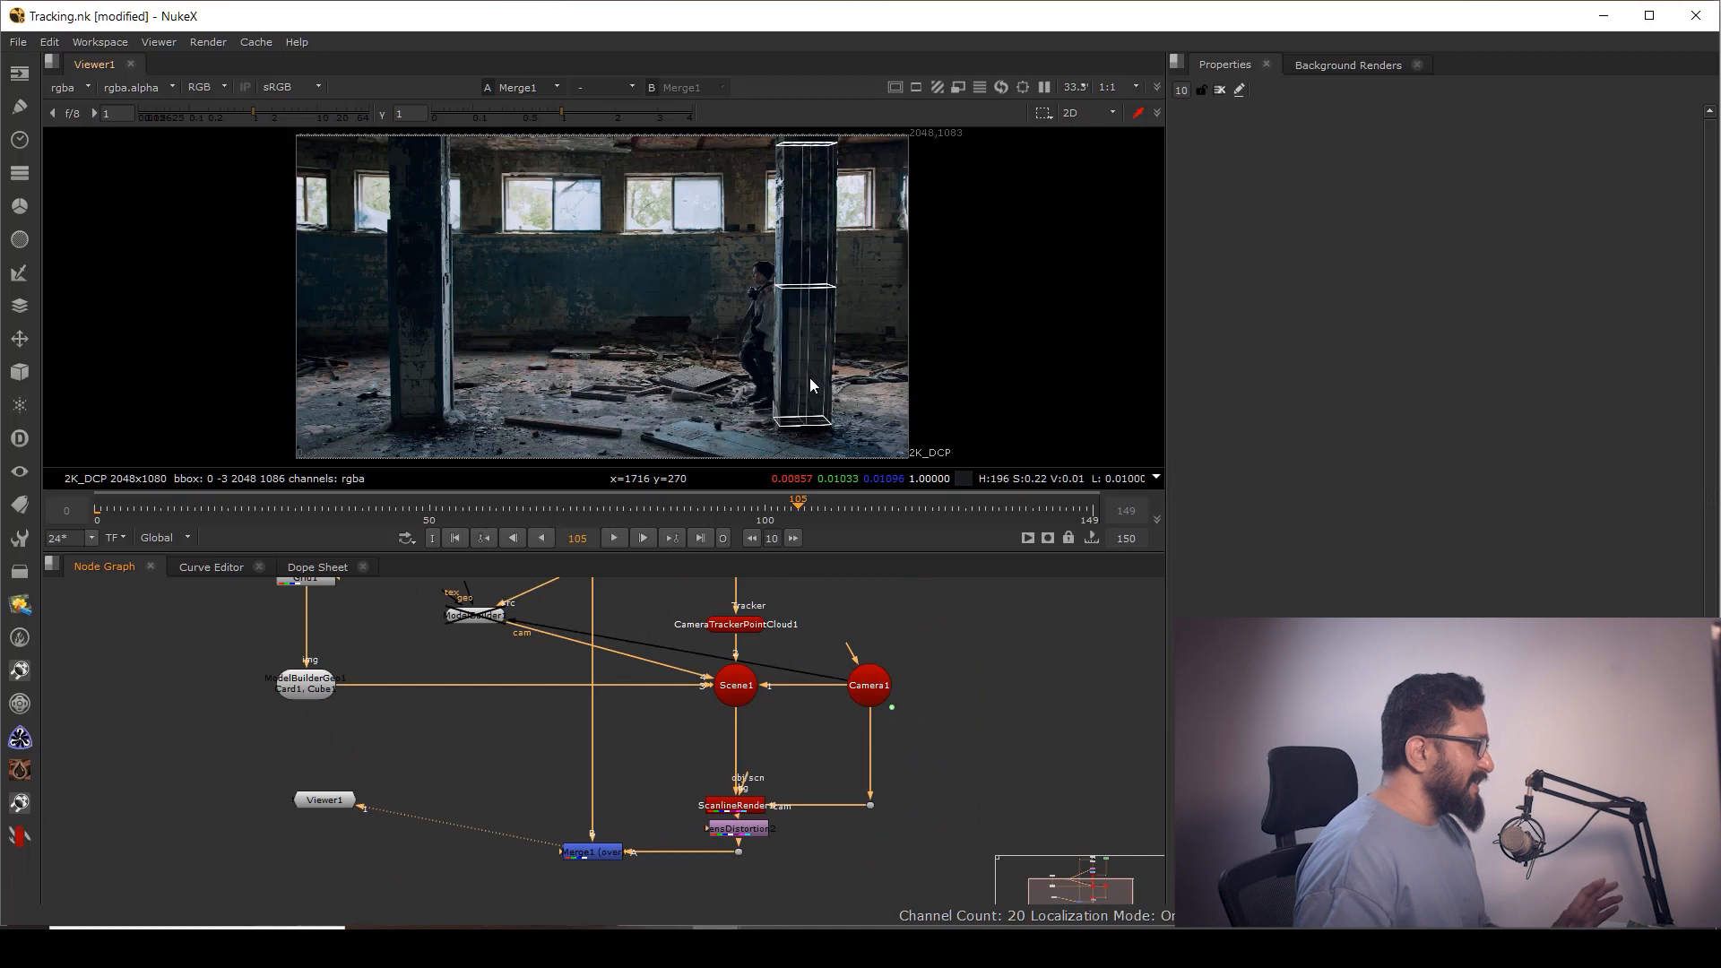
Display the original Read2 footage in the viewer
middle_drag(858, 695, 853, 848)
middle_drag(794, 642, 806, 744)
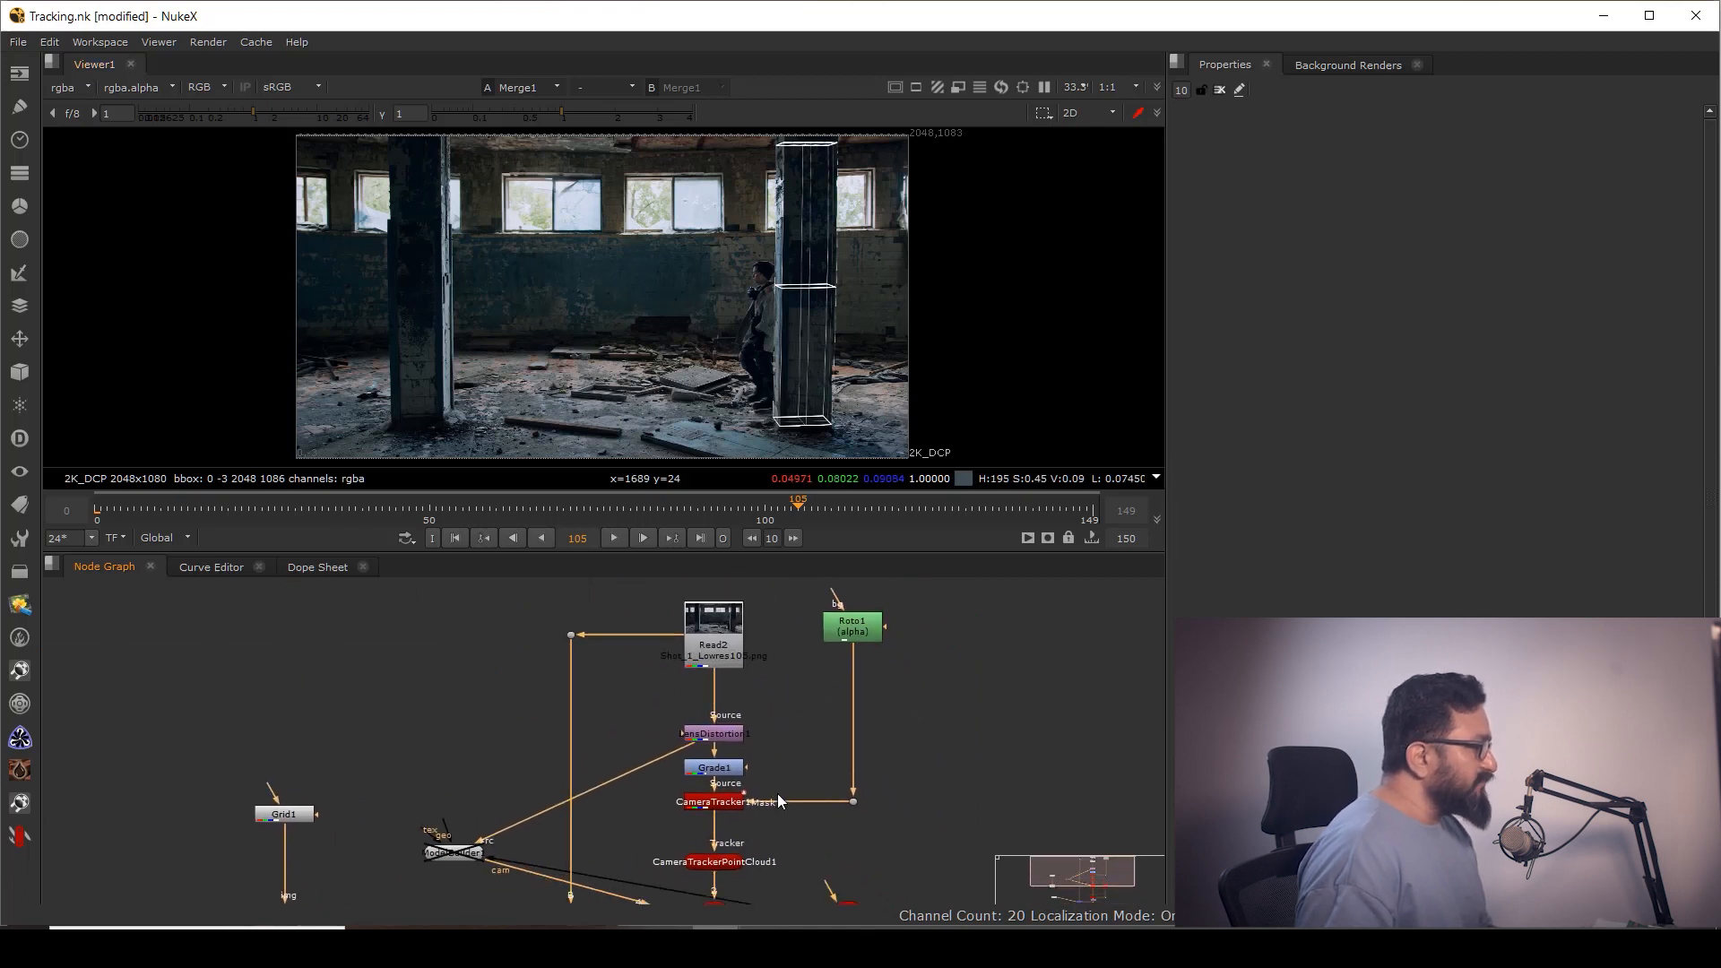
middle_drag(780, 663, 775, 706)
scroll(775, 697, up, 3)
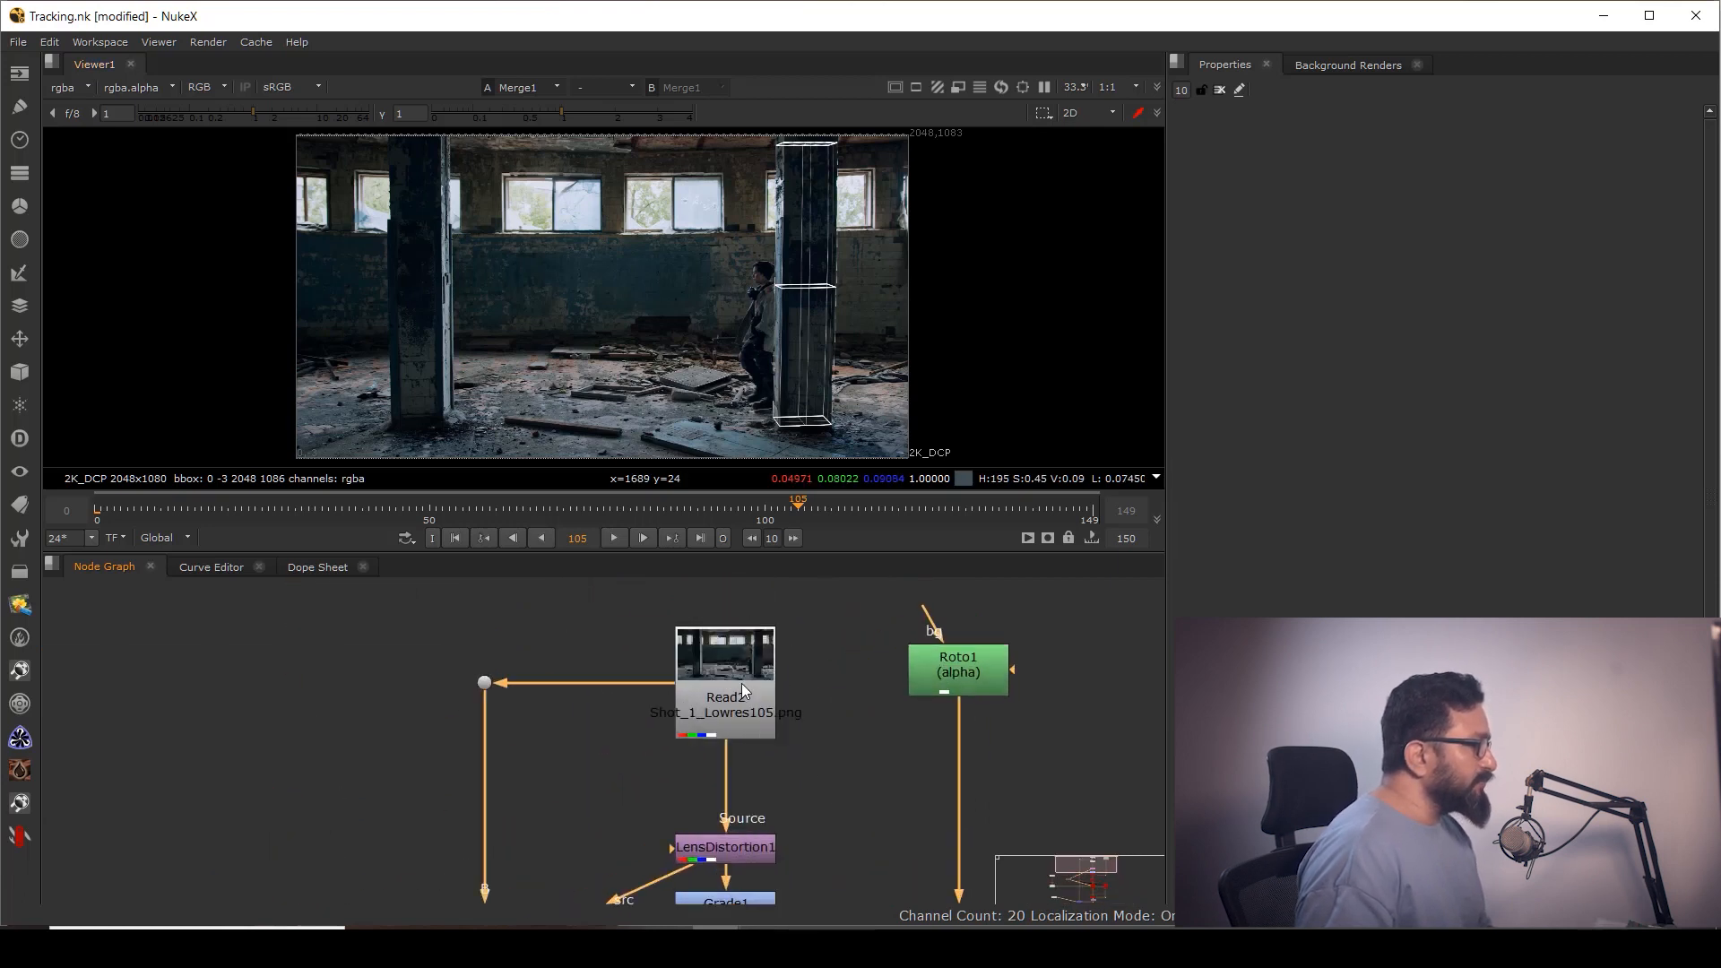
click(741, 683)
key(1)
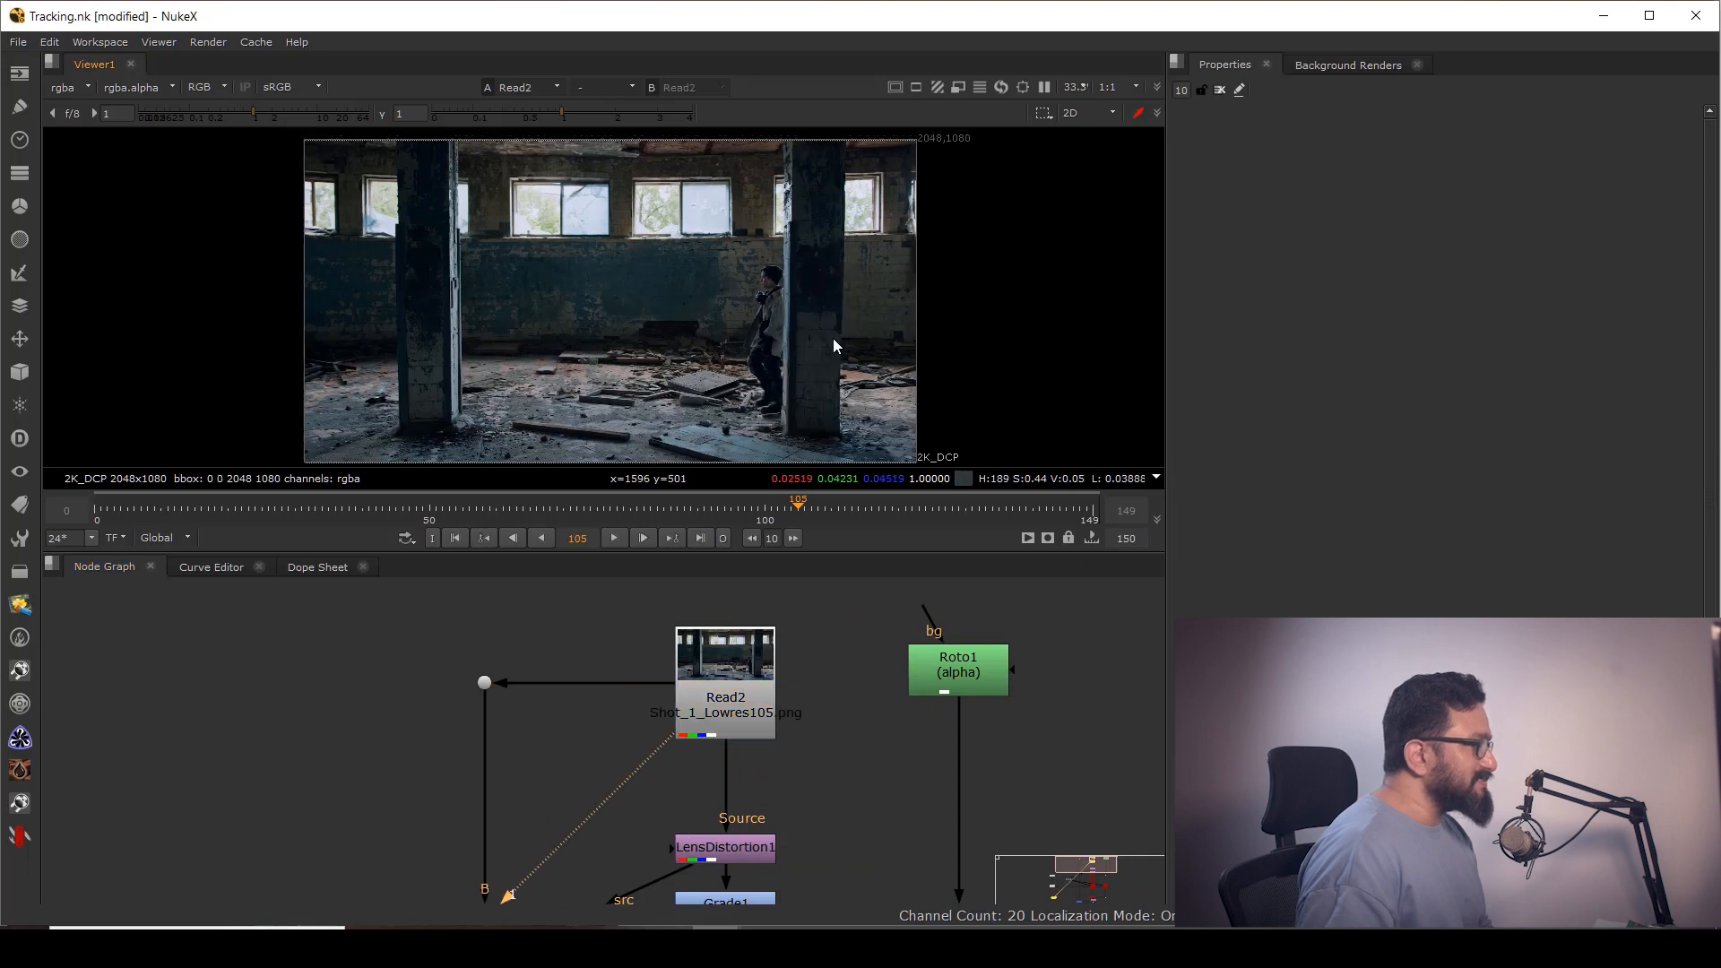
Display the LensDistortion1 output in the viewer and inspect the upper-right corner coordinates of its bounding box
scroll(862, 358, down, 2)
drag(995, 334, 809, 454)
middle_drag(793, 802, 778, 713)
scroll(717, 735, up, 2)
click(708, 735)
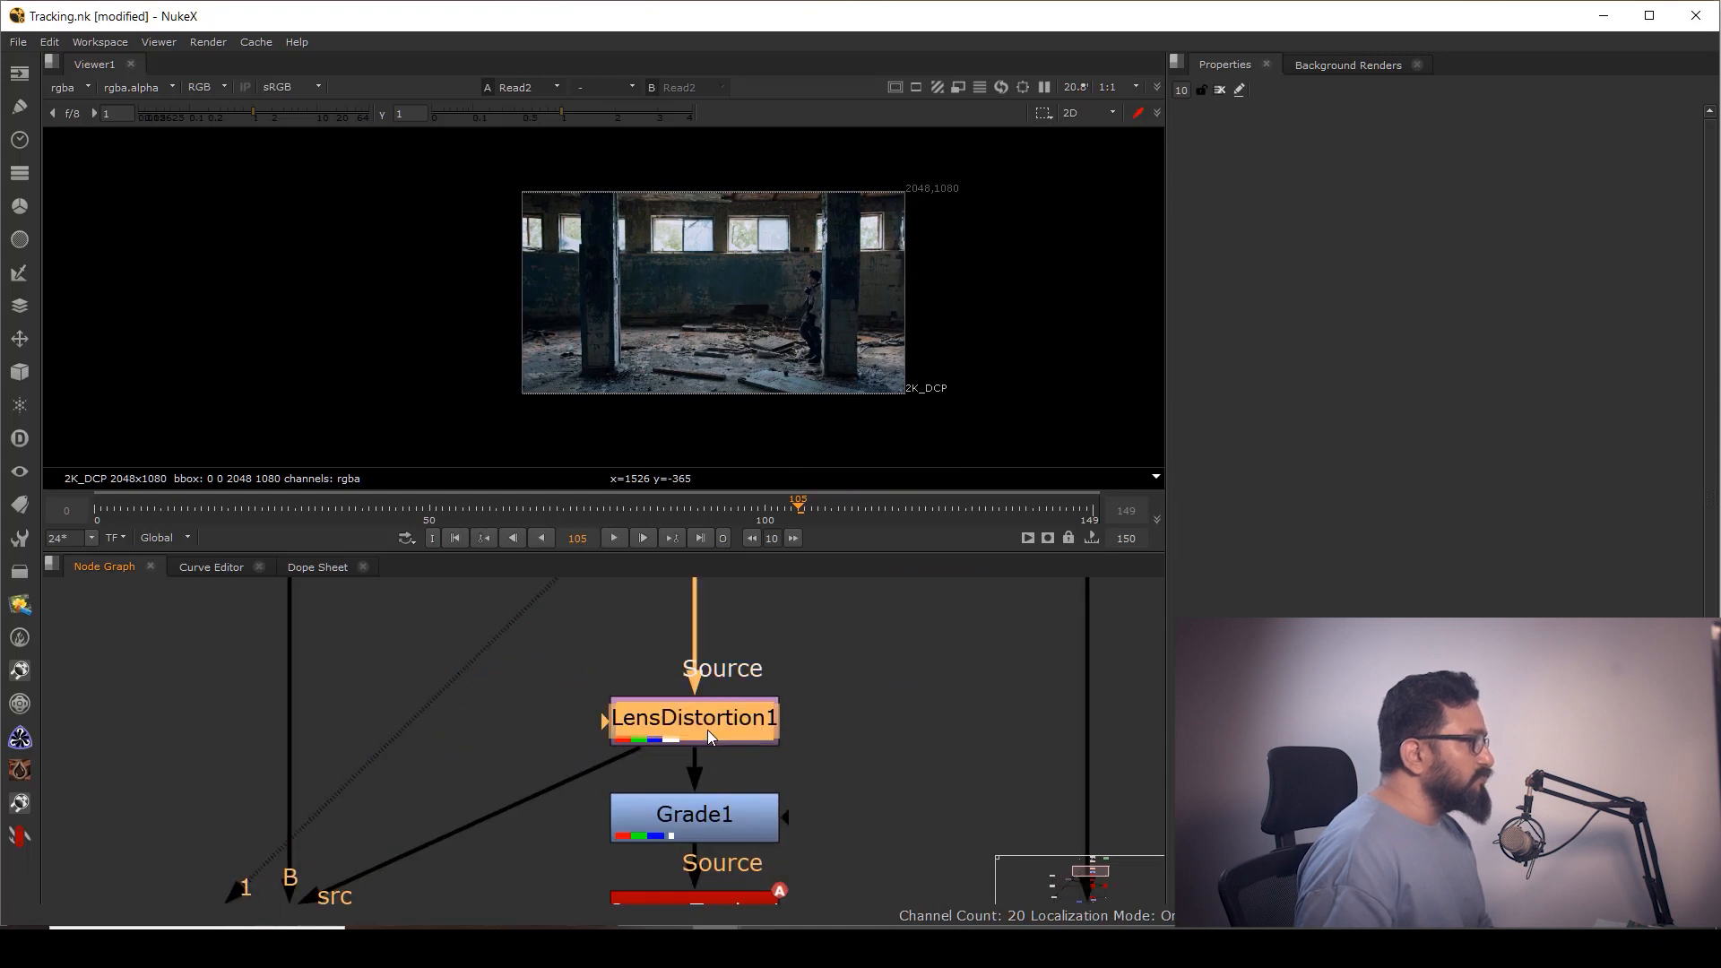
key(1)
scroll(903, 319, up, 10)
ctrl+shift+drag(898, 314, 1007, 377)
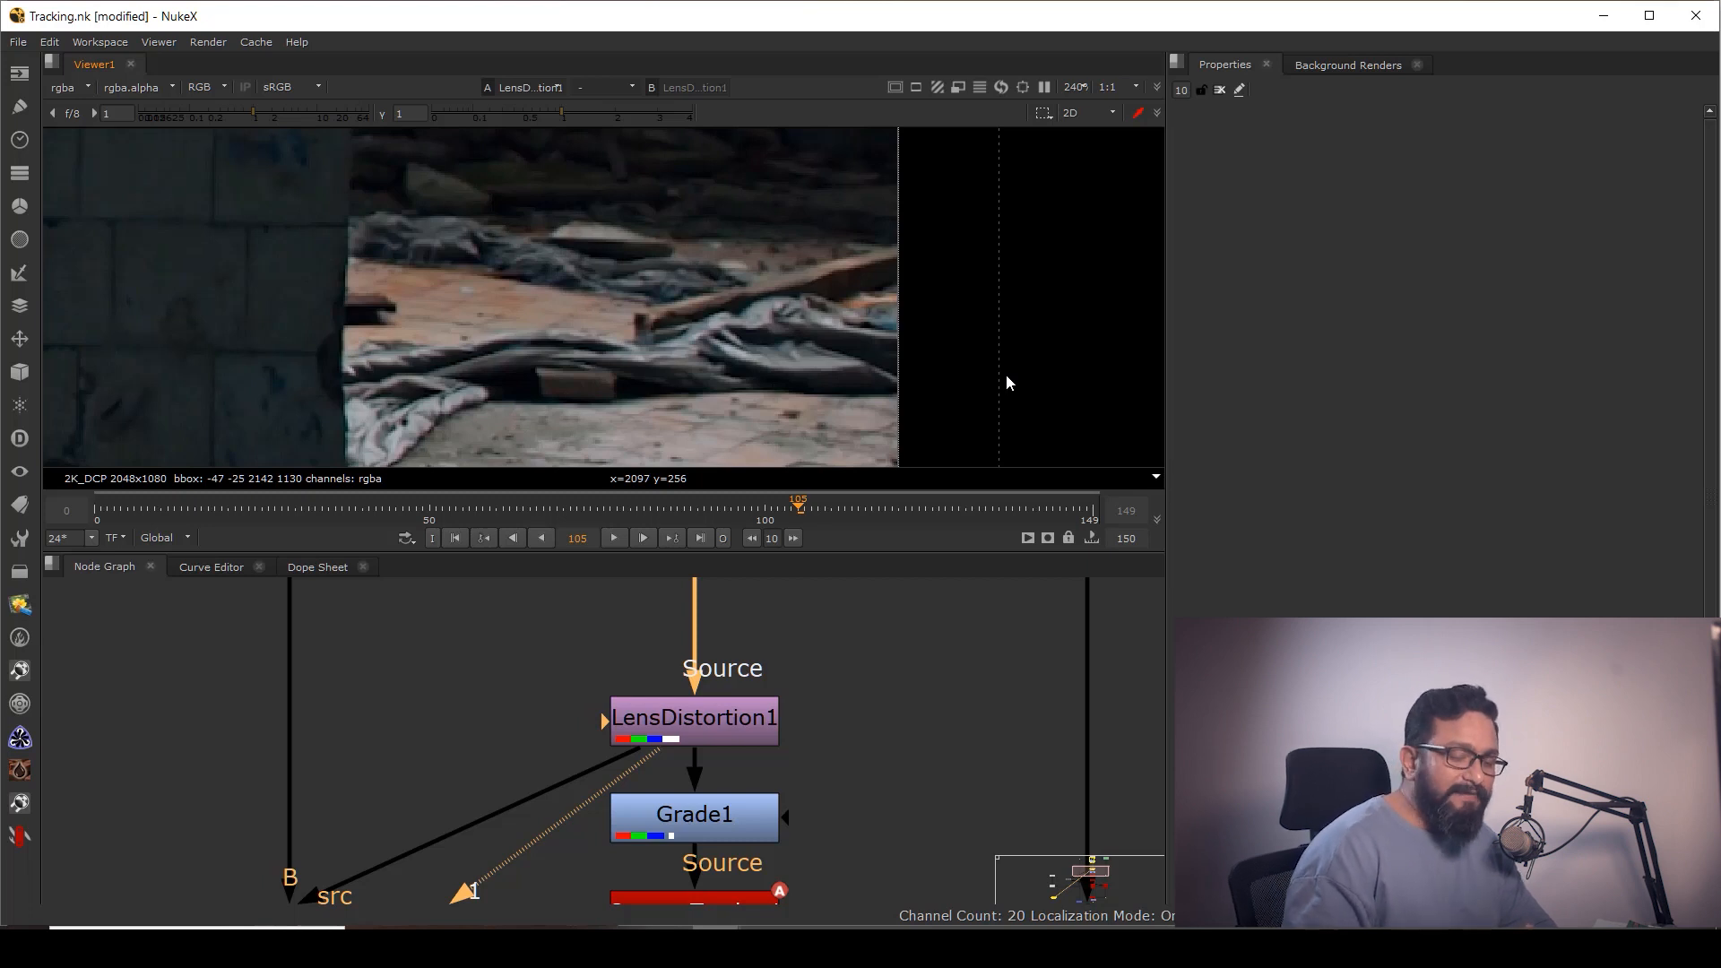
scroll(1006, 375, down, 5)
middle_drag(977, 143, 903, 328)
middle_drag(946, 171, 941, 439)
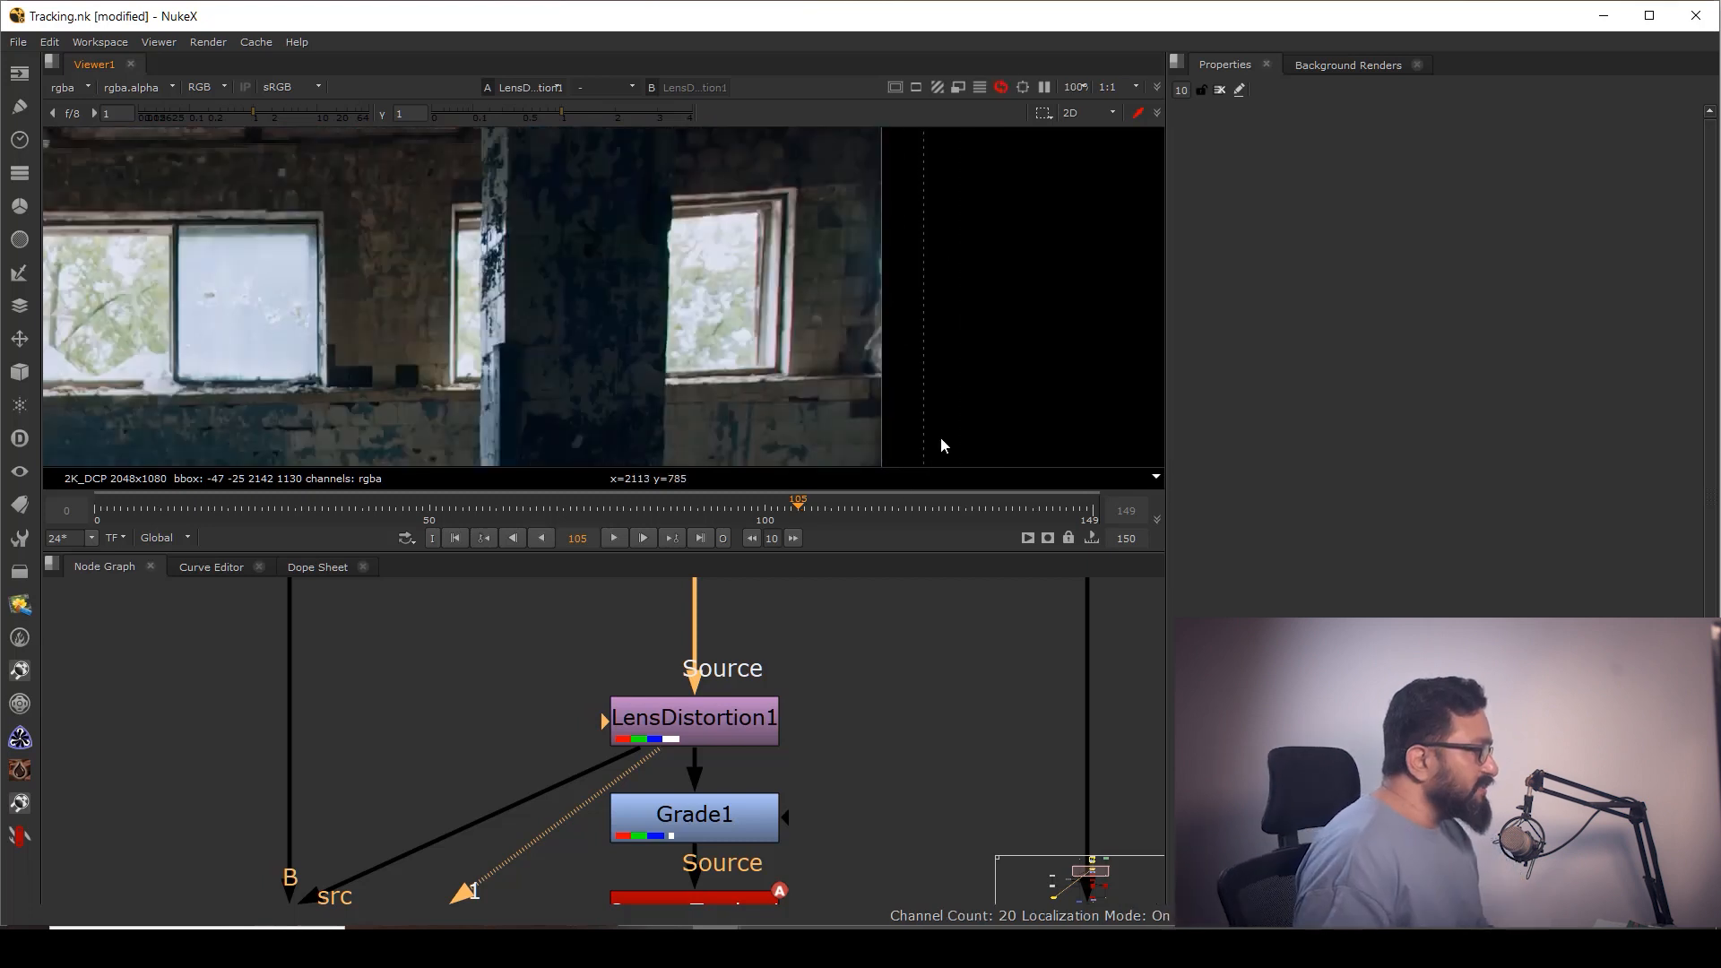
scroll(941, 445, up, 4)
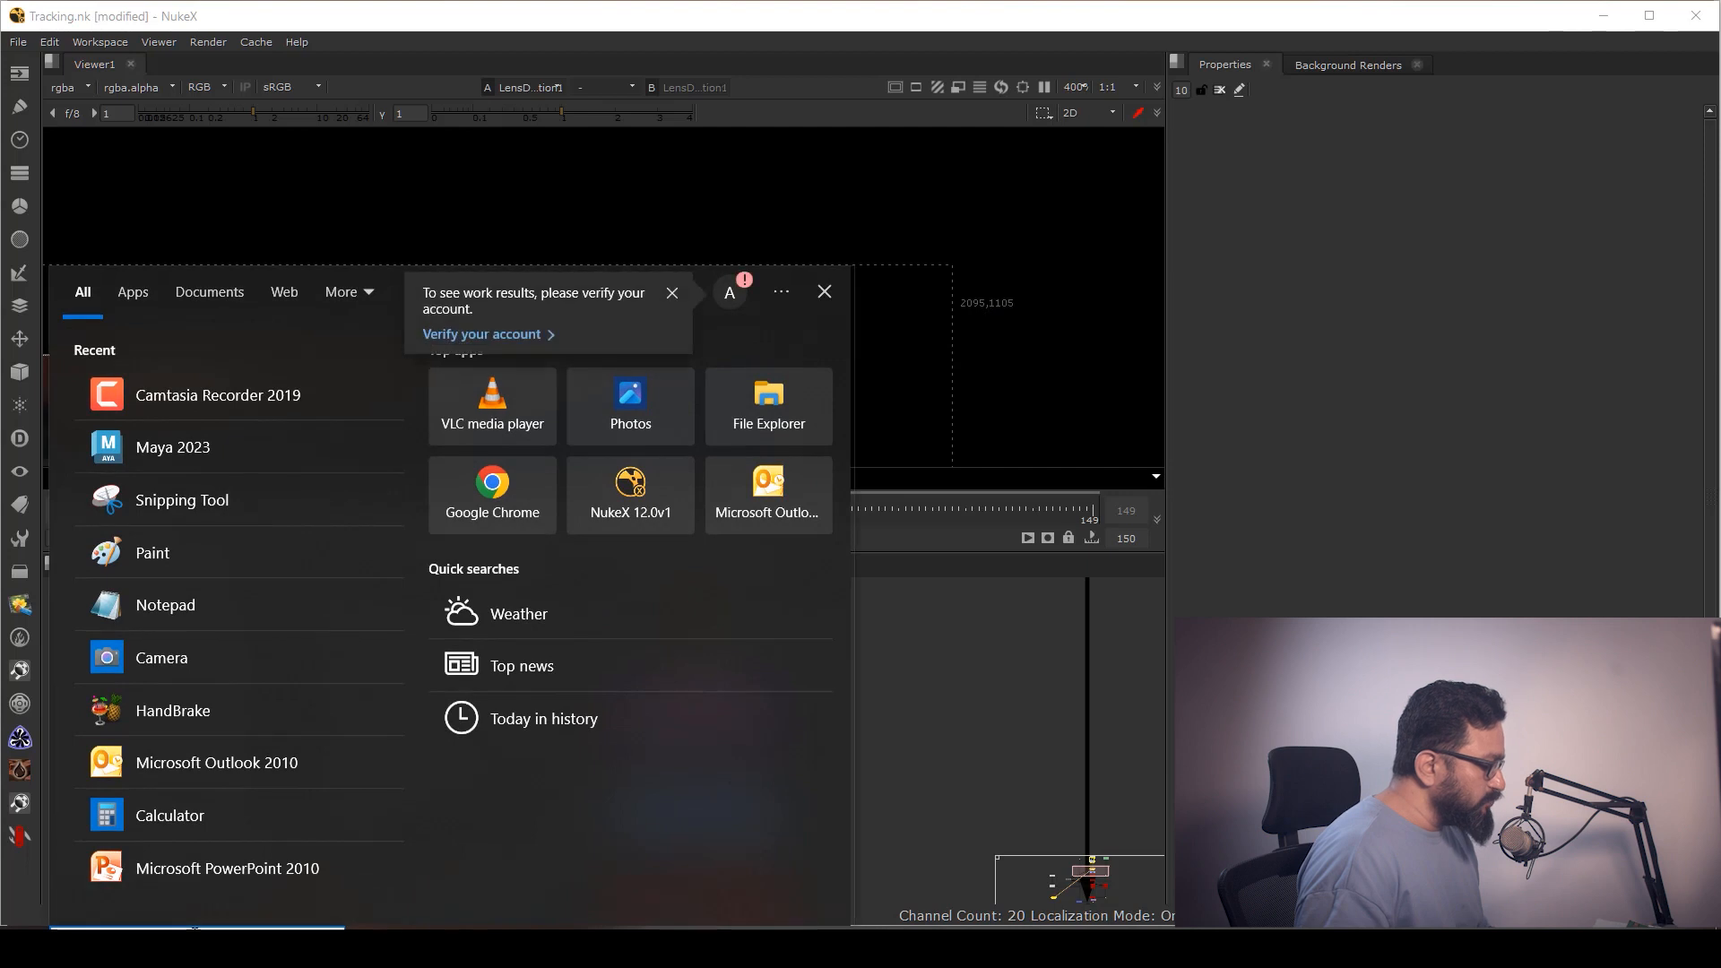
Open Calculator and start an addition with 2095, the x coordinate of the bounding box's upper-right corner
text(cal)
click(170, 396)
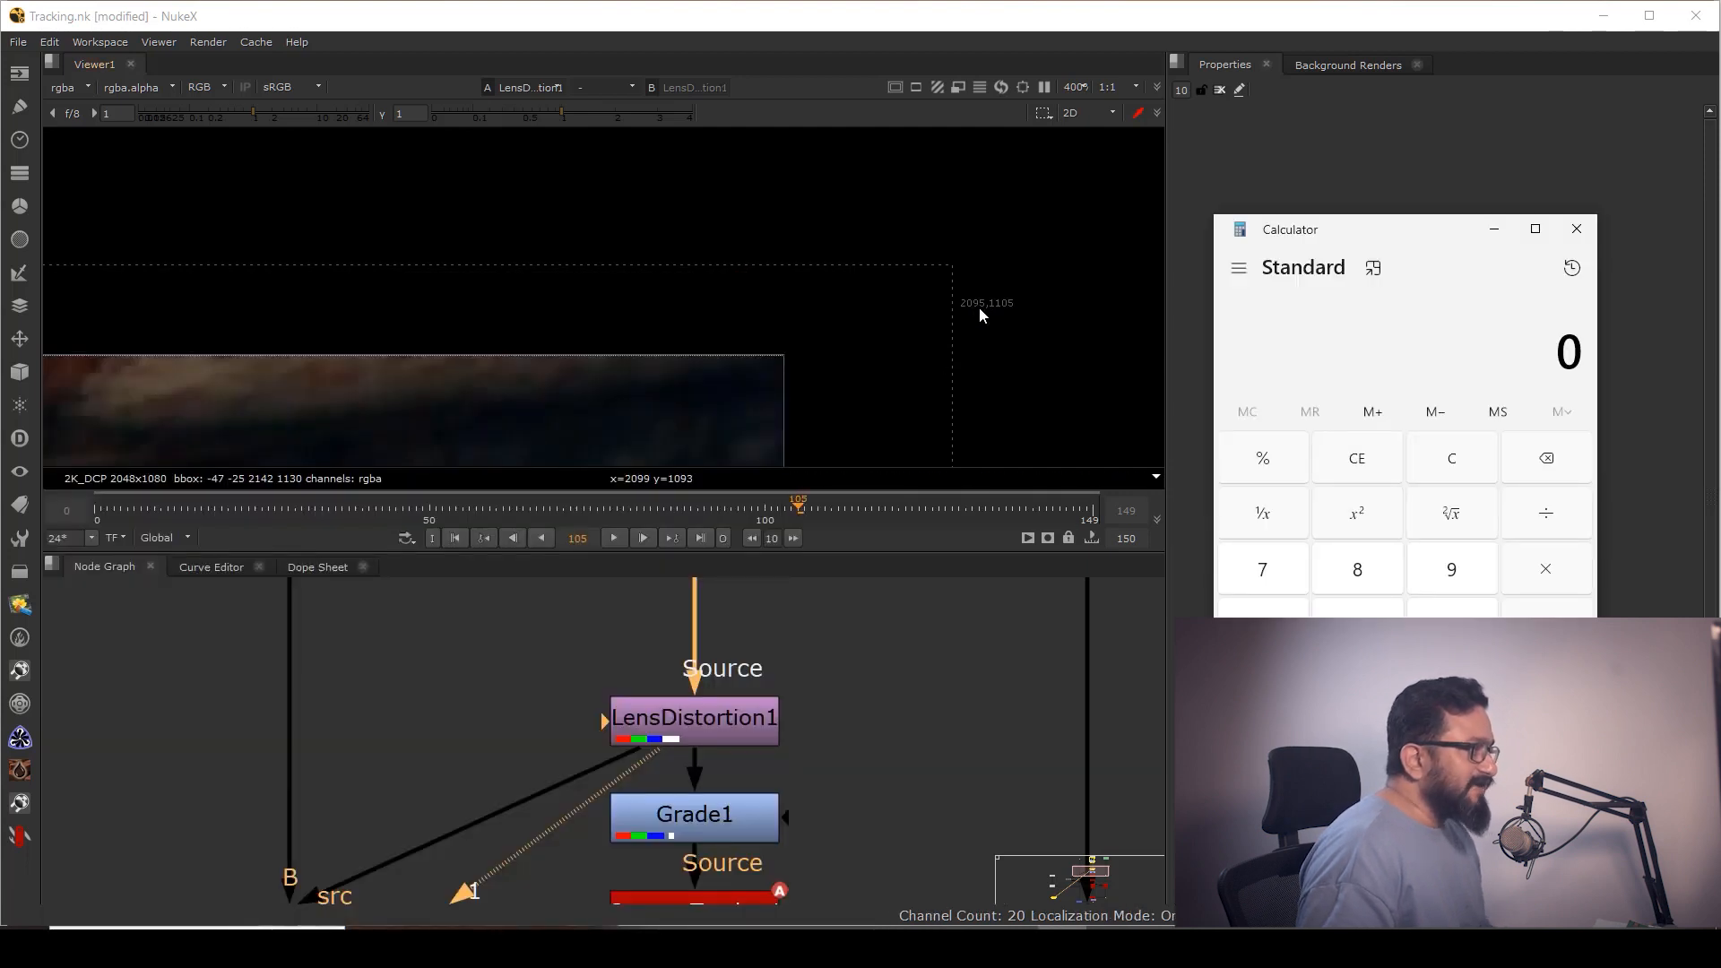
text(2095)
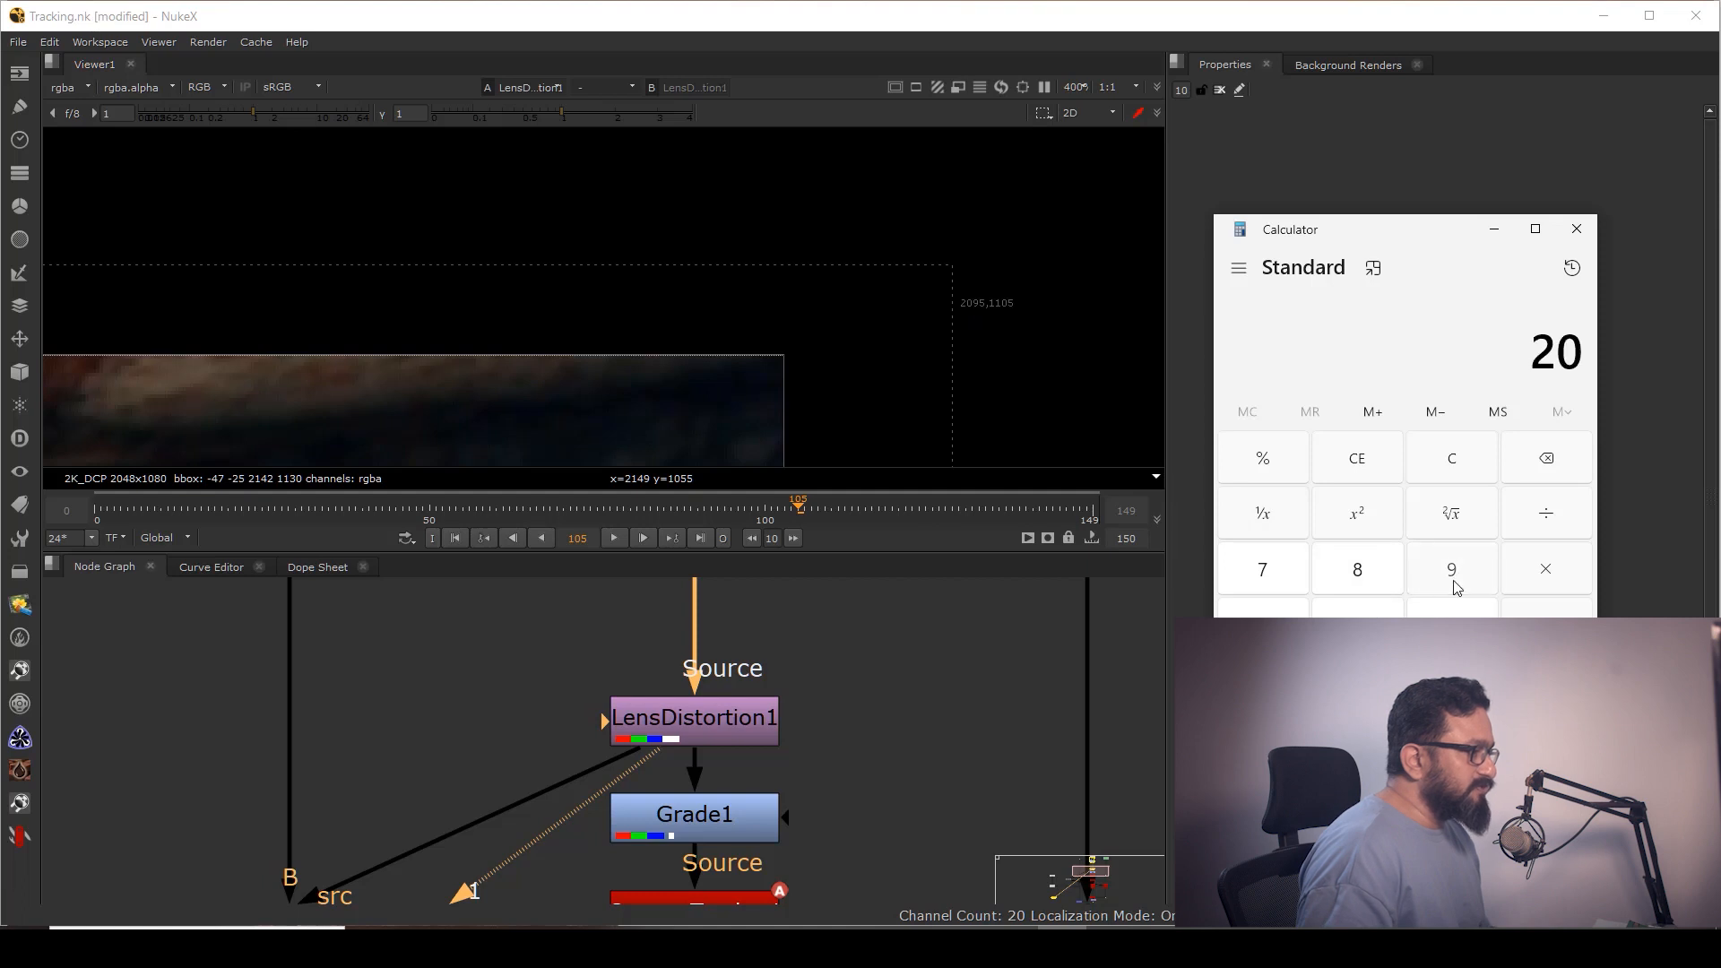
key(plus)
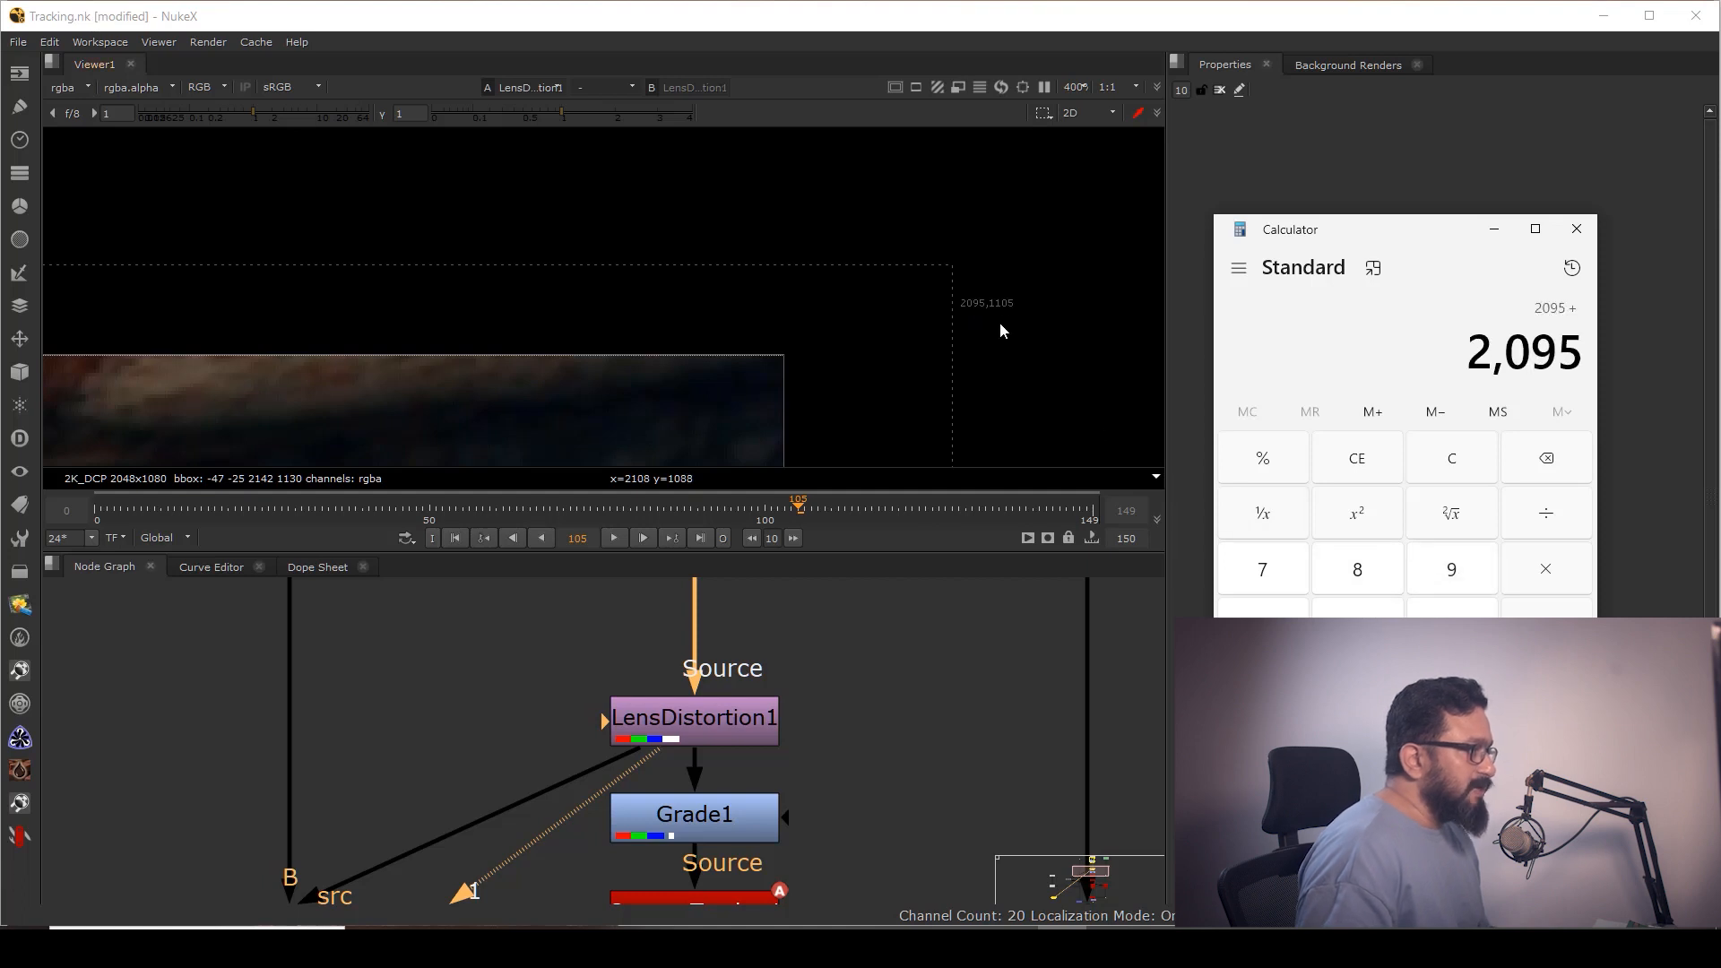
Inspect the bounding box's lower-left corner and add its x offset of 47 to the 2095 in Calculator
scroll(870, 366, down, 2)
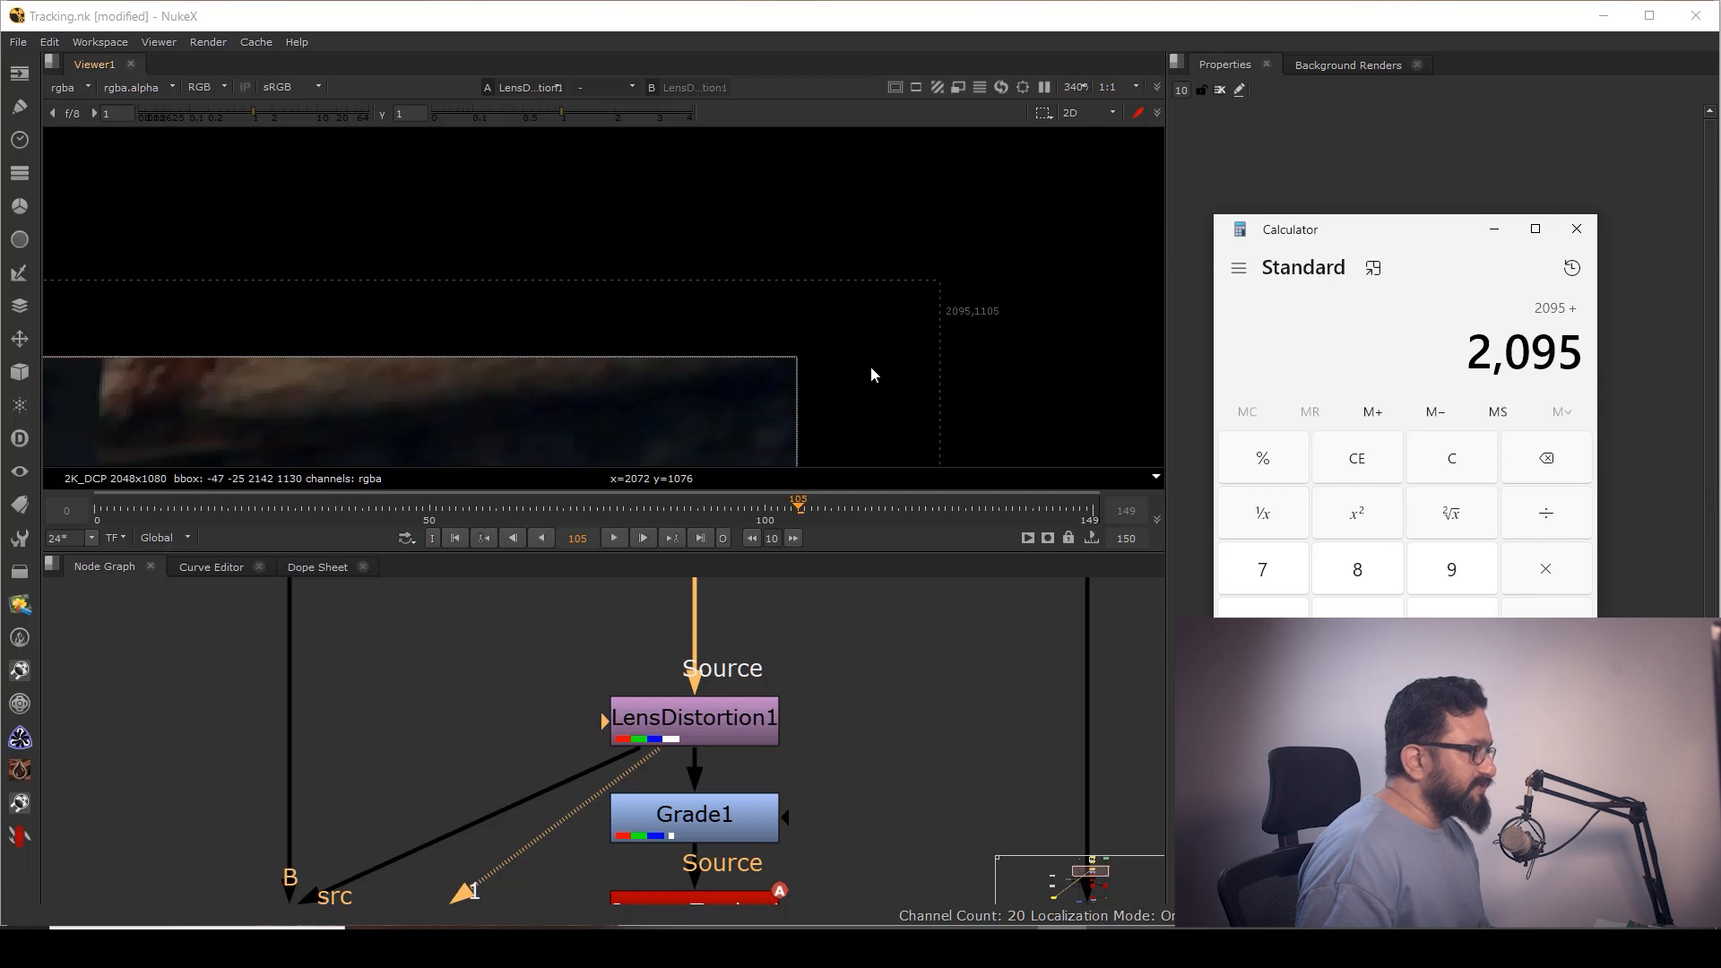
middle_drag(859, 385, 1069, 176)
scroll(866, 310, down, 4)
middle_drag(502, 431, 1111, 111)
middle_drag(377, 440, 875, 228)
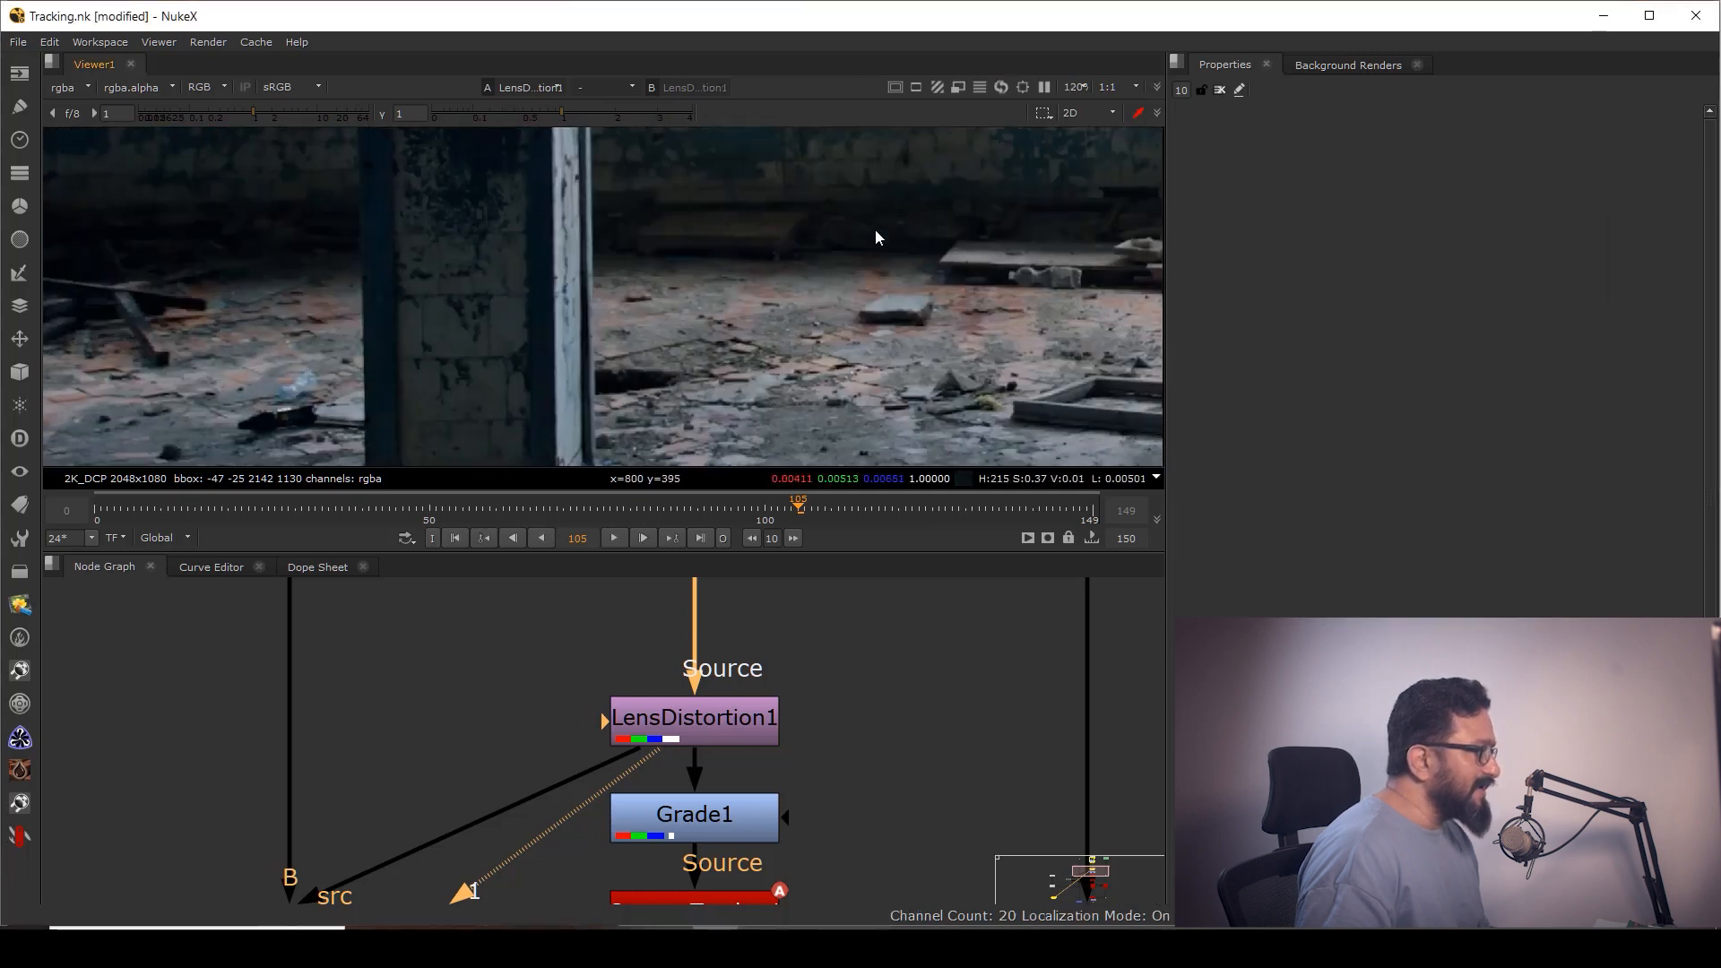
middle_drag(430, 431, 918, 206)
scroll(748, 309, down, 4)
scroll(726, 301, up, 8)
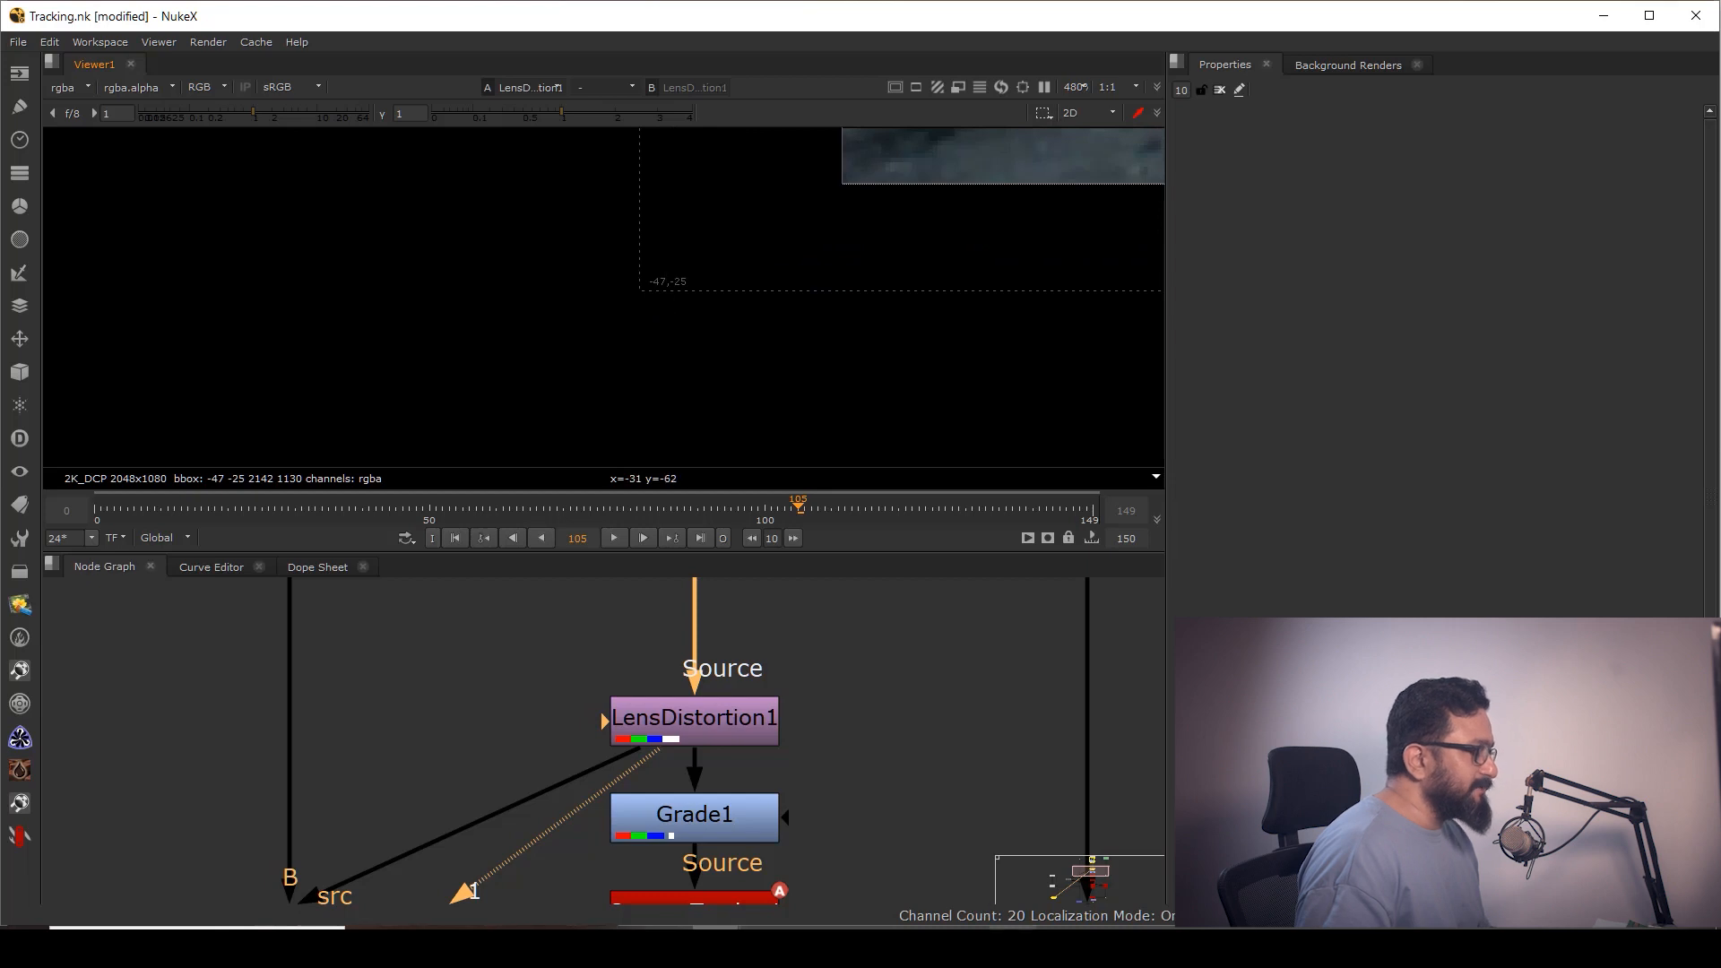
key(alt+Tab)
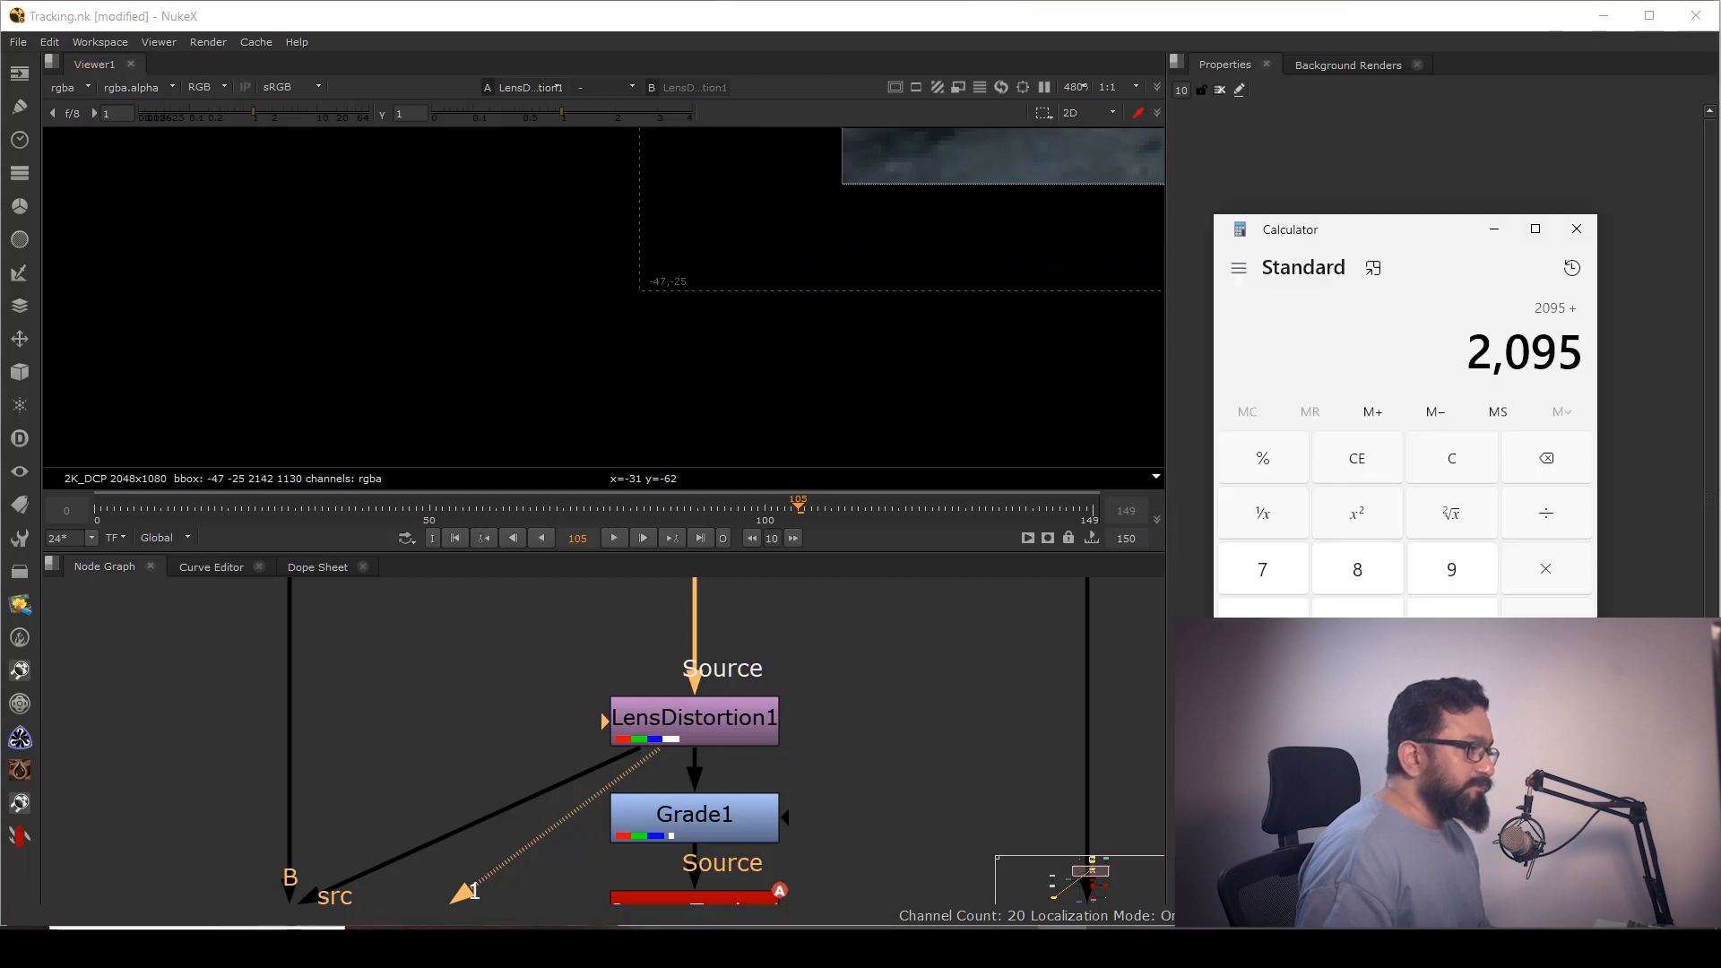
text(47)
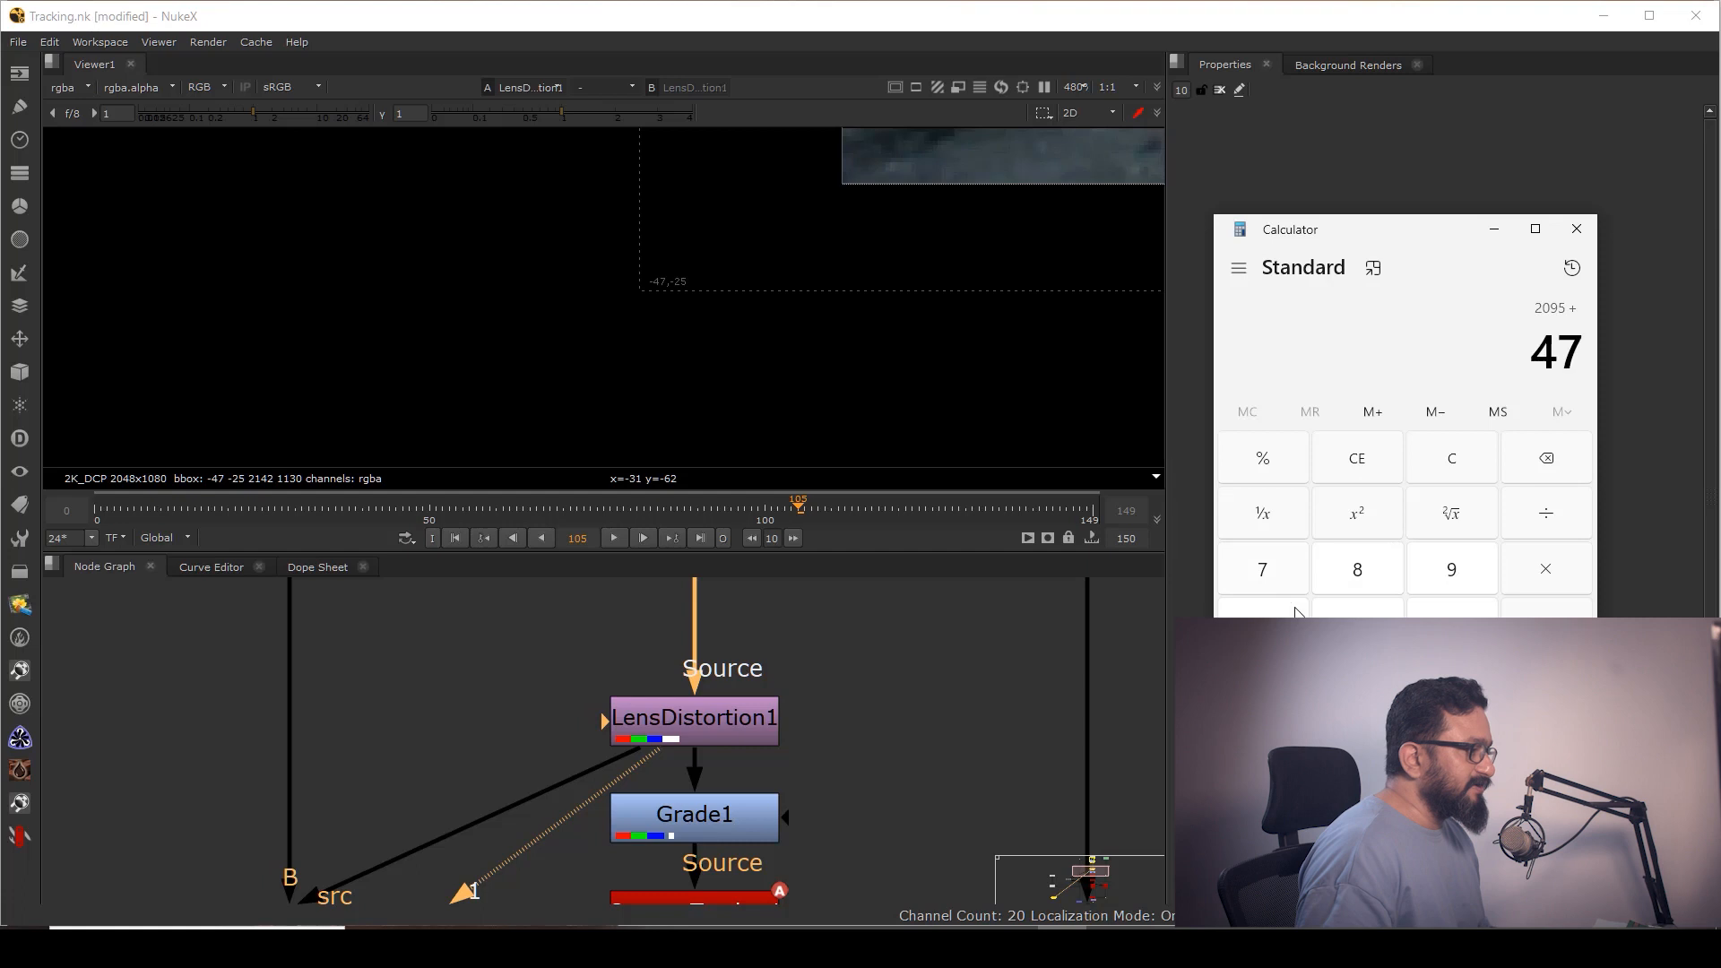
key(Return)
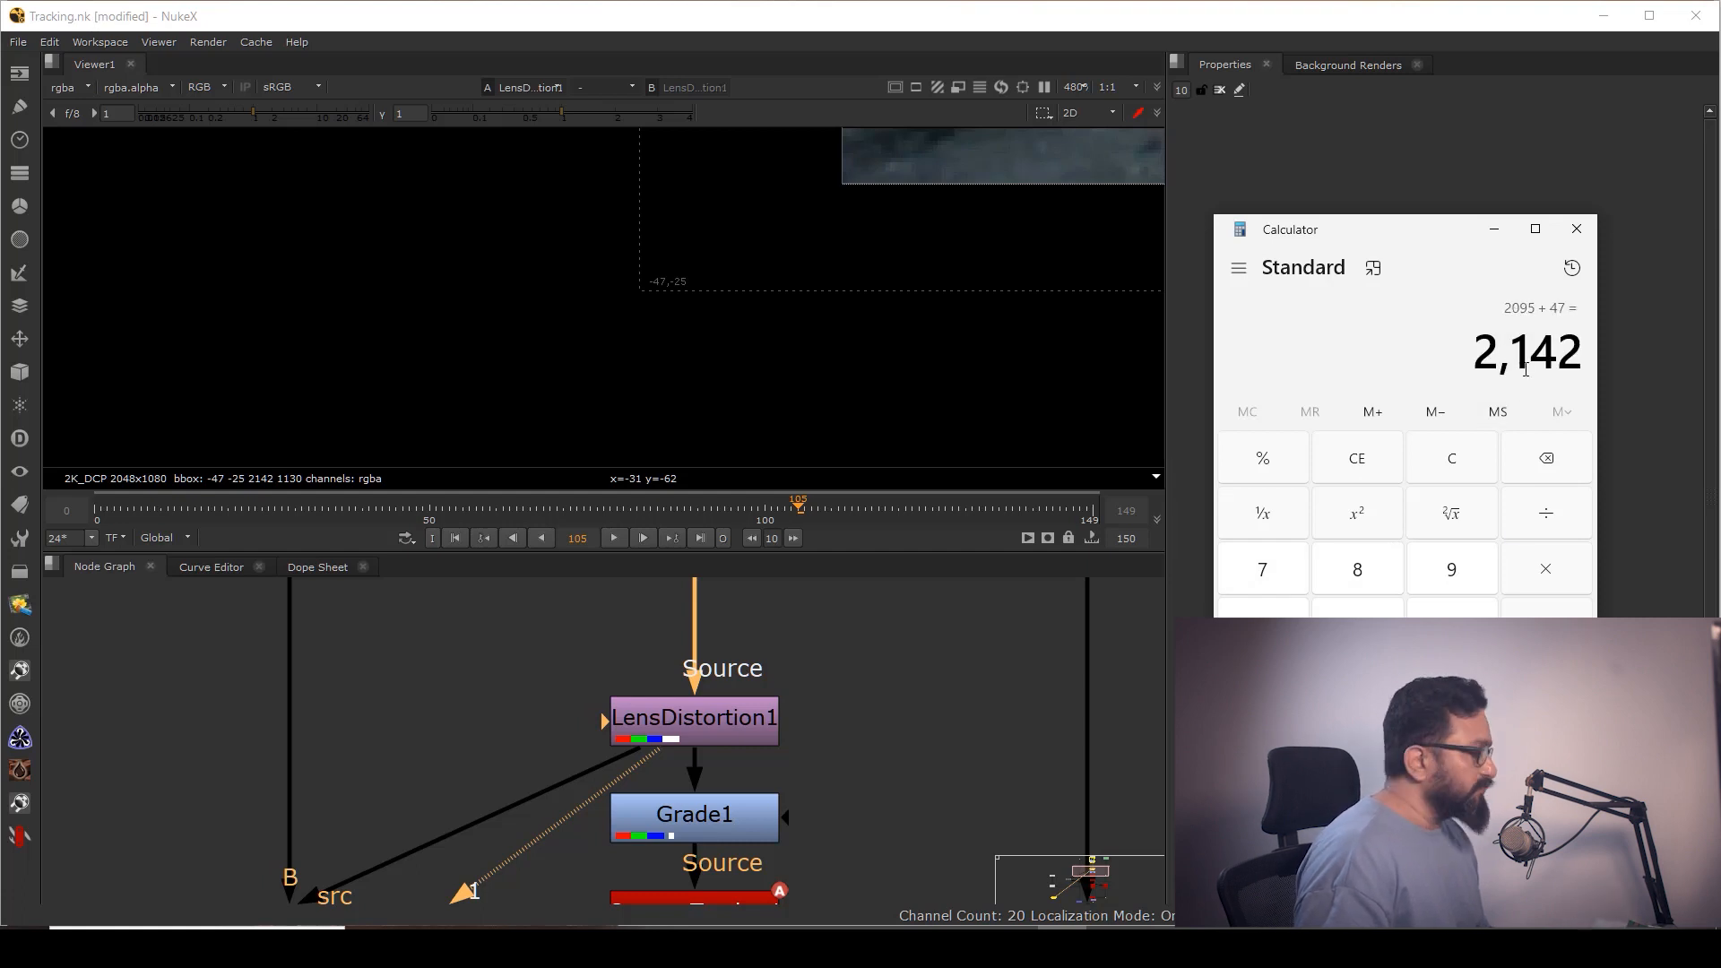
Open Notepad and note the overscan width as "2142-x"
click(308, 921)
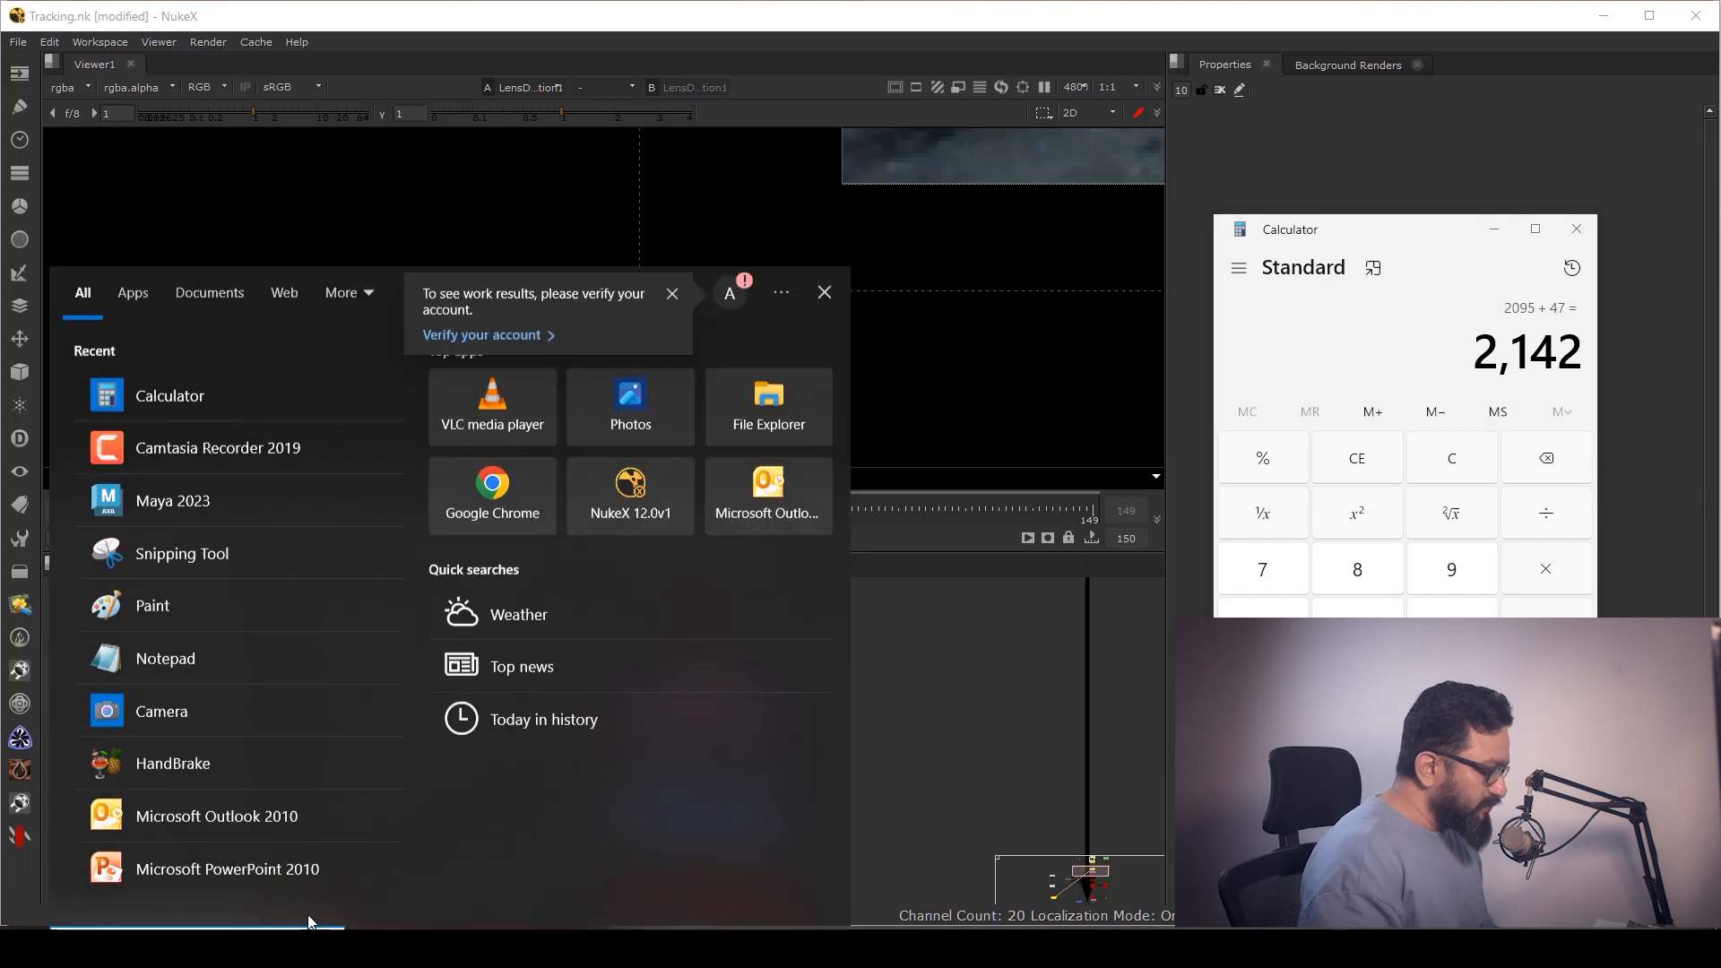
text(notepad)
key(Return)
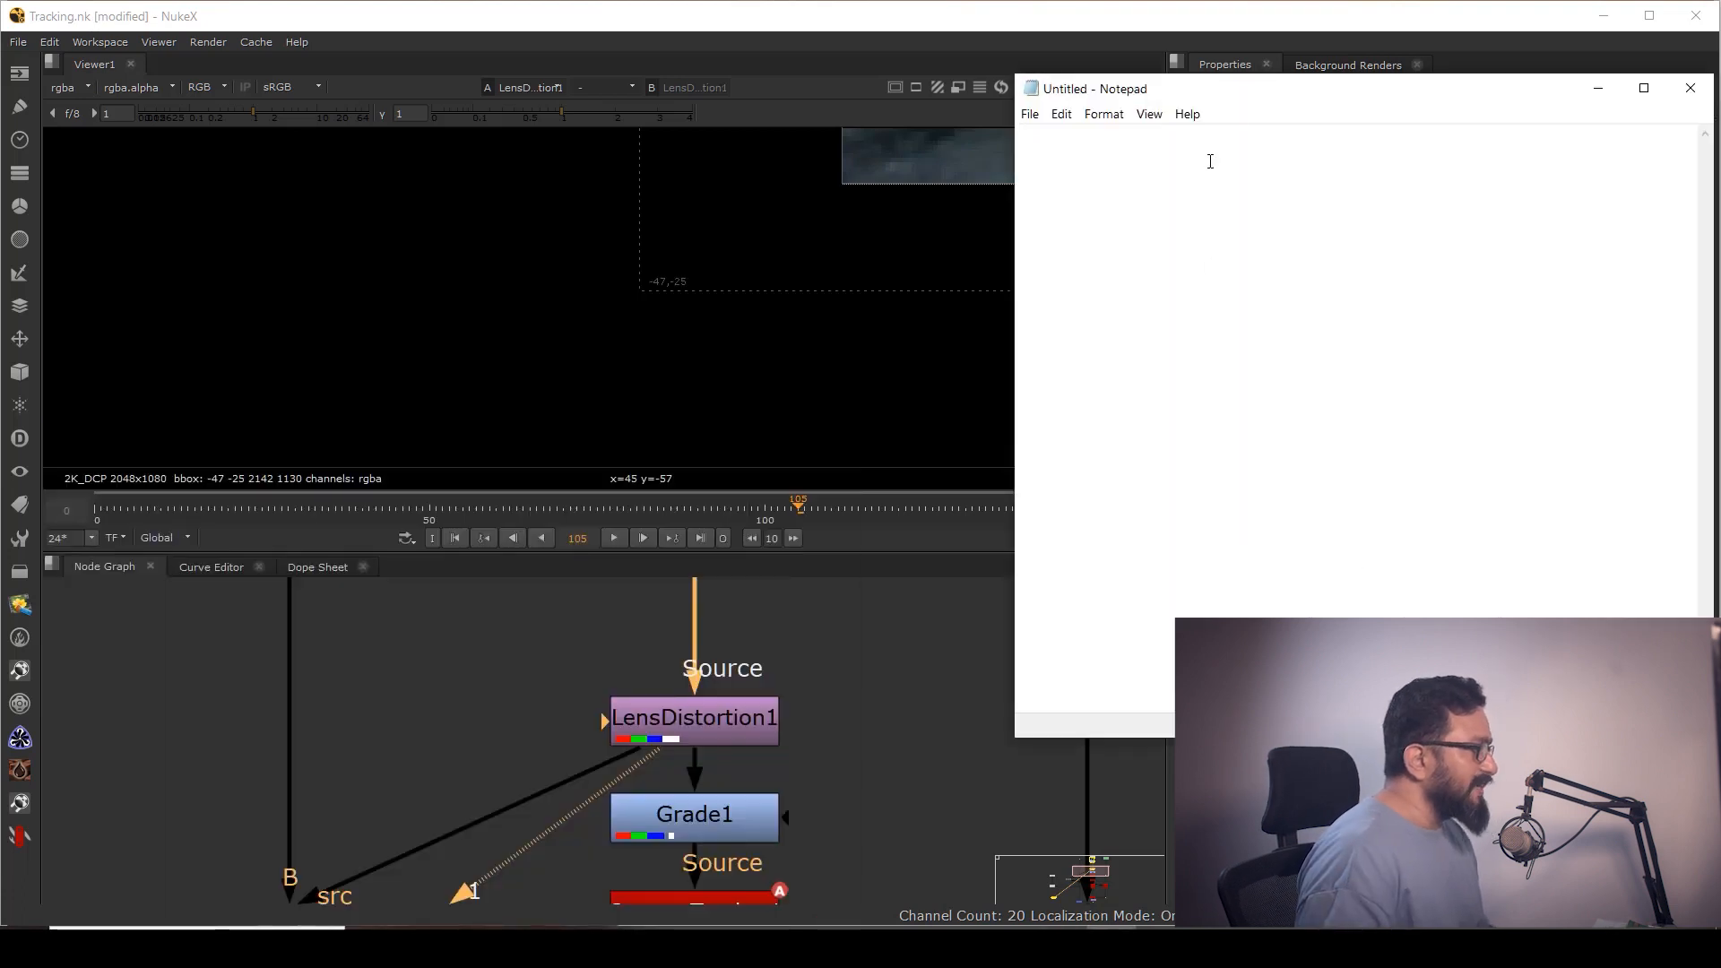
drag(1235, 89, 740, 336)
text(2142-x)
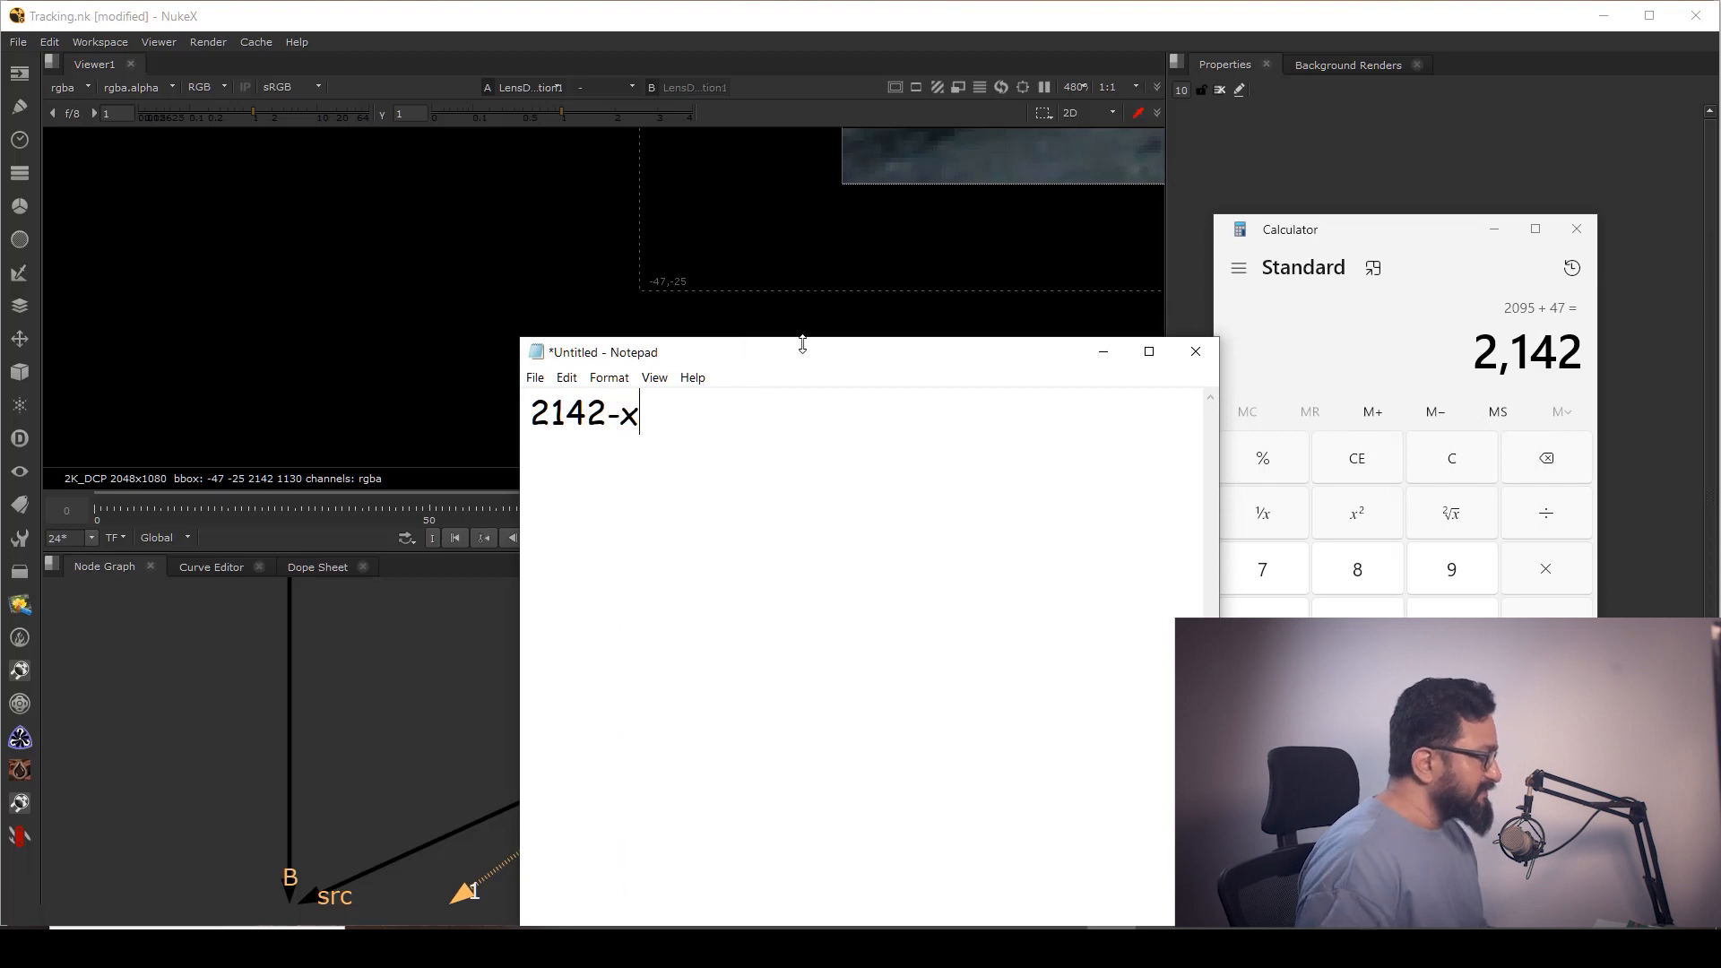
drag(862, 362, 630, 375)
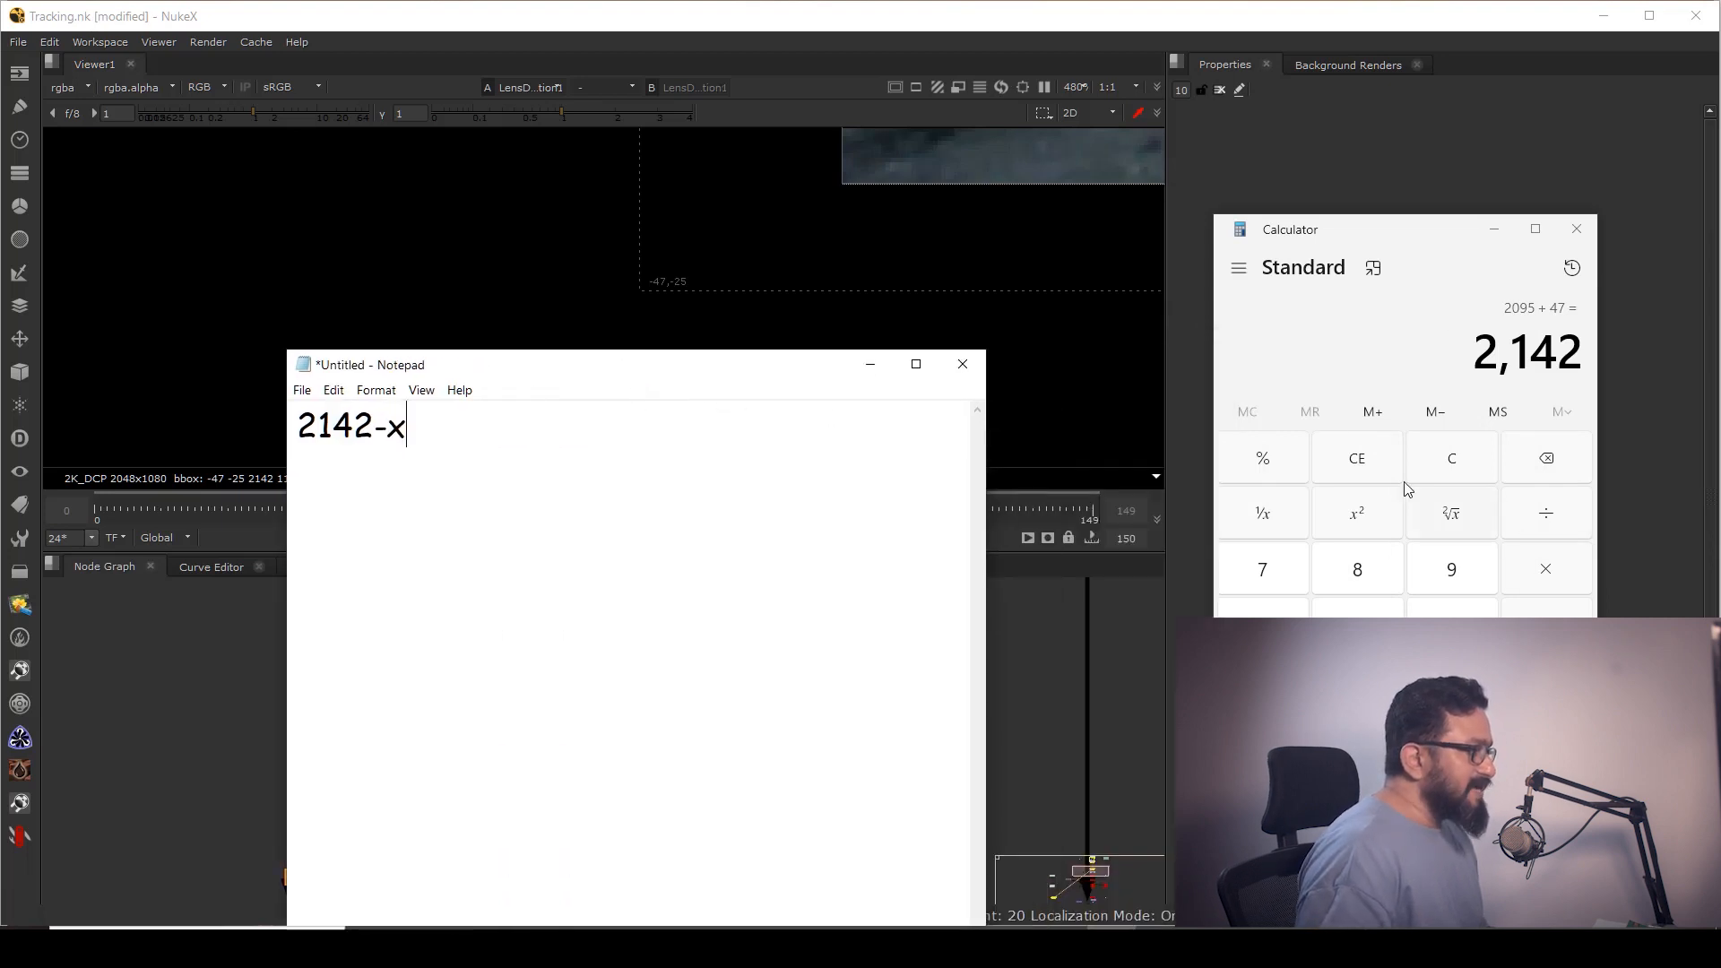
Clear Calculator and start a new addition with 25, the y offset of the bounding box's lower-left corner
click(1357, 458)
click(871, 364)
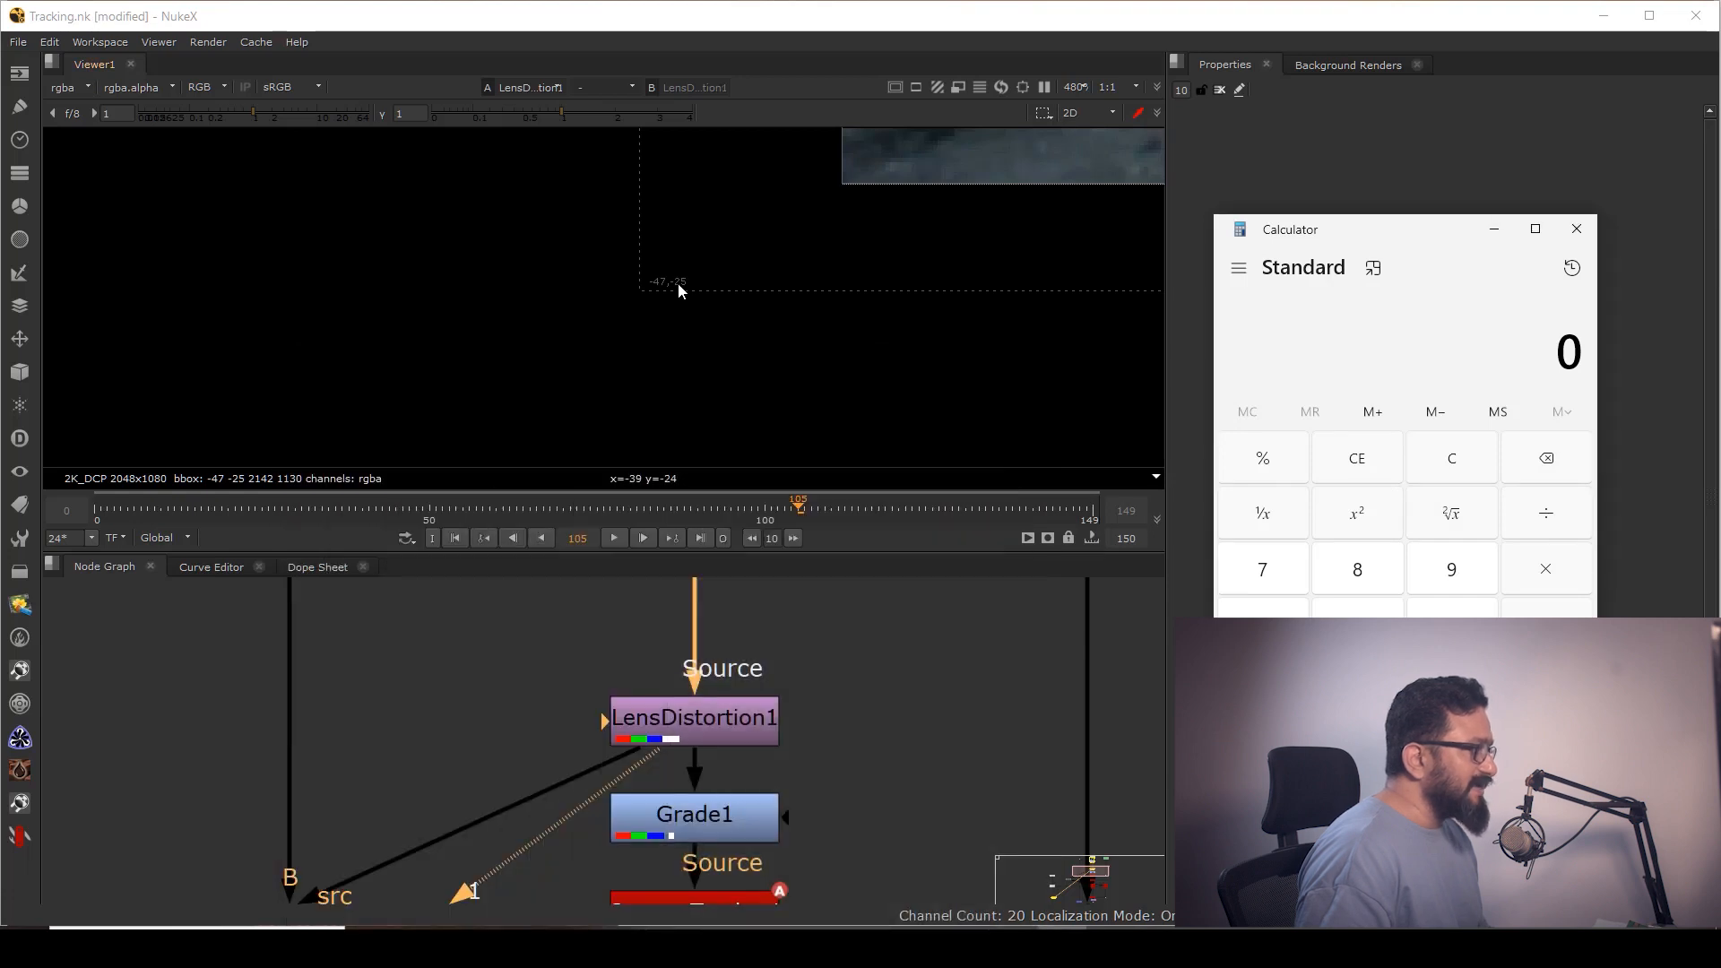
text(25)
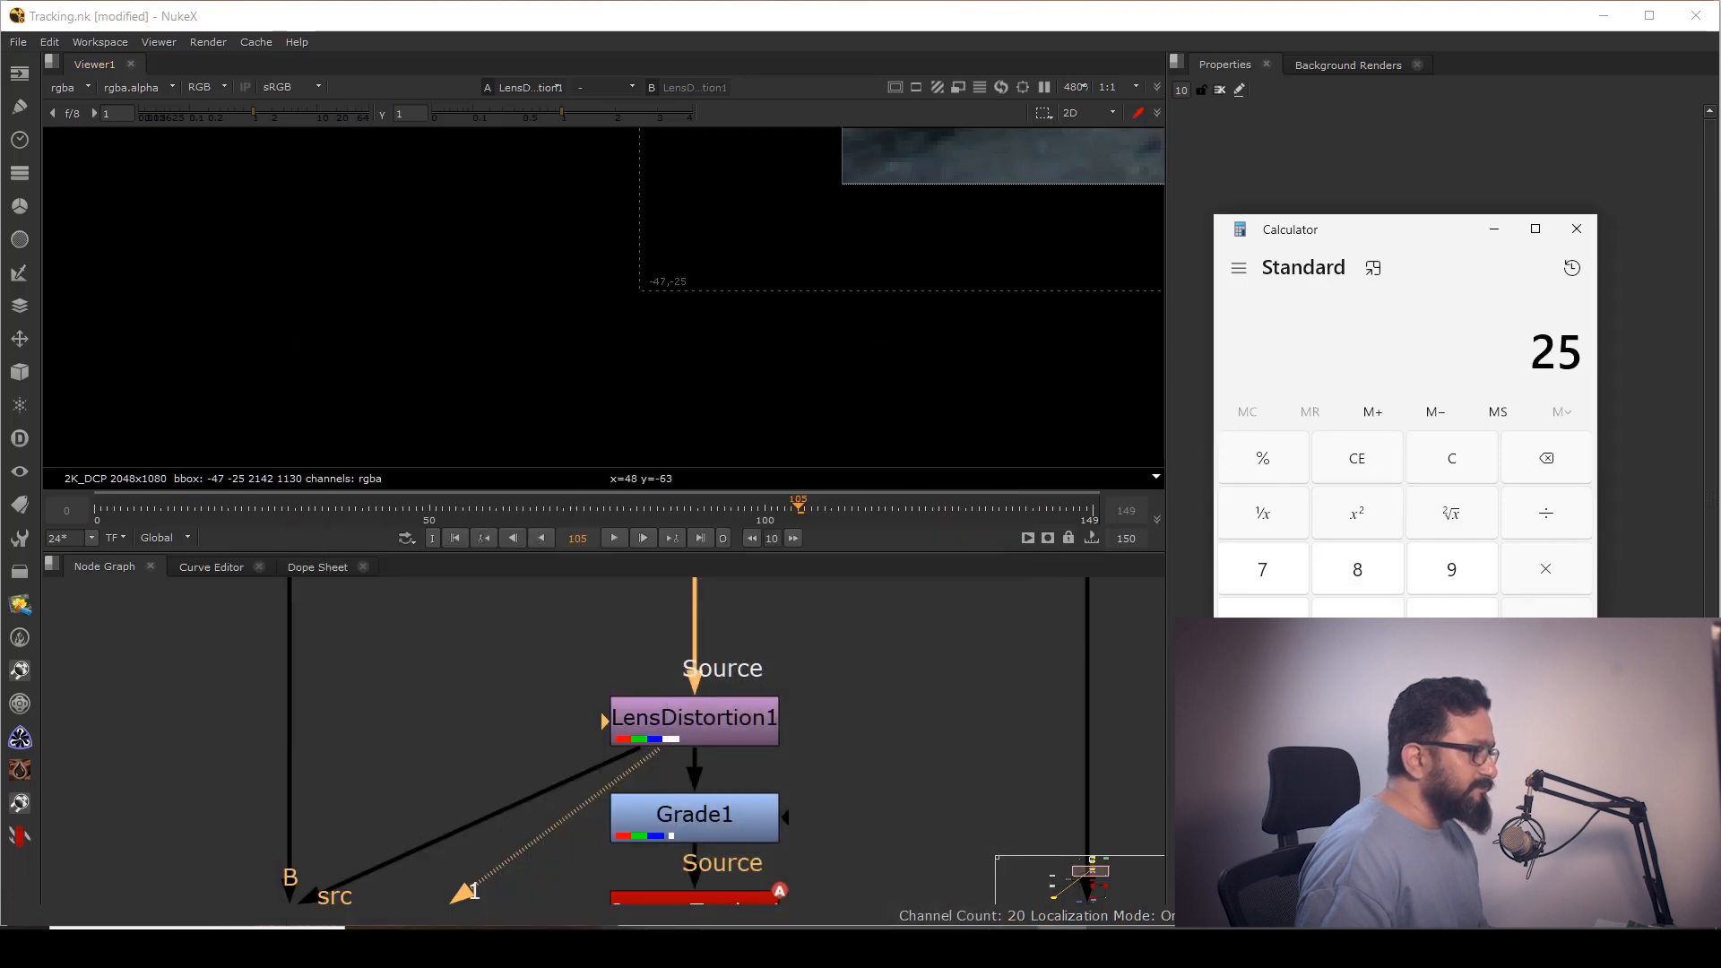
text(+)
Inspect the bounding box's upper-right corner and add its y coordinate of 1105 to the 25 in Calculator
scroll(858, 327, down, 8)
middle_drag(856, 330, 377, 502)
middle_drag(929, 296, 640, 462)
scroll(722, 368, up, 6)
middle_drag(791, 322, 691, 354)
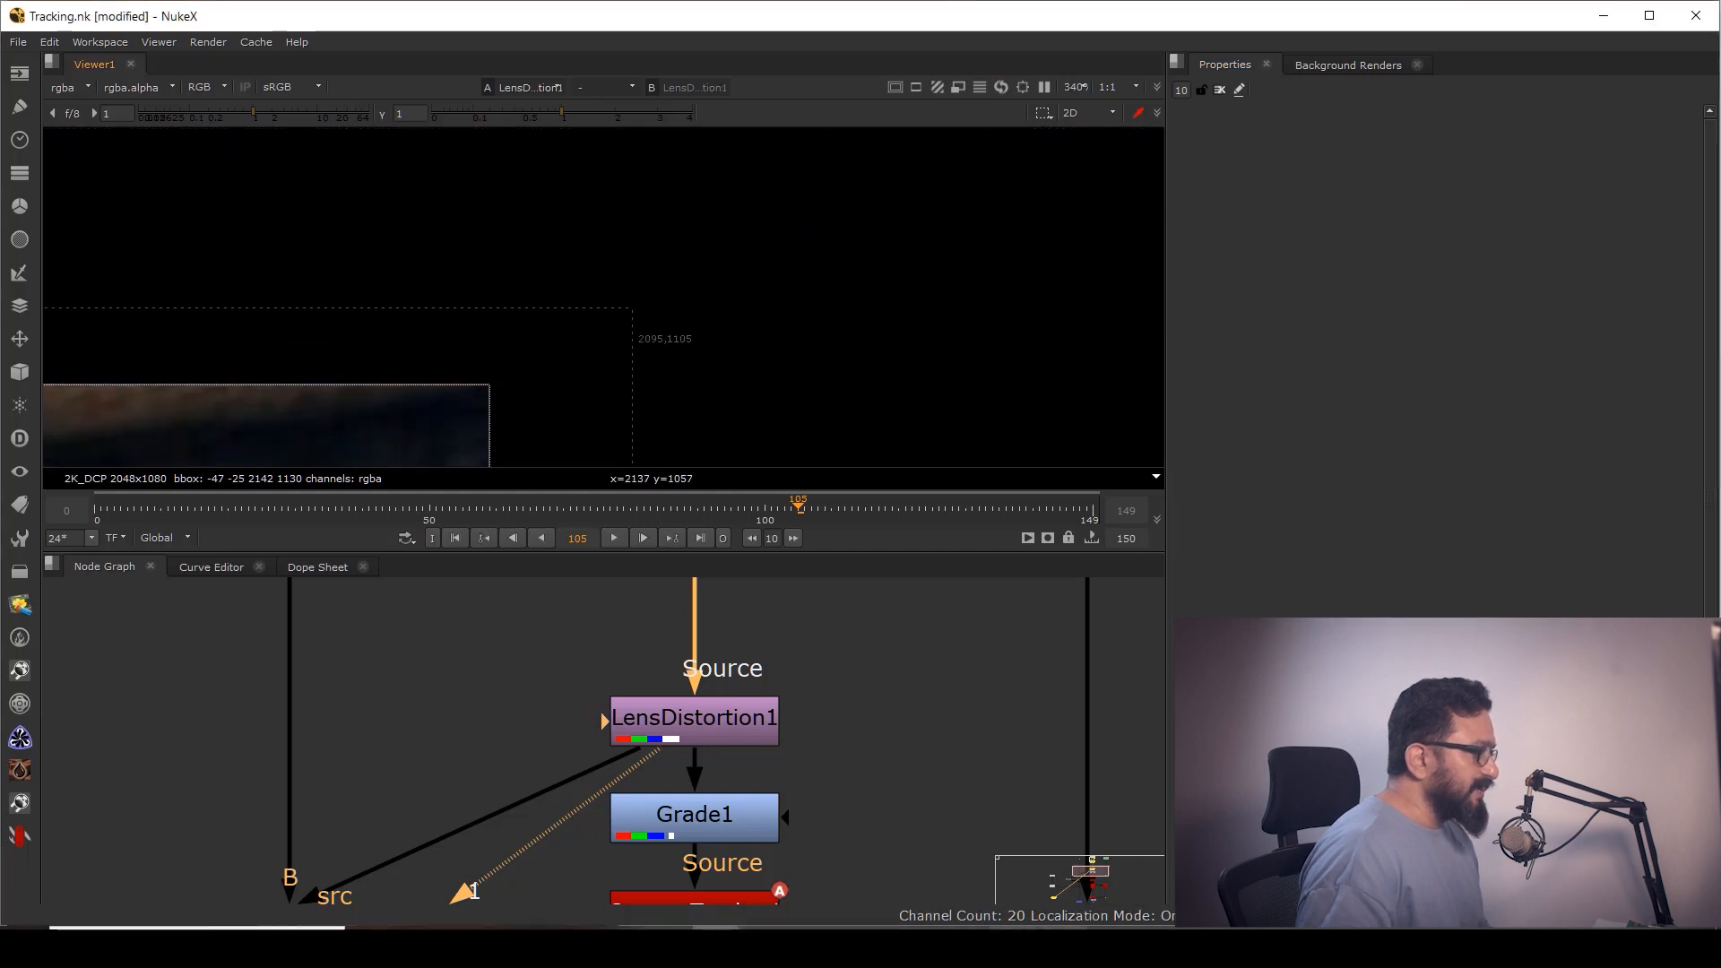
click(1110, 945)
click(1062, 946)
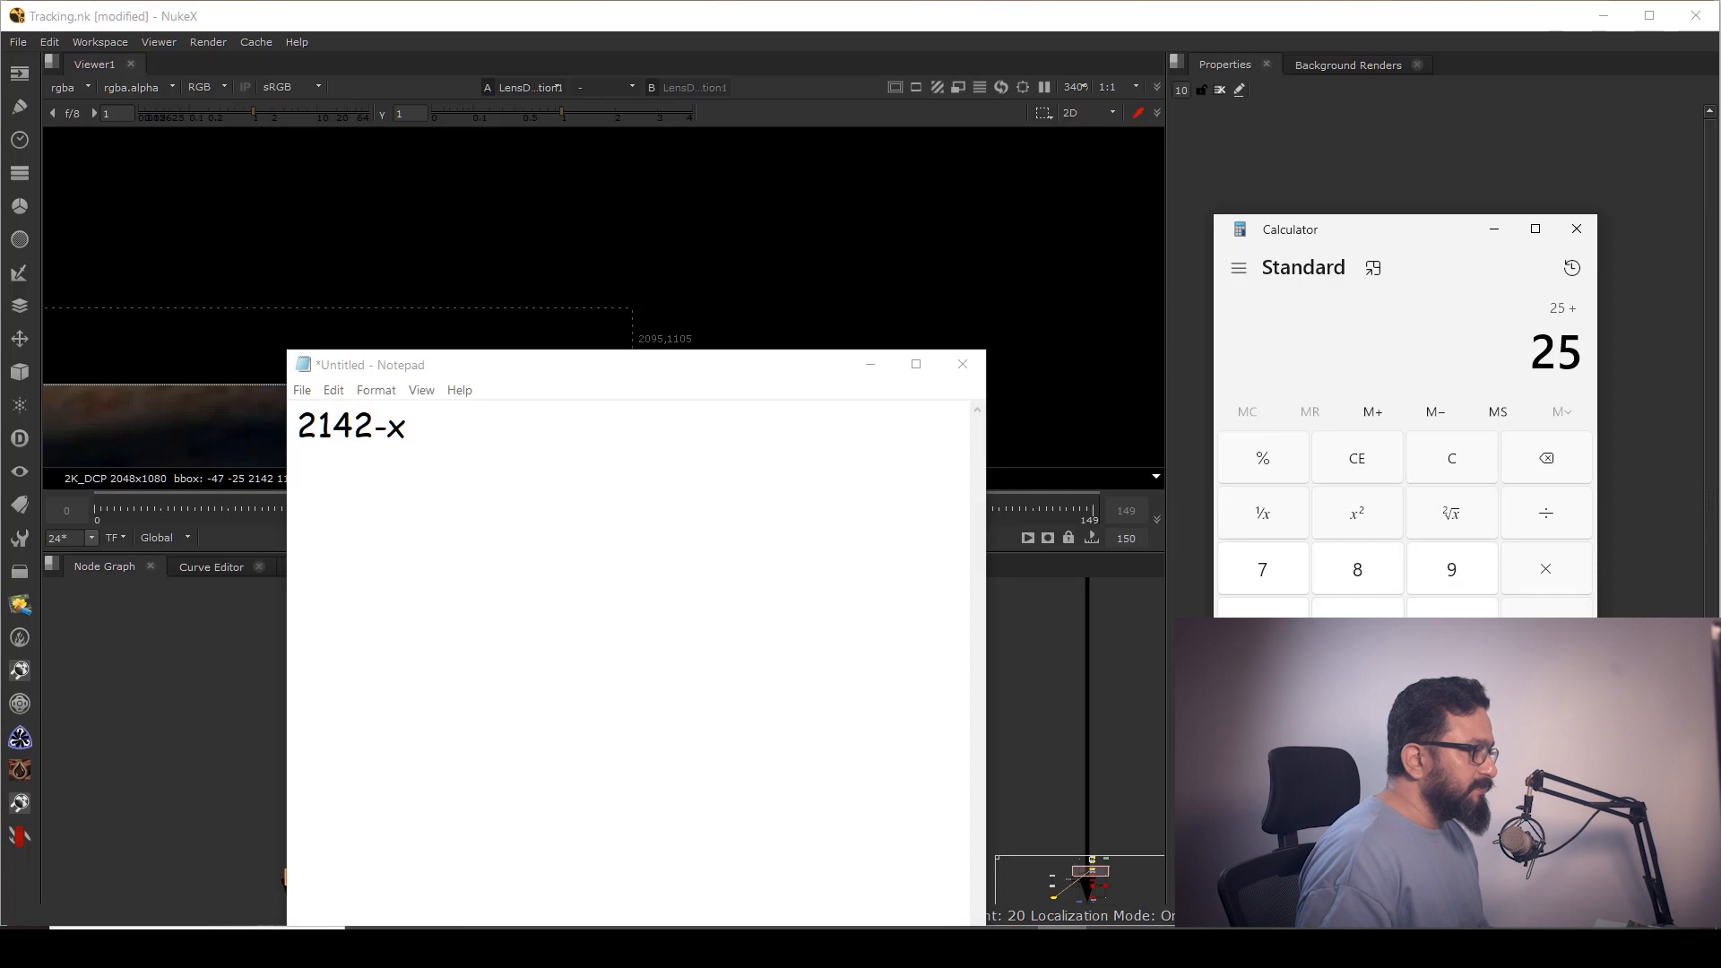
text(1105)
key(Return)
Add a second line "1130-y" to the Notepad note and return to NukeX
click(474, 426)
text(1)
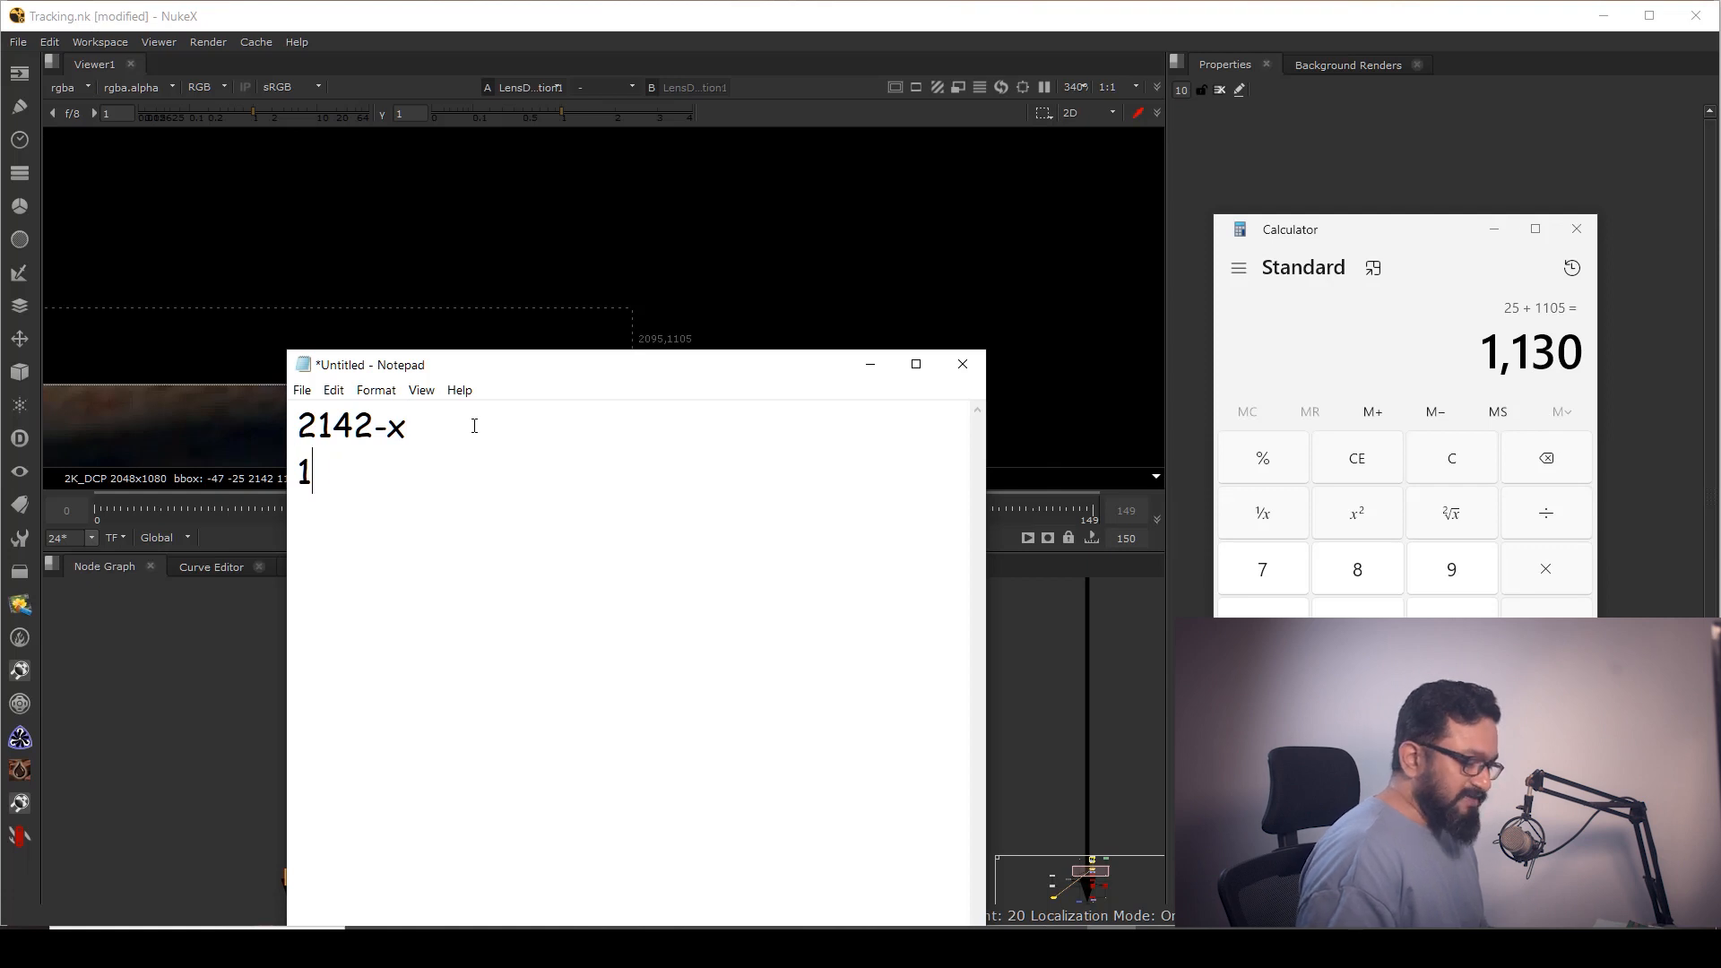
text(130-y)
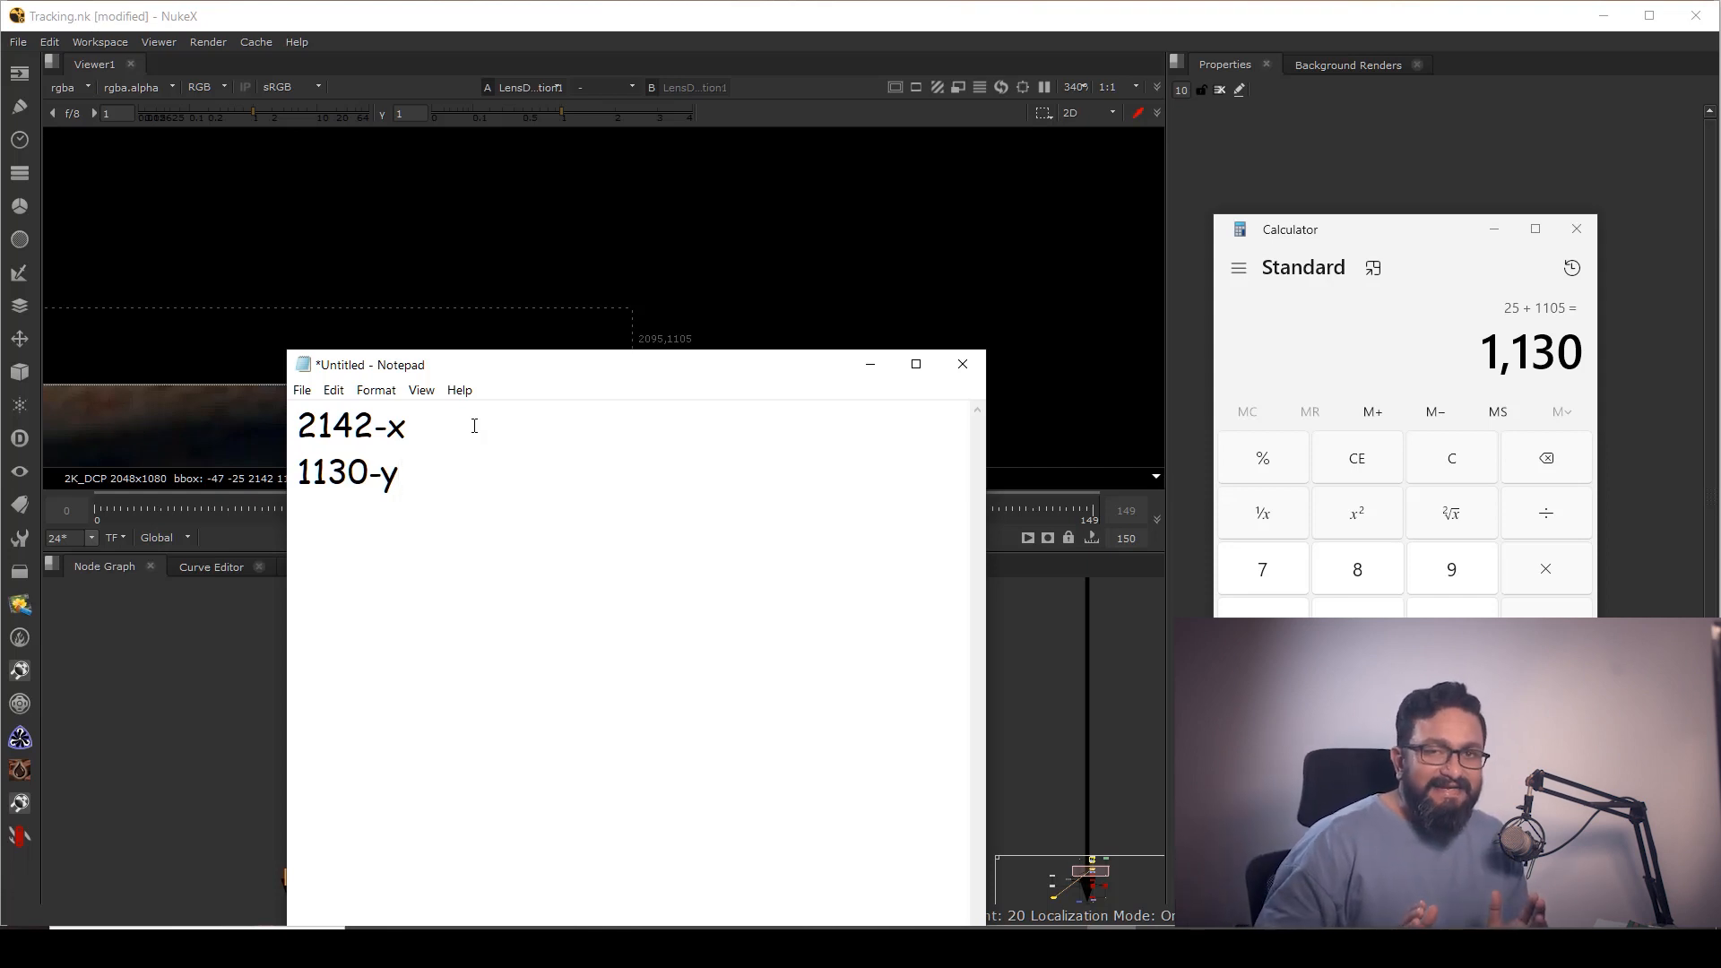
click(869, 365)
click(810, 746)
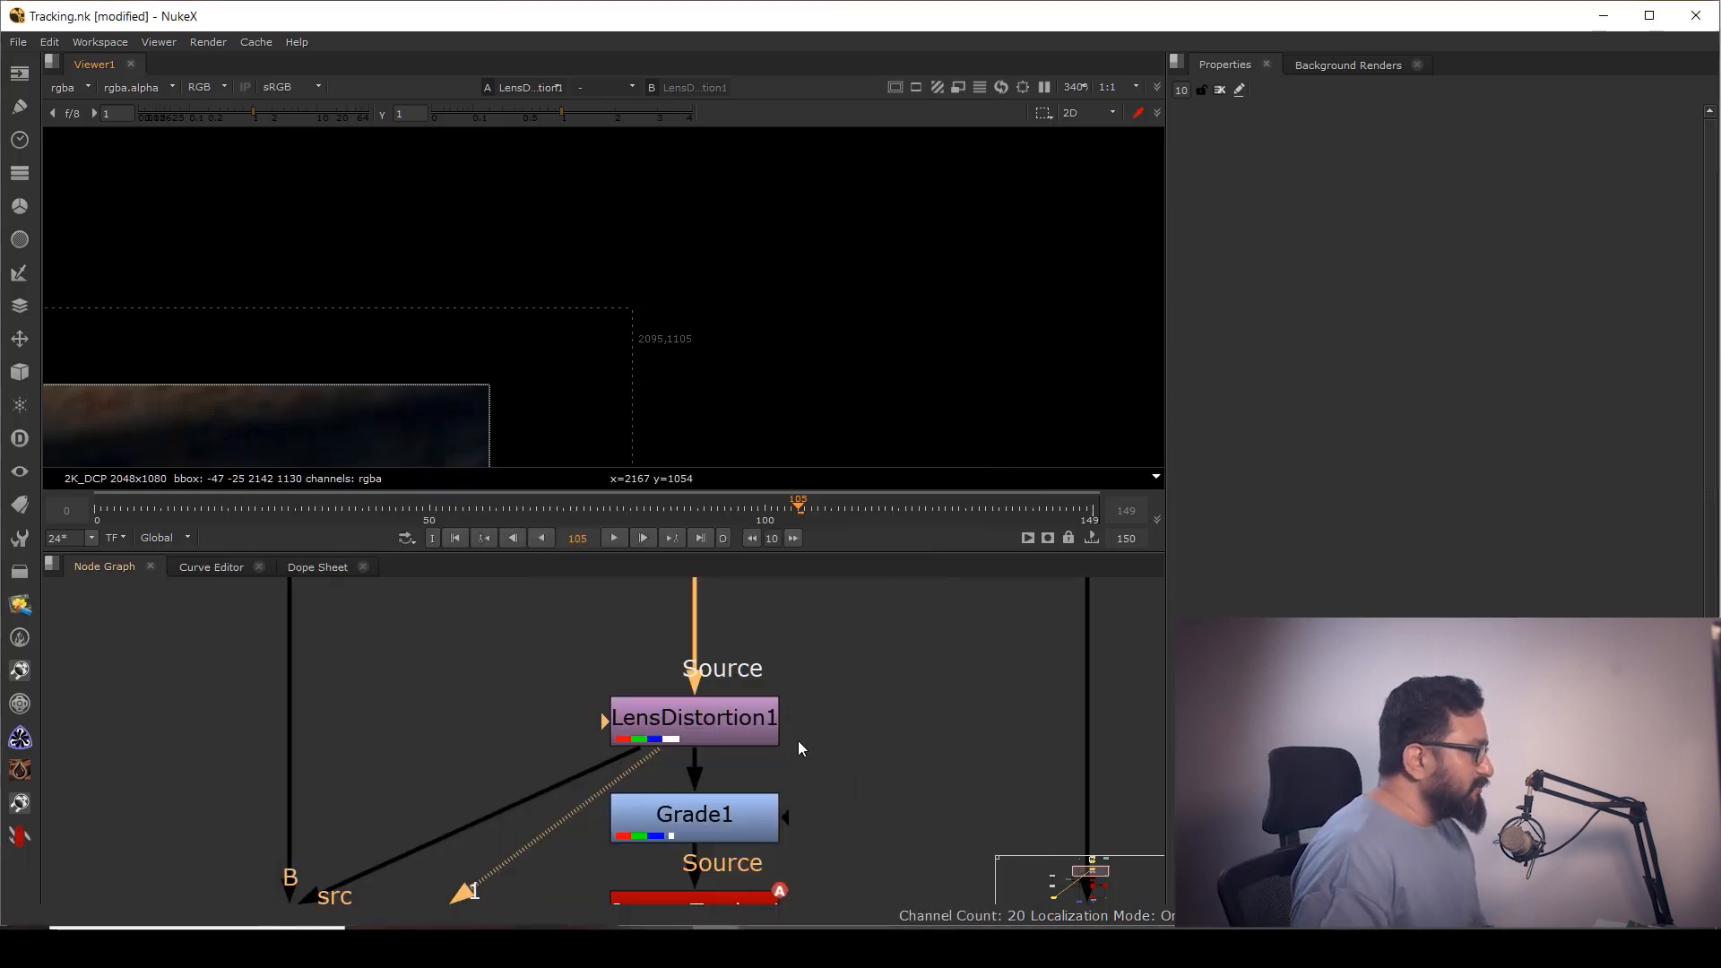
scroll(810, 746, down, 5)
middle_drag(816, 769, 868, 812)
scroll(787, 769, up, 5)
click(788, 757)
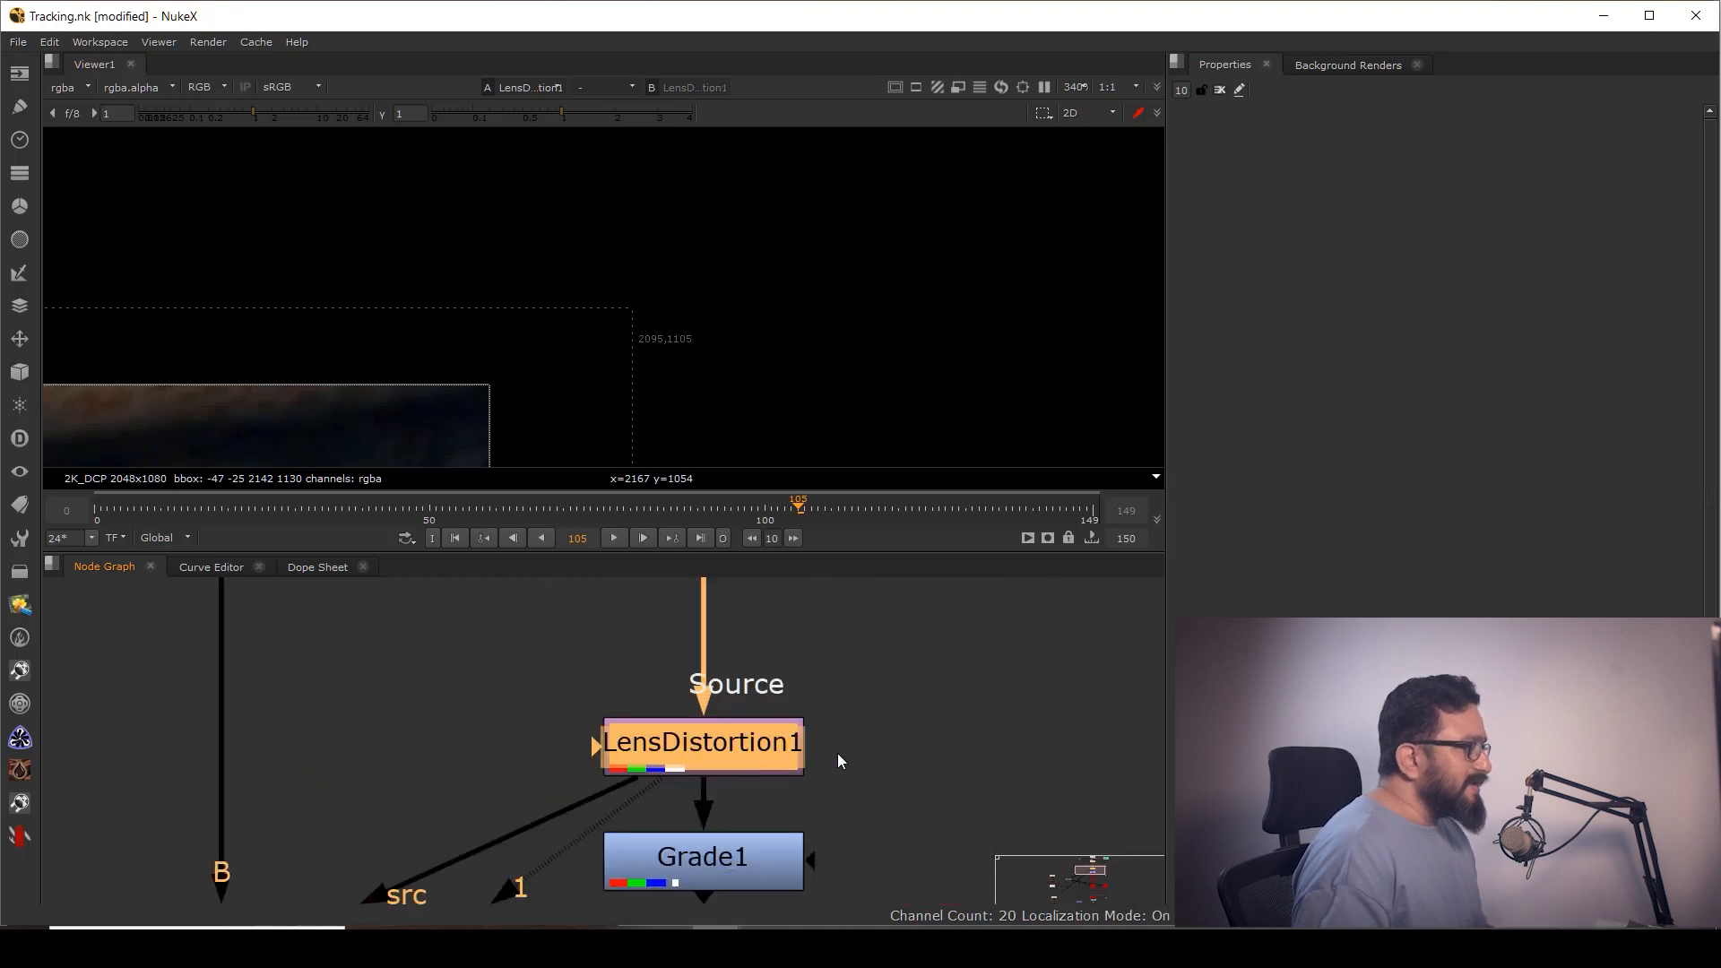
click(1015, 742)
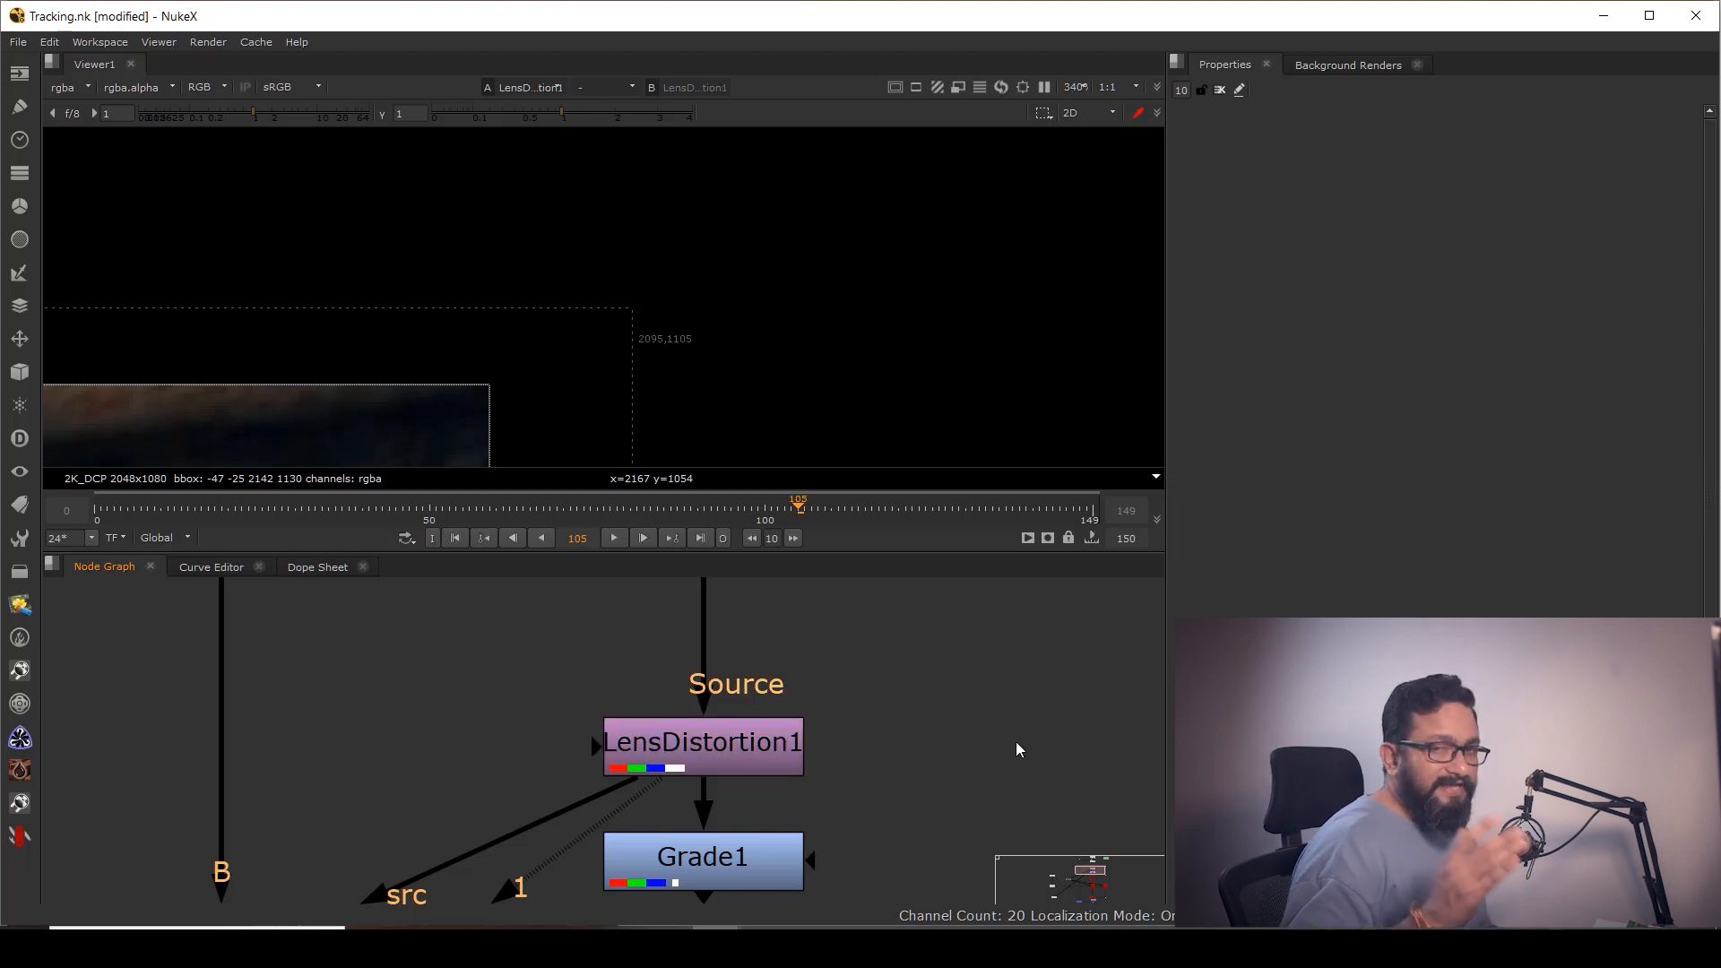
Try connecting a Write node to the LensDistortion1 output, and delete the node again
click(761, 756)
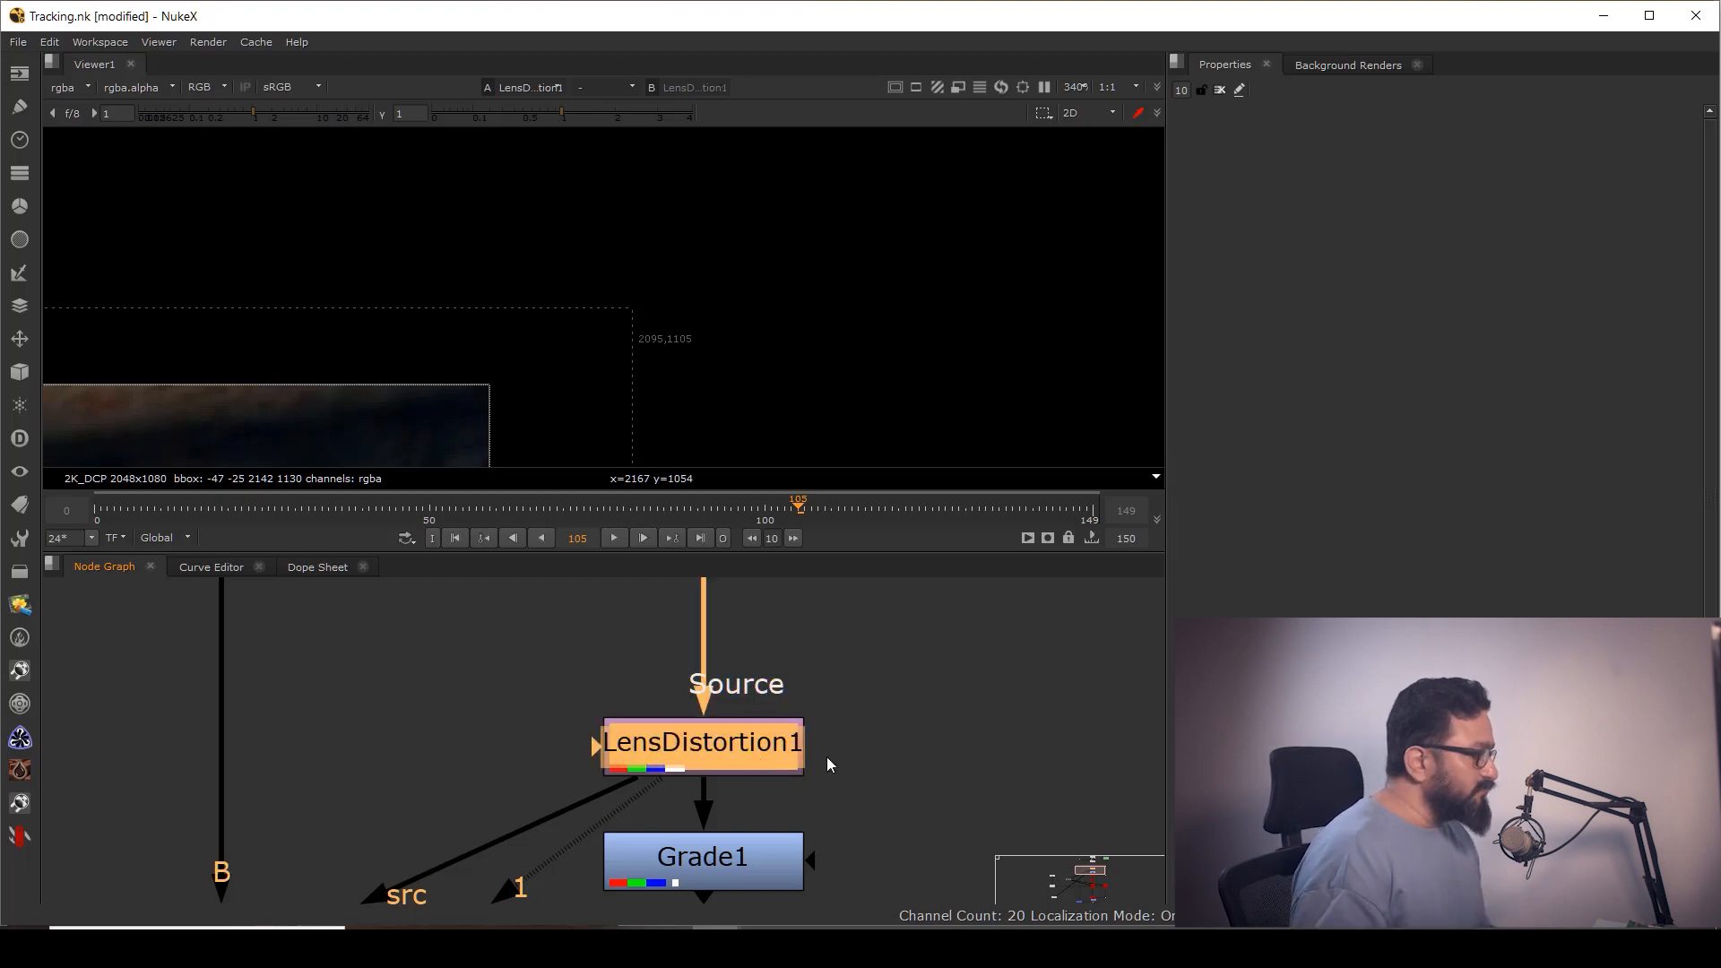
click(1000, 756)
key(w)
drag(901, 671, 780, 751)
drag(946, 760, 1002, 760)
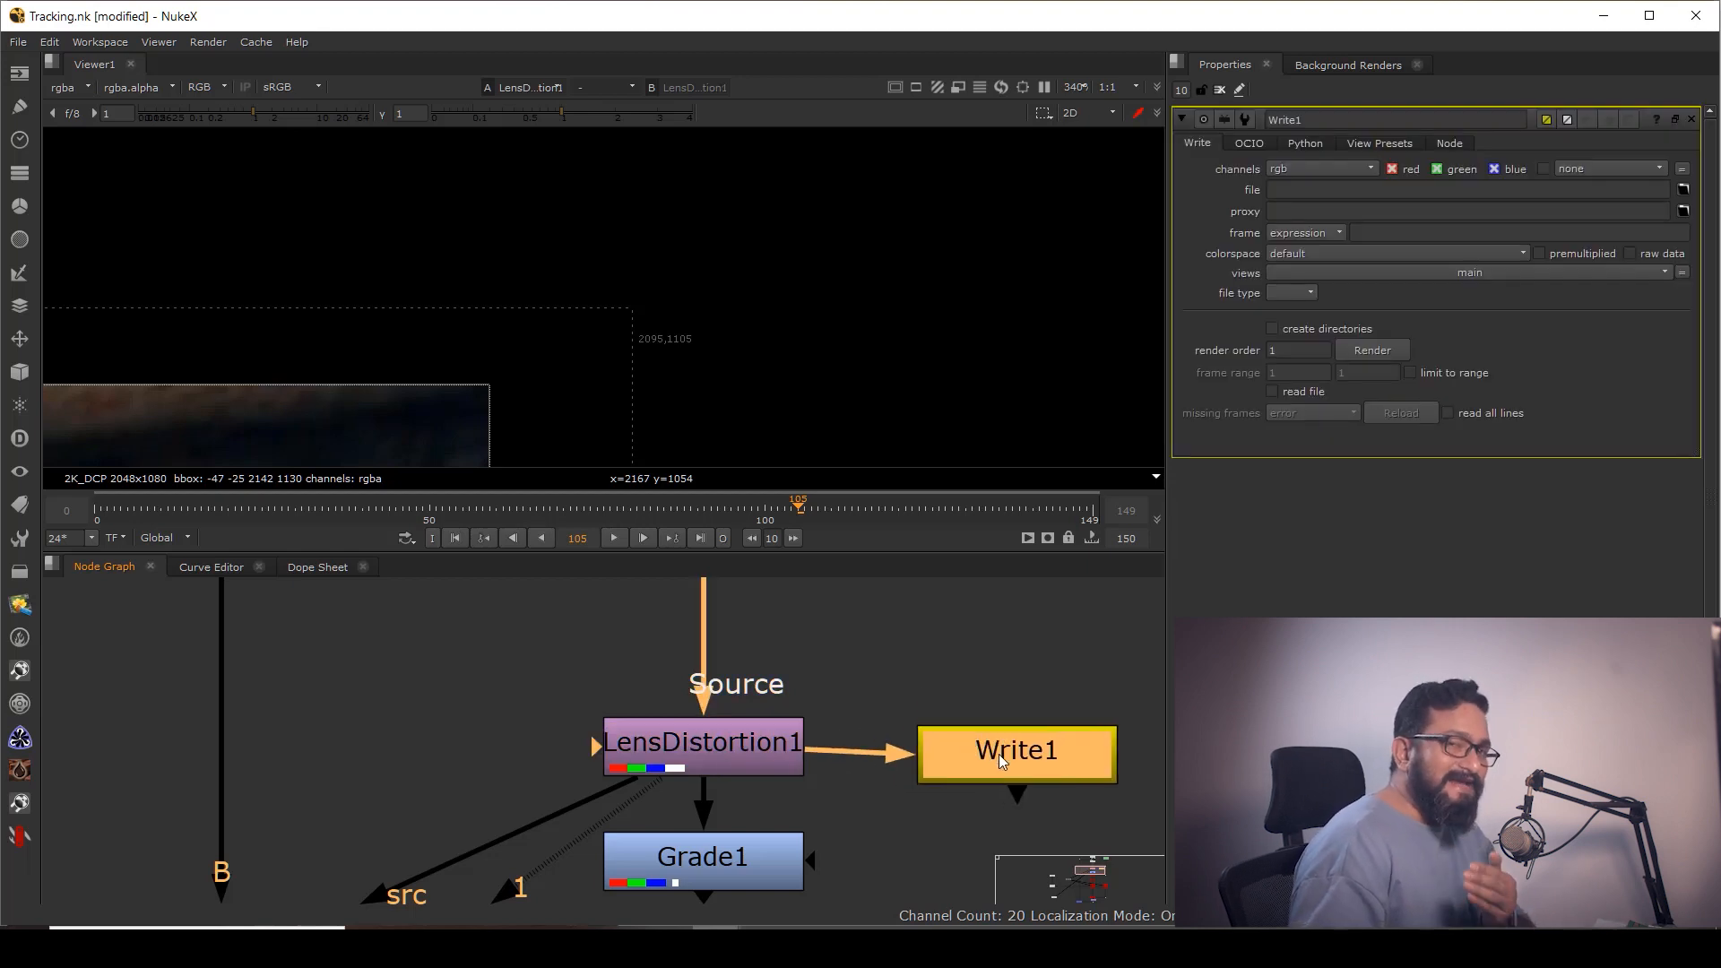
key(Delete)
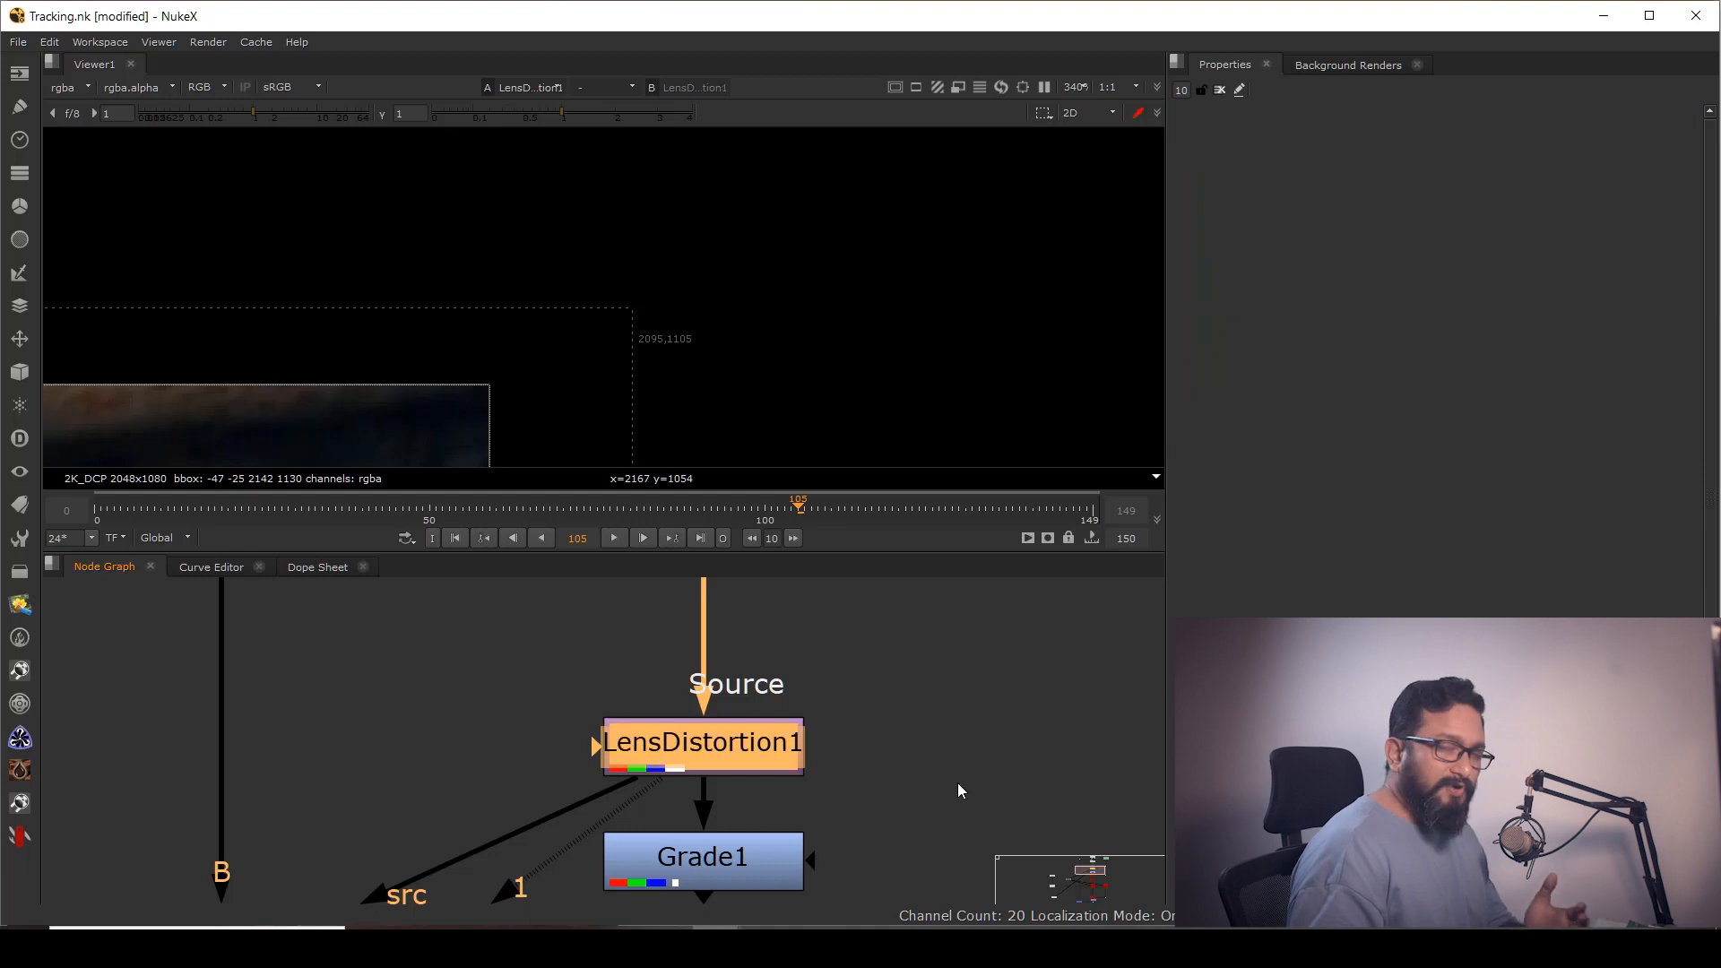
Add a WriteGeo node, connect its input to Scene1 and display it in the viewer
scroll(957, 783, down, 5)
middle_drag(934, 888, 744, 746)
click(683, 674)
key(f)
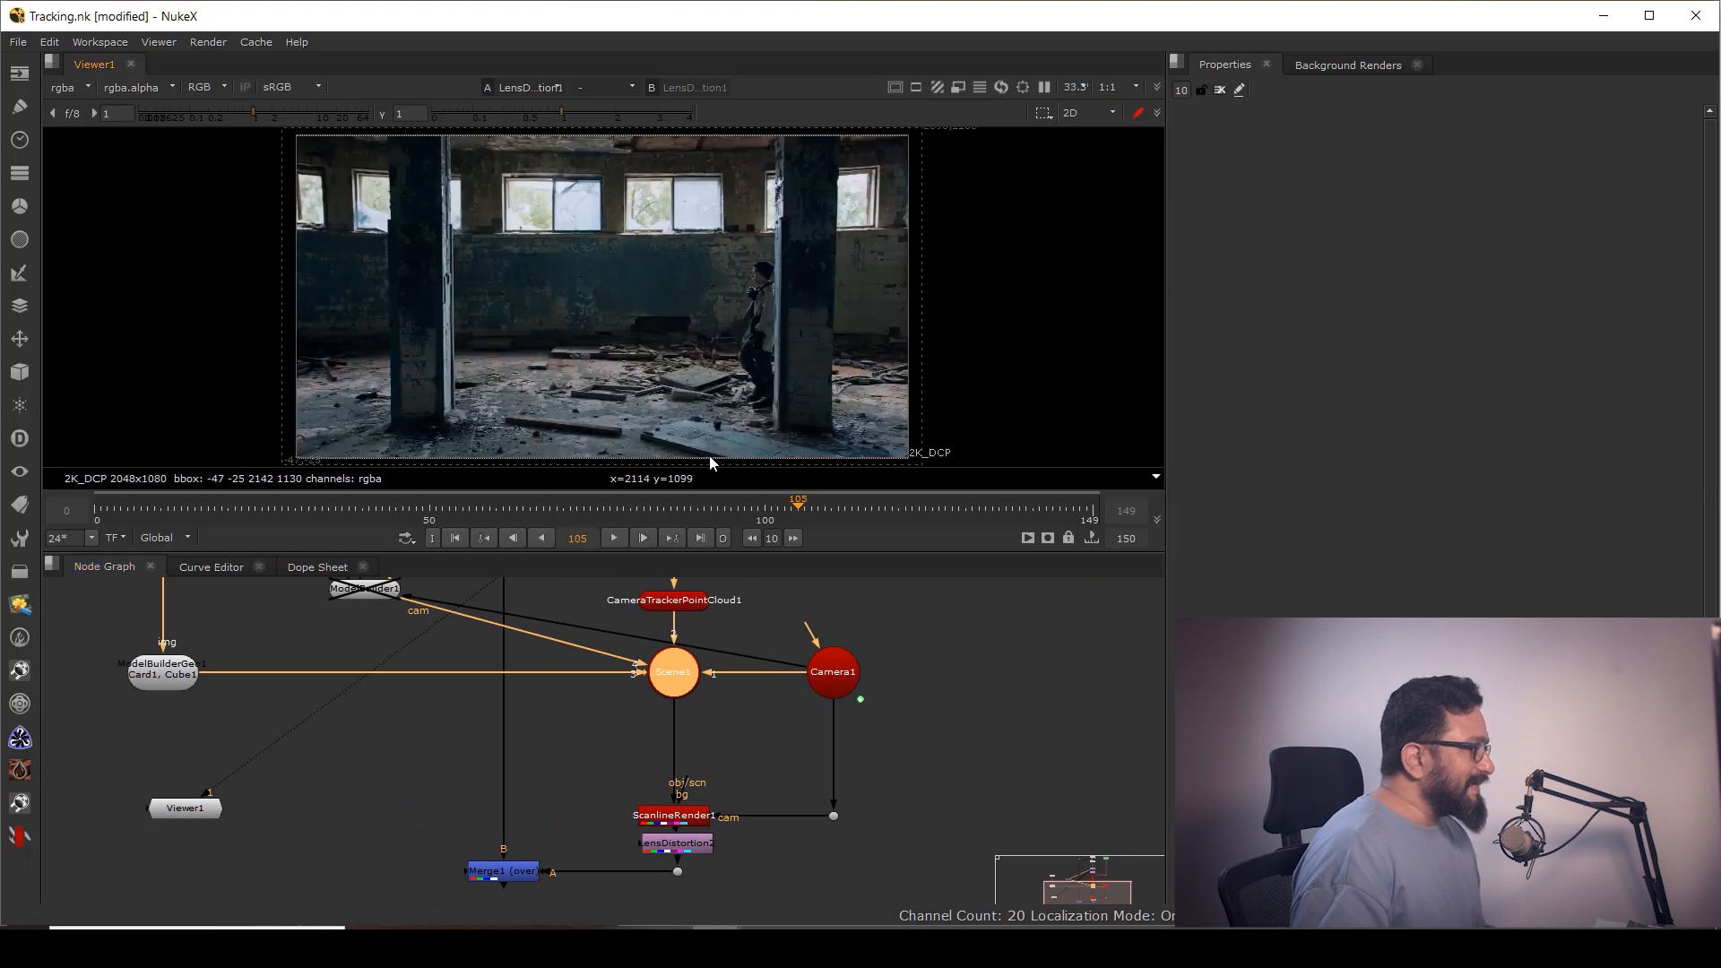
click(765, 751)
key(Tab)
text(write)
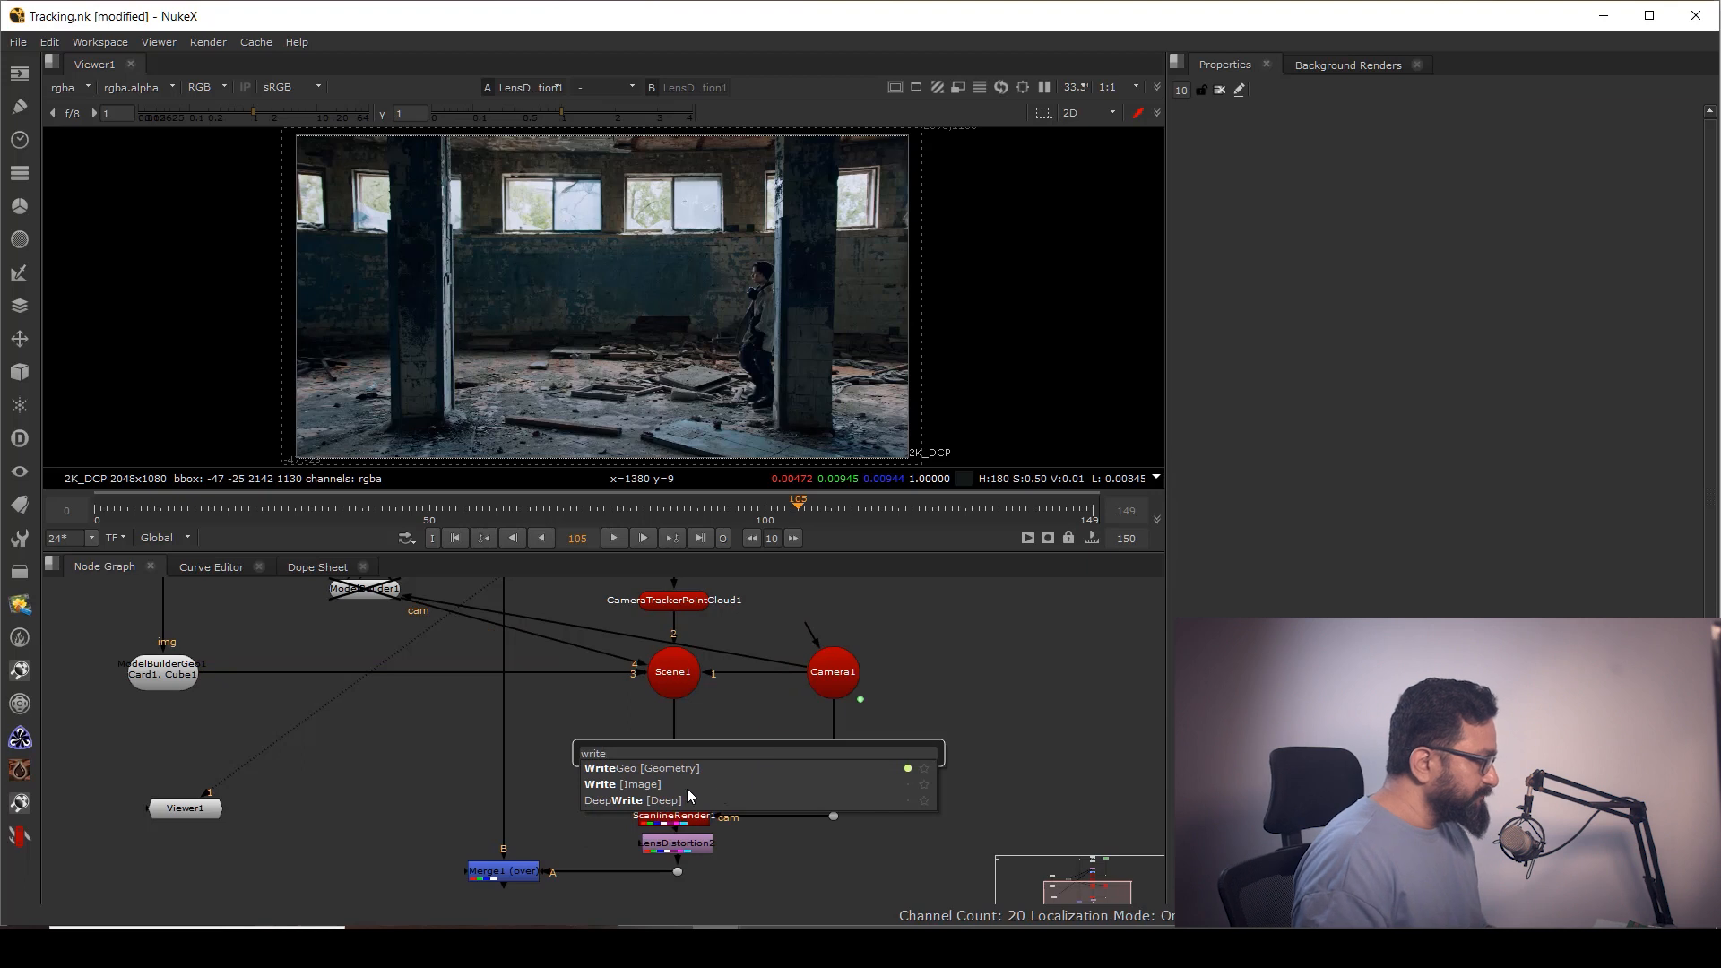
click(716, 769)
drag(756, 718, 674, 687)
click(762, 750)
key(1)
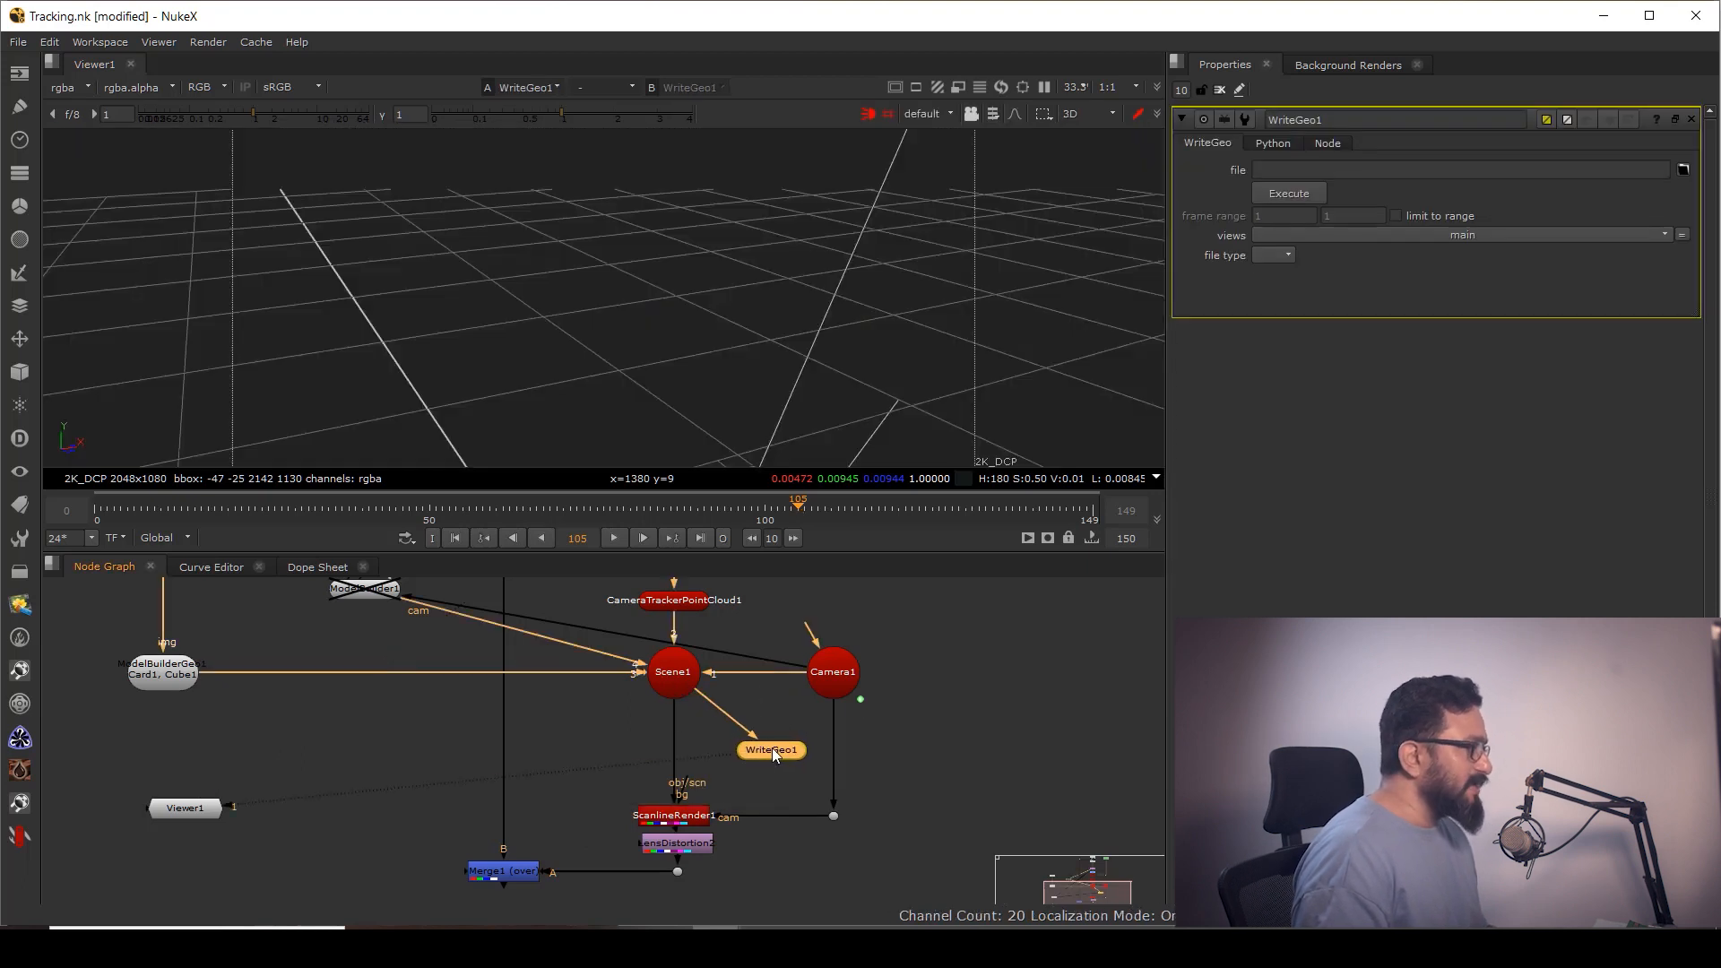
Frame the scene and create a folder named Export in F:/VFX VIBE/Nuke/NKE 401/Part 2/Comp for the WriteGeo1 output
key(f)
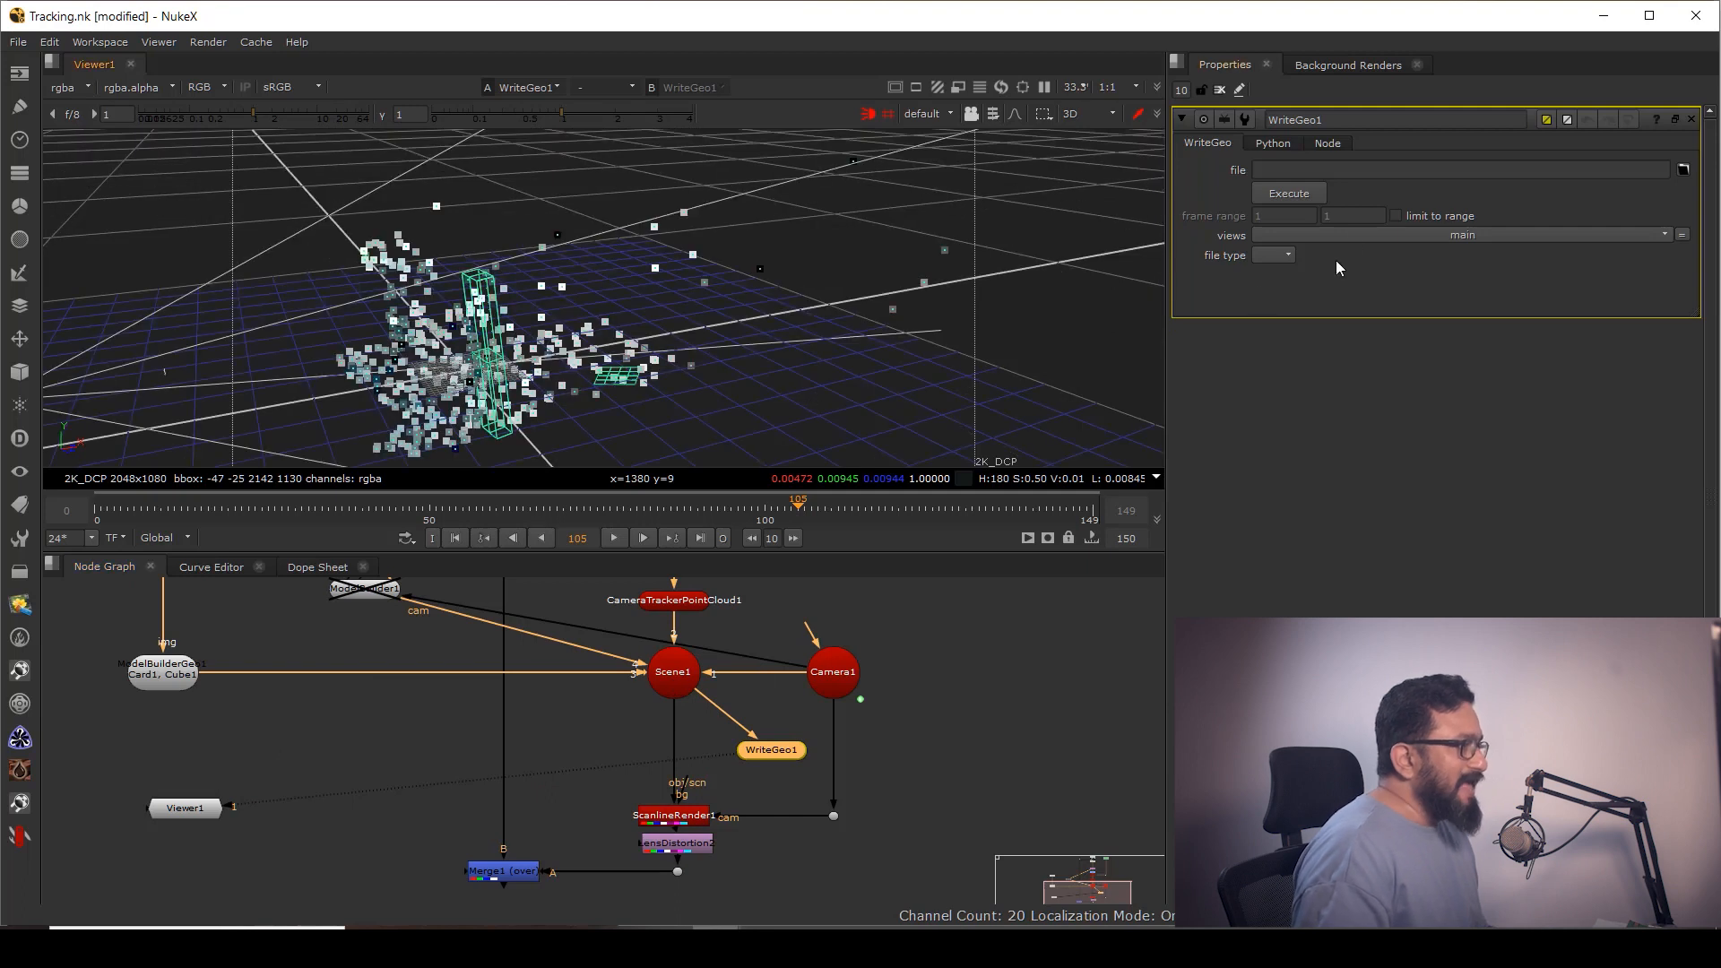
click(1684, 169)
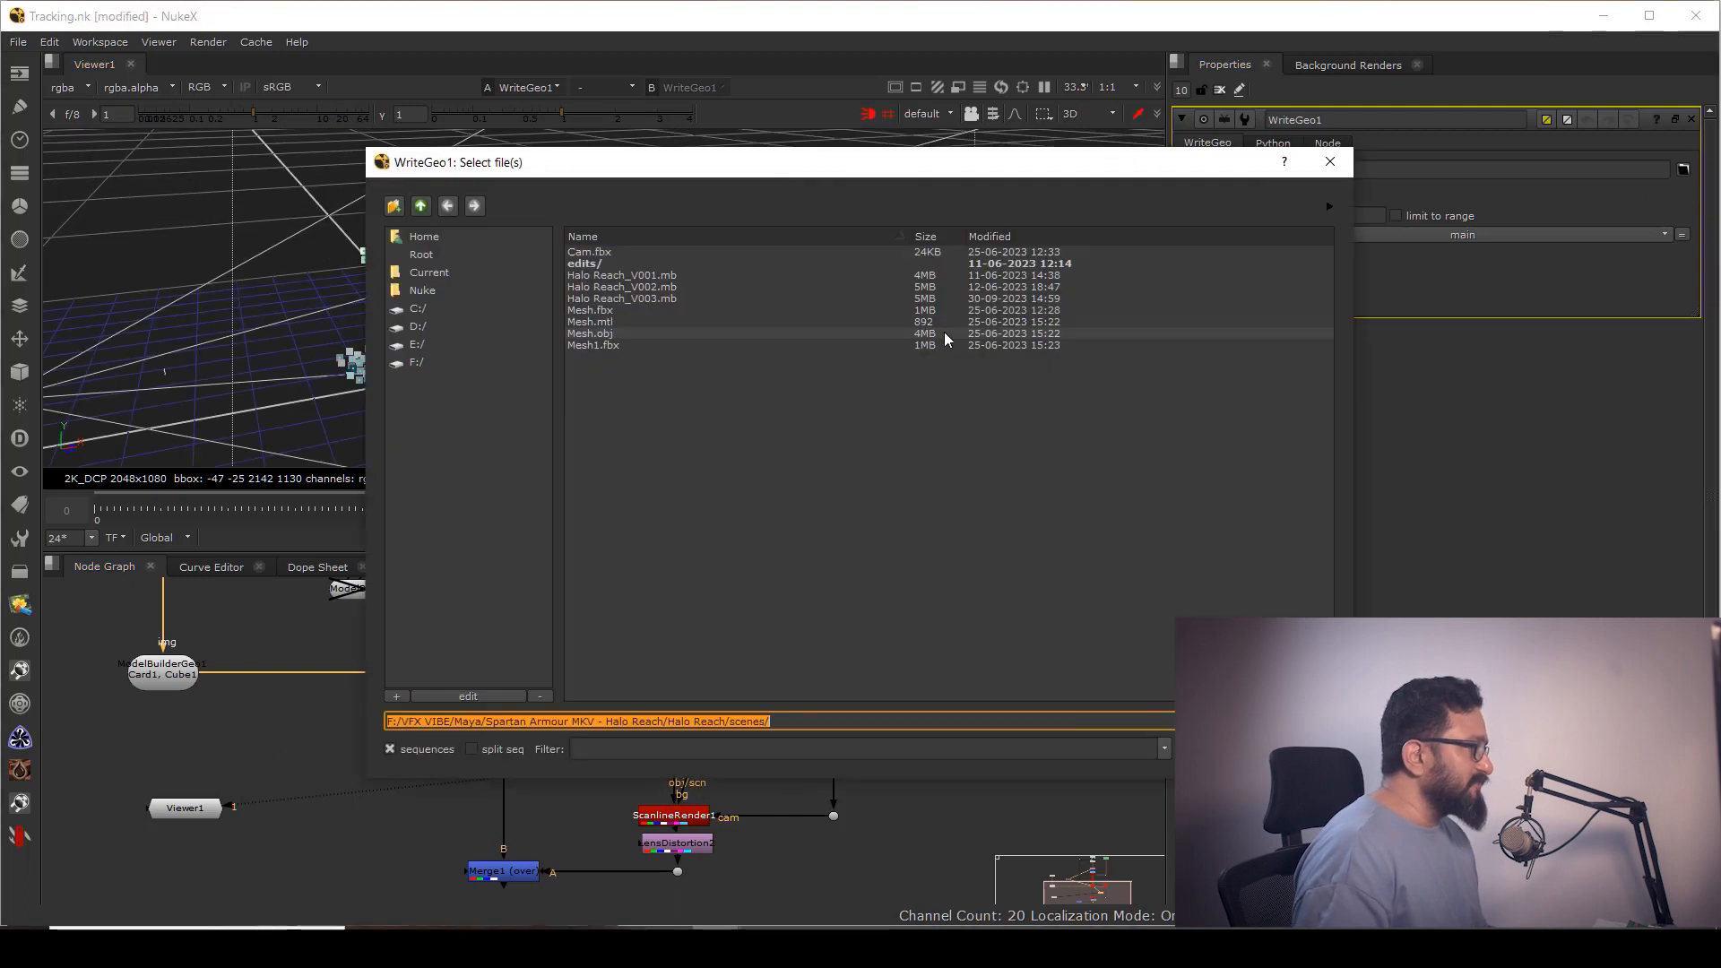
click(417, 364)
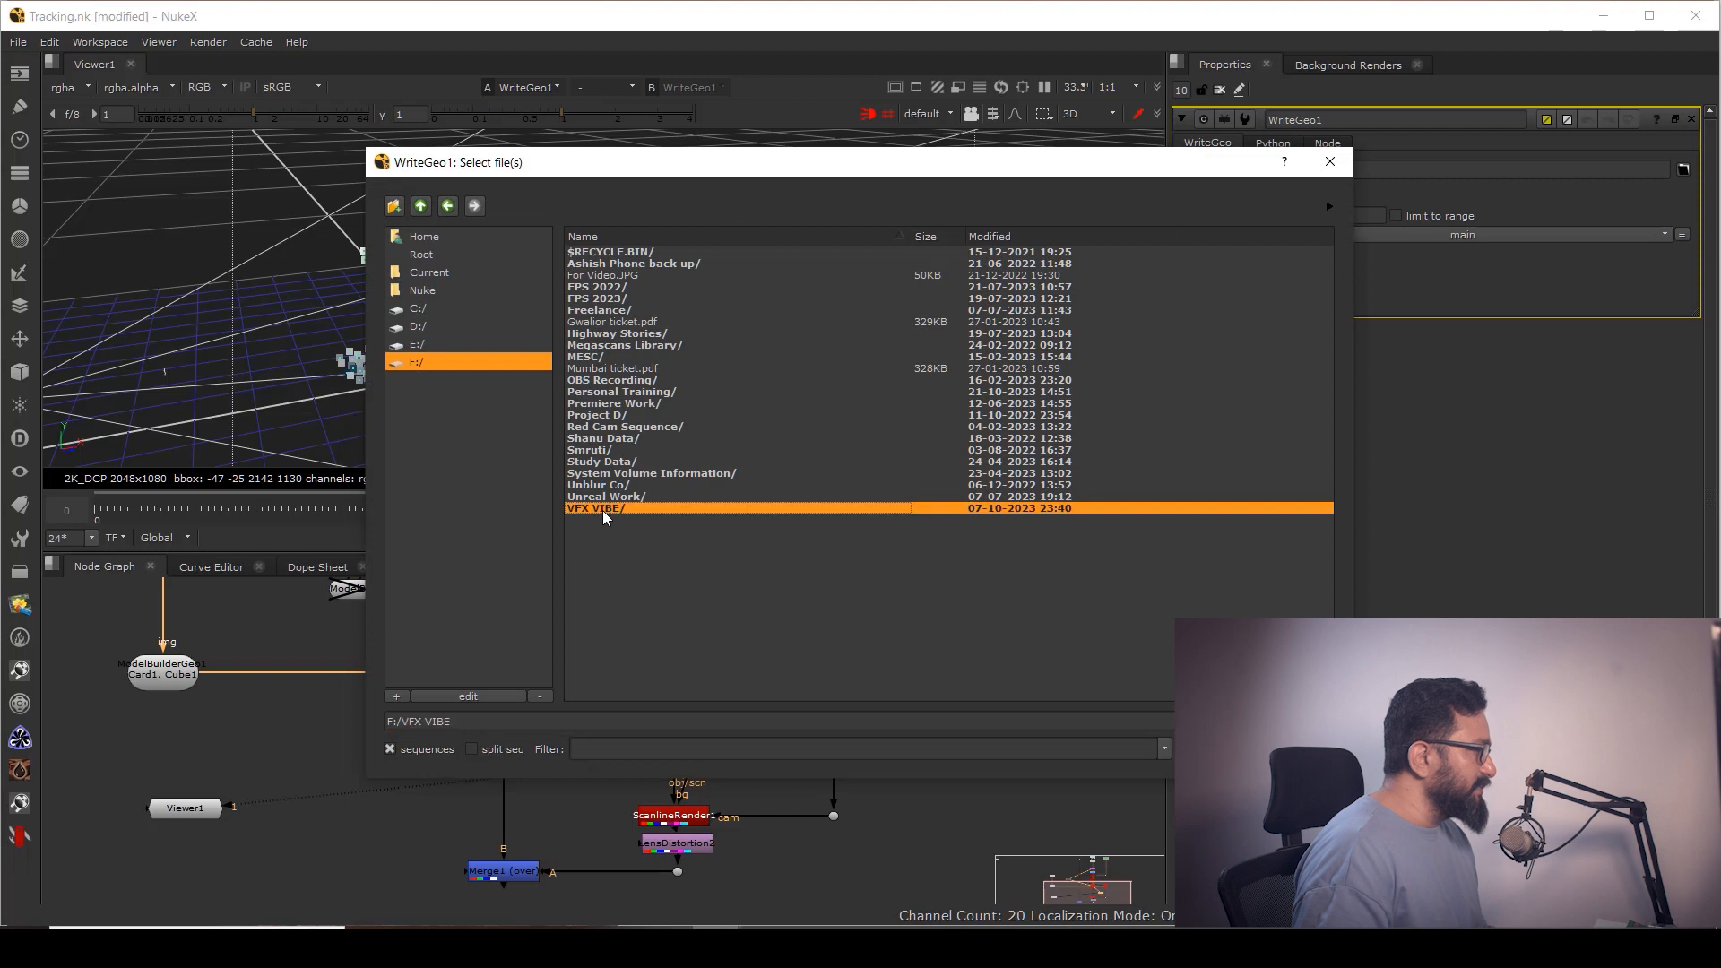
double_click(602, 509)
double_click(592, 255)
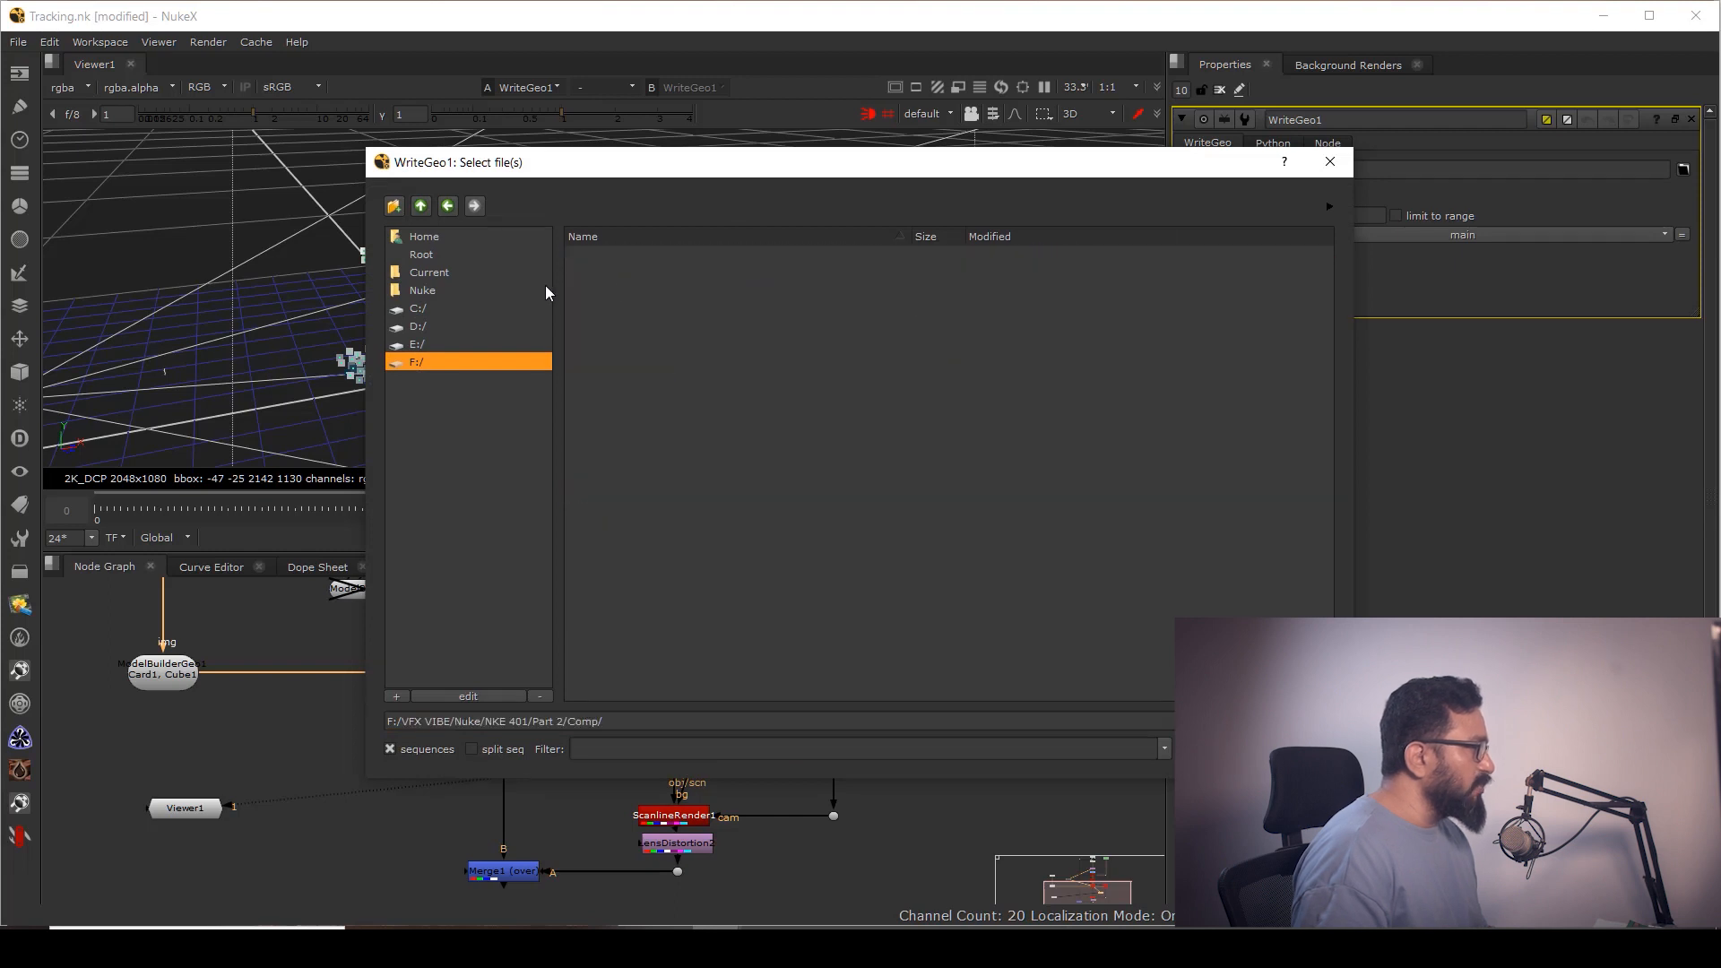
click(394, 208)
text(Export)
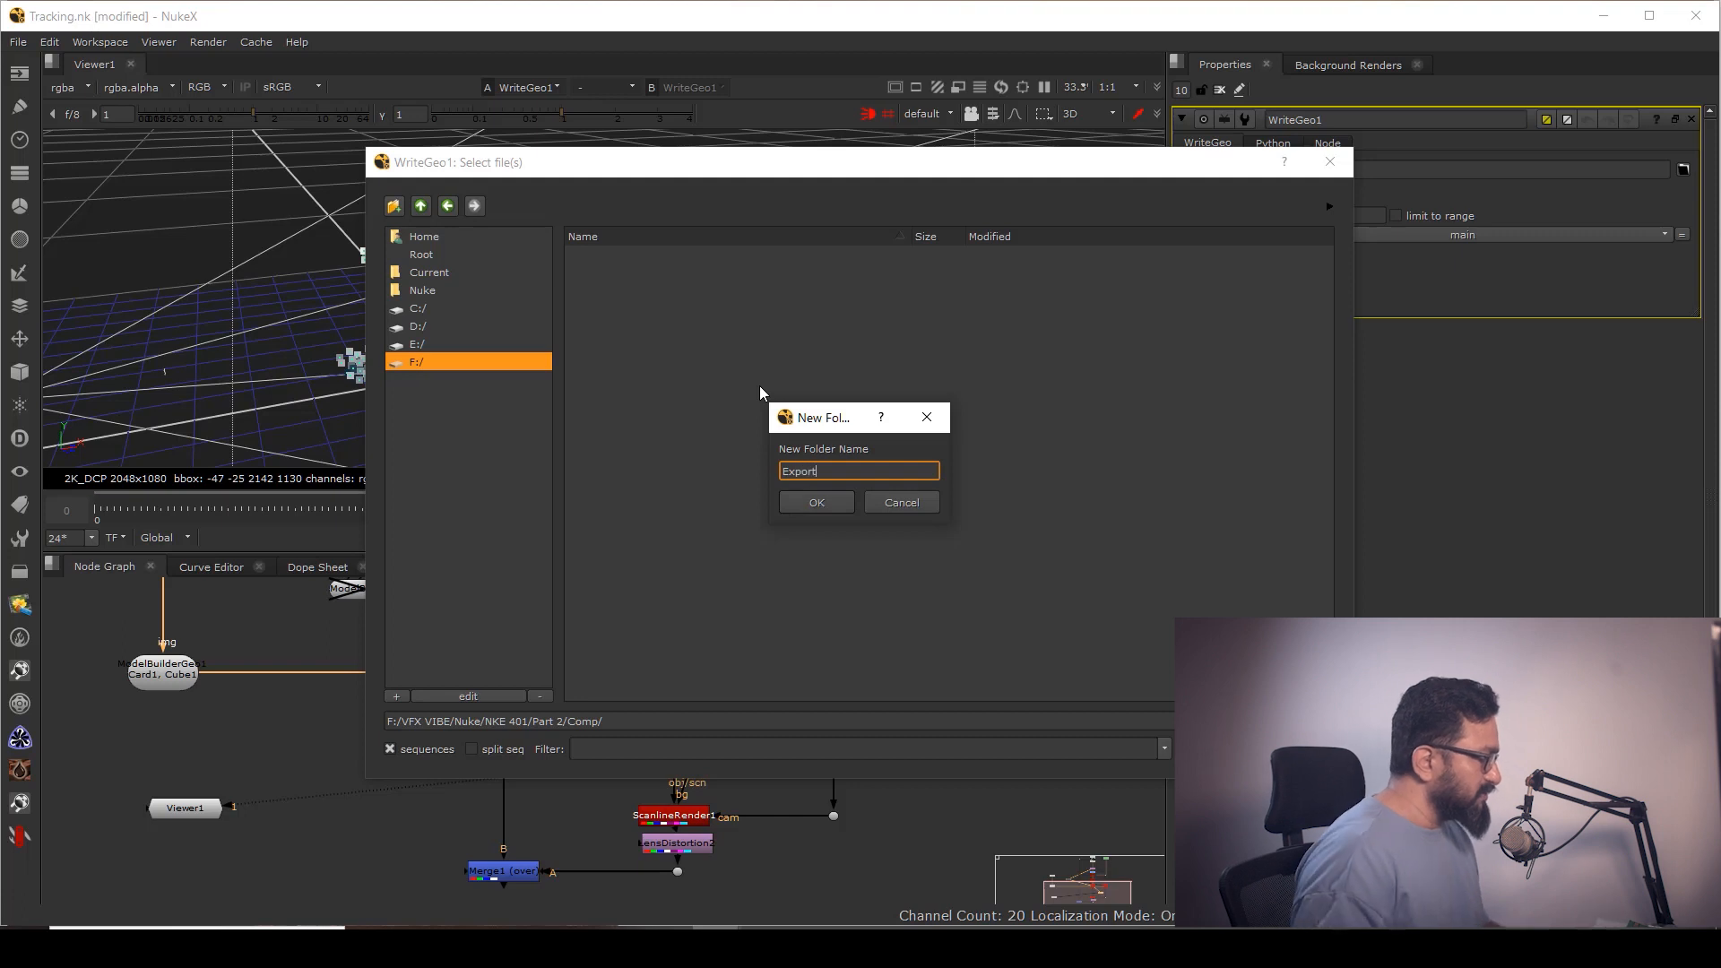
key(Return)
Set WriteGeo1's output file to Cam.fbx inside the Export folder
click(722, 721)
text(Cam)
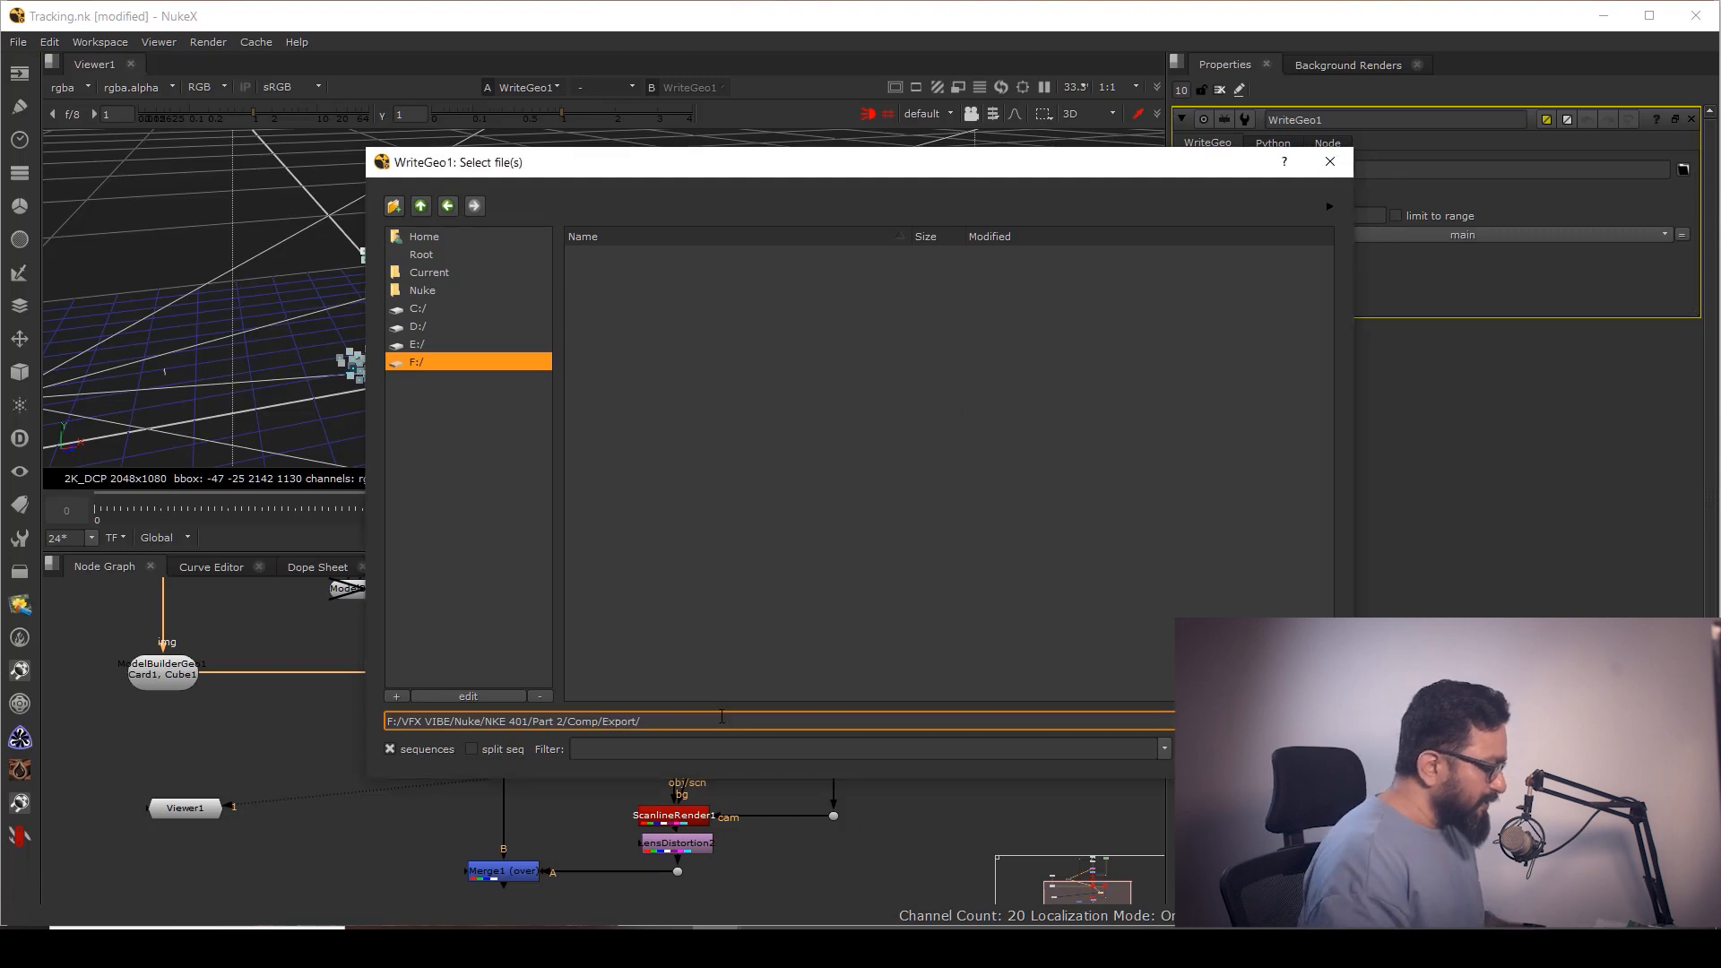
text(.fbx)
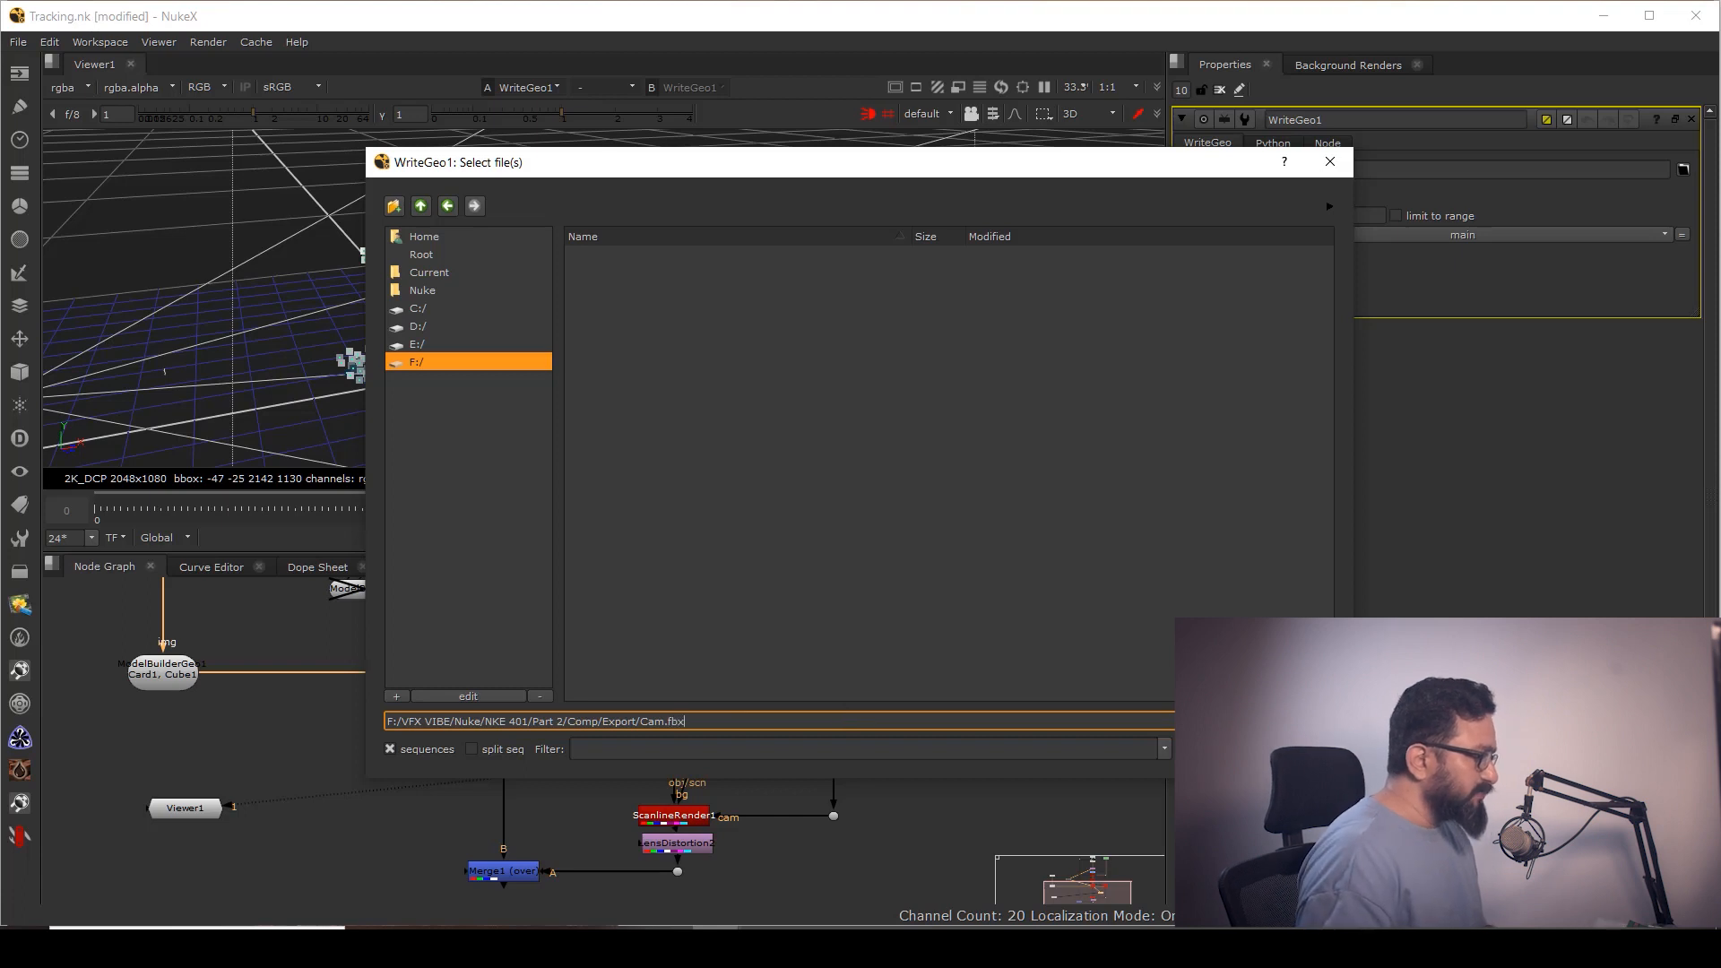
key(Return)
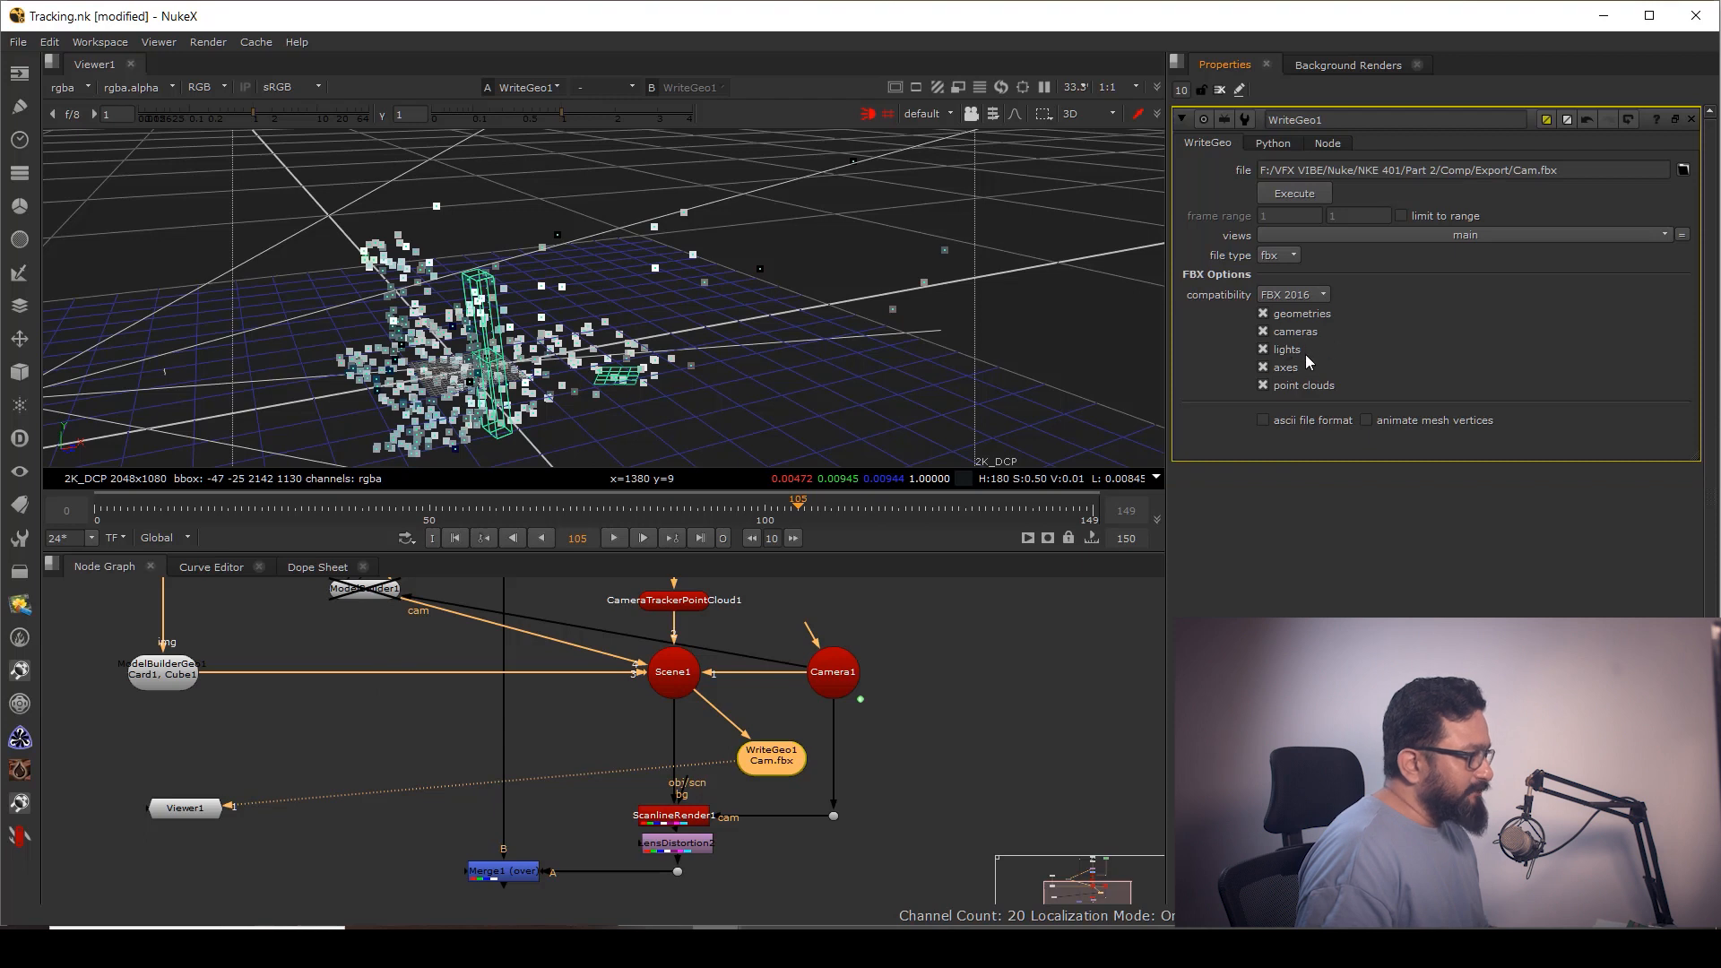
Exclude lights and axes from the FBX export and enable the ascii file format
click(1266, 350)
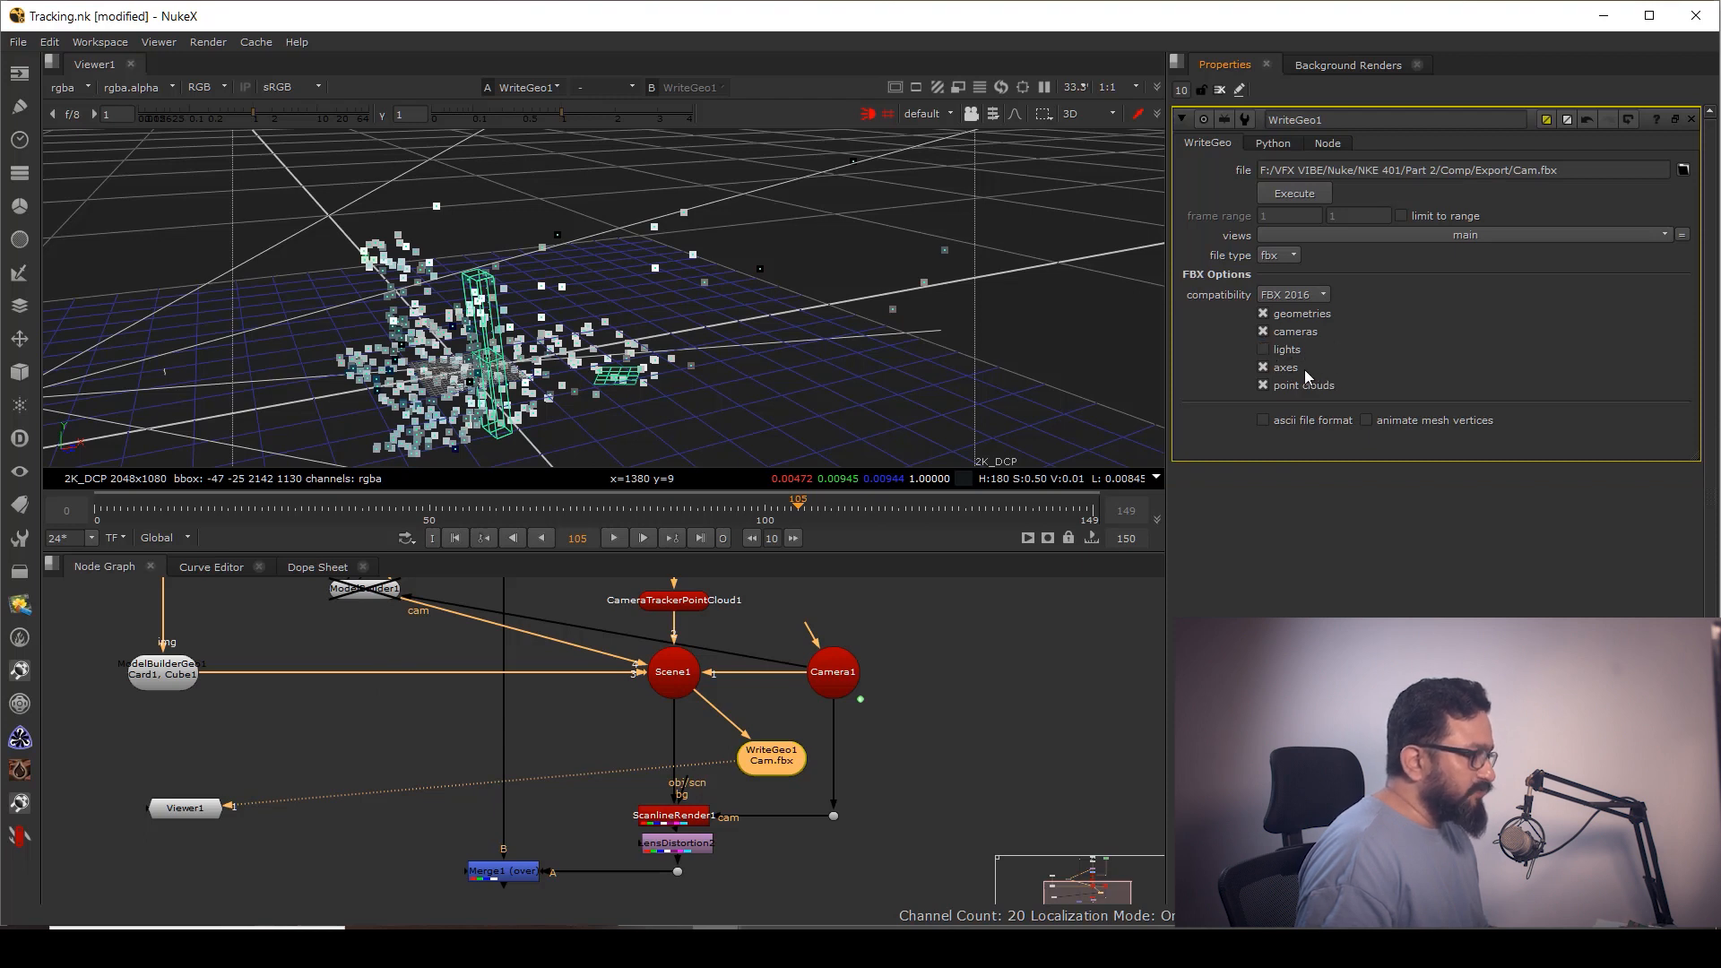
click(1264, 368)
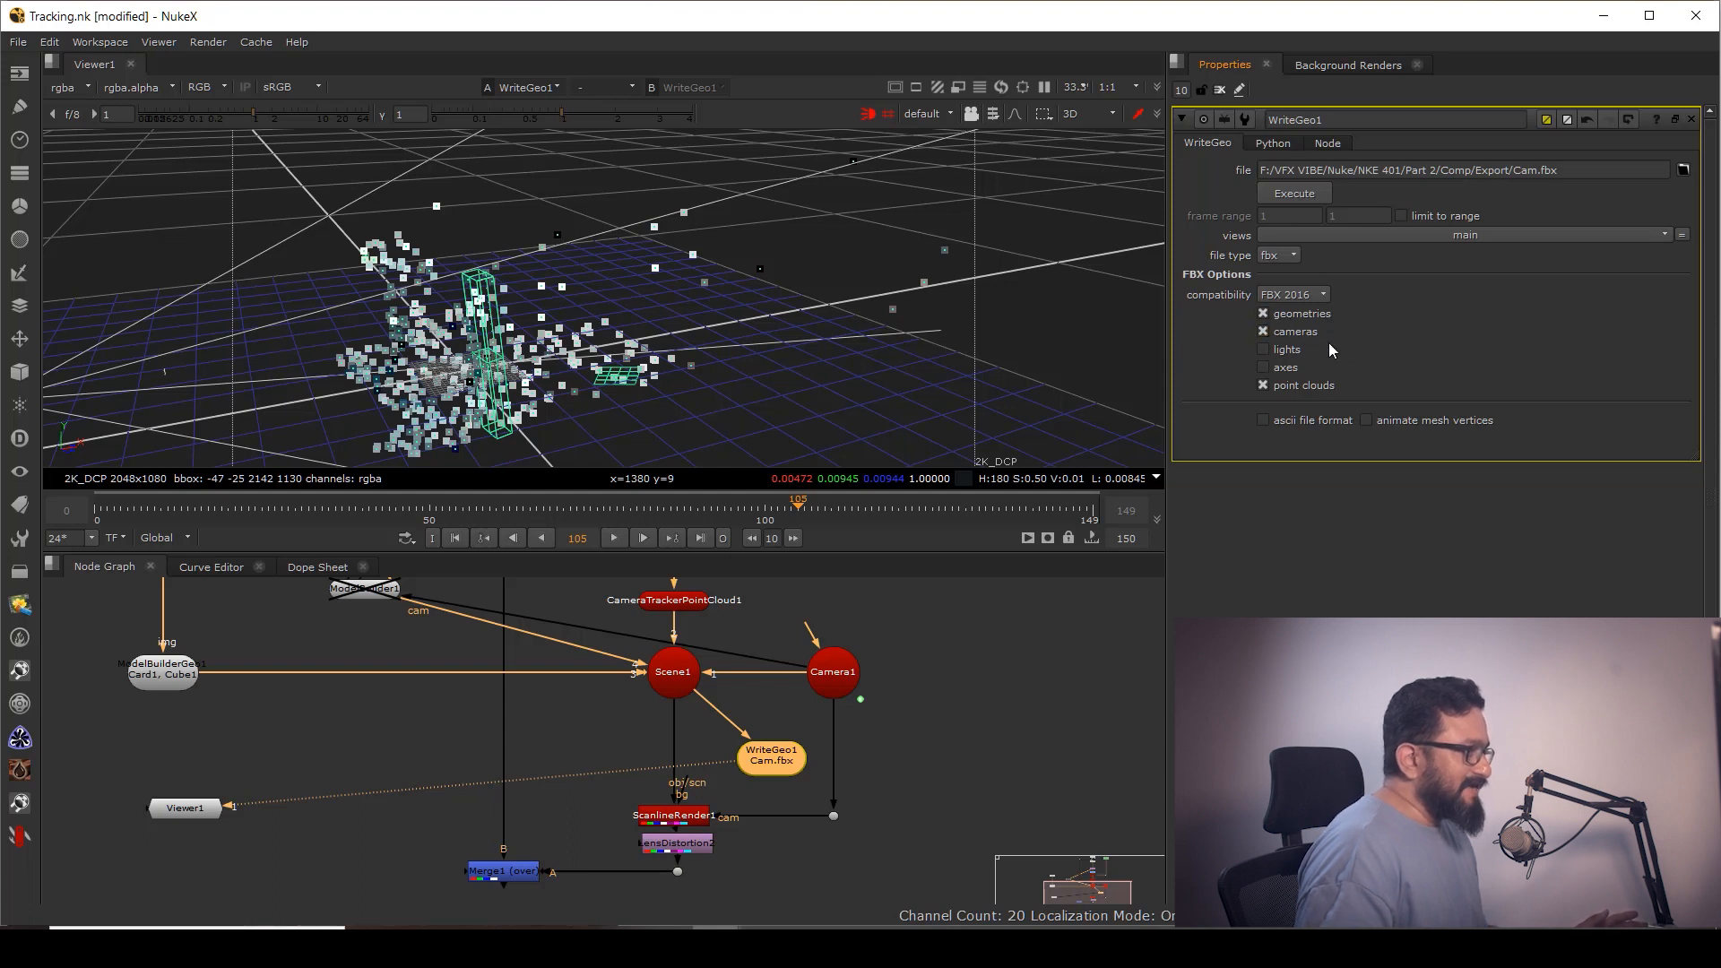
click(1264, 421)
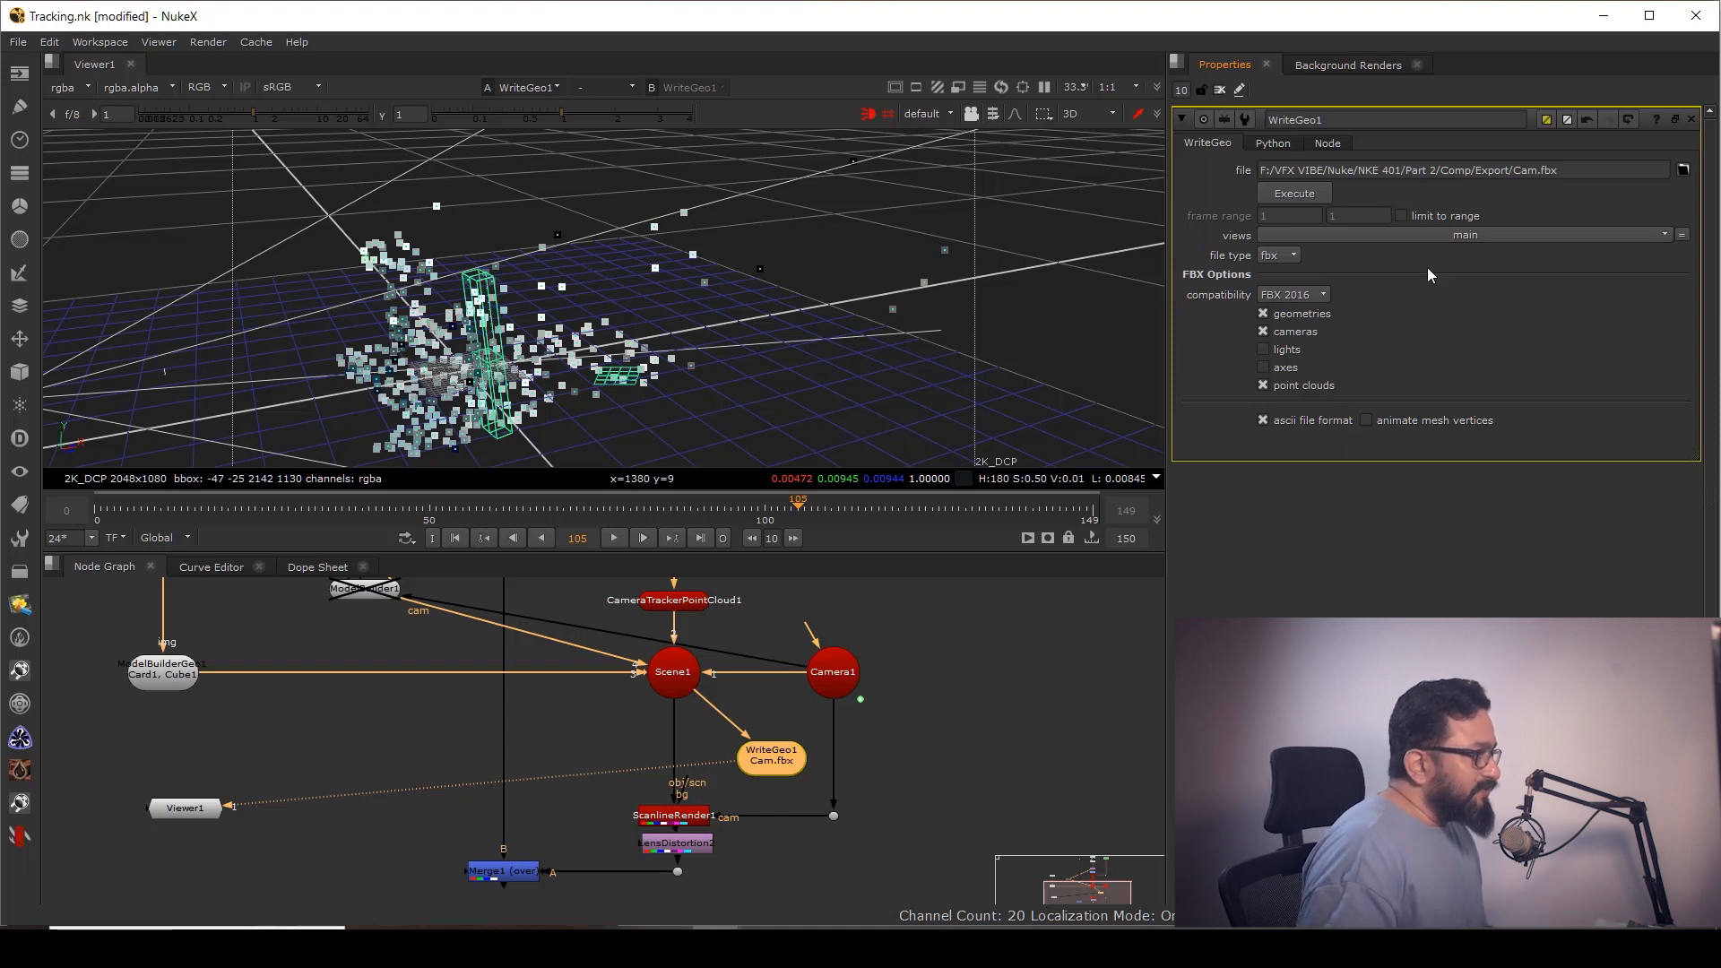
Execute the WriteGeo1 export over the global frame range 0-149
click(1295, 195)
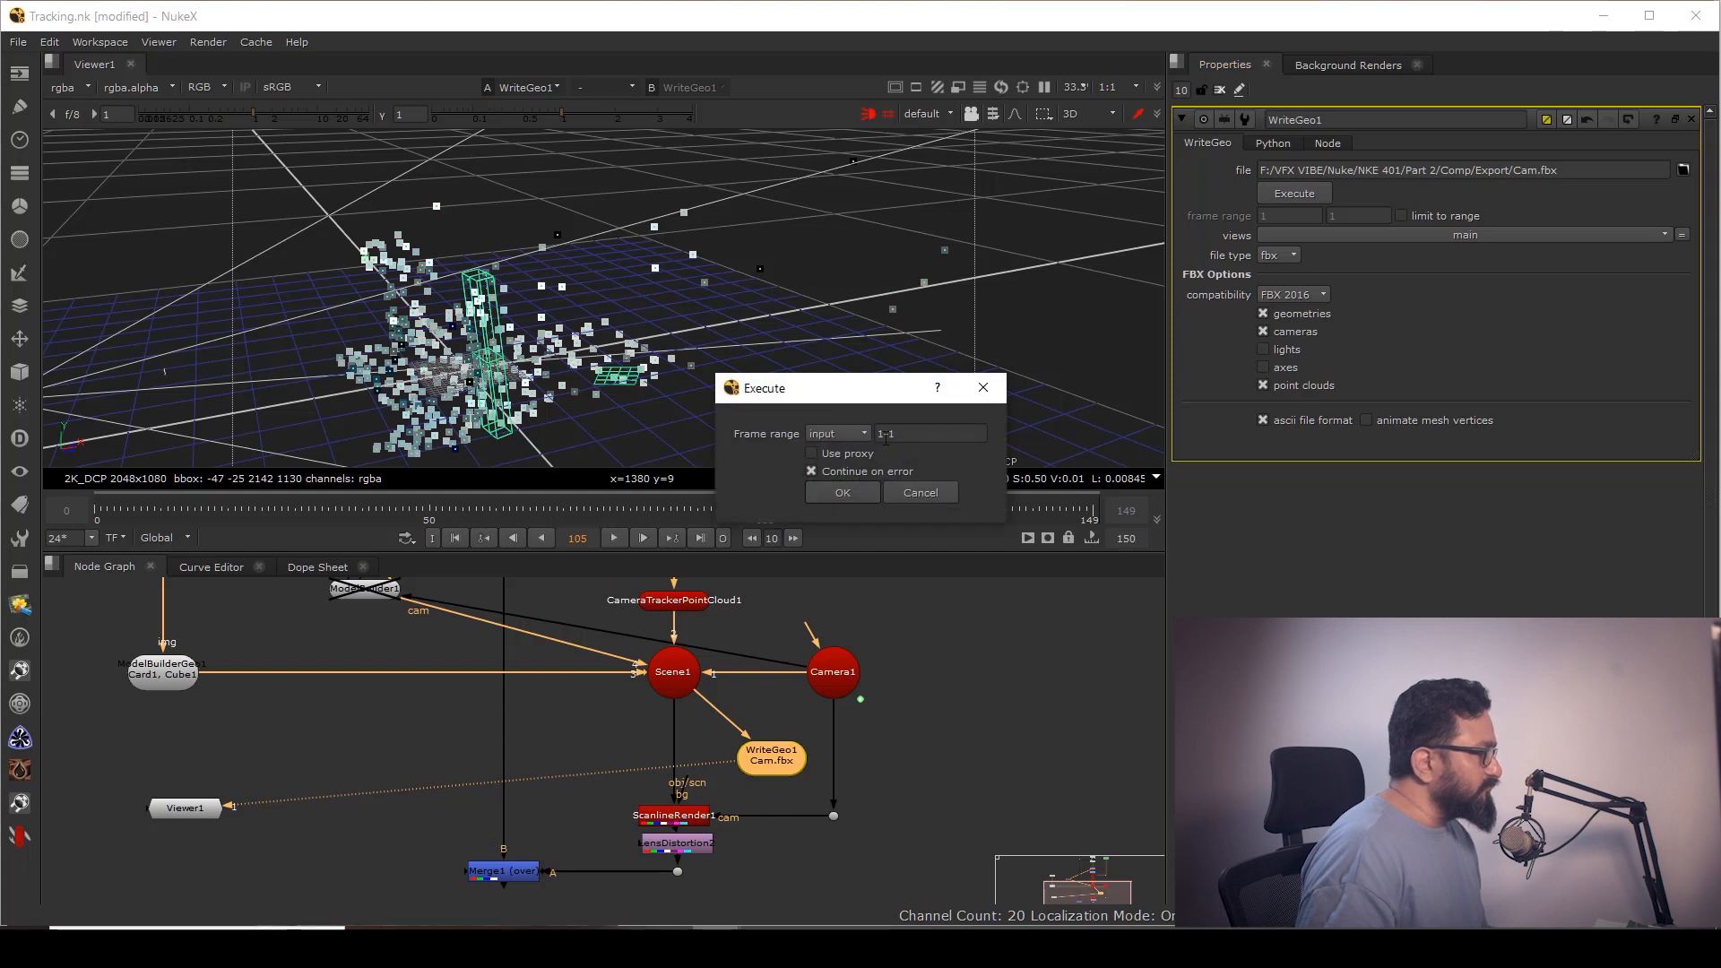
click(852, 436)
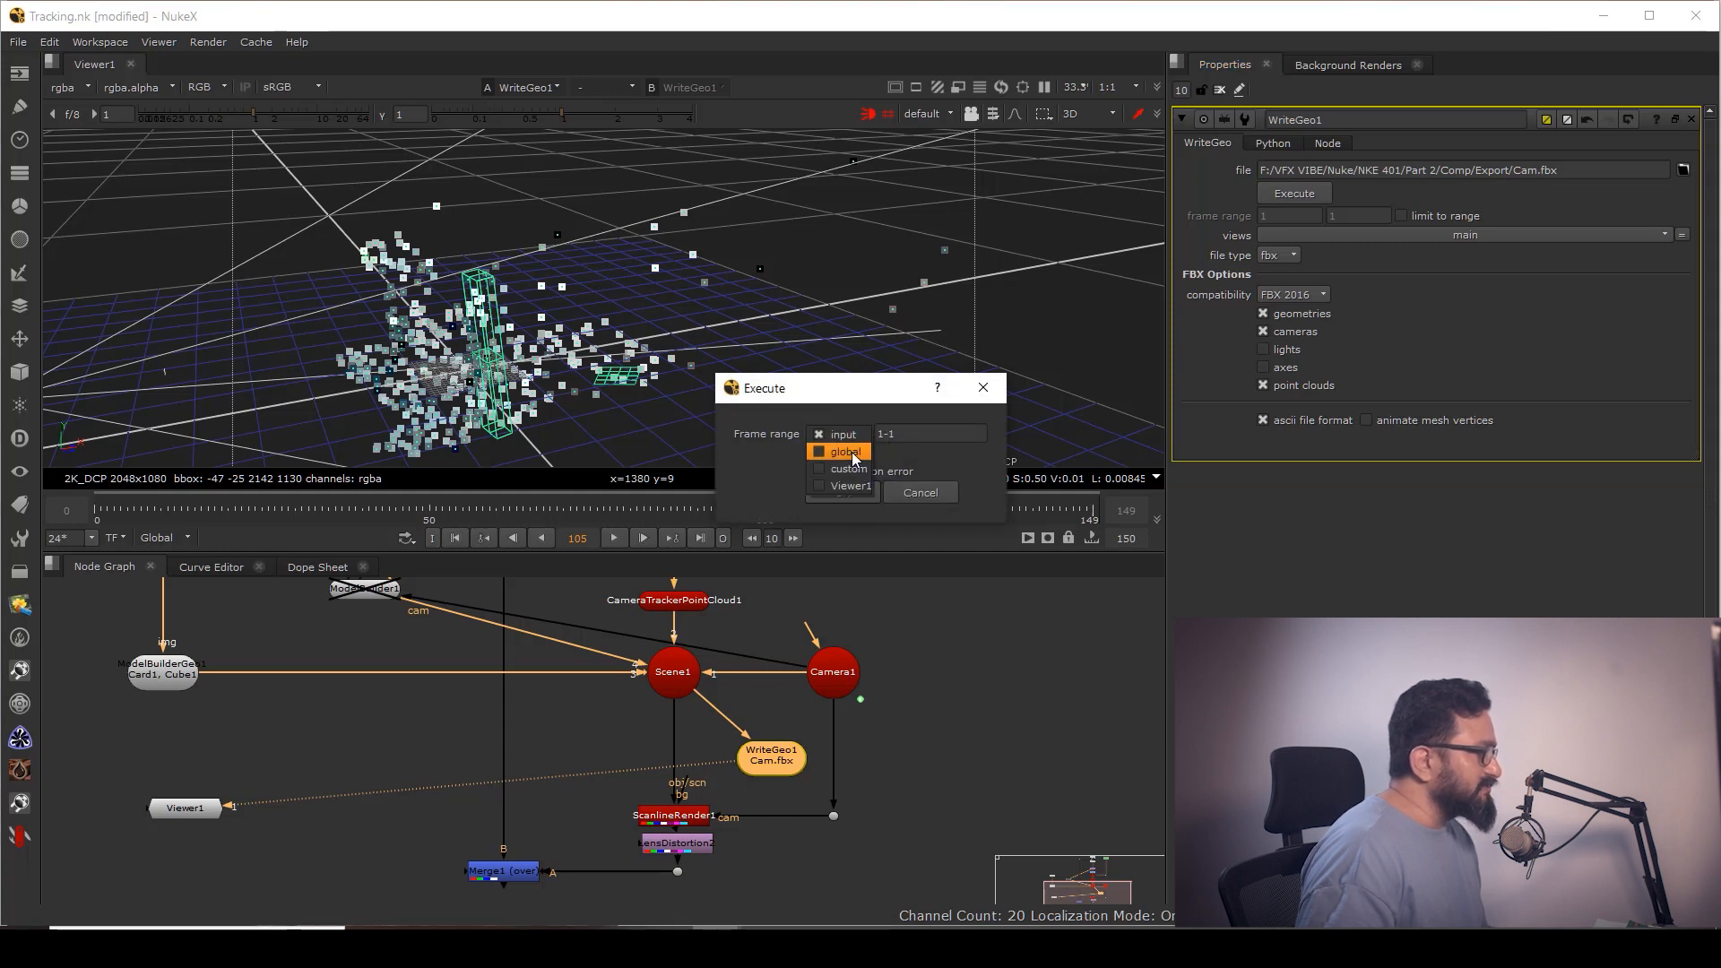
click(856, 455)
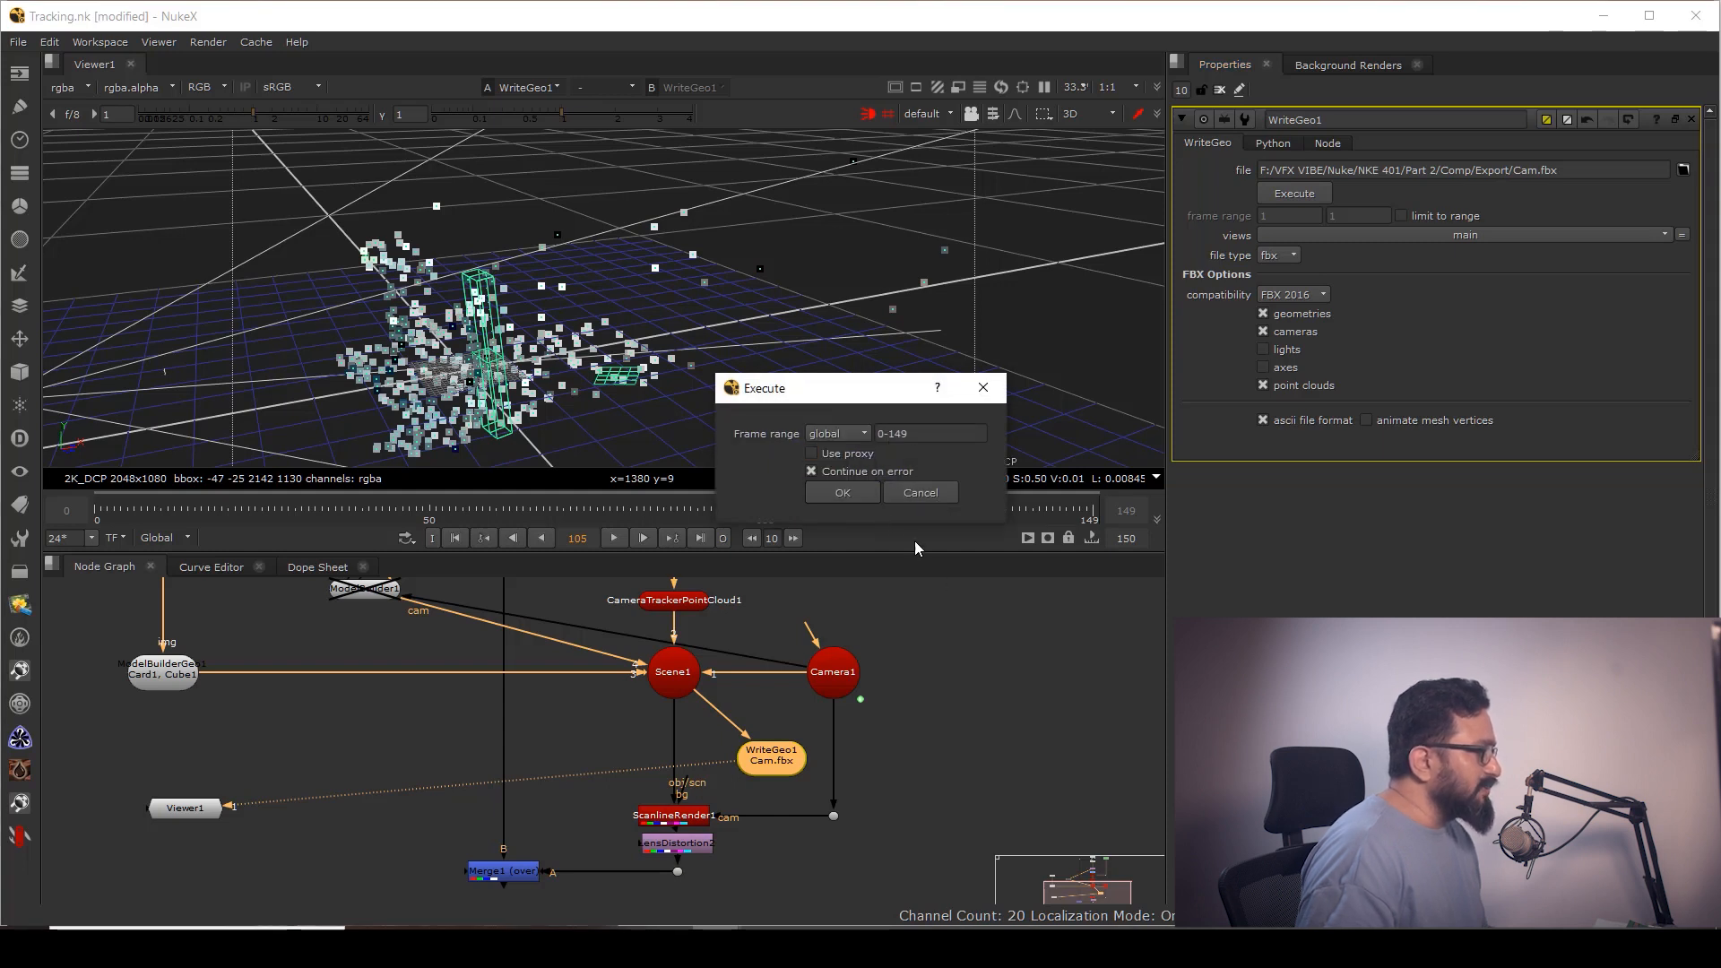
click(852, 492)
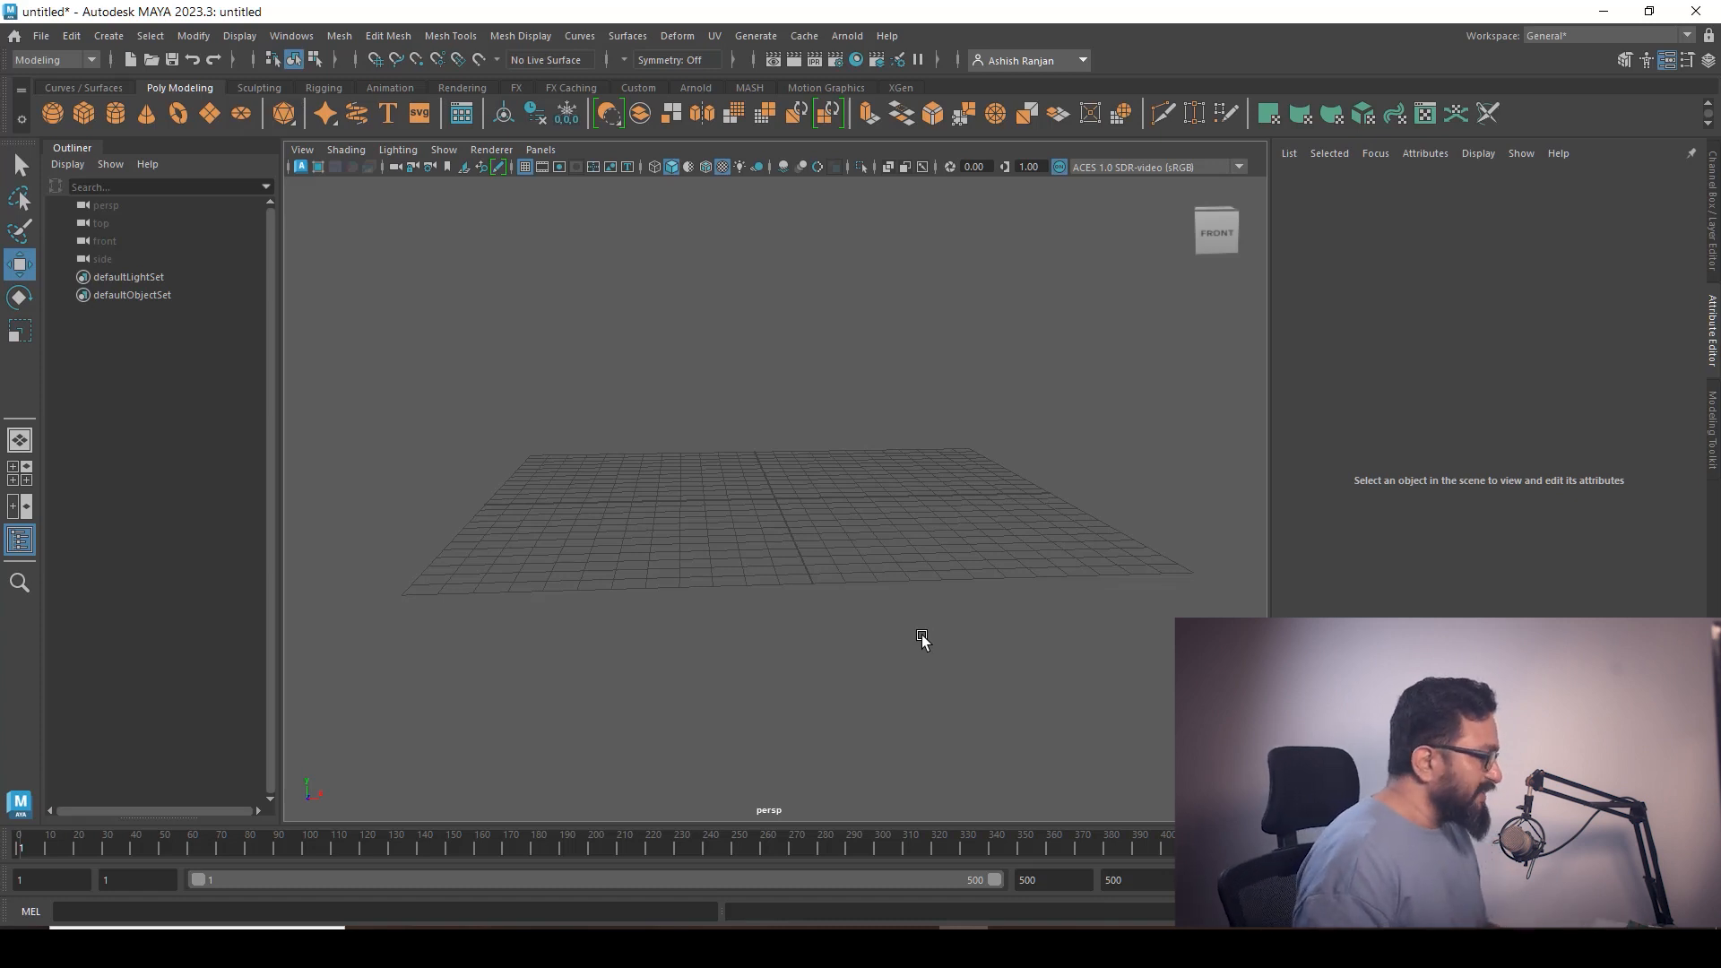
Open the Part 2/Comp/Export folder in File Explorer and import Cam.fbx into the empty Maya scene
click(617, 949)
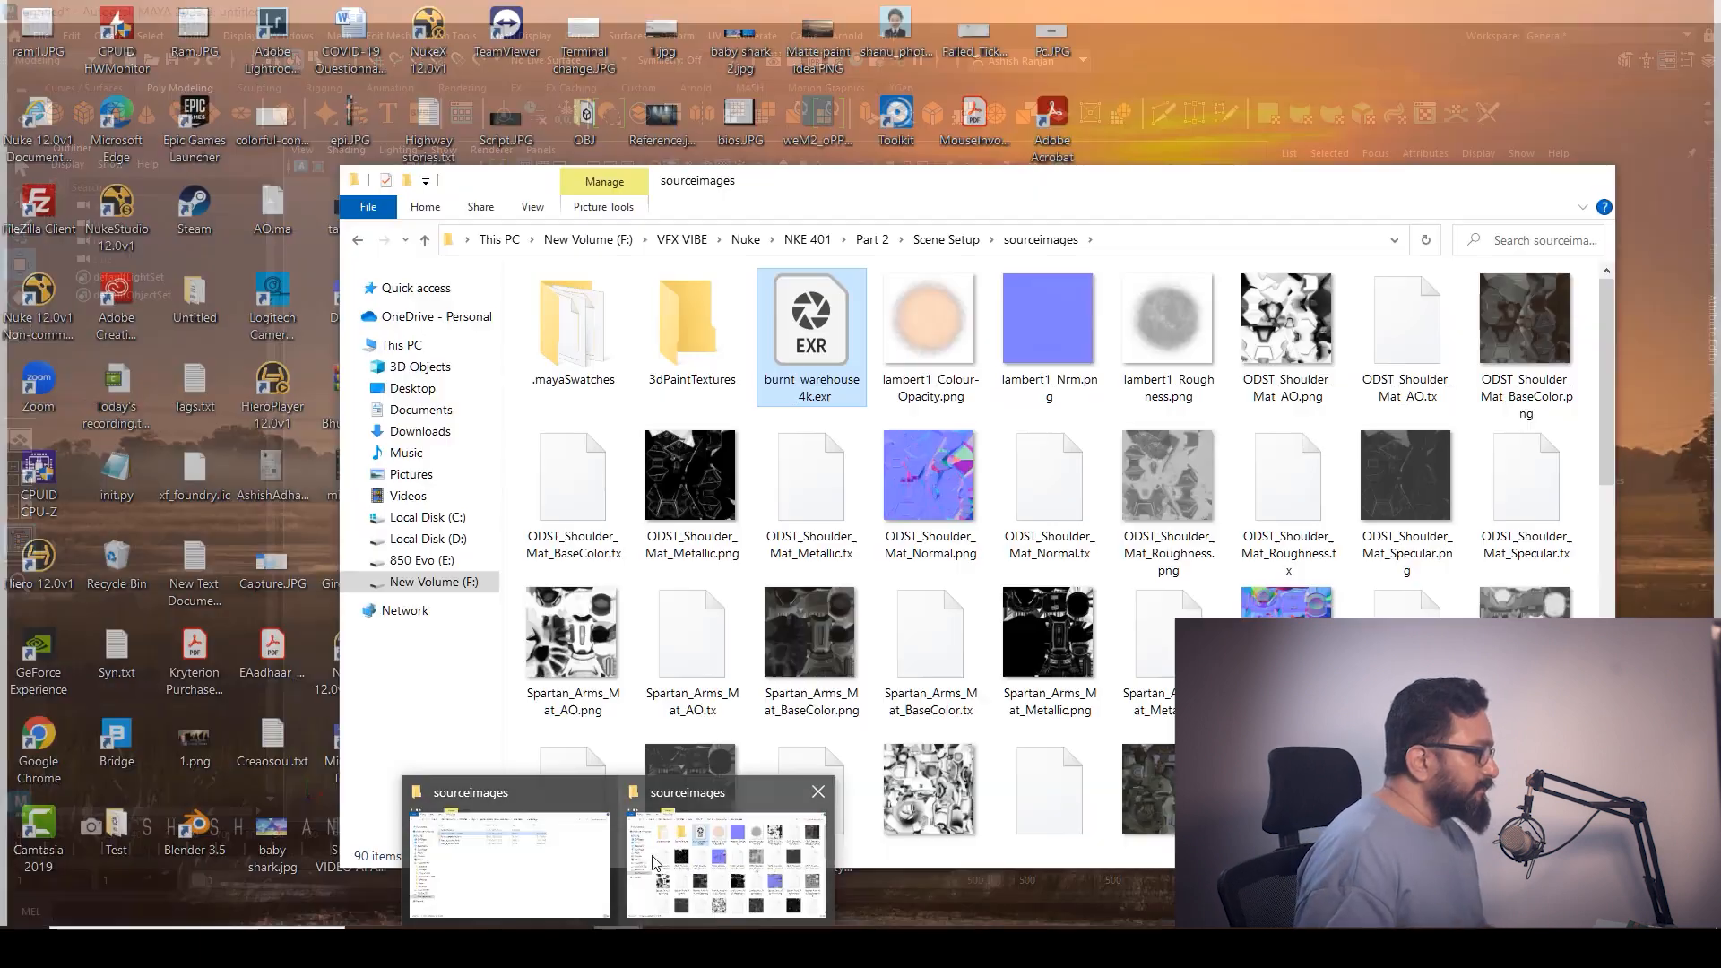
click(690, 862)
click(868, 238)
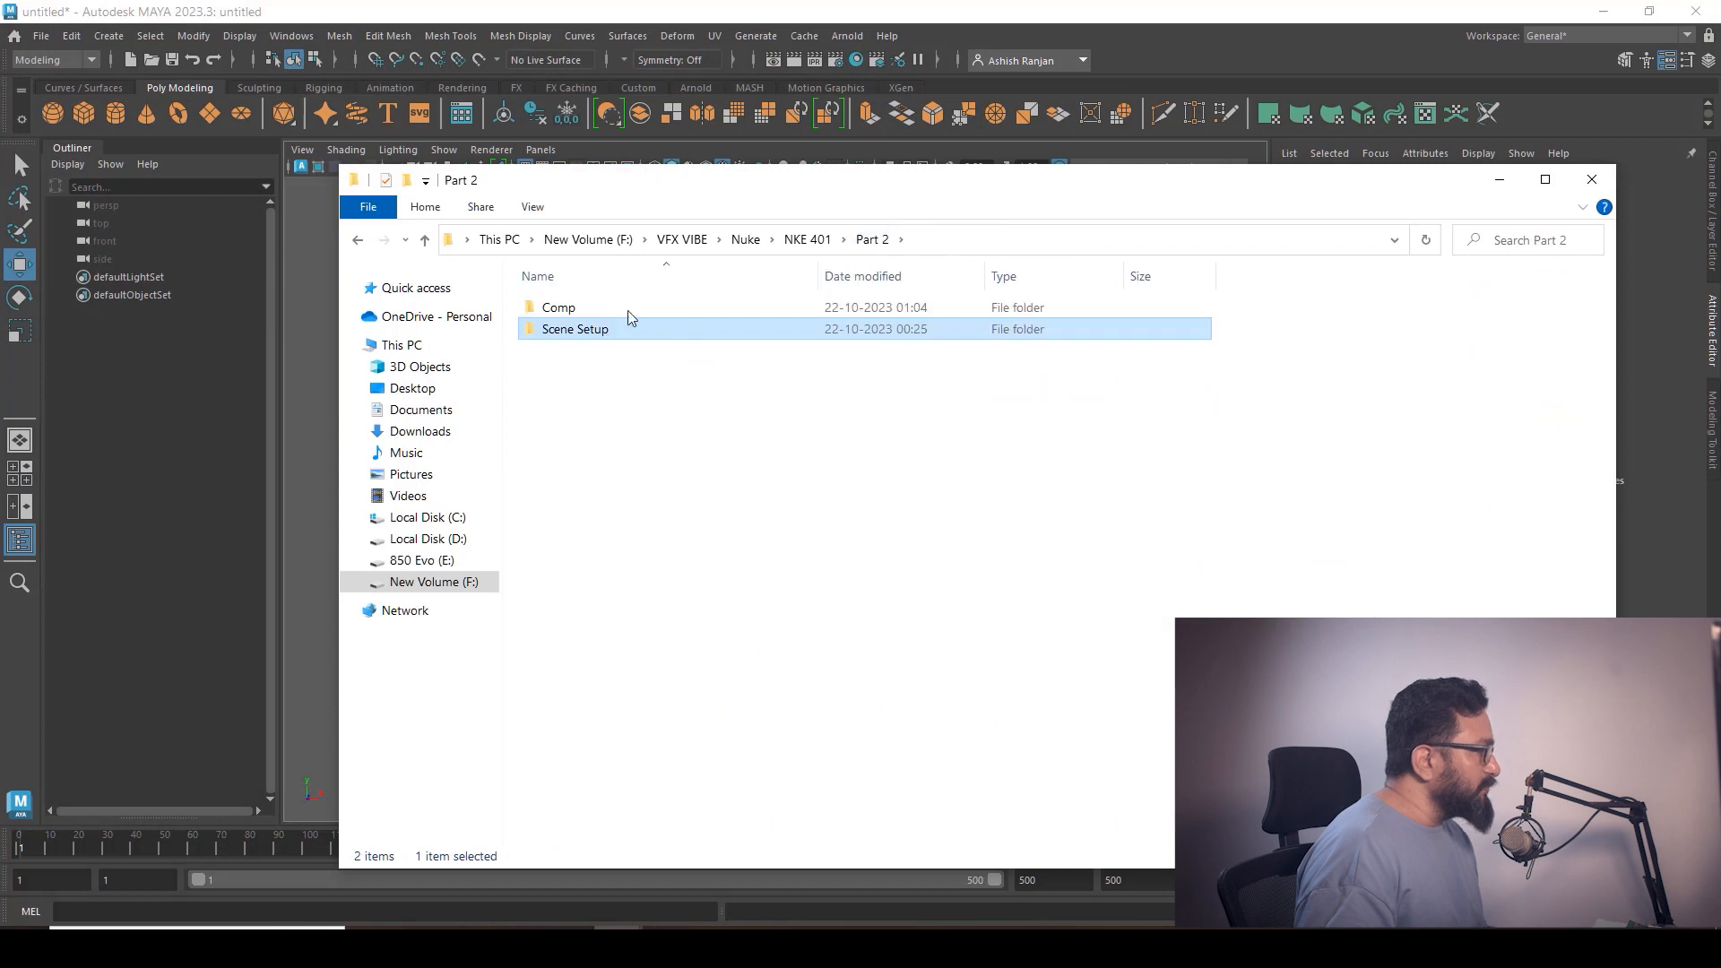
double_click(587, 309)
double_click(580, 305)
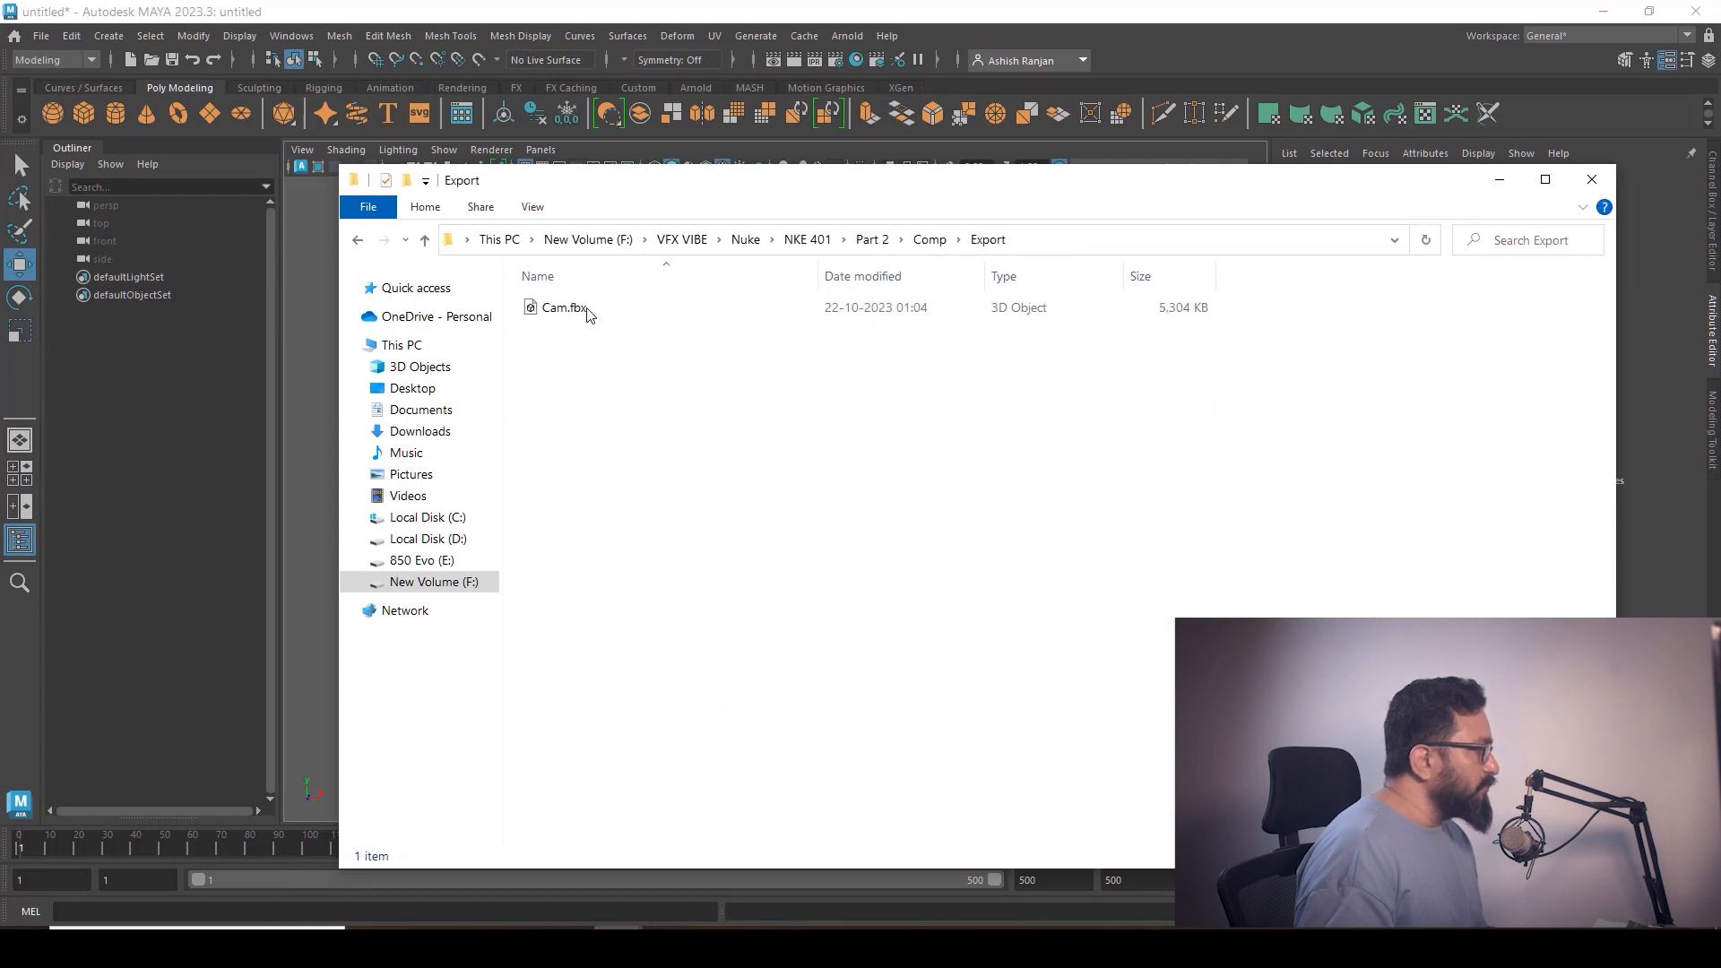
click(587, 309)
drag(950, 221, 1418, 269)
drag(1037, 363, 677, 518)
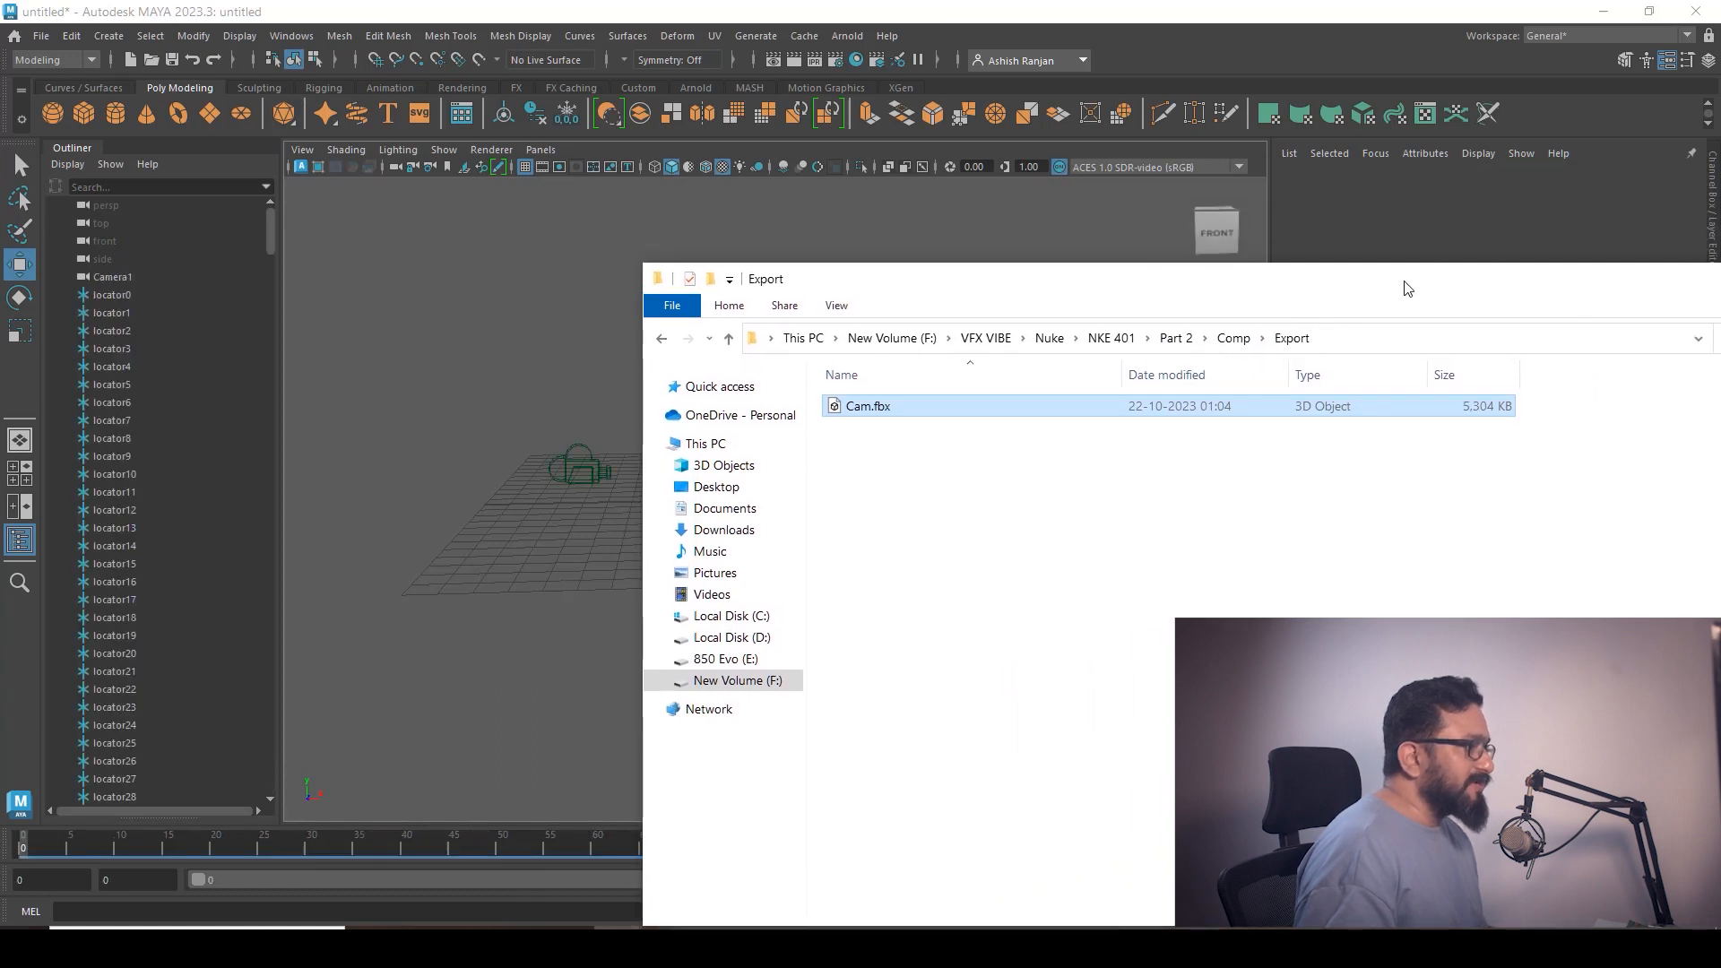
Return to Maya, inspect the imported locators and geometry in perspective, and look through Camera1
click(711, 595)
scroll(729, 550, up, 5)
alt+drag(592, 574, 745, 588)
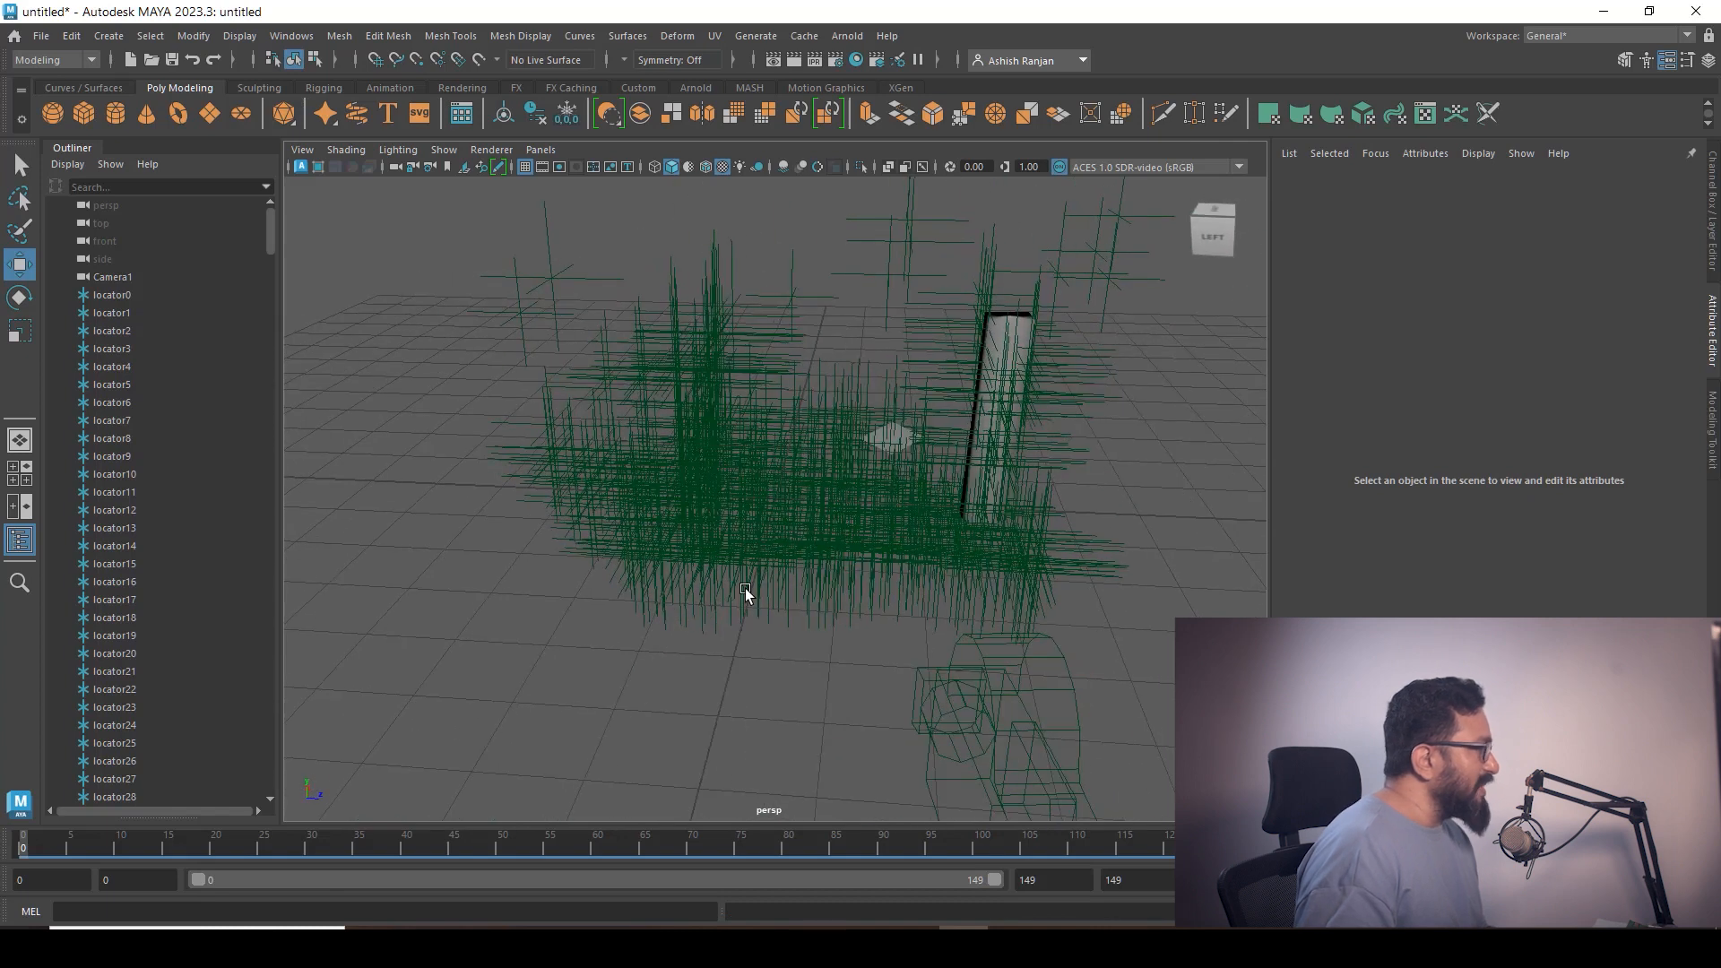
click(540, 150)
mouse_move(729, 170)
click(773, 187)
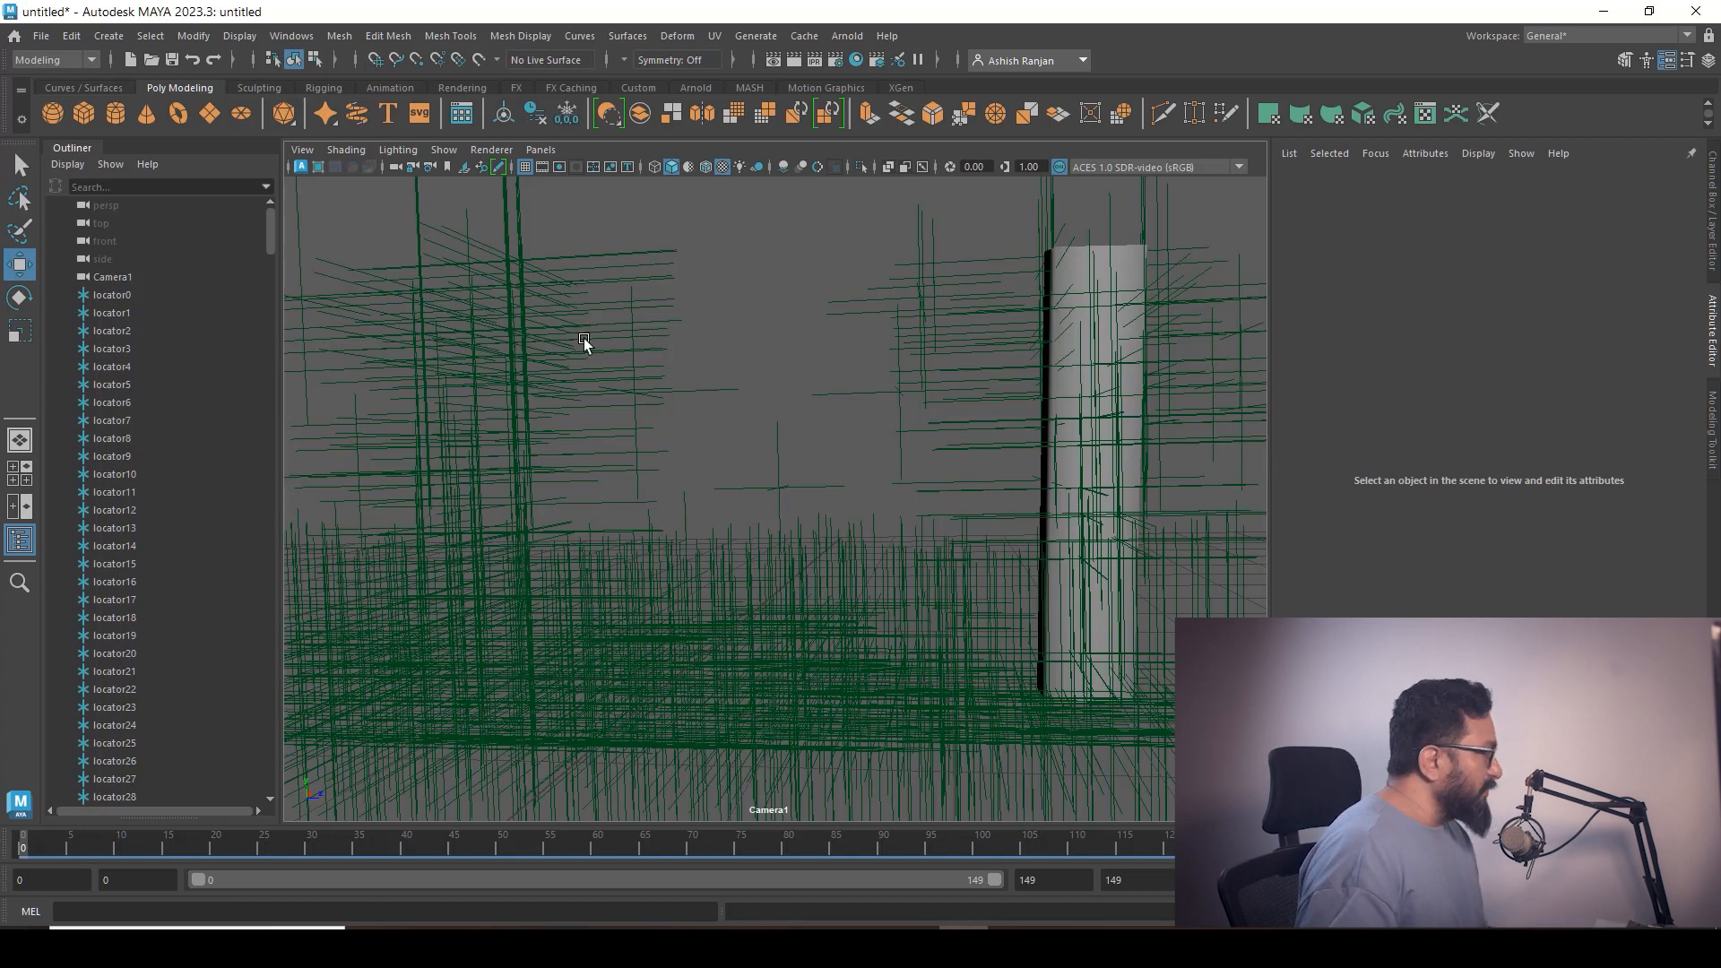
Select all locators from locator0 to locator388 and scale them down uniformly to small crosses
click(108, 294)
drag(269, 234, 291, 792)
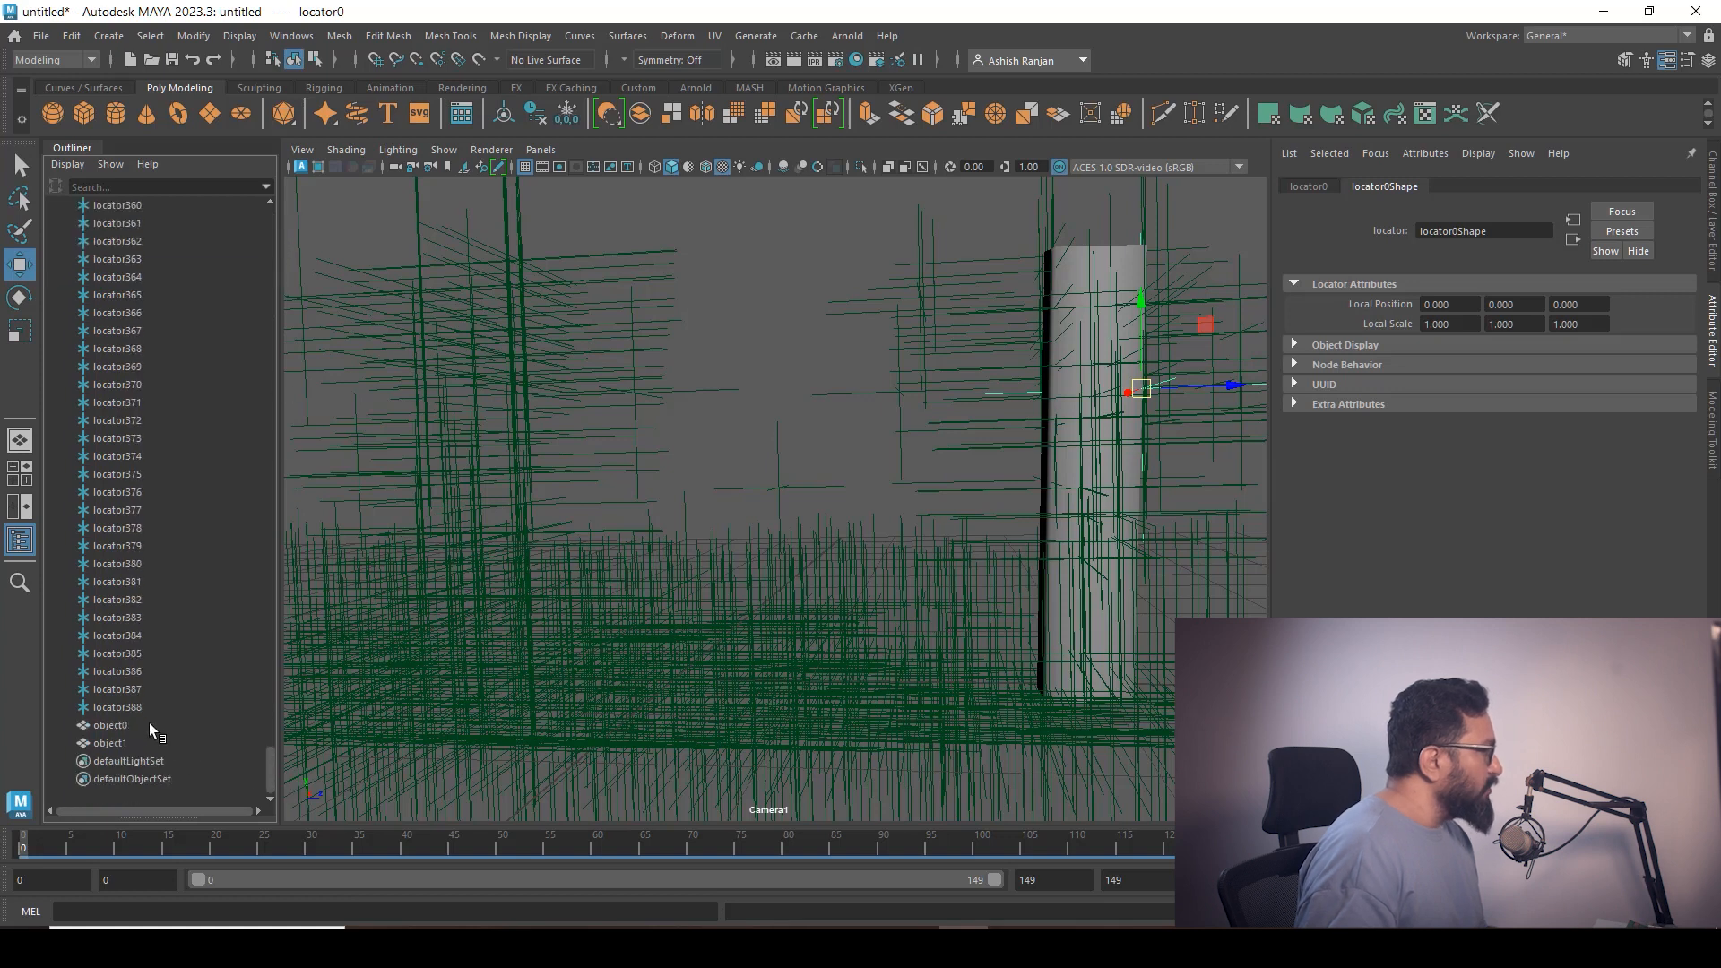
shift+click(133, 707)
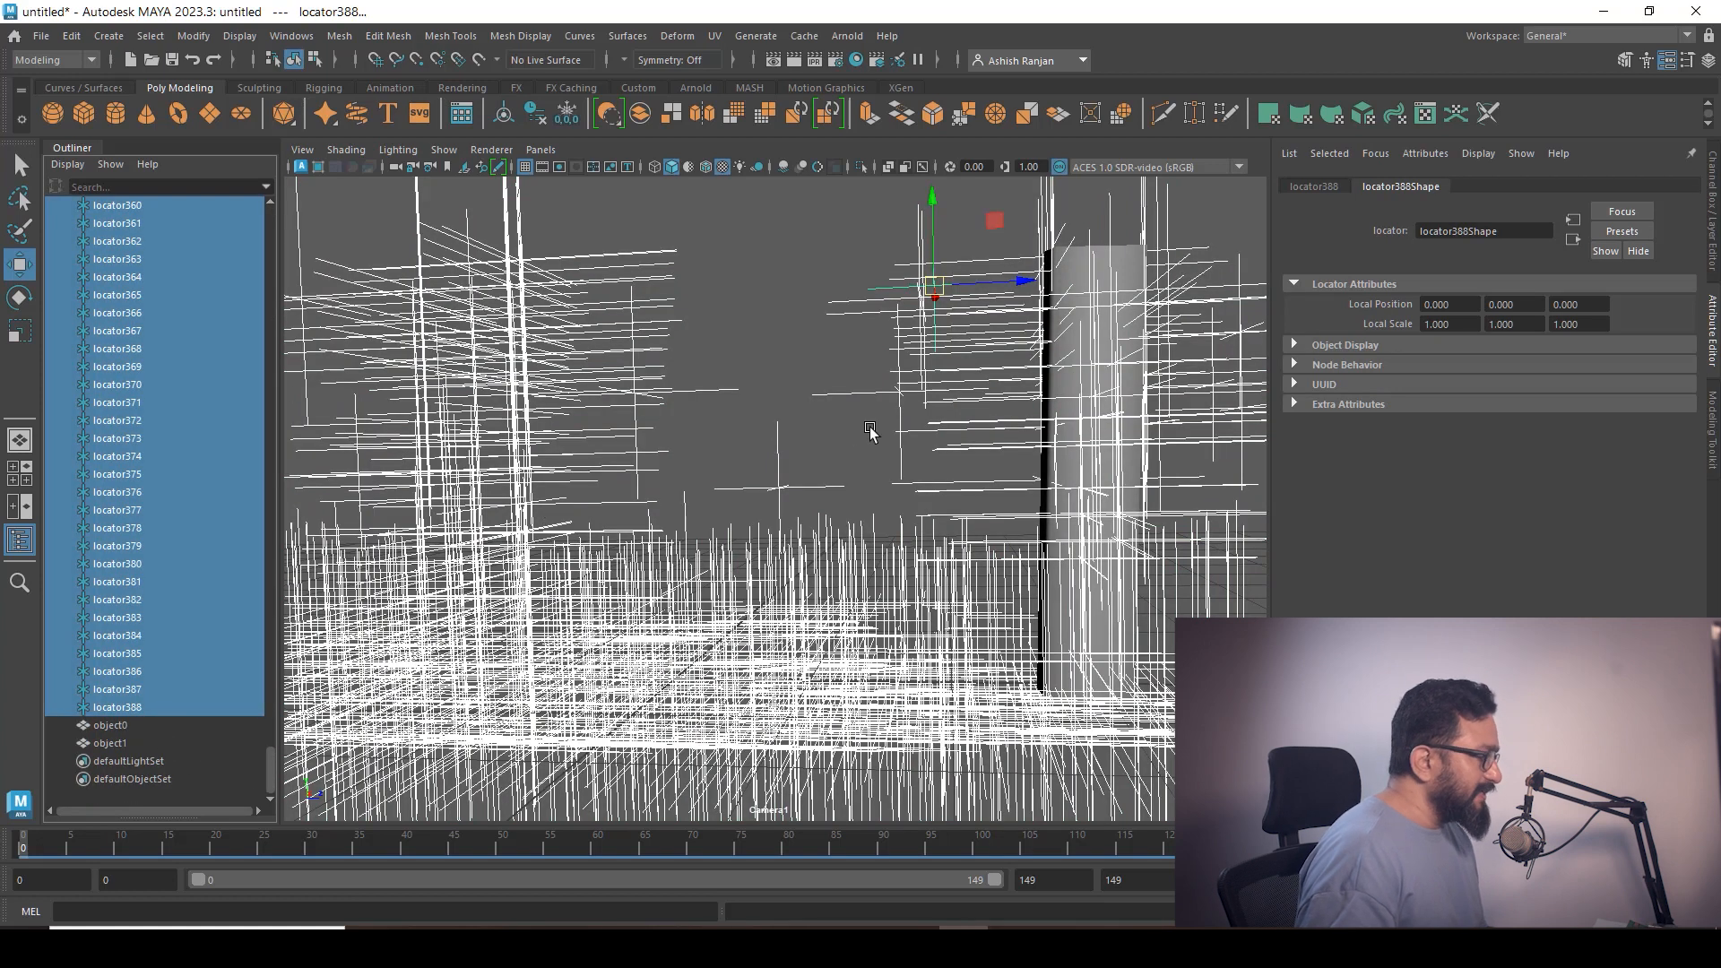
key(r)
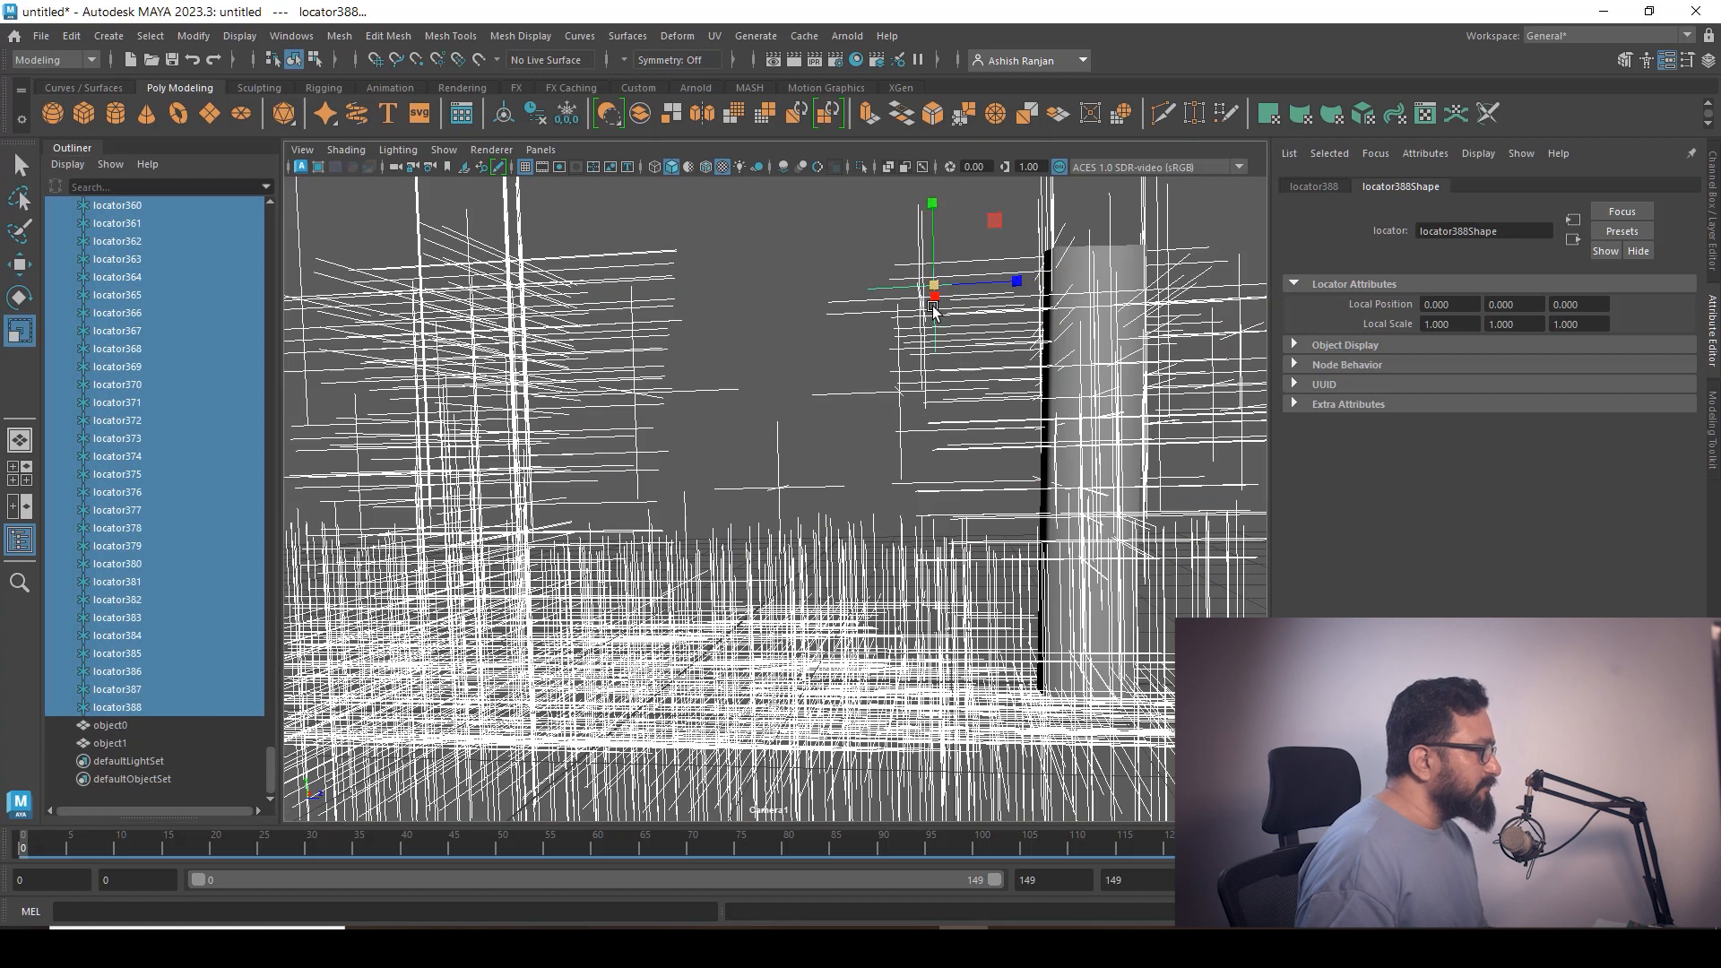
drag(935, 287, 832, 348)
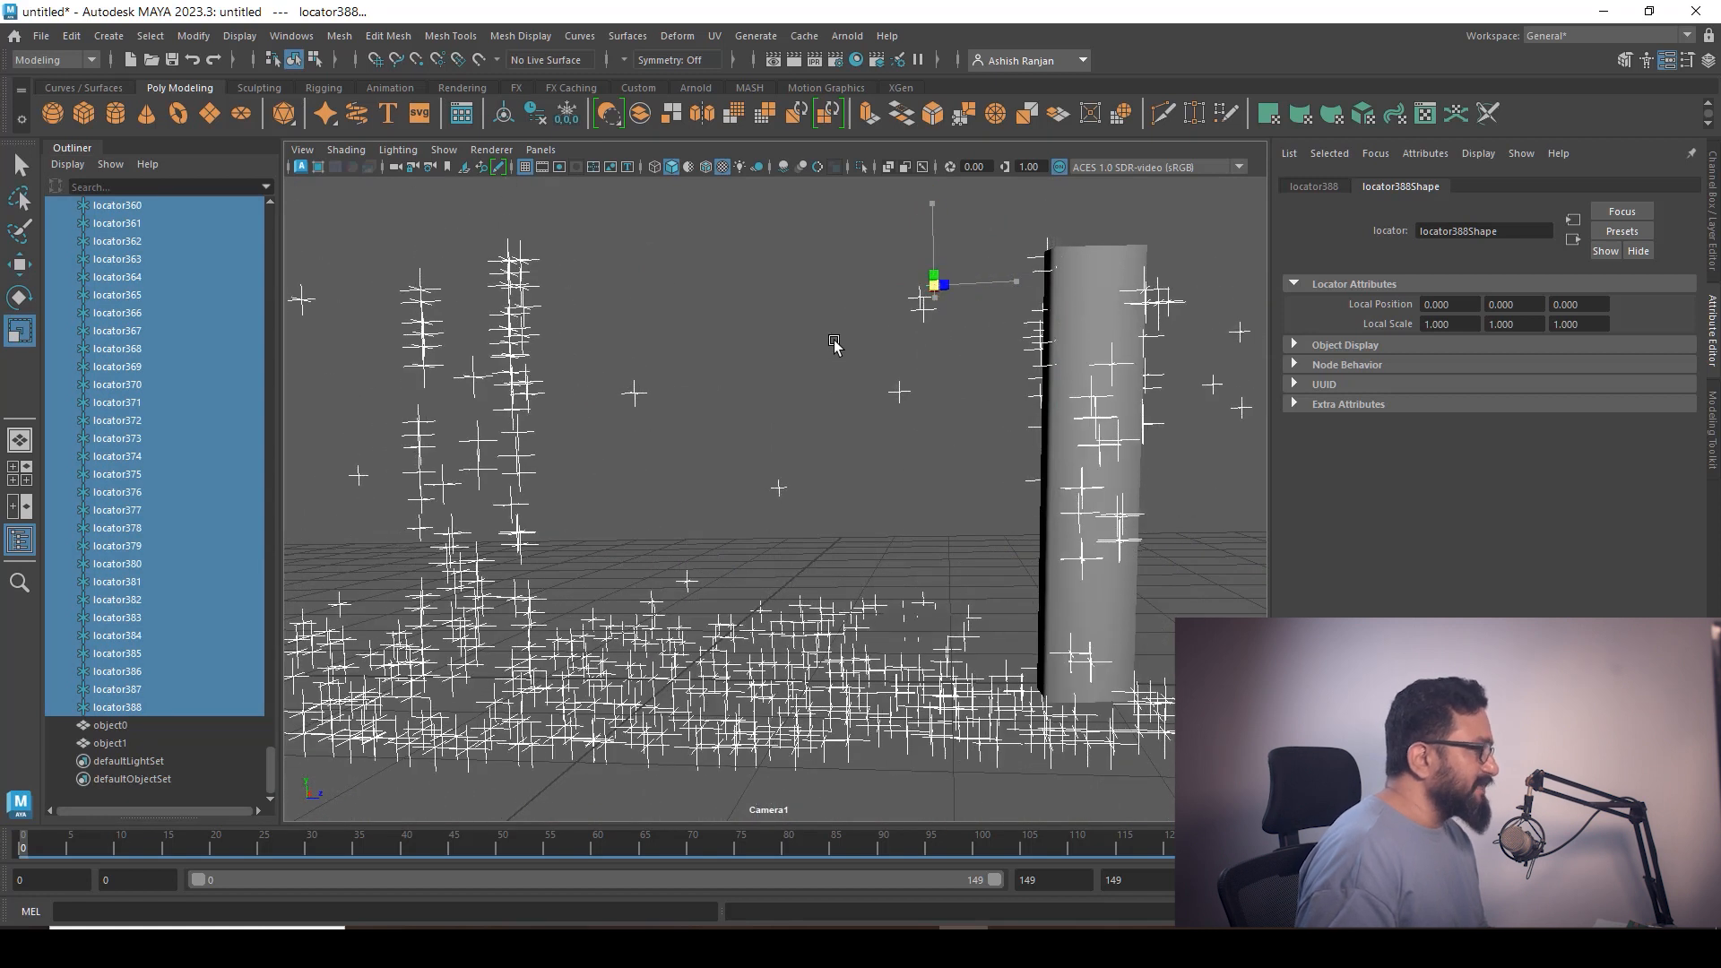
Switch the viewport to the persp camera and scrub the timeline to check the tracked camera's movement
click(548, 154)
mouse_move(595, 170)
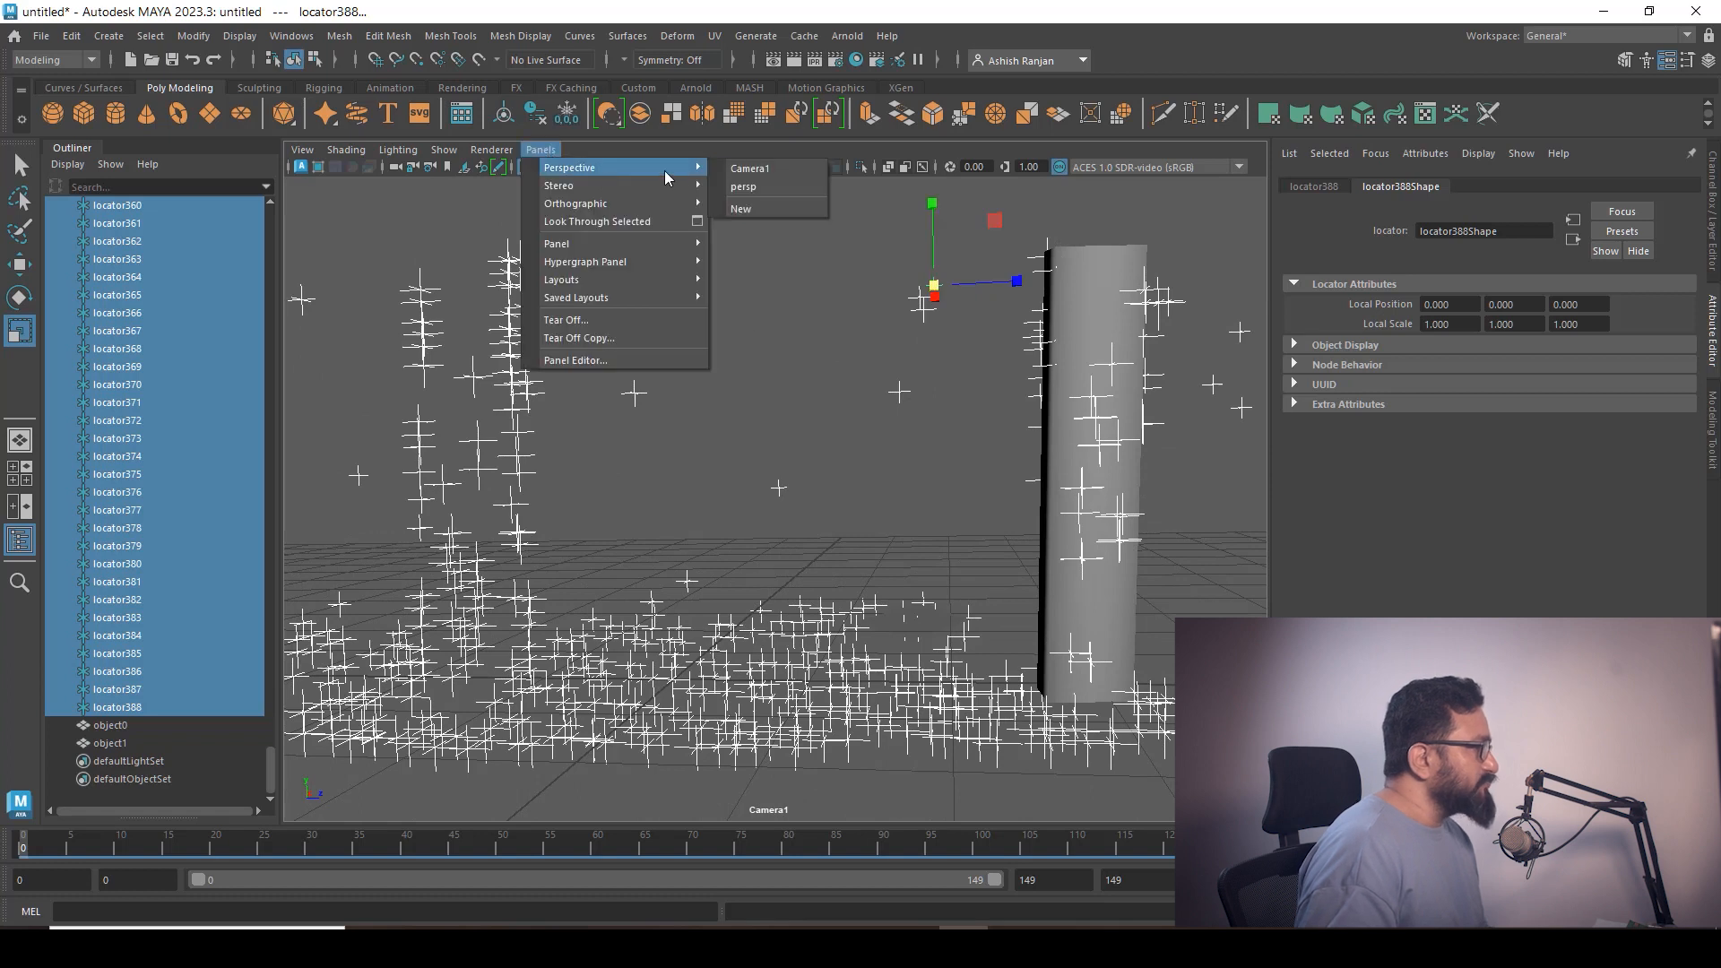
click(755, 190)
alt+drag(940, 466, 924, 529)
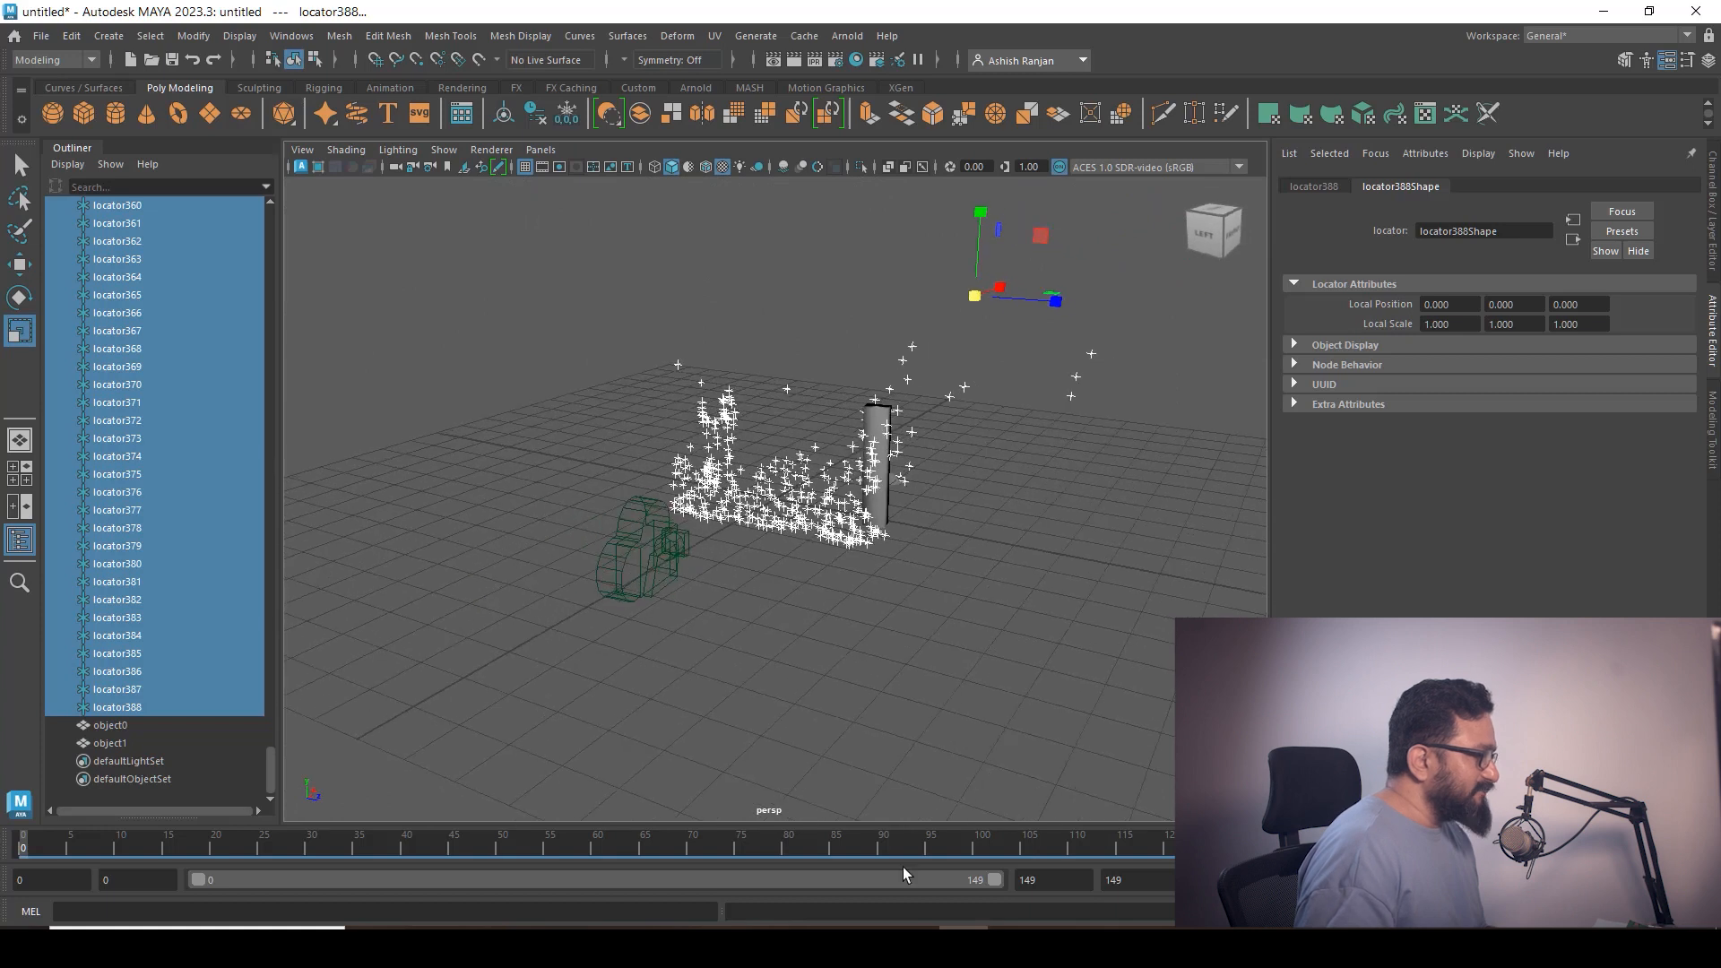
drag(769, 848, 651, 858)
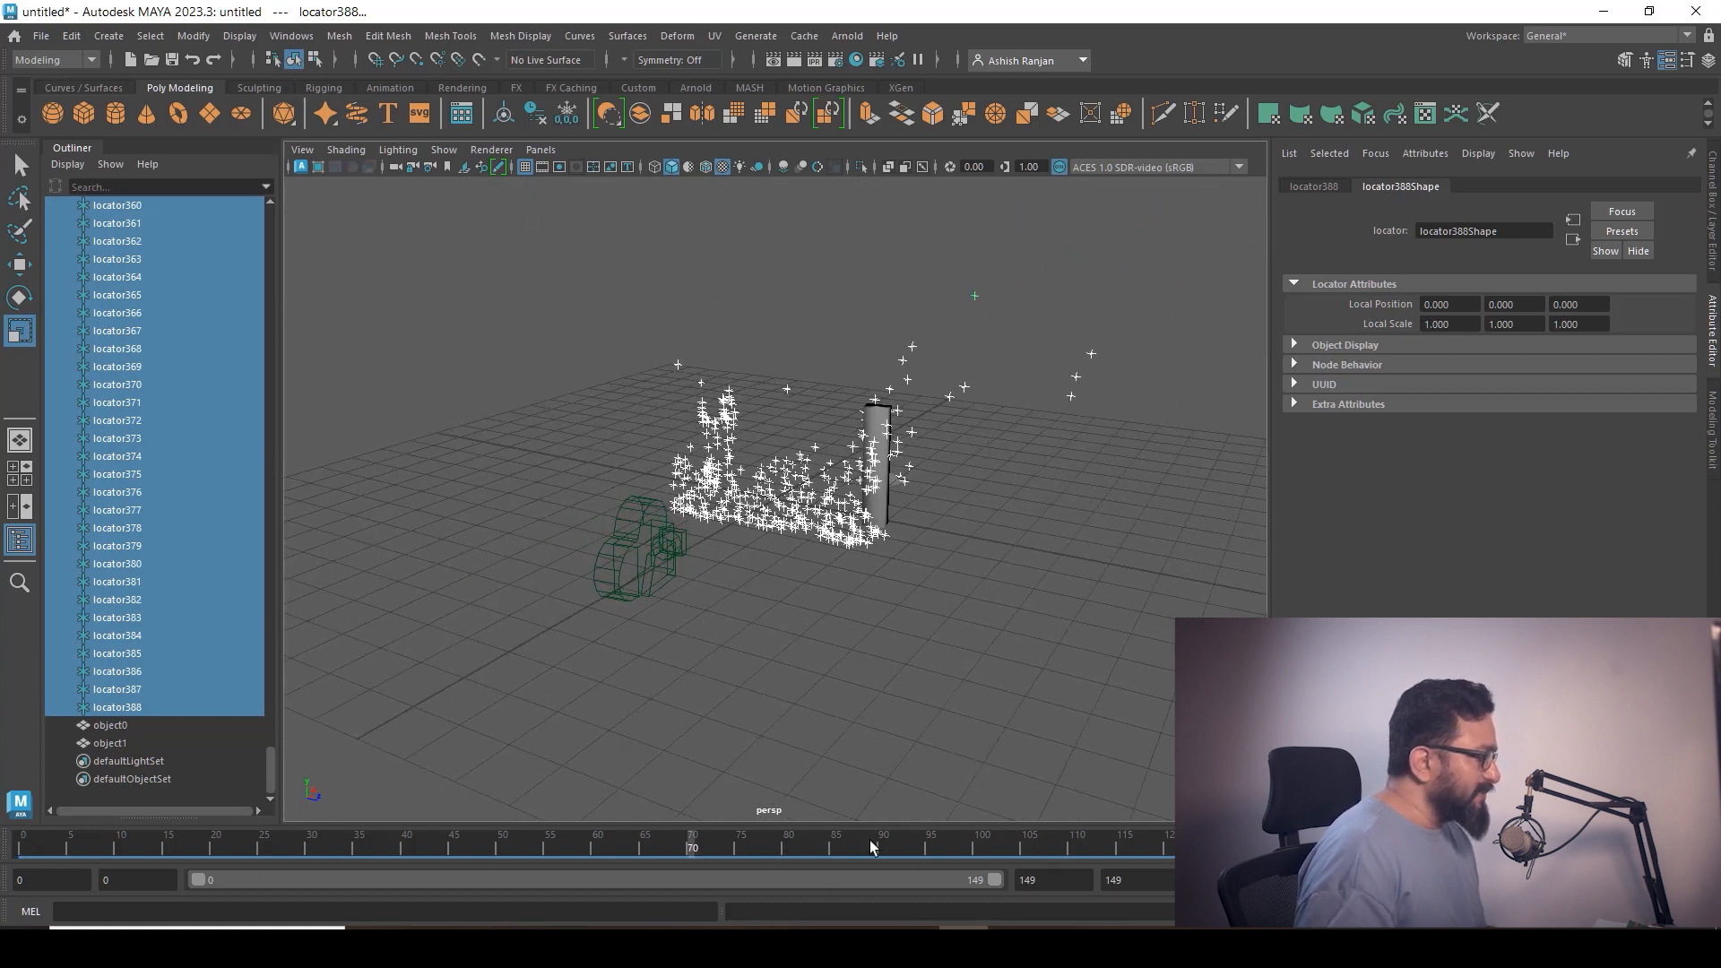
drag(633, 820, 635, 821)
Look through Camera1 and play back the animation to check the track against the geometry
click(541, 150)
mouse_move(618, 168)
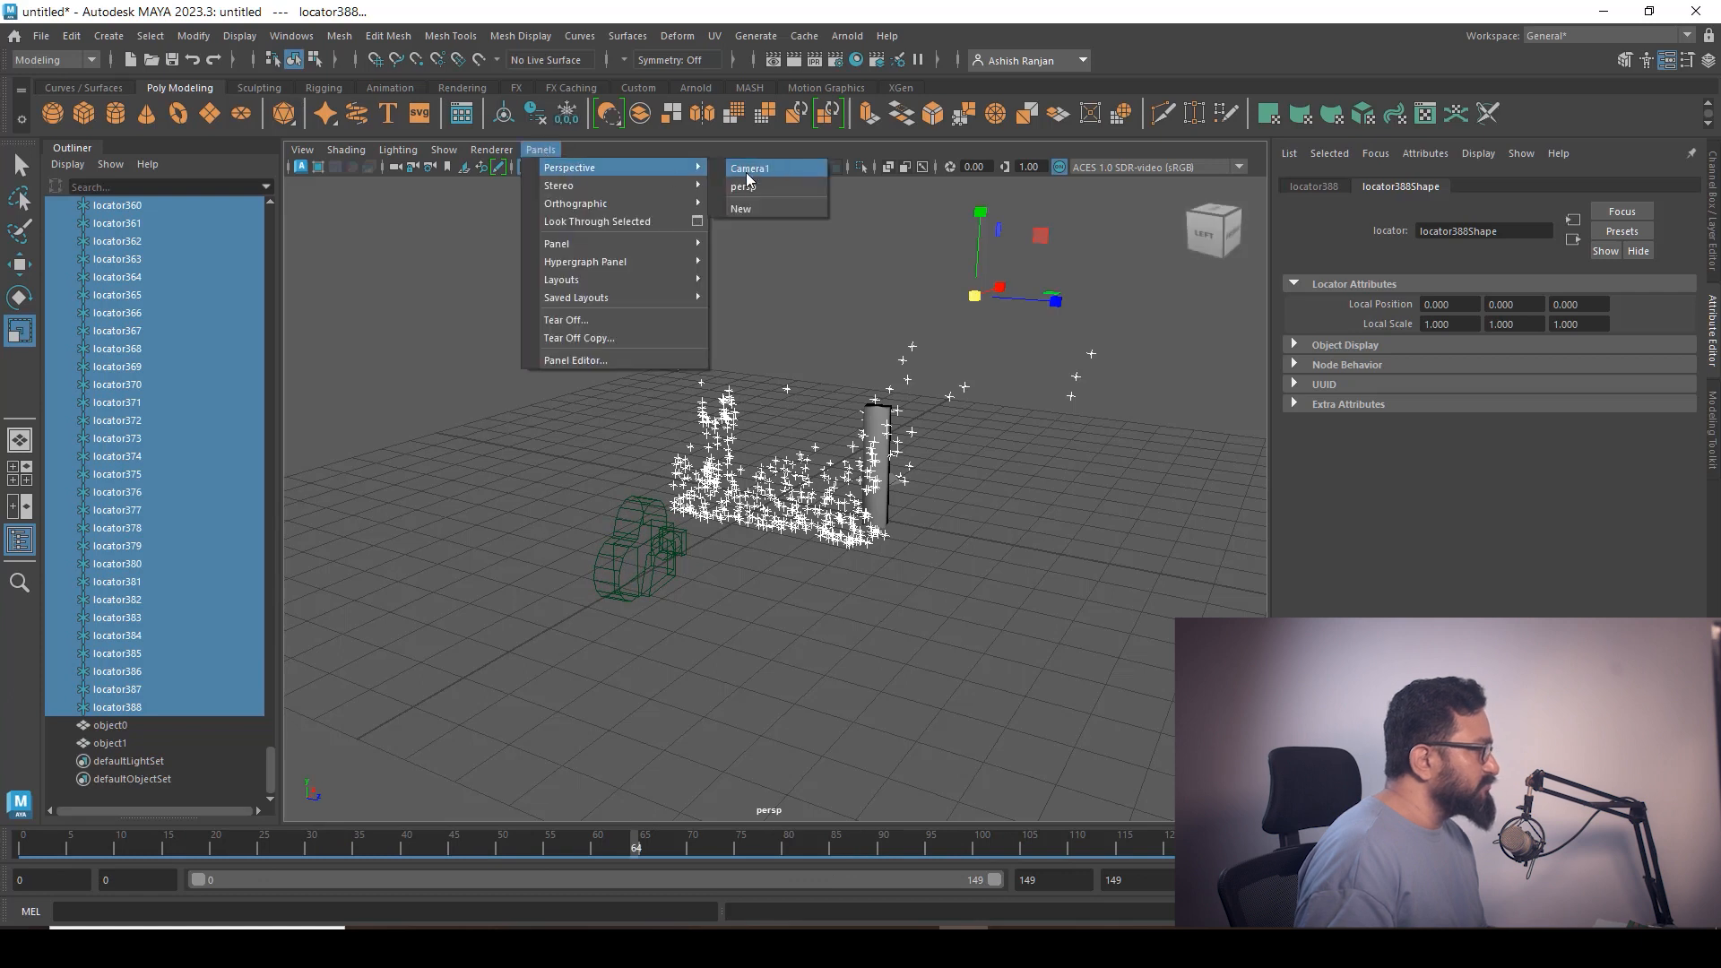
click(757, 170)
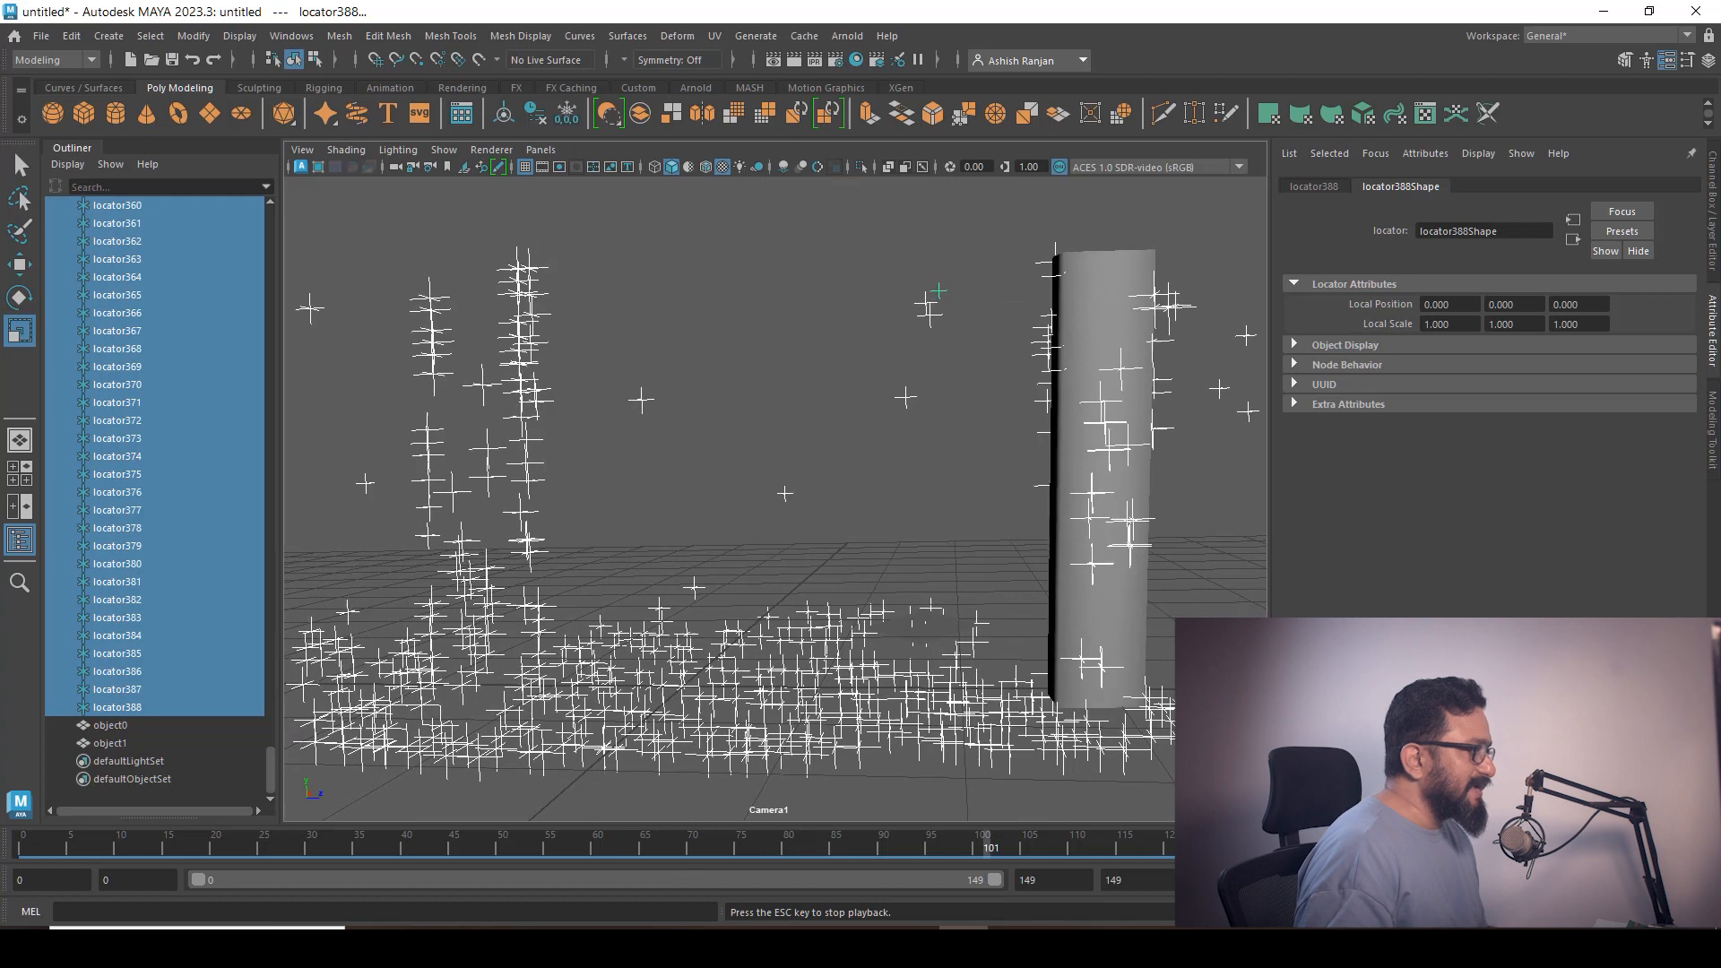
key(Escape)
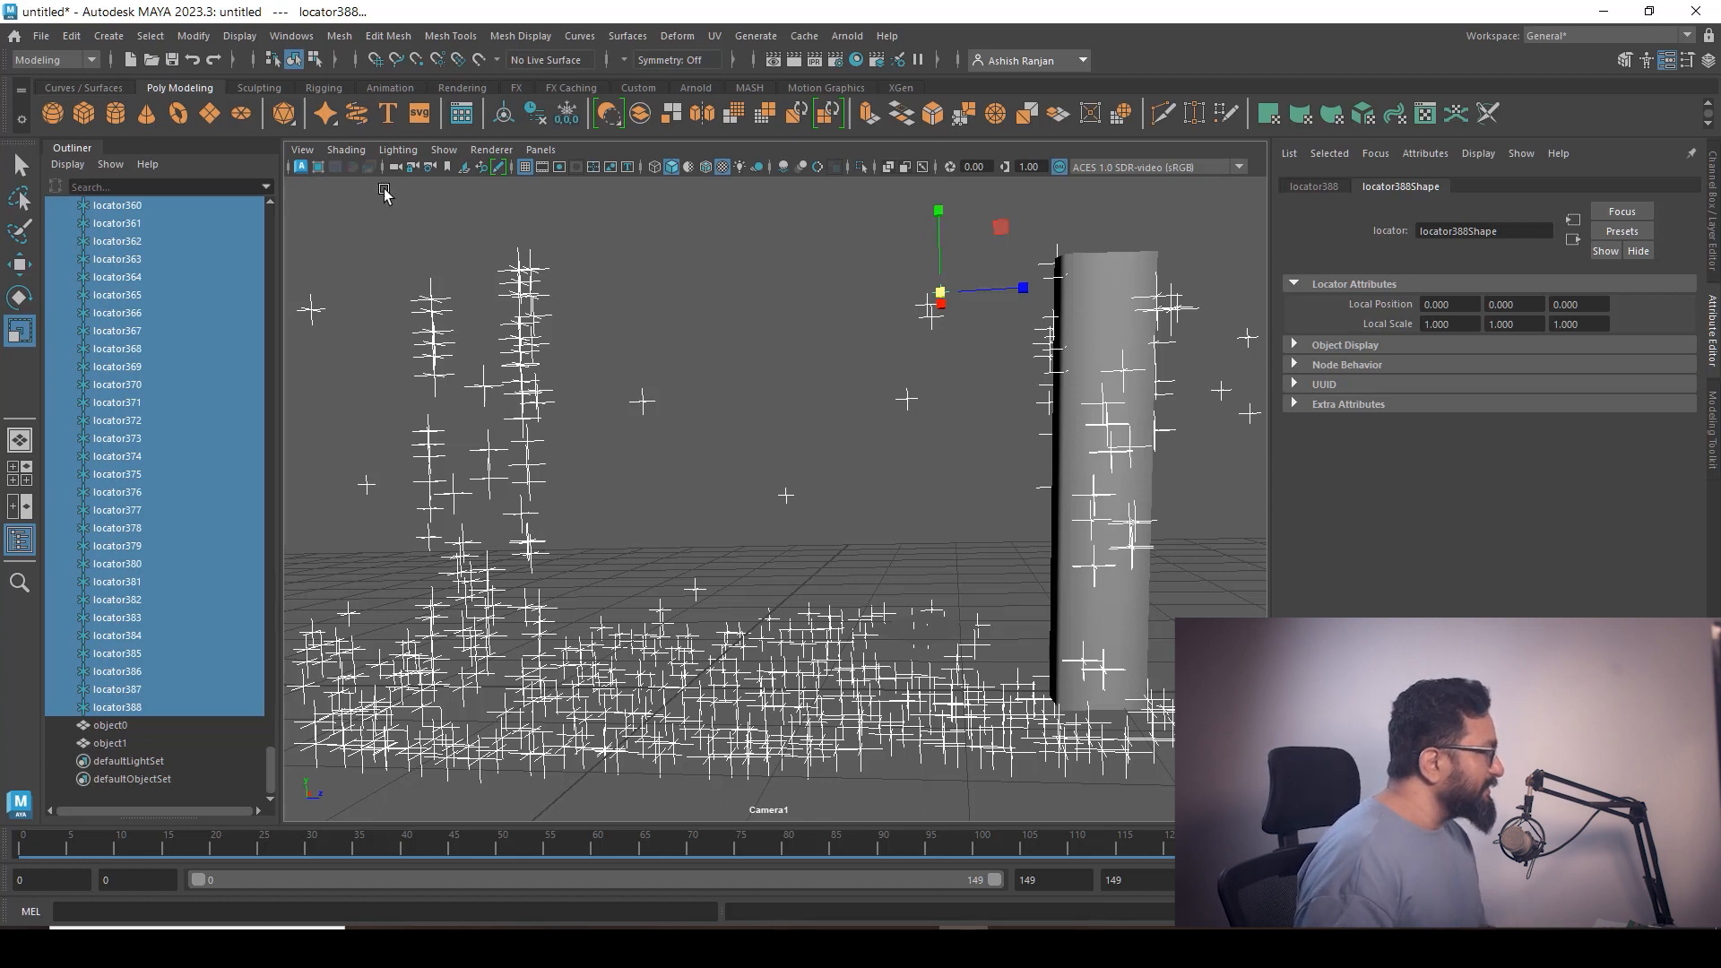
Import Shot_1_Lowres000.png as Camera1's image plane and enable its use as an image sequence
click(304, 150)
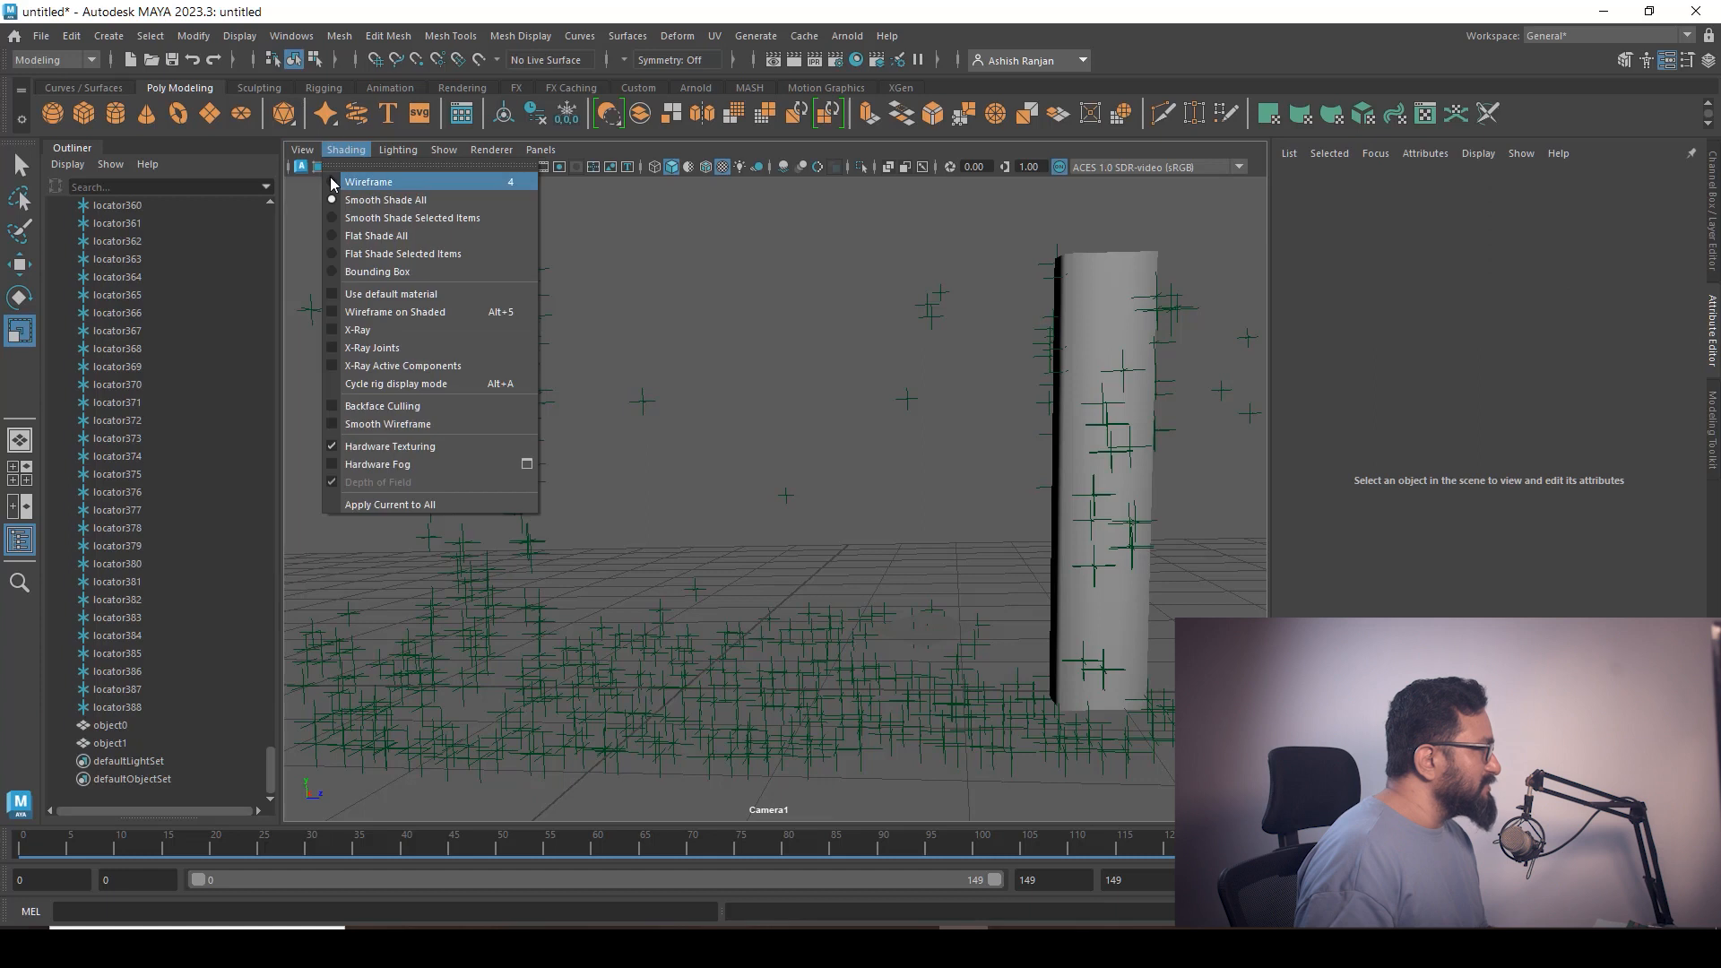
click(324, 181)
click(302, 150)
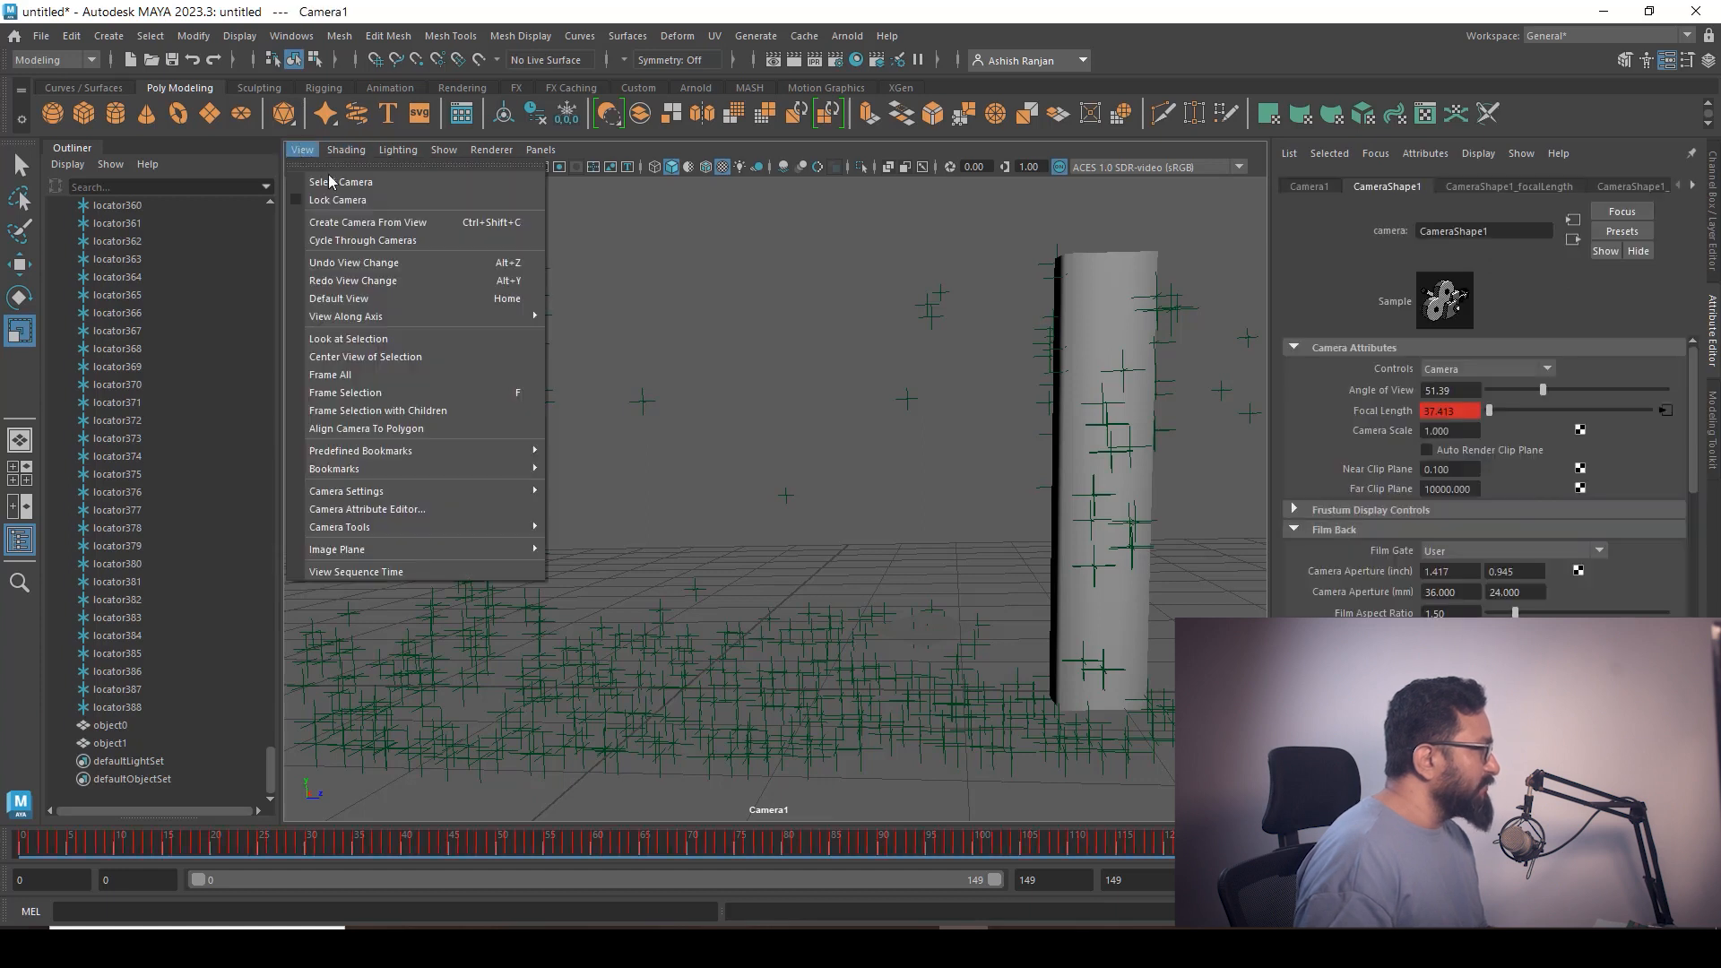
mouse_move(381, 555)
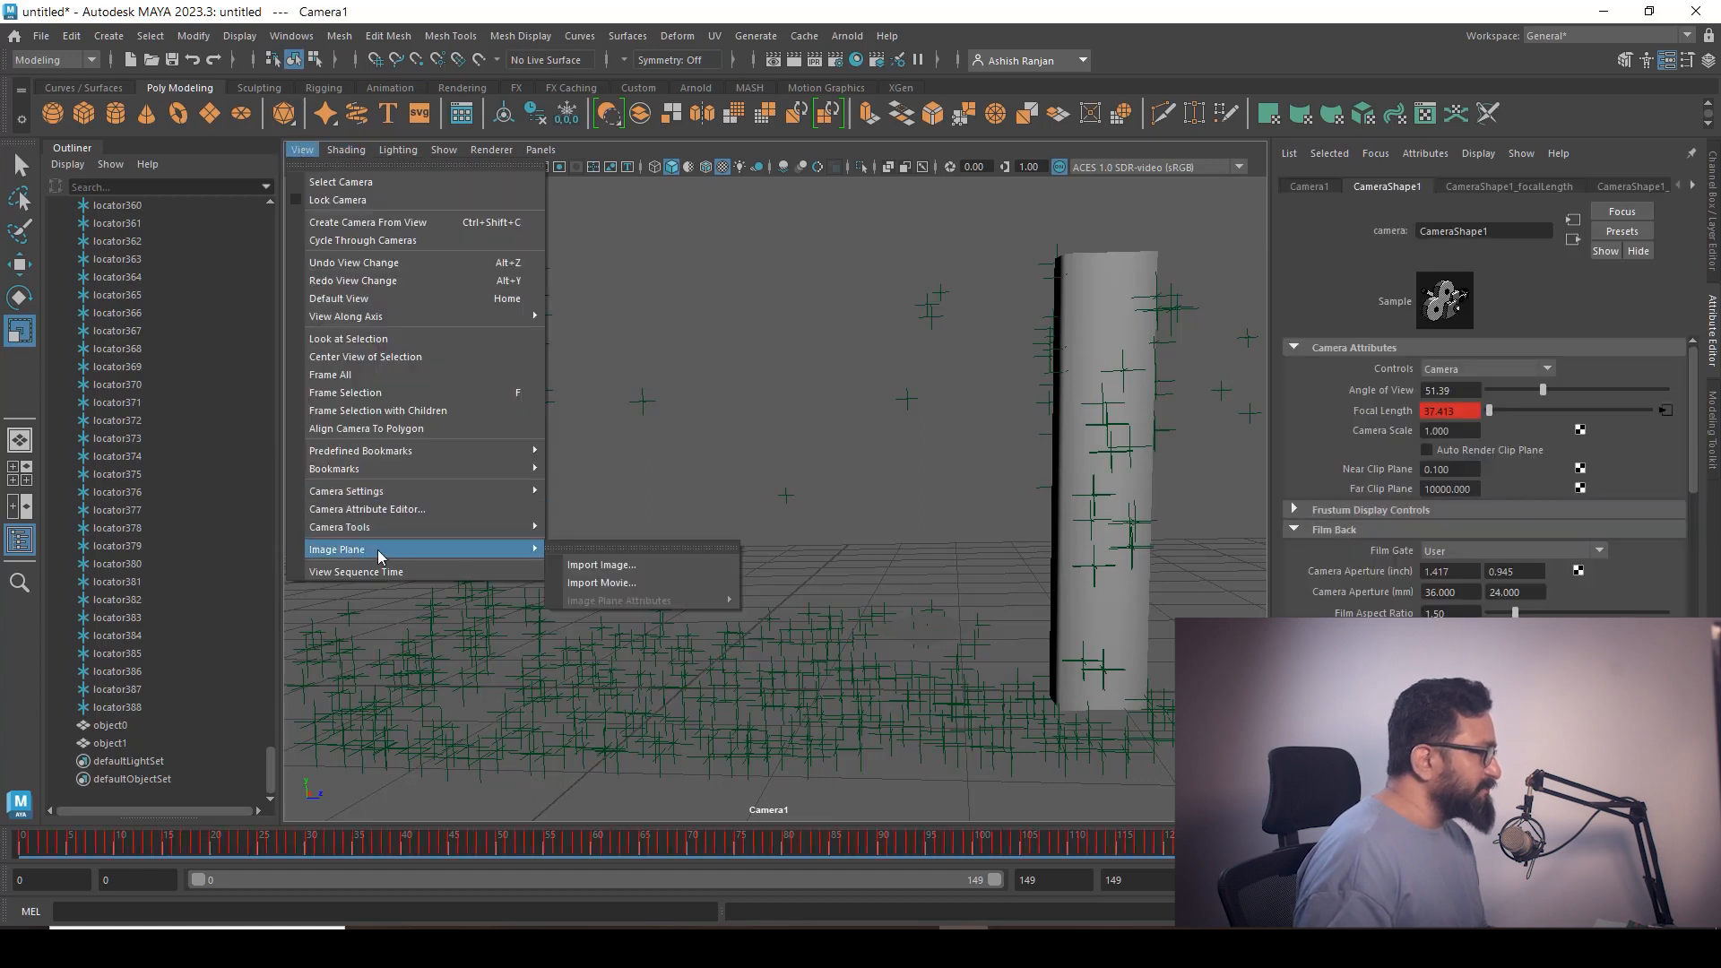
click(601, 564)
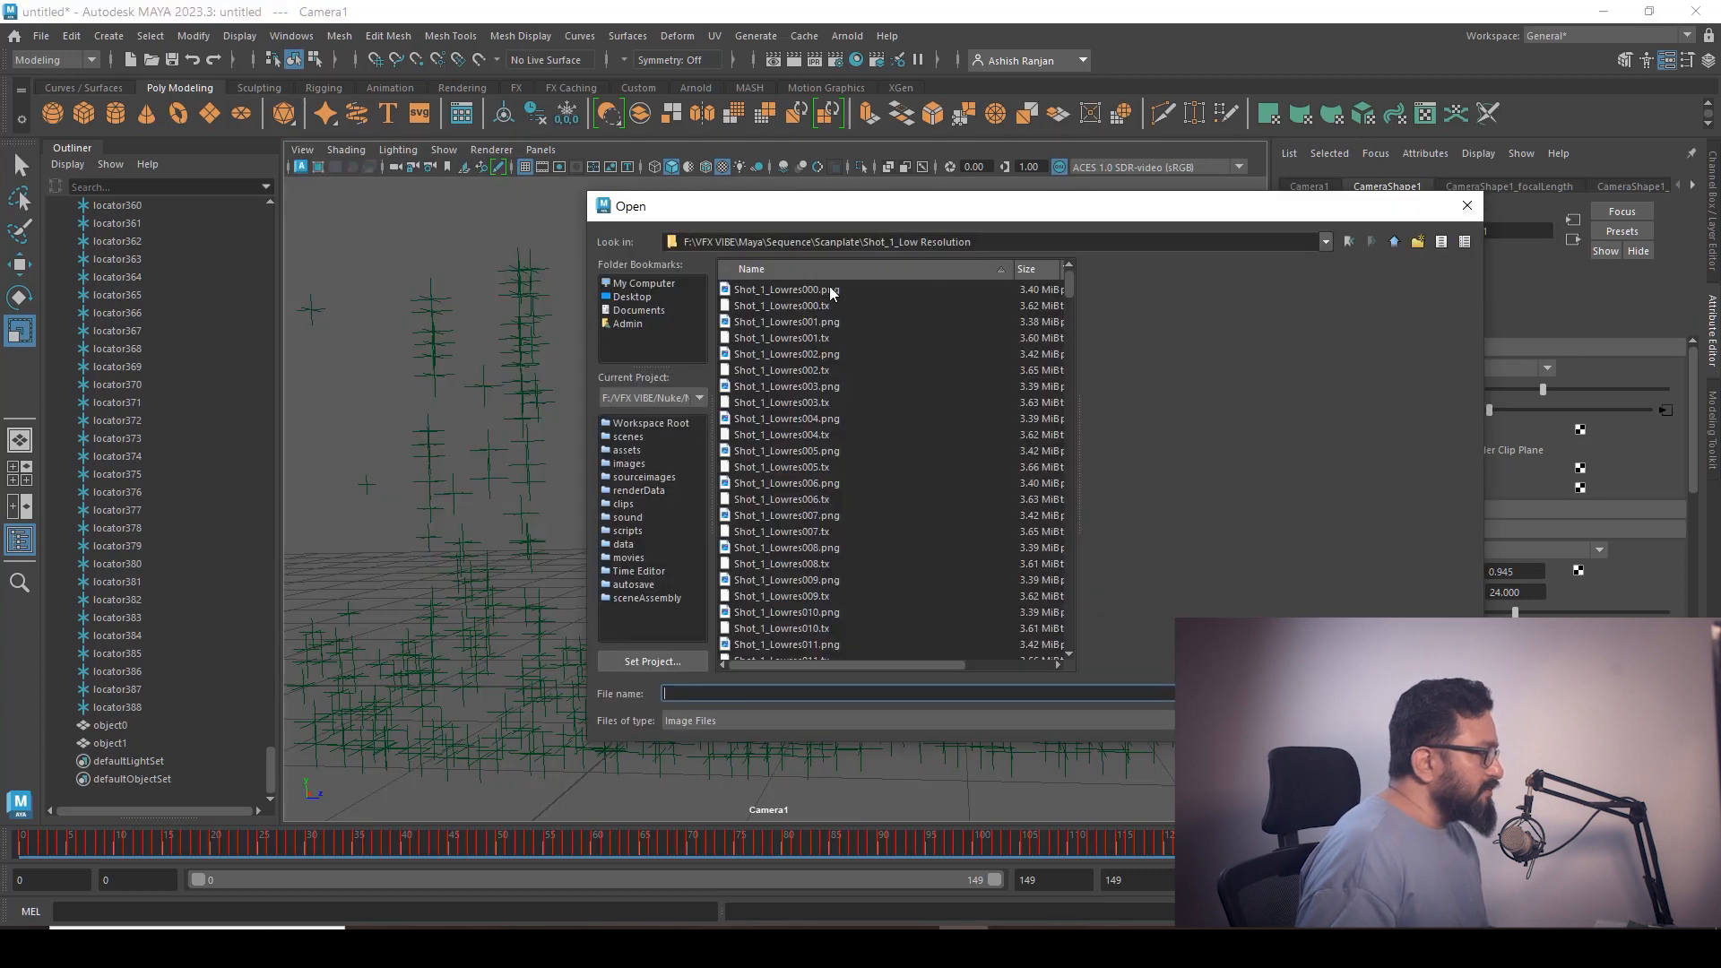
click(808, 290)
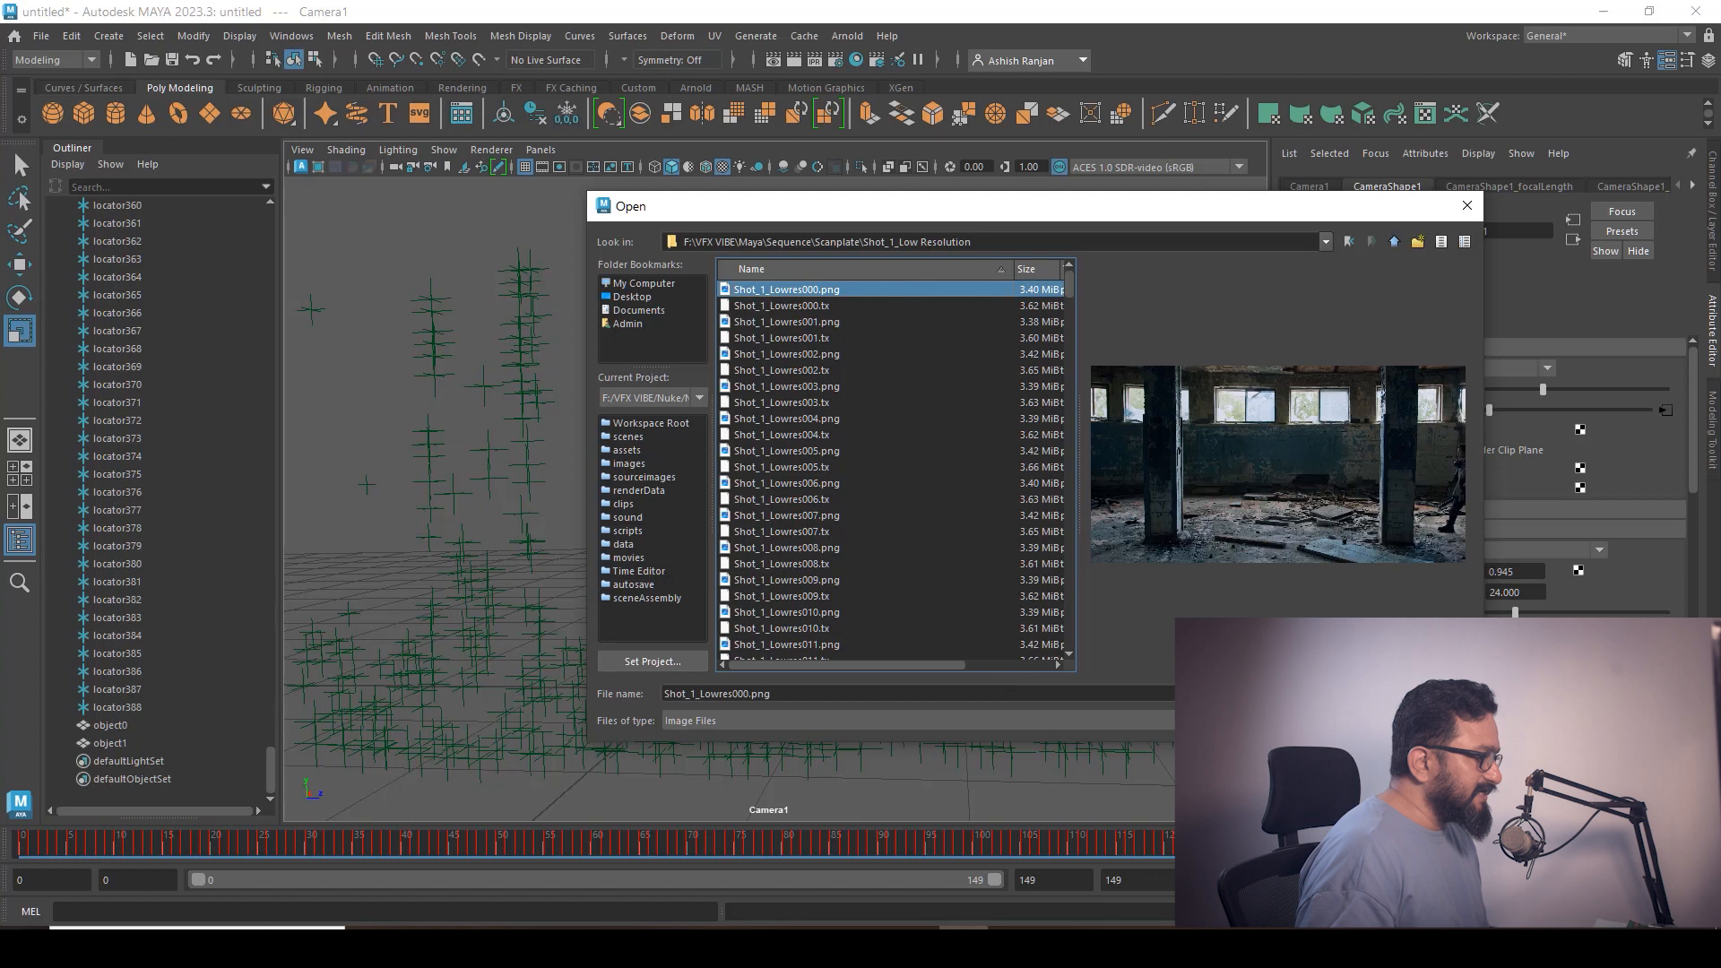
click(1425, 693)
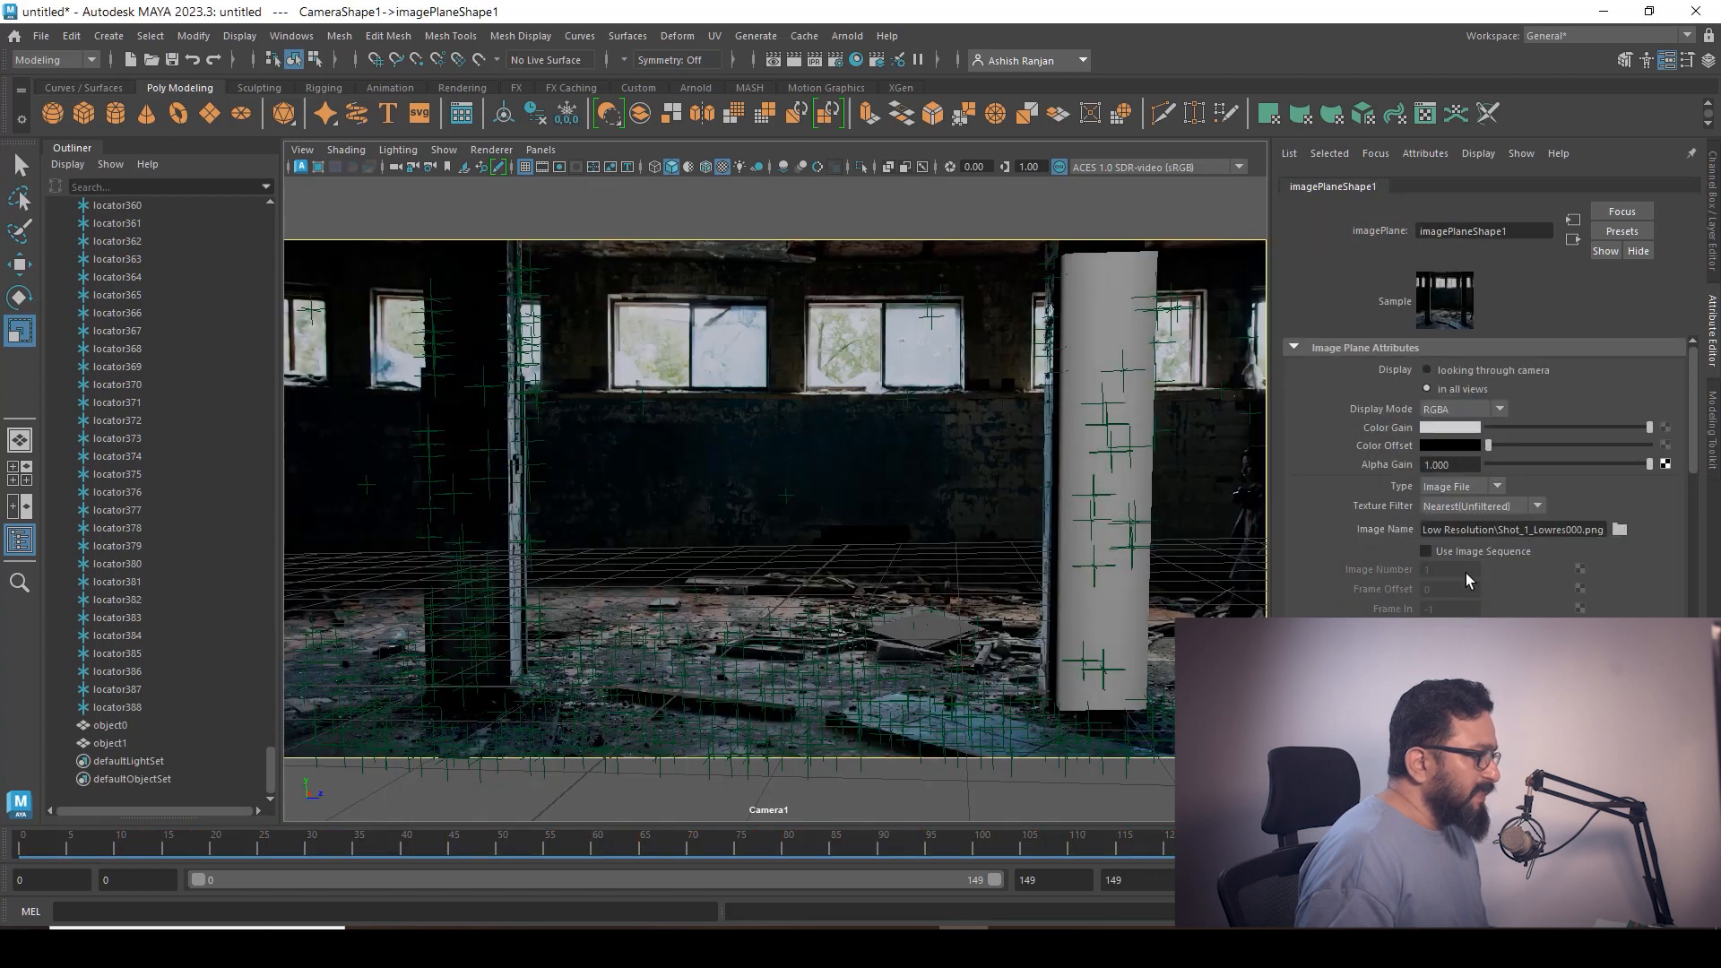
Scrub and play back the timeline through Camera1 to check the tracked locators and geometry against the footage, and return to frame 0
drag(287, 855, 539, 864)
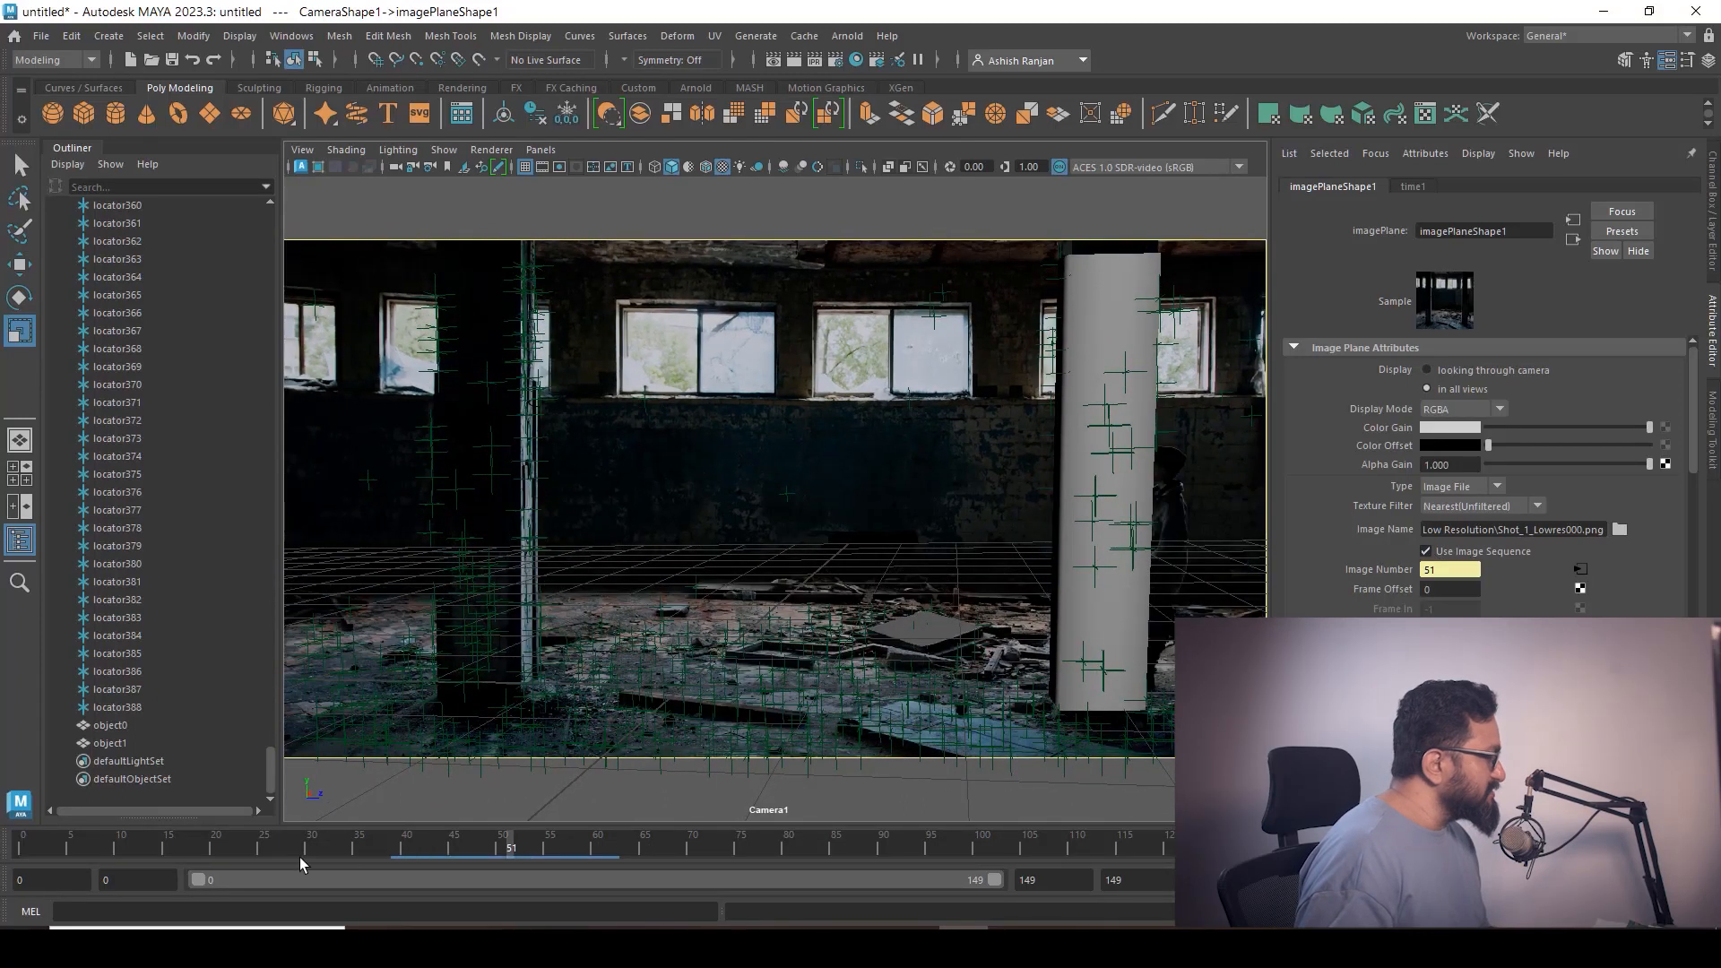
key(alt+v)
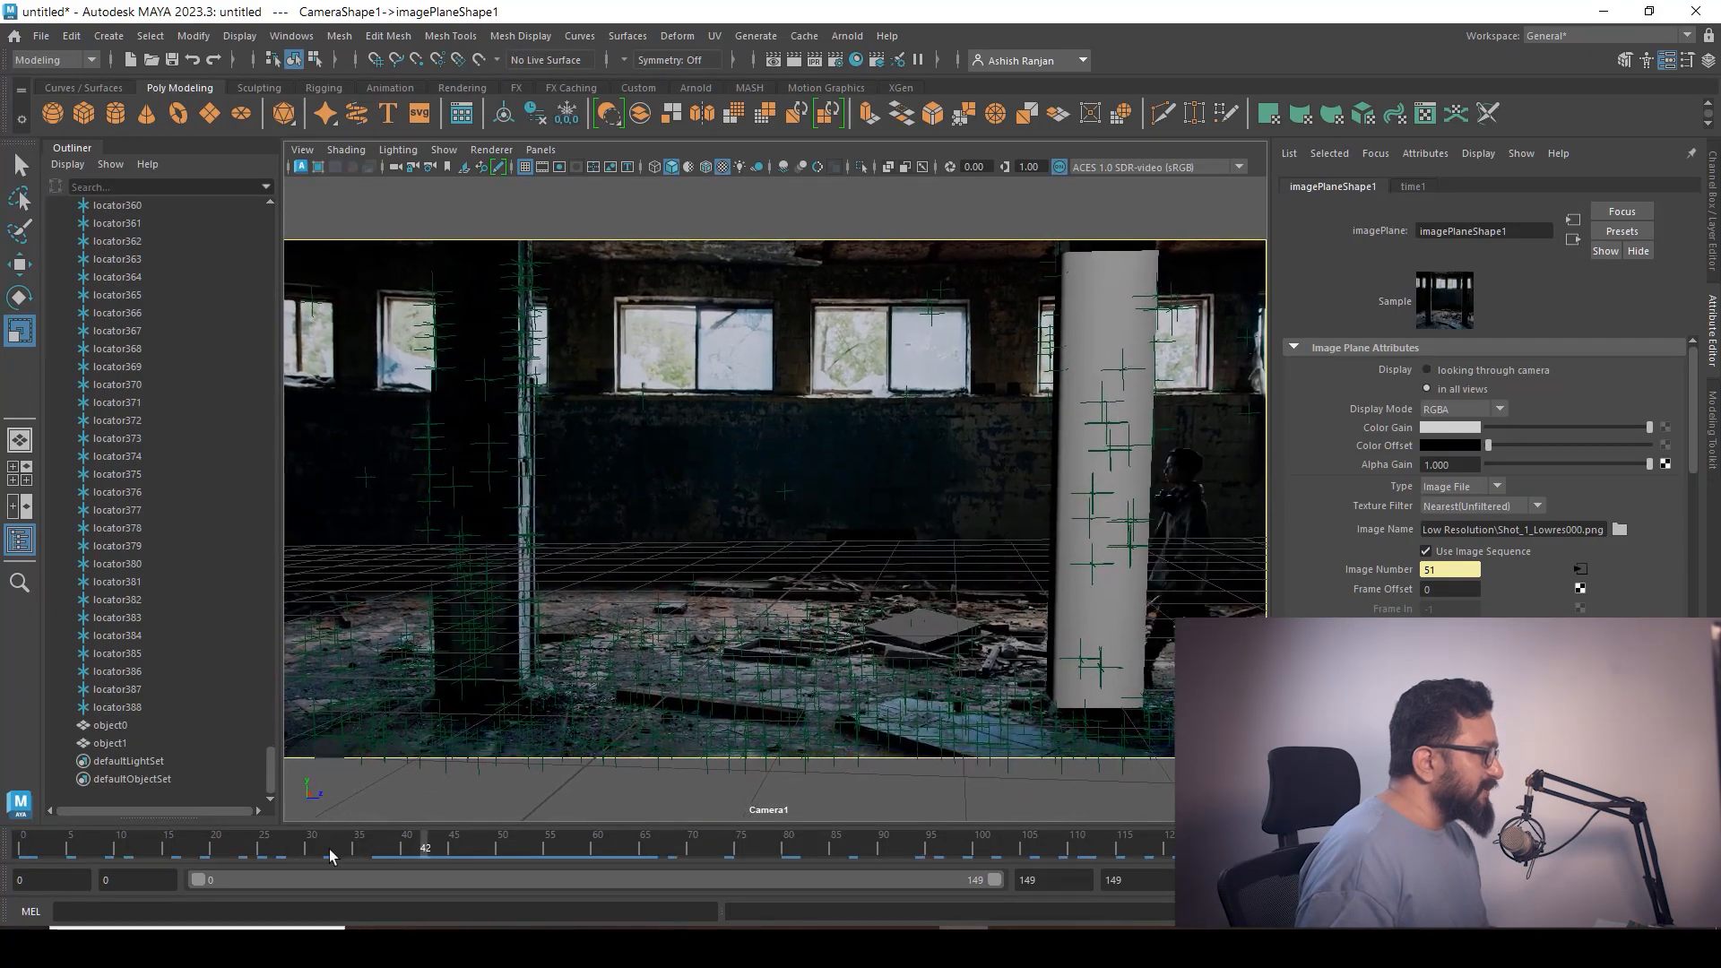
drag(2, 856, 969, 843)
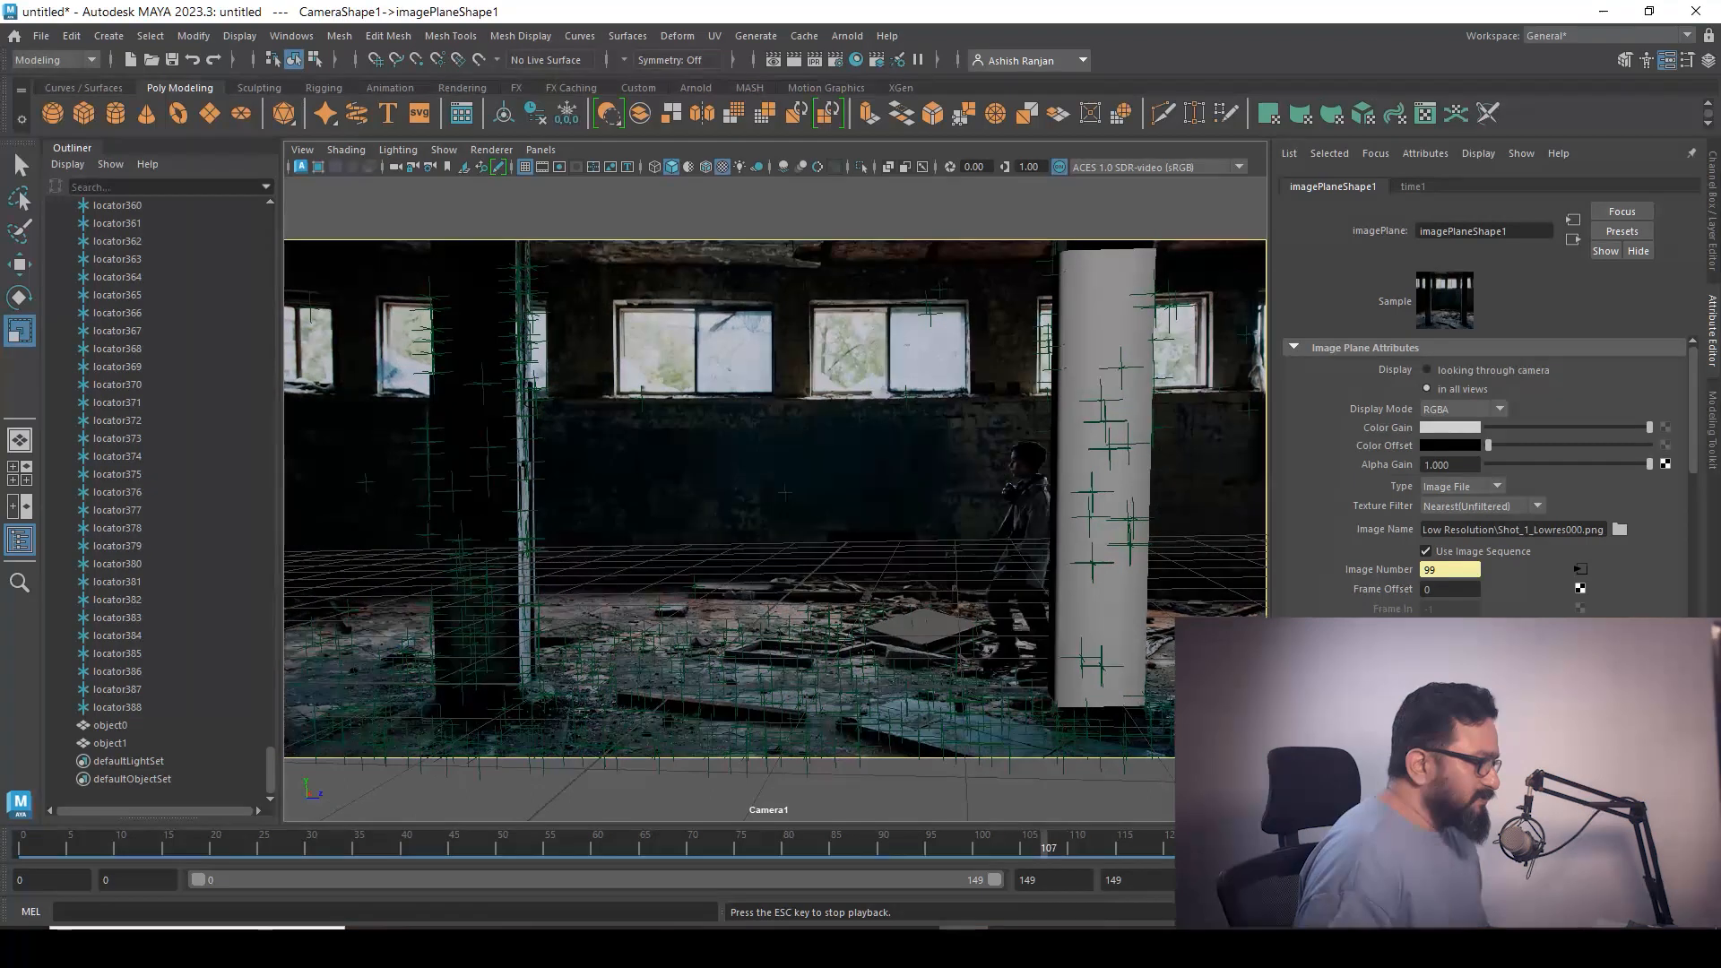
key(alt+shift+v)
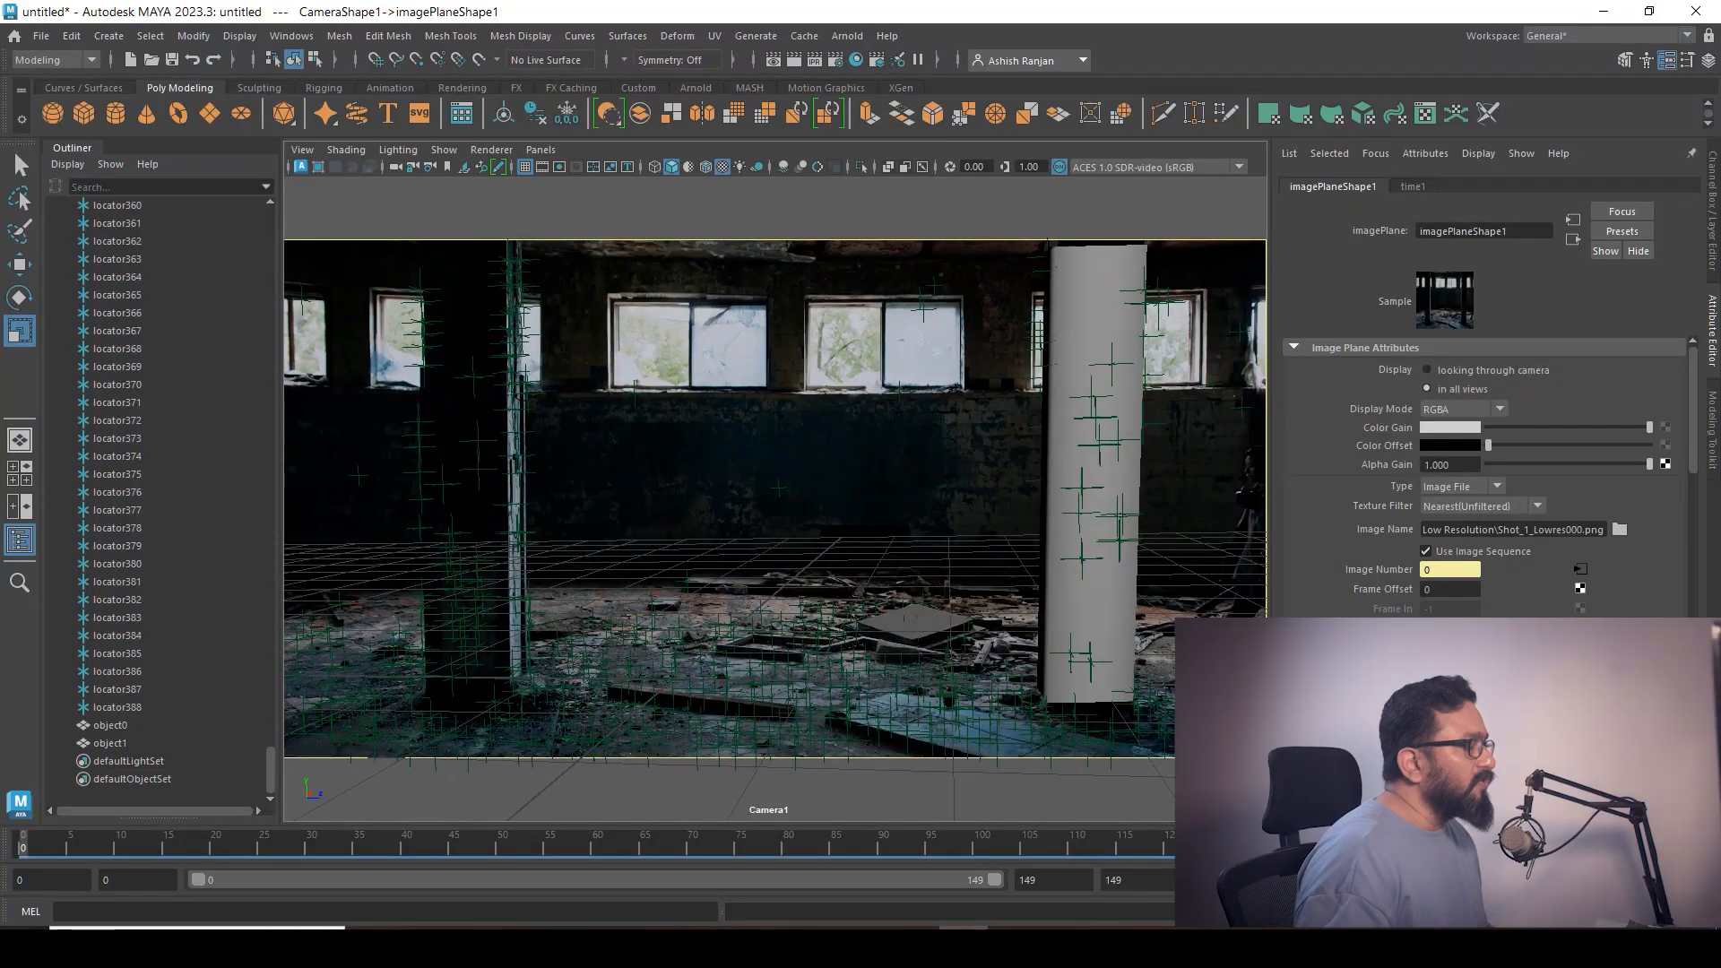
Import Spartan_Sketchfab.fbx from the project's scenes folder into the current scene
click(39, 40)
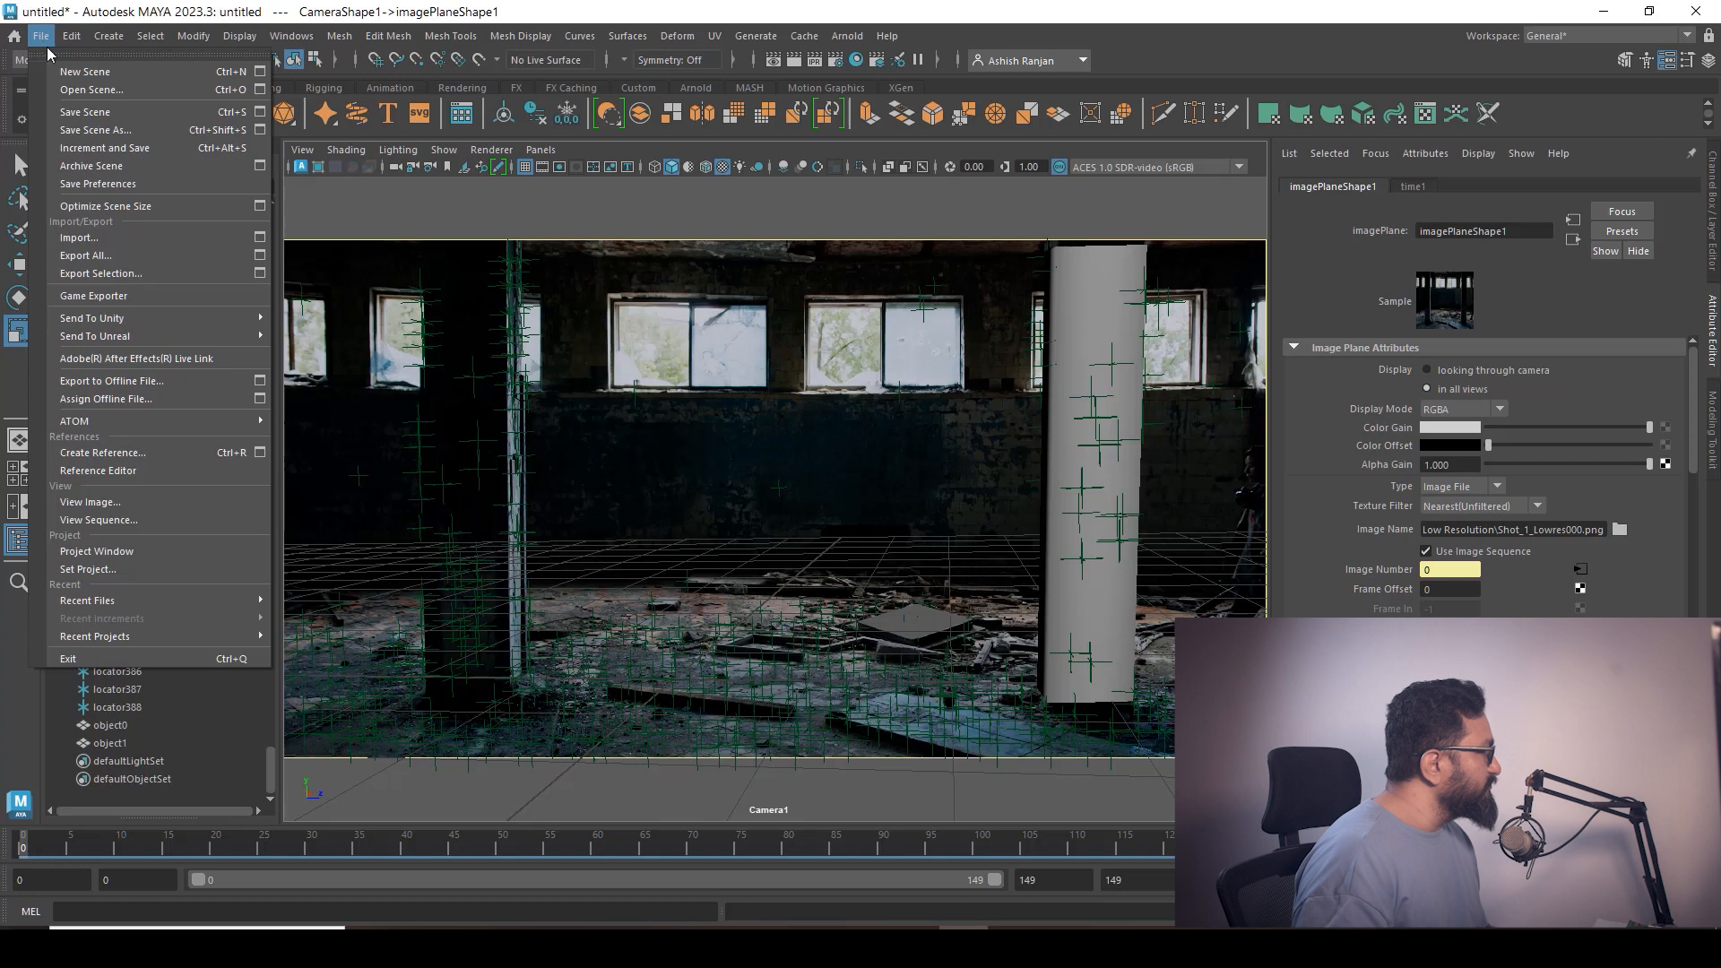
click(118, 572)
drag(874, 226, 909, 227)
click(820, 321)
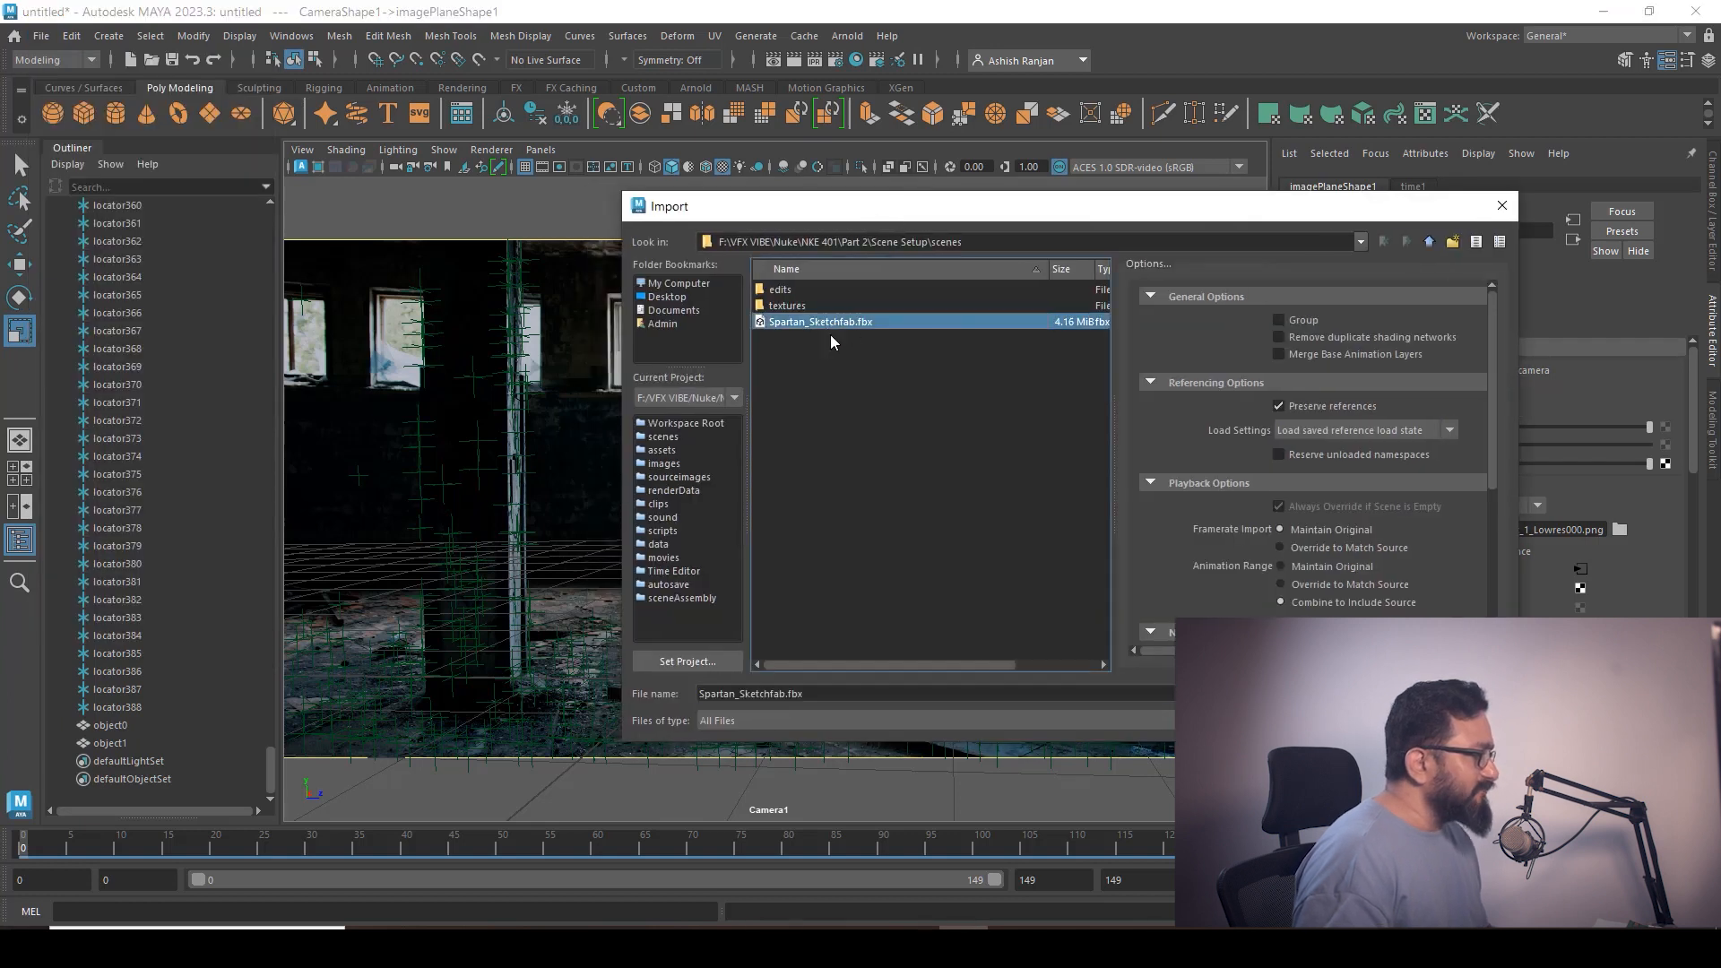
click(1475, 694)
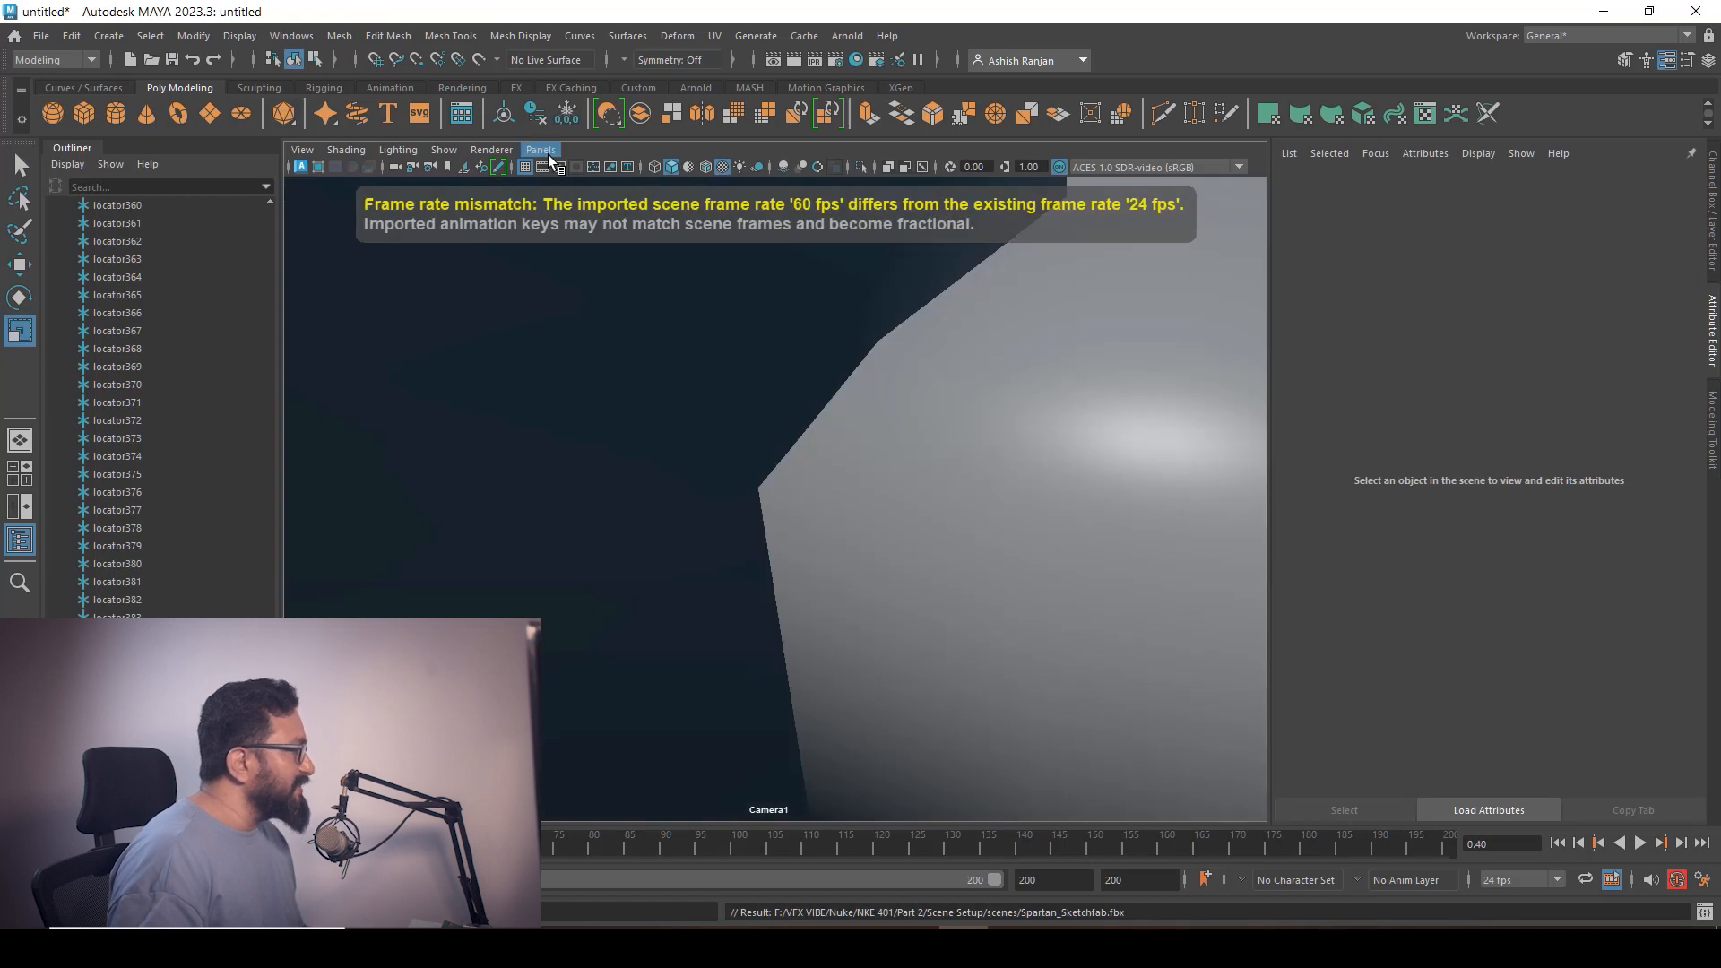
Switch the viewport to the persp camera and frame the whole scene to inspect the imported Spartan and its floor
click(541, 151)
mouse_move(582, 166)
click(761, 187)
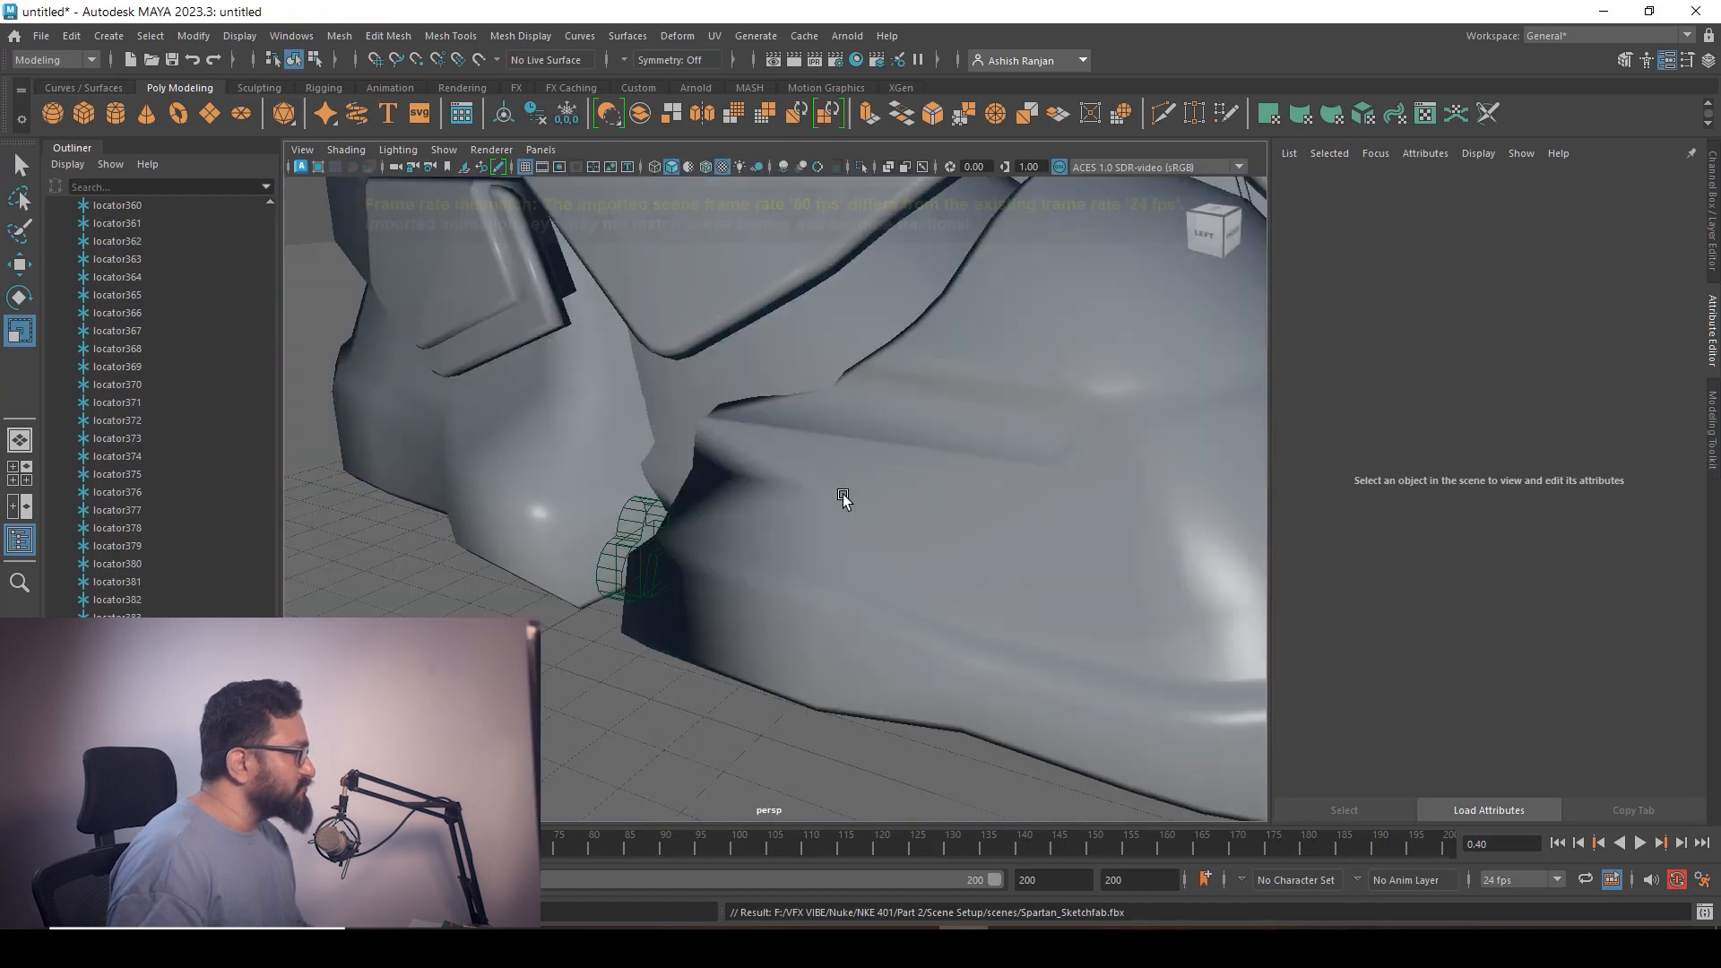
key(a)
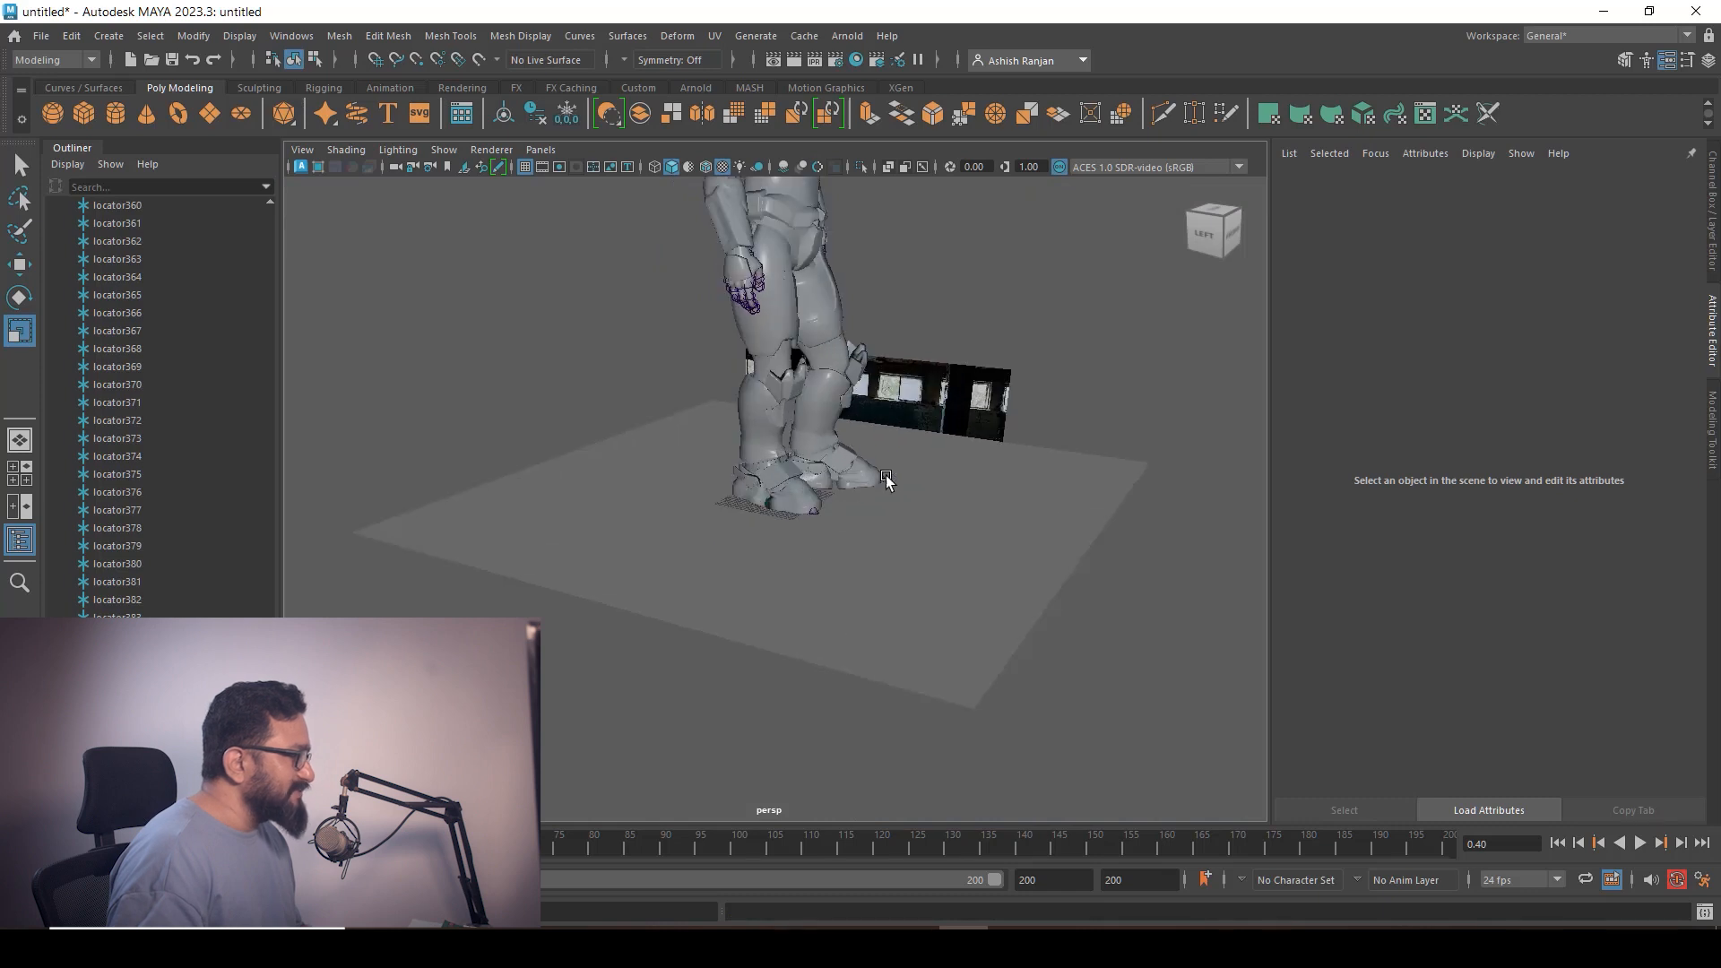
alt+drag(1046, 604, 1043, 557)
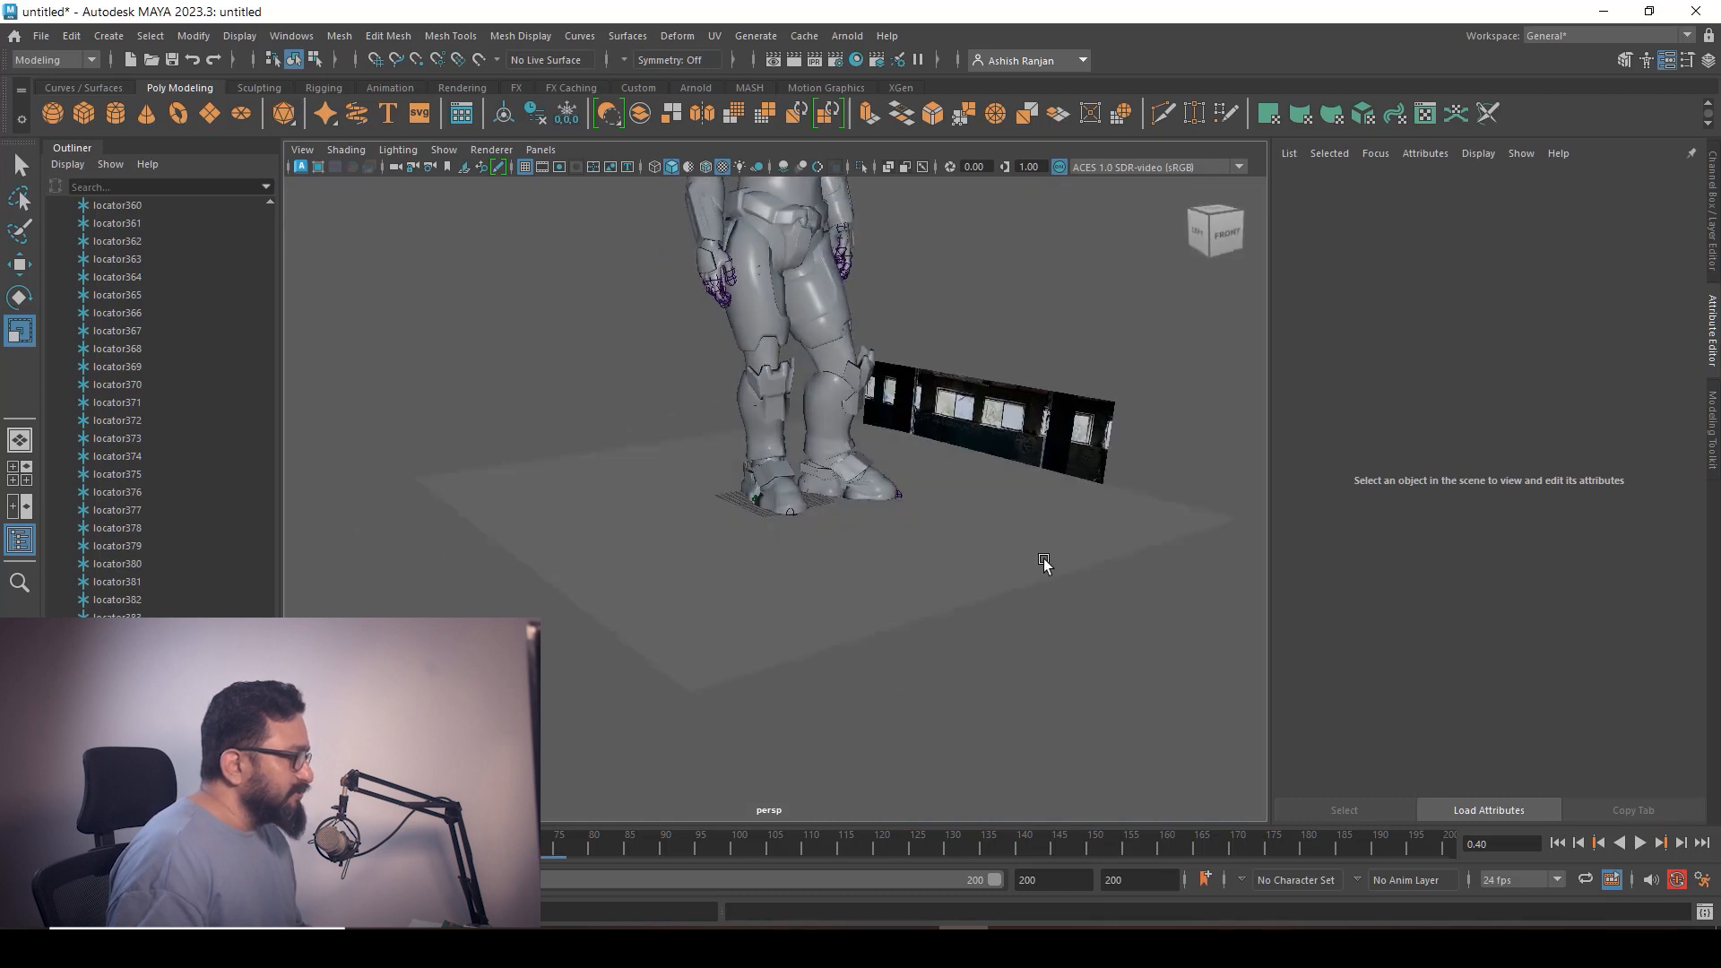
Try deleting the floor plane beneath the Spartan
click(1051, 543)
key(Delete)
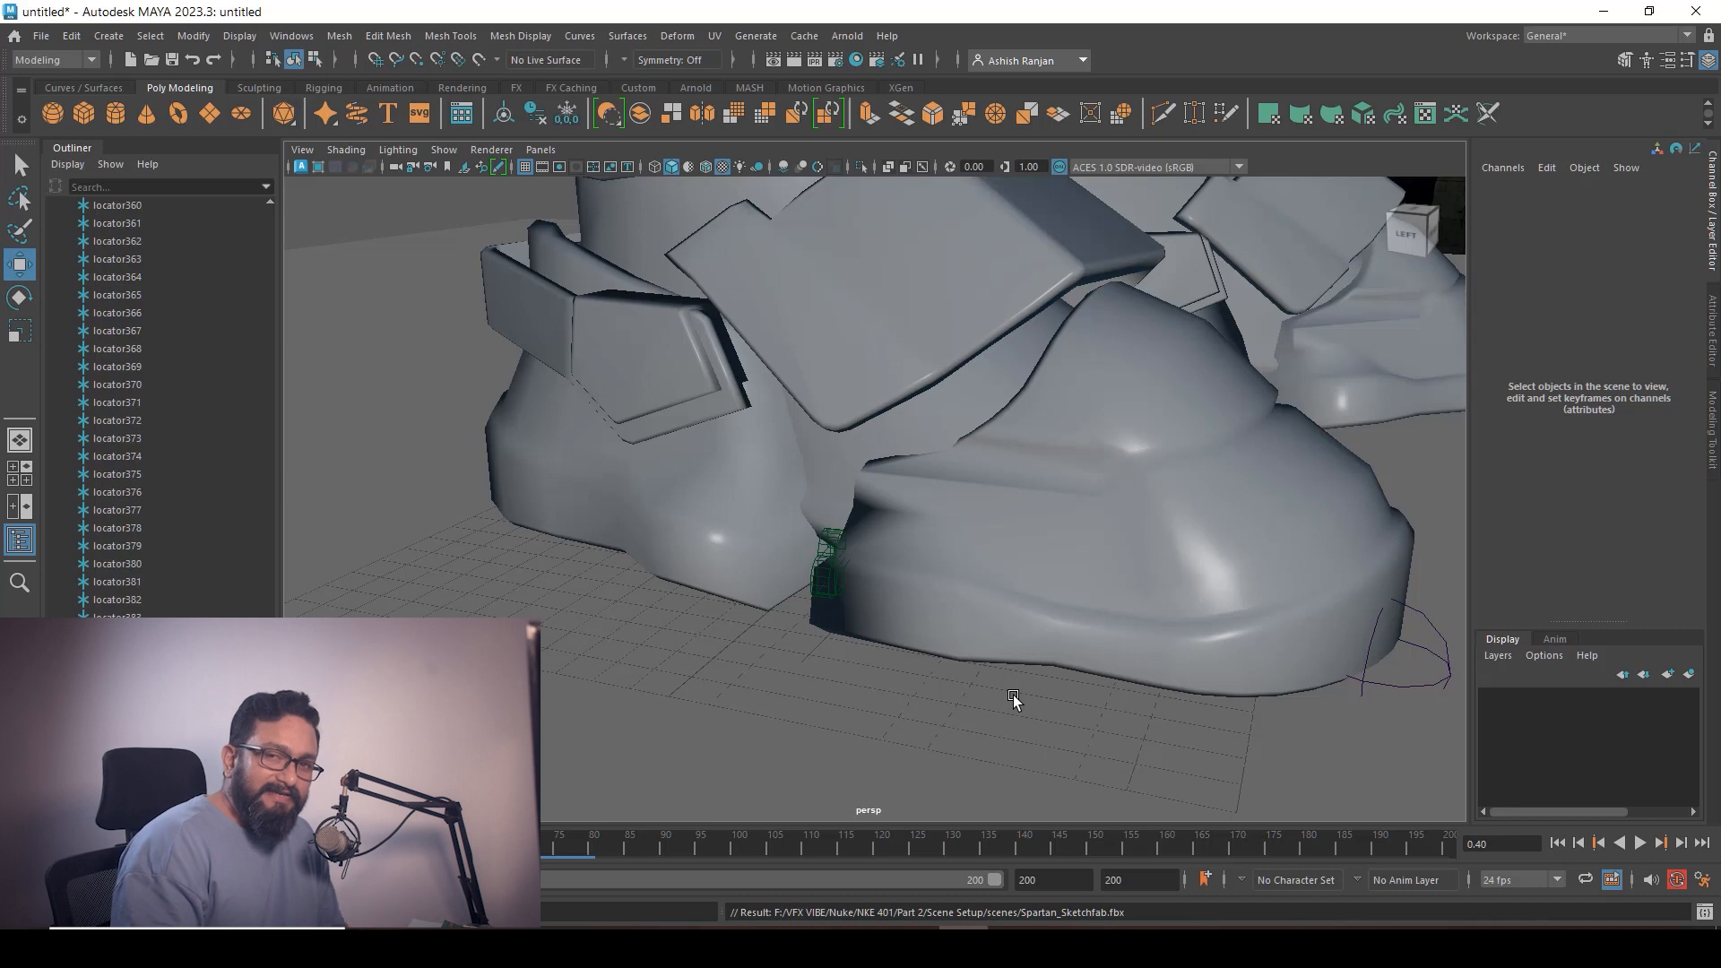
Group the tracked camera, all locators and the tracked geometry objects, and rename the group CameraGroup
scroll(147, 298, up, 20)
drag(274, 482, 131, 486)
click(104, 278)
shift+click(115, 707)
scroll(131, 486, up, 10)
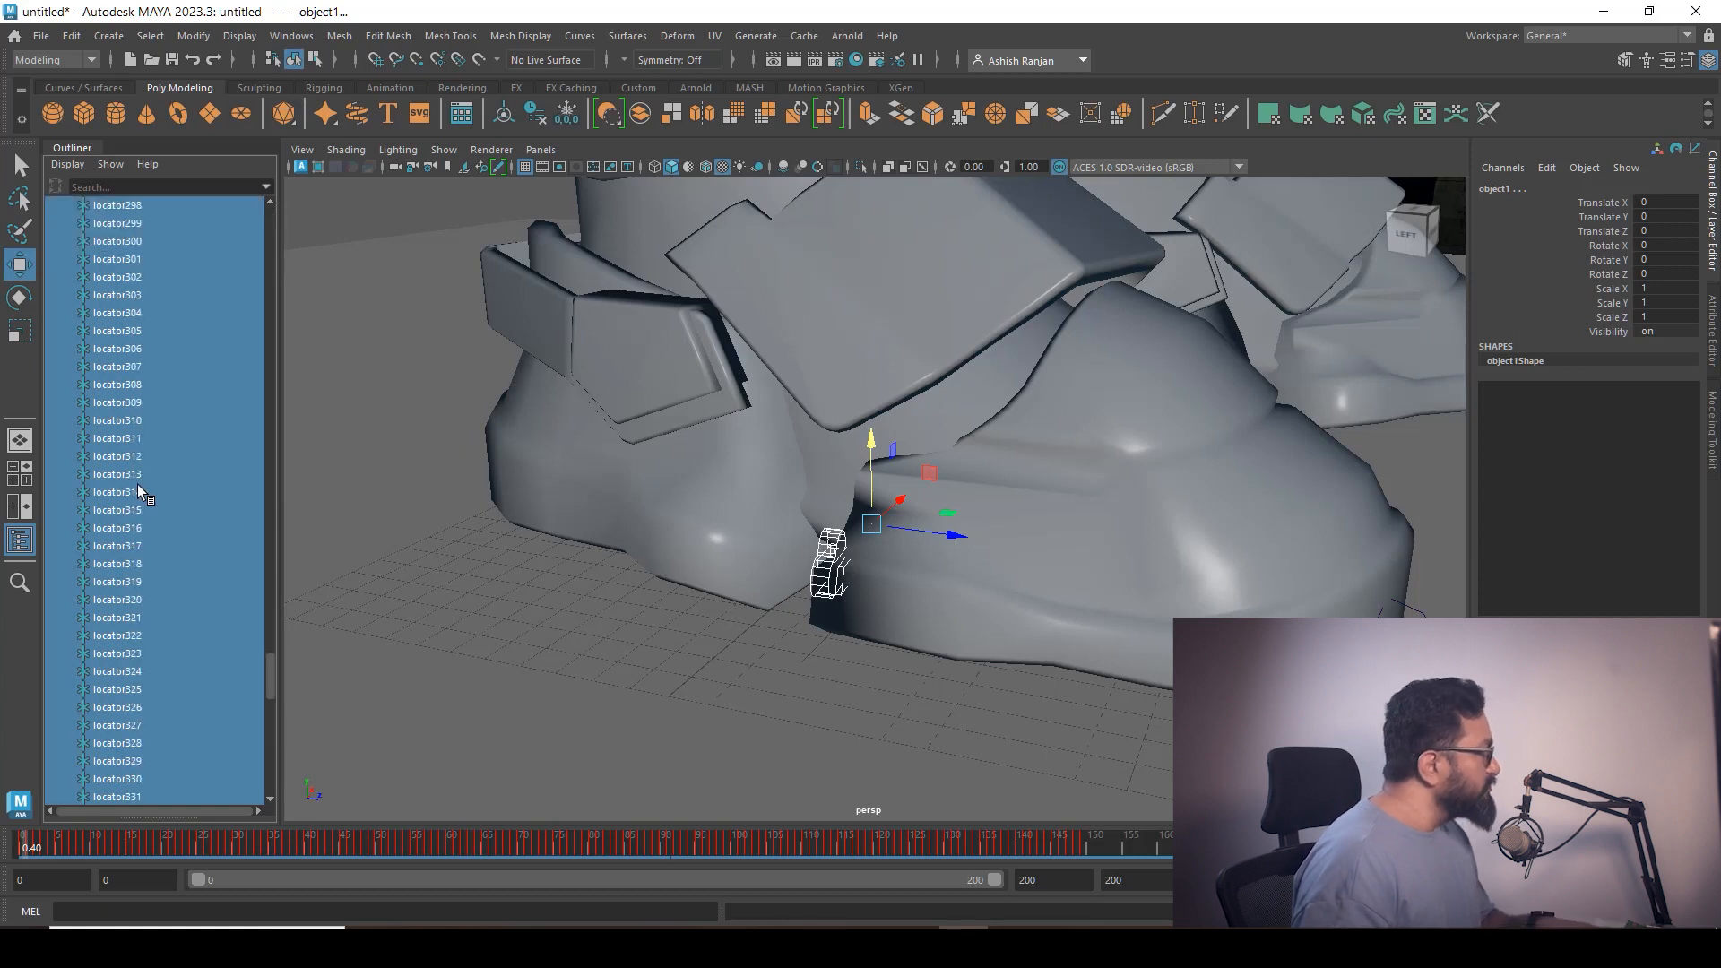
key(ctrl+g)
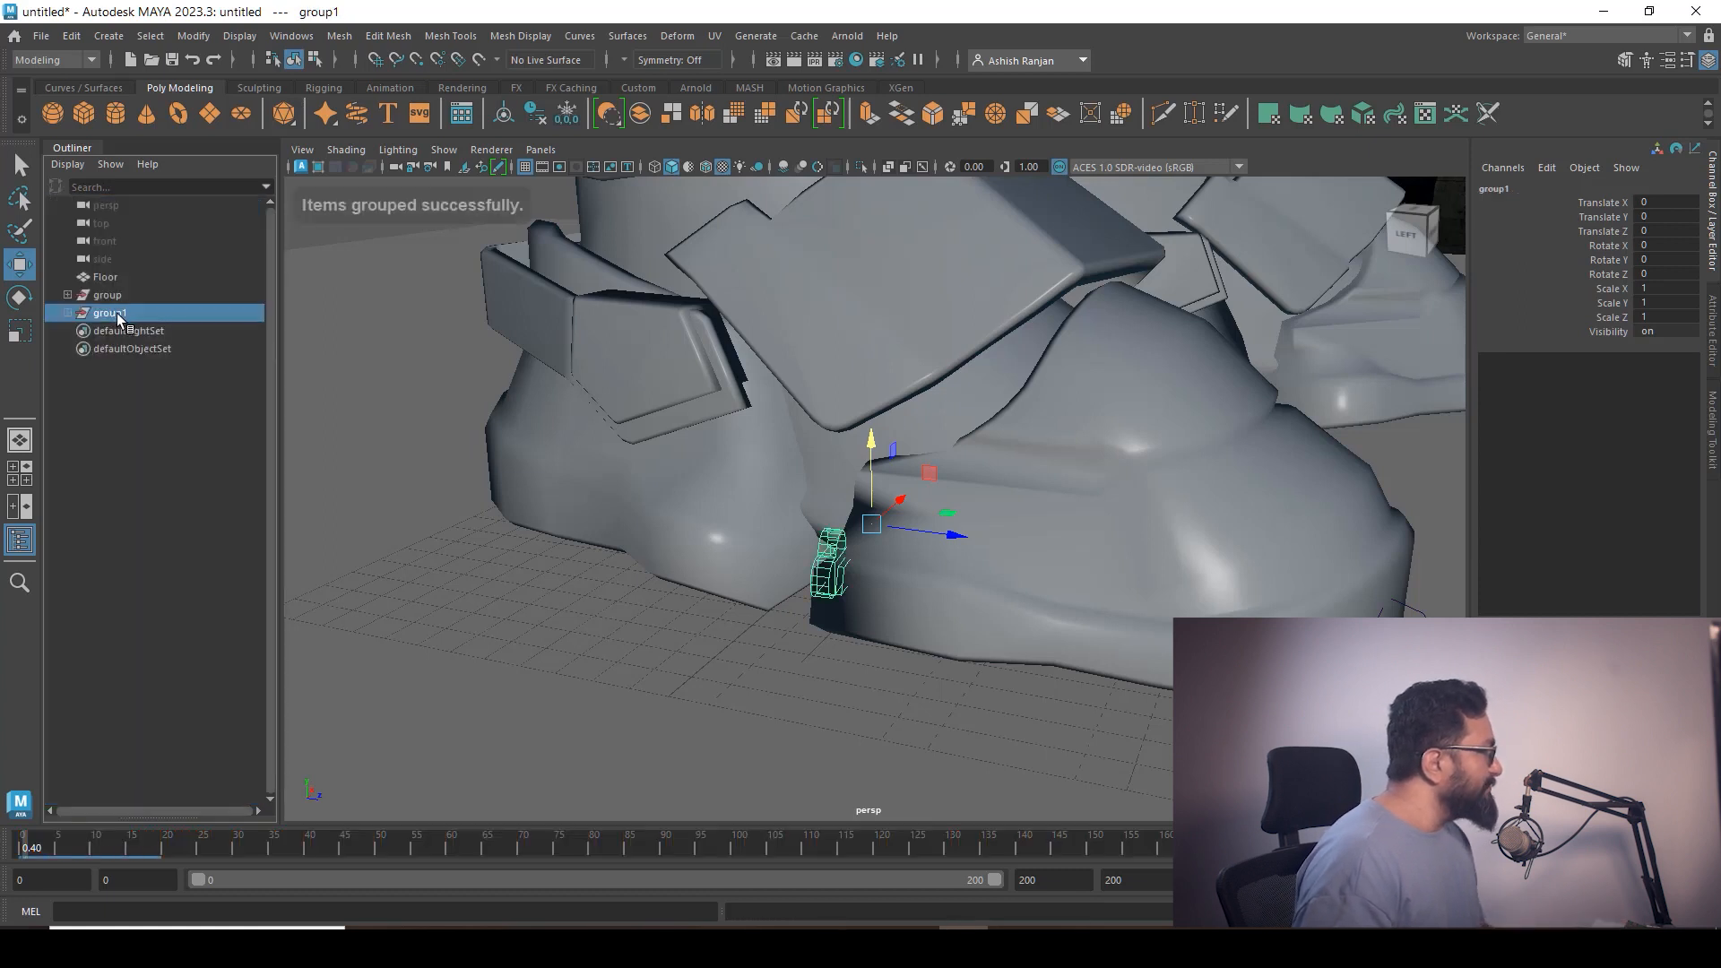
double_click(110, 313)
text(CameraGroup)
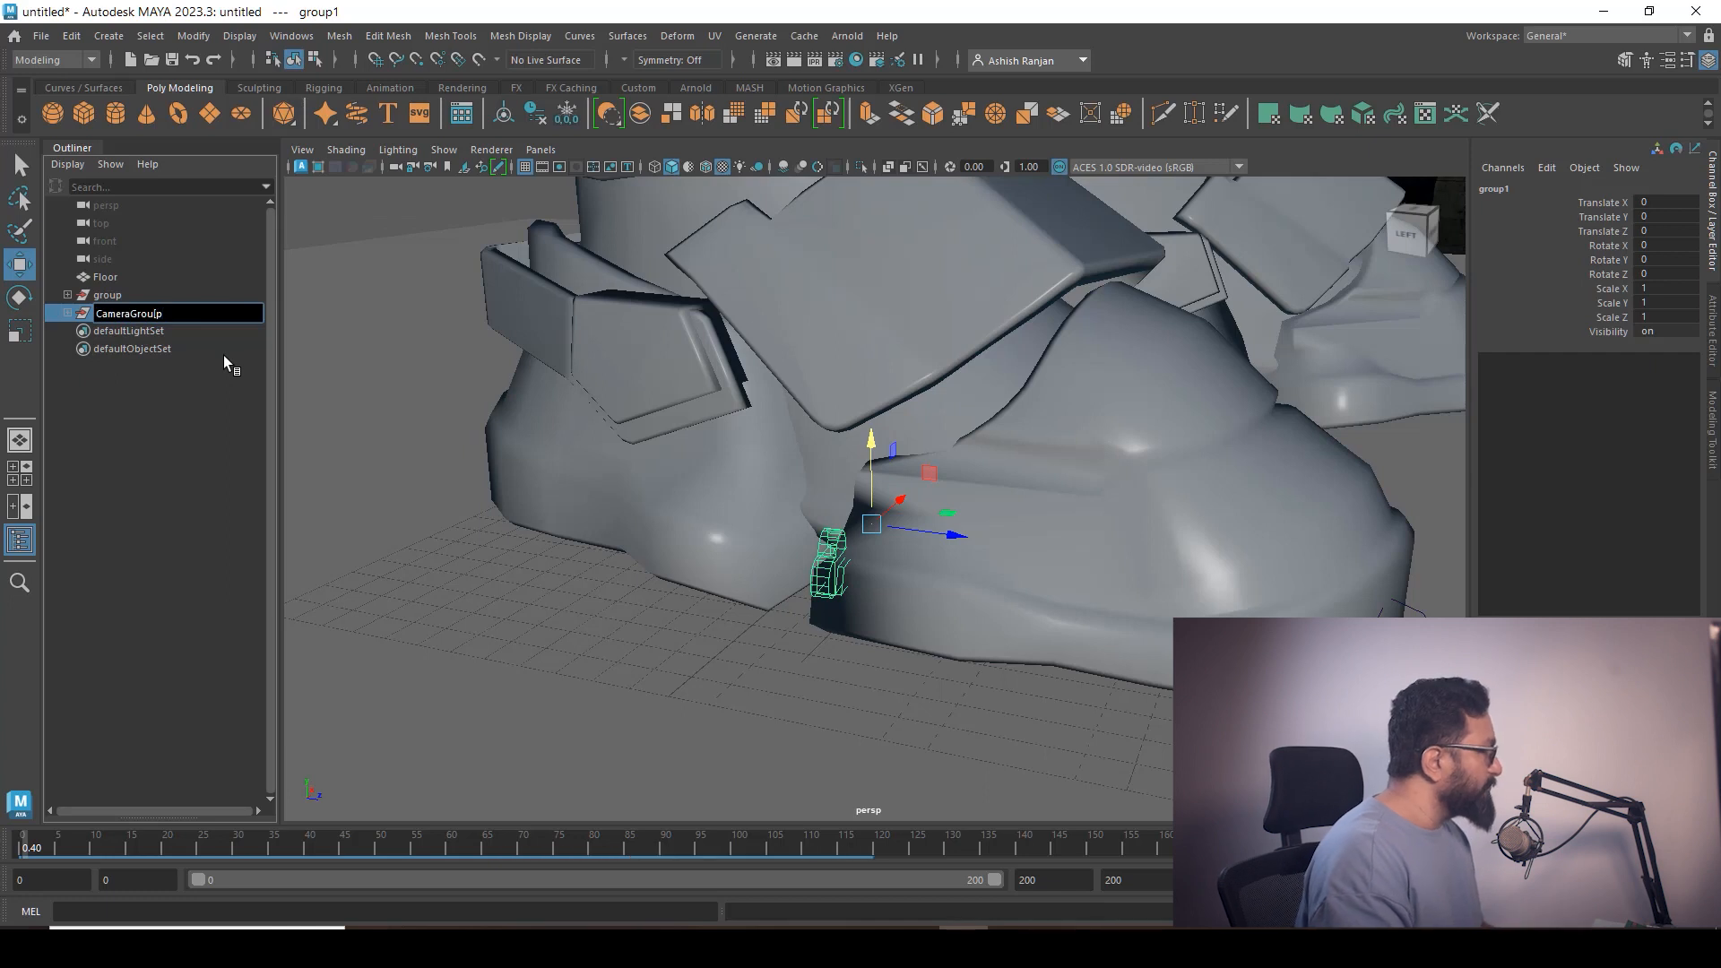
click(582, 626)
Look through Camera1 and scale CameraGroup up uniformly until the whole Spartan fits within the footage
click(134, 296)
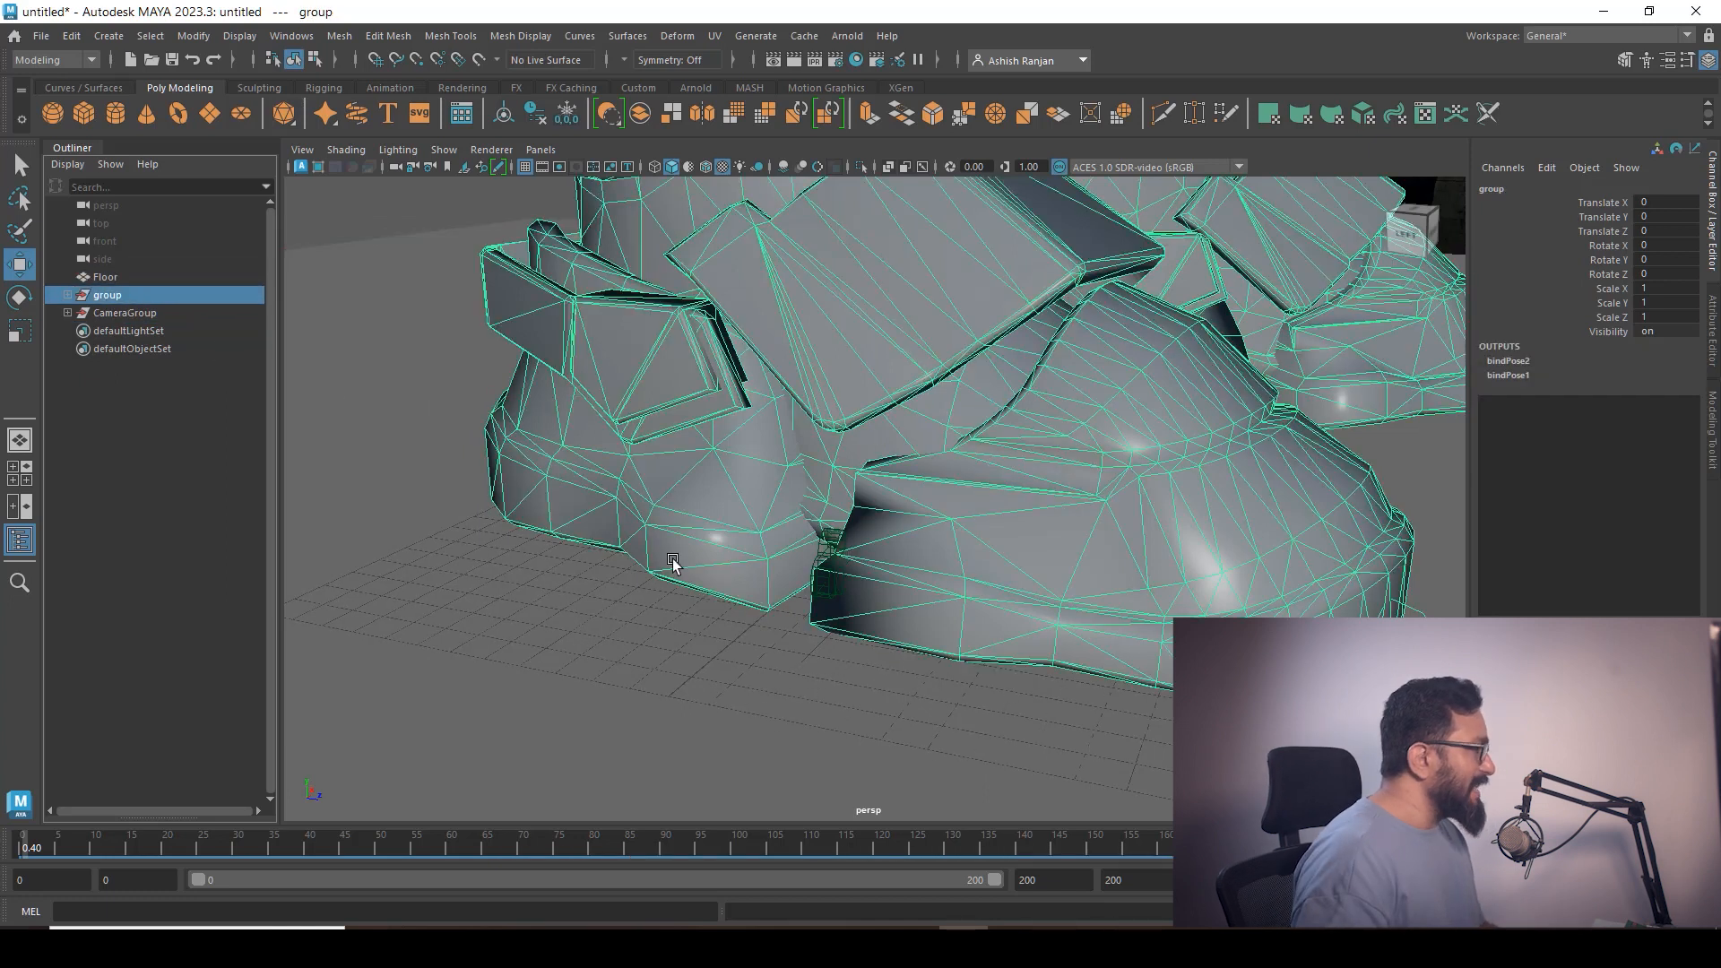
click(131, 314)
click(540, 149)
click(744, 184)
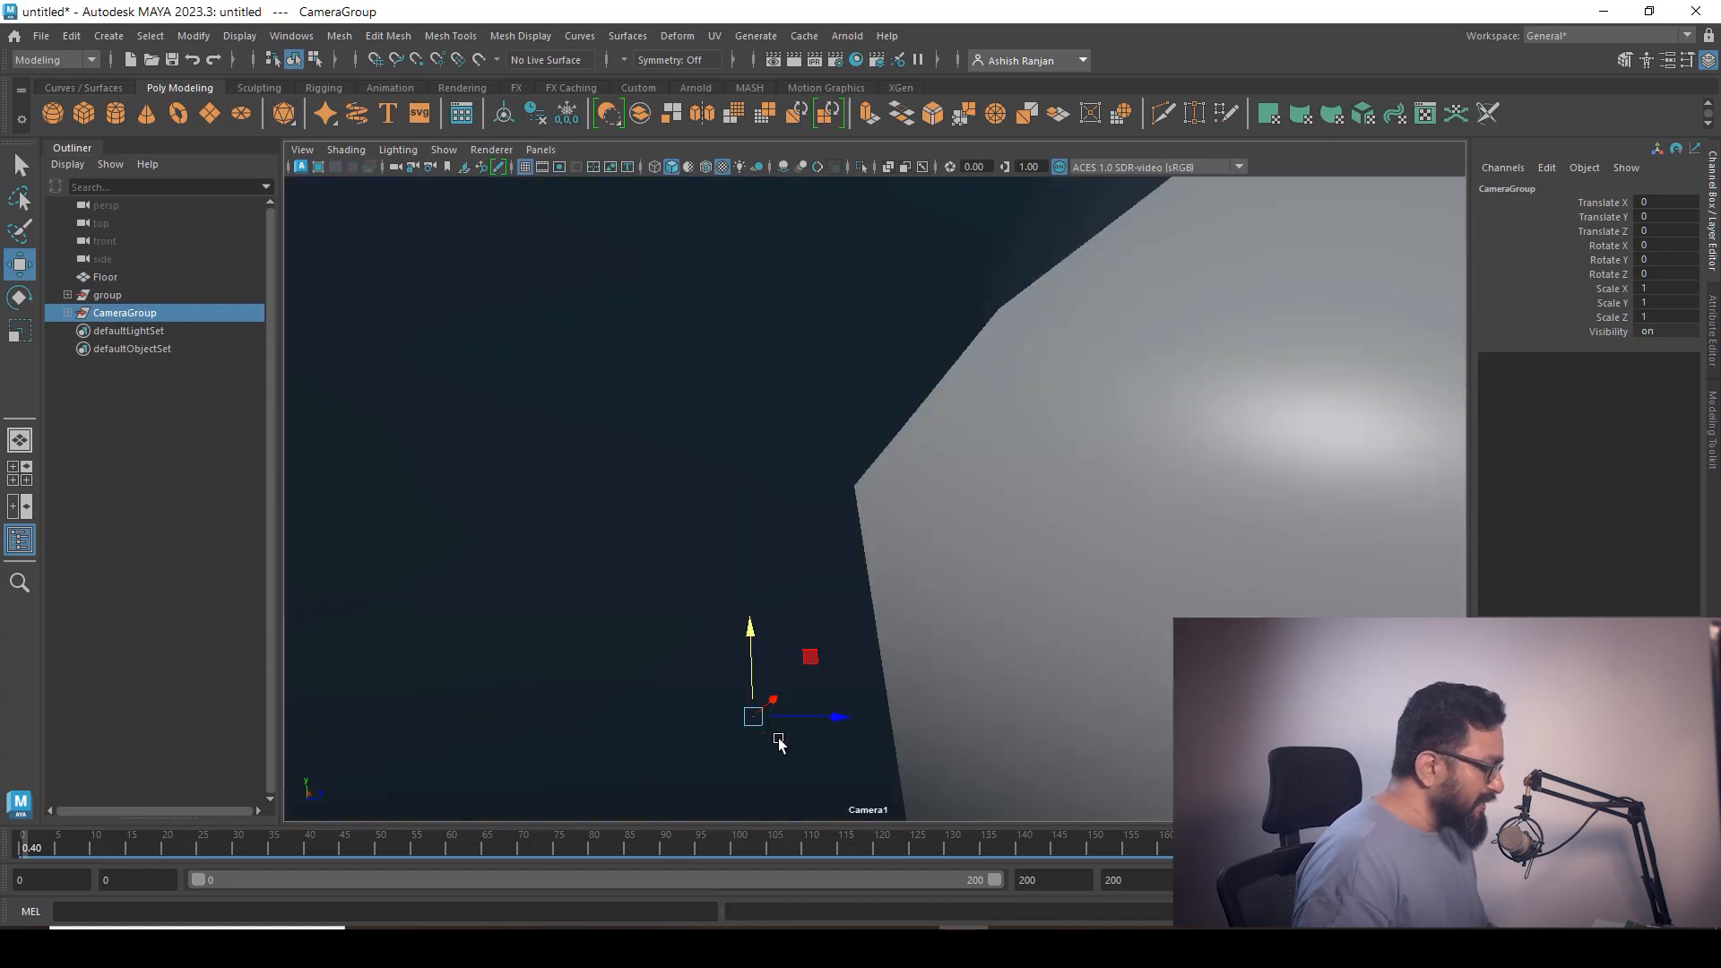
key(r)
drag(754, 718, 1185, 511)
drag(755, 717, 1005, 259)
drag(753, 719, 1151, 568)
drag(755, 717, 876, 722)
drag(750, 721, 924, 722)
drag(762, 720, 946, 649)
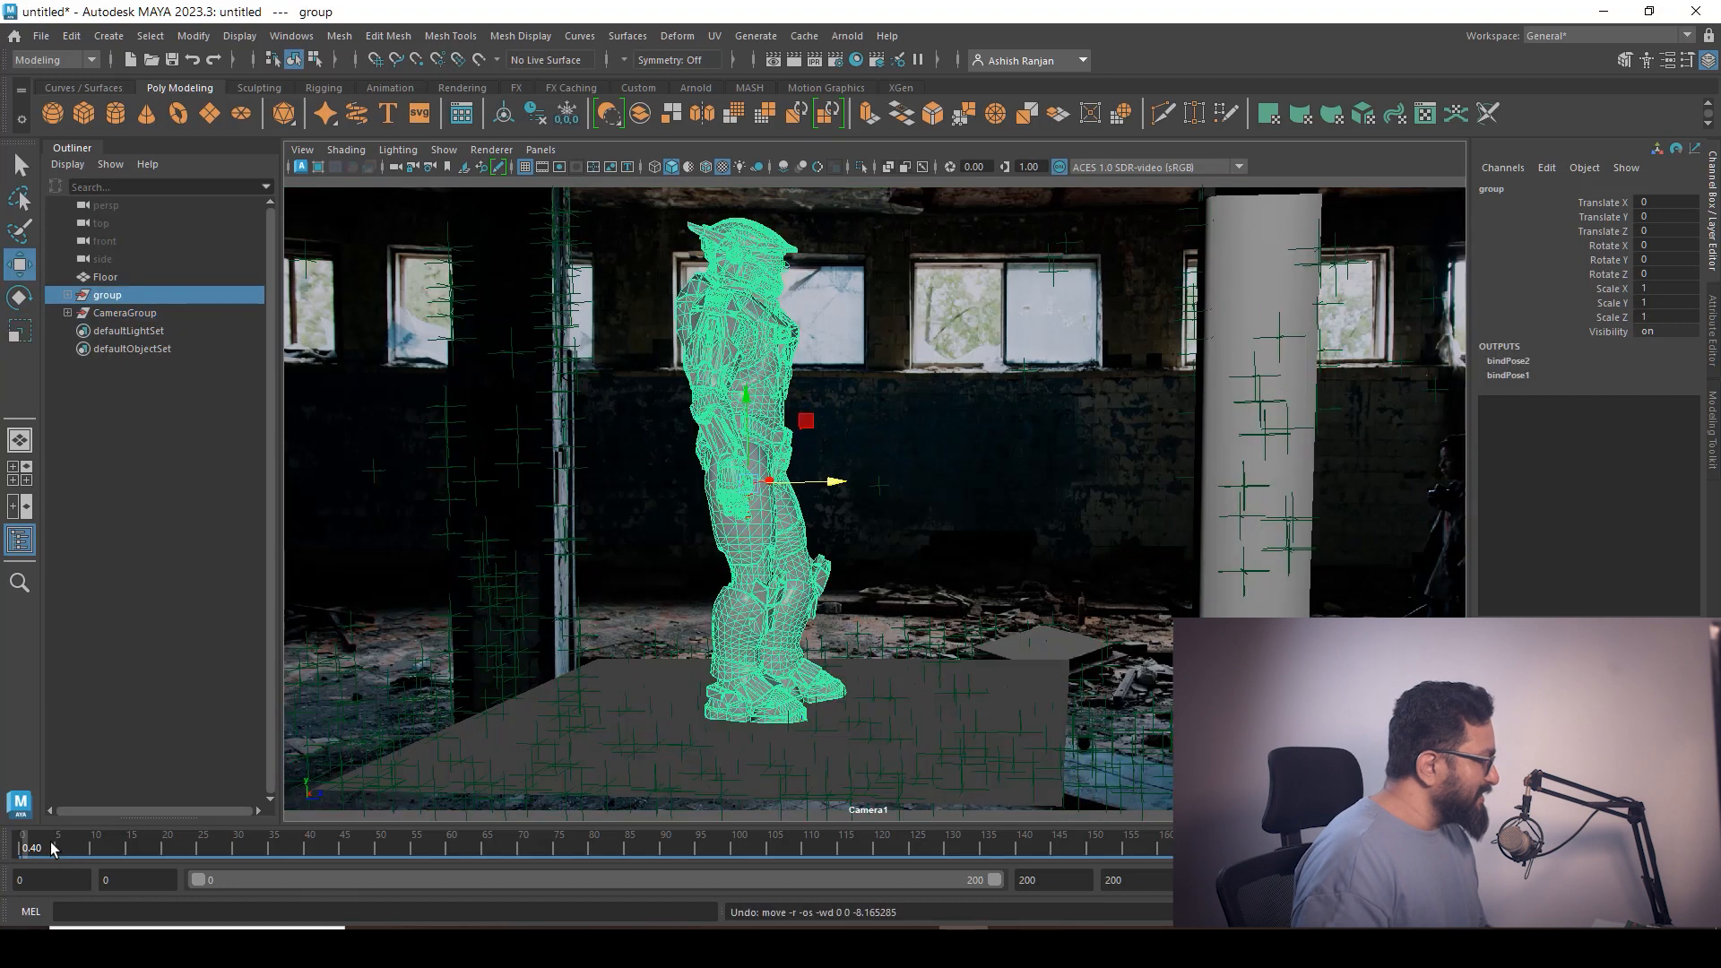
Set the playback end to frame 148 and scrub to frame 99 to check the Spartan against the footage
drag(54, 844, 1054, 852)
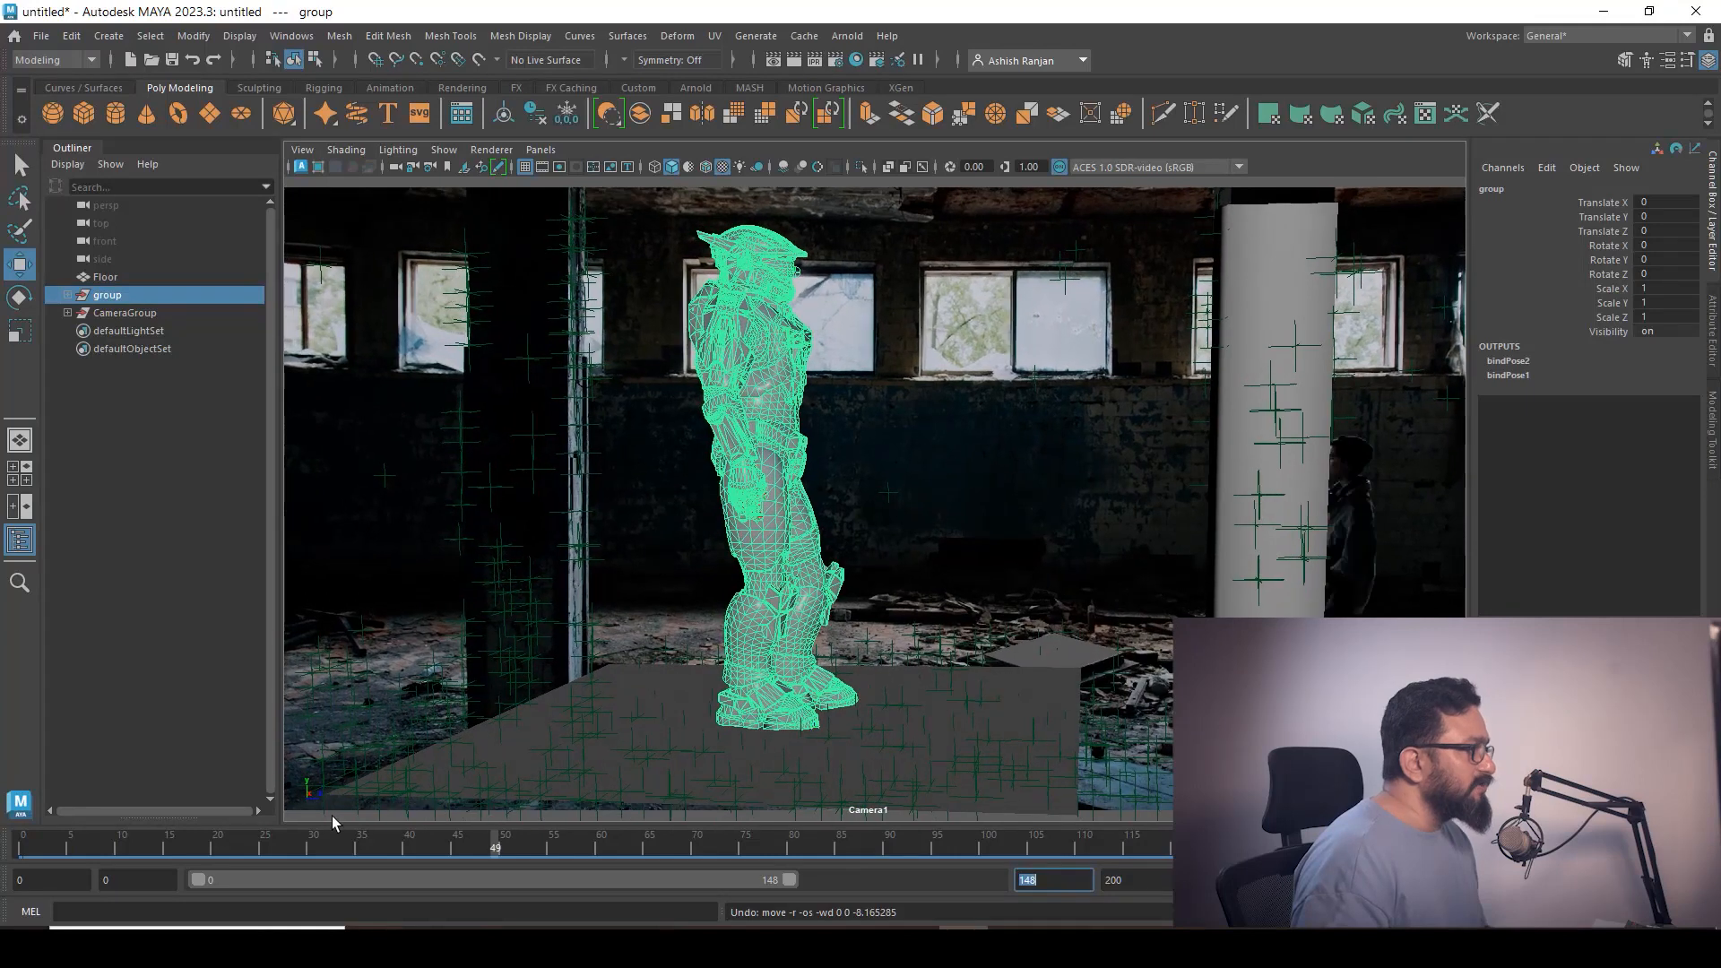
click(977, 843)
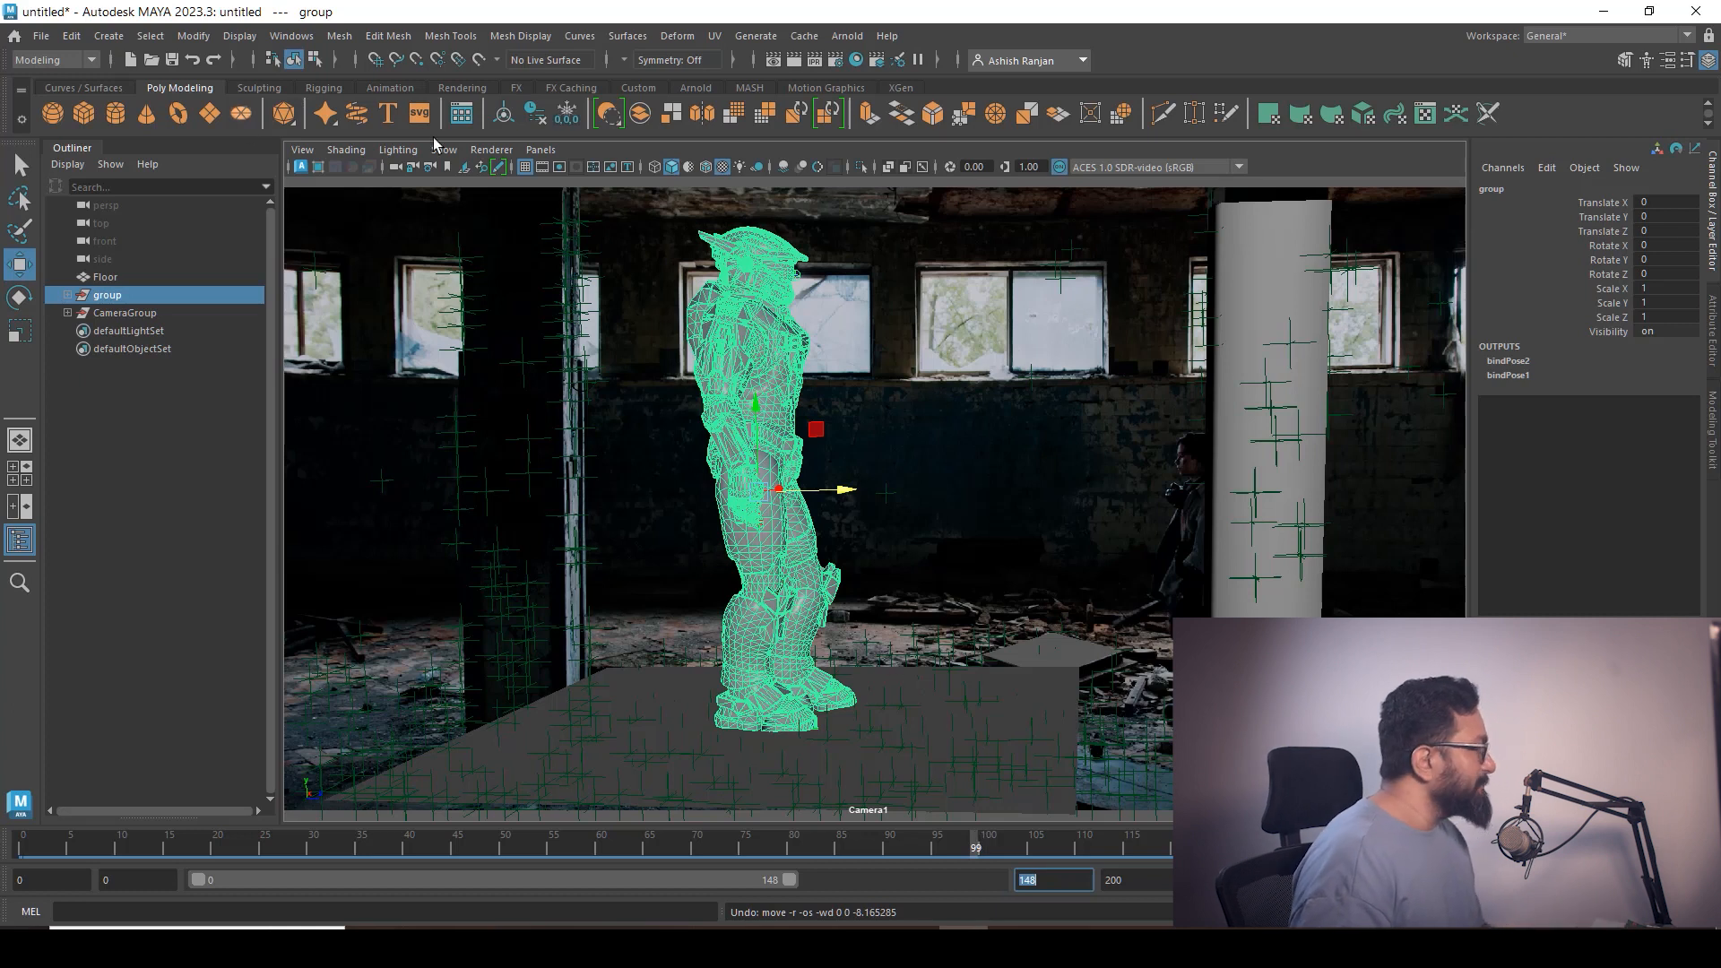
Switch to the persp camera and scale the Floor plane uniformly to 1.841 so it spreads under the tracked locators
click(541, 150)
mouse_move(597, 170)
click(759, 180)
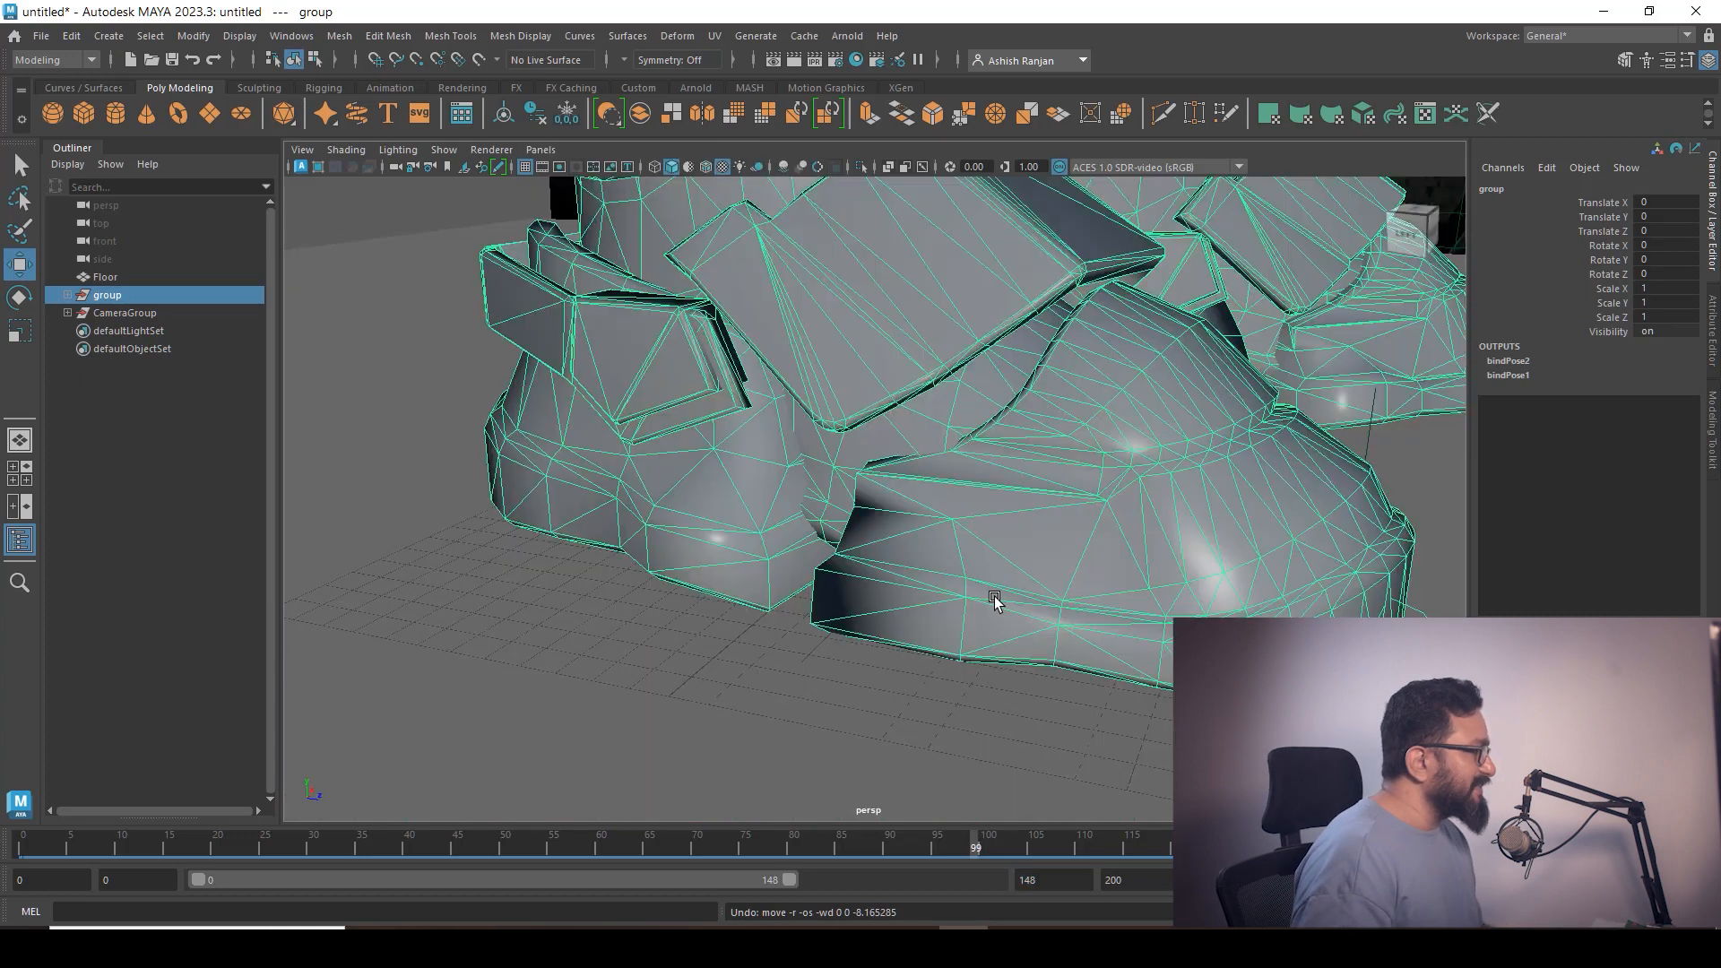
alt+drag(882, 686, 1060, 699)
scroll(933, 617, down, 10)
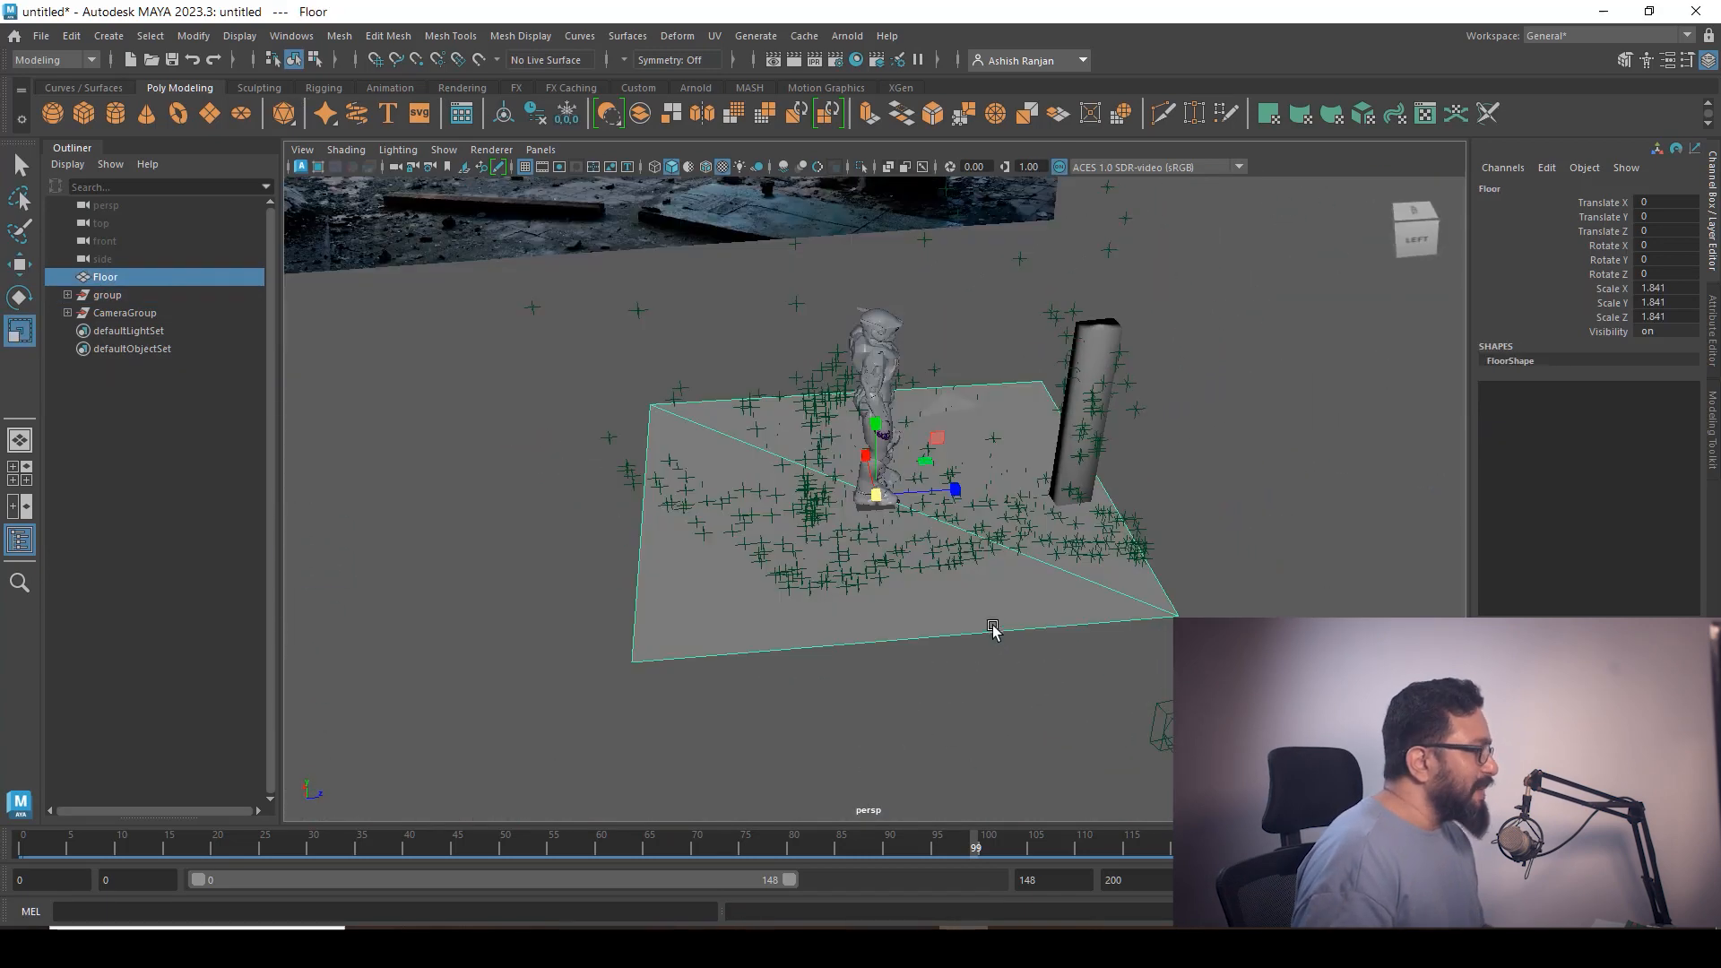
alt+drag(993, 630, 980, 631)
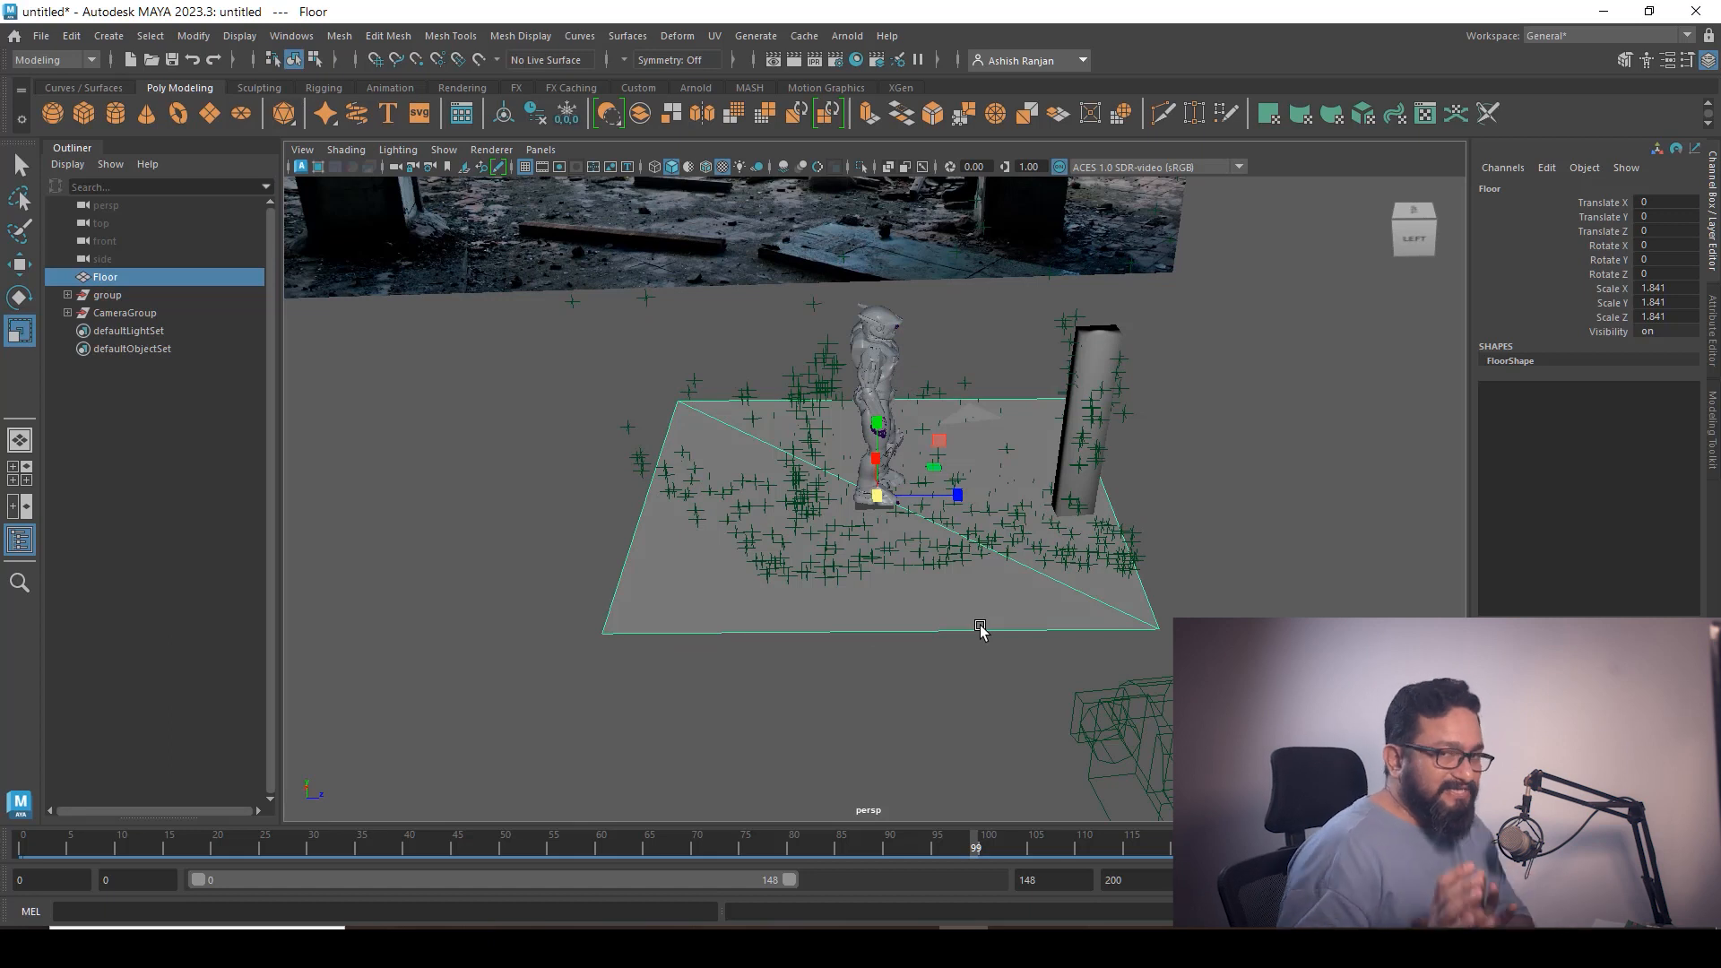
alt+drag(946, 698, 834, 713)
scroll(1083, 561, down, 3)
mouse_move(1085, 623)
alt+mouse_down()
mouse_move(1126, 611)
mouse_move(1111, 619)
alt+mouse_up()
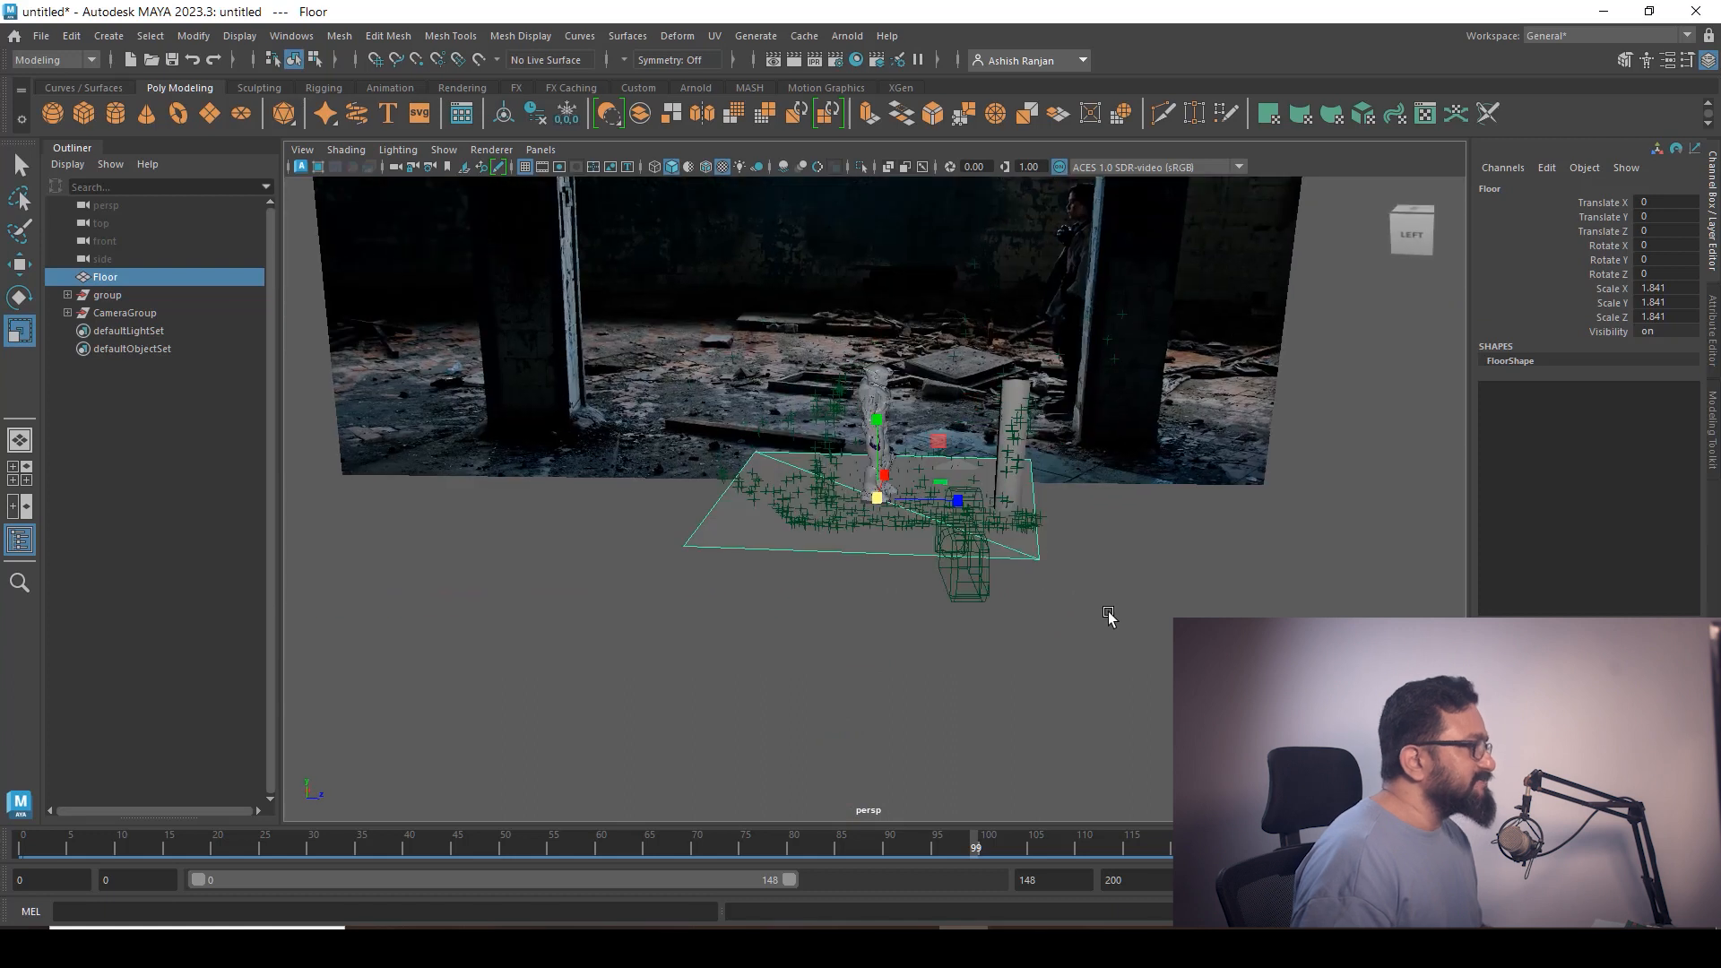
Add an Arnold Skydome Light to the scene
click(848, 37)
mouse_move(862, 116)
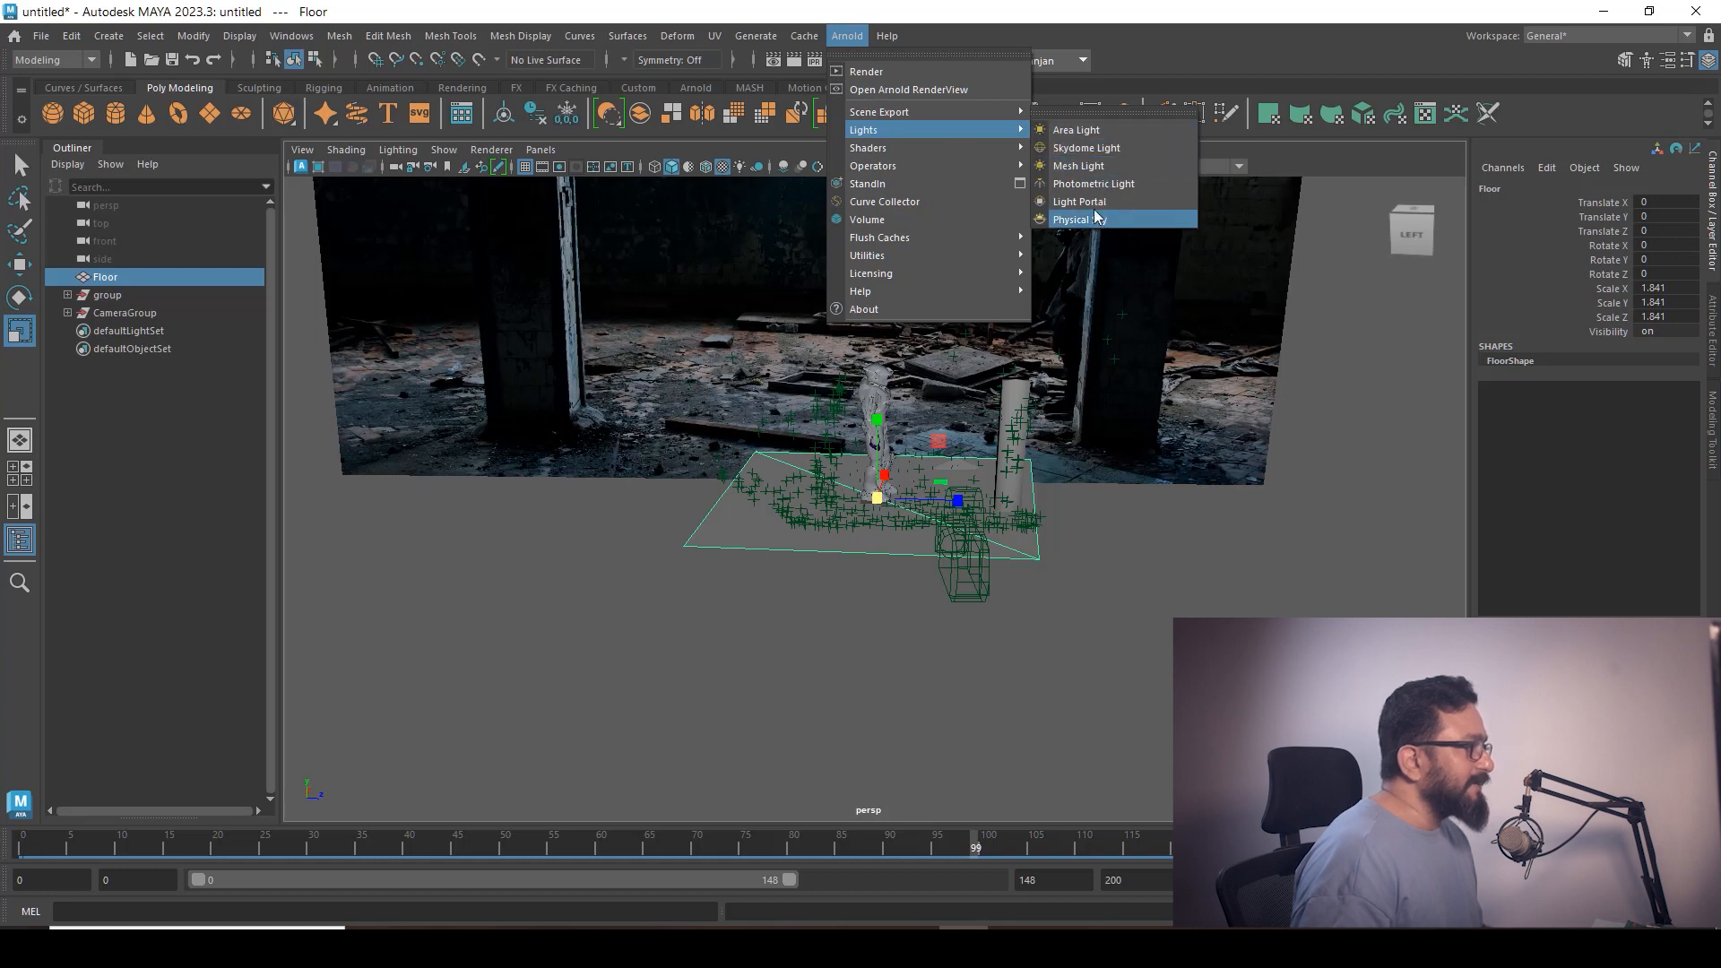
click(1085, 148)
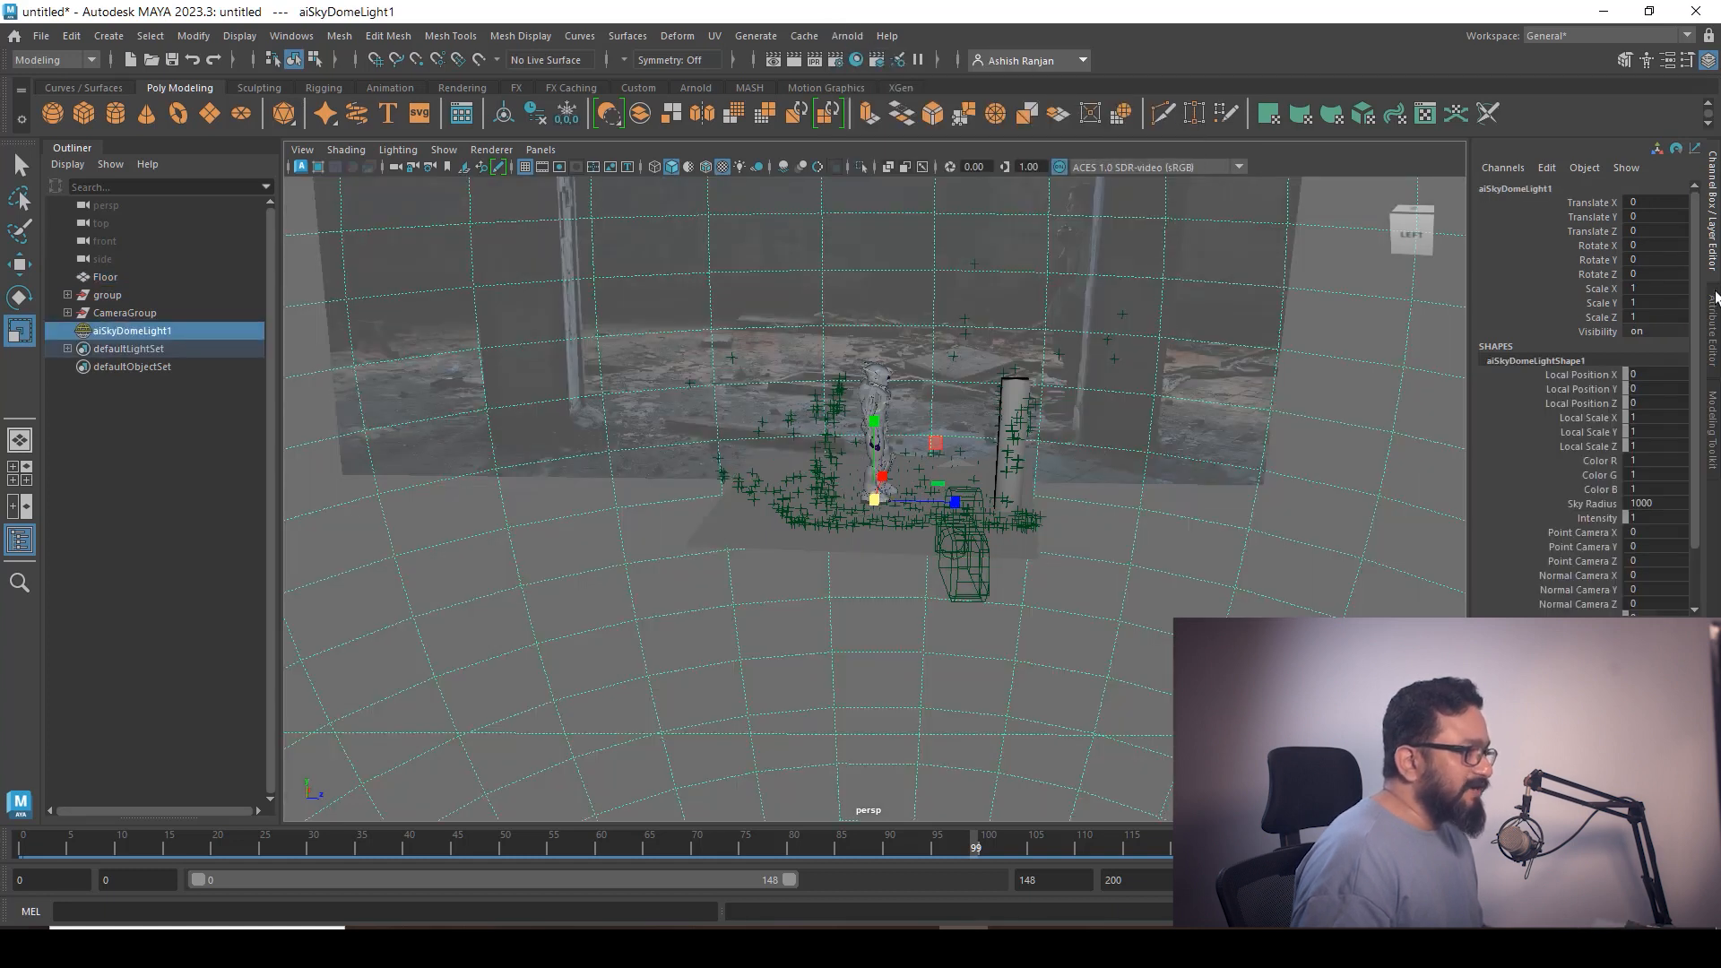
Connect a File texture to the skydome light's Color attribute
click(1712, 358)
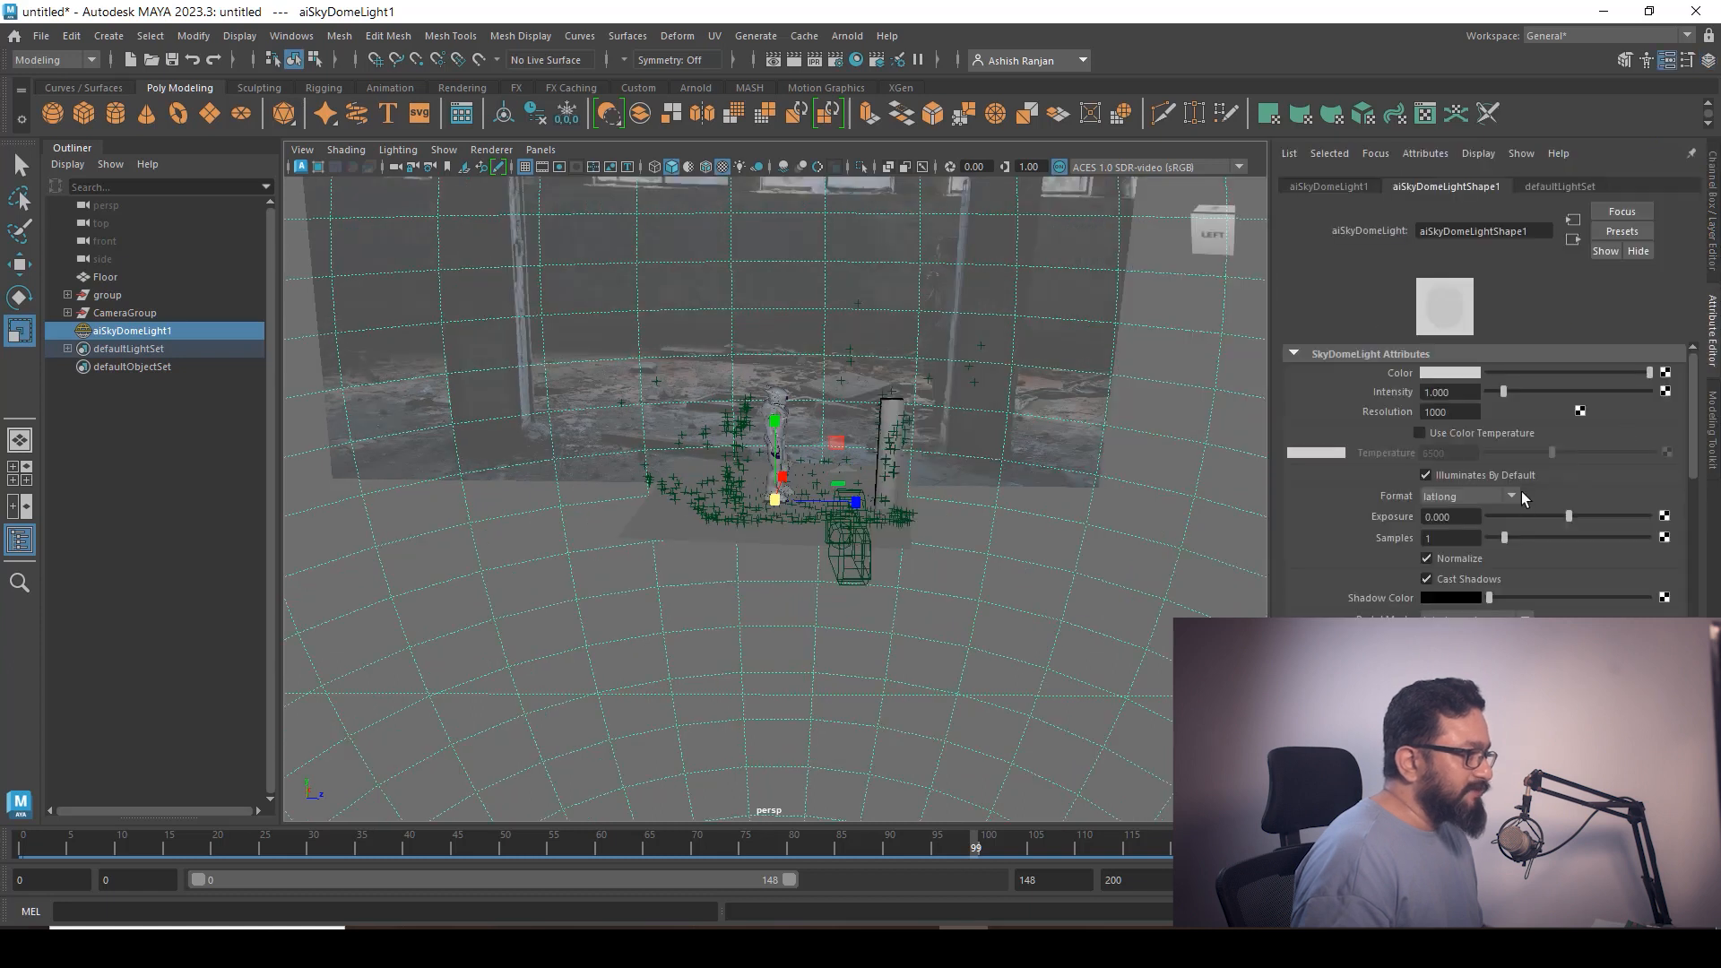
click(1664, 372)
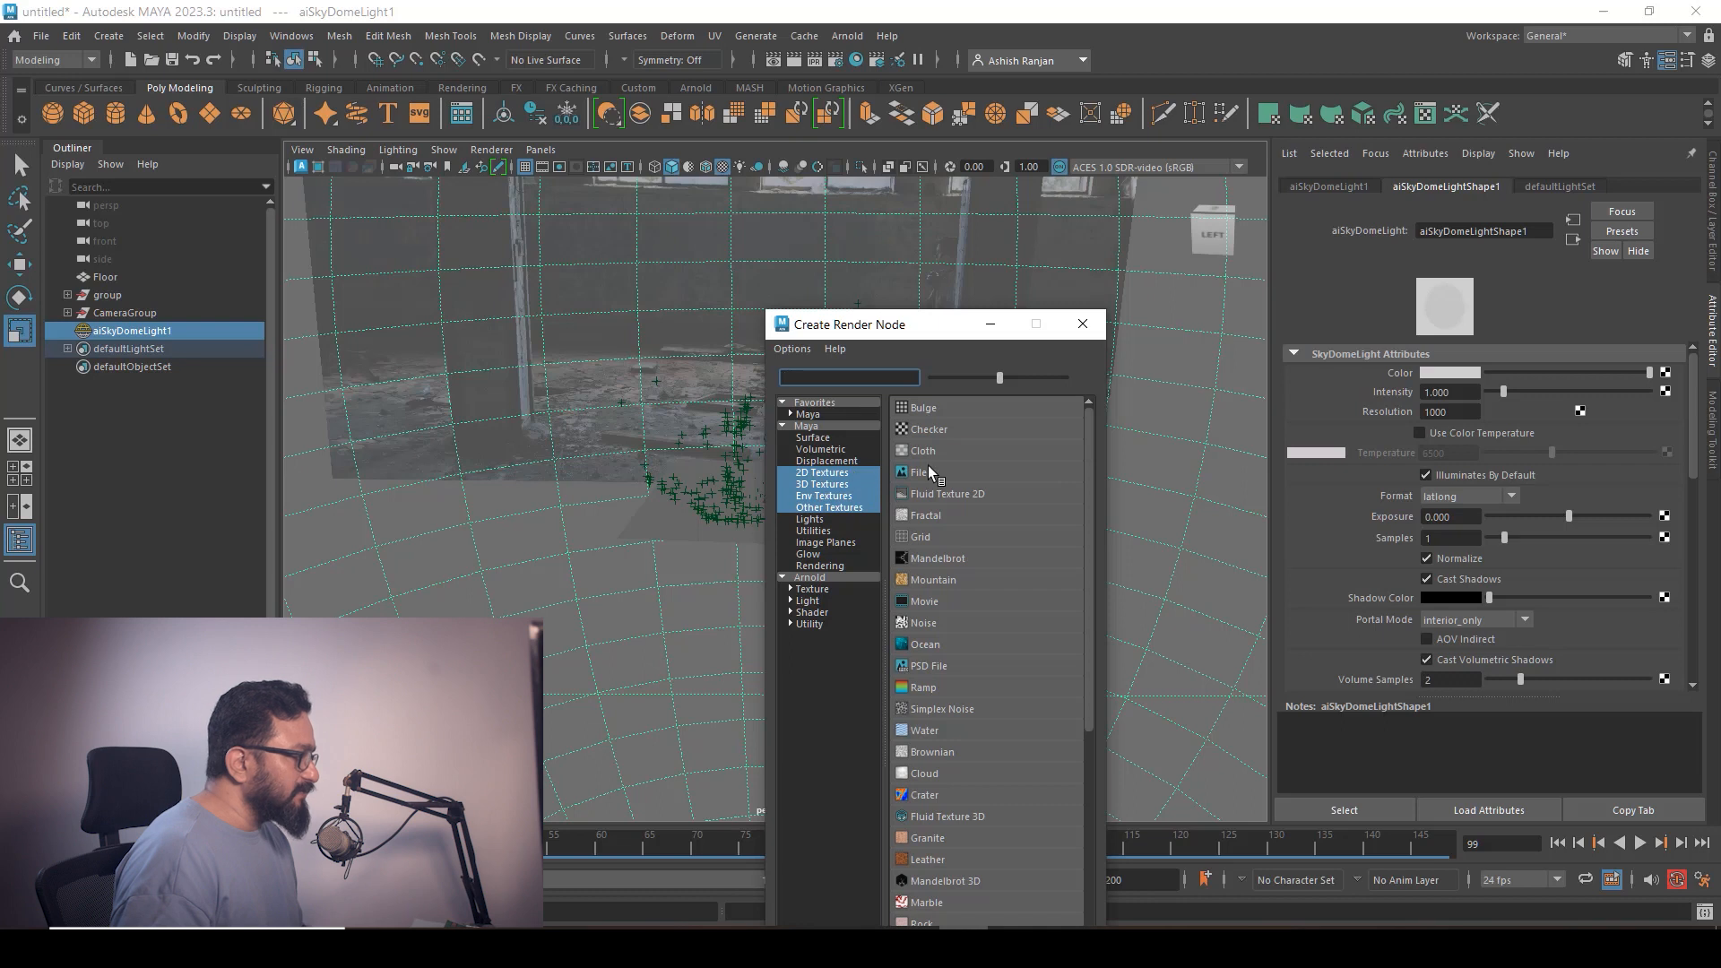
click(919, 472)
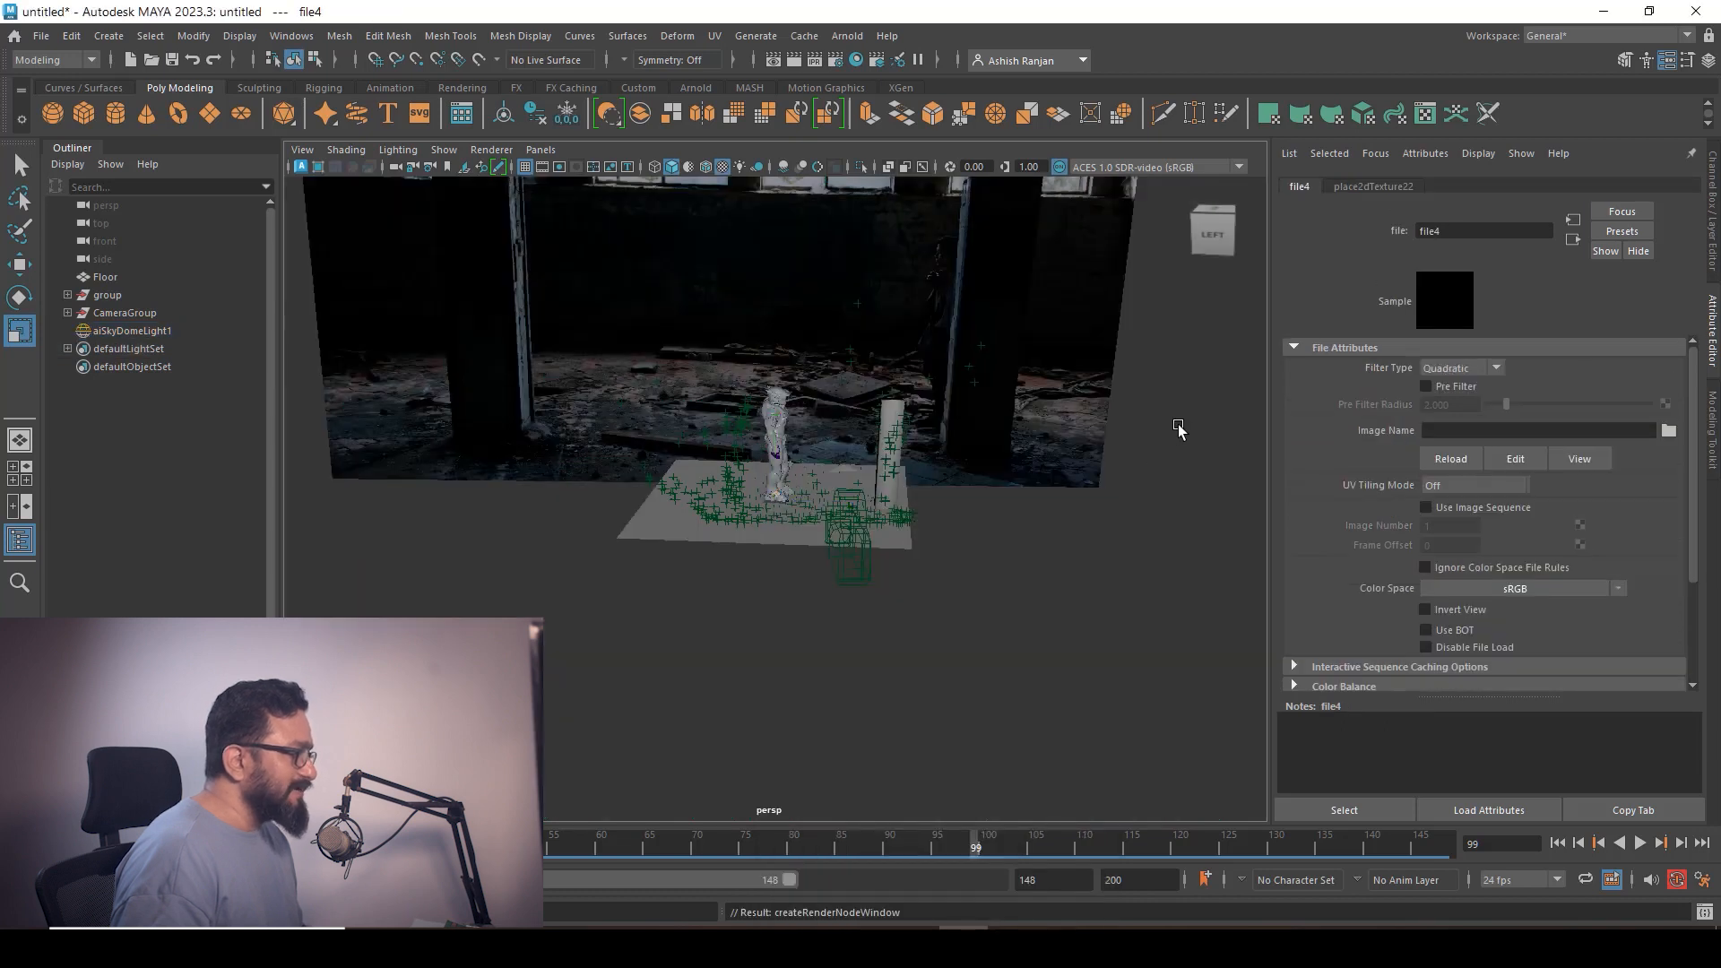
click(1663, 377)
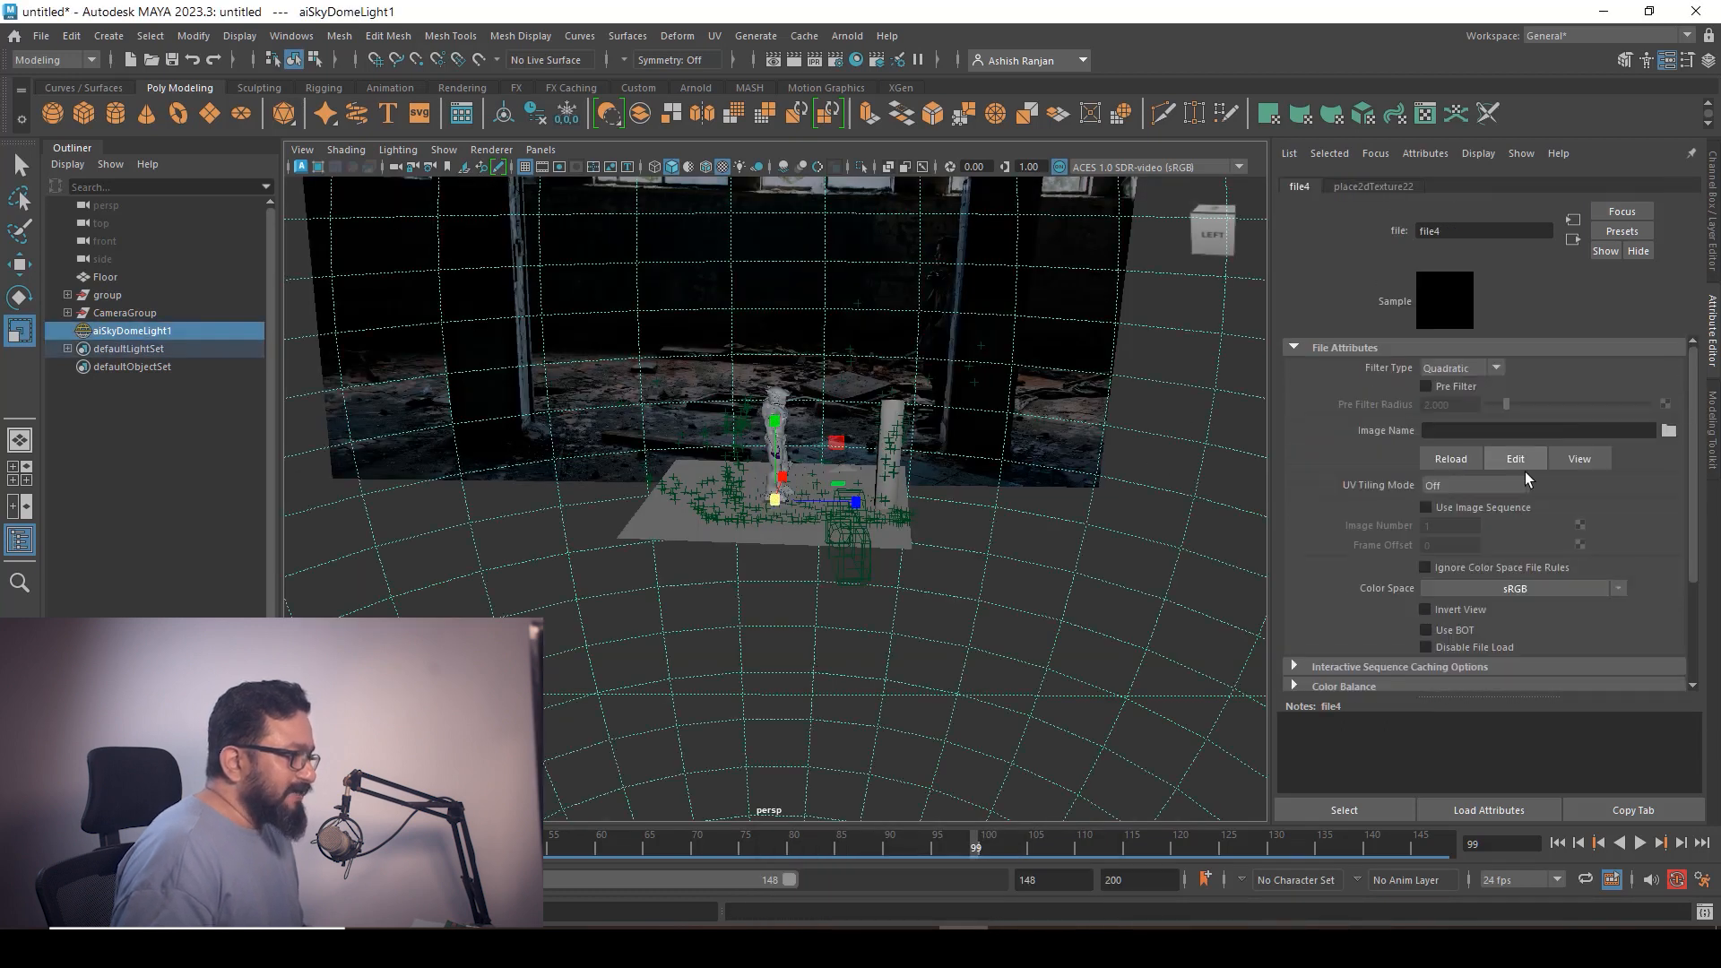
Load burnt_warehouse_4k.exr from the sourceimages folder as the image of the skydome's file texture
click(1669, 432)
scroll(829, 387, up, 1)
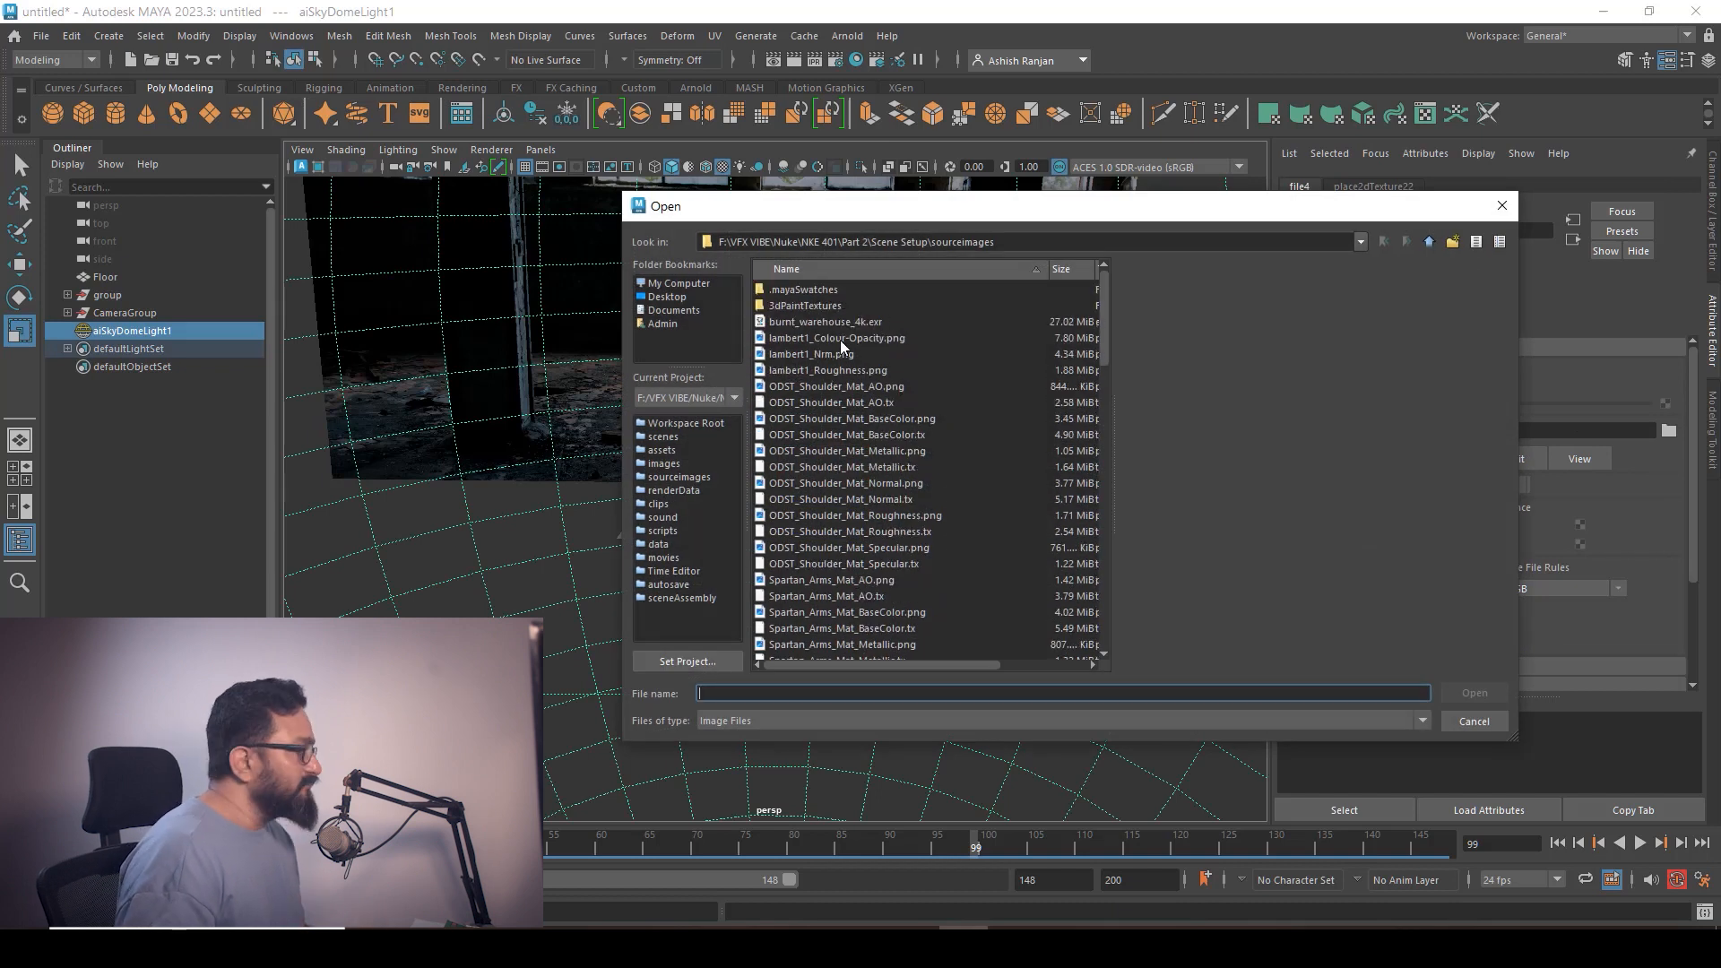
click(818, 323)
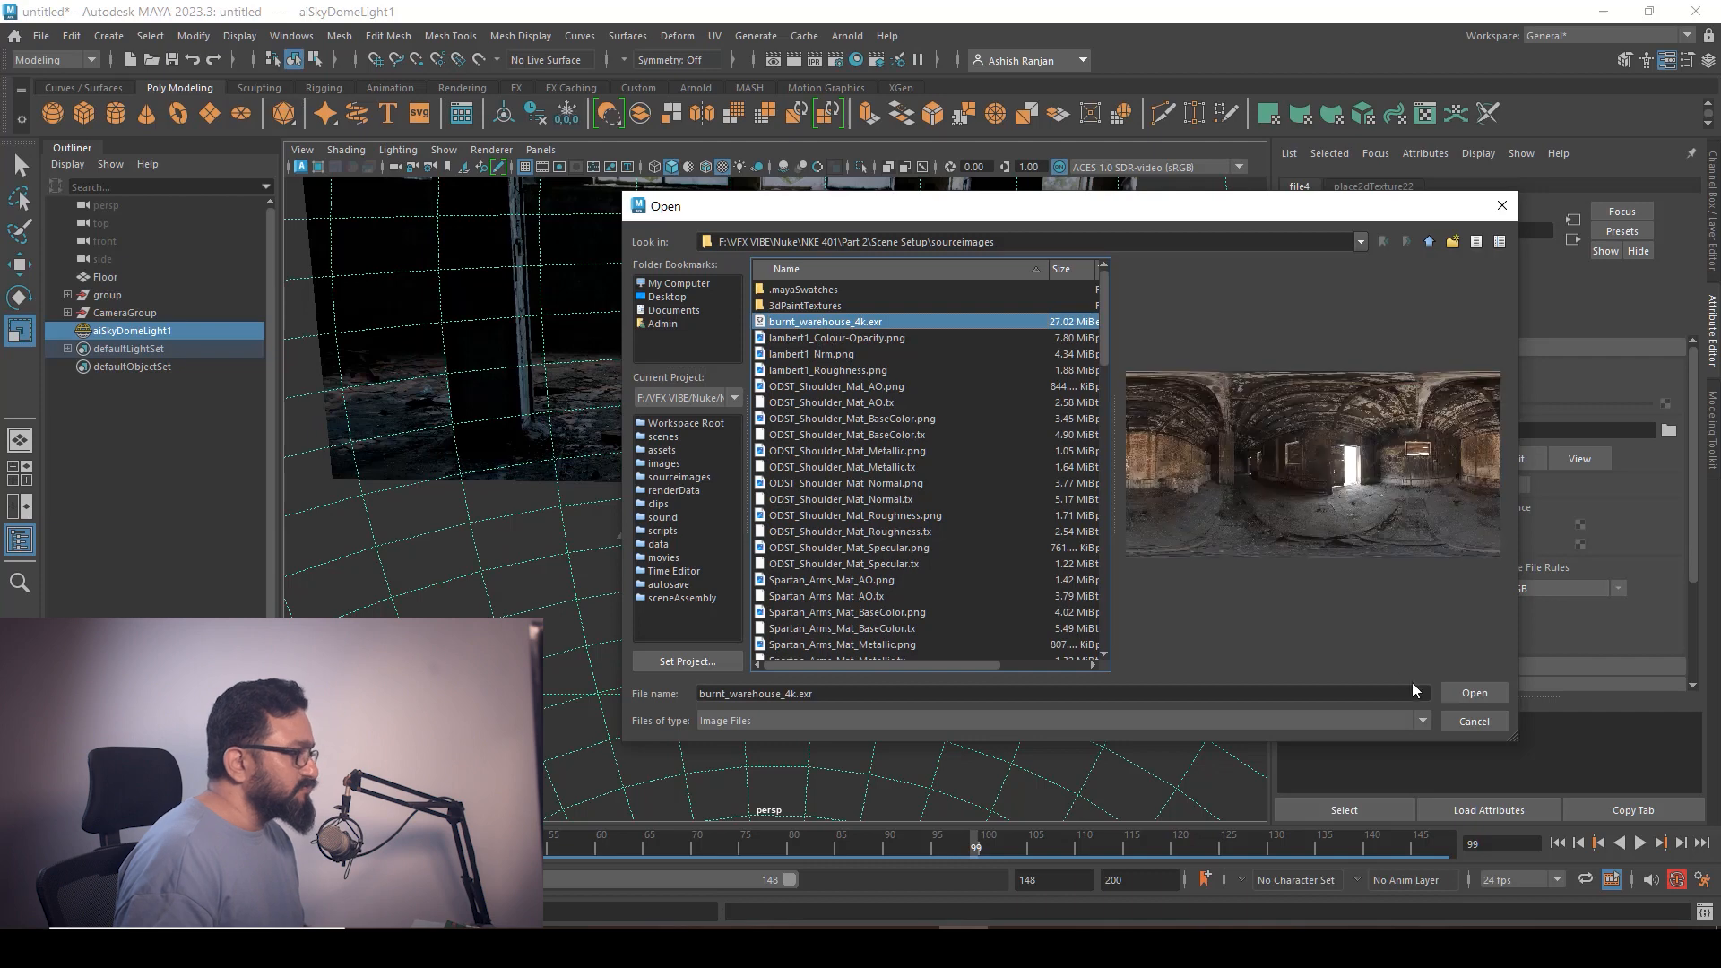
click(1468, 695)
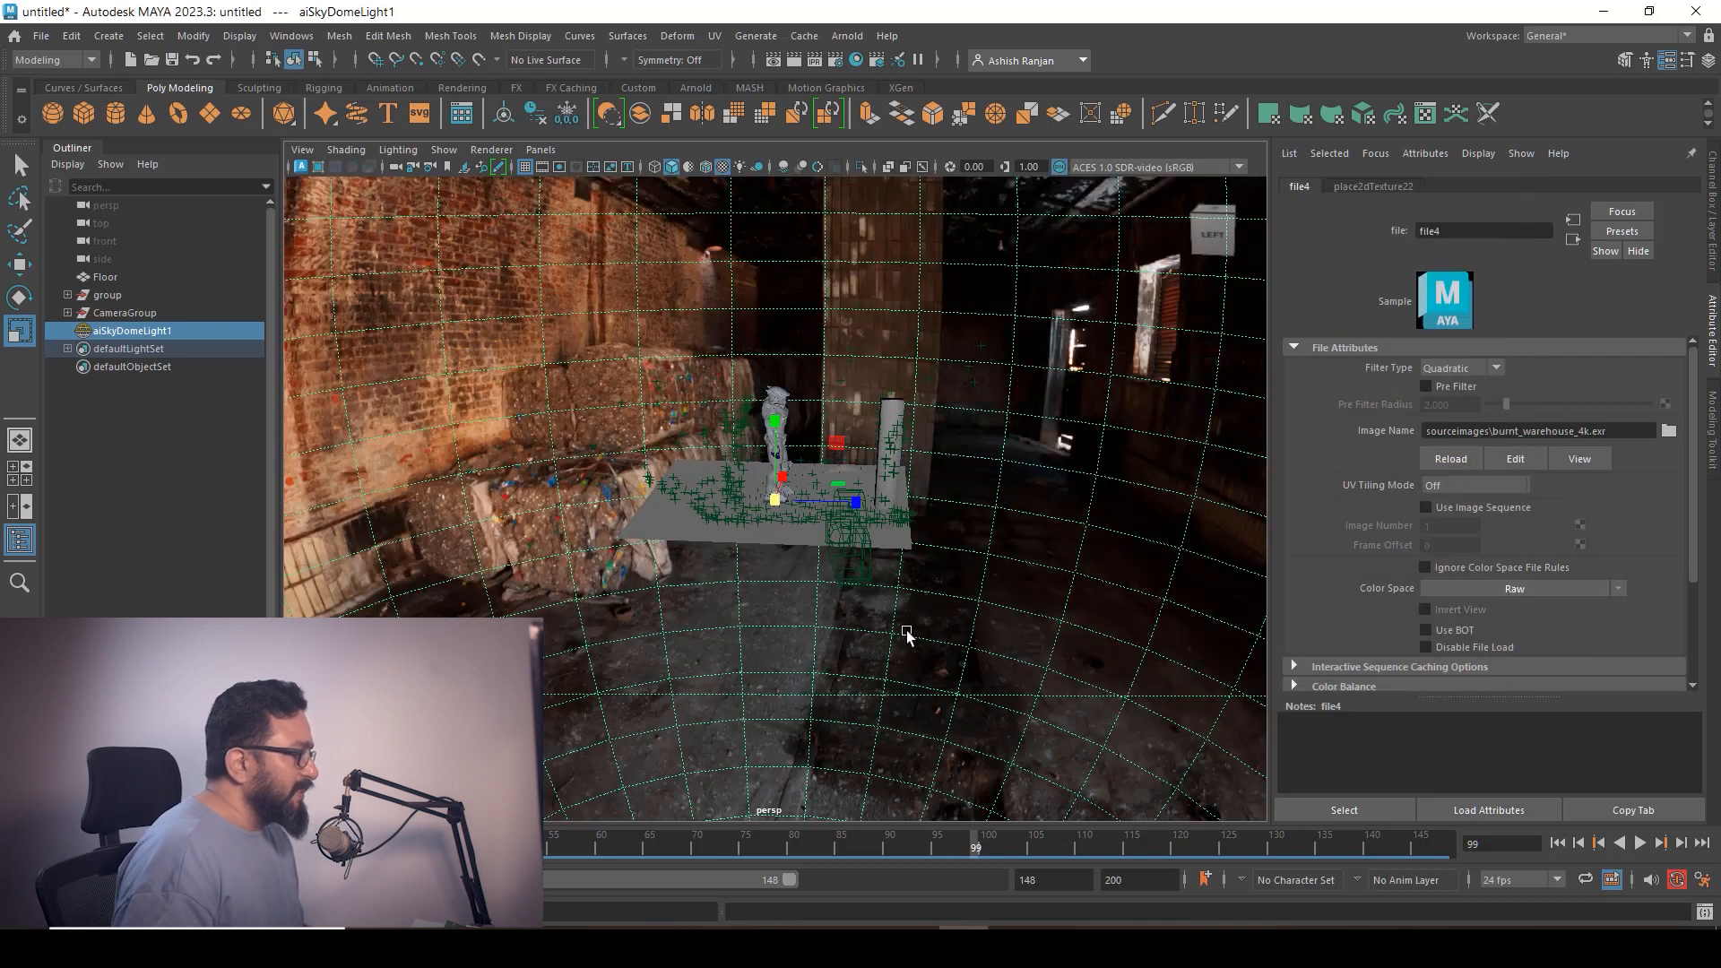
Scale the skydome light up uniformly until the dome encloses the footage image plane
alt+drag(1031, 641, 952, 345)
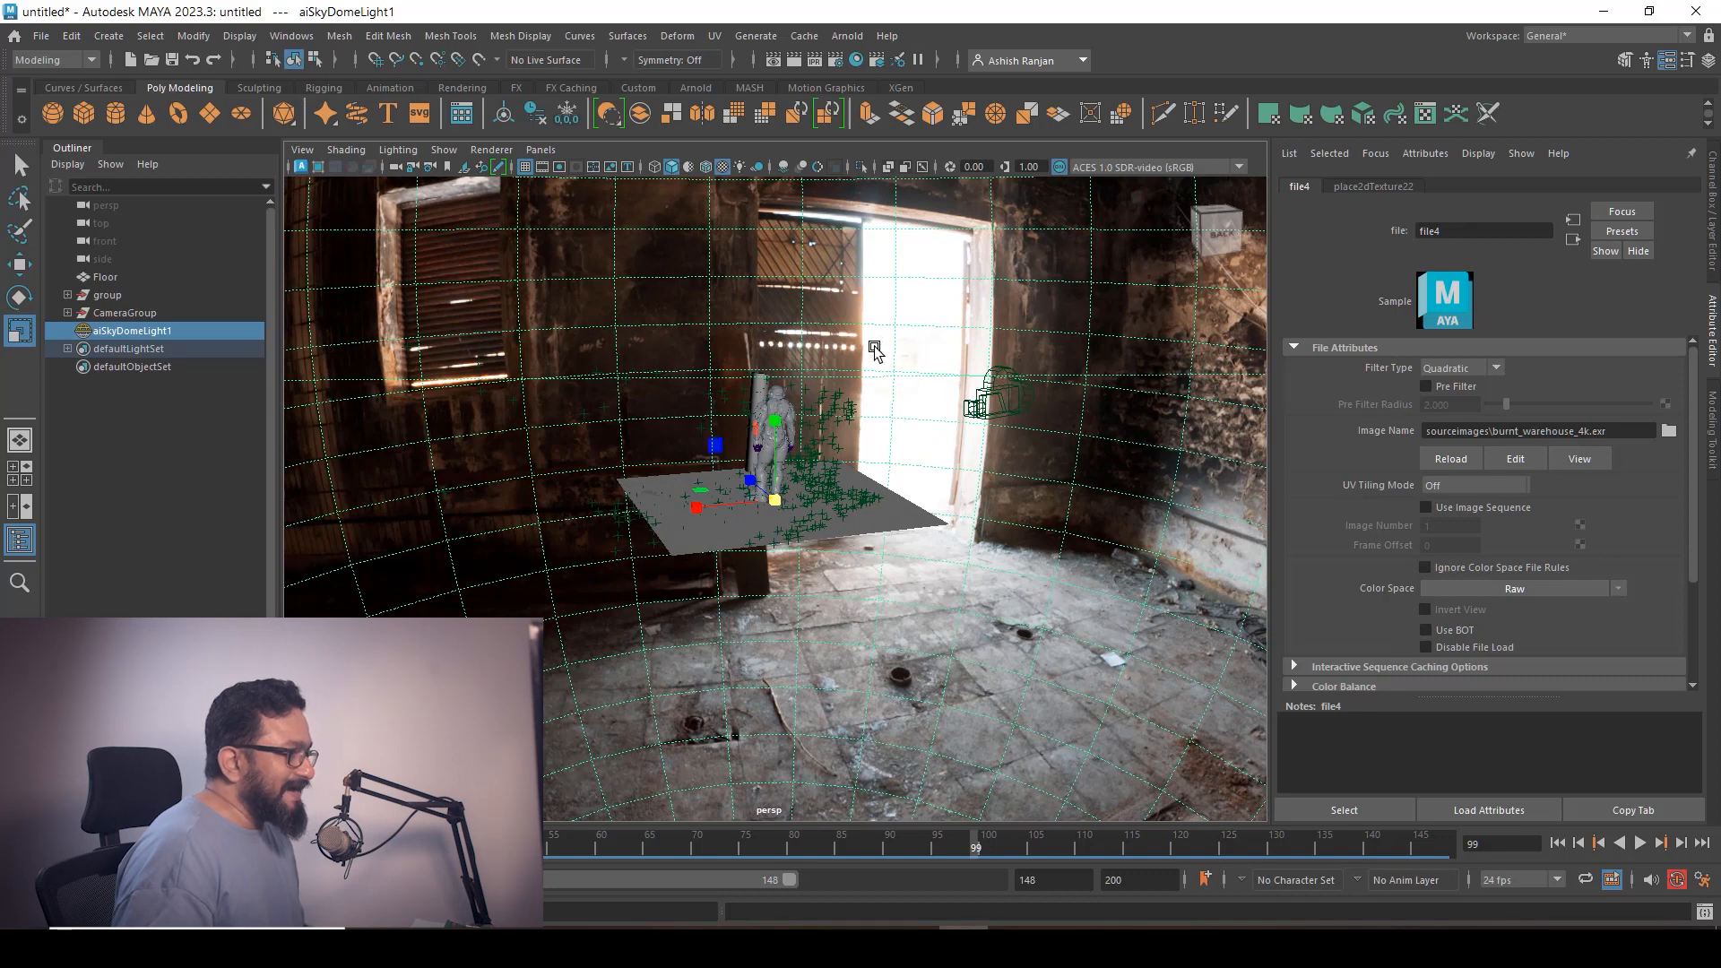
alt+drag(968, 651, 735, 687)
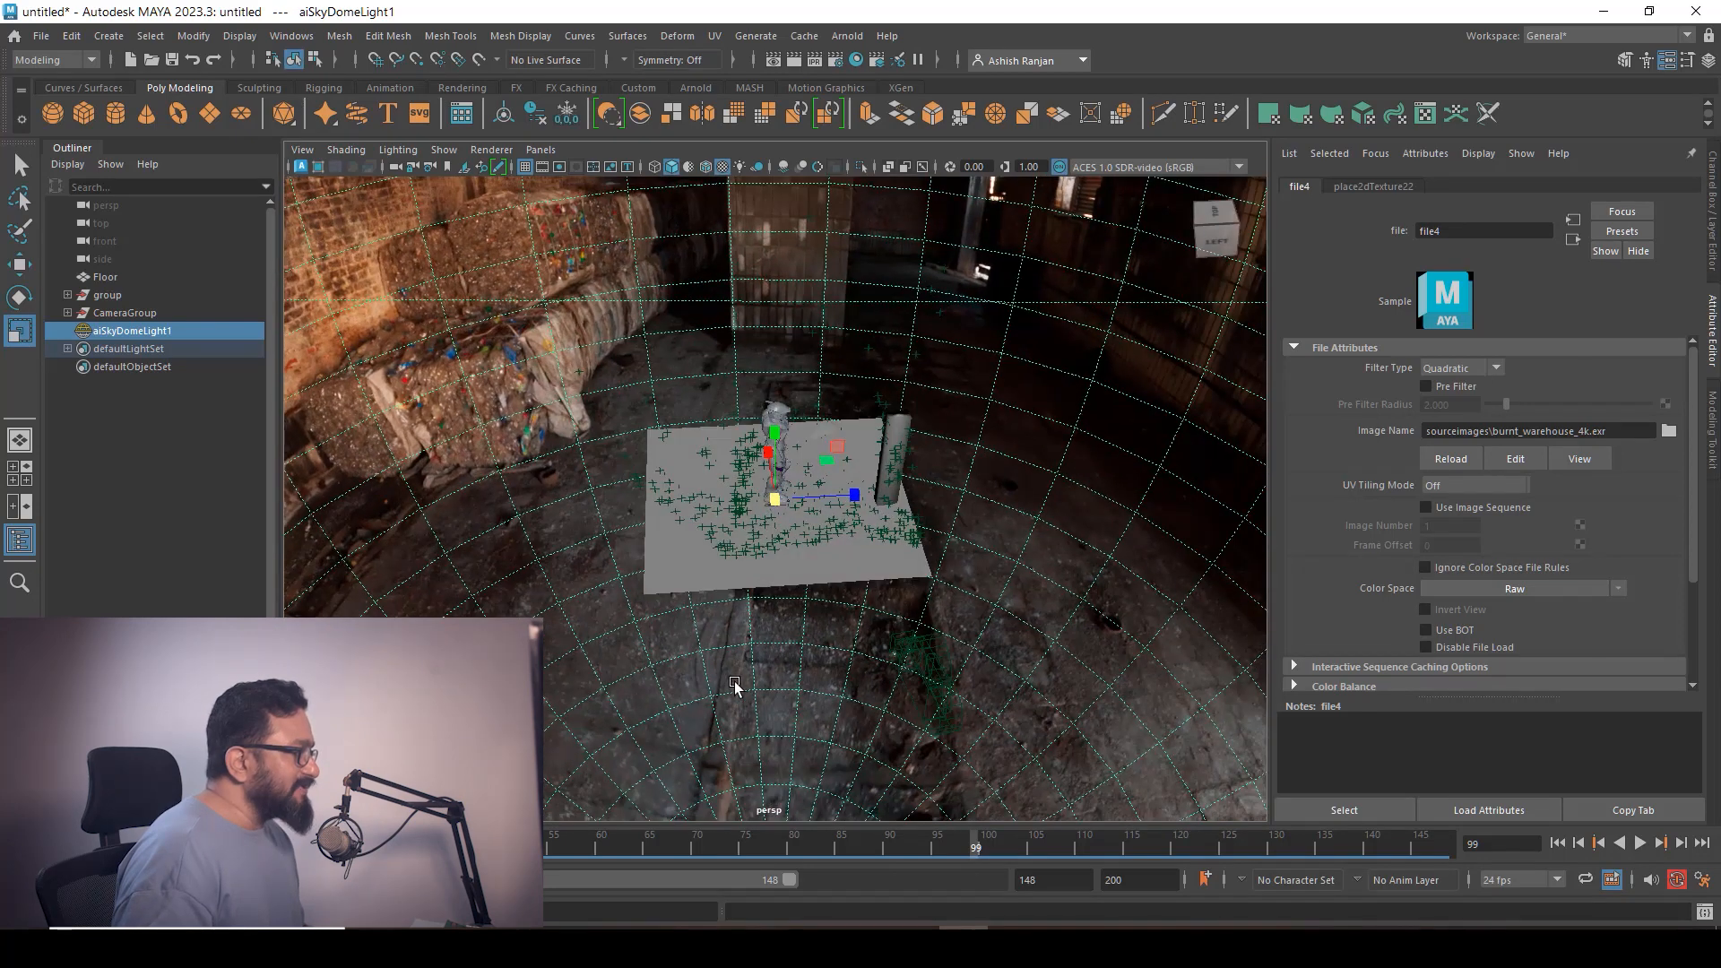
scroll(830, 604, down, 8)
alt+drag(907, 639, 839, 634)
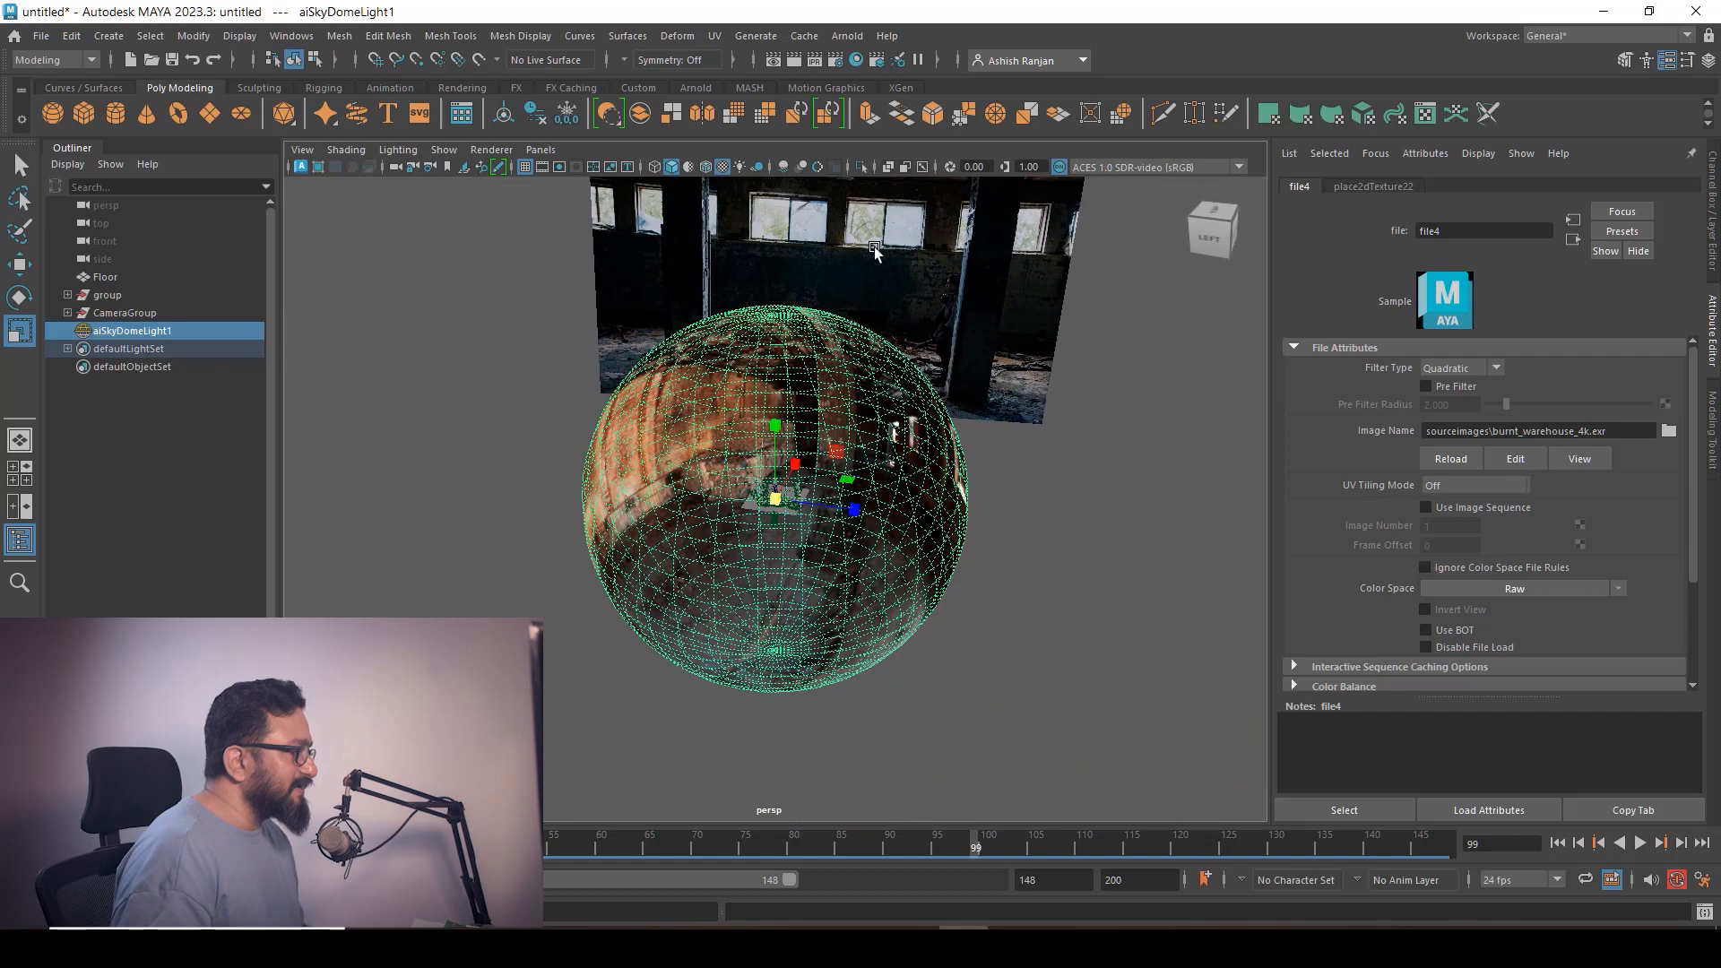
click(824, 518)
drag(781, 505, 1604, 237)
key(f)
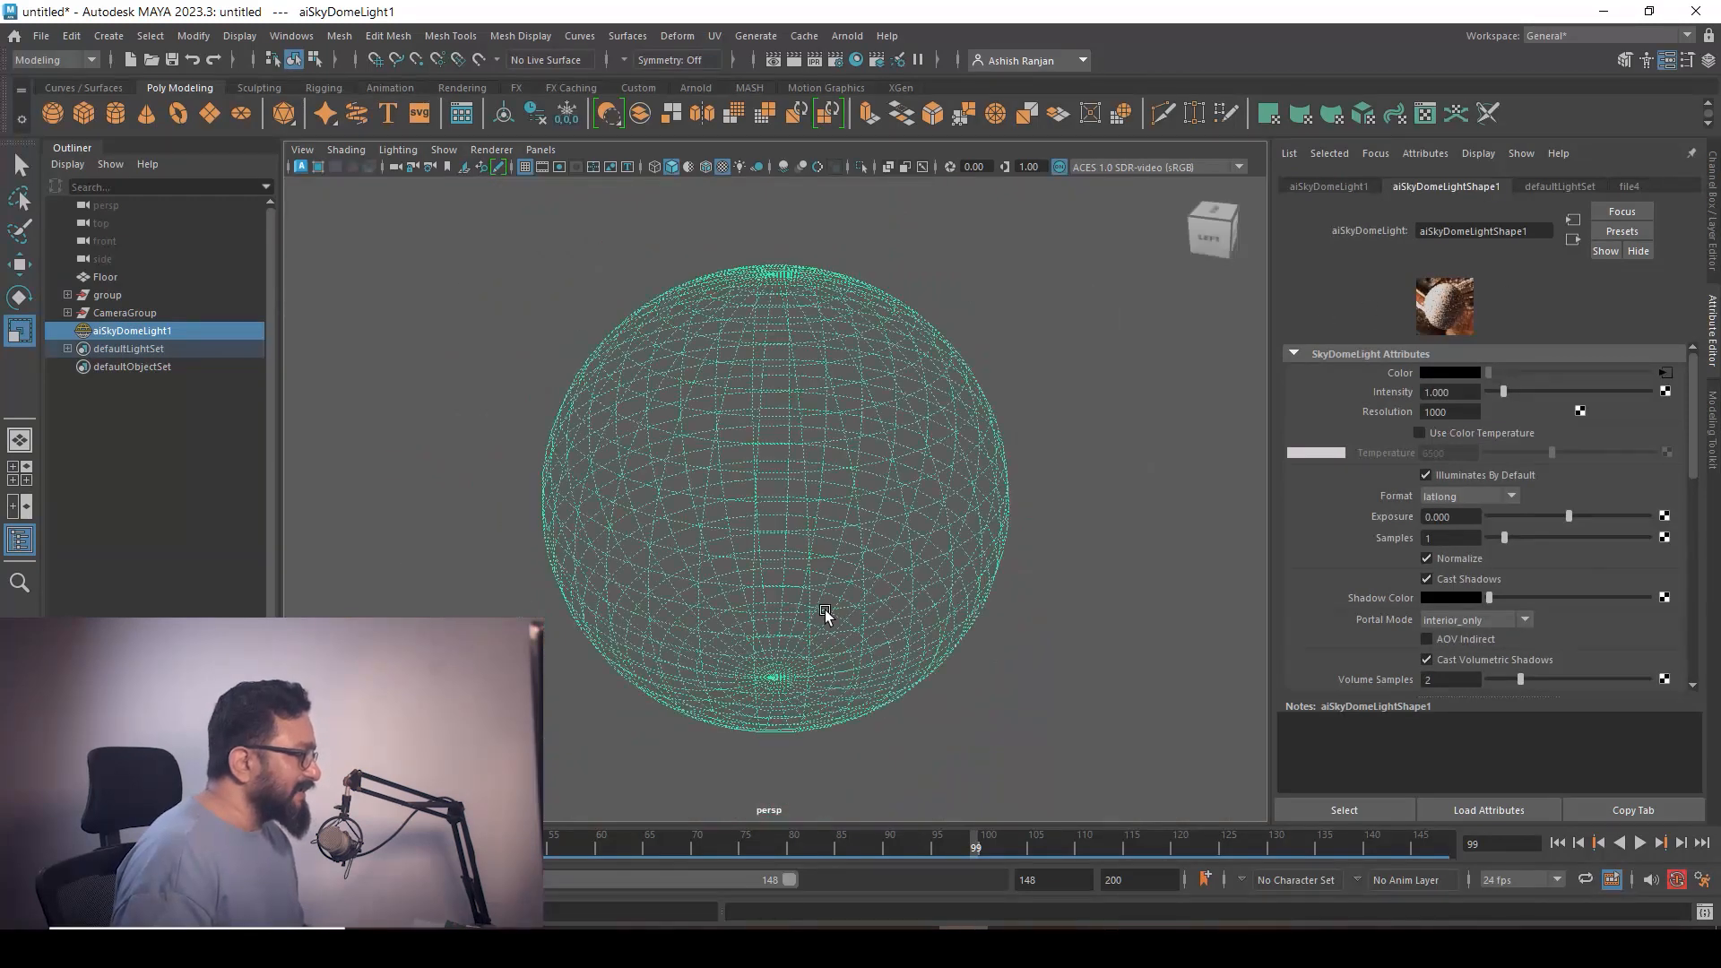
scroll(807, 594, up, 10)
alt+drag(947, 550, 811, 596)
Look through Camera1 and rotate the skydome light about its vertical axis
click(540, 150)
mouse_move(594, 167)
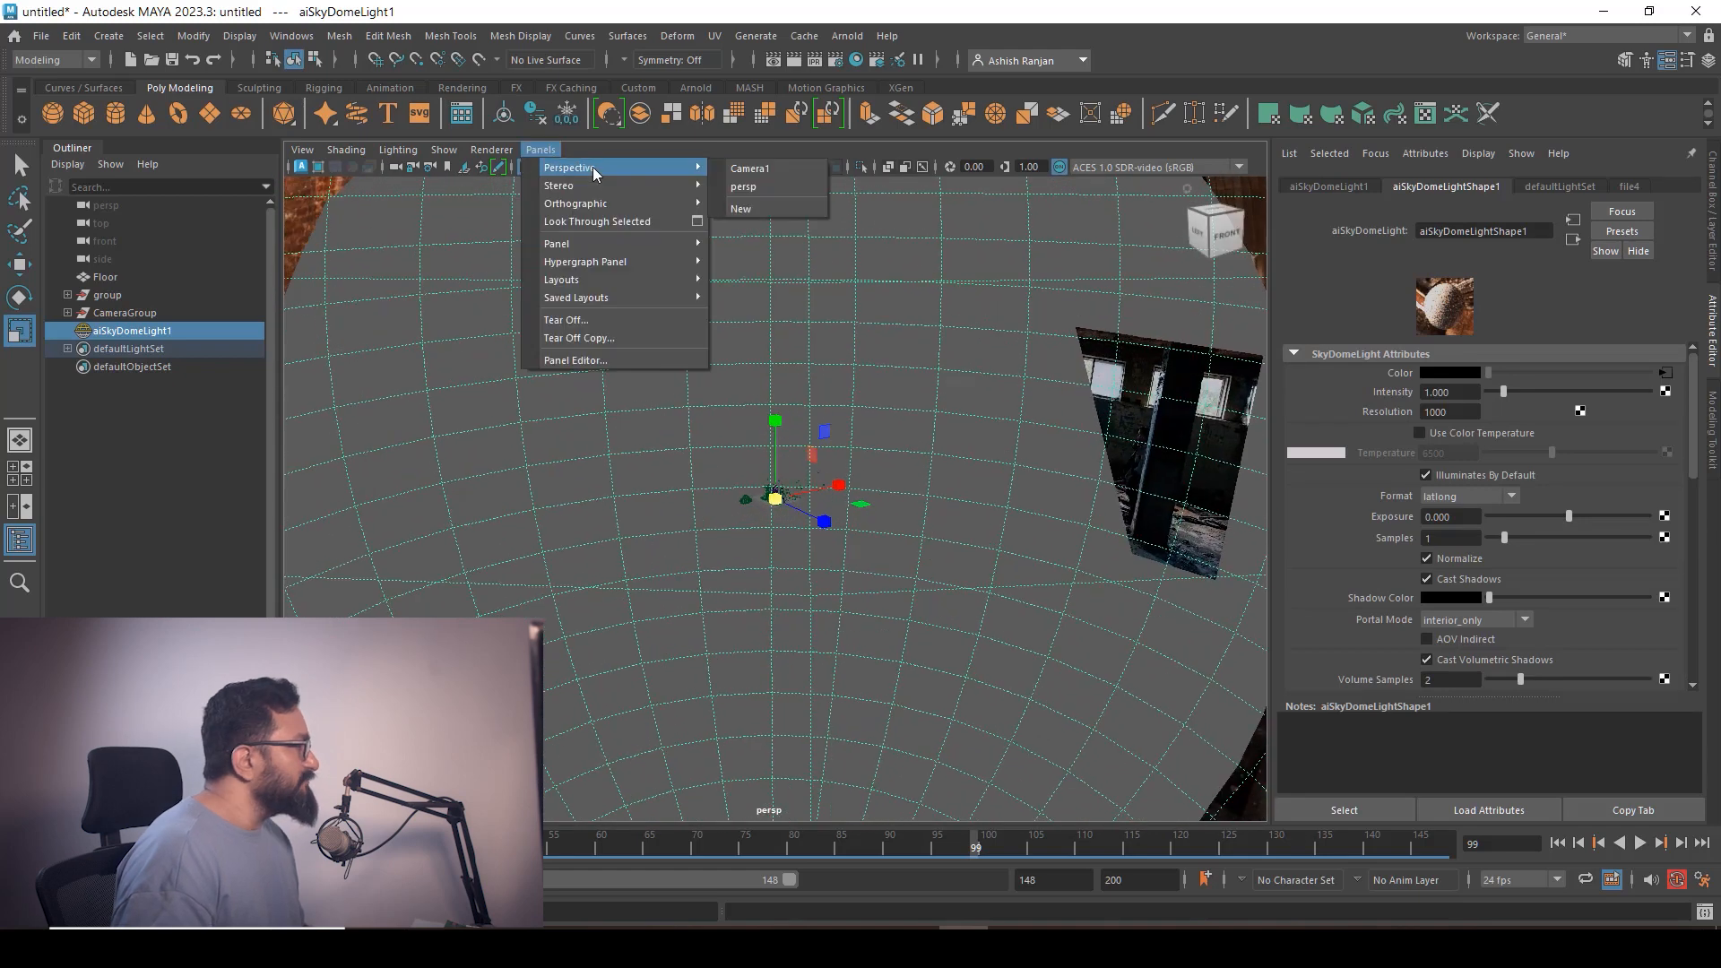
click(744, 168)
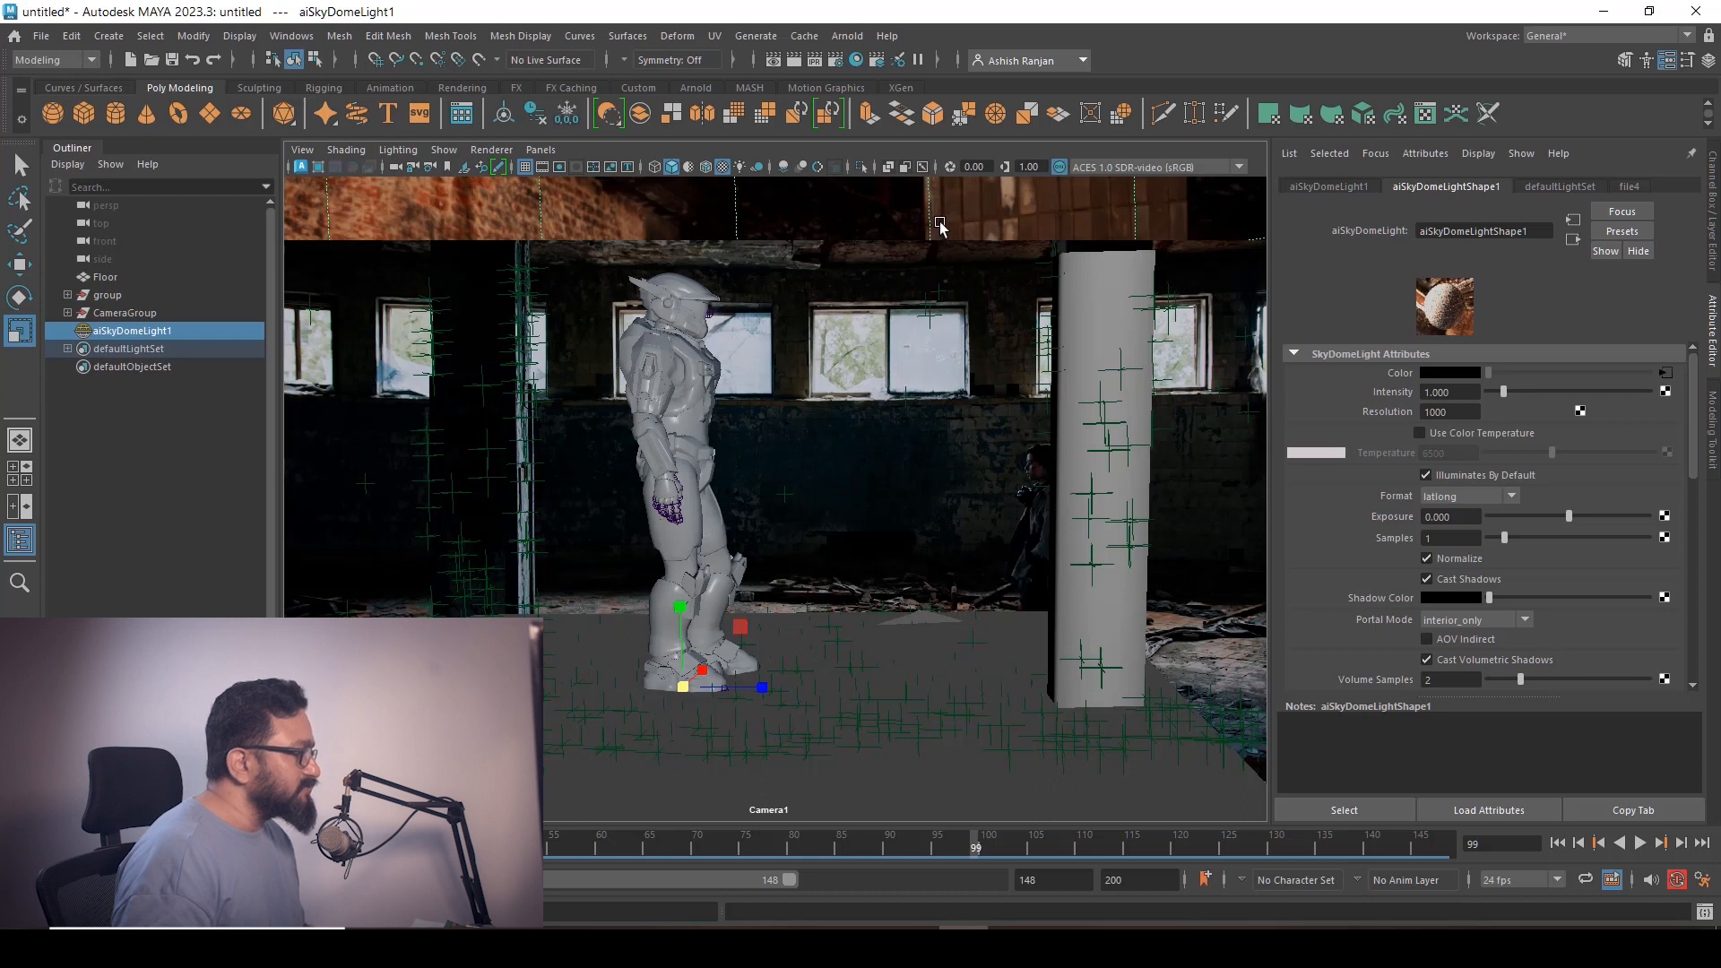
key(e)
drag(708, 706, 769, 699)
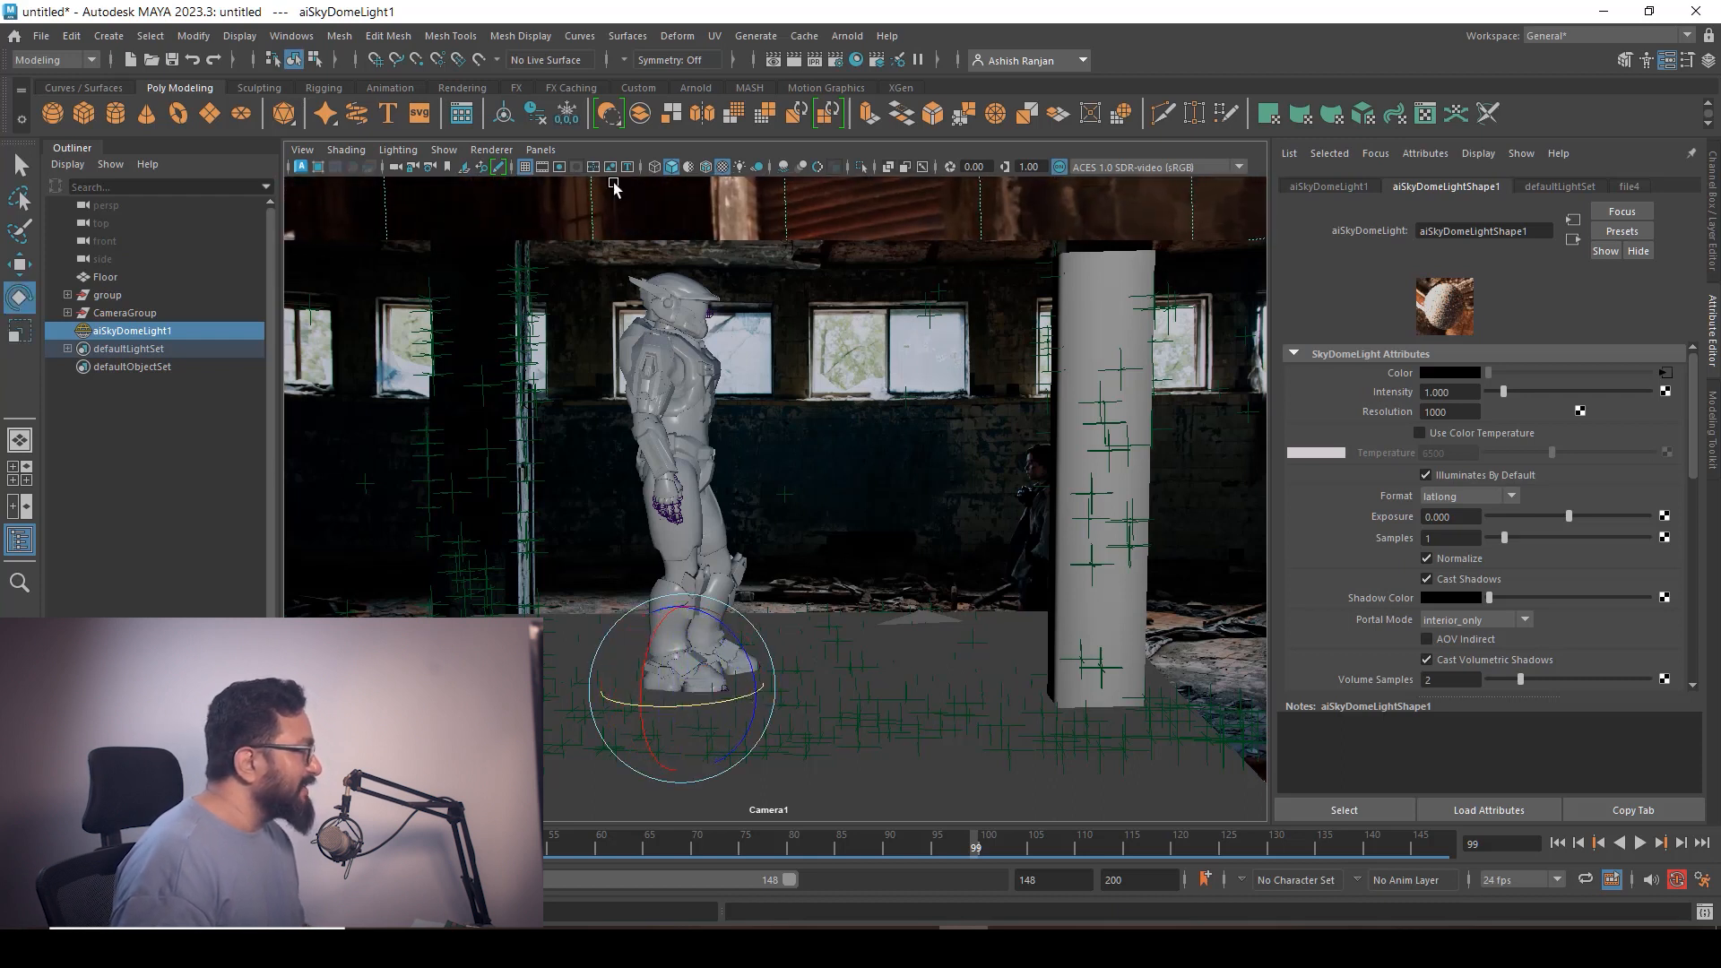
Switch to the persp camera and set its Far Clip Plane to 10000000
click(540, 150)
mouse_move(578, 175)
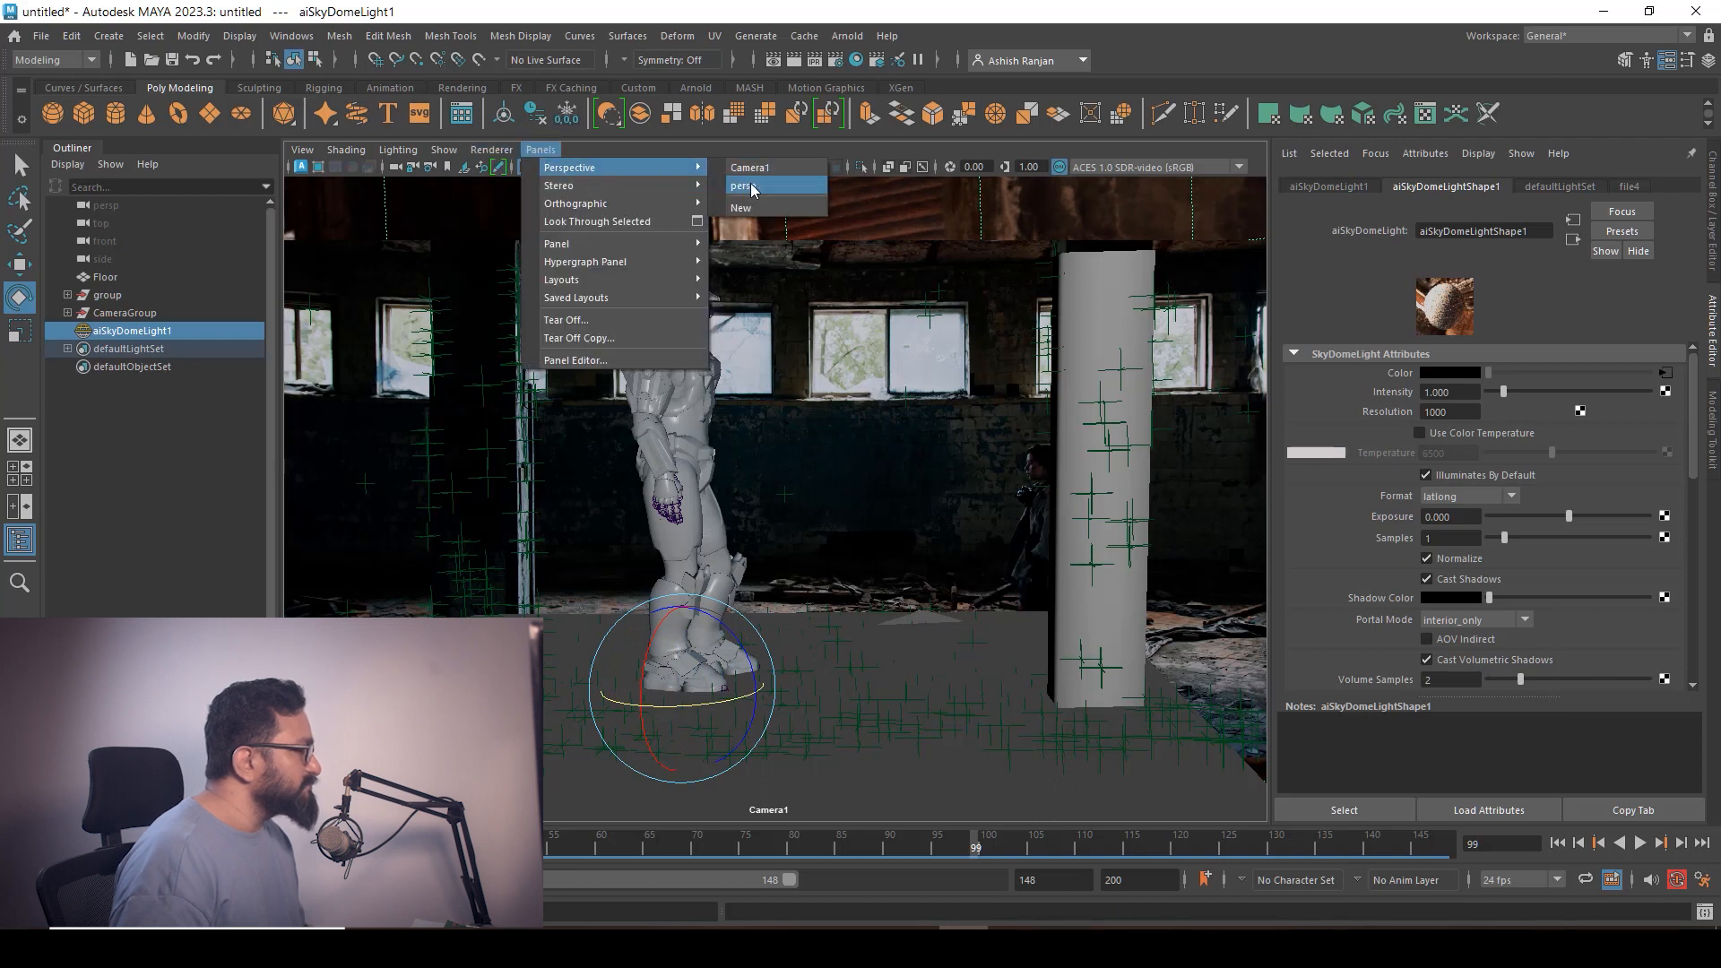
click(753, 167)
alt+drag(1027, 524, 1114, 492)
alt+right_drag(1115, 492, 724, 313)
key(f)
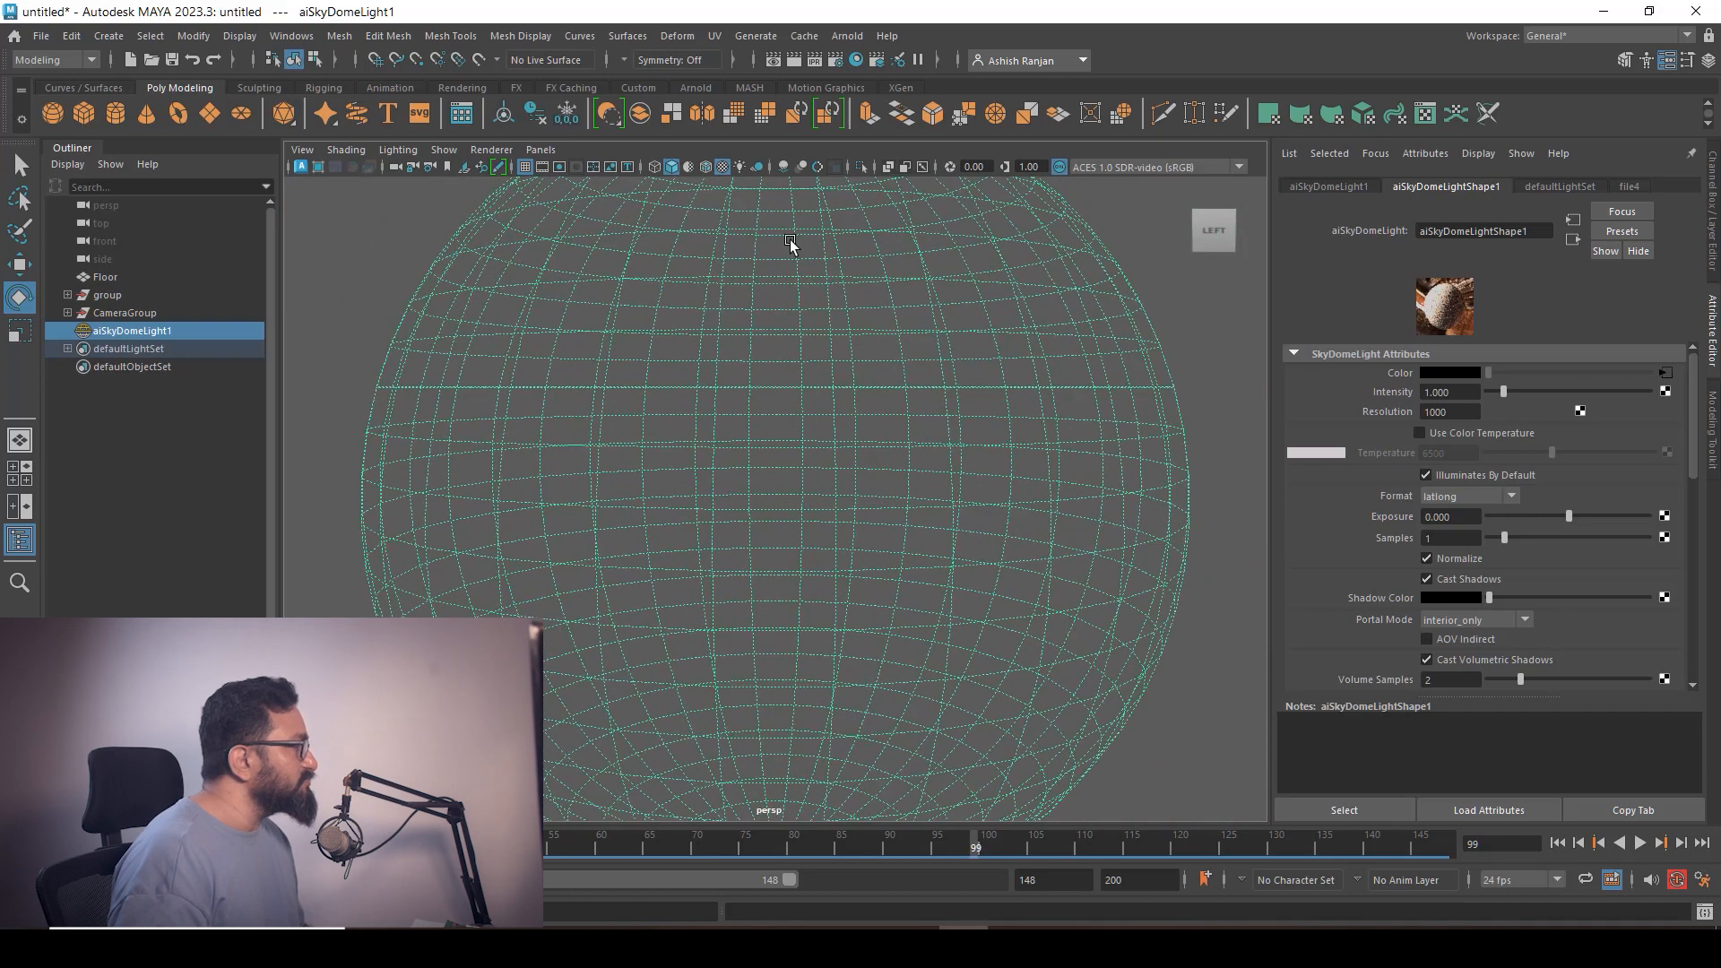
click(302, 149)
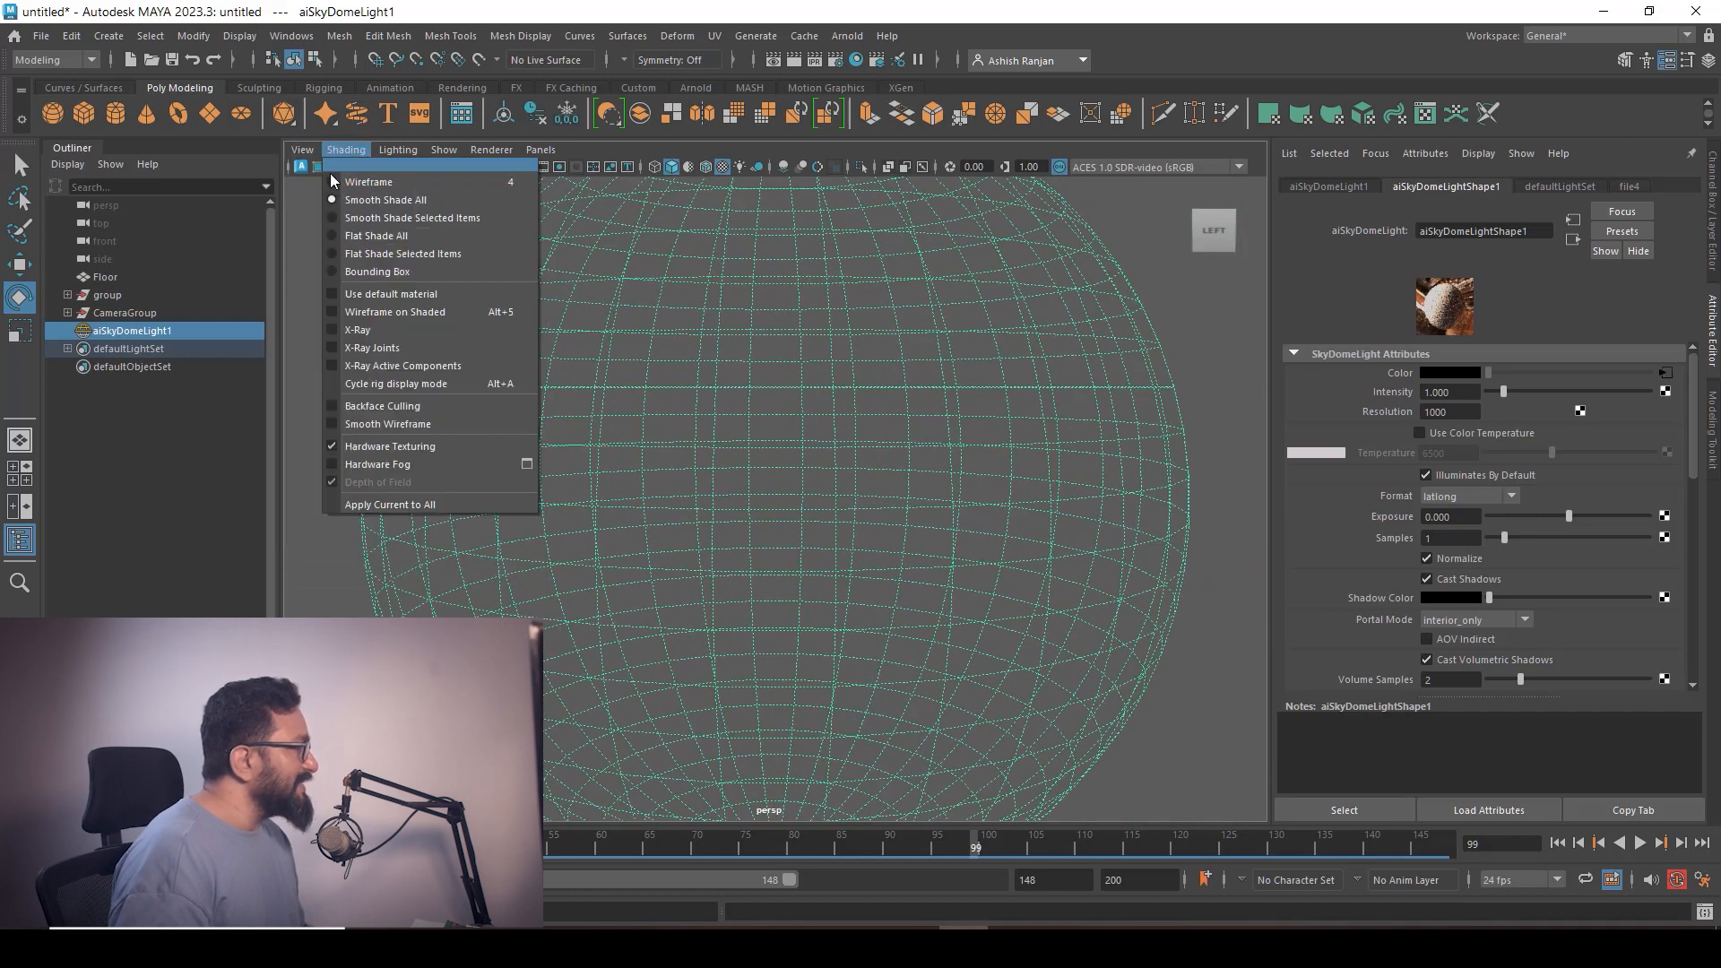
click(330, 189)
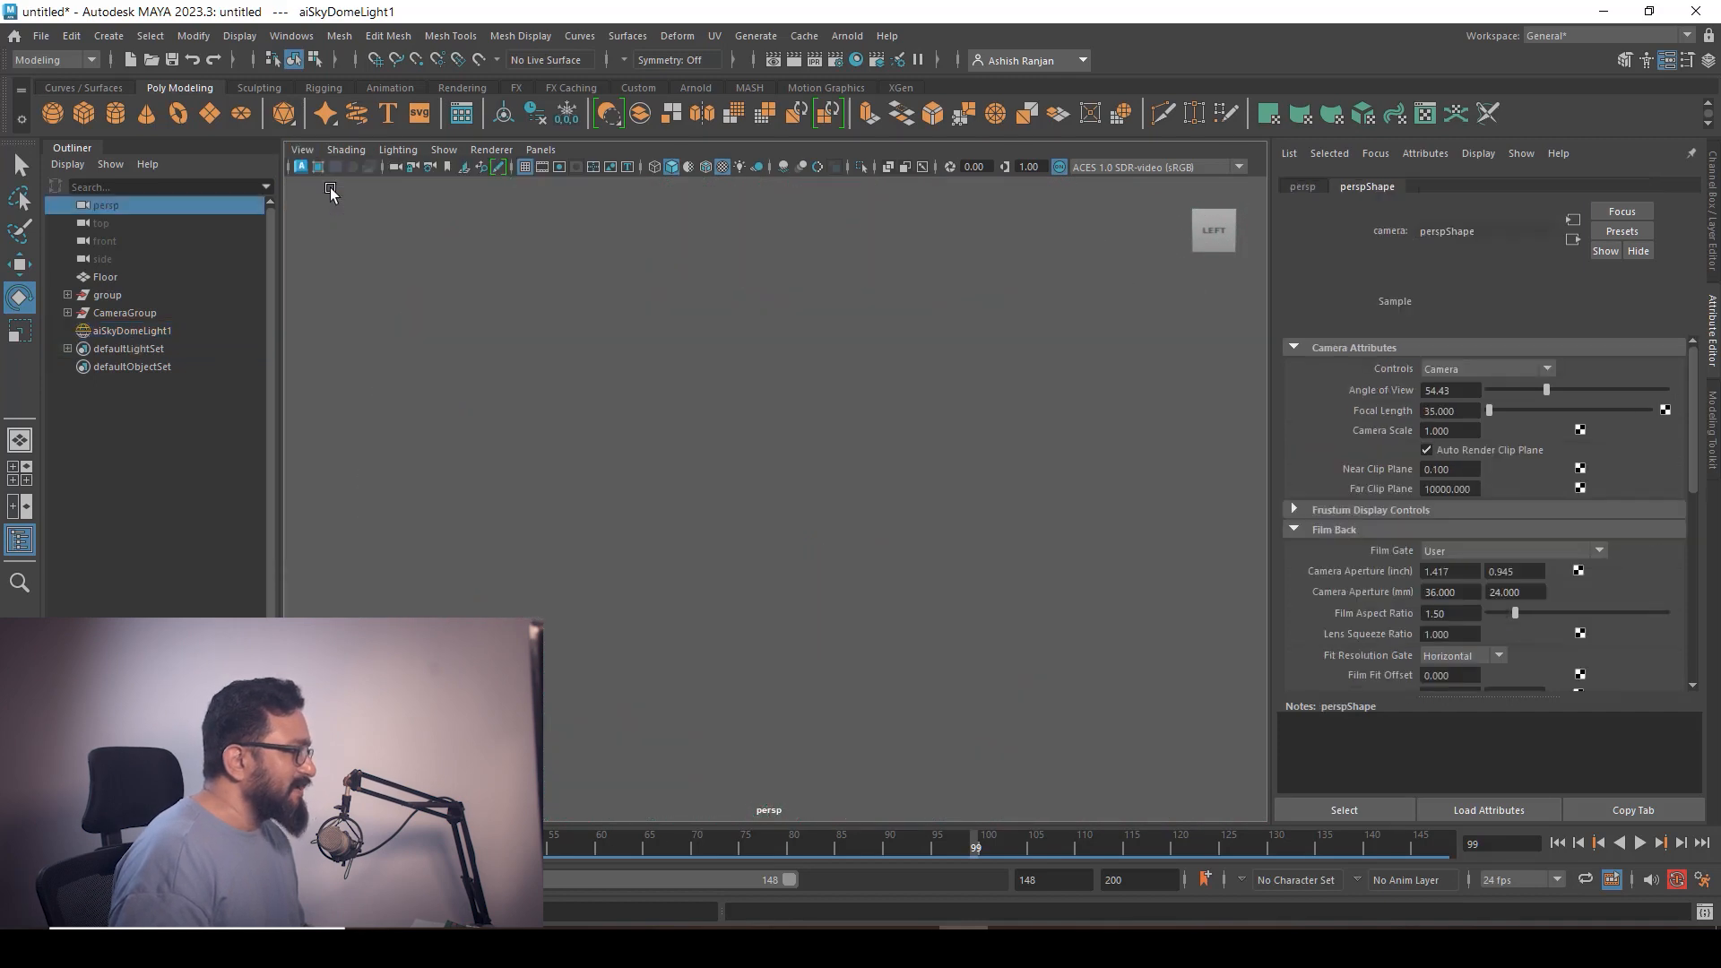
click(1437, 489)
text(000)
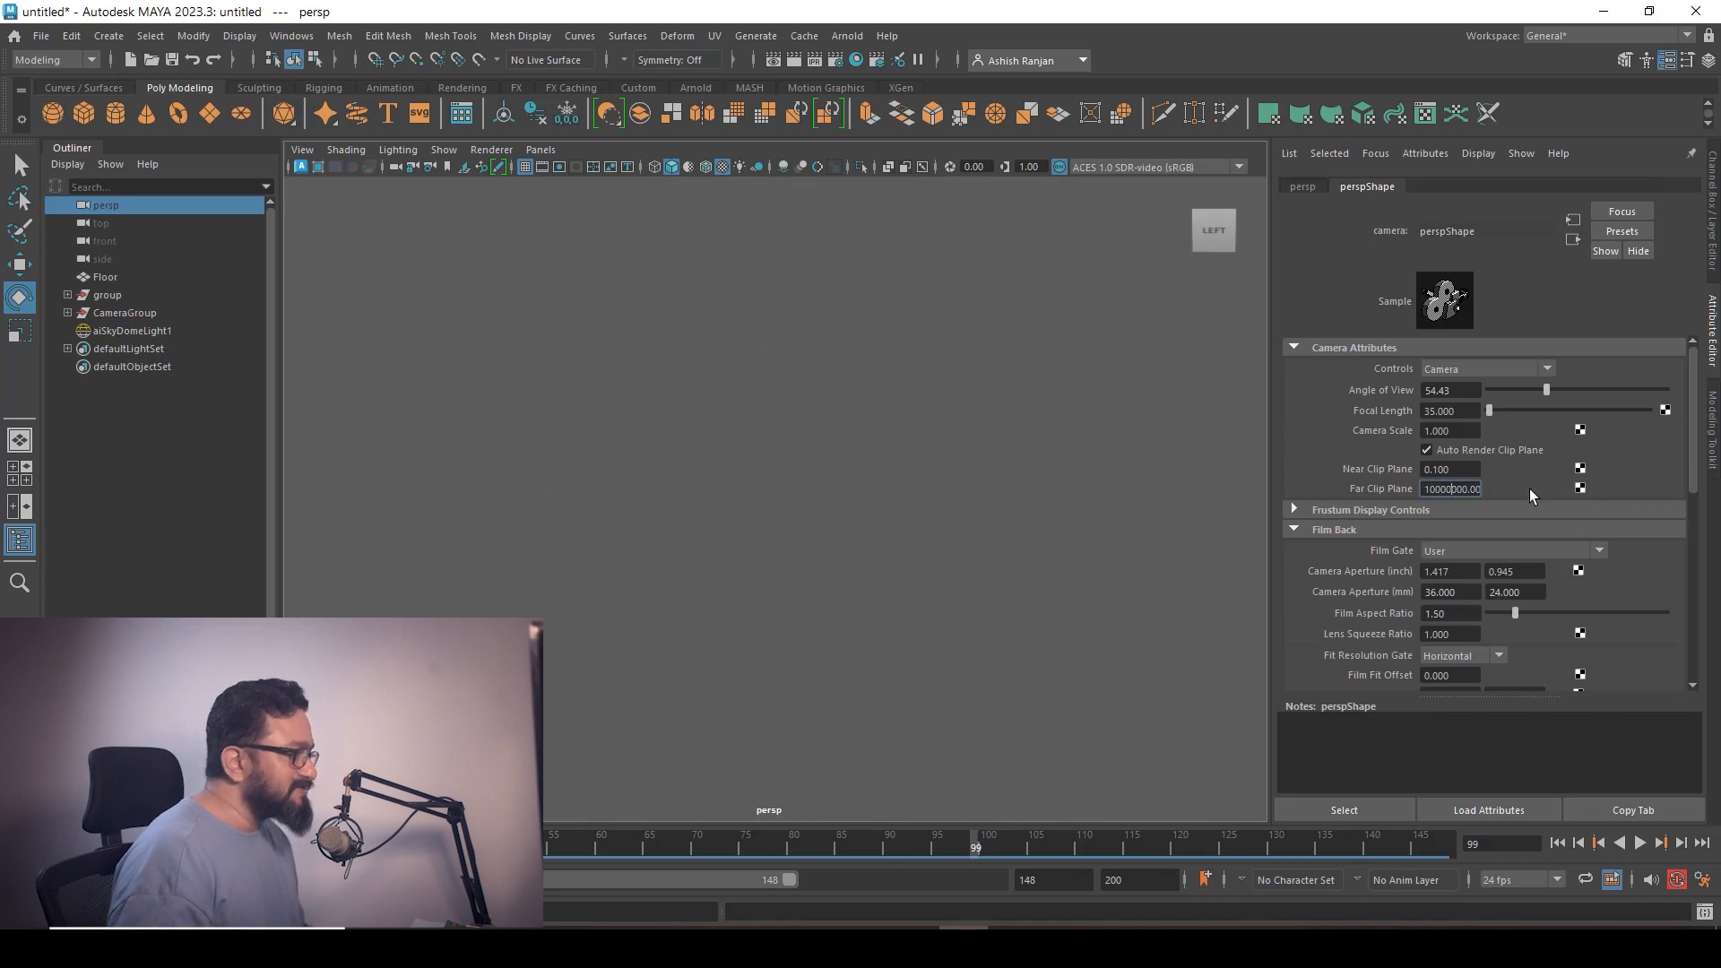
key(Return)
Rotate the skydome about its vertical axis so the bright doorway sits behind the footage, and check it through Camera1
alt+drag(837, 619, 891, 633)
scroll(845, 577, up, 7)
scroll(844, 578, up, 6)
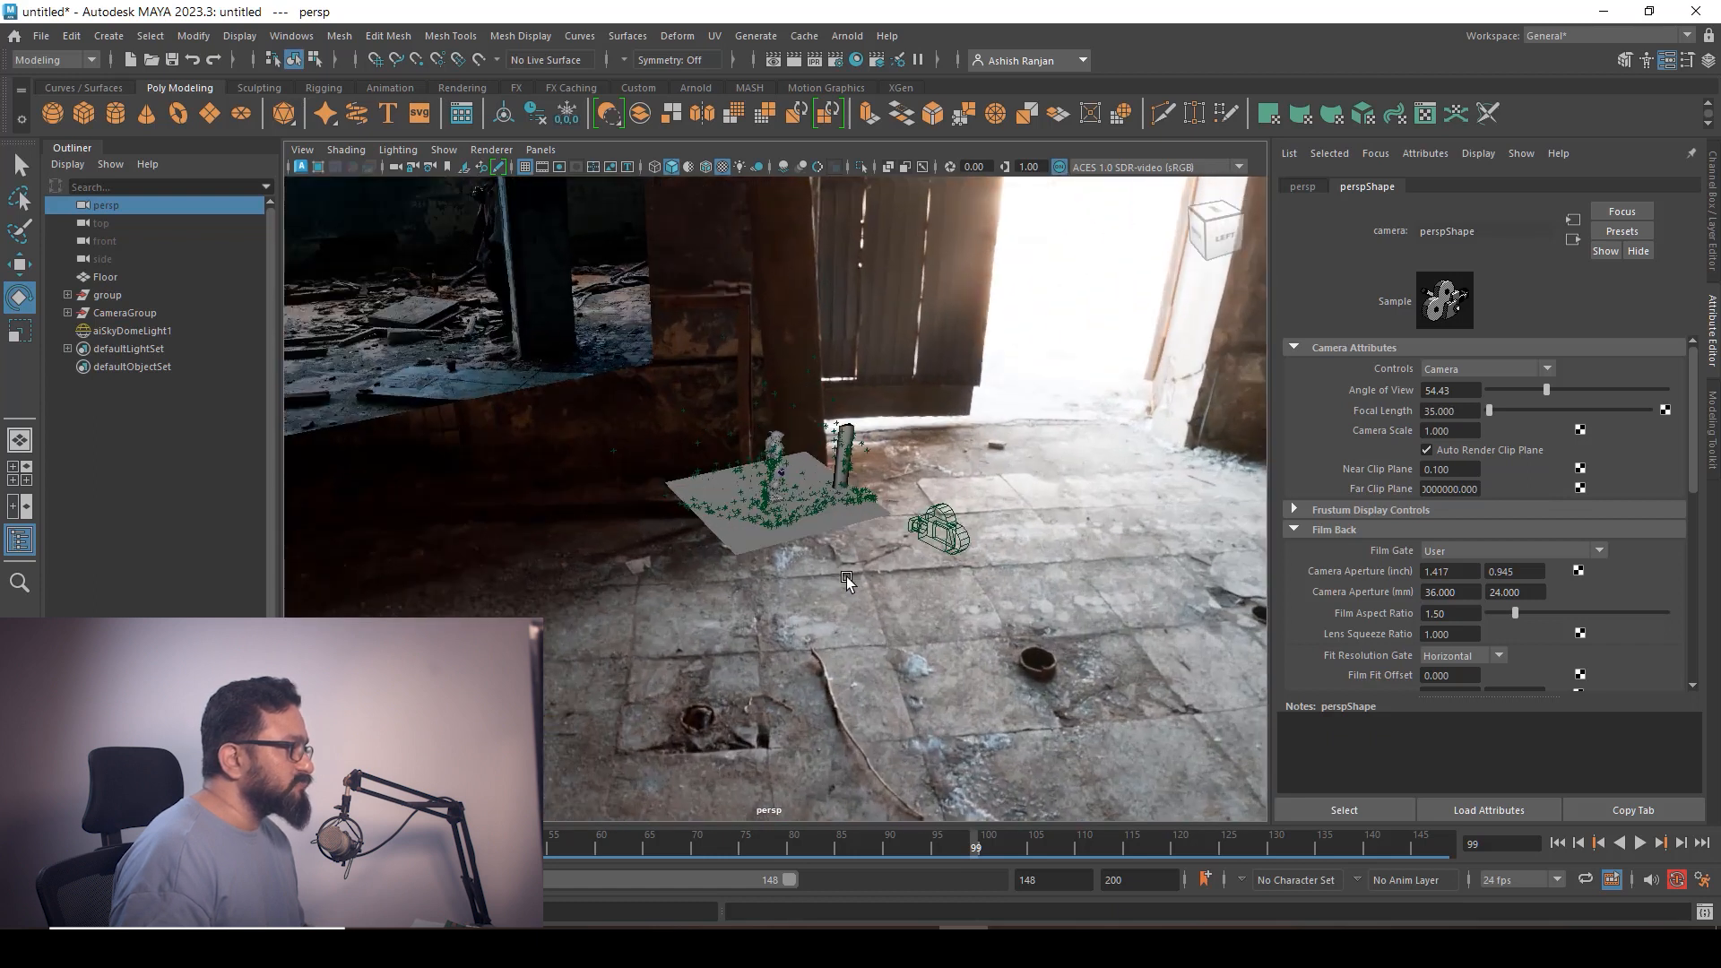
alt+drag(923, 672, 924, 632)
click(1051, 662)
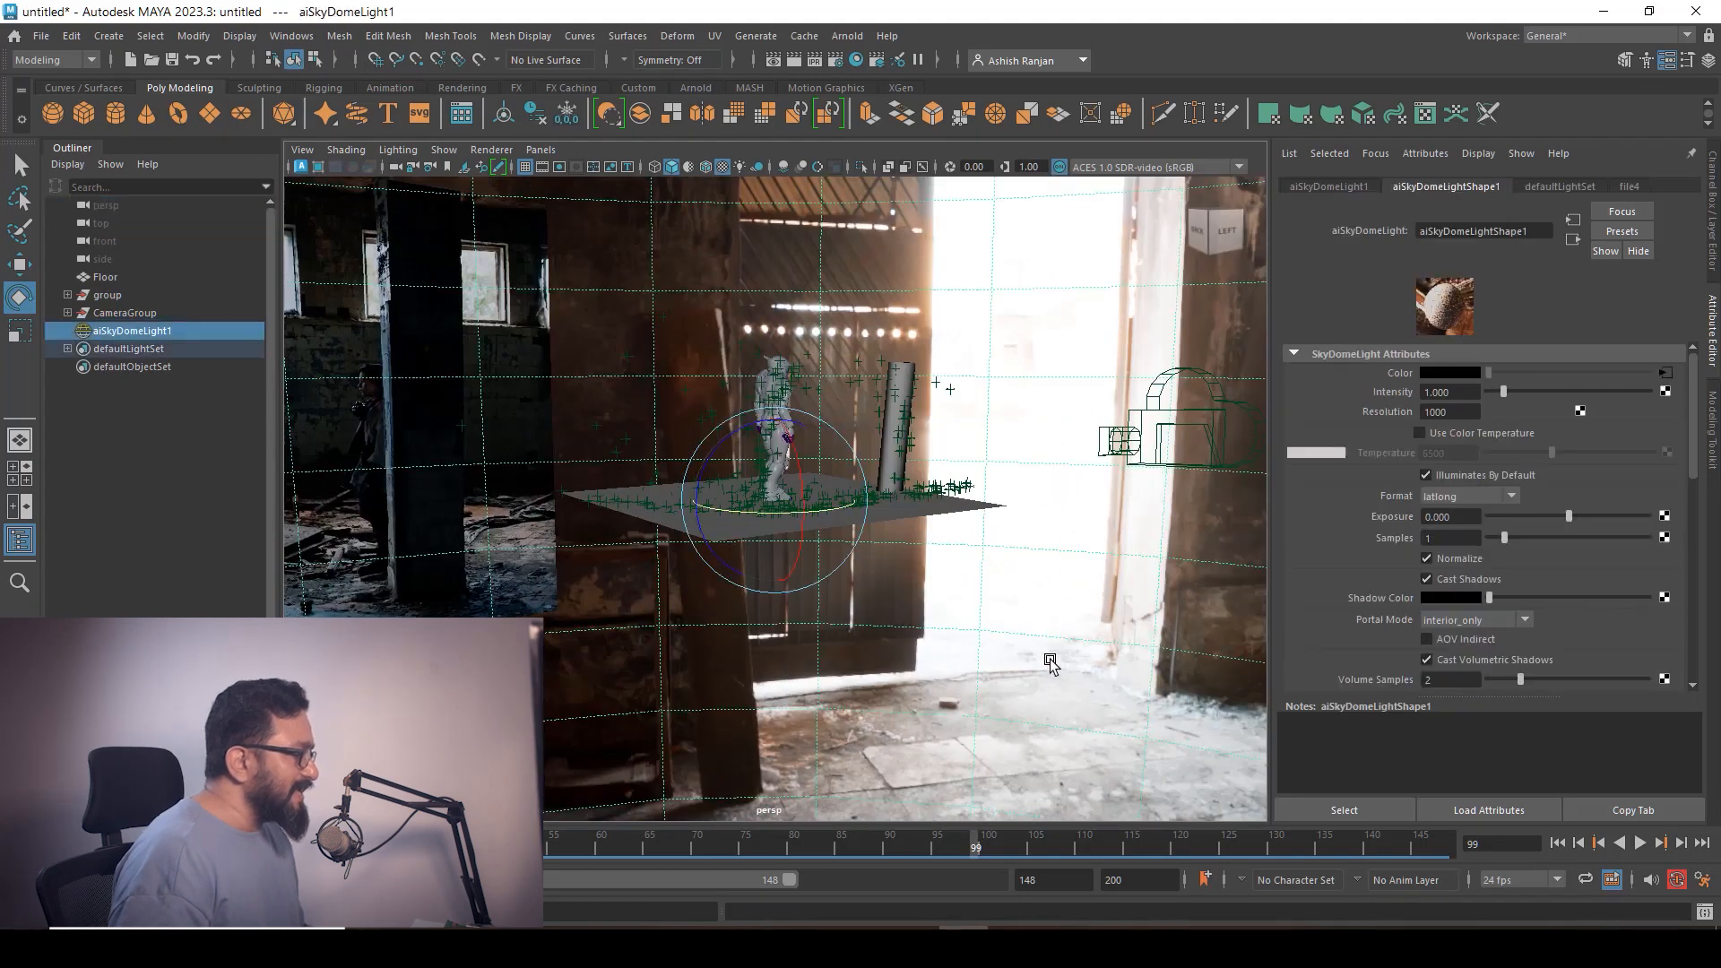
drag(748, 513, 818, 538)
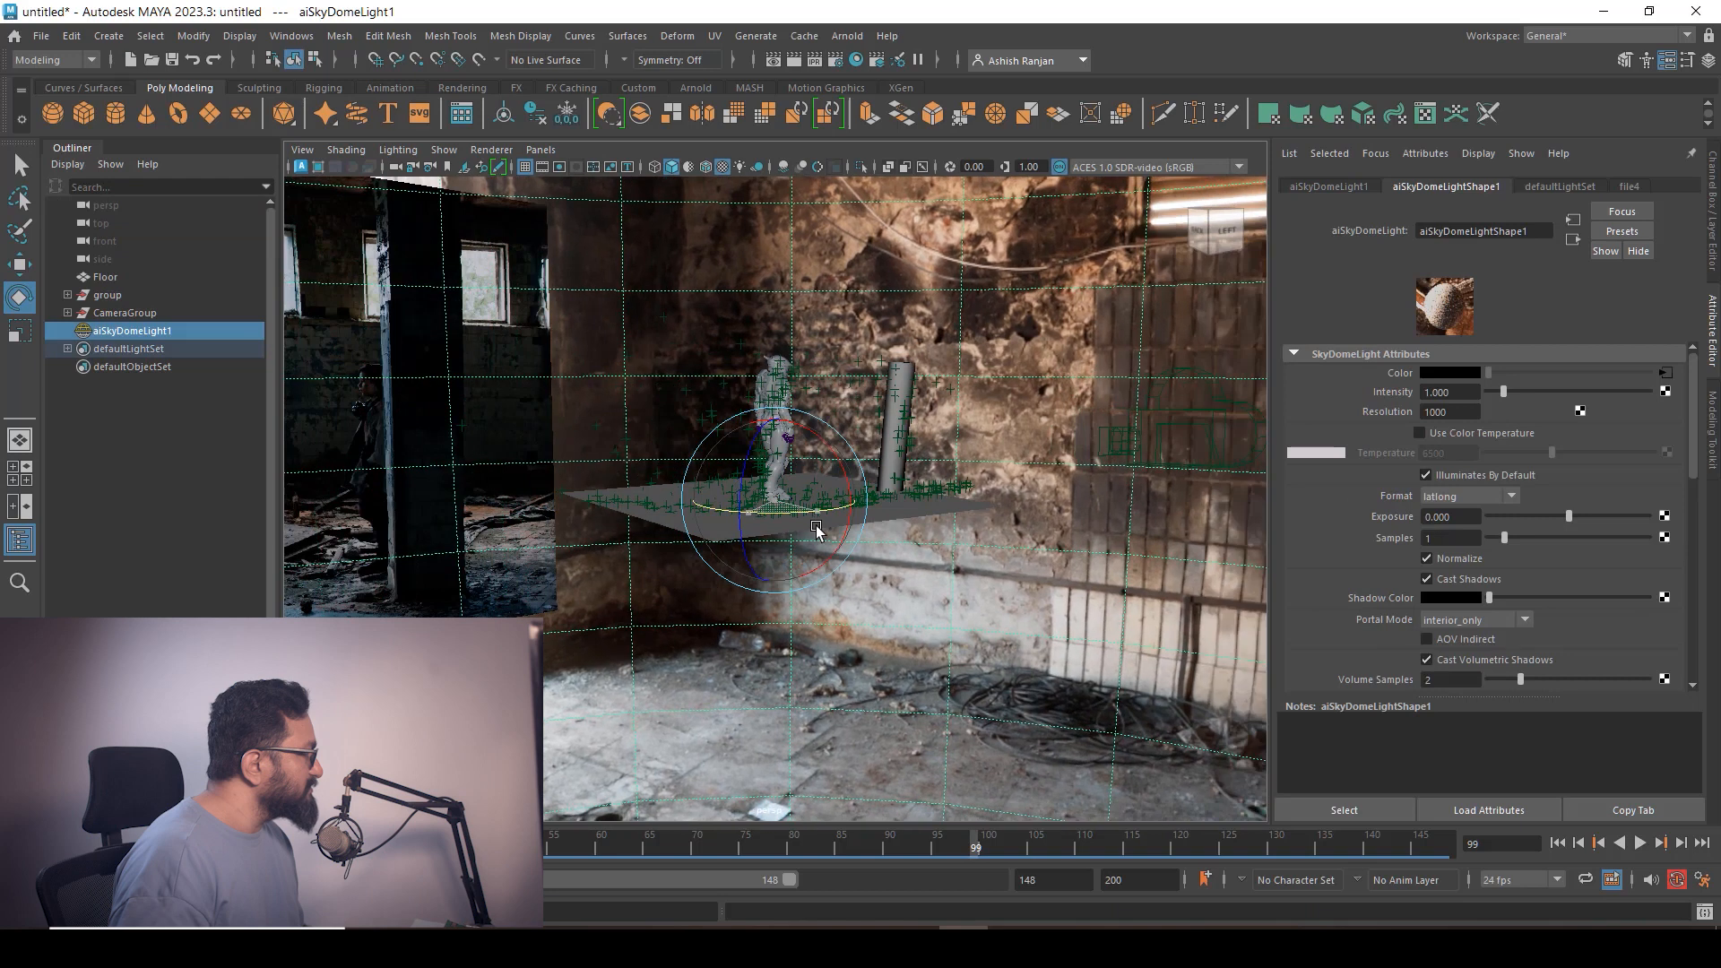
middle_drag(968, 731, 892, 726)
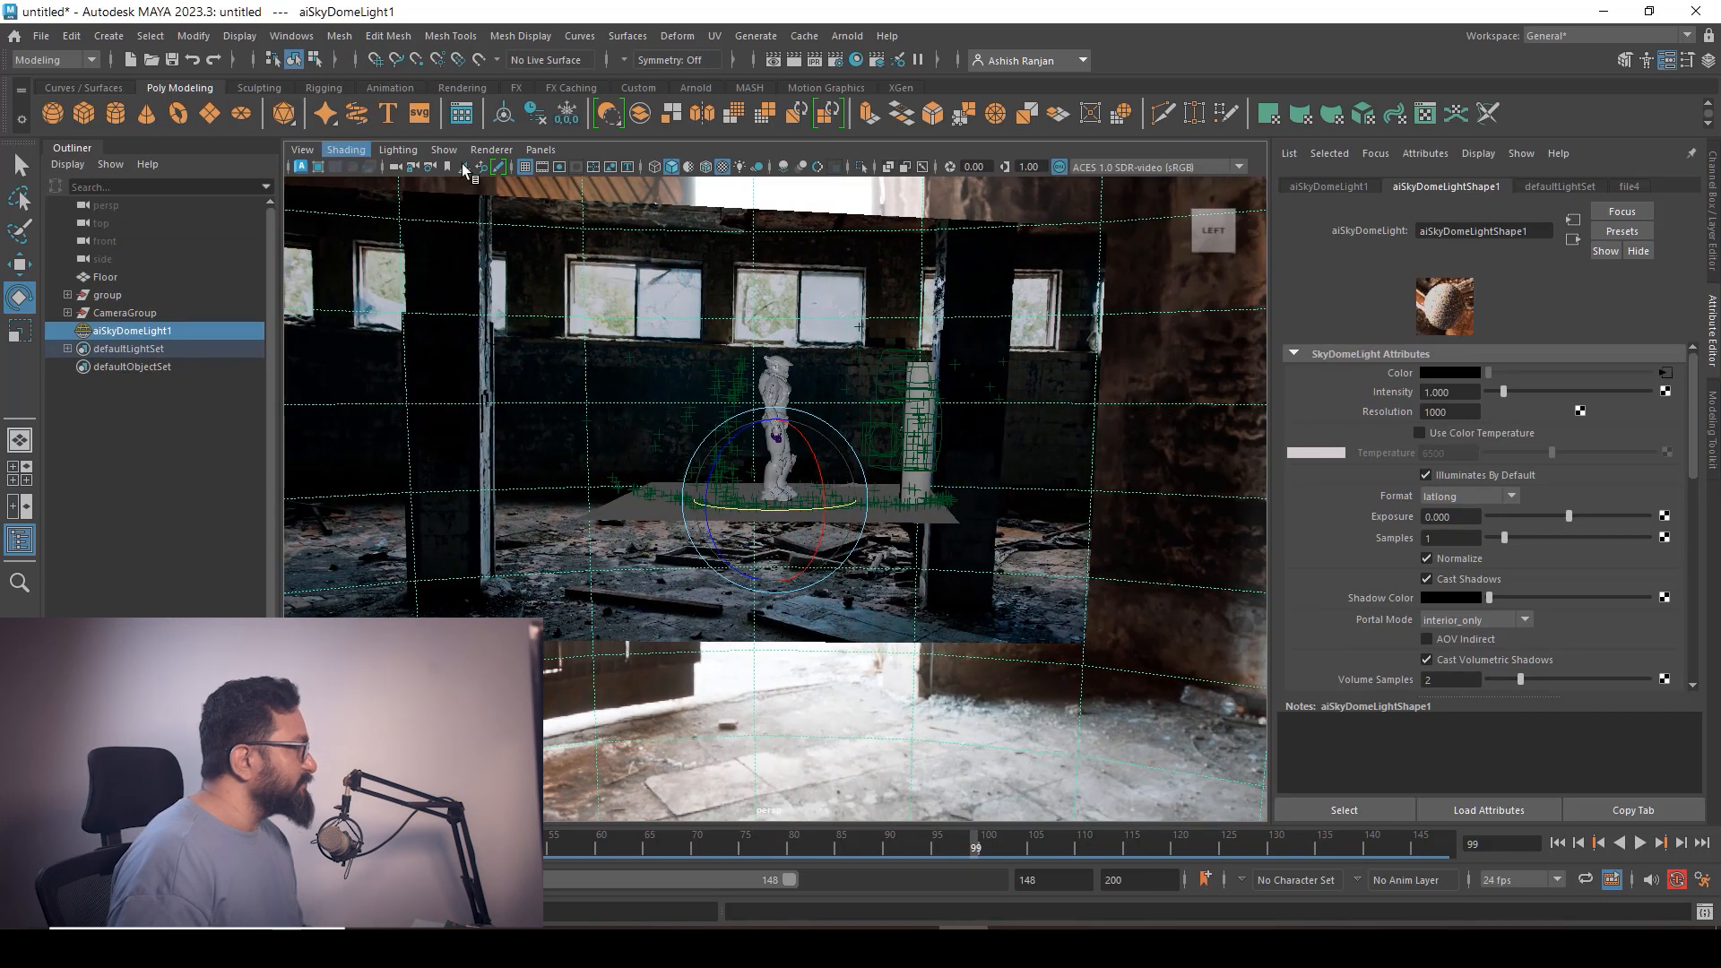
click(540, 151)
mouse_move(569, 170)
click(753, 173)
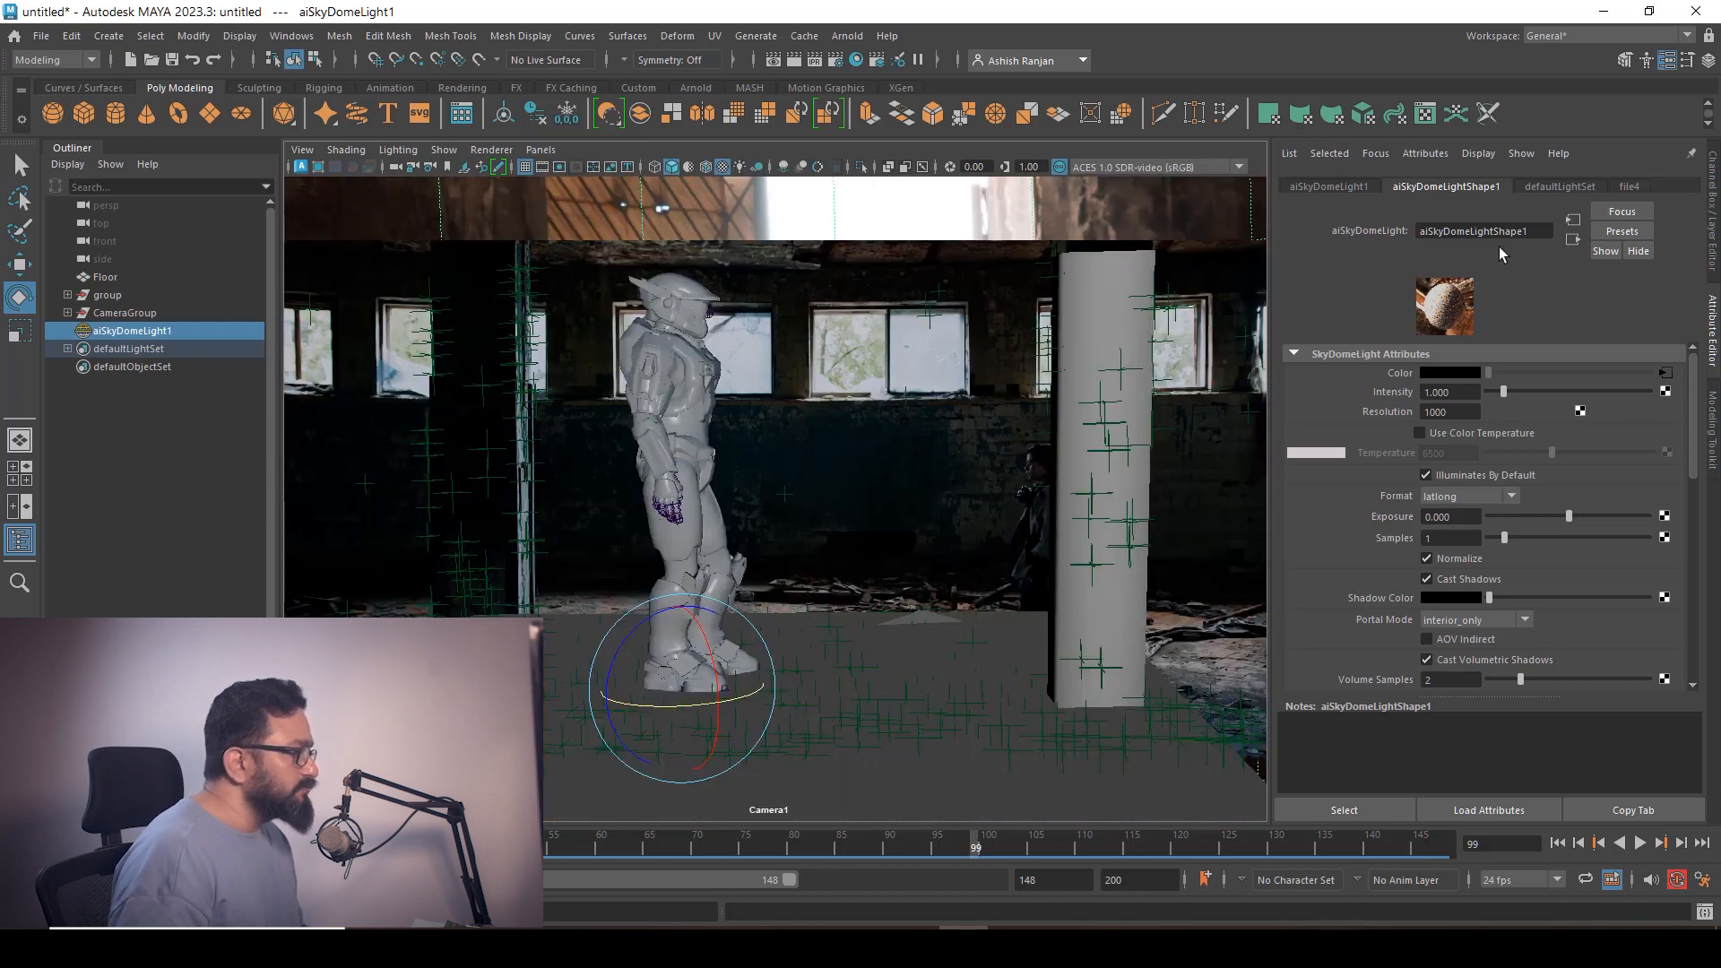
Render the Camera1 view in Arnold RenderView, inspect the lighting on the Spartan, floor and pillar, and minimize the render window
click(847, 36)
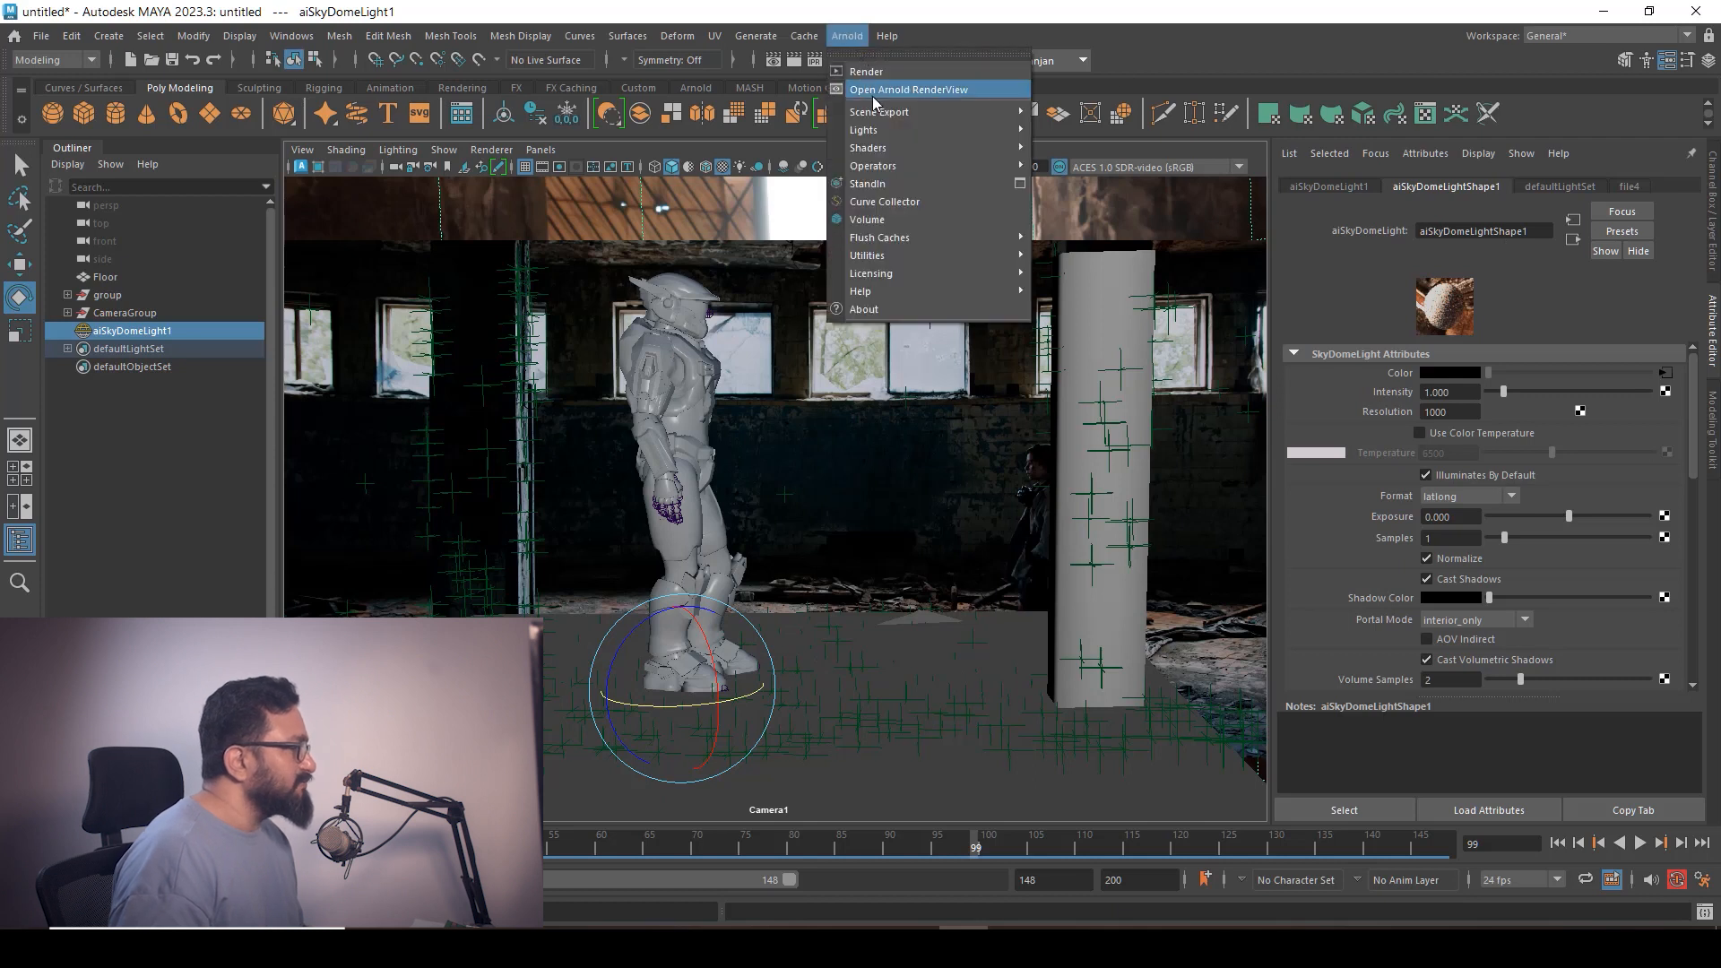
click(887, 88)
click(606, 278)
drag(1155, 221, 1308, 185)
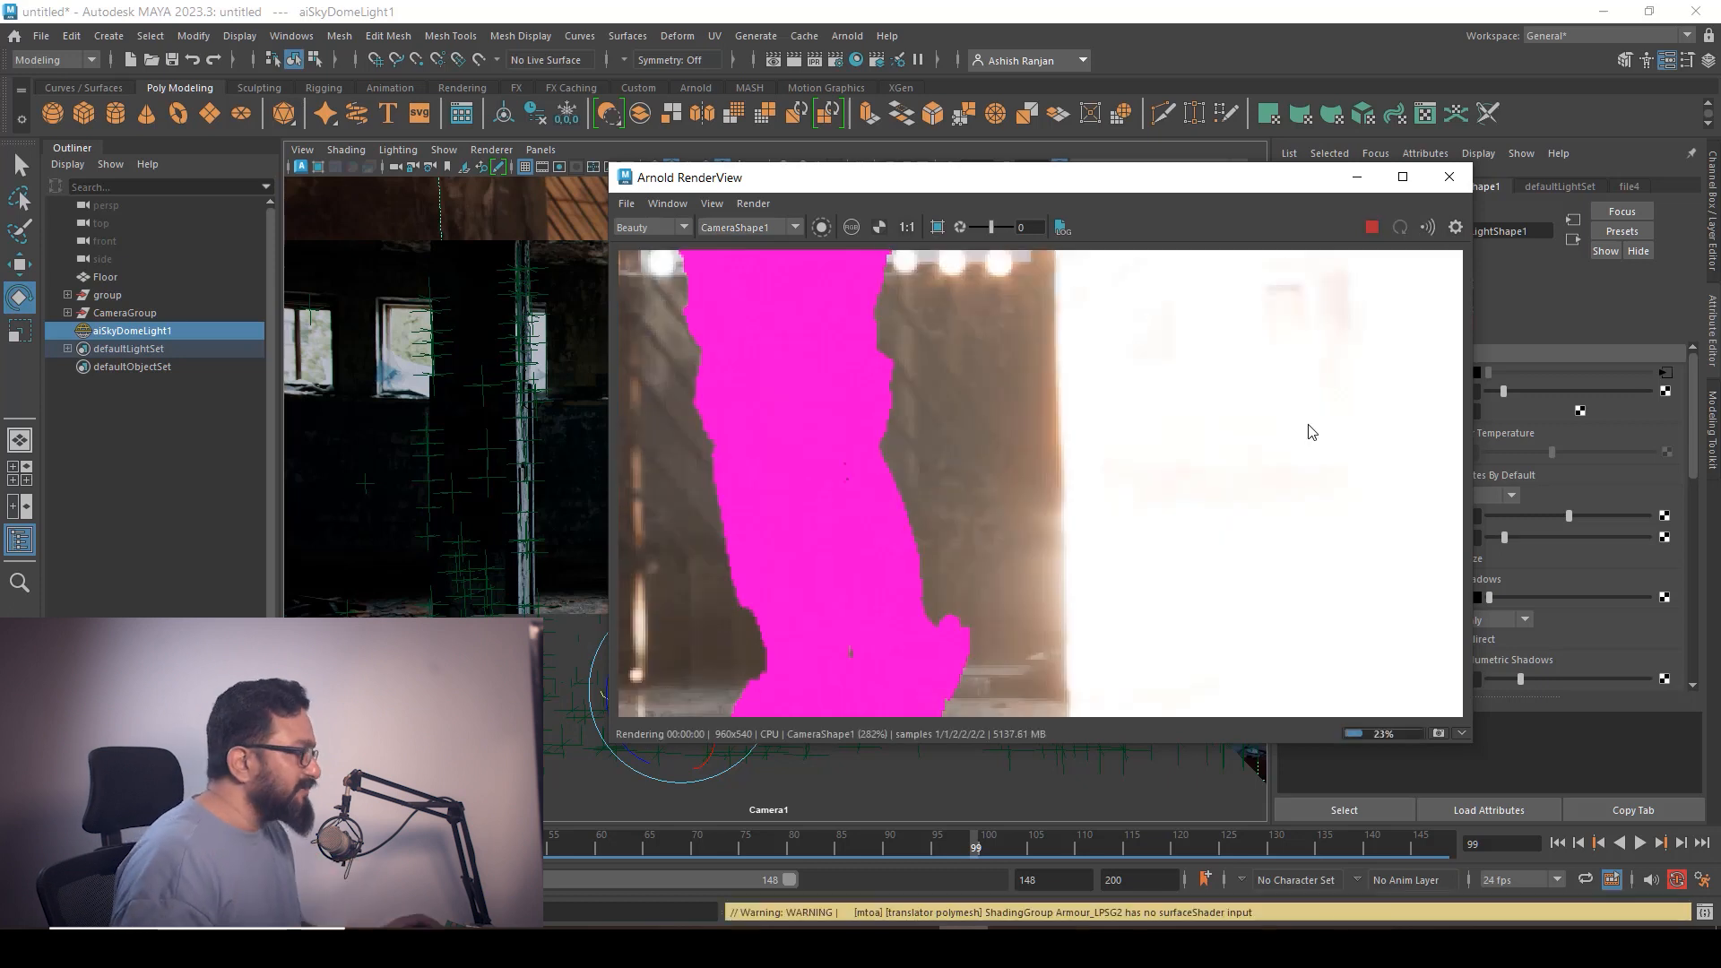
scroll(1054, 438, down, 5)
scroll(1028, 522, up, 2)
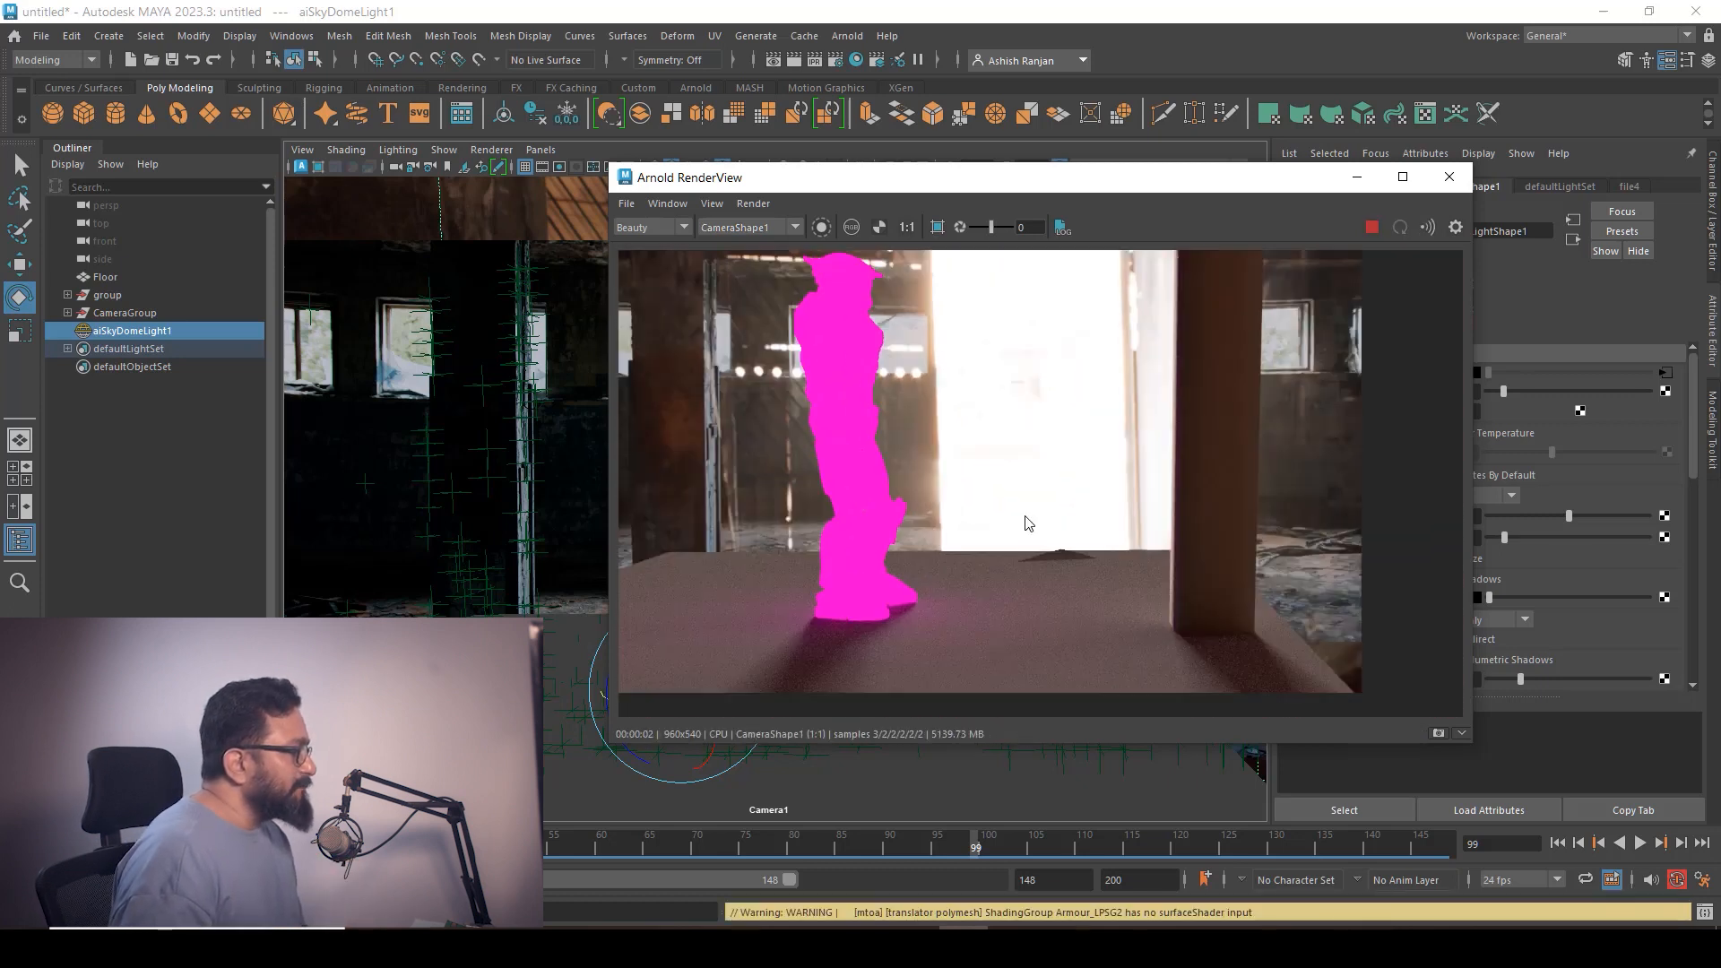
middle_drag(1022, 550, 1109, 463)
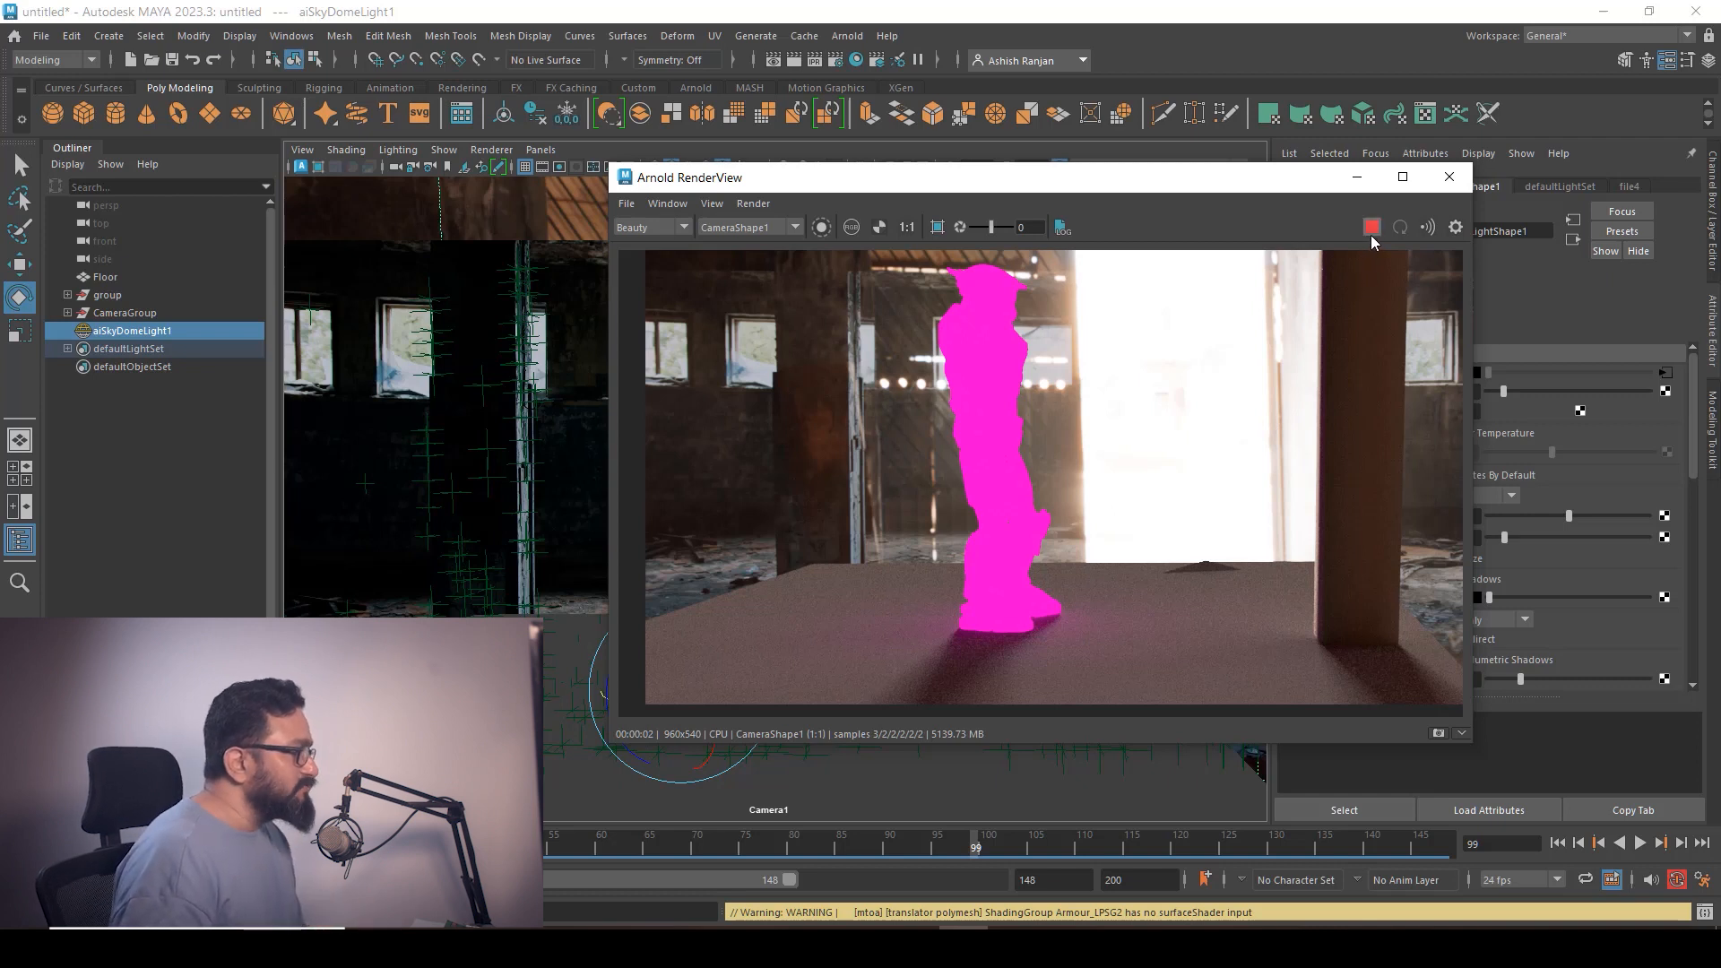
scroll(1134, 396, down, 3)
scroll(1115, 484, up, 2)
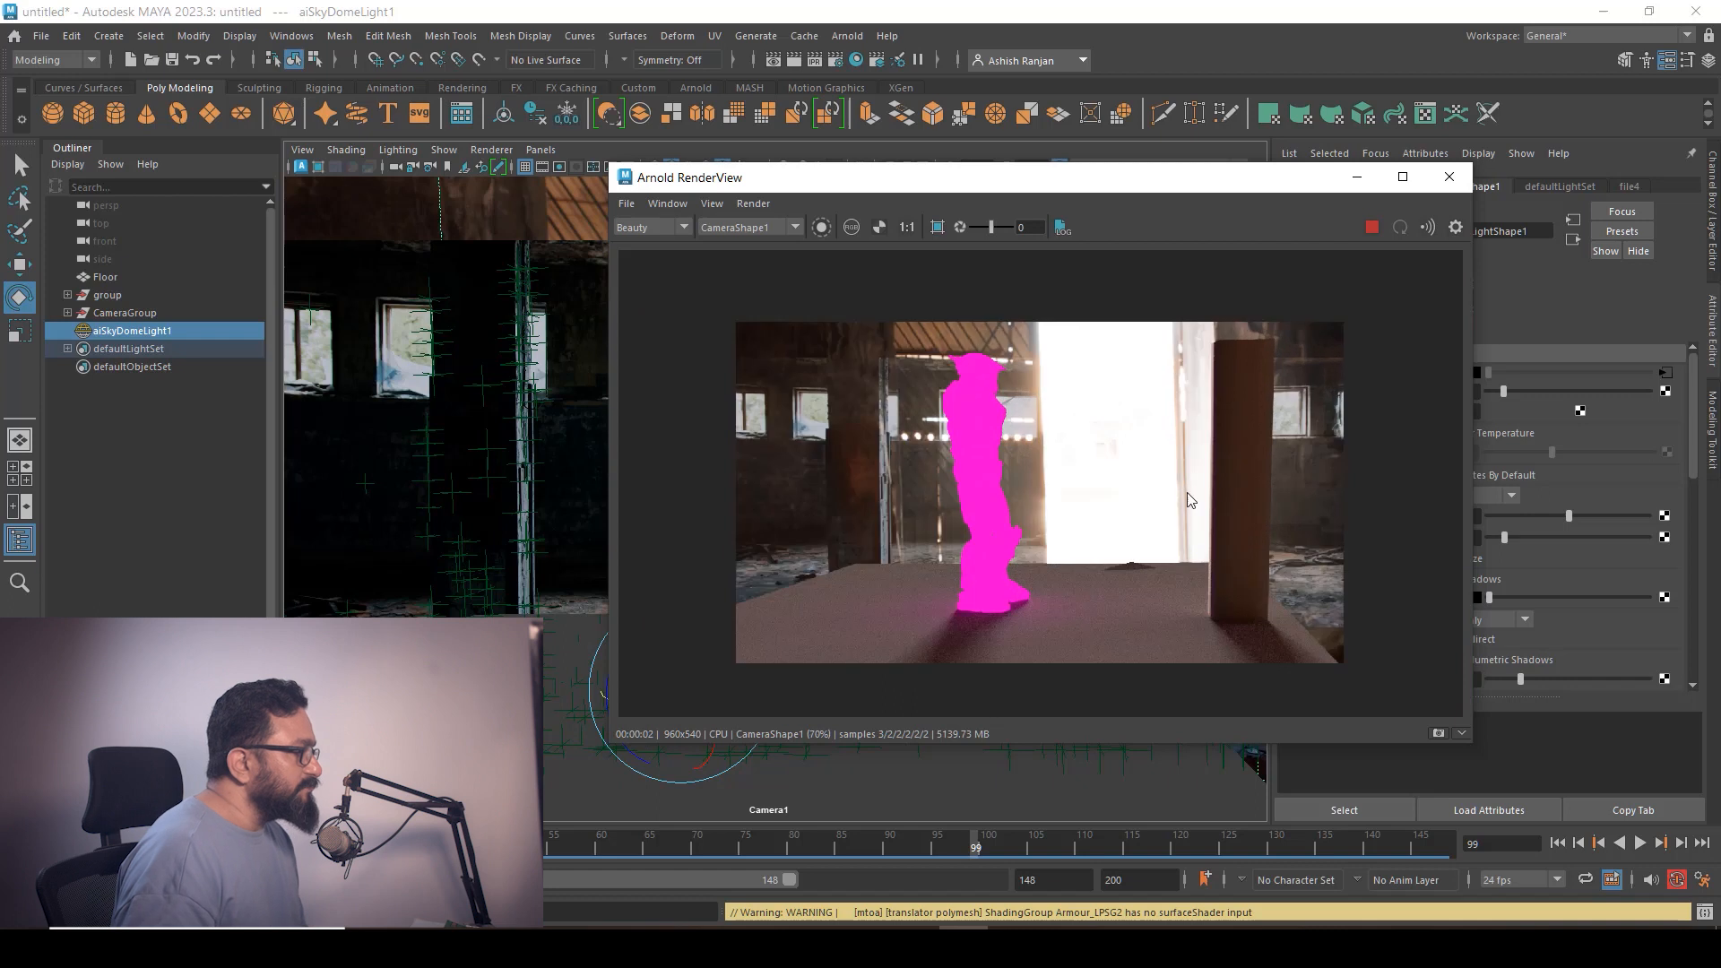
middle_drag(1187, 492, 1100, 508)
click(1357, 177)
Return to the persp camera and examine how the skydome image surrounds the footage plane
click(541, 150)
mouse_move(627, 168)
click(744, 186)
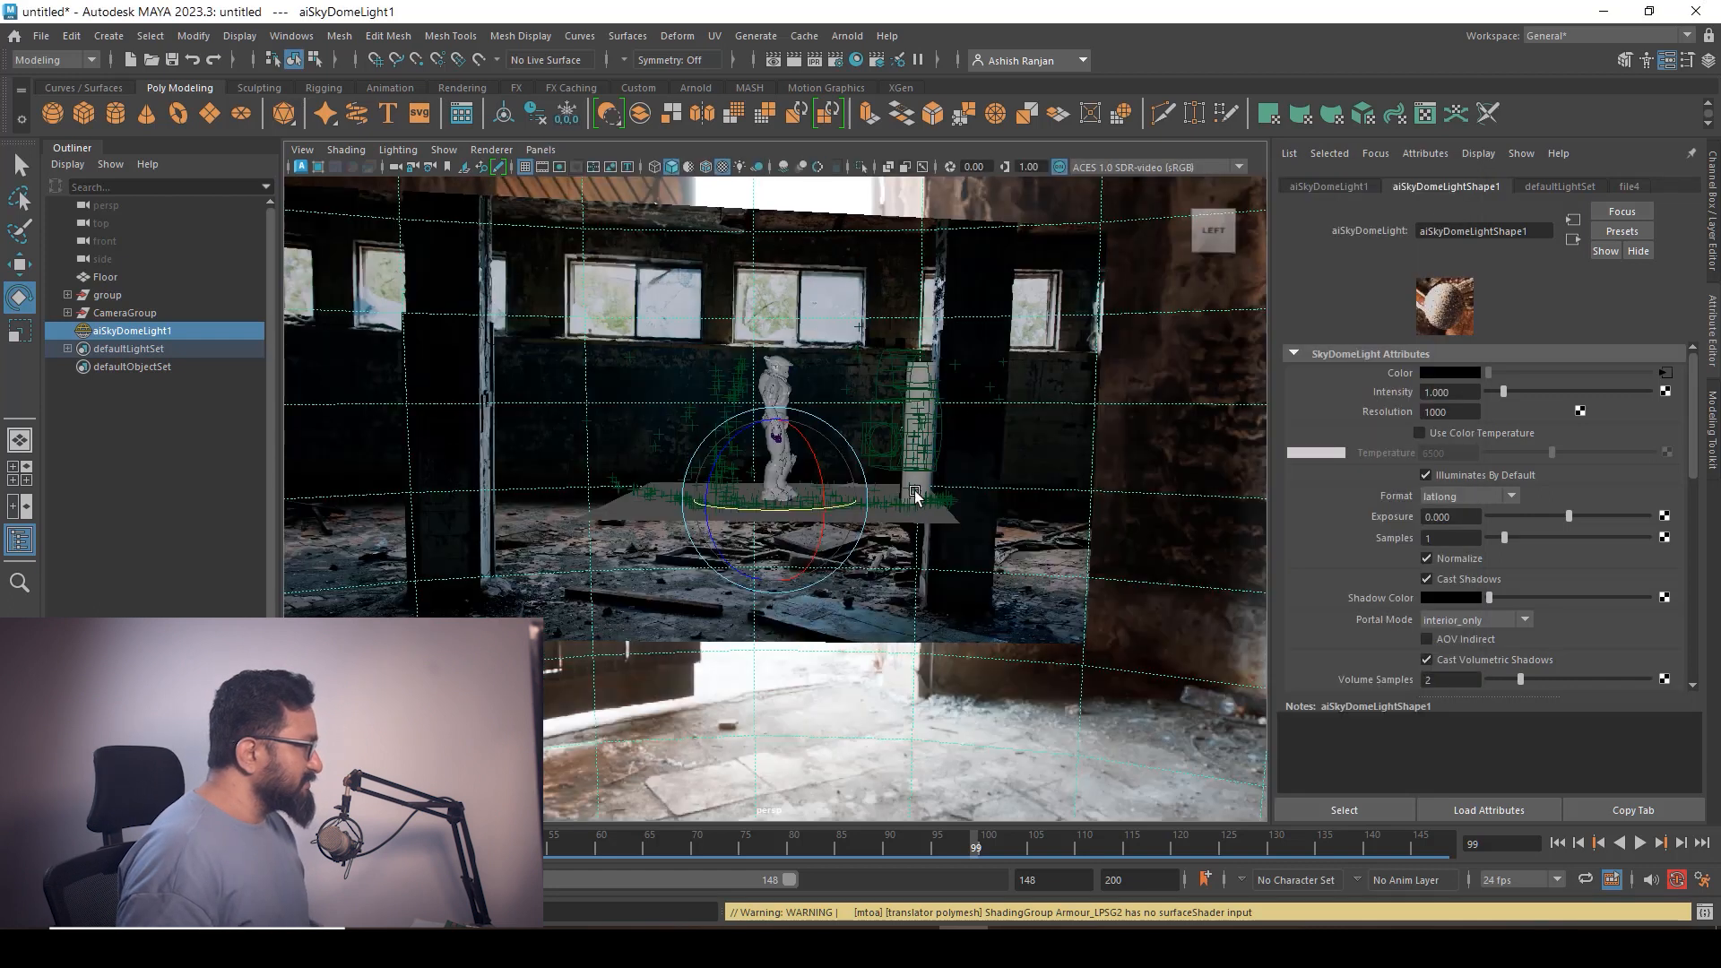
scroll(918, 496, down, 4)
alt+drag(930, 547, 833, 320)
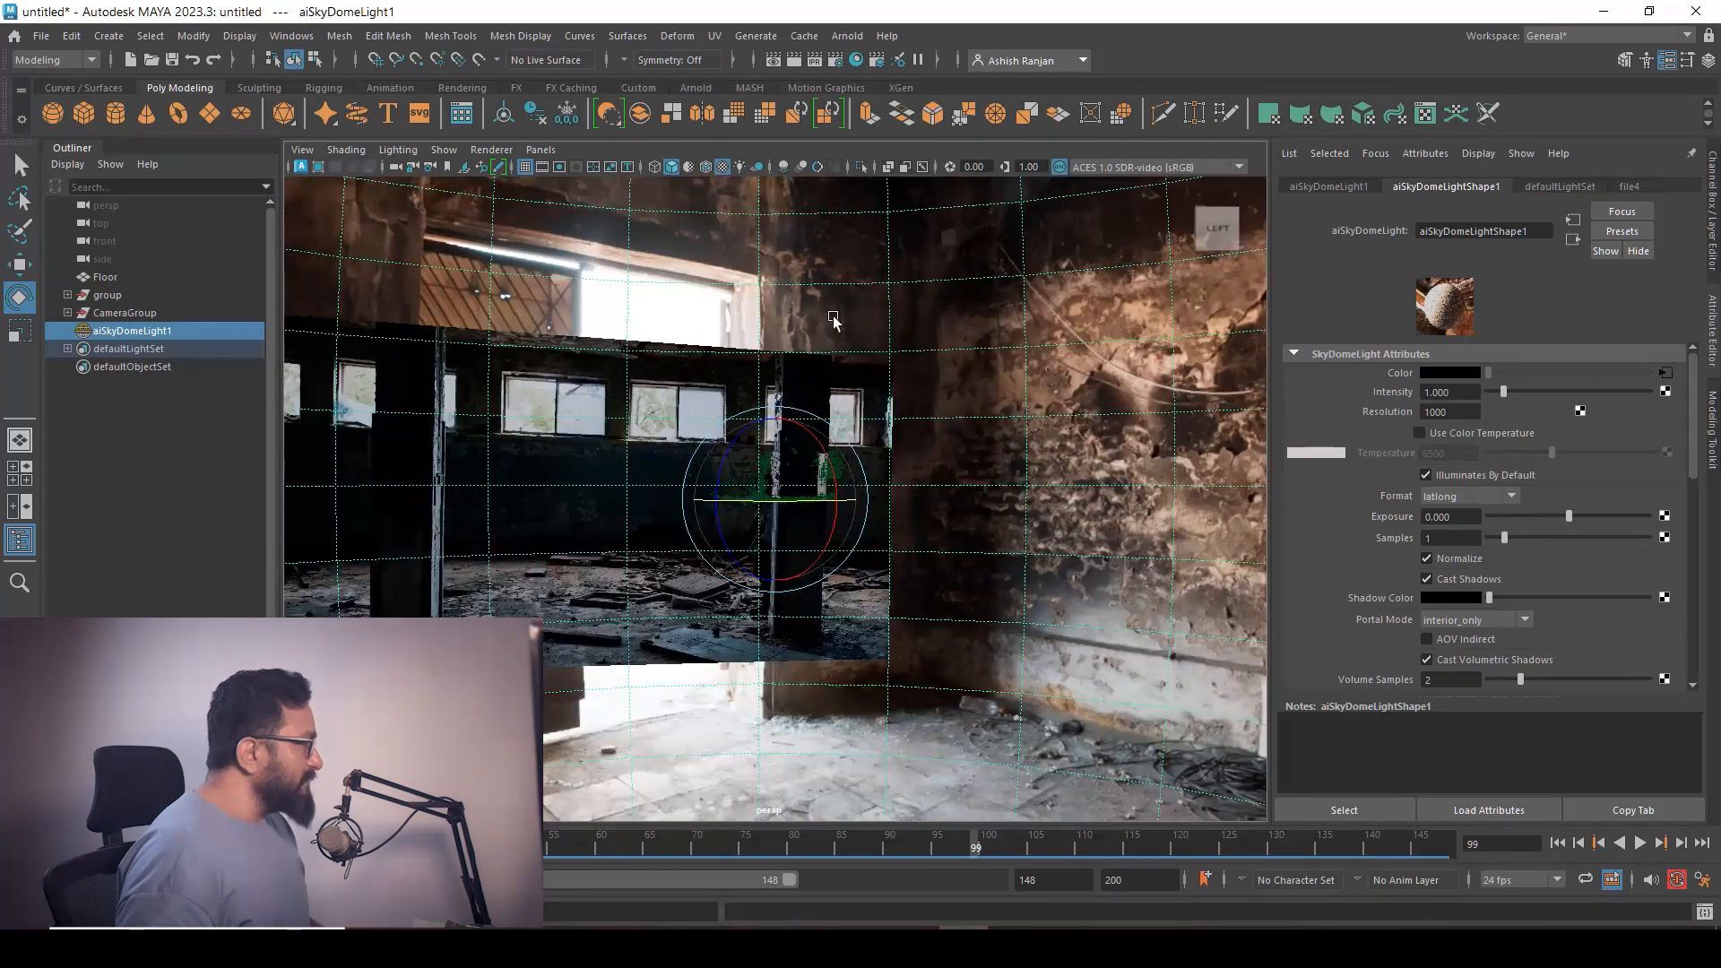
Set the render image size to 2142 by 1130 pixels, using the dimensions noted in the Notepad file
click(834, 60)
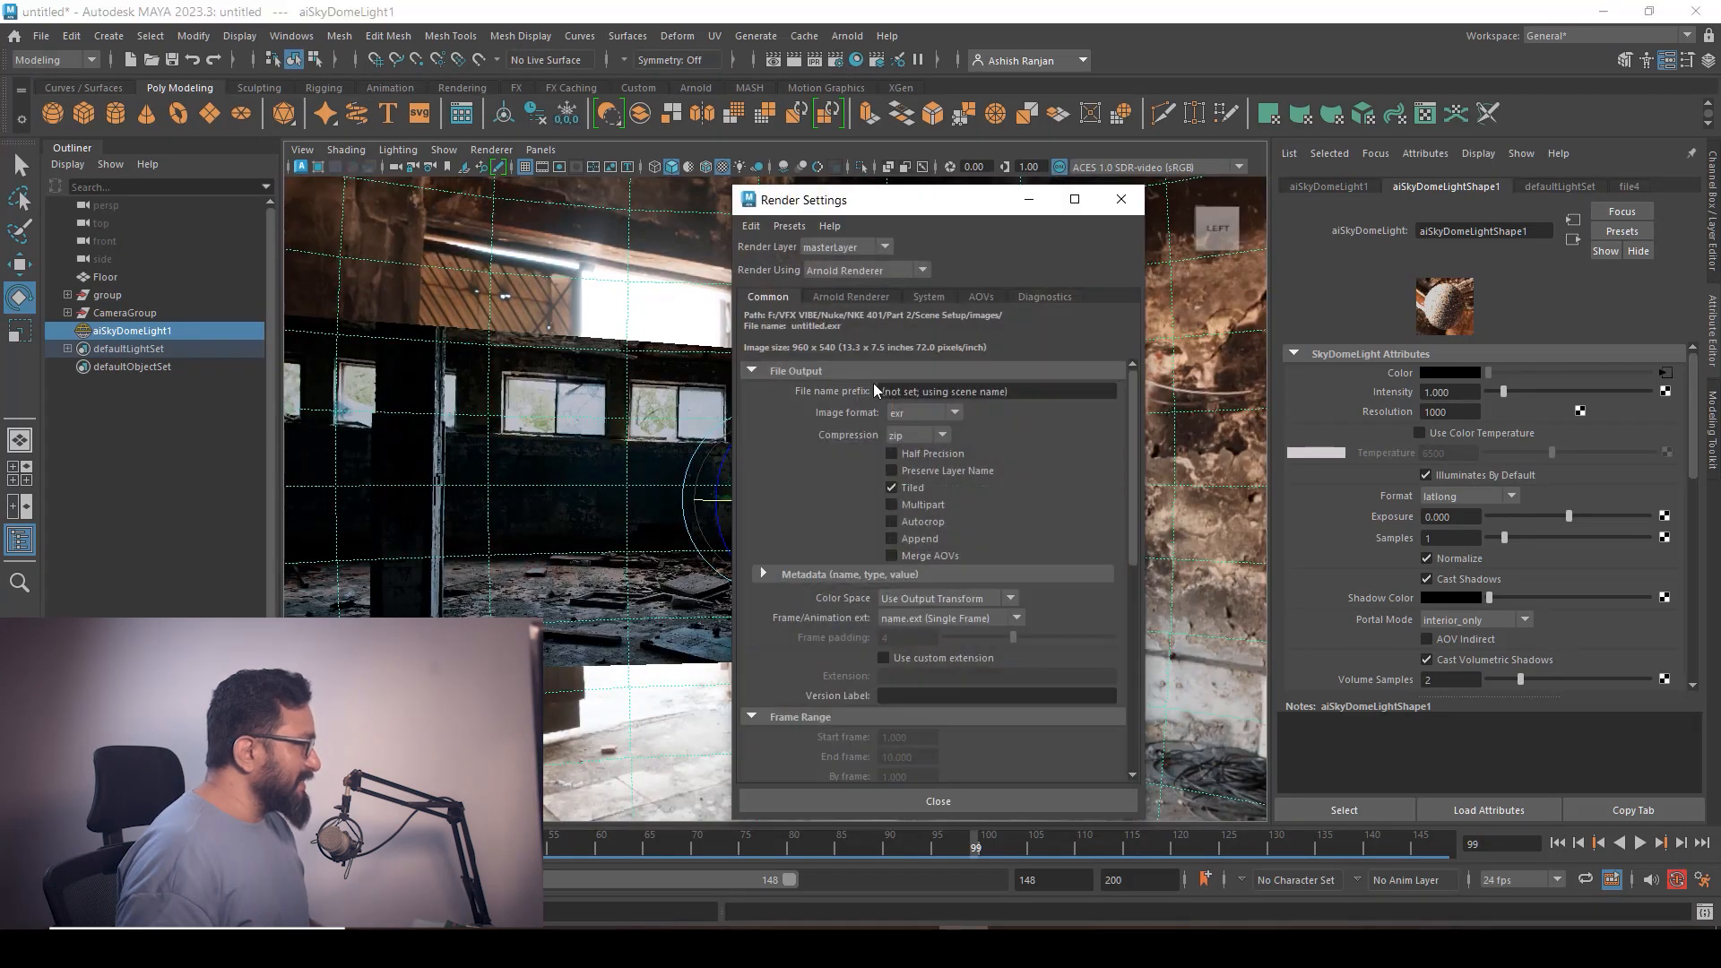
drag(909, 199, 992, 196)
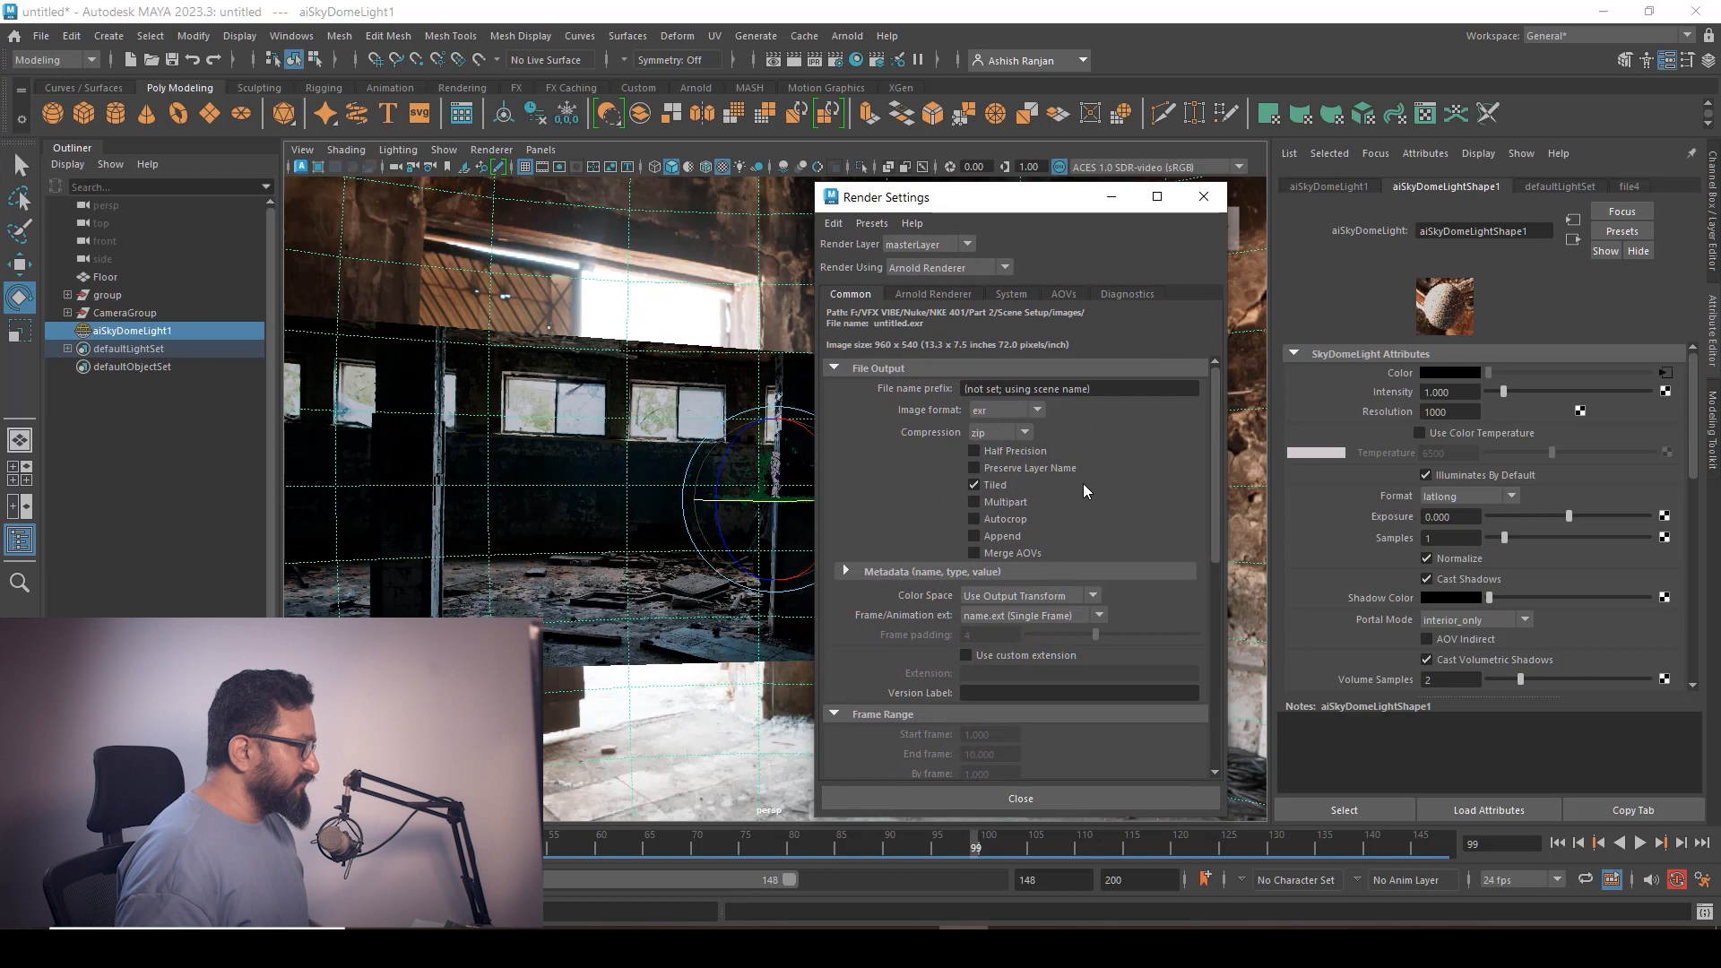
scroll(1089, 473, down, 8)
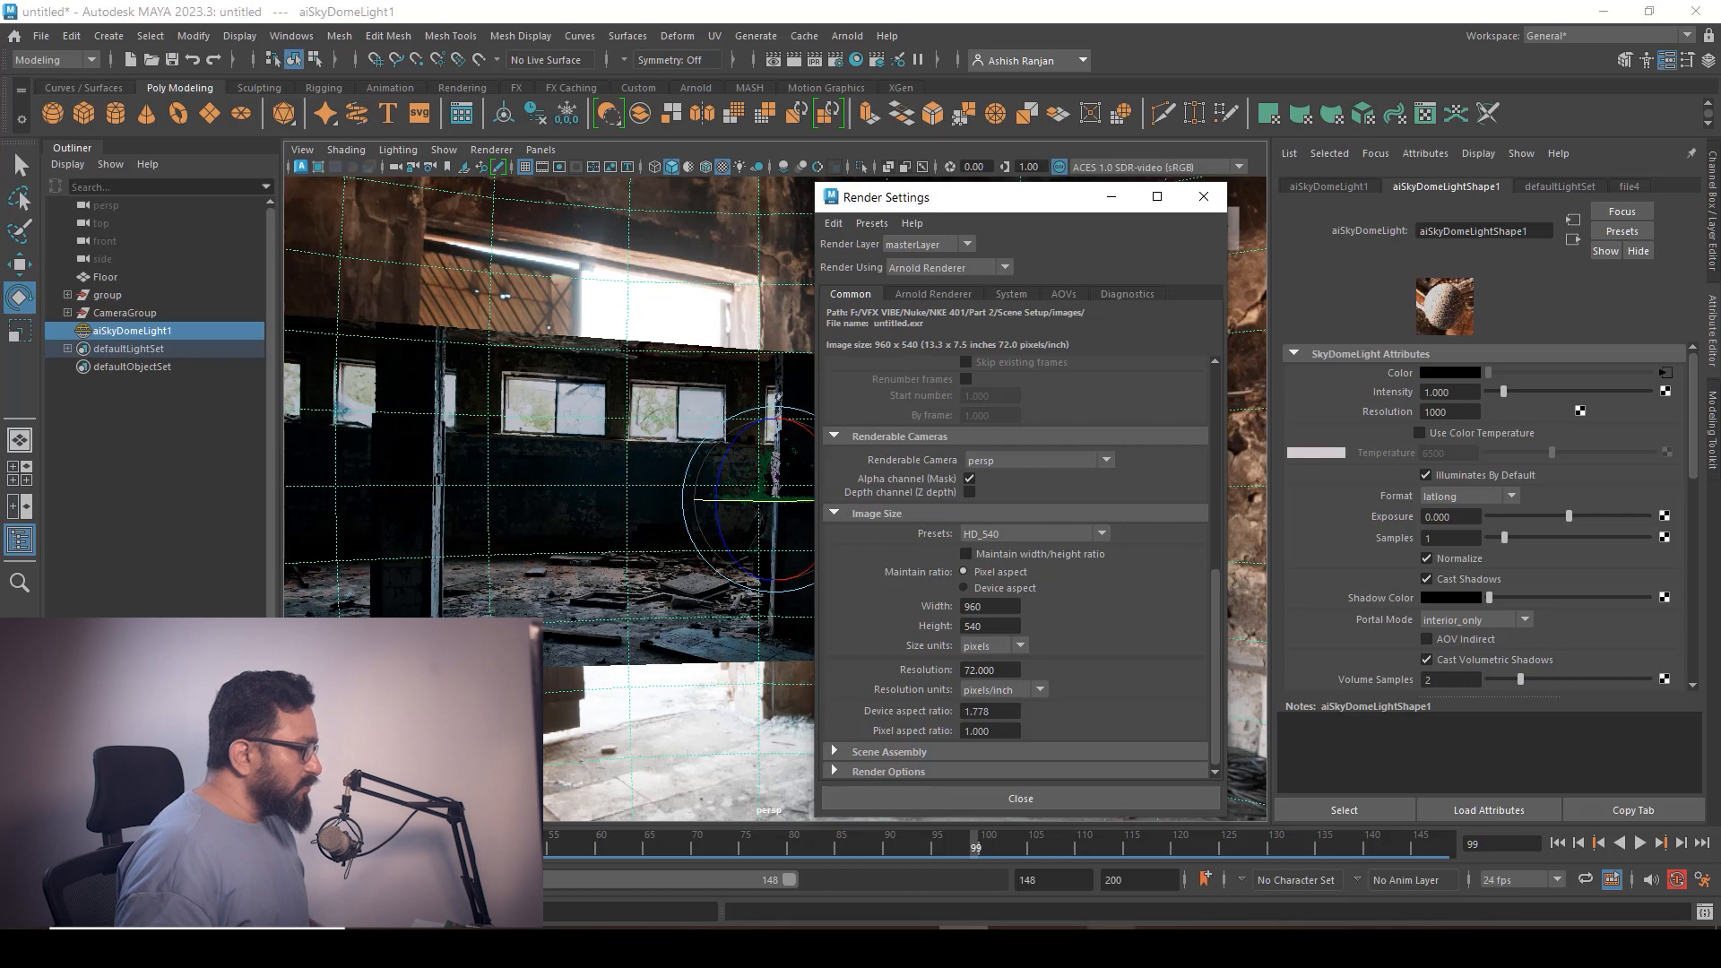
click(1109, 861)
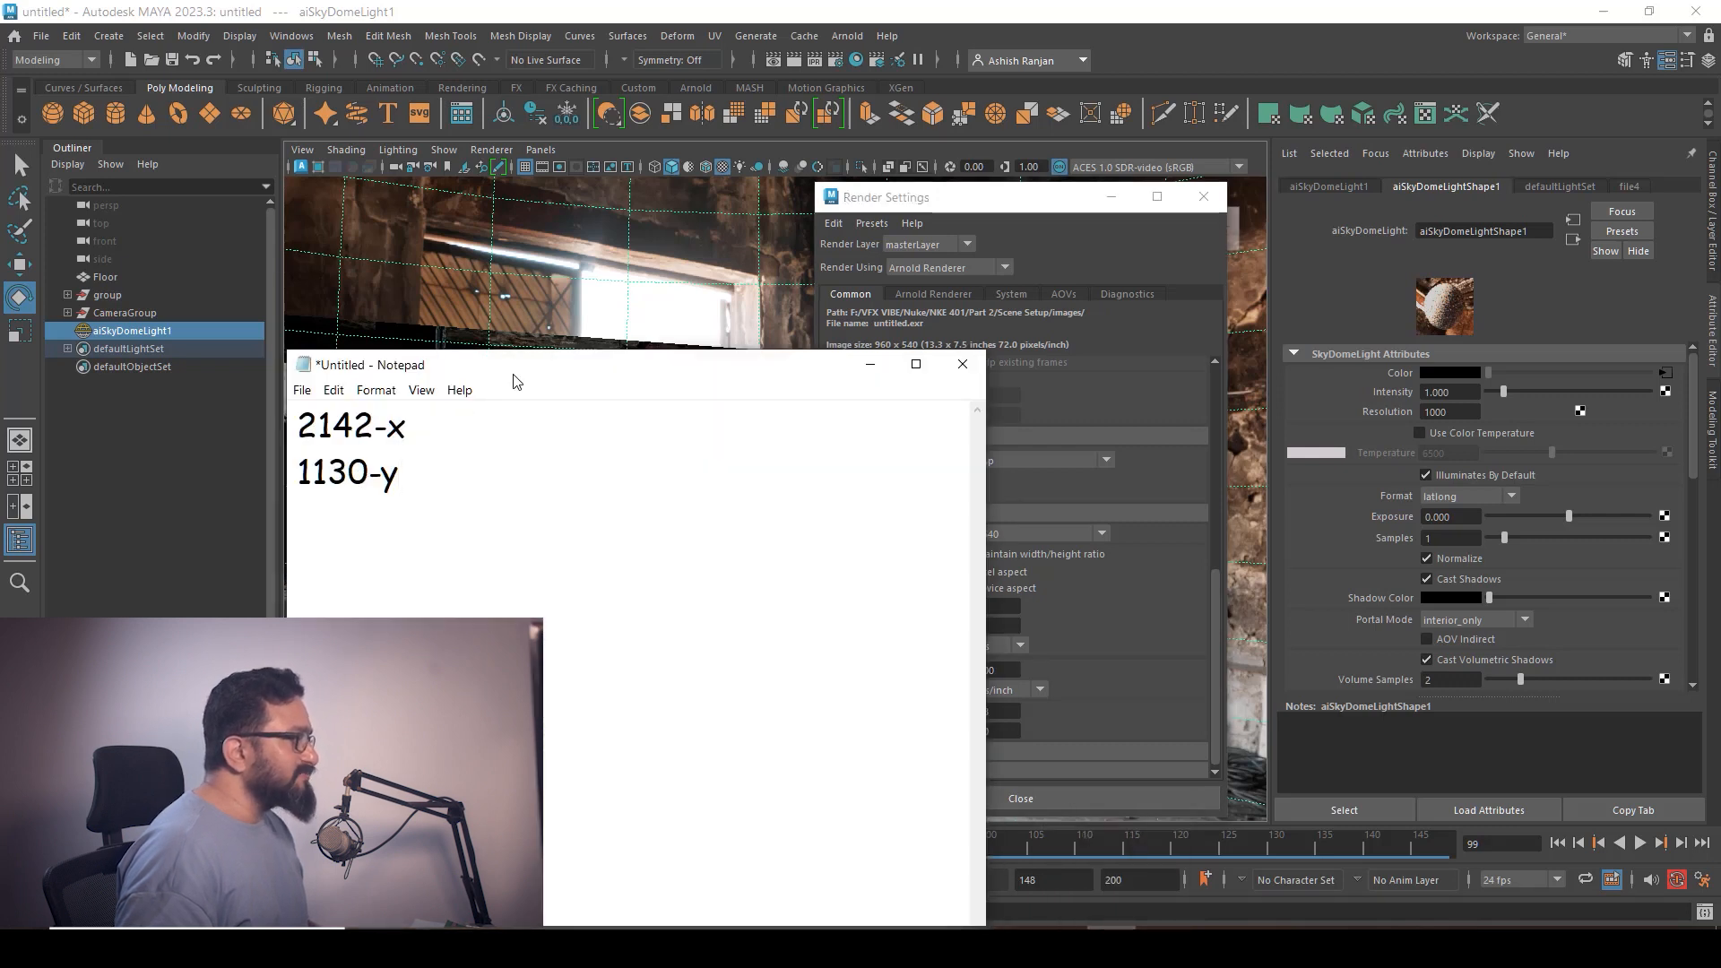
drag(514, 374, 570, 615)
drag(855, 618, 593, 563)
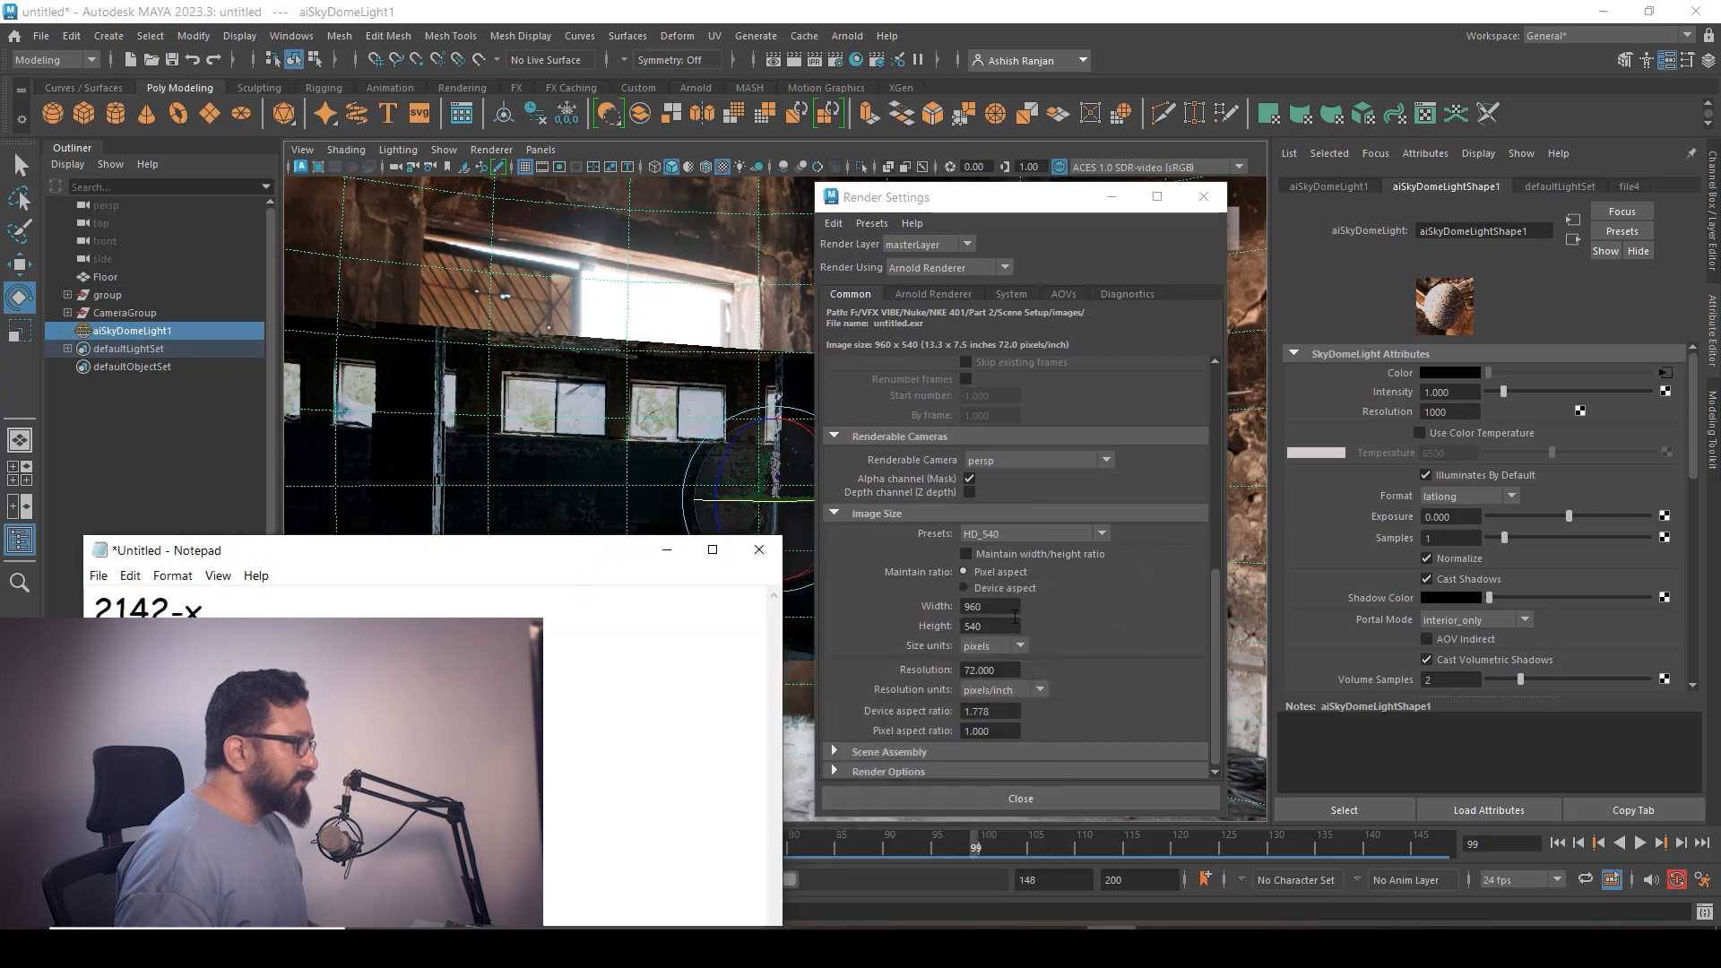
double_click(989, 607)
text(21)
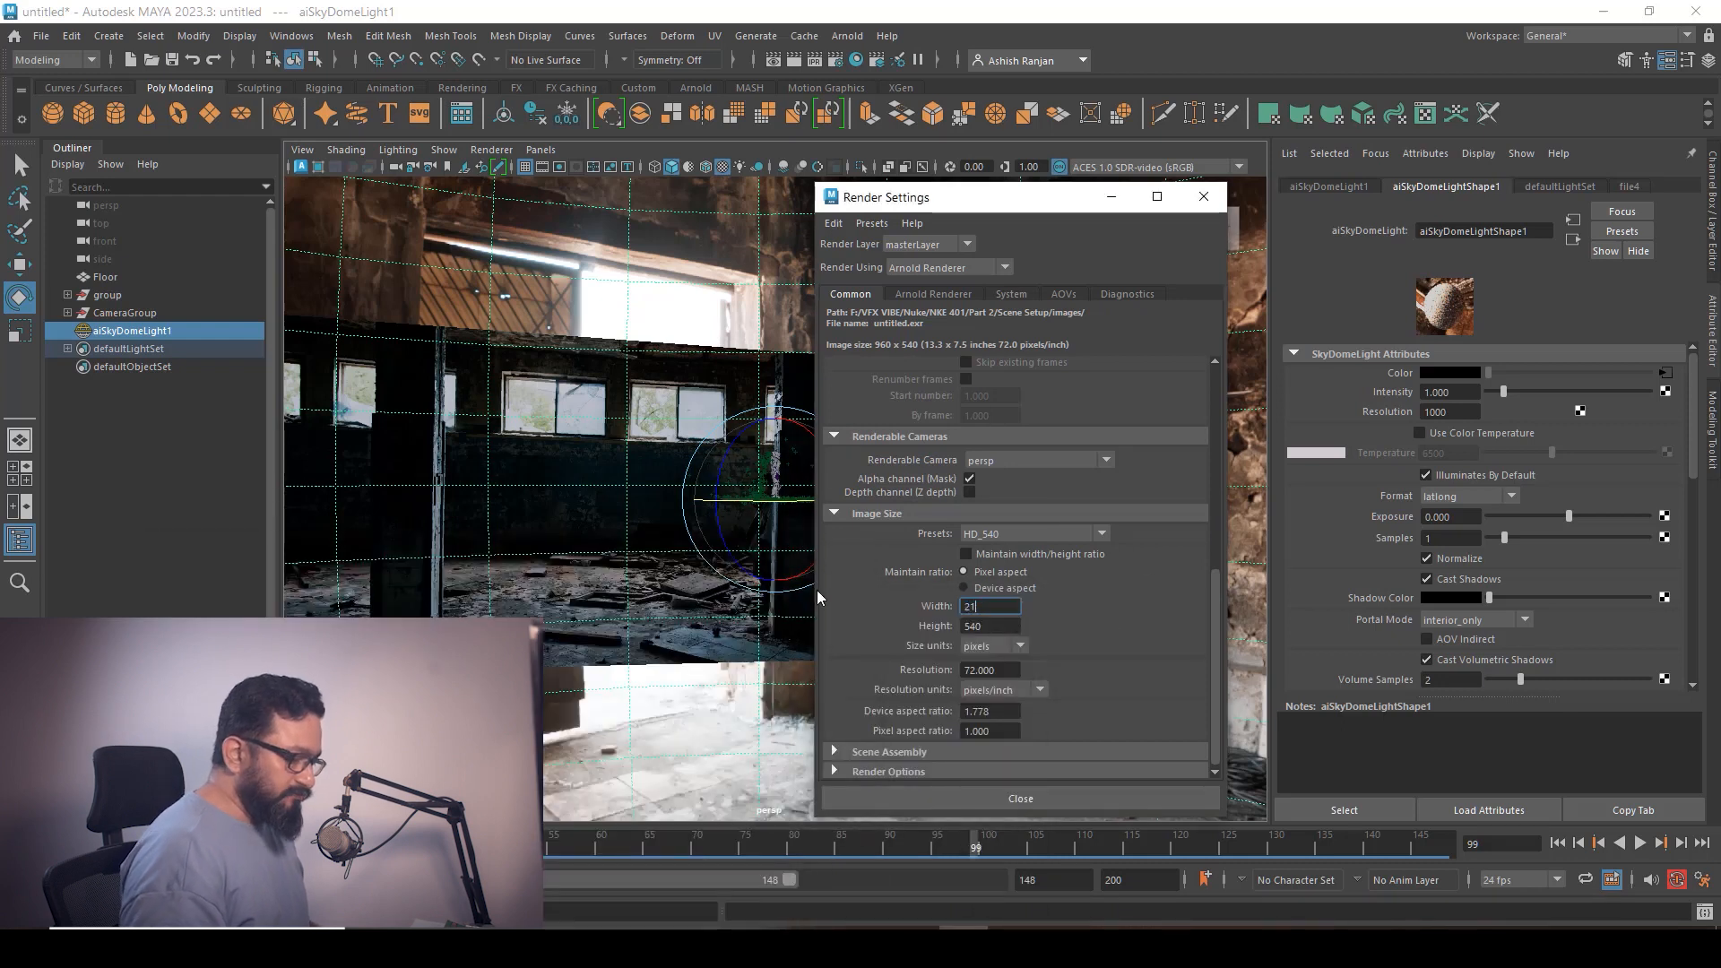
text(42)
key(Tab)
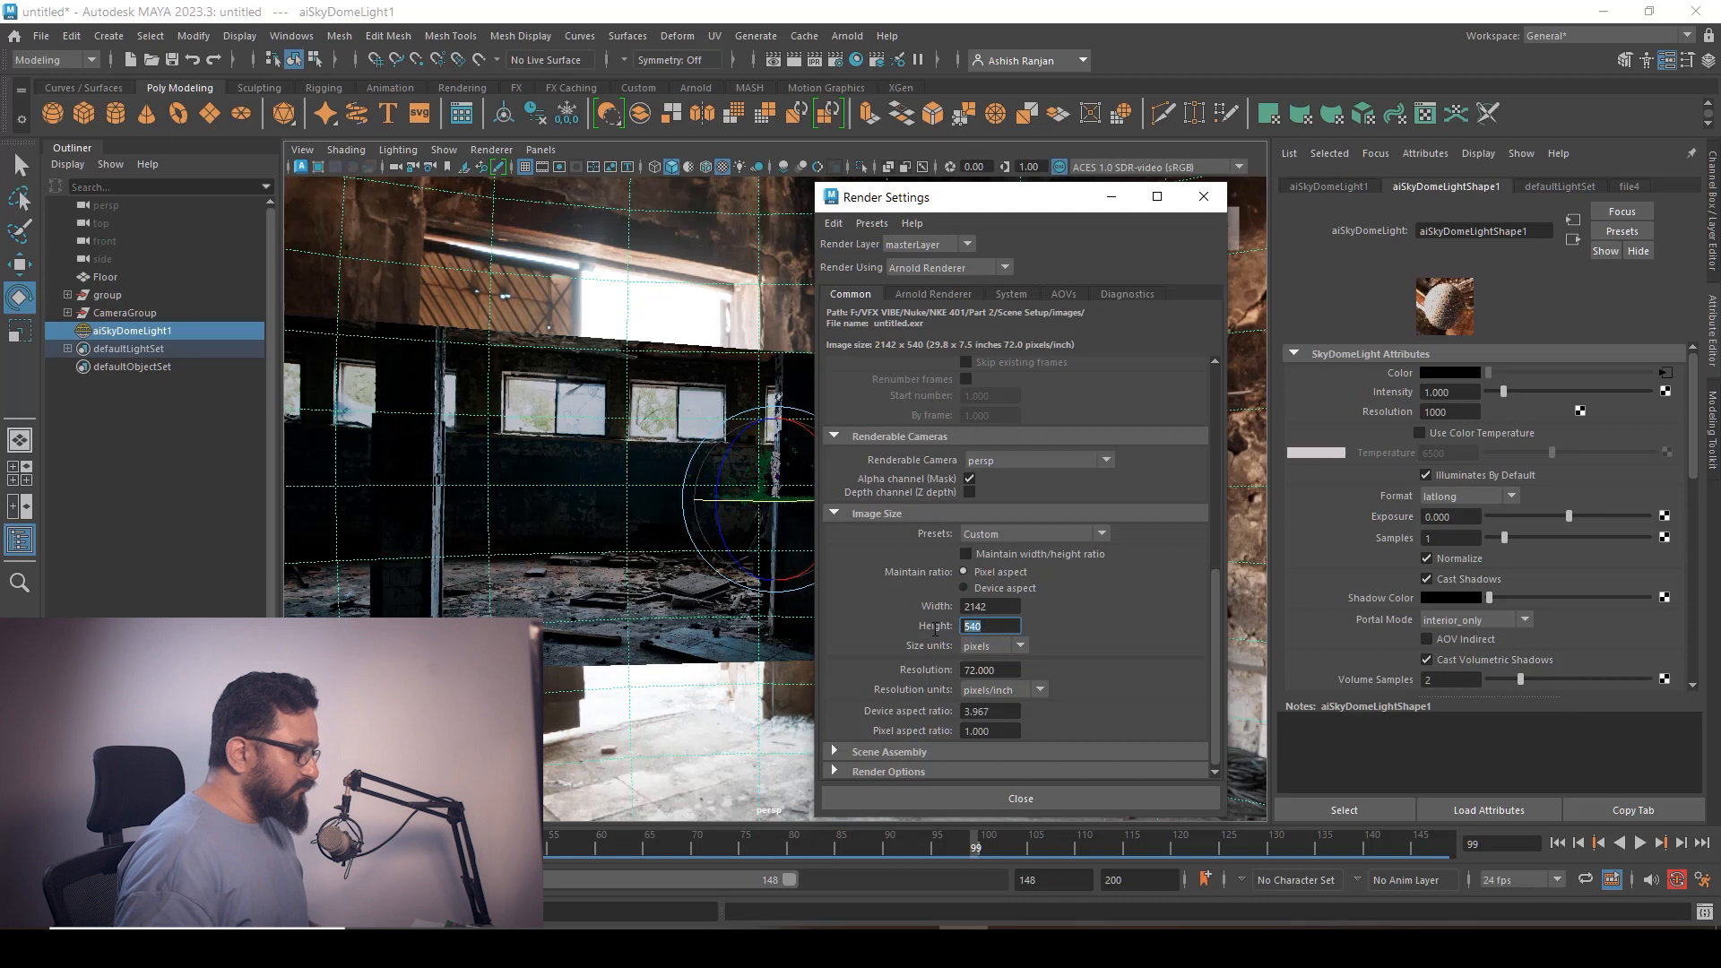
key(Return)
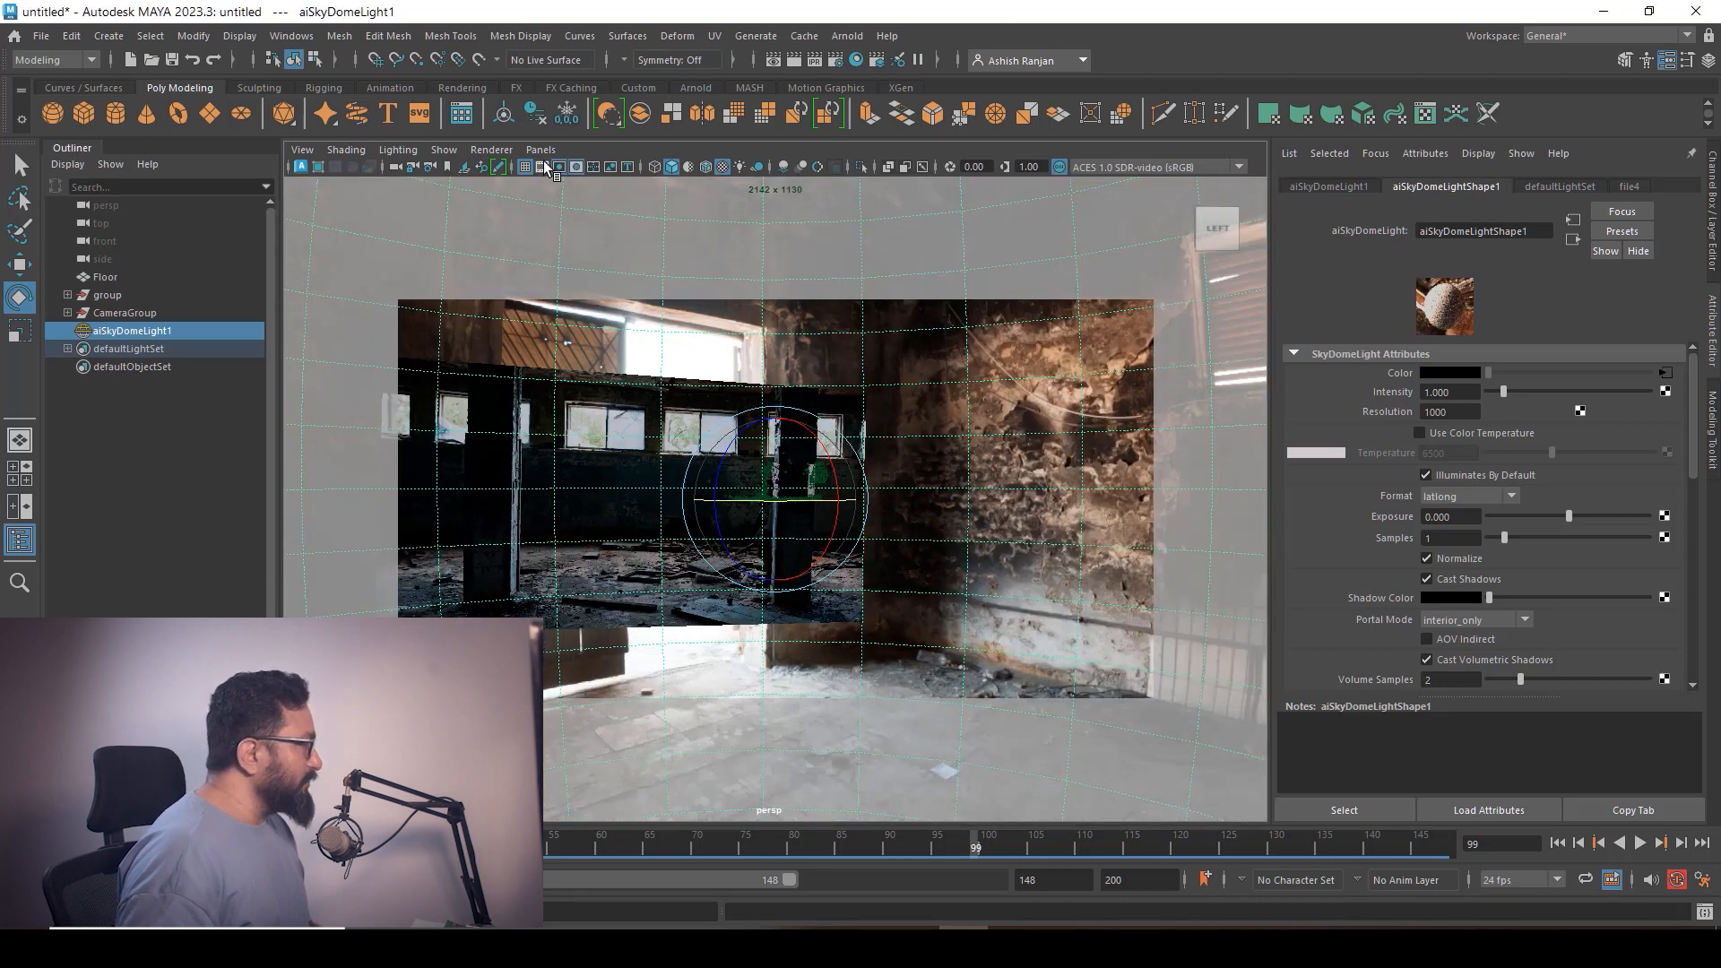
Look through Camera1 to compare the Spartan and pillar with the footage and the surrounding skydome
click(541, 150)
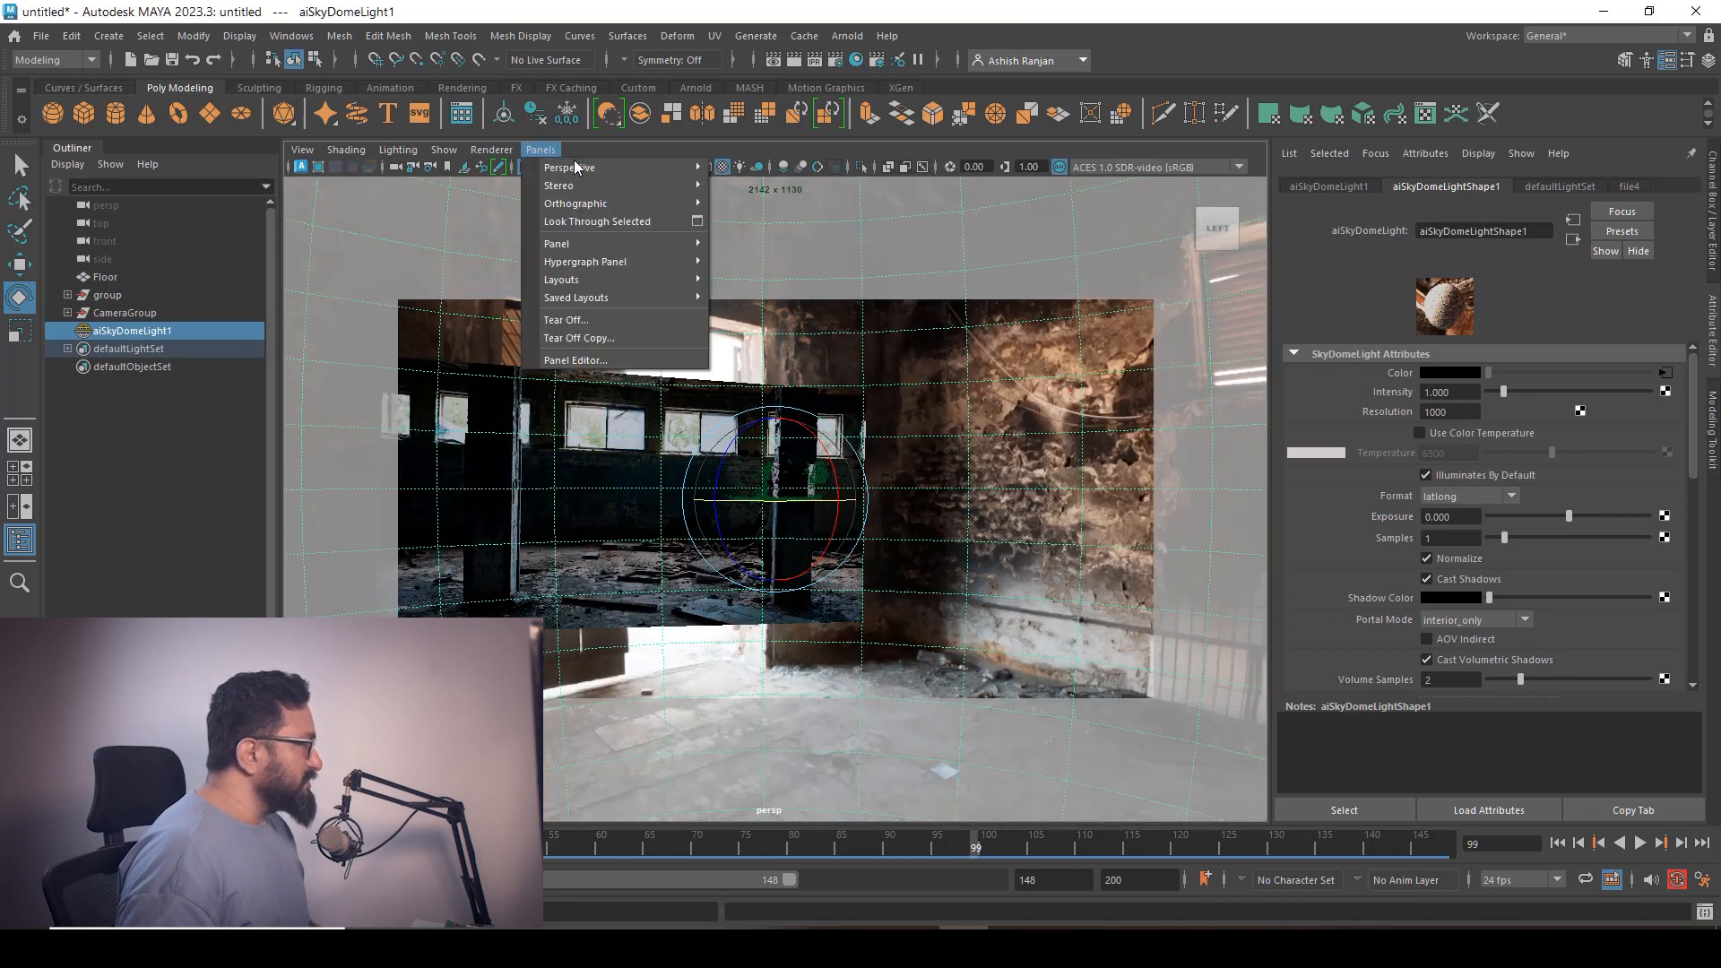
click(761, 170)
click(576, 167)
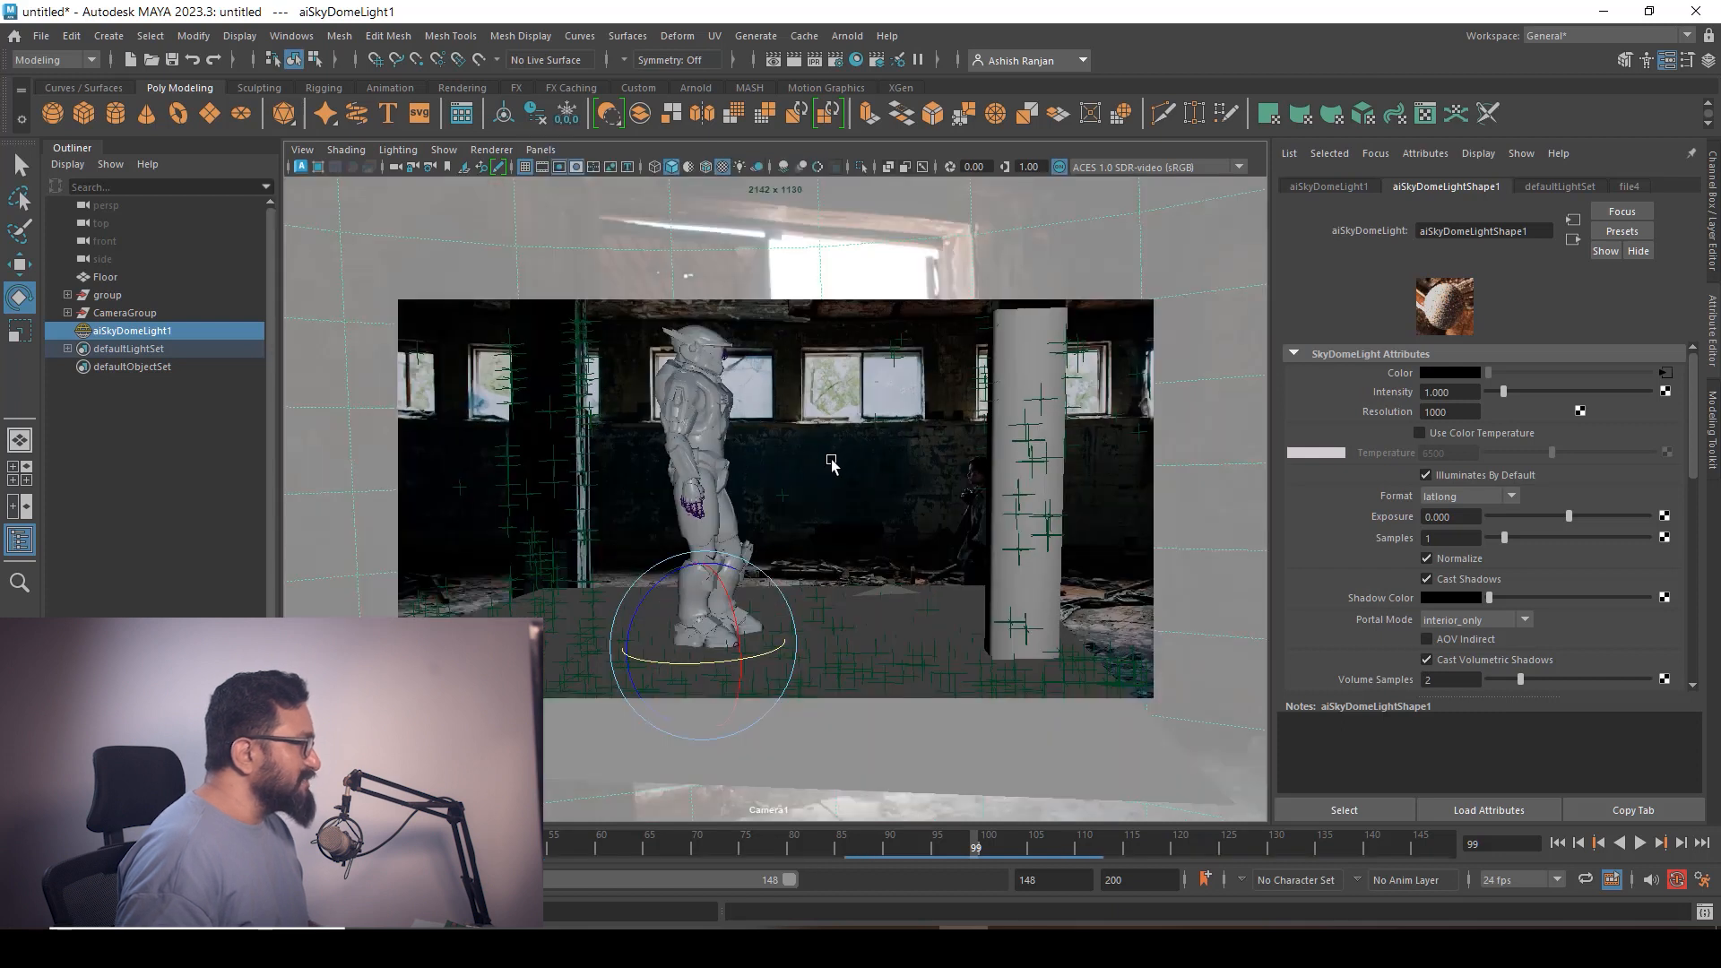
click(305, 150)
mouse_move(540, 149)
mouse_move(628, 167)
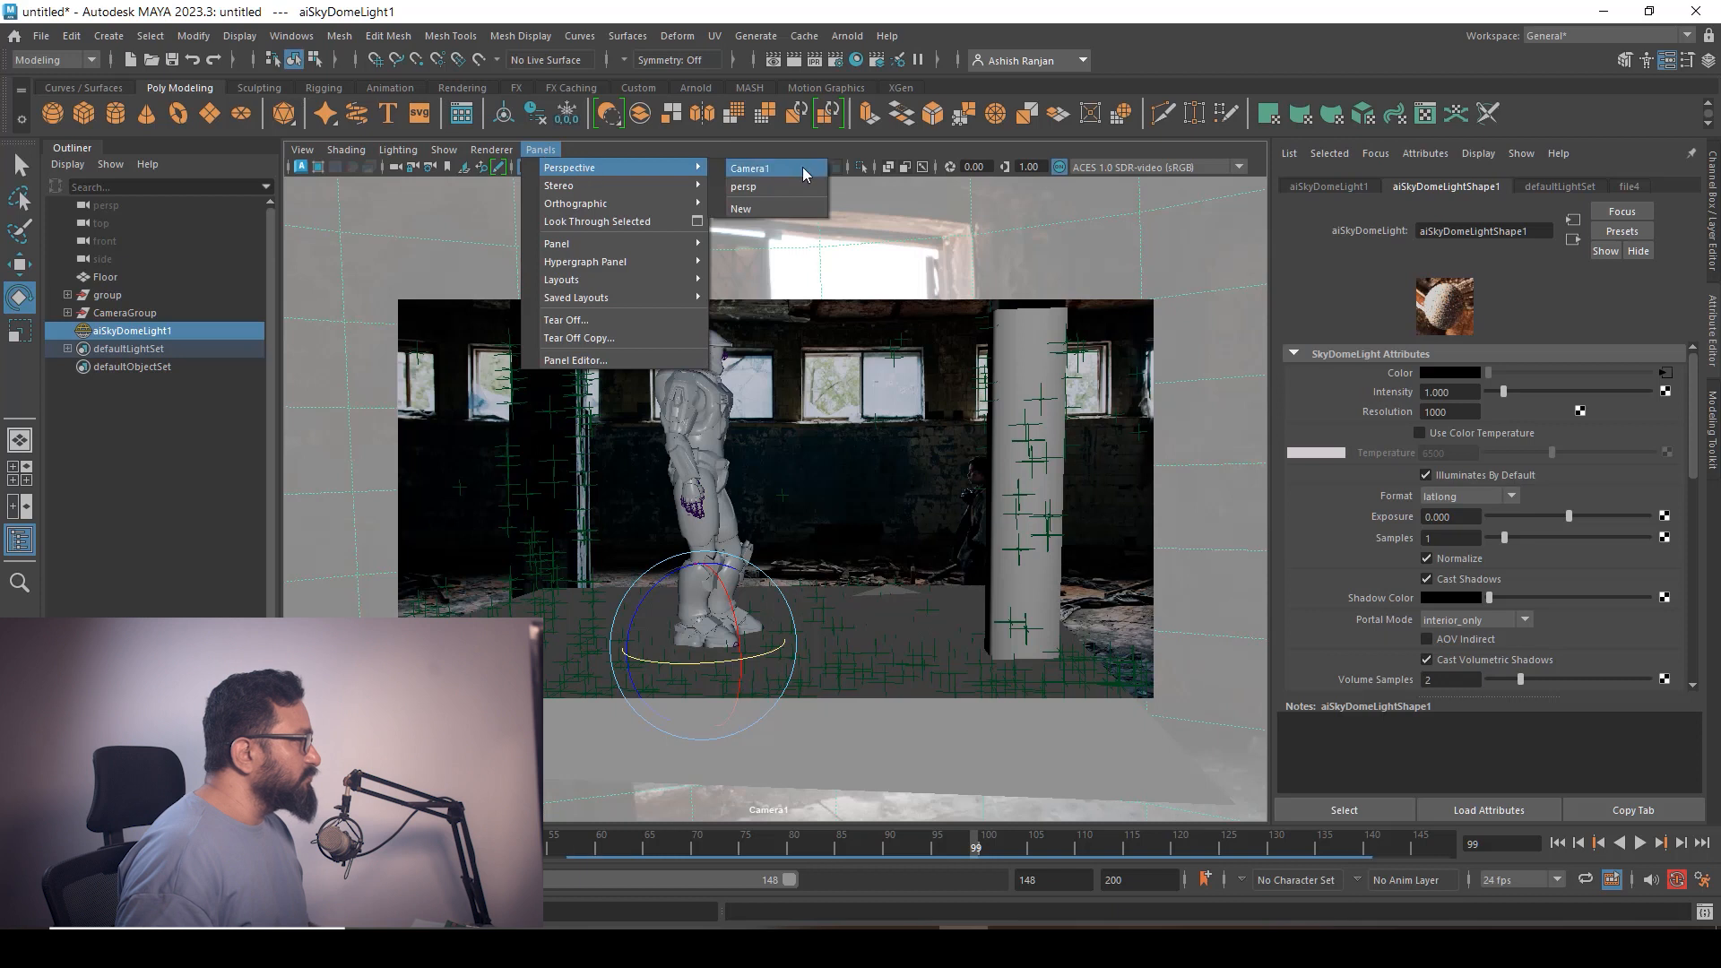
click(803, 170)
Return to the persp camera, select the tracked Camera1 object and examine its transform and shape channels
click(549, 150)
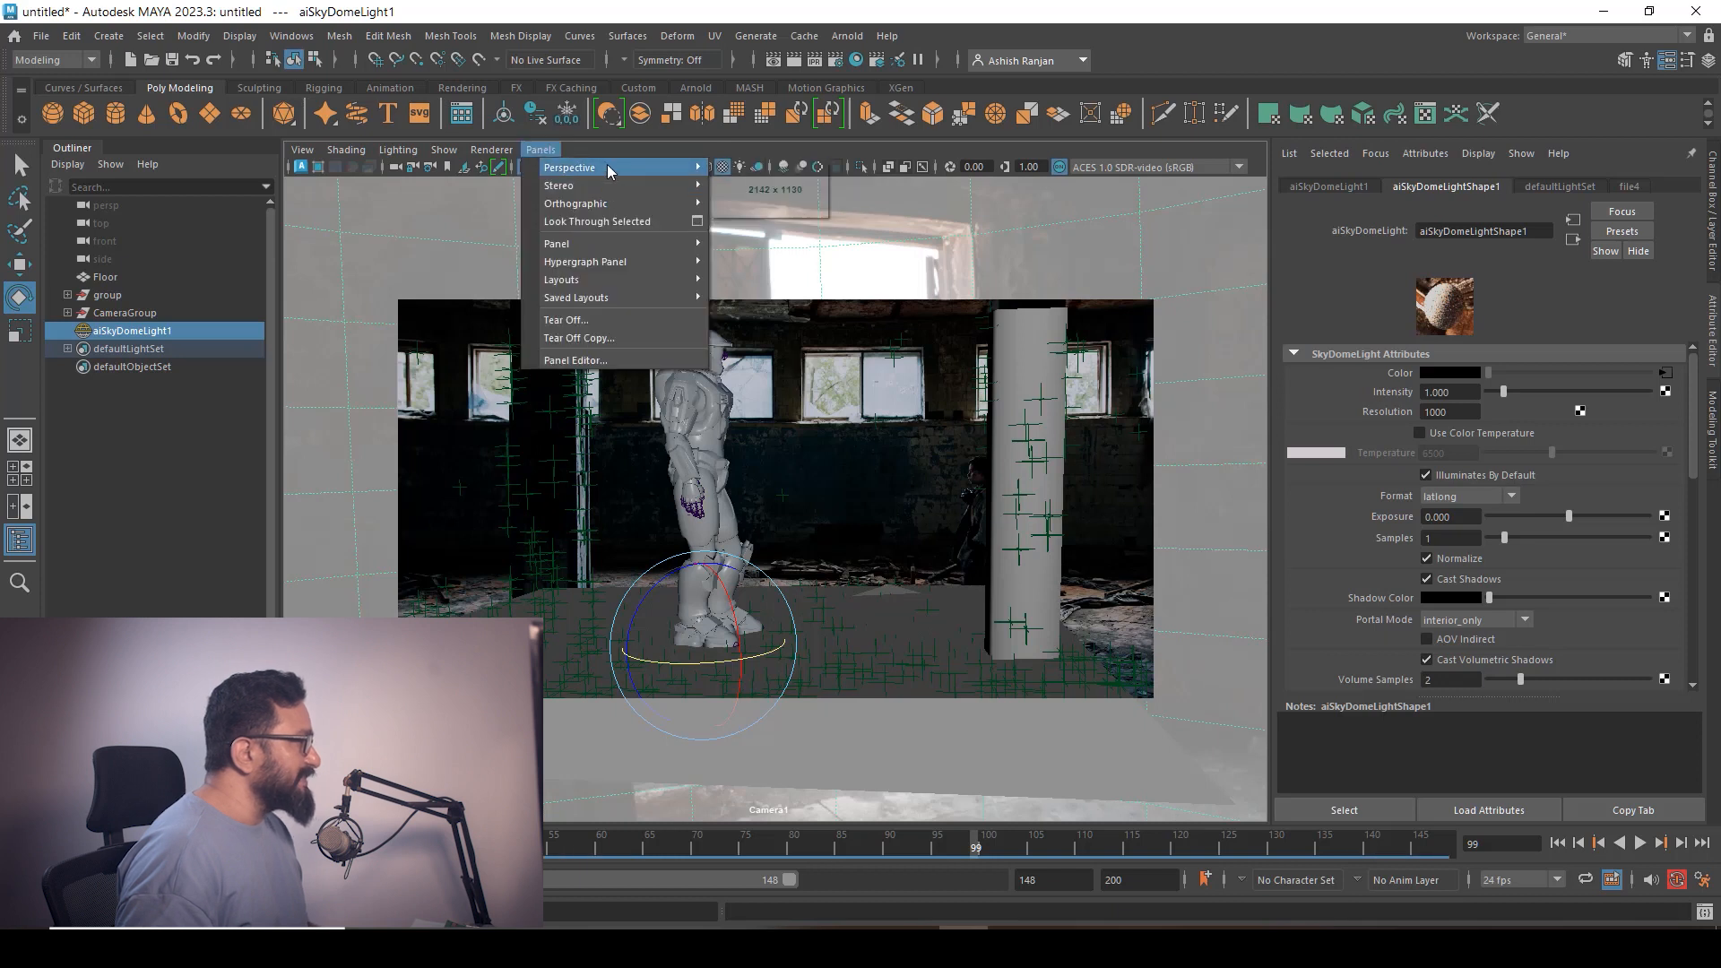
click(753, 170)
alt+drag(951, 602, 868, 634)
click(765, 591)
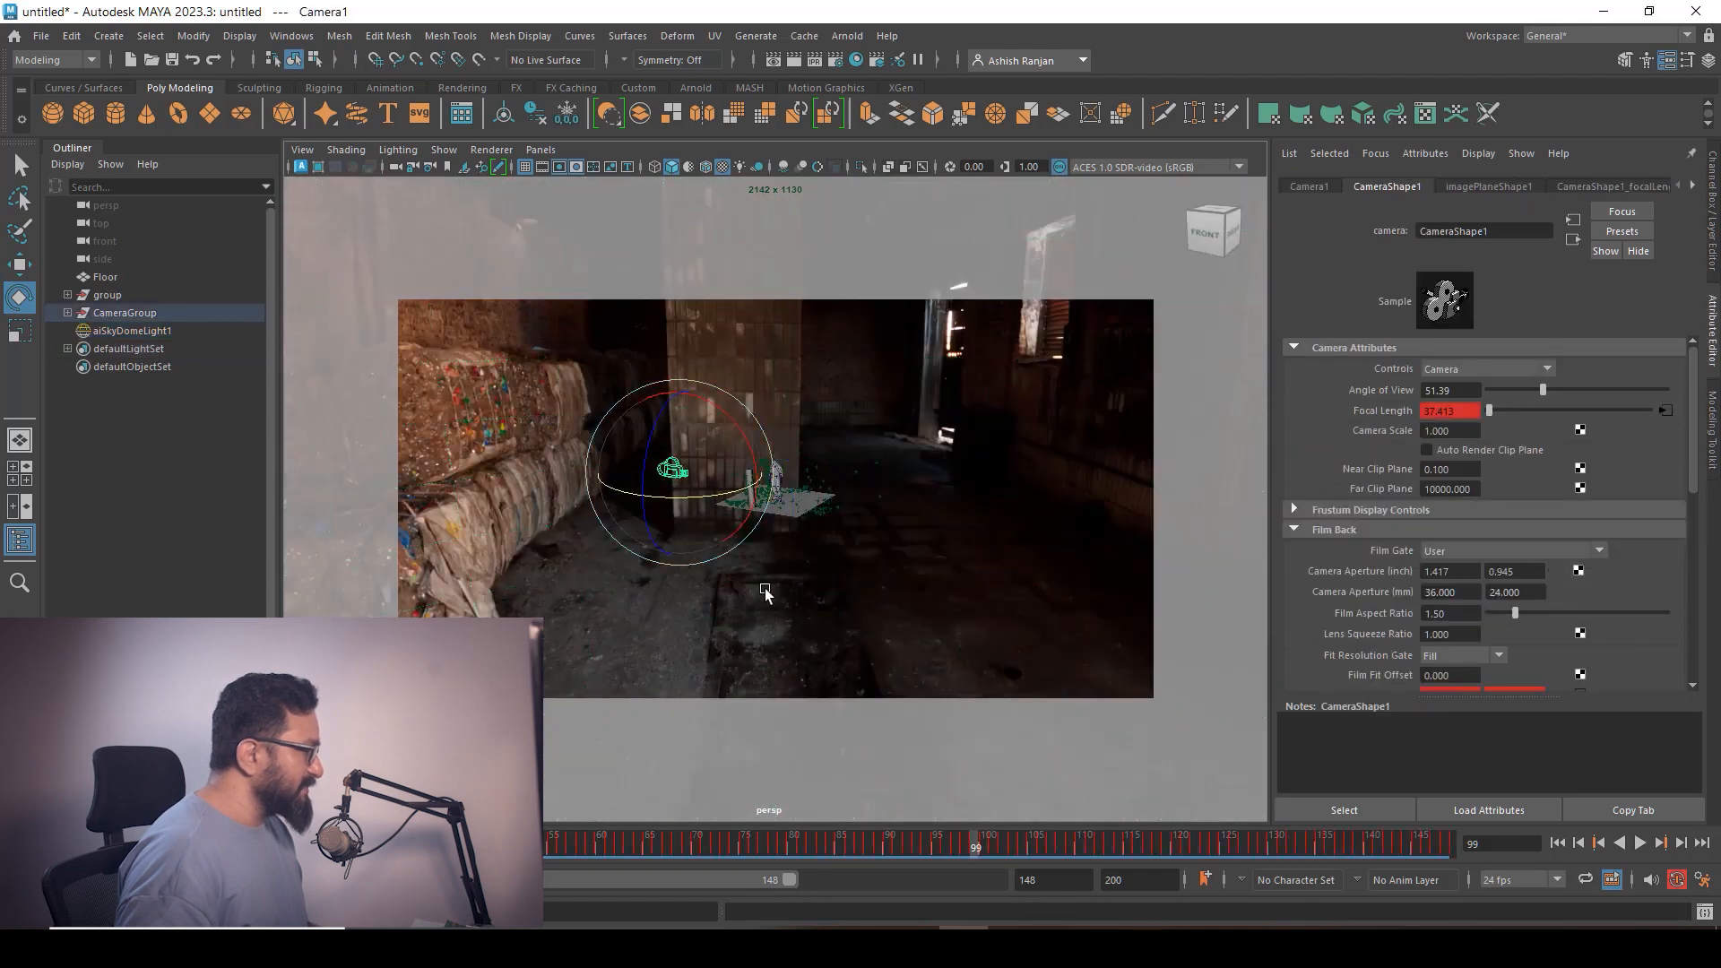
click(1715, 242)
drag(1612, 203, 1599, 518)
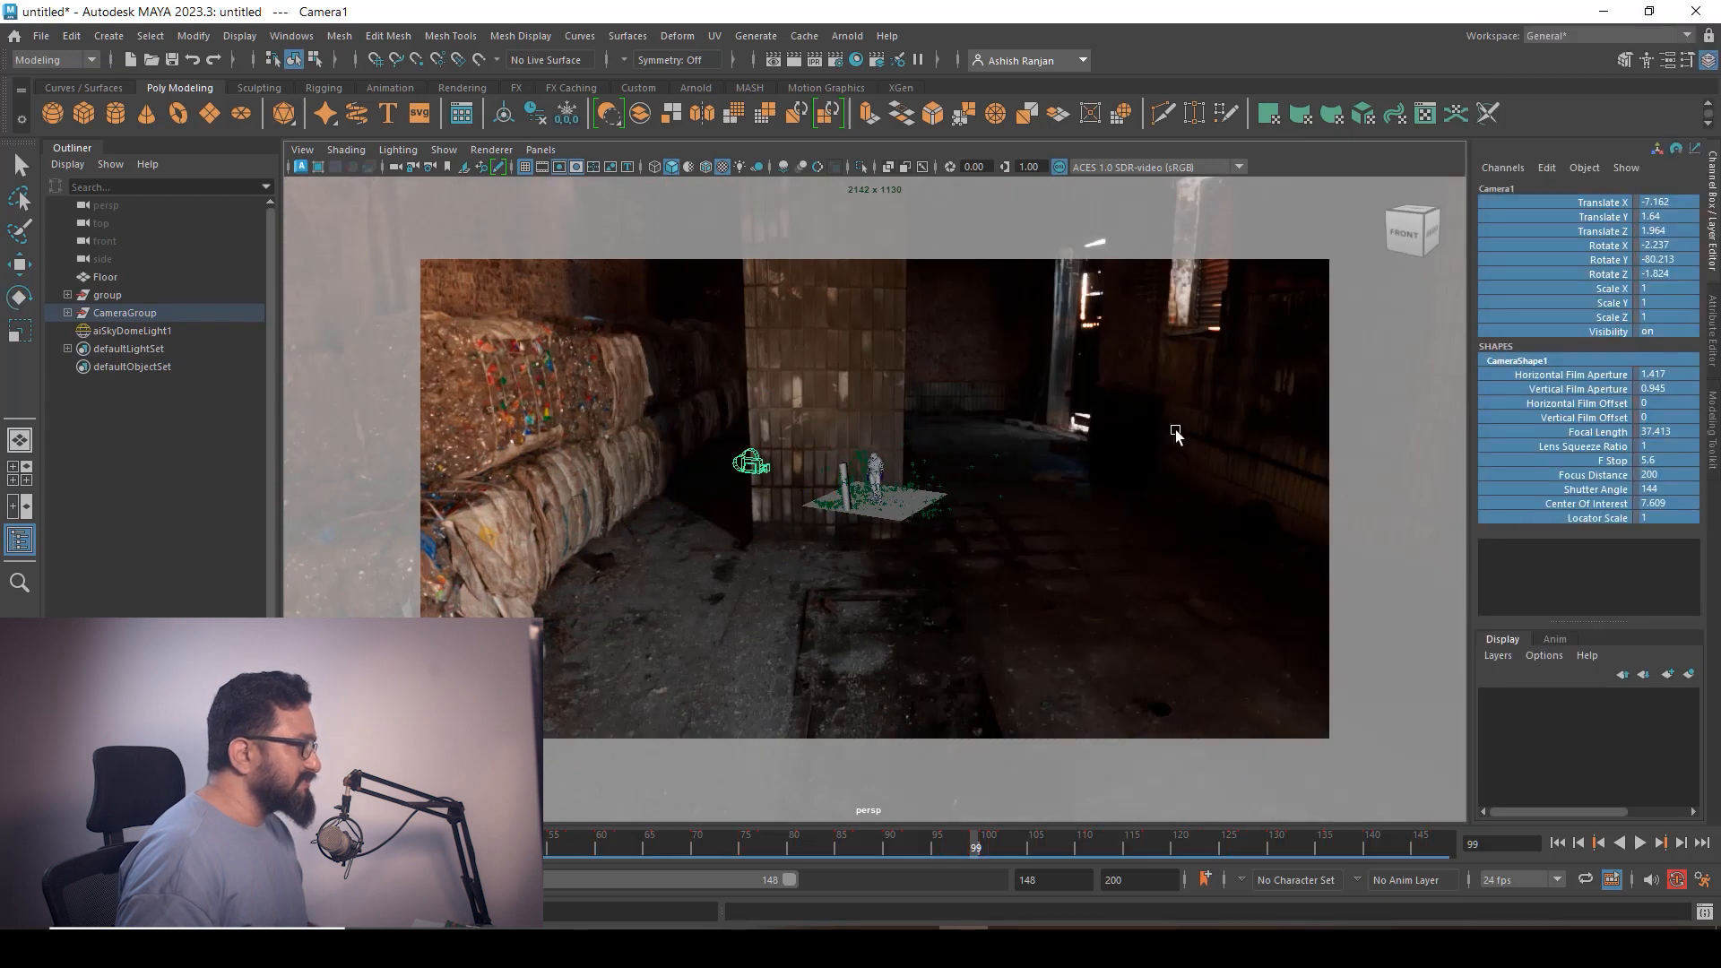
click(750, 462)
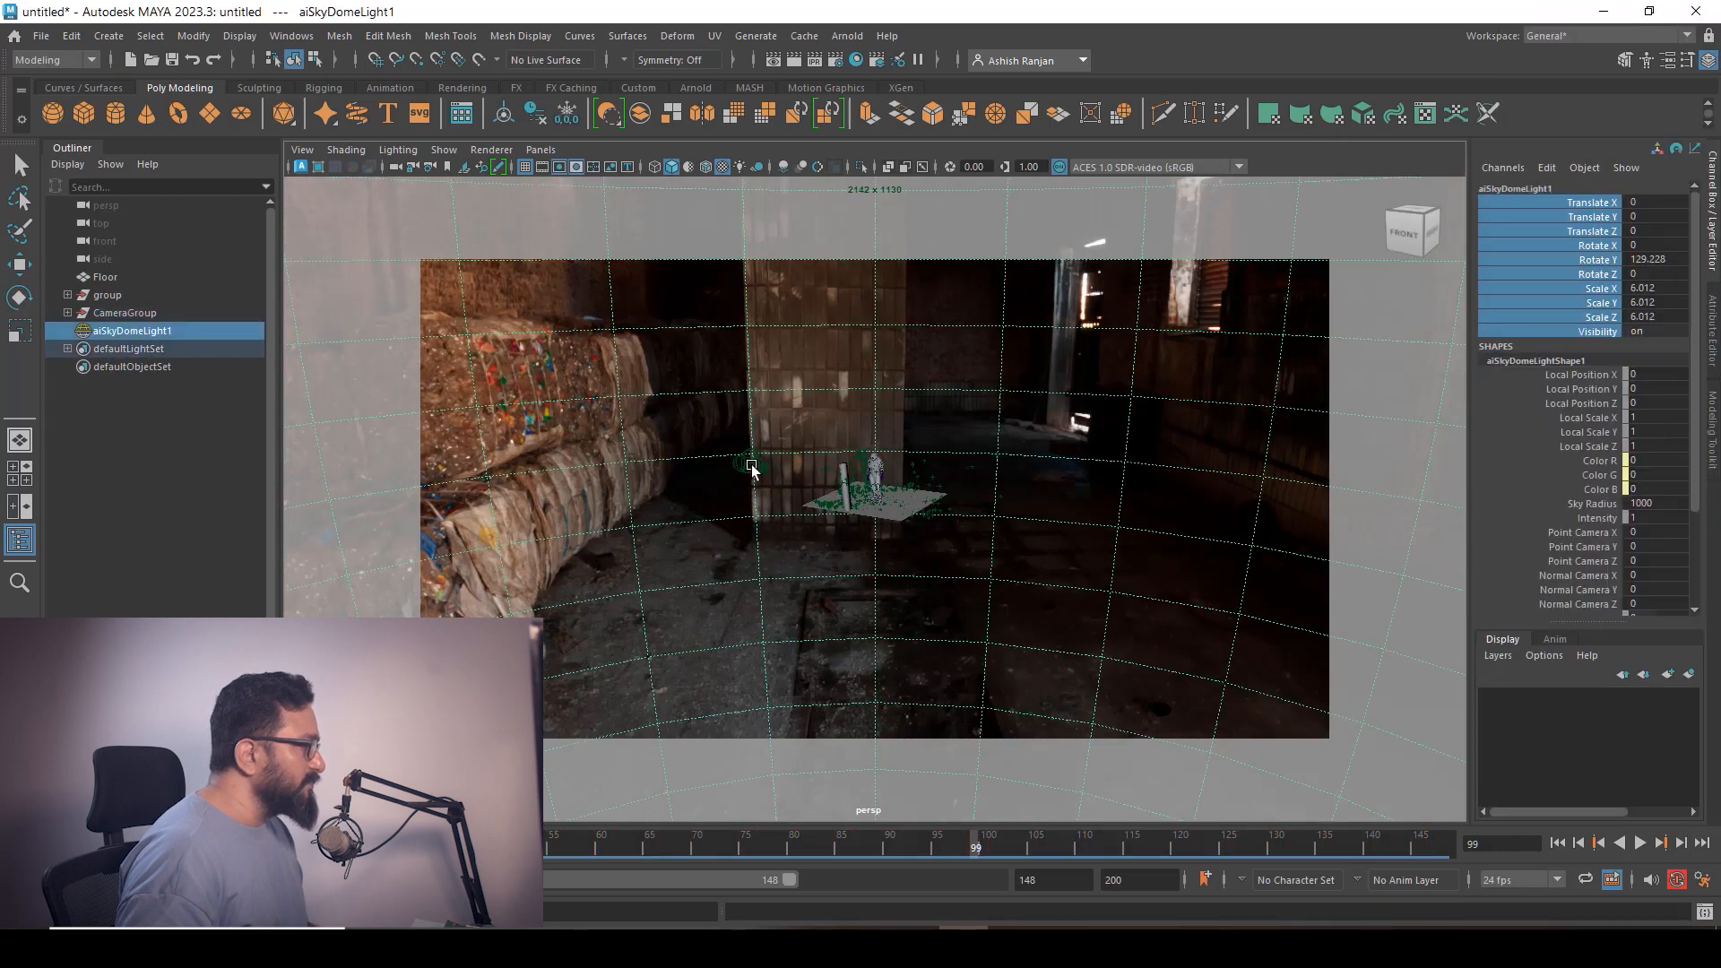
click(752, 467)
key(w)
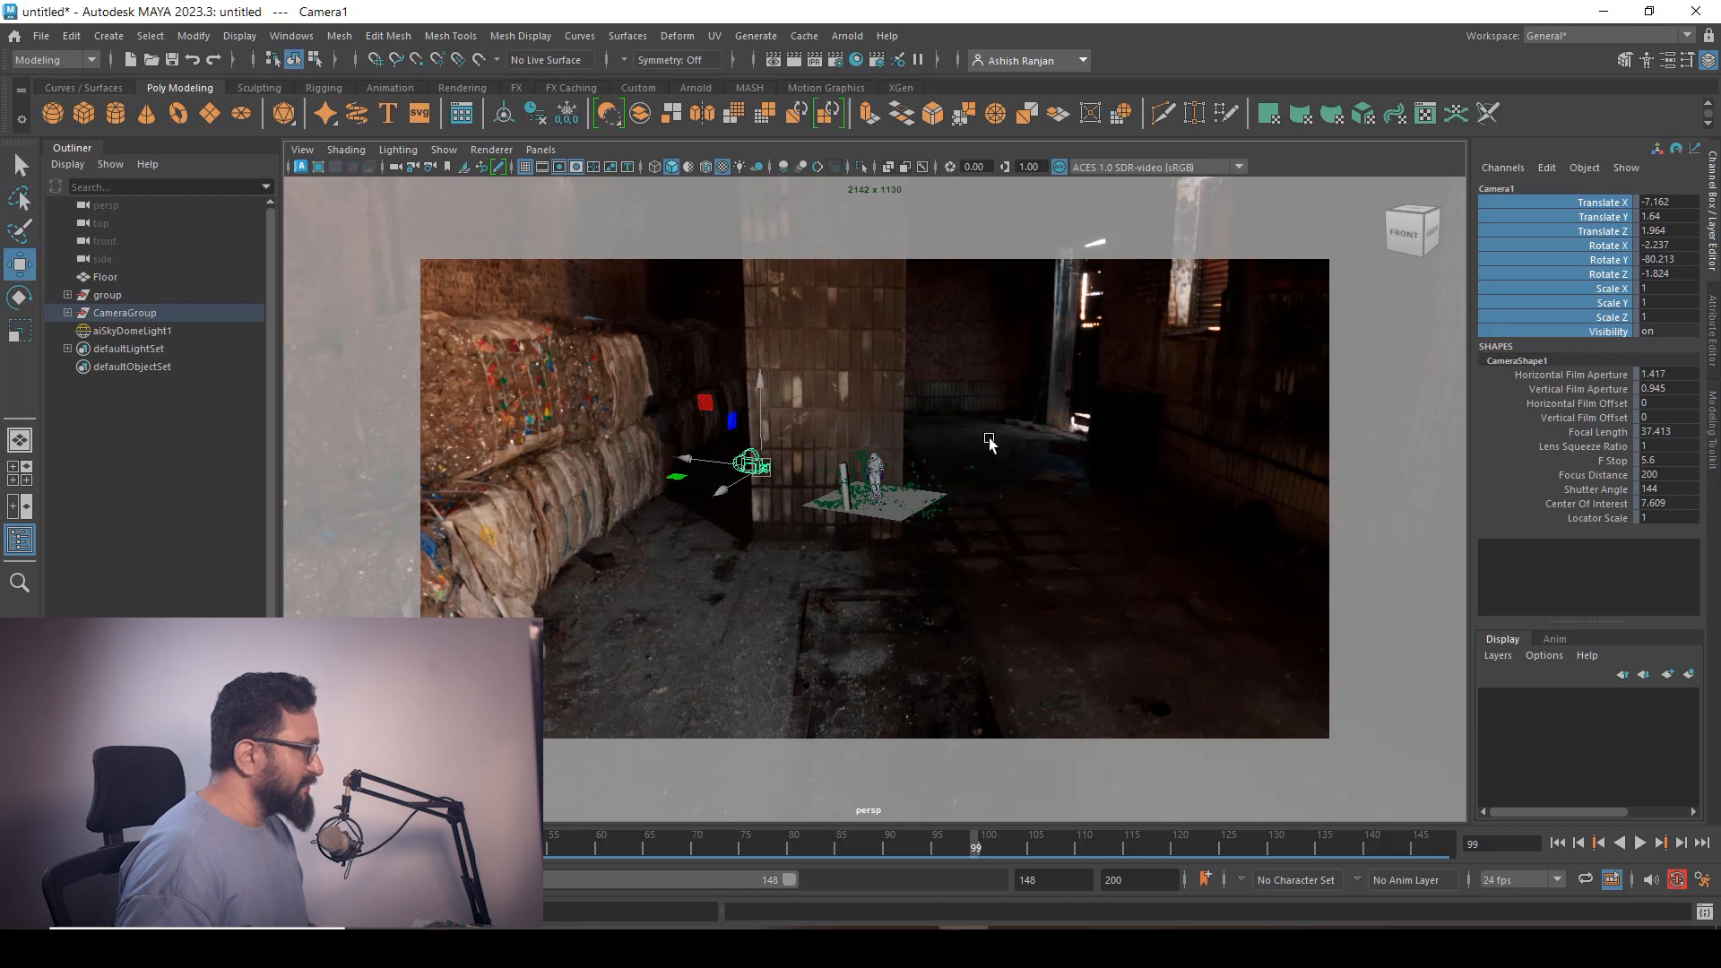
Look through Camera1 and play back the tracked shot, stopping at frame 80
click(540, 149)
mouse_move(574, 169)
click(757, 183)
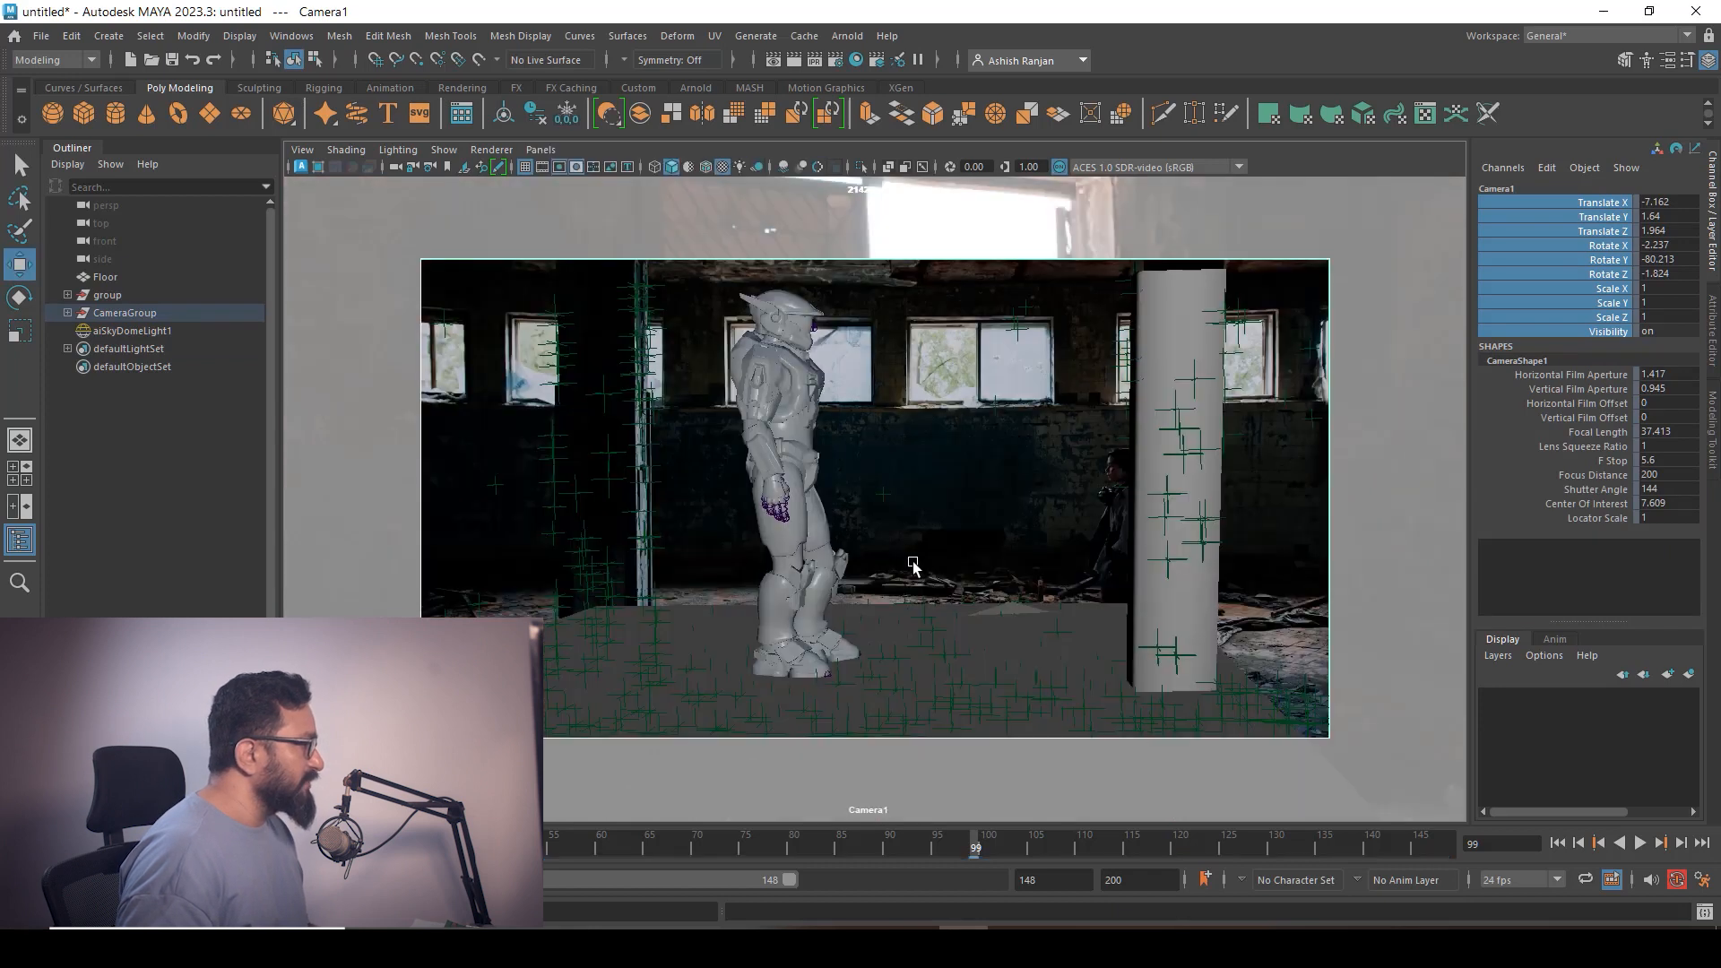
key(alt+v)
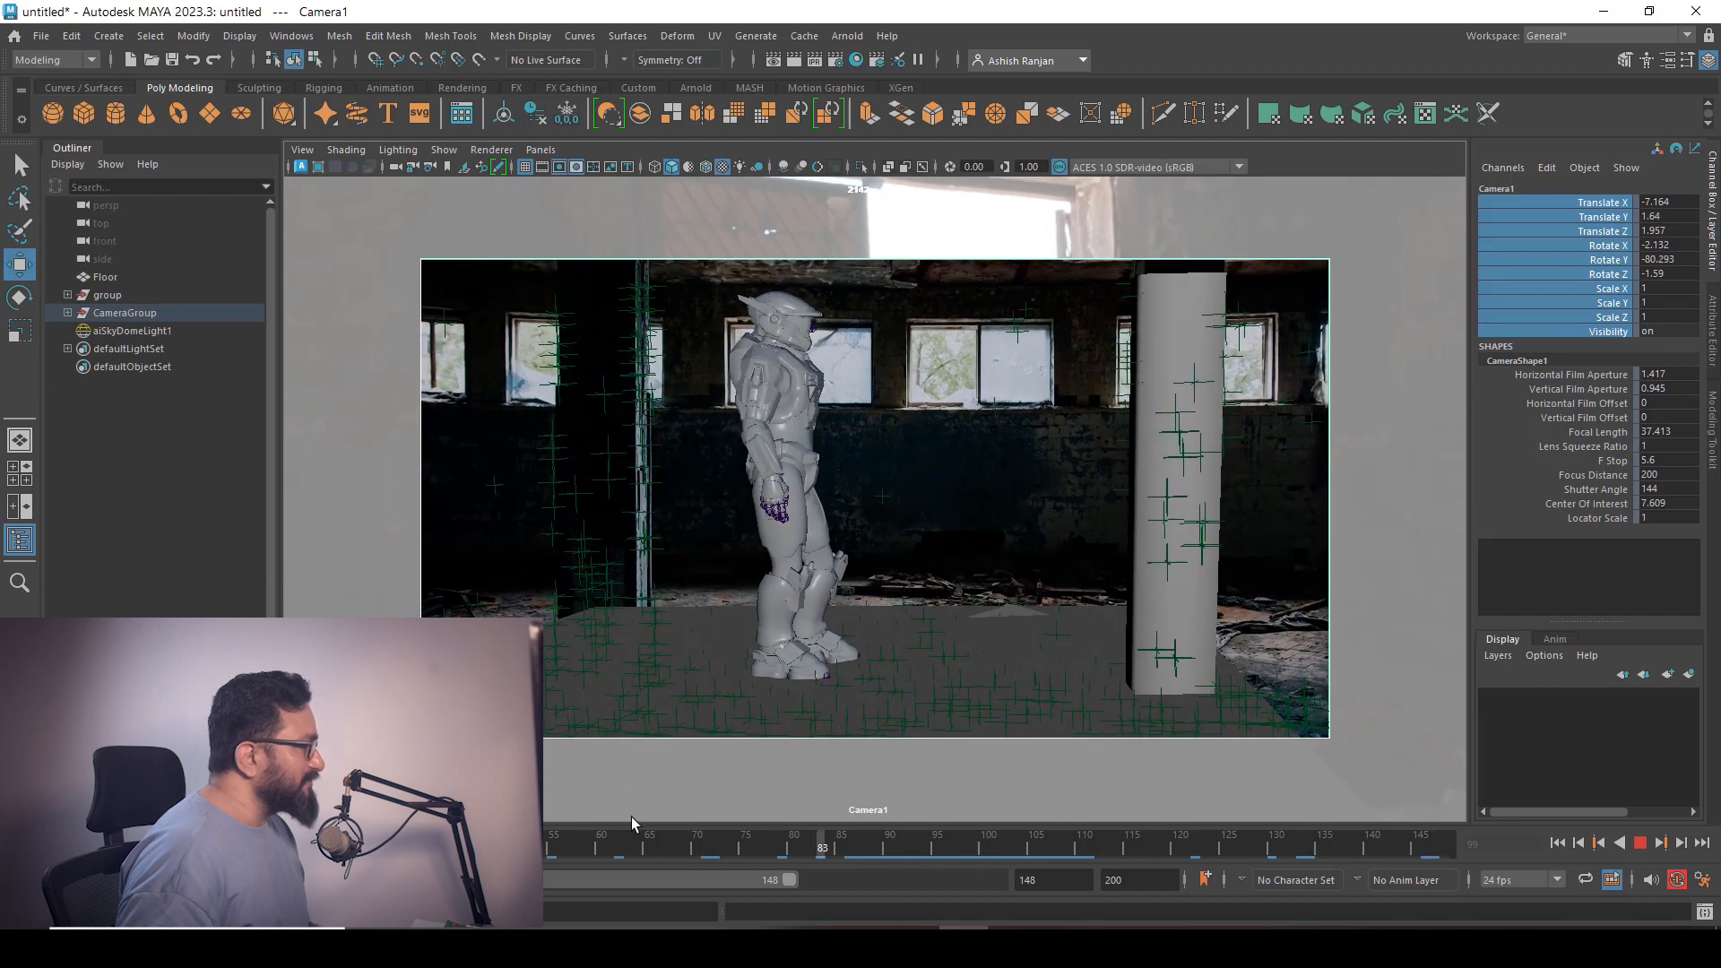
key(alt+v)
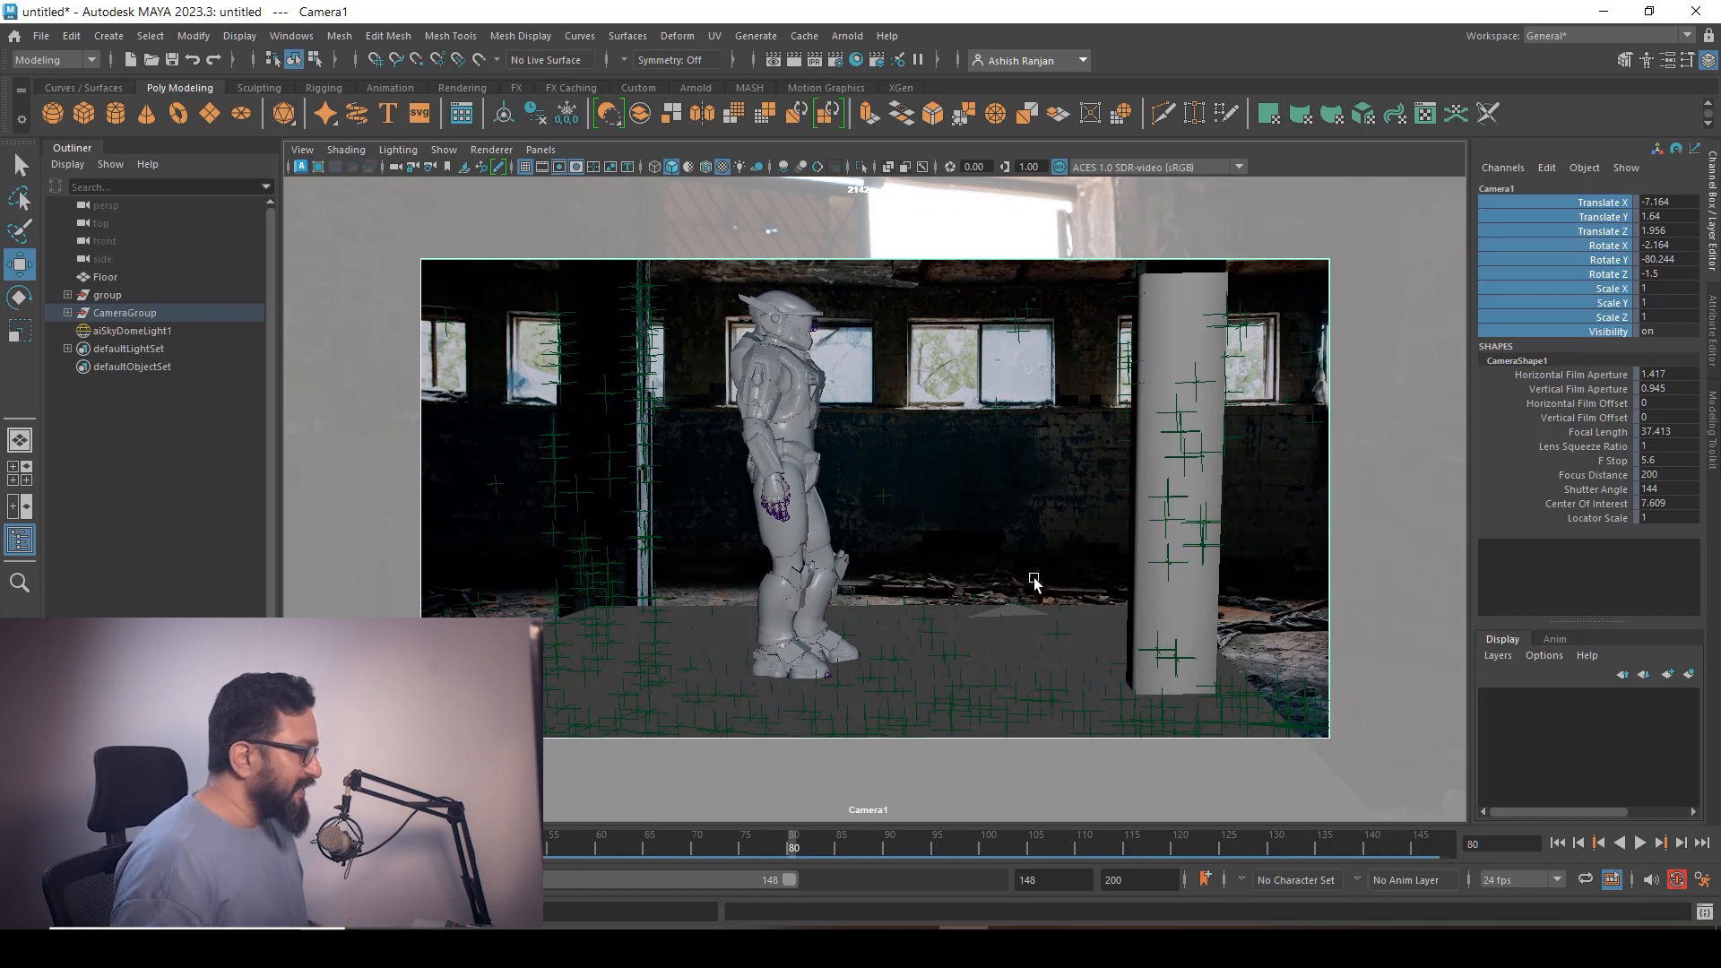
Open the Camera1 render in Arnold RenderView and arrange the render windows so the pillar in the viewport is accessible
click(850, 36)
click(862, 72)
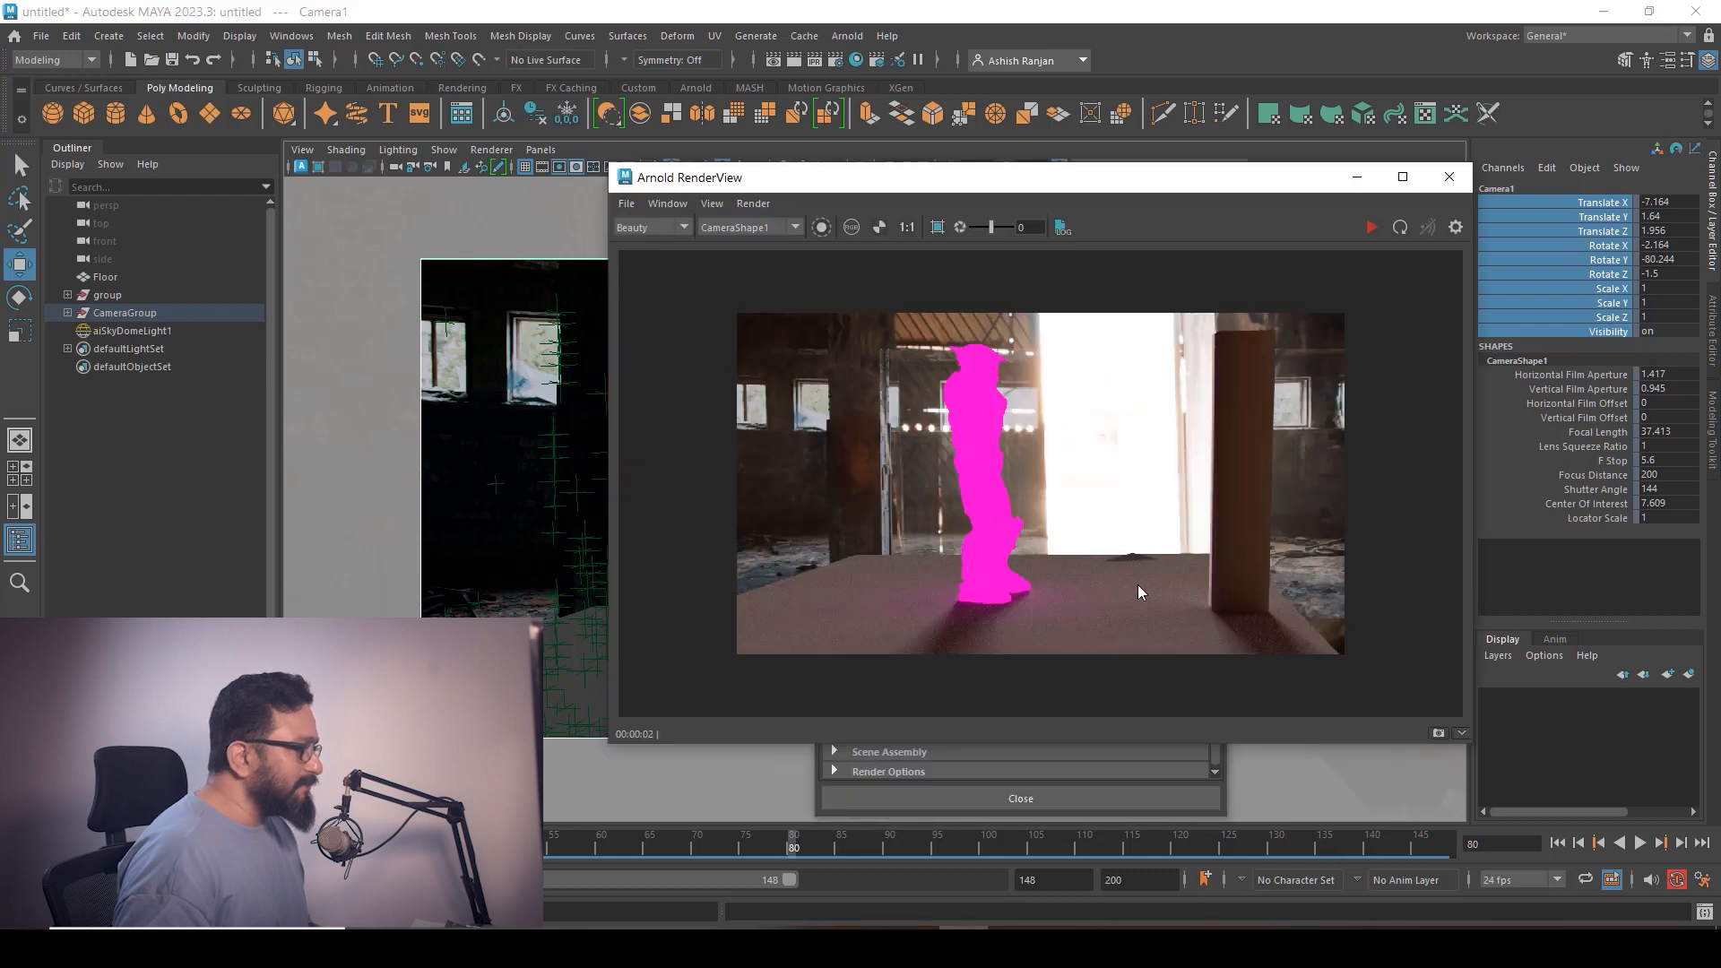
drag(1342, 192, 1322, 539)
drag(1031, 206, 807, 293)
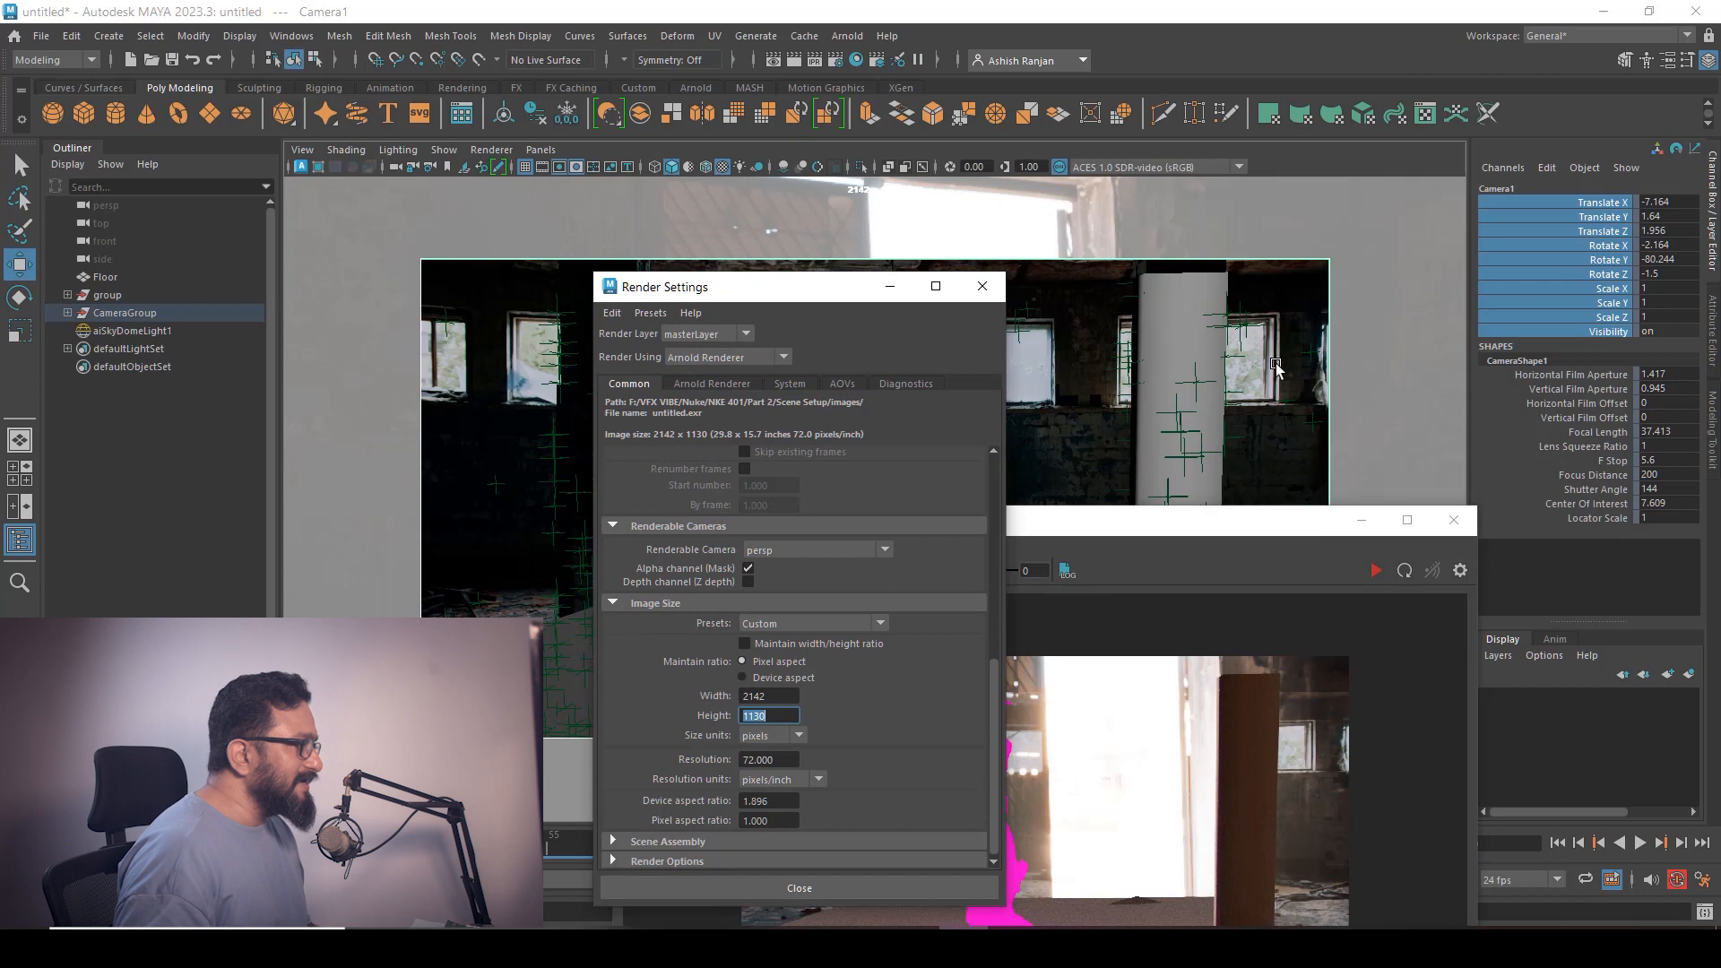
Delete the pillar standing in front of the Spartan, review the last render and minimize Arnold RenderView
click(1174, 328)
click(1174, 327)
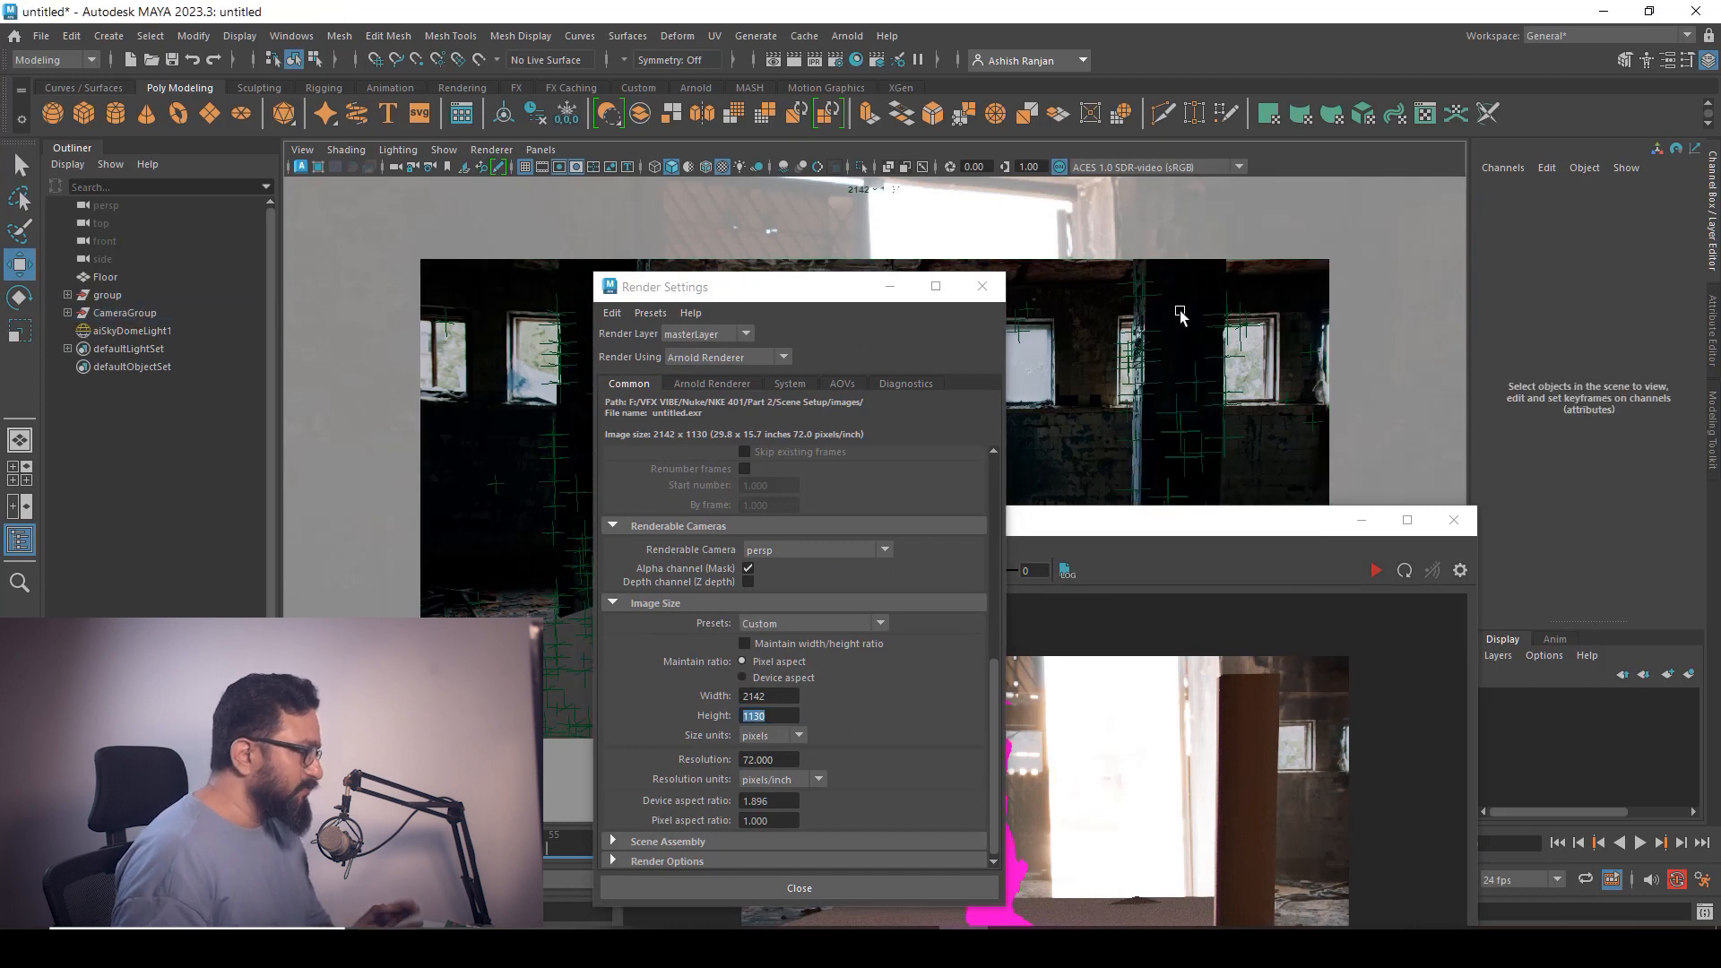
drag(826, 300, 1377, 287)
drag(1009, 529, 962, 252)
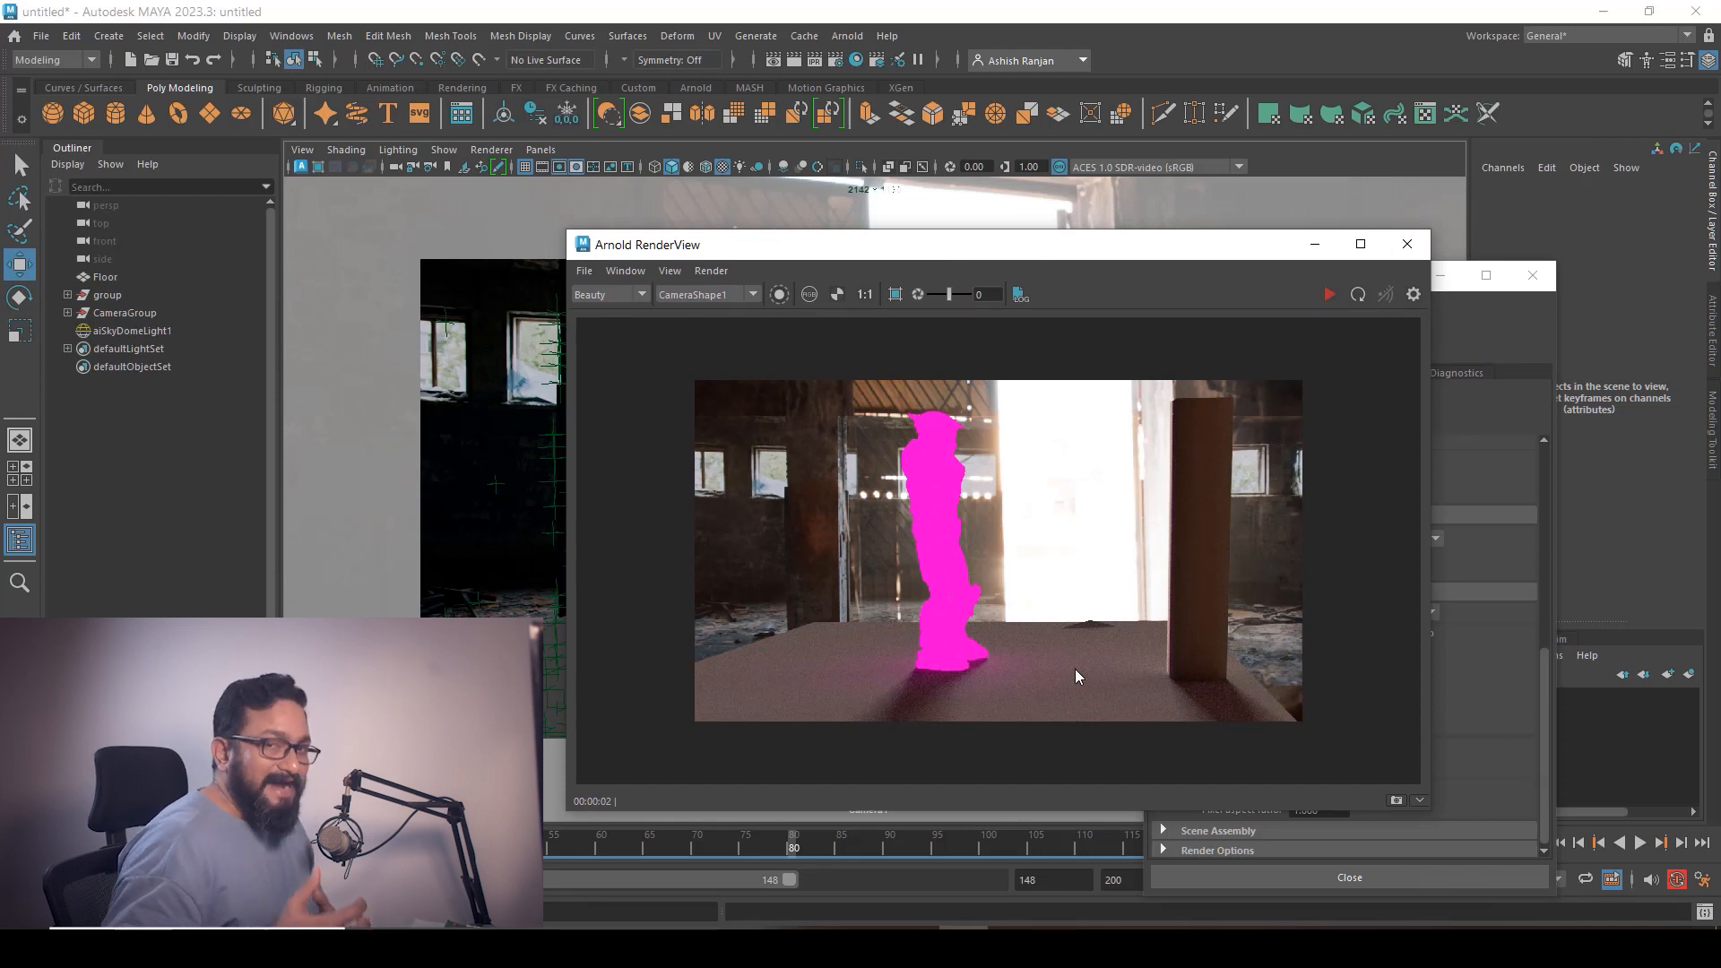
click(1315, 244)
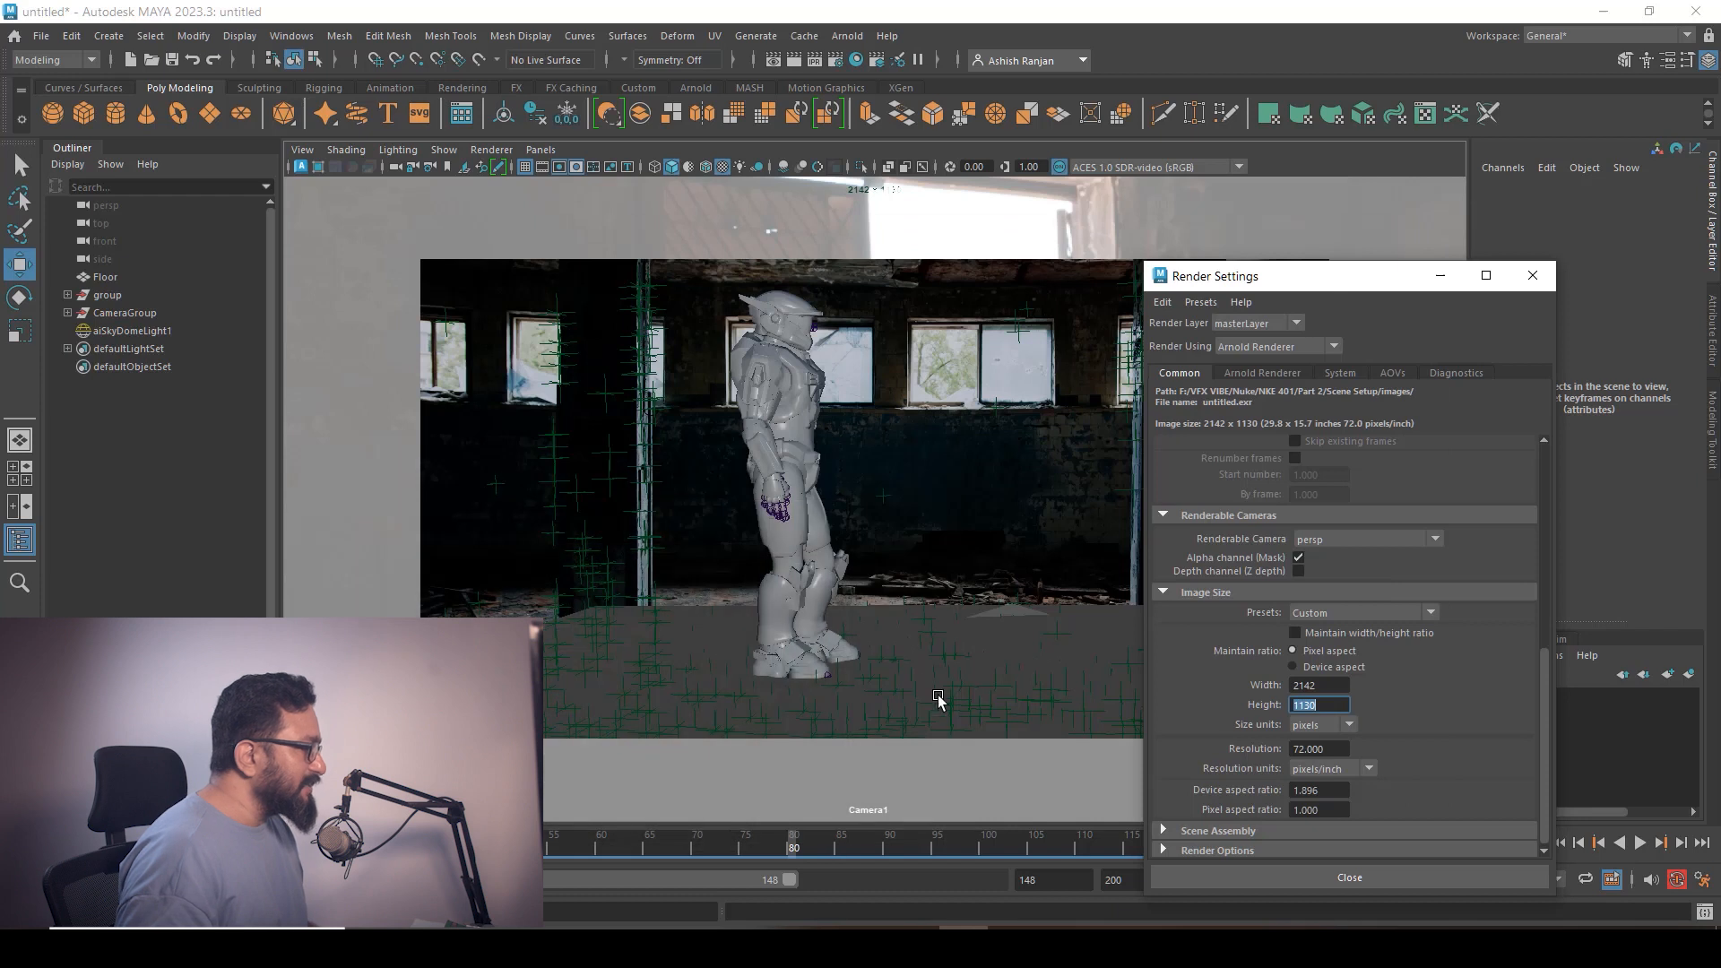
Assign a new Arnold aiShadowMatte material to the floor mesh
click(937, 677)
right_click(932, 550)
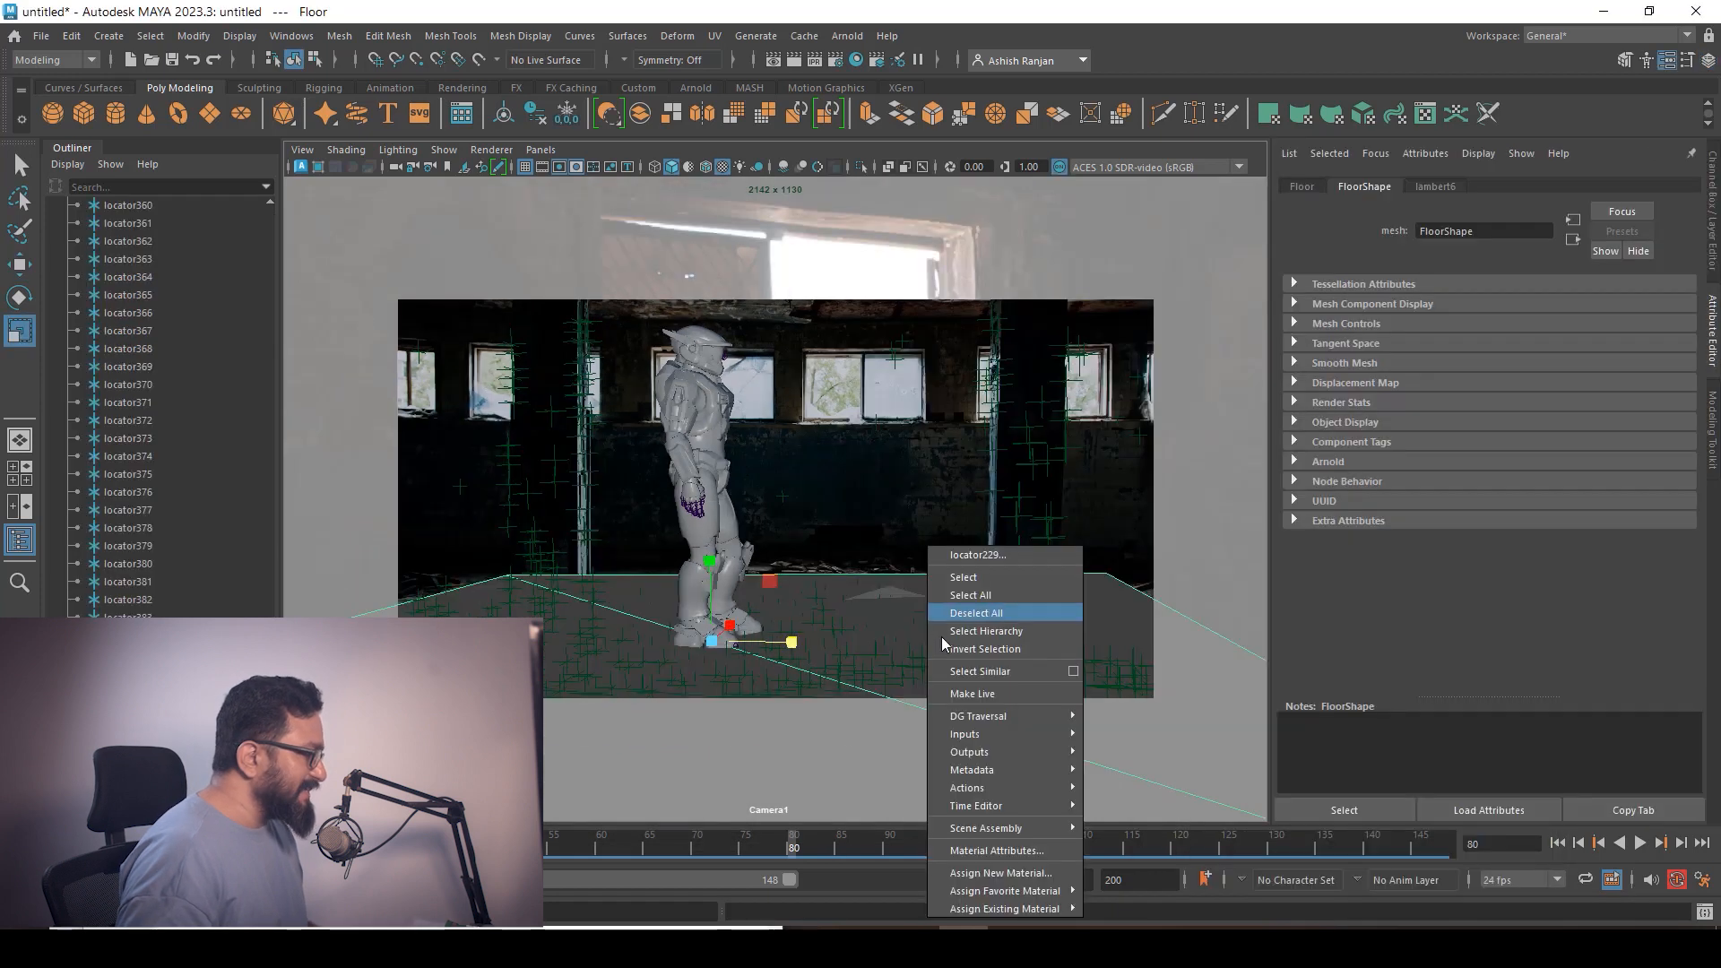
click(988, 874)
click(619, 473)
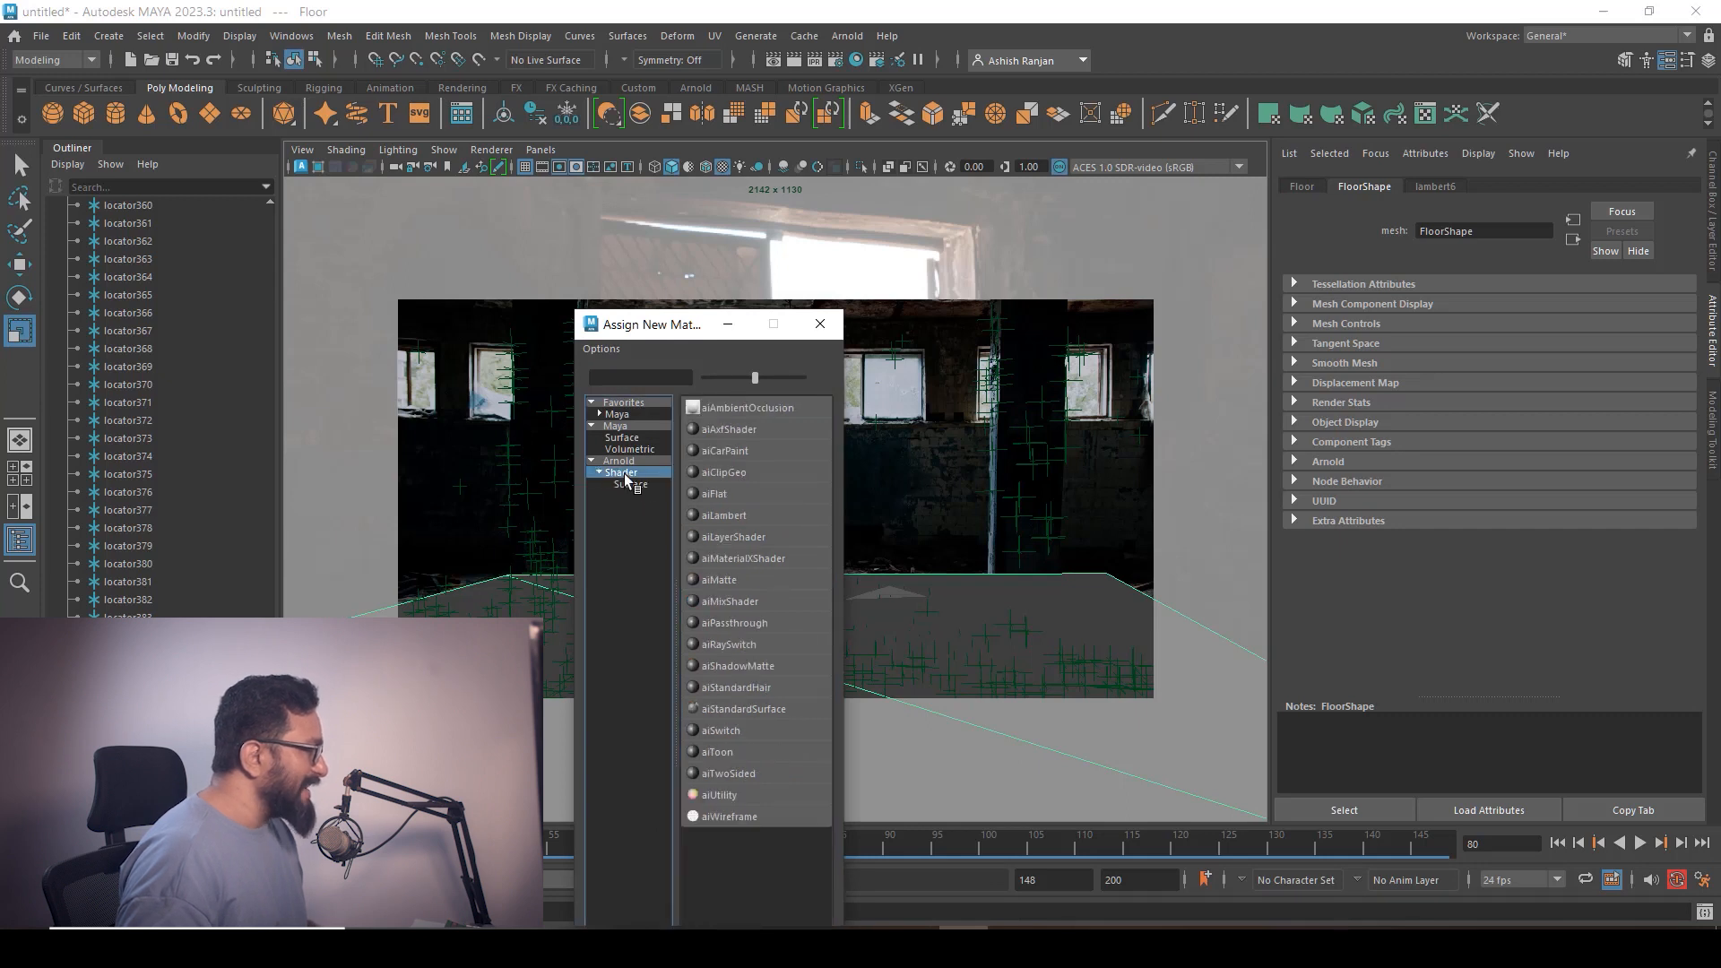
click(744, 668)
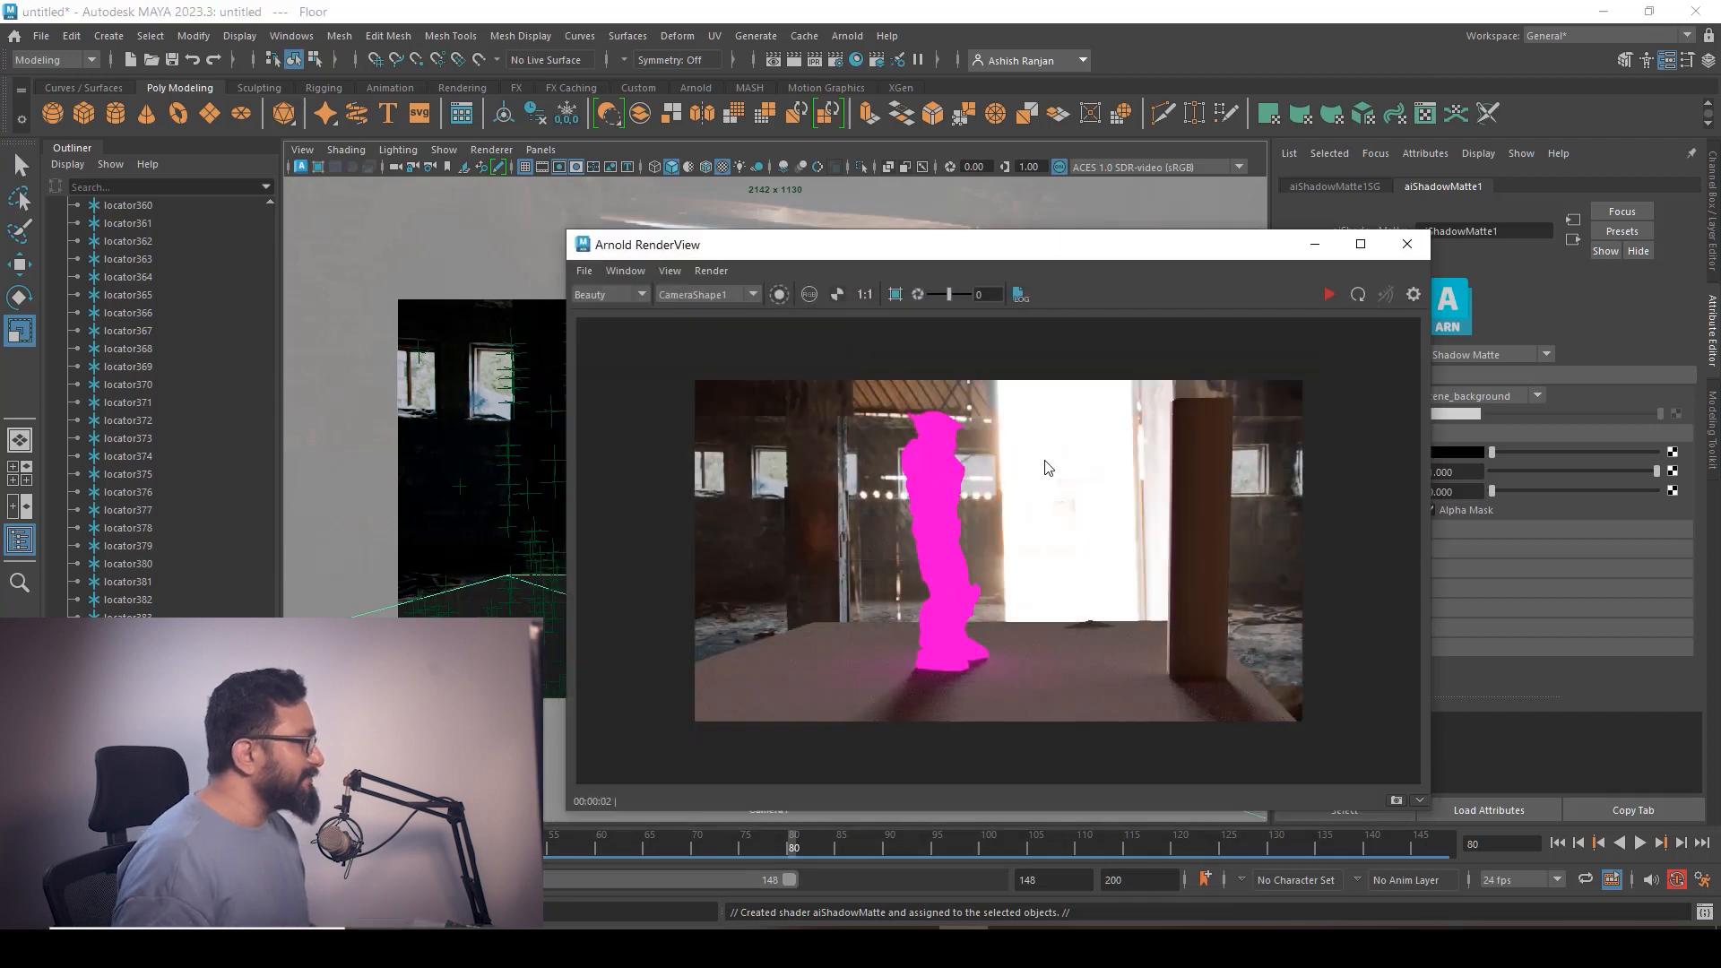
Store a snapshot of the old render, re-render Camera1, inspect the floor shadow at the Spartan's feet and close the render window
click(1397, 801)
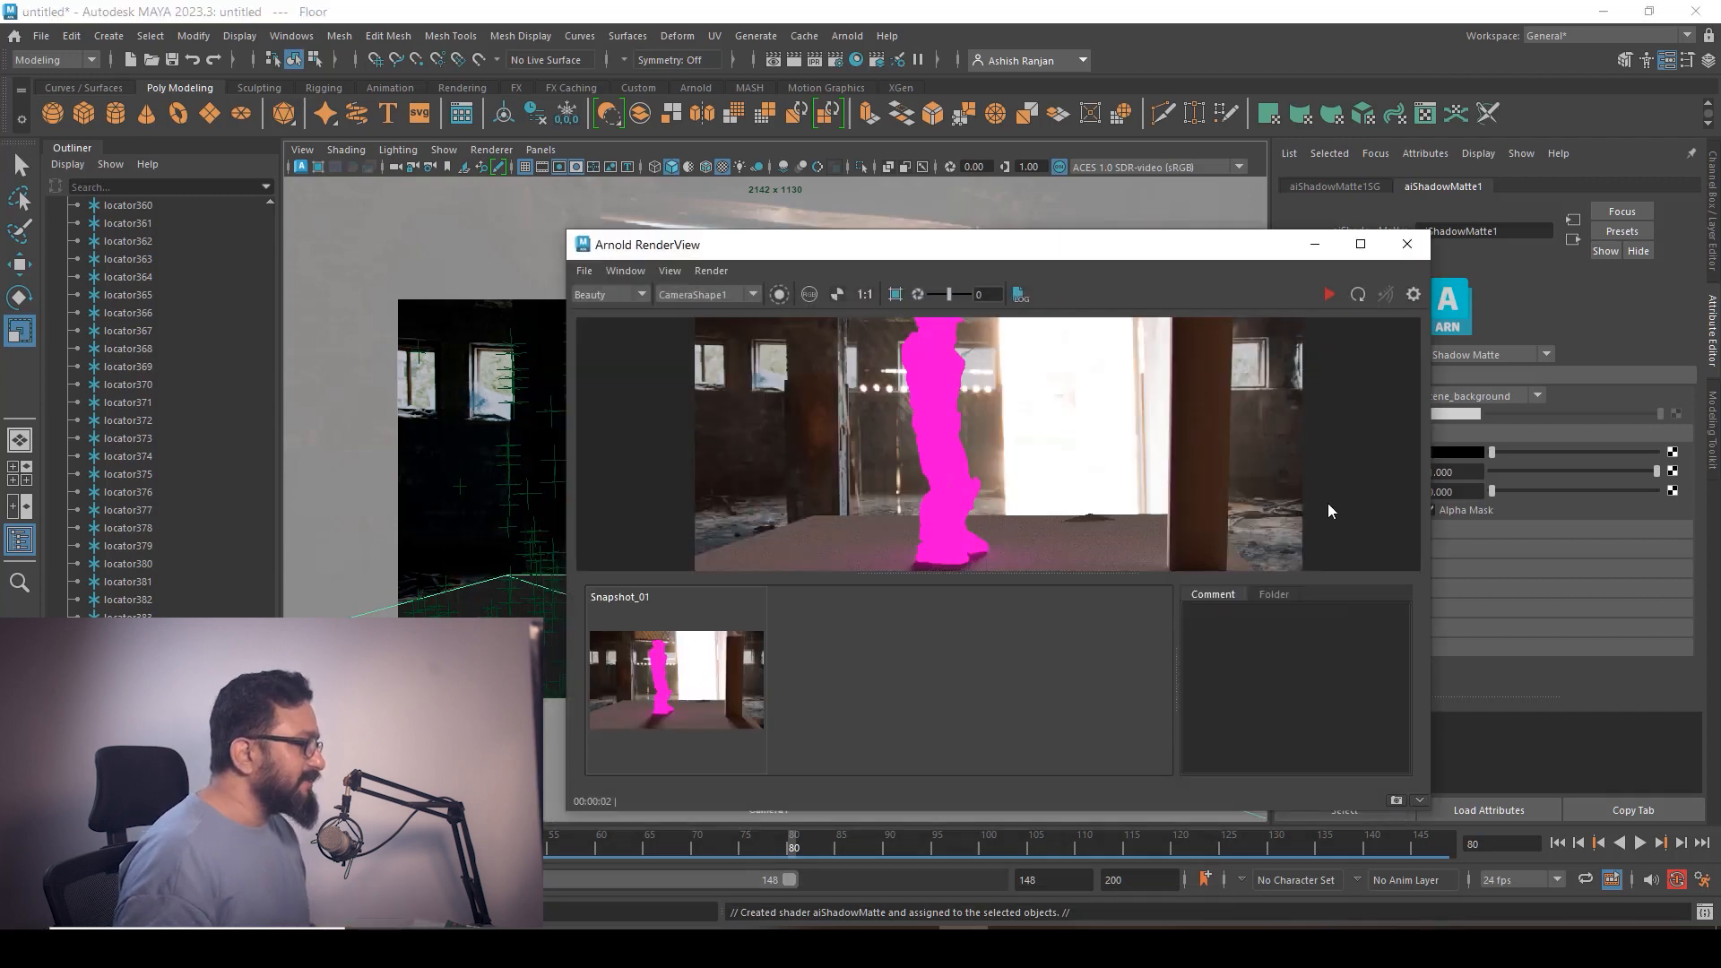
scroll(1019, 478, down, 3)
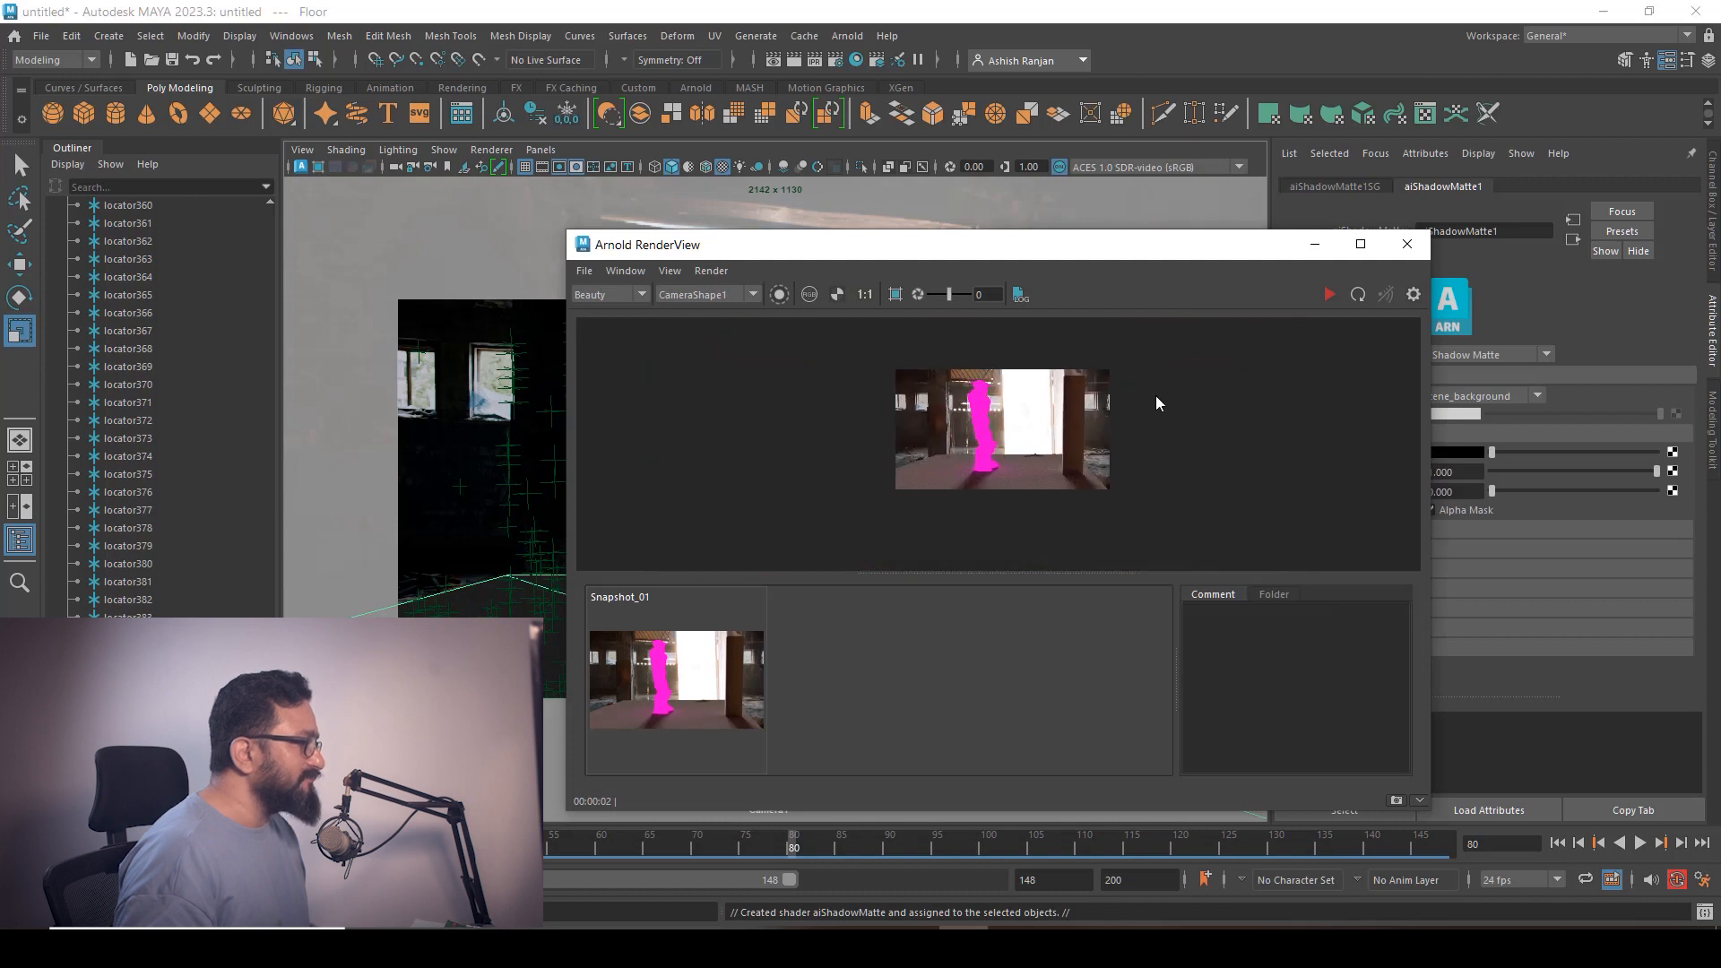
click(1327, 294)
scroll(1013, 493, up, 2)
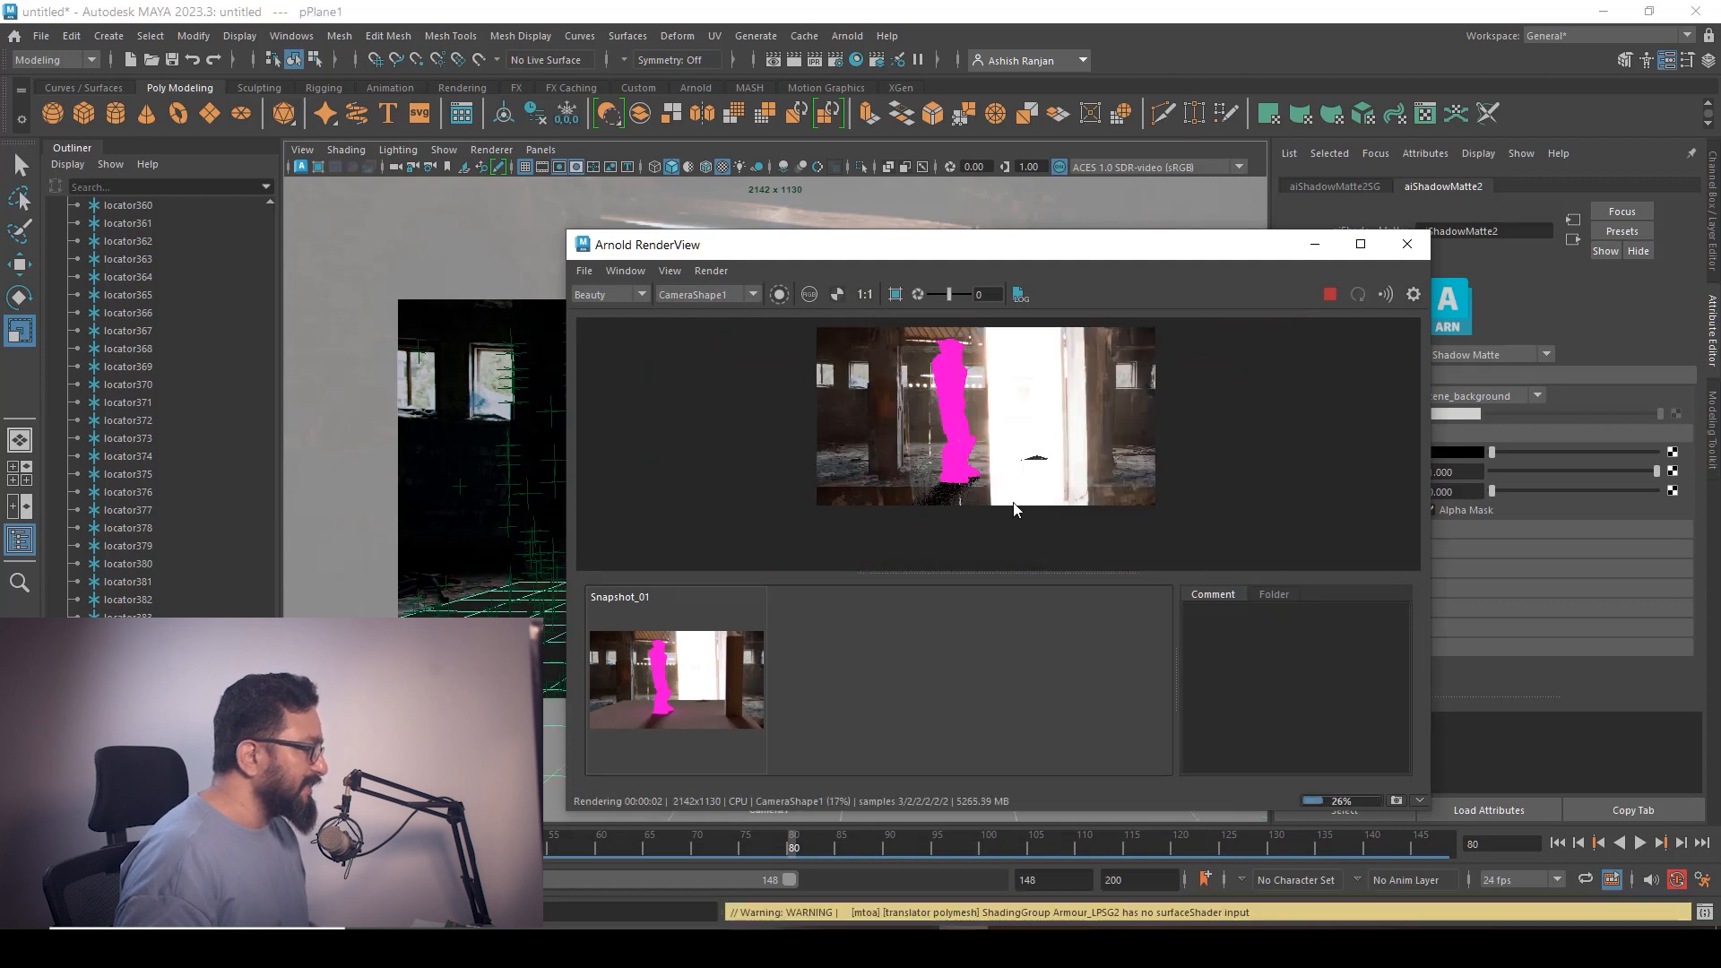
scroll(933, 518, up, 2)
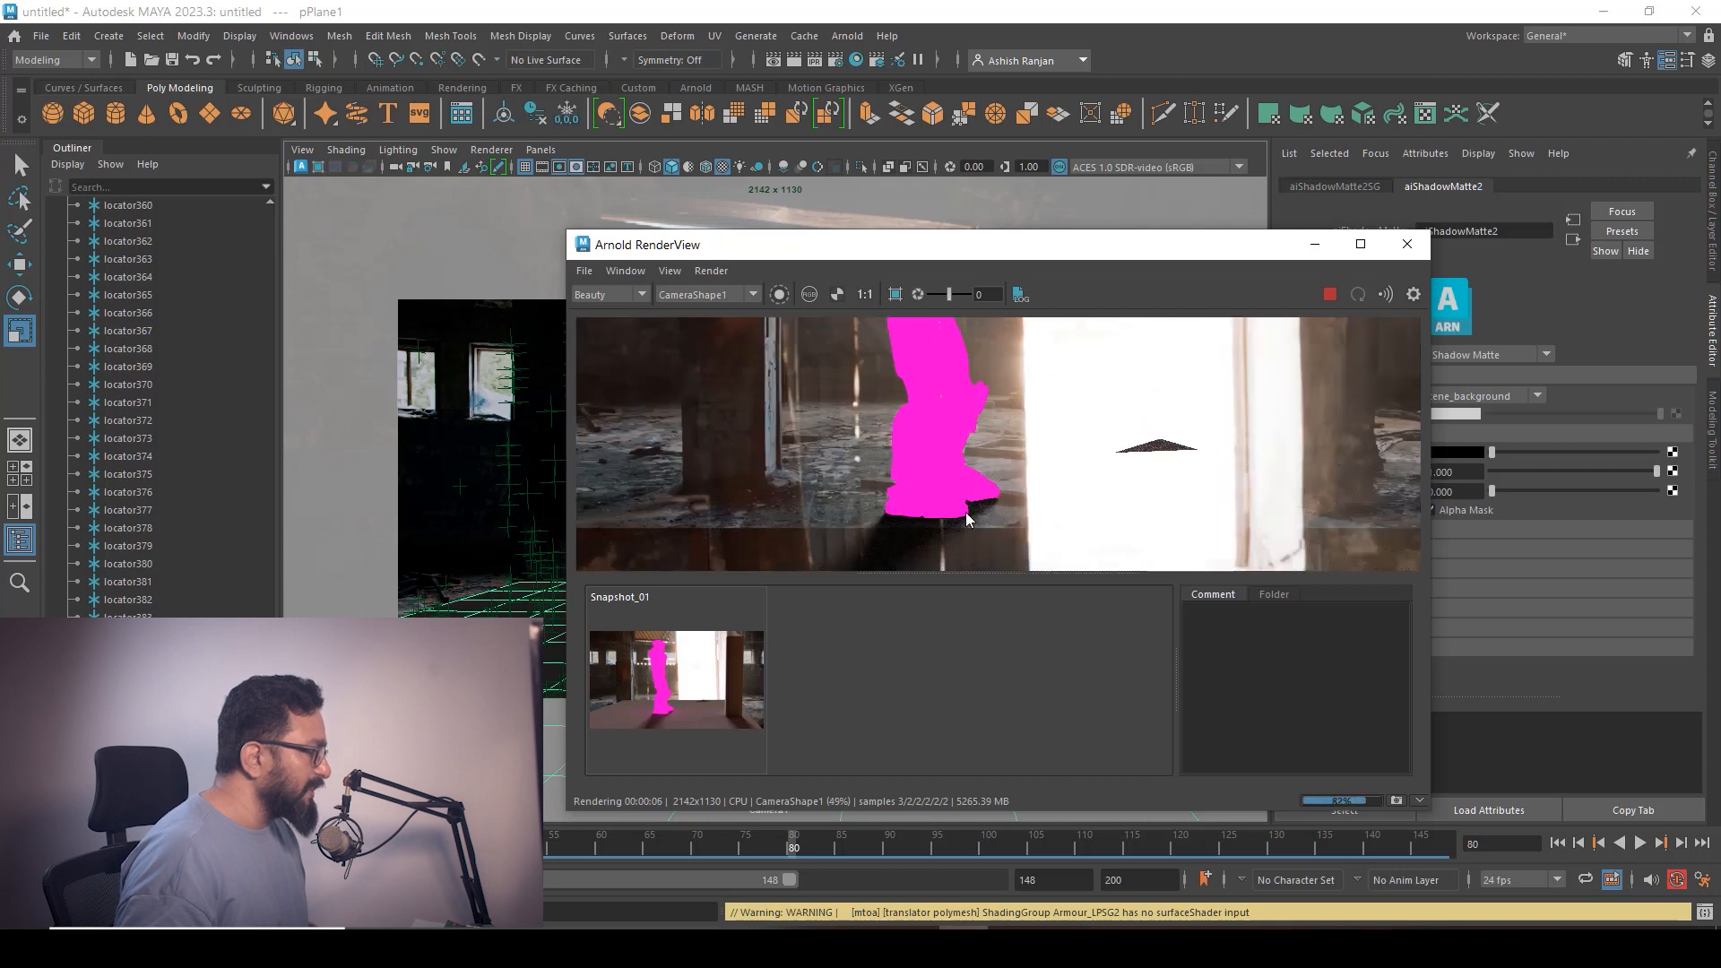
scroll(806, 528, down, 1)
middle_drag(868, 465, 905, 404)
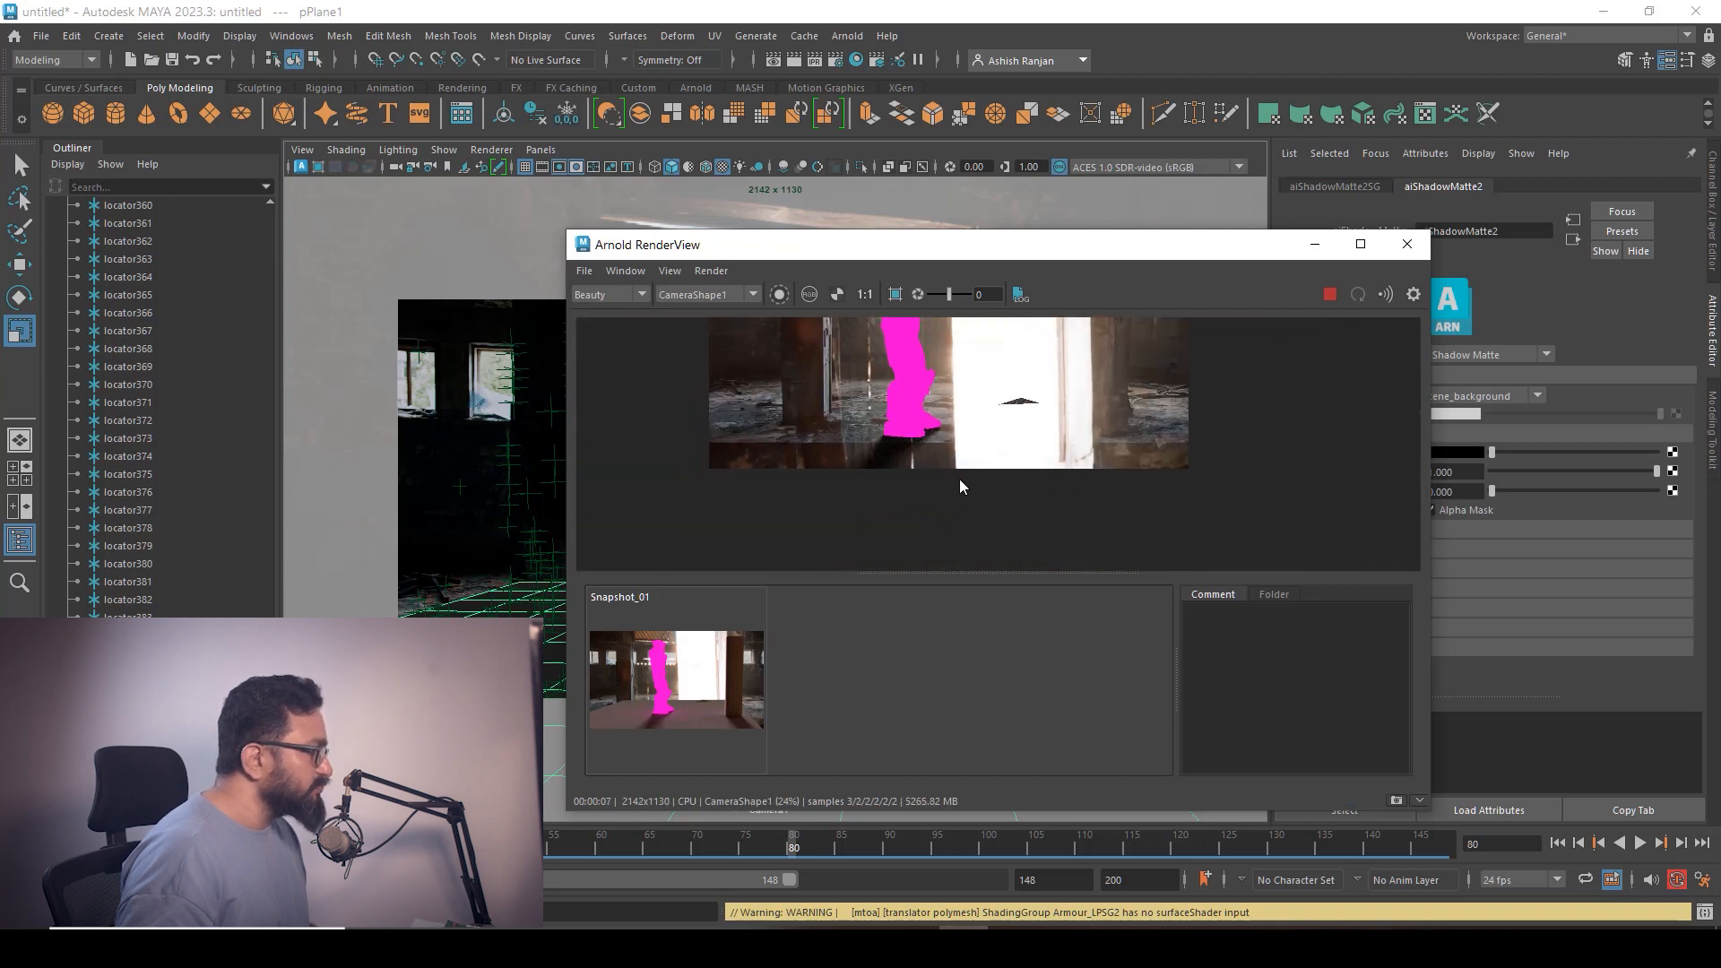
scroll(959, 479, up, 1)
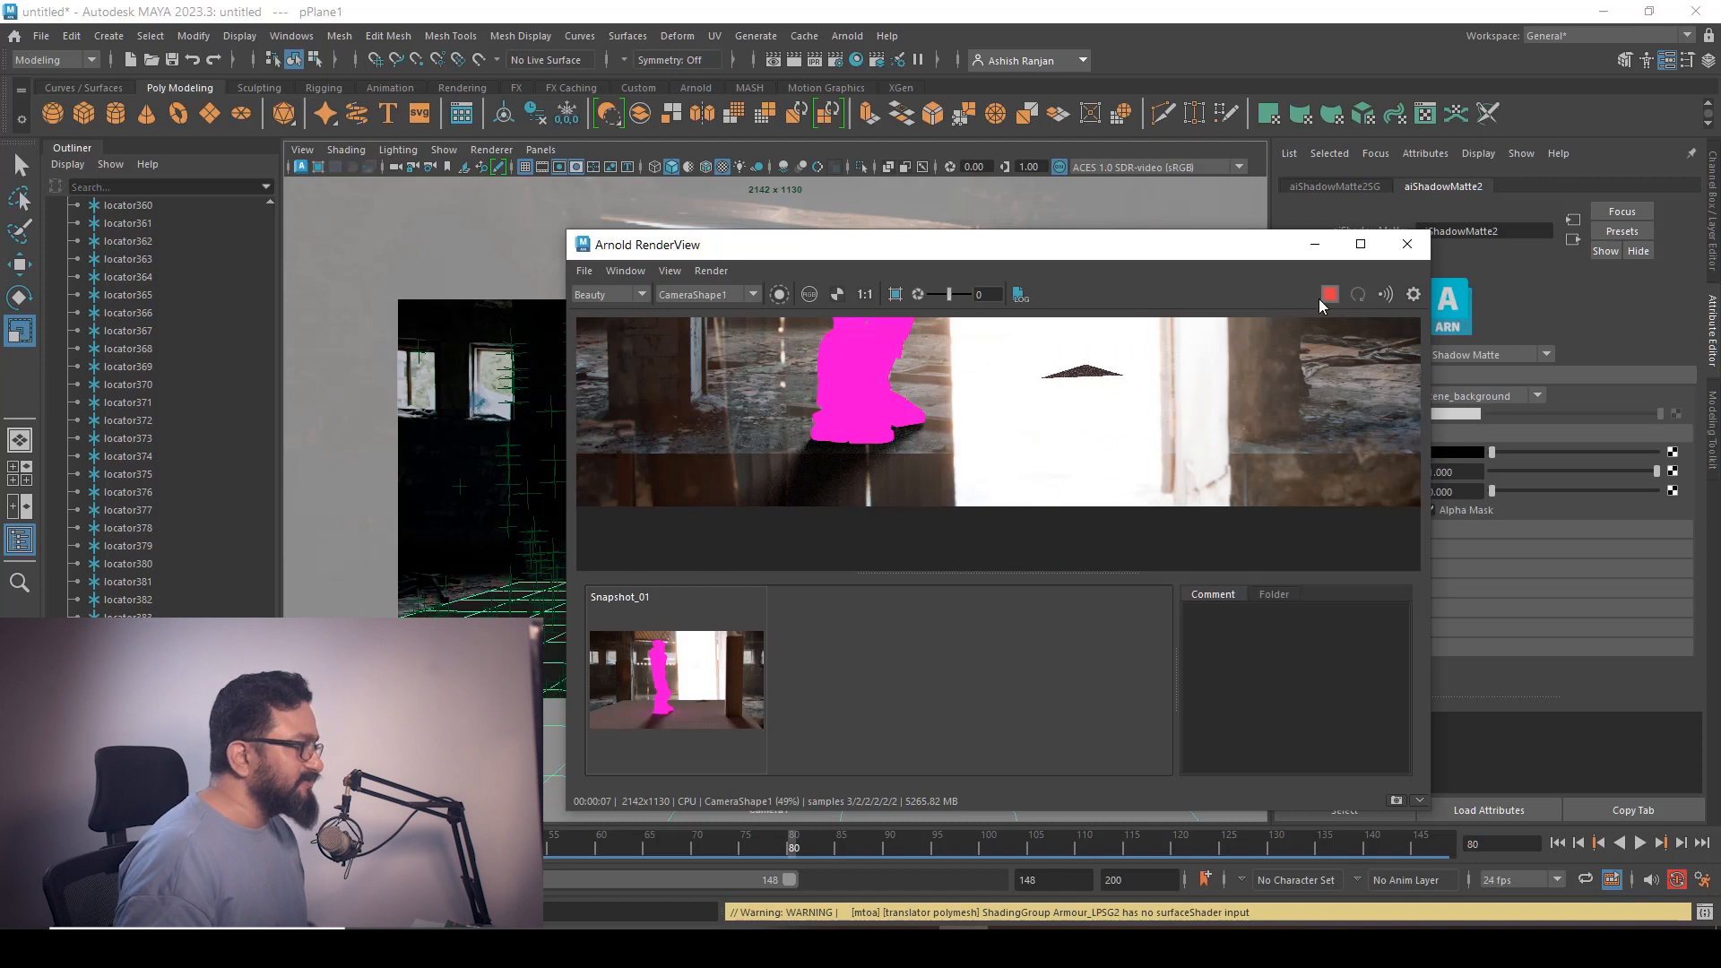
drag(1184, 252, 1097, 252)
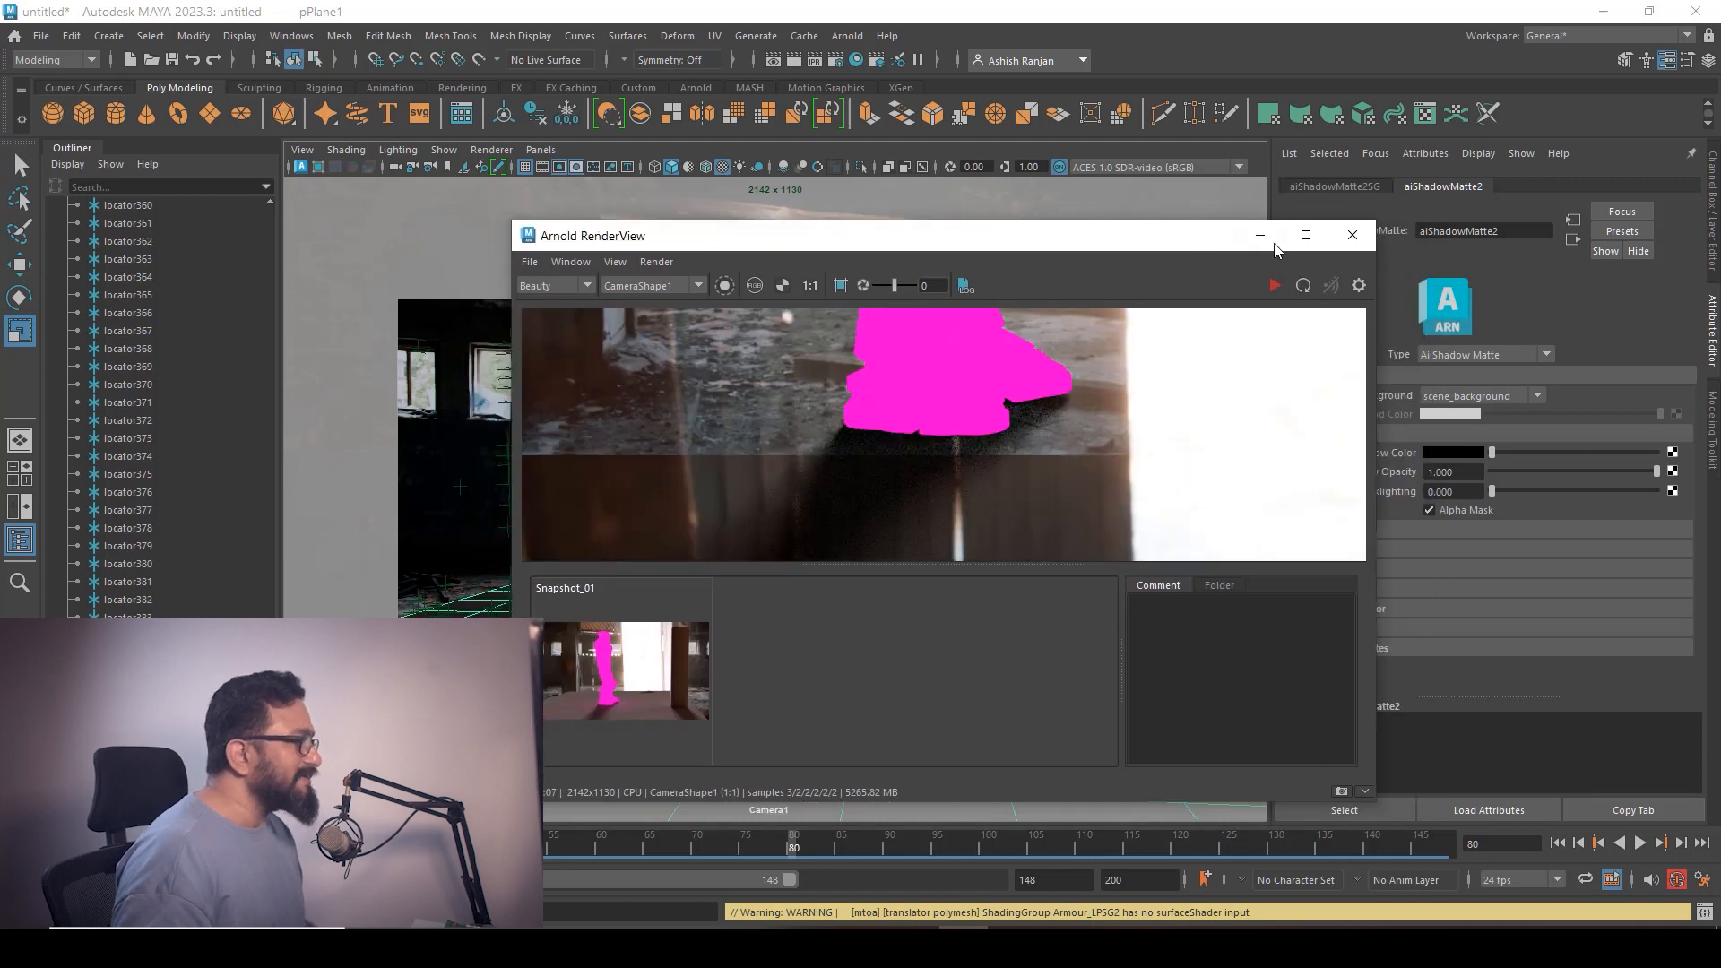
click(1352, 235)
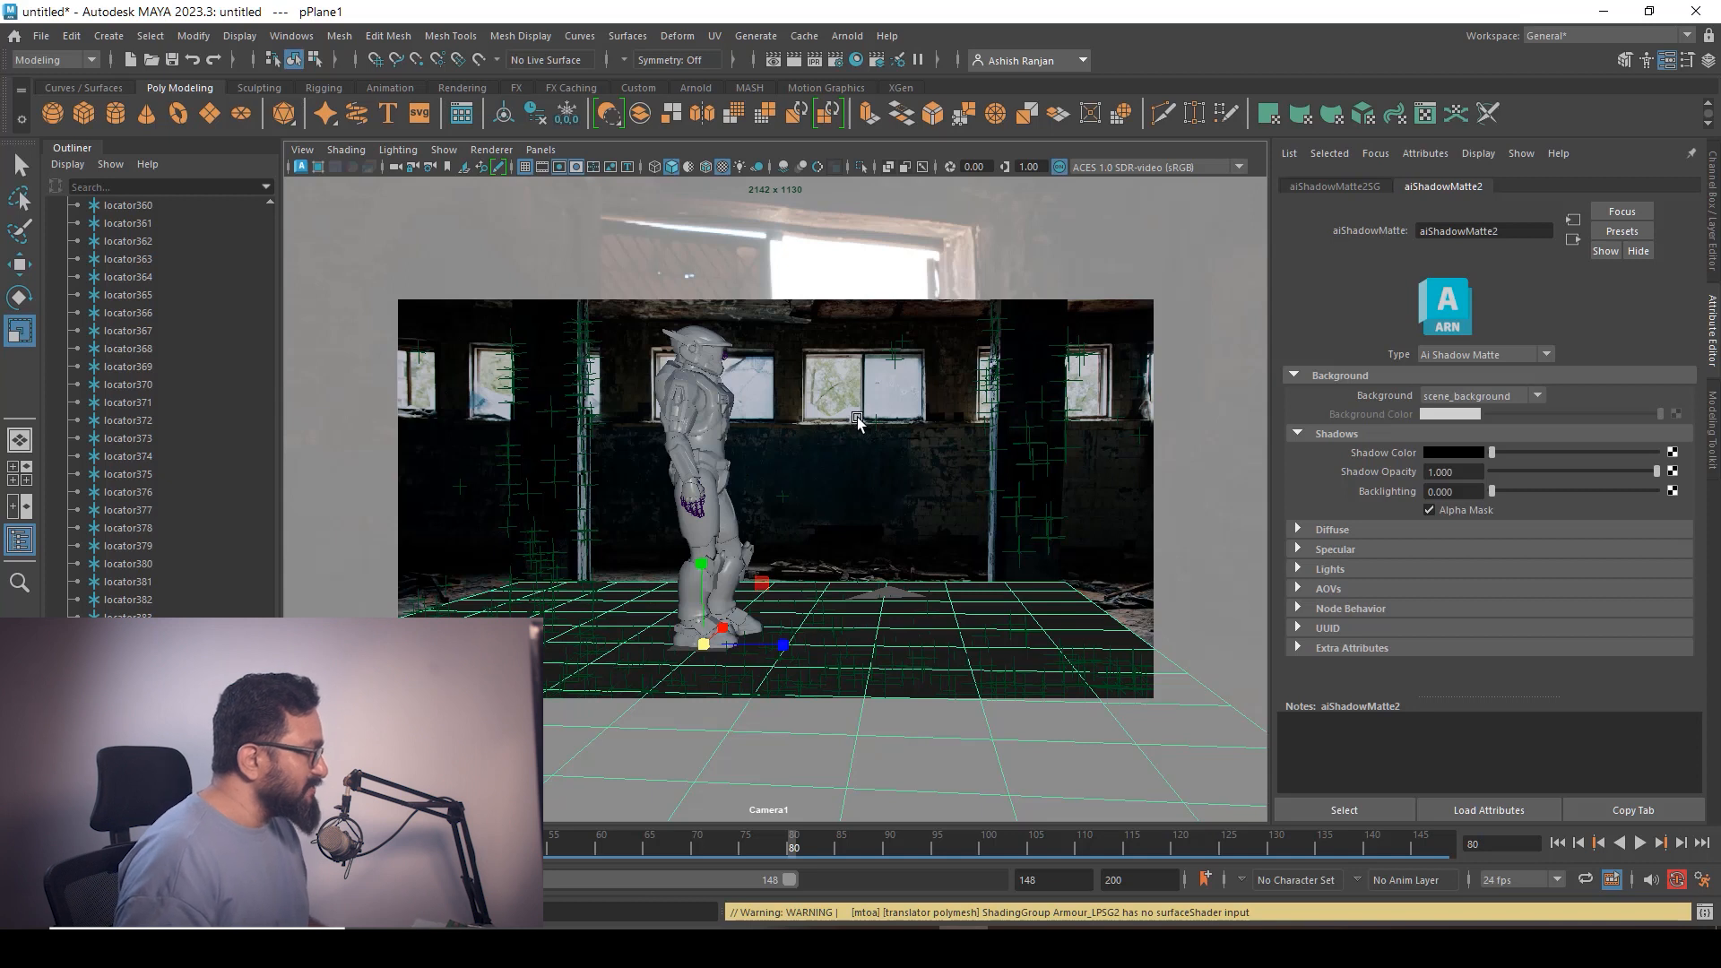
Switch to the persp camera and delete the stray triangular piece lying on the floor plane beside the Spartan
click(540, 150)
mouse_move(582, 168)
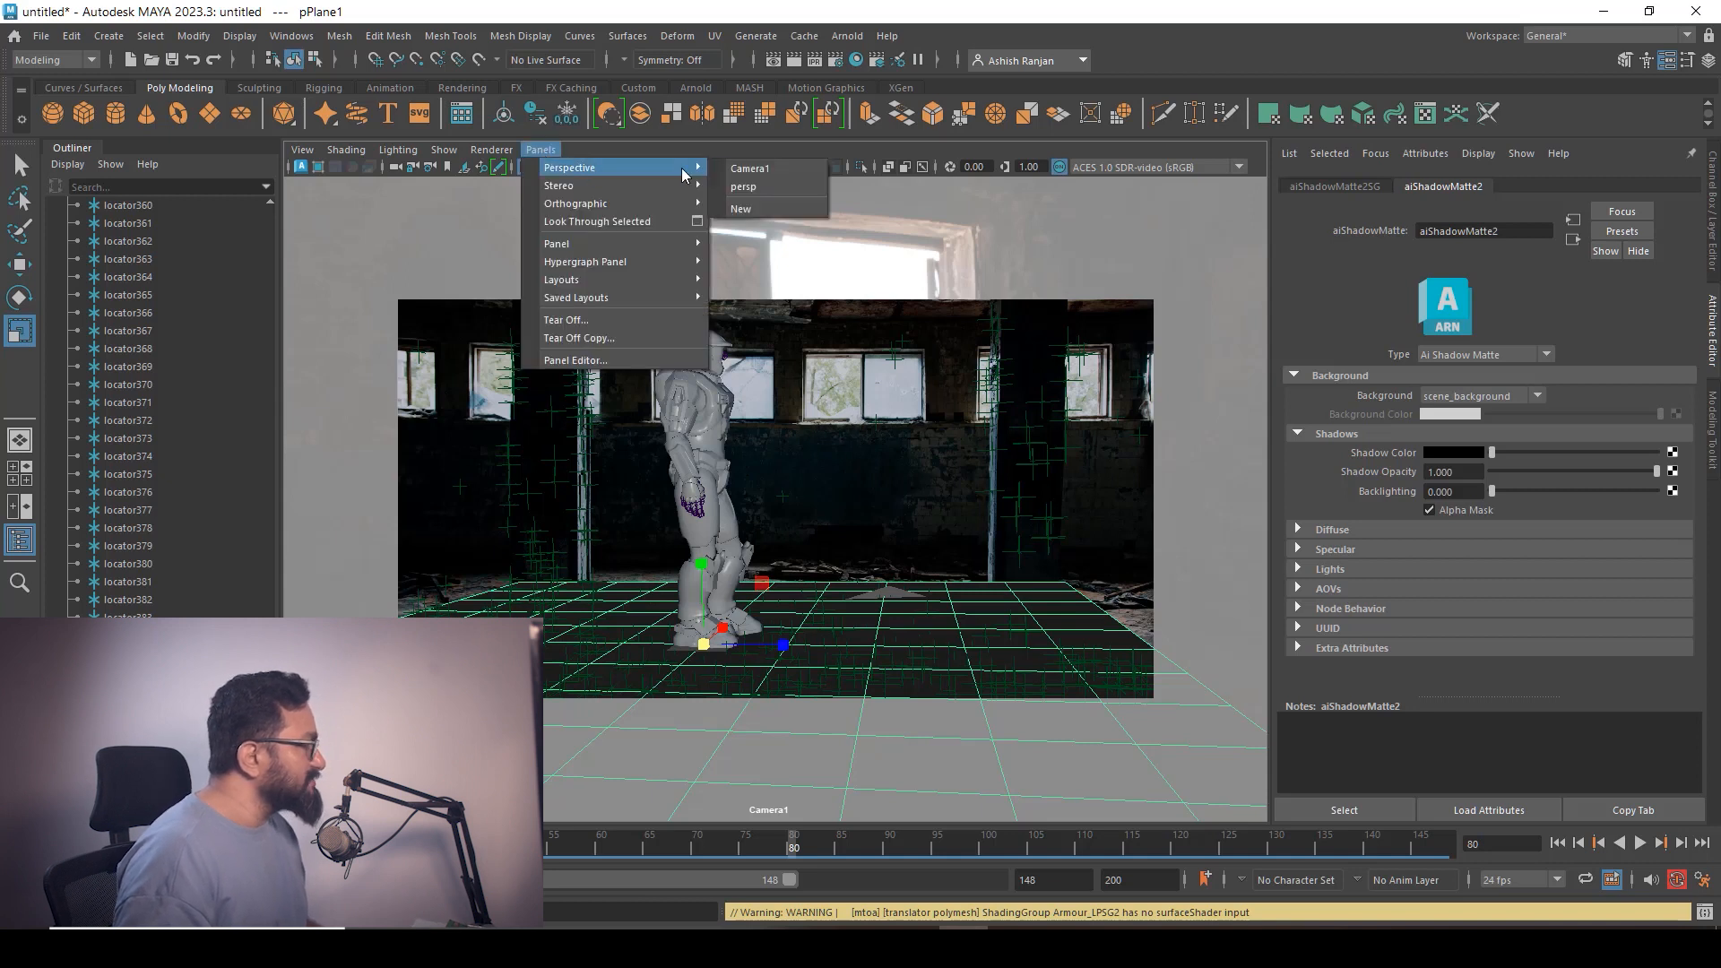
click(751, 186)
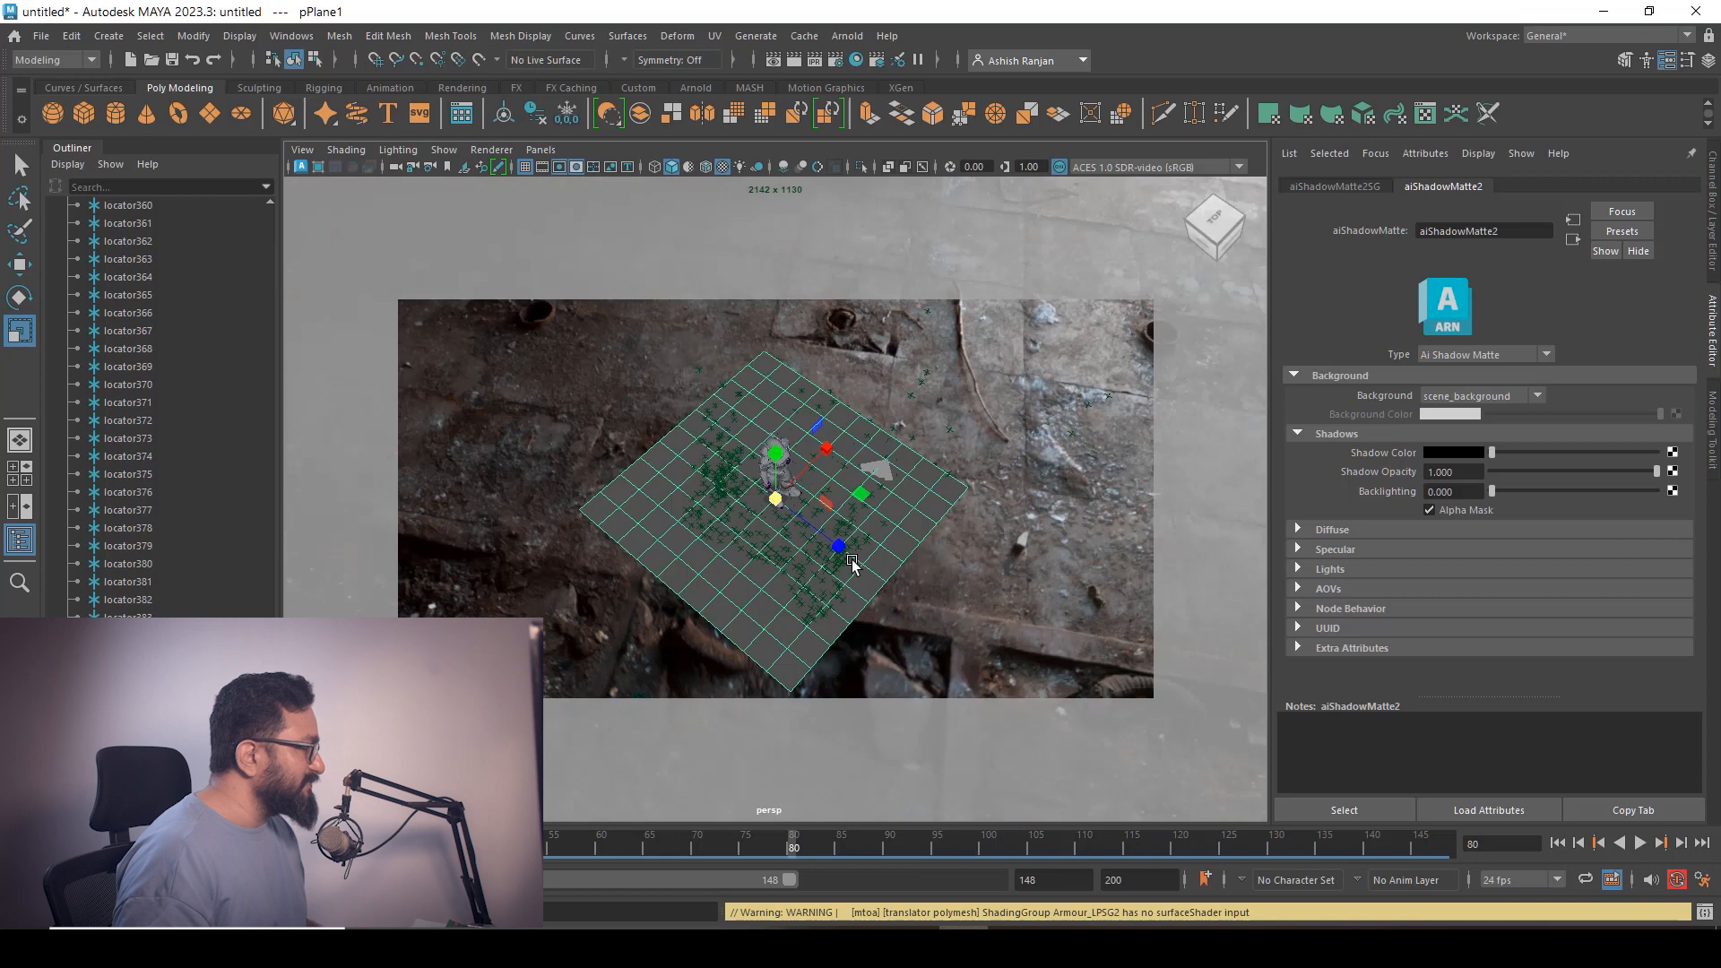
alt+drag(853, 566, 780, 545)
scroll(782, 546, up, 5)
scroll(864, 563, down, 5)
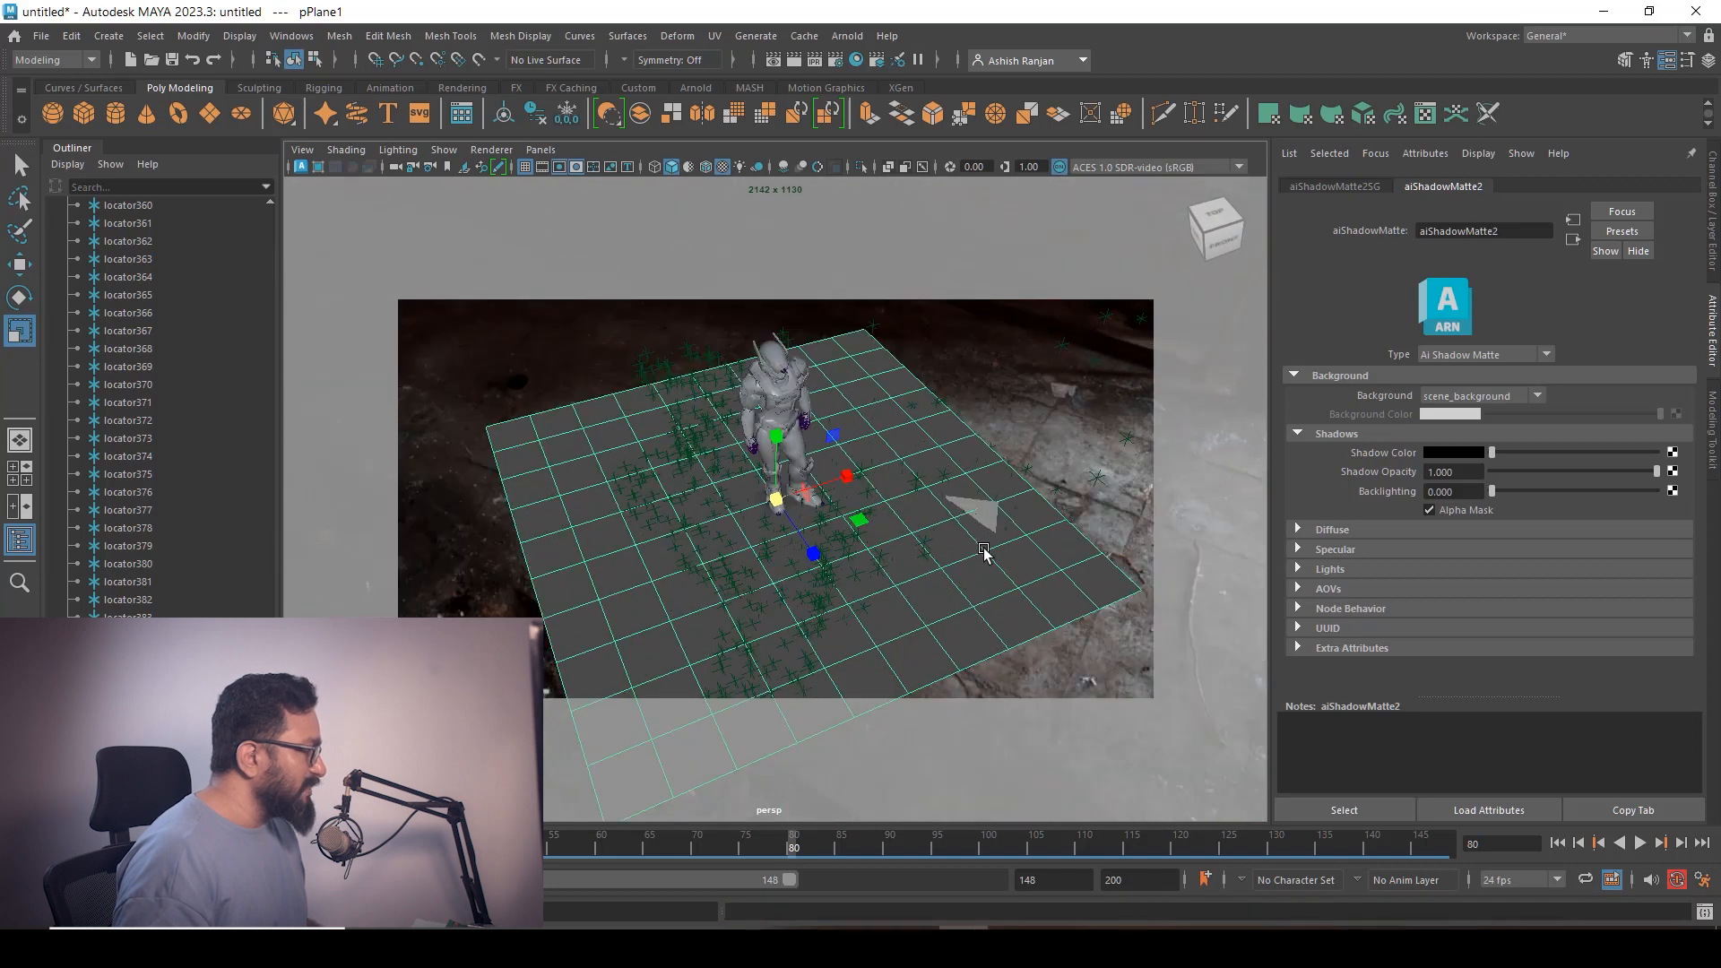
click(993, 515)
key(Delete)
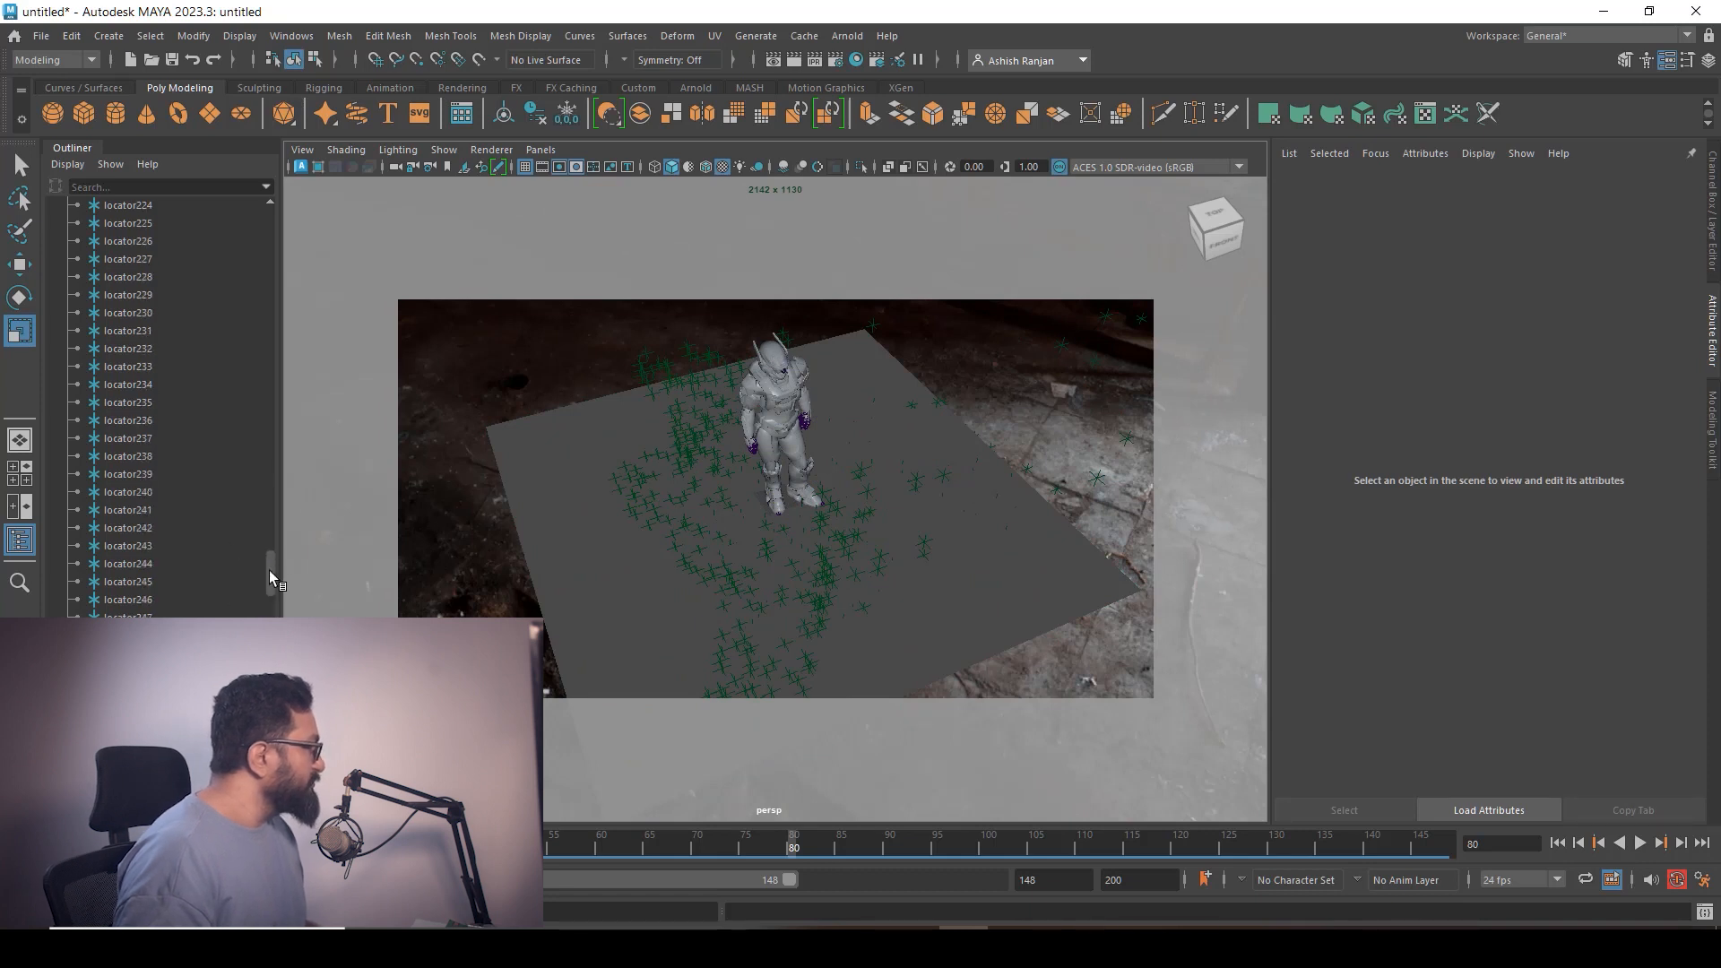
Collapse CameraGroup in the Outliner, select the Spartan's Helmet mesh and frame it in the persp view
drag(268, 570, 280, 203)
click(67, 384)
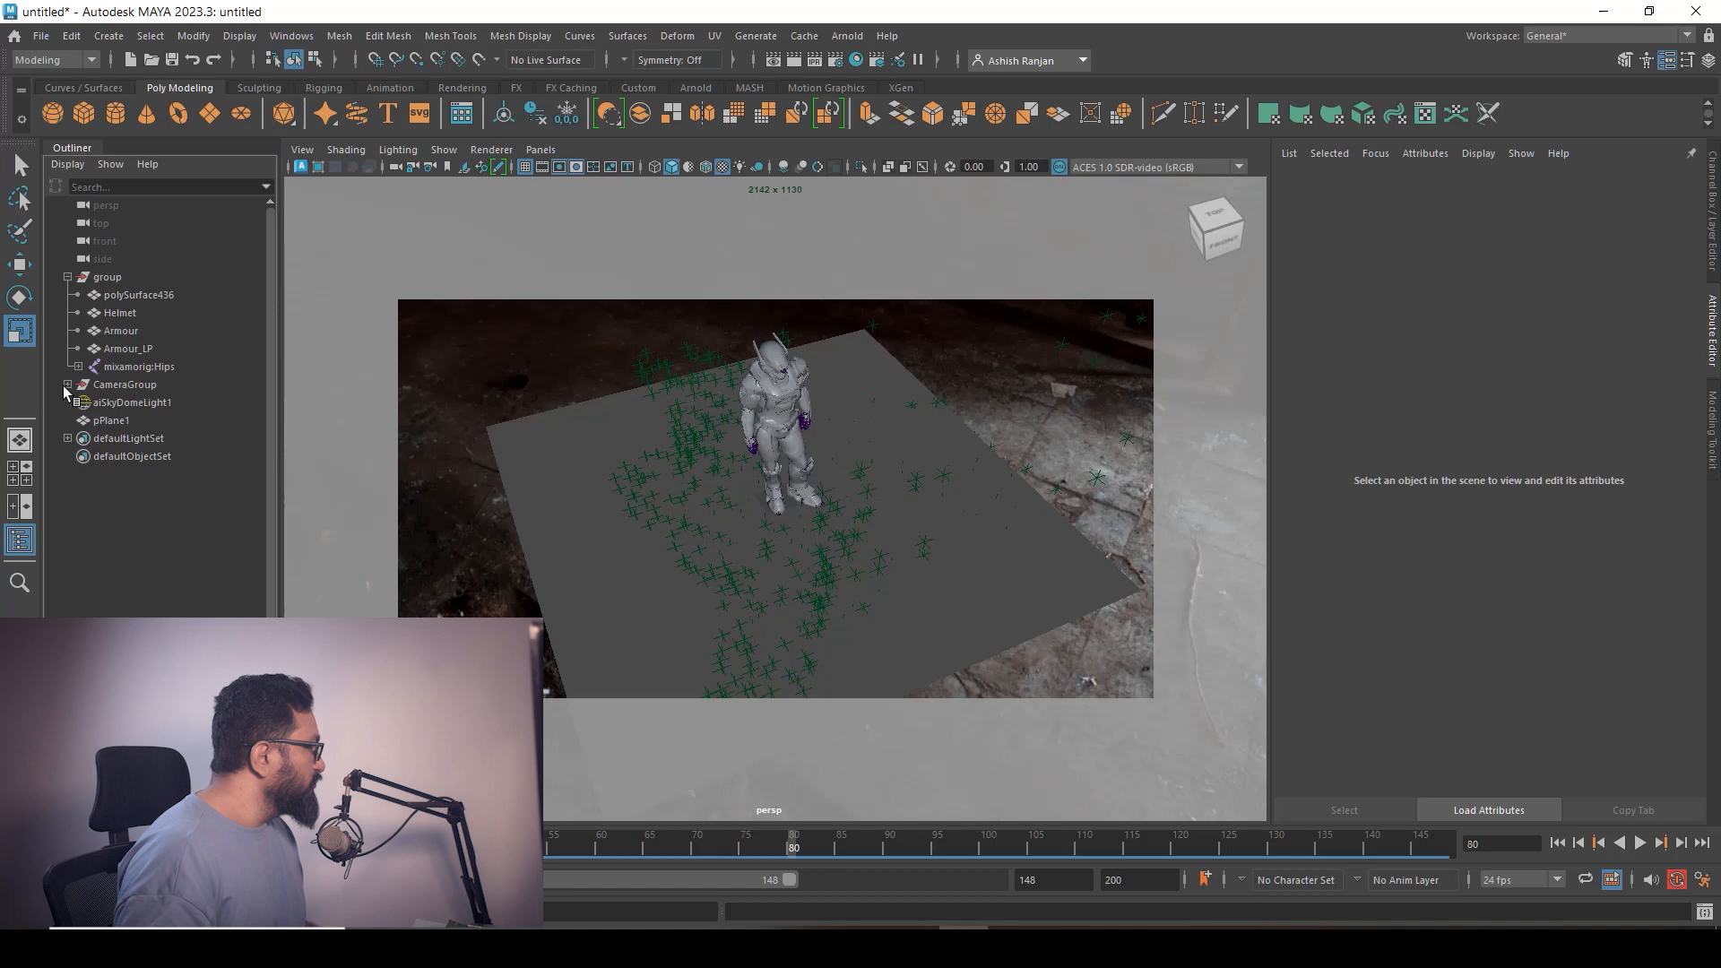
click(130, 296)
click(778, 359)
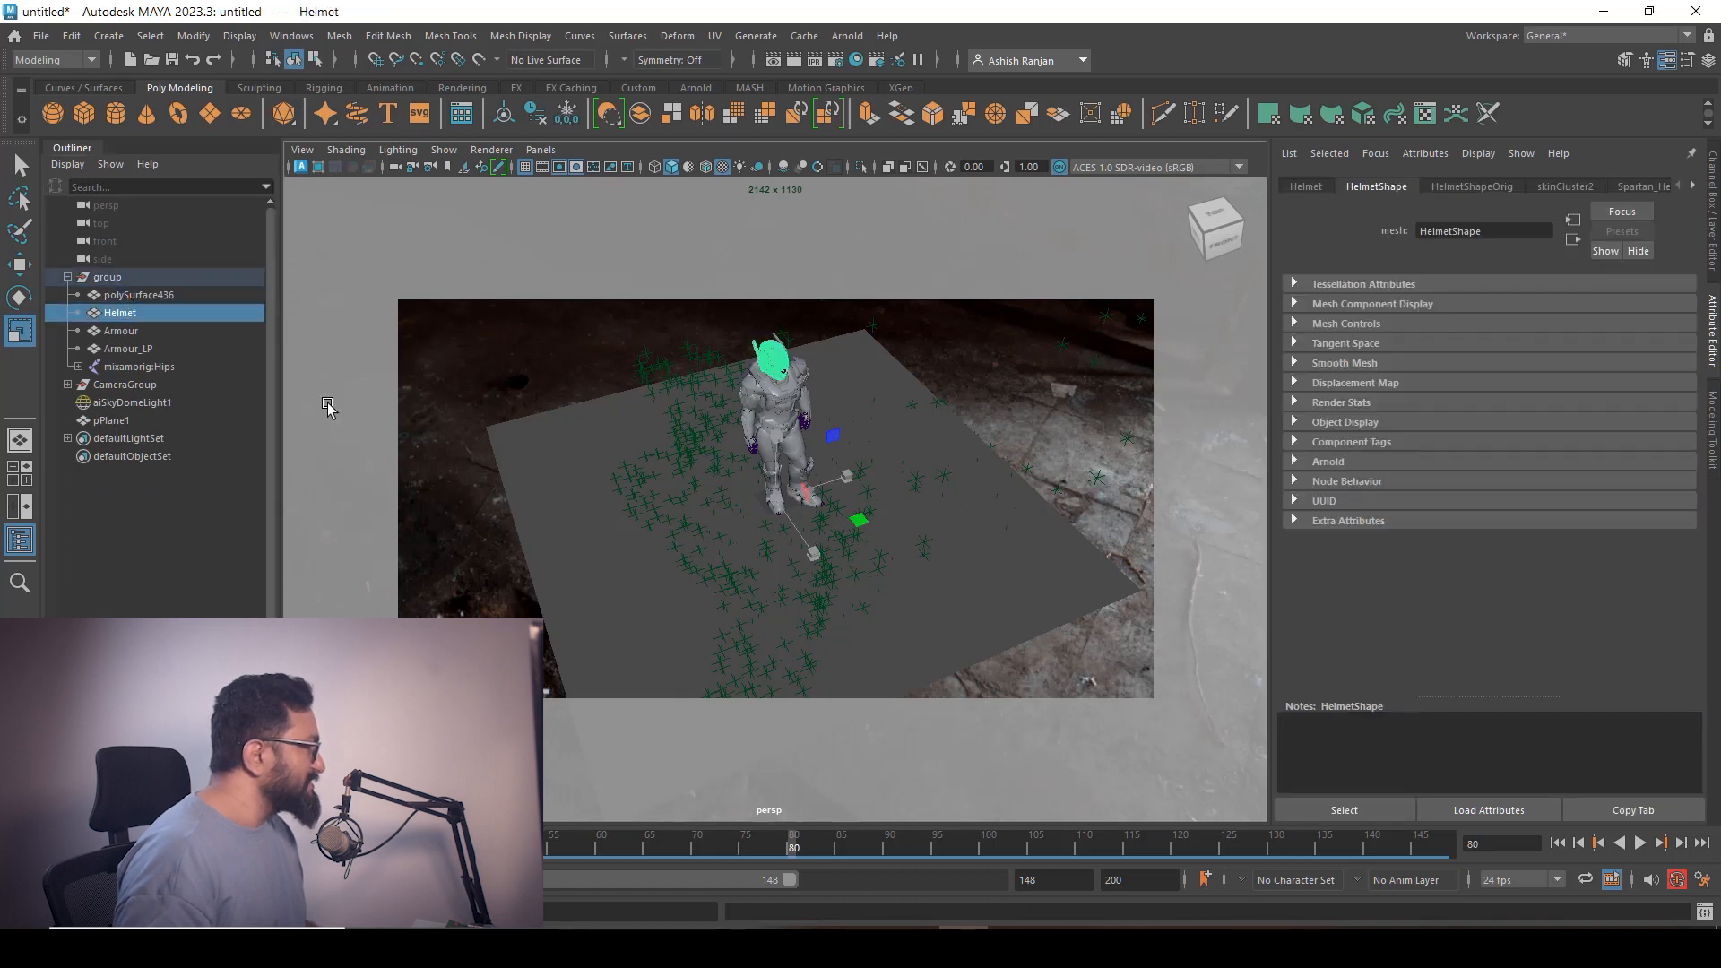
key(f)
mouse_move(879, 570)
alt+mouse_down()
mouse_move(864, 511)
mouse_move(806, 484)
mouse_move(907, 572)
alt+mouse_up()
alt+middle_drag(906, 573, 939, 475)
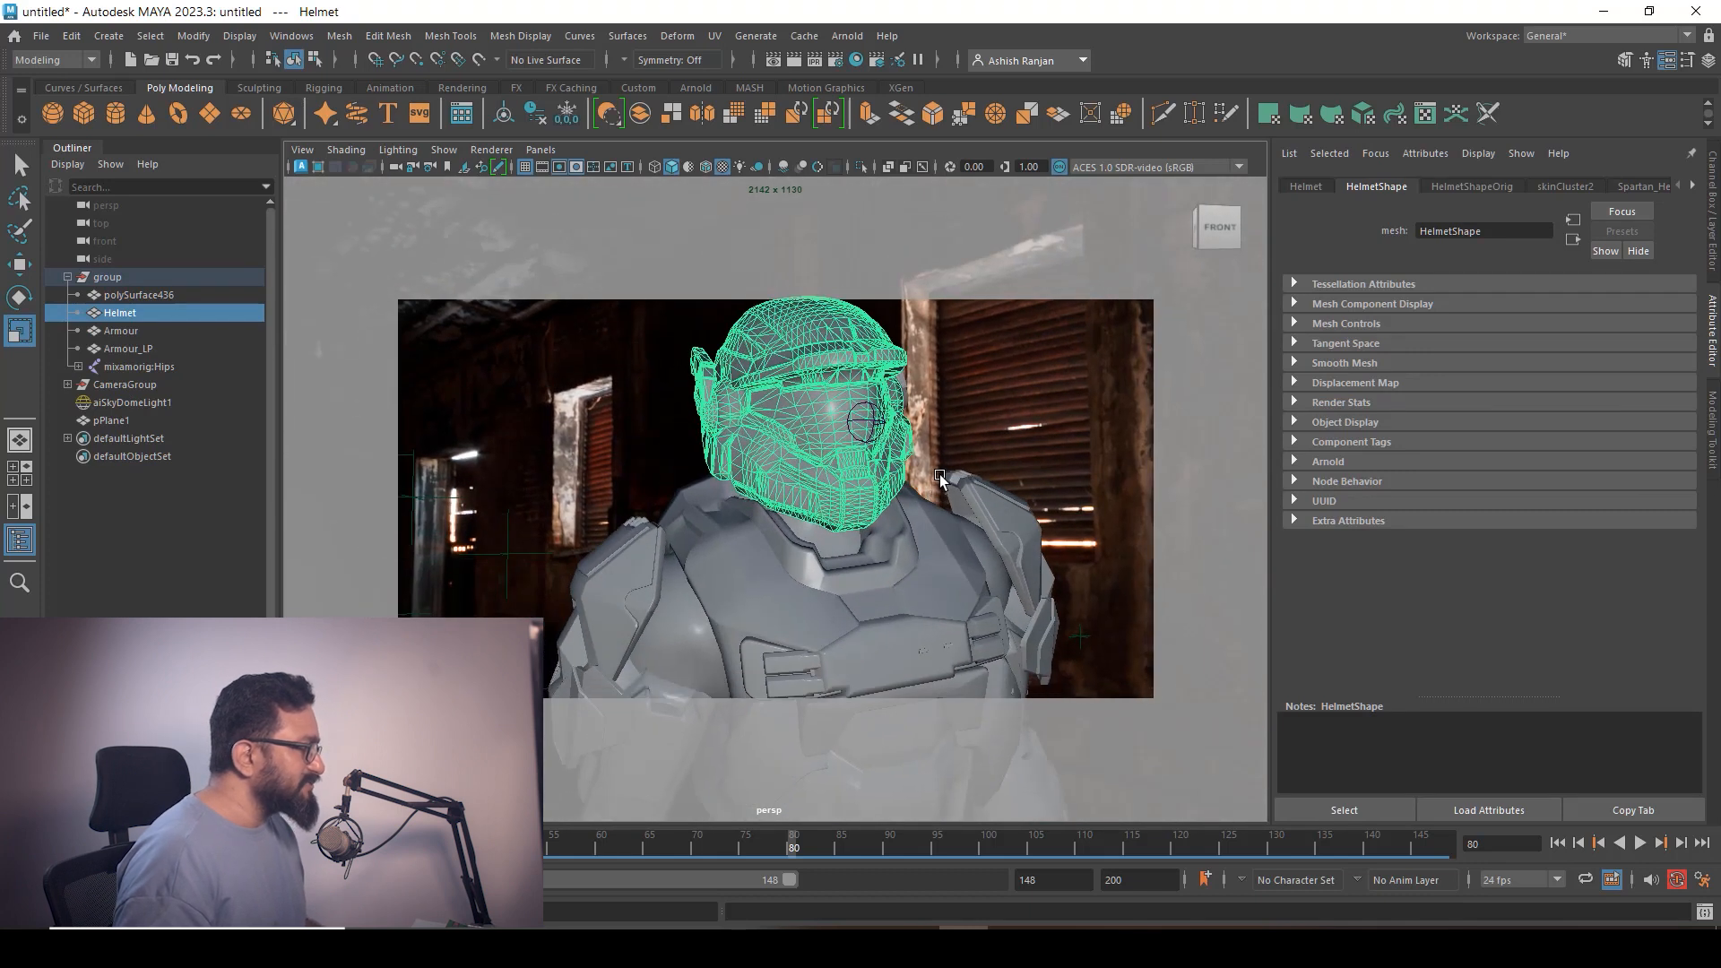
scroll(835, 500, up, 3)
alt+middle_drag(835, 496, 842, 570)
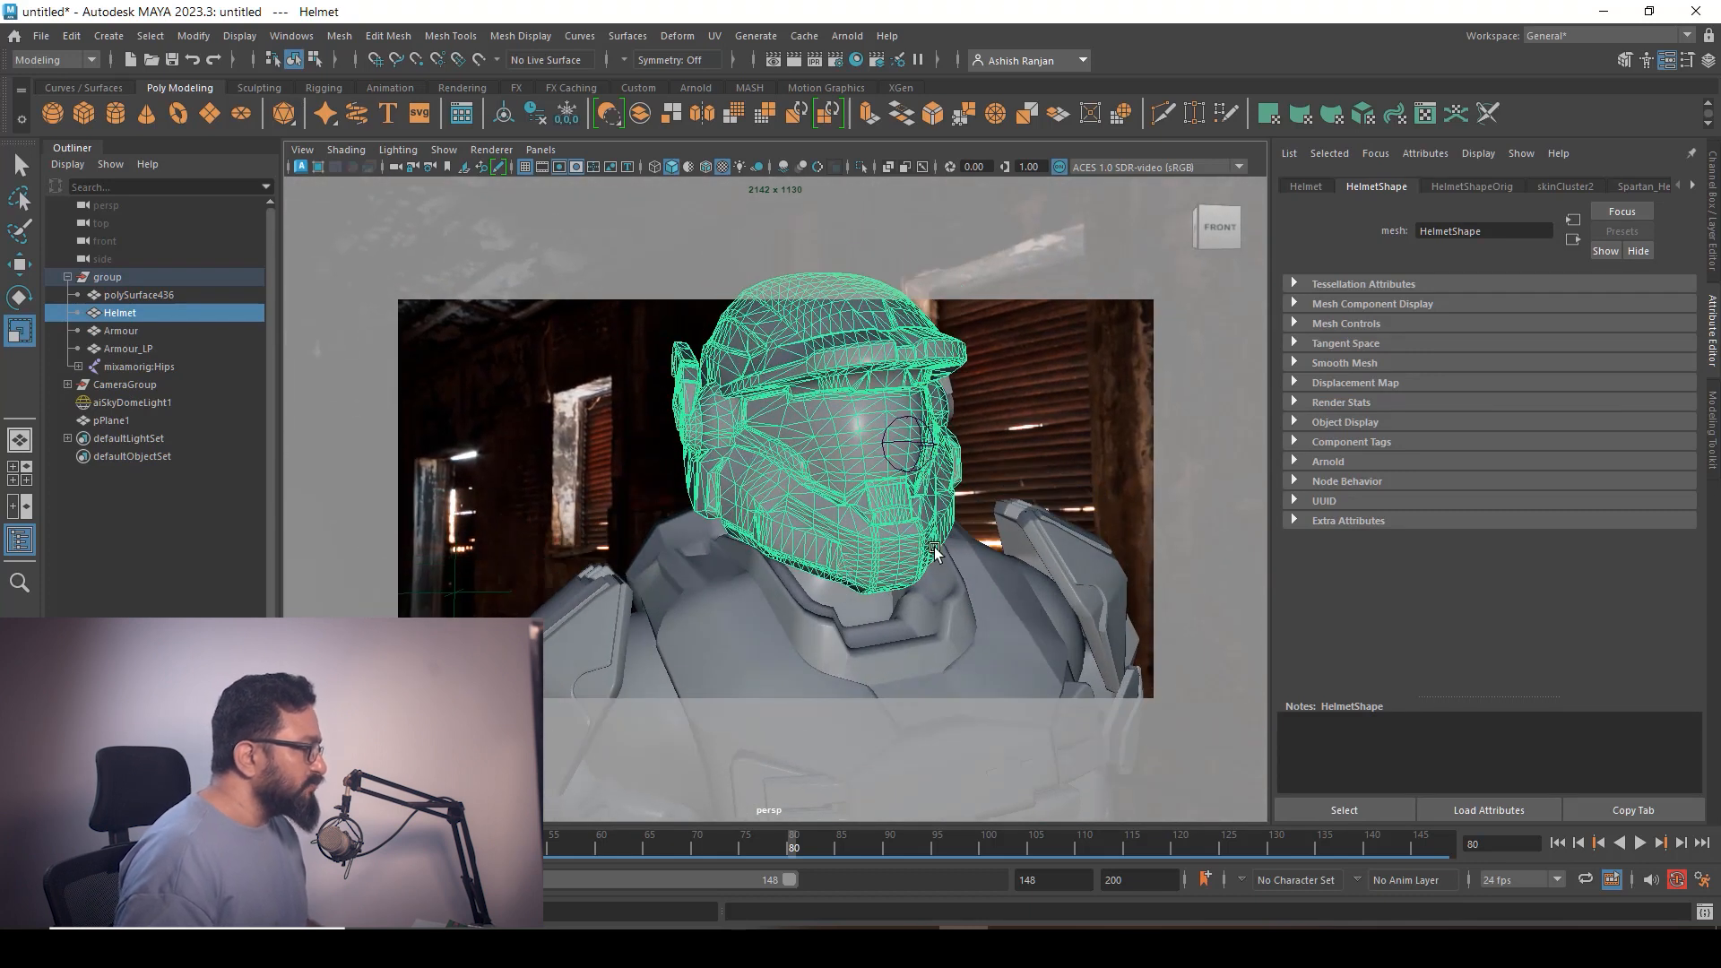
Assign a new Arnold aiStandardSurface material to the helmet mesh and name the material Helmet
right_drag(882, 467, 889, 873)
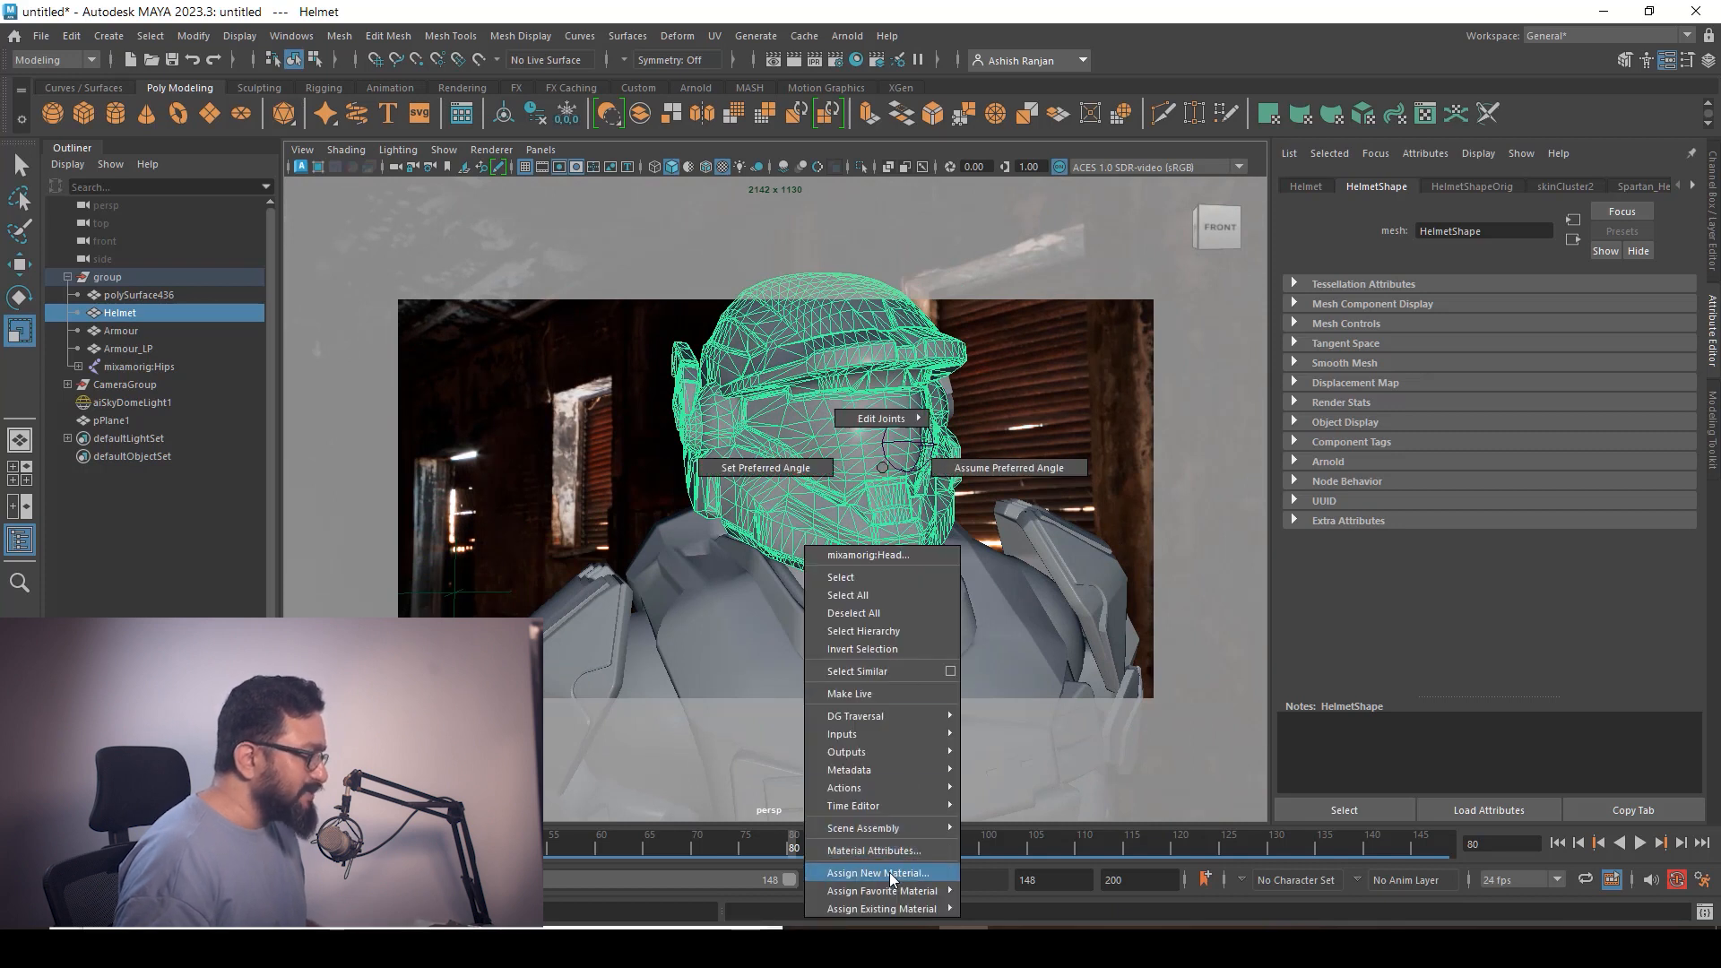
click(618, 472)
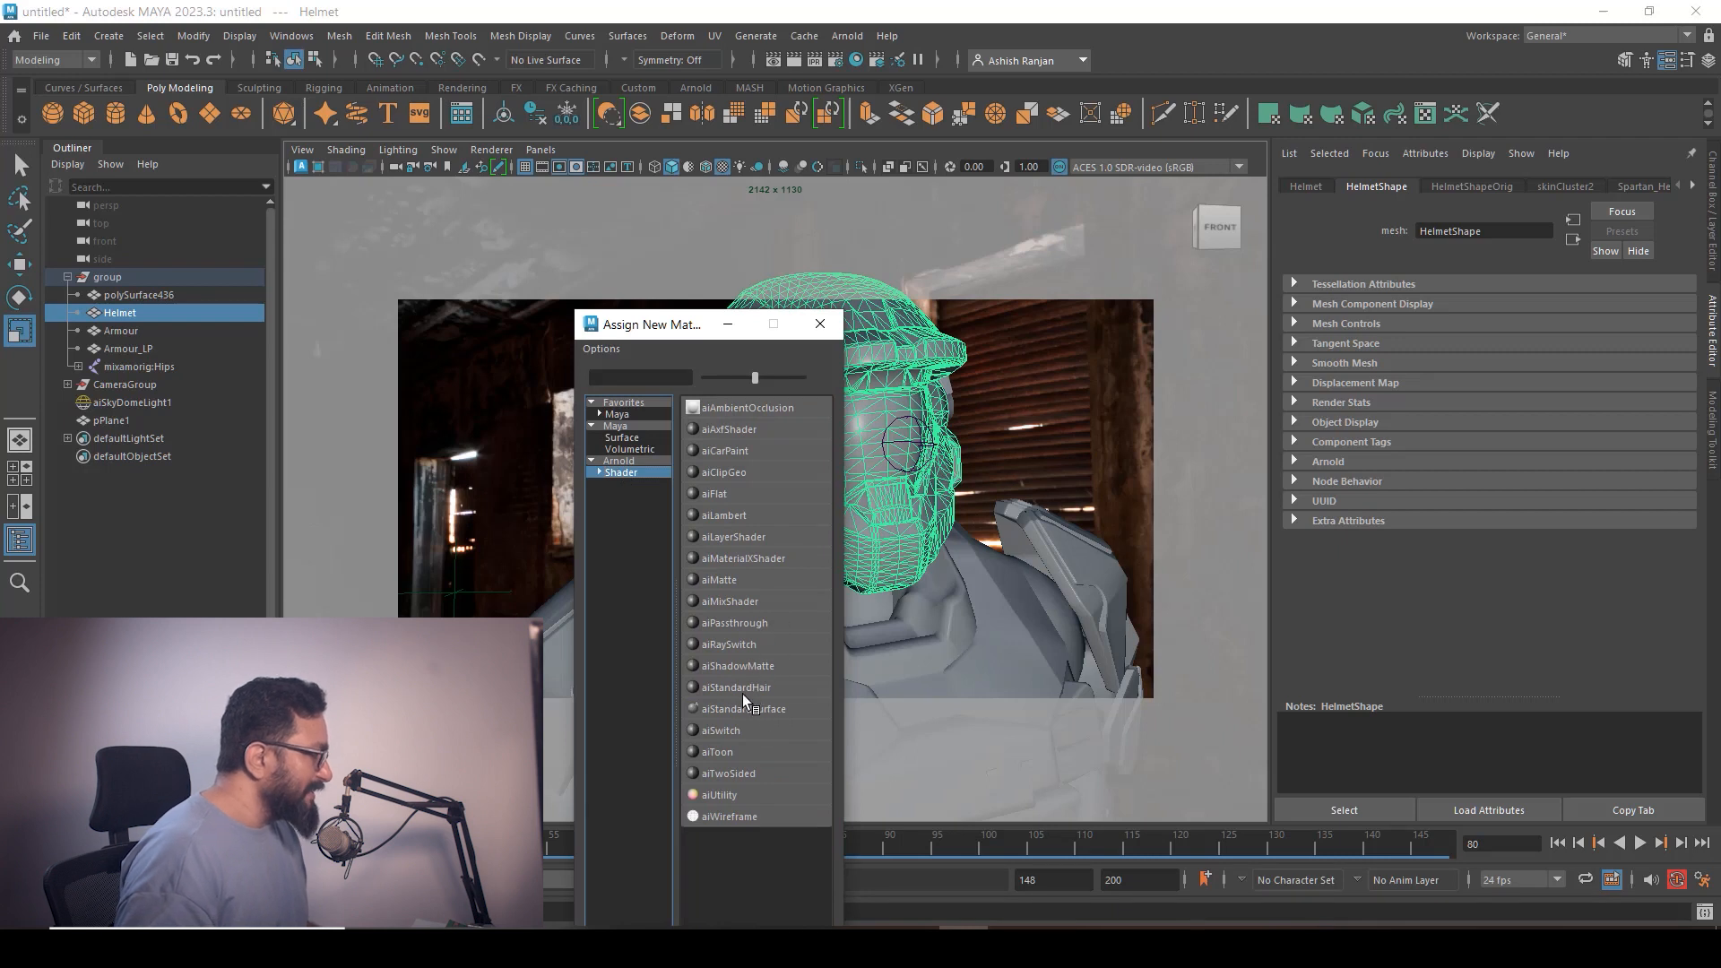
click(759, 712)
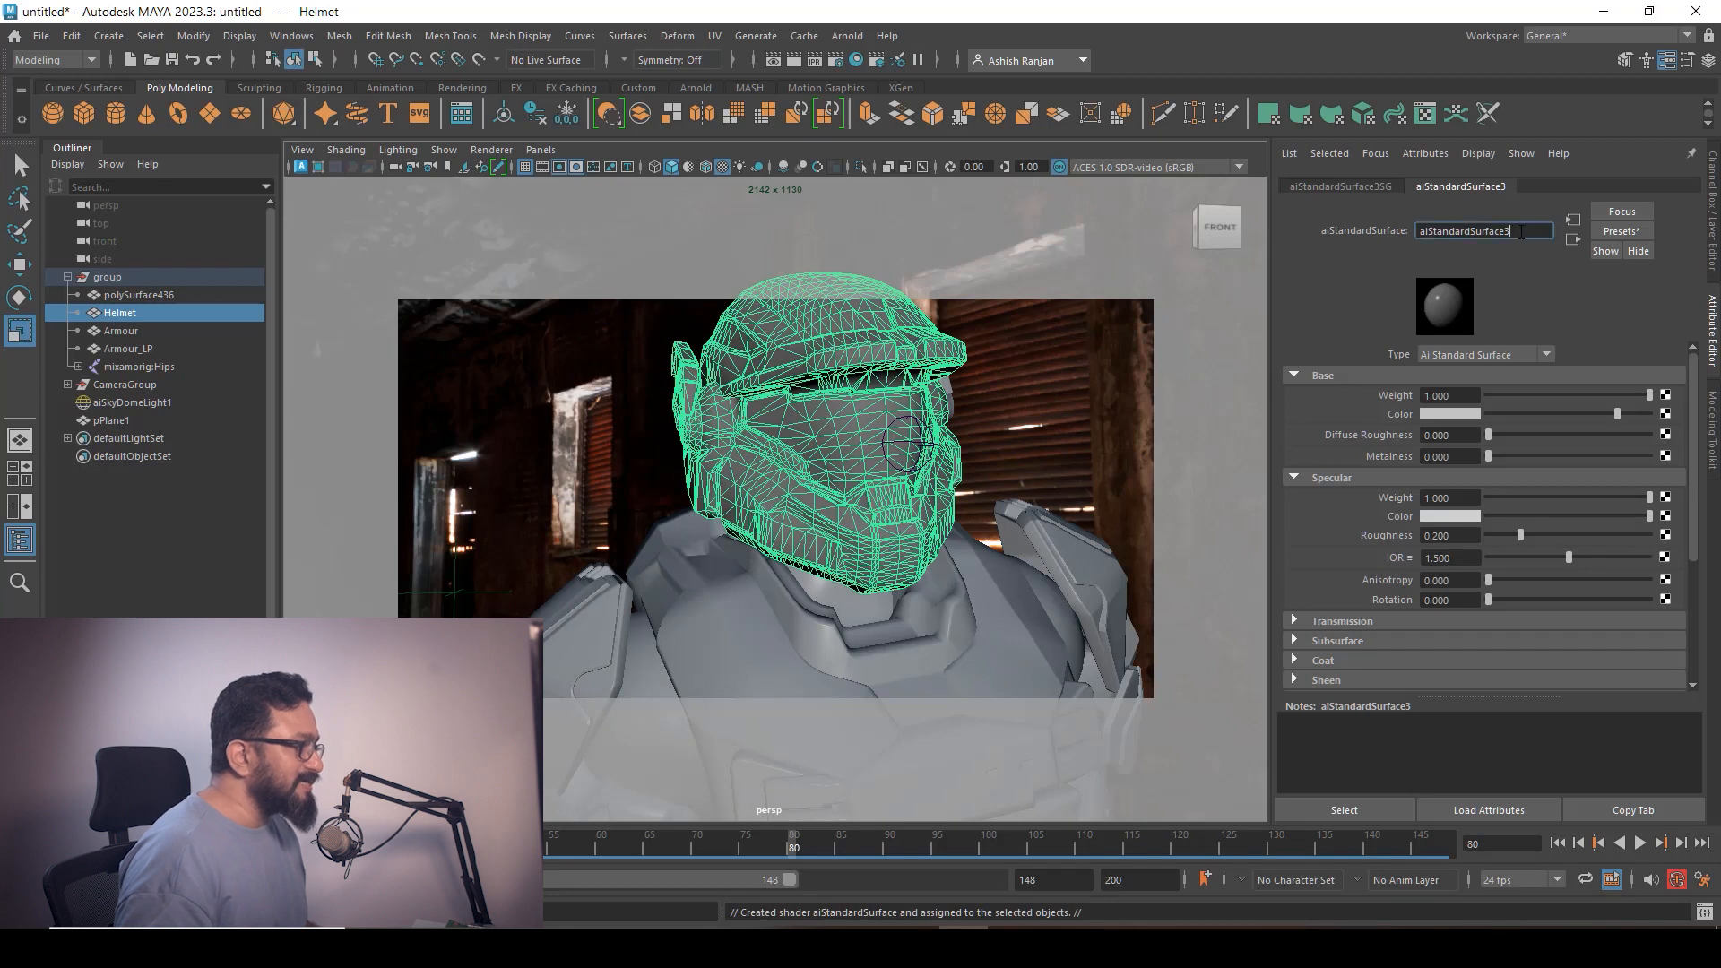
drag(1428, 240, 1396, 230)
text(Helmet)
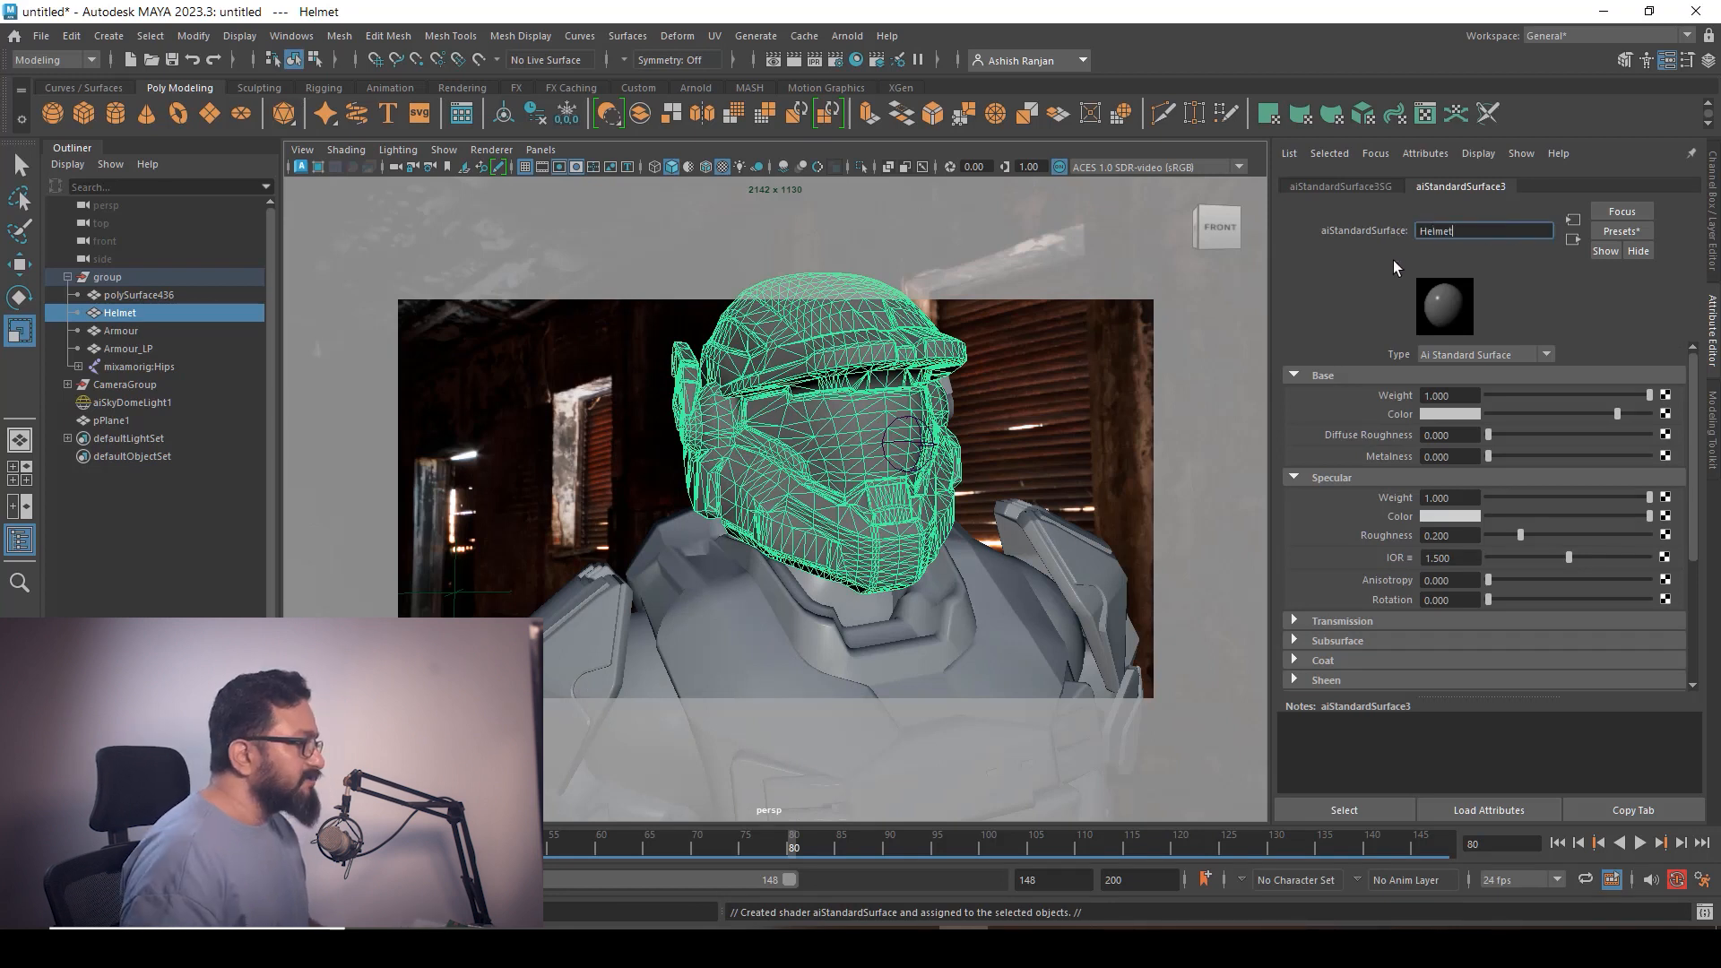
key(Return)
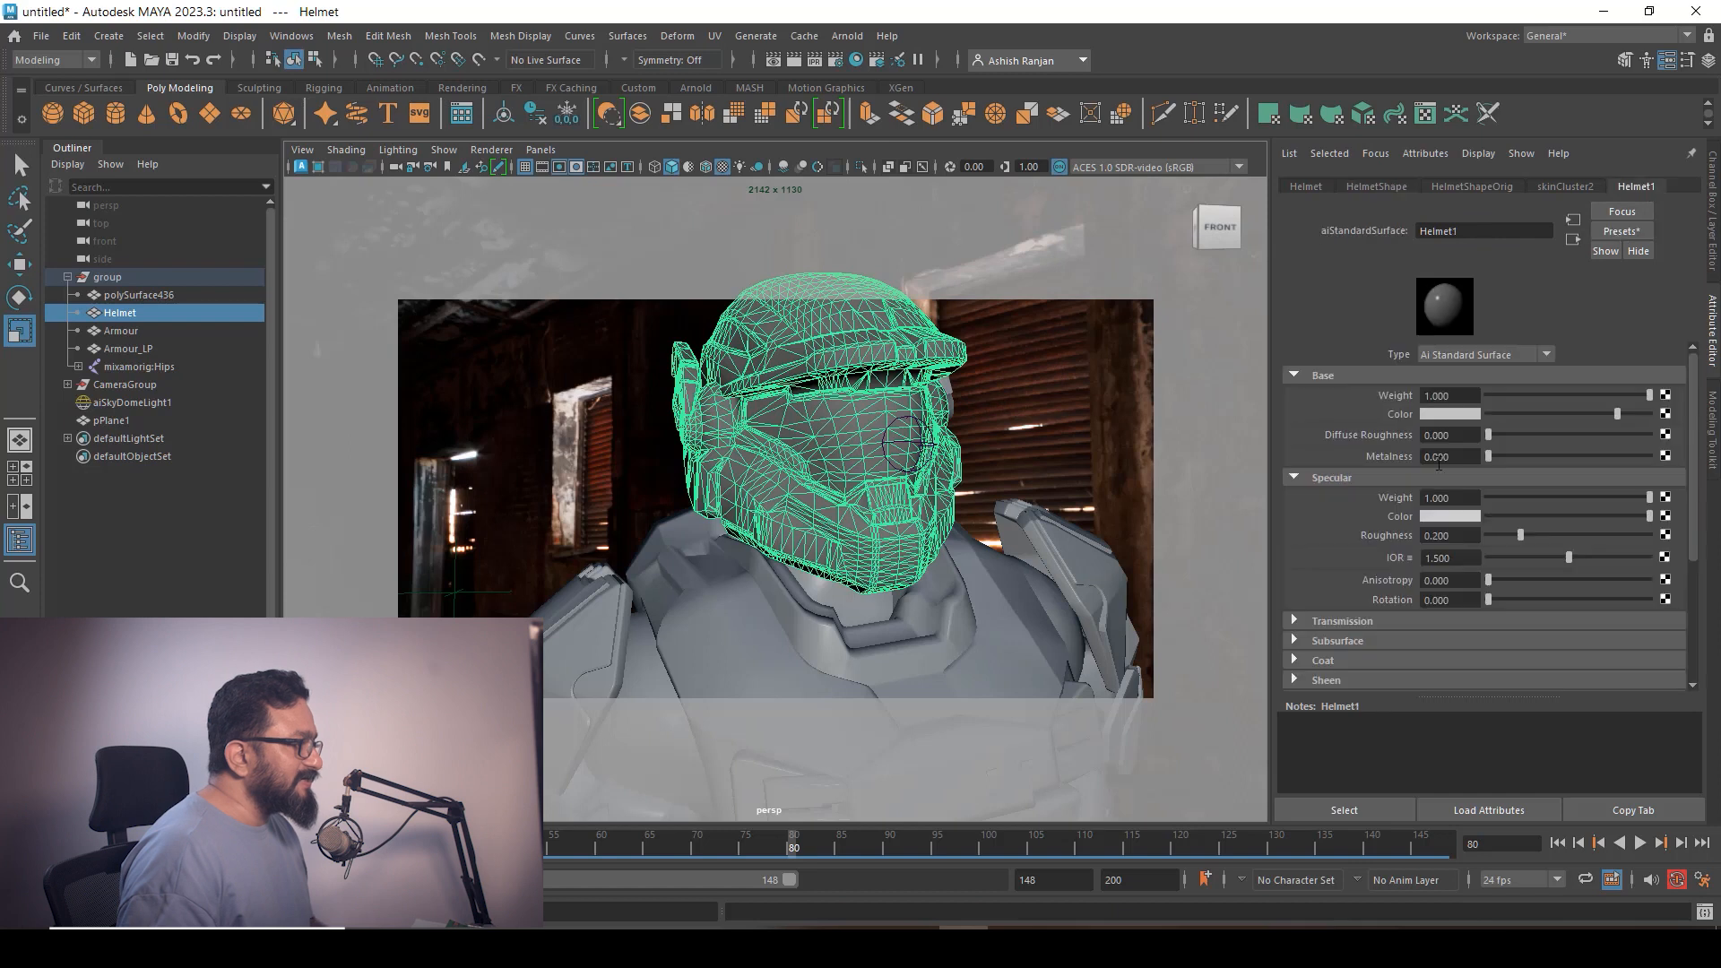
Delete the unused material nodes in Hypershade and graph the Helmet1 material's network
click(856, 61)
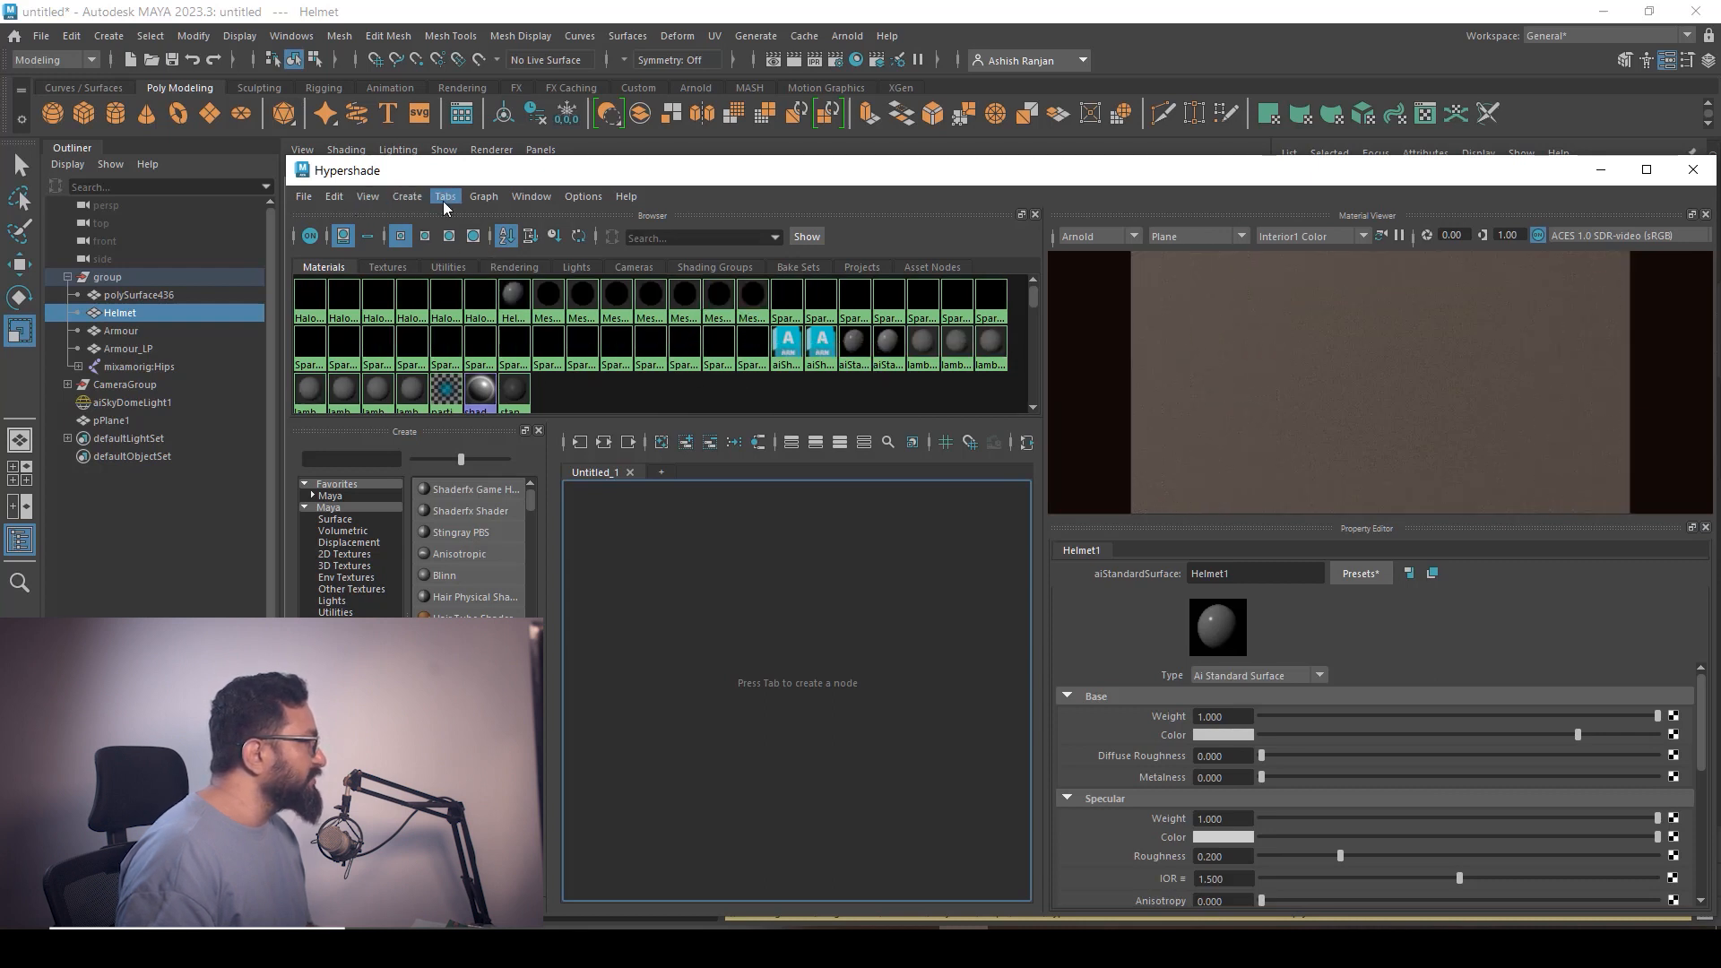
click(335, 196)
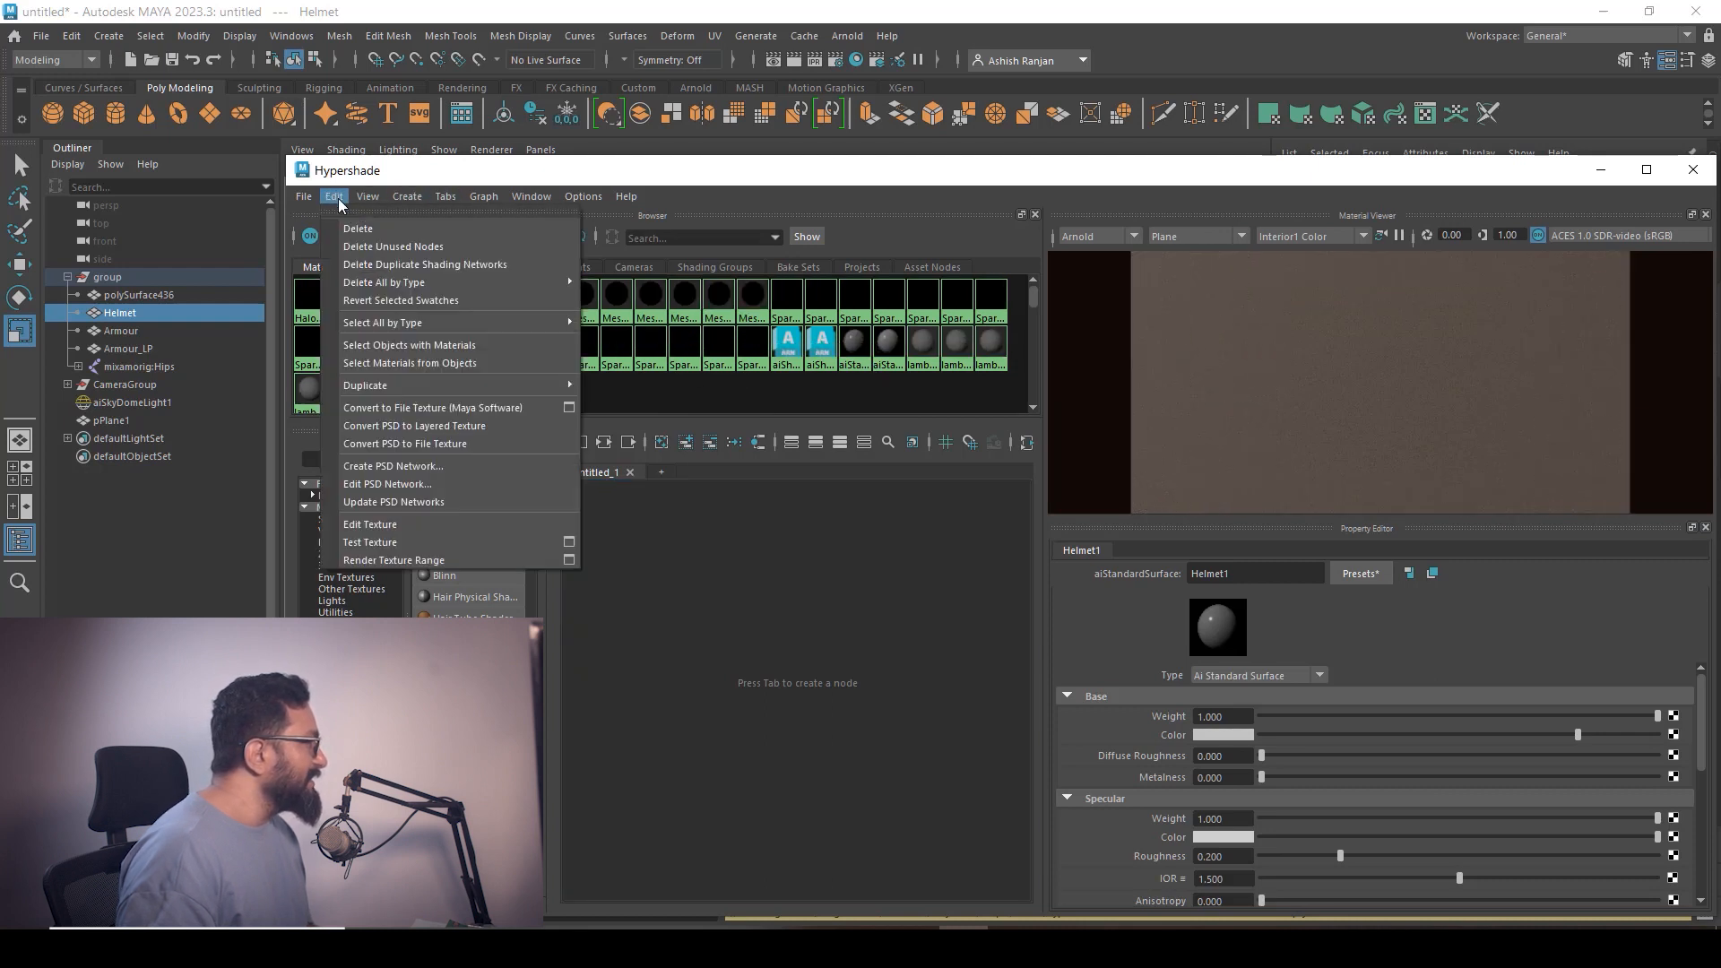
click(381, 247)
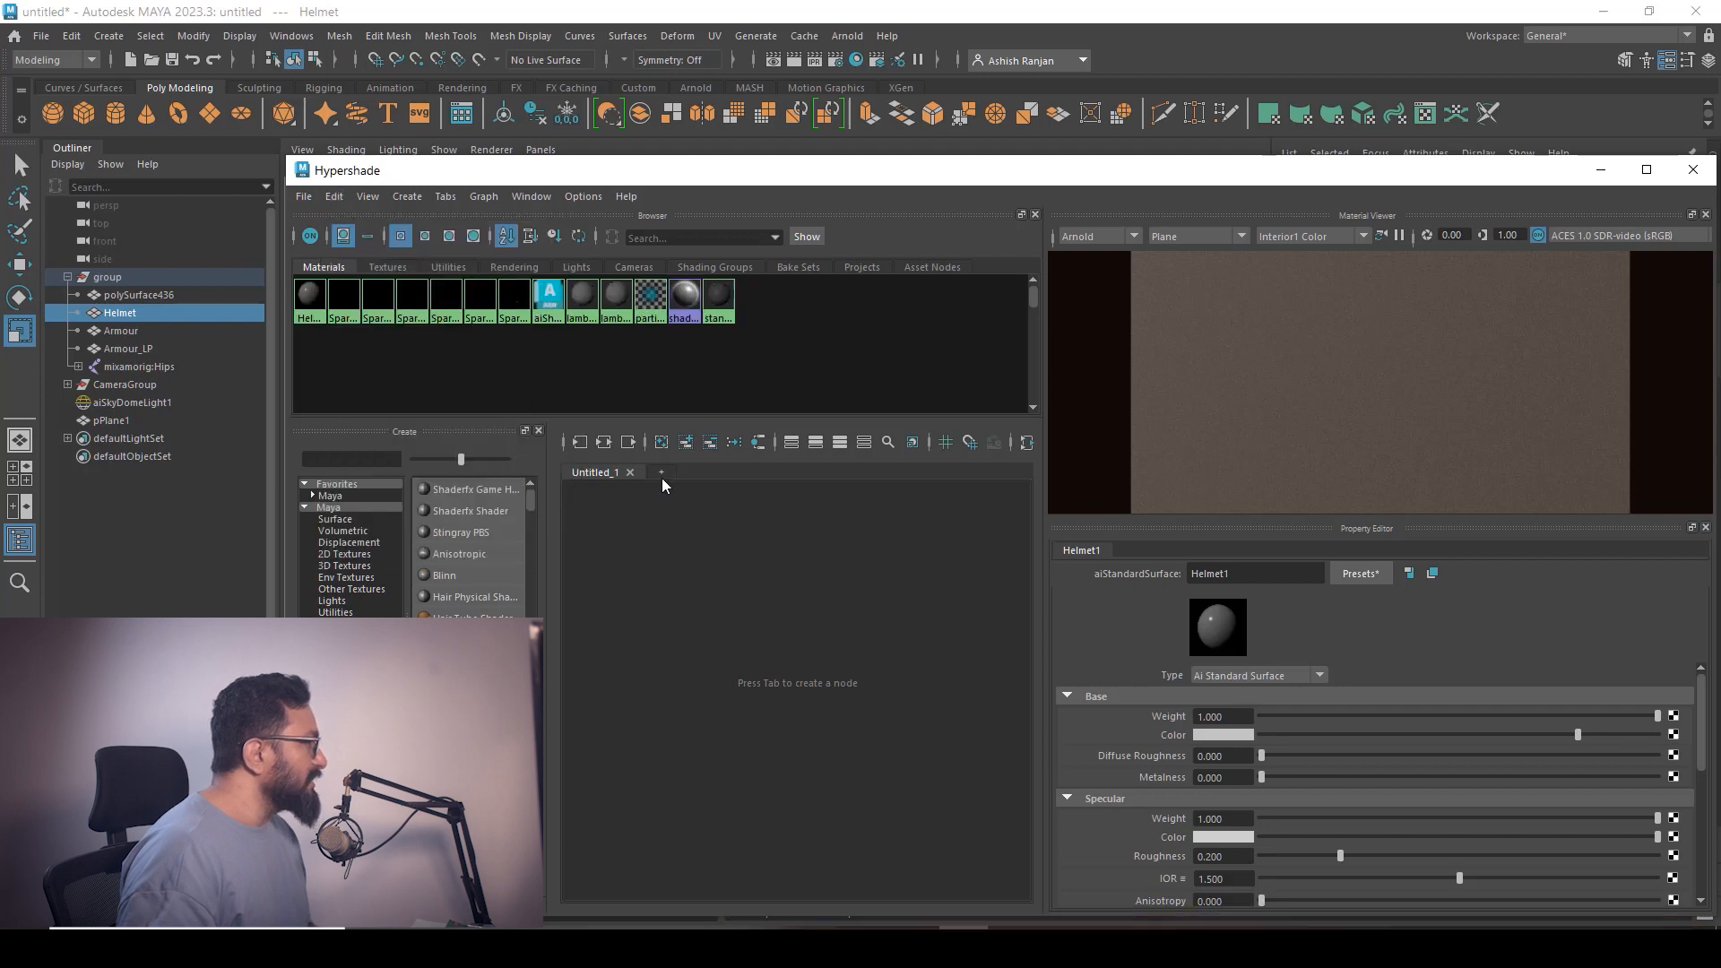
click(309, 301)
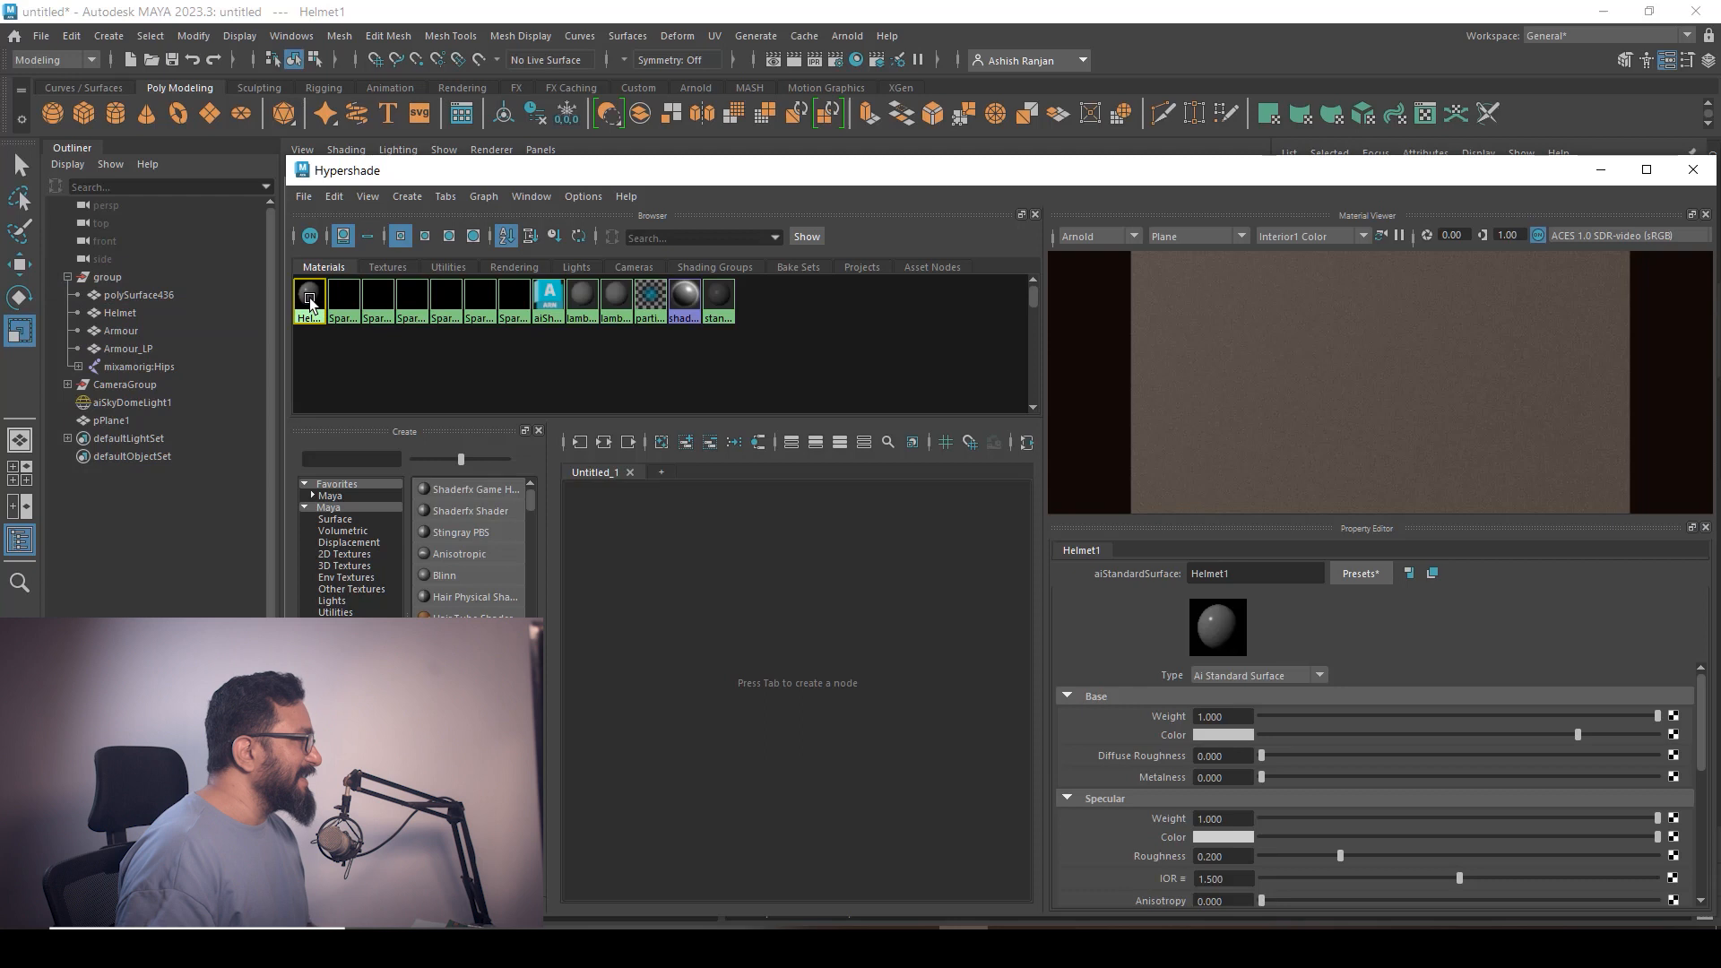
click(605, 442)
scroll(884, 736, down, 3)
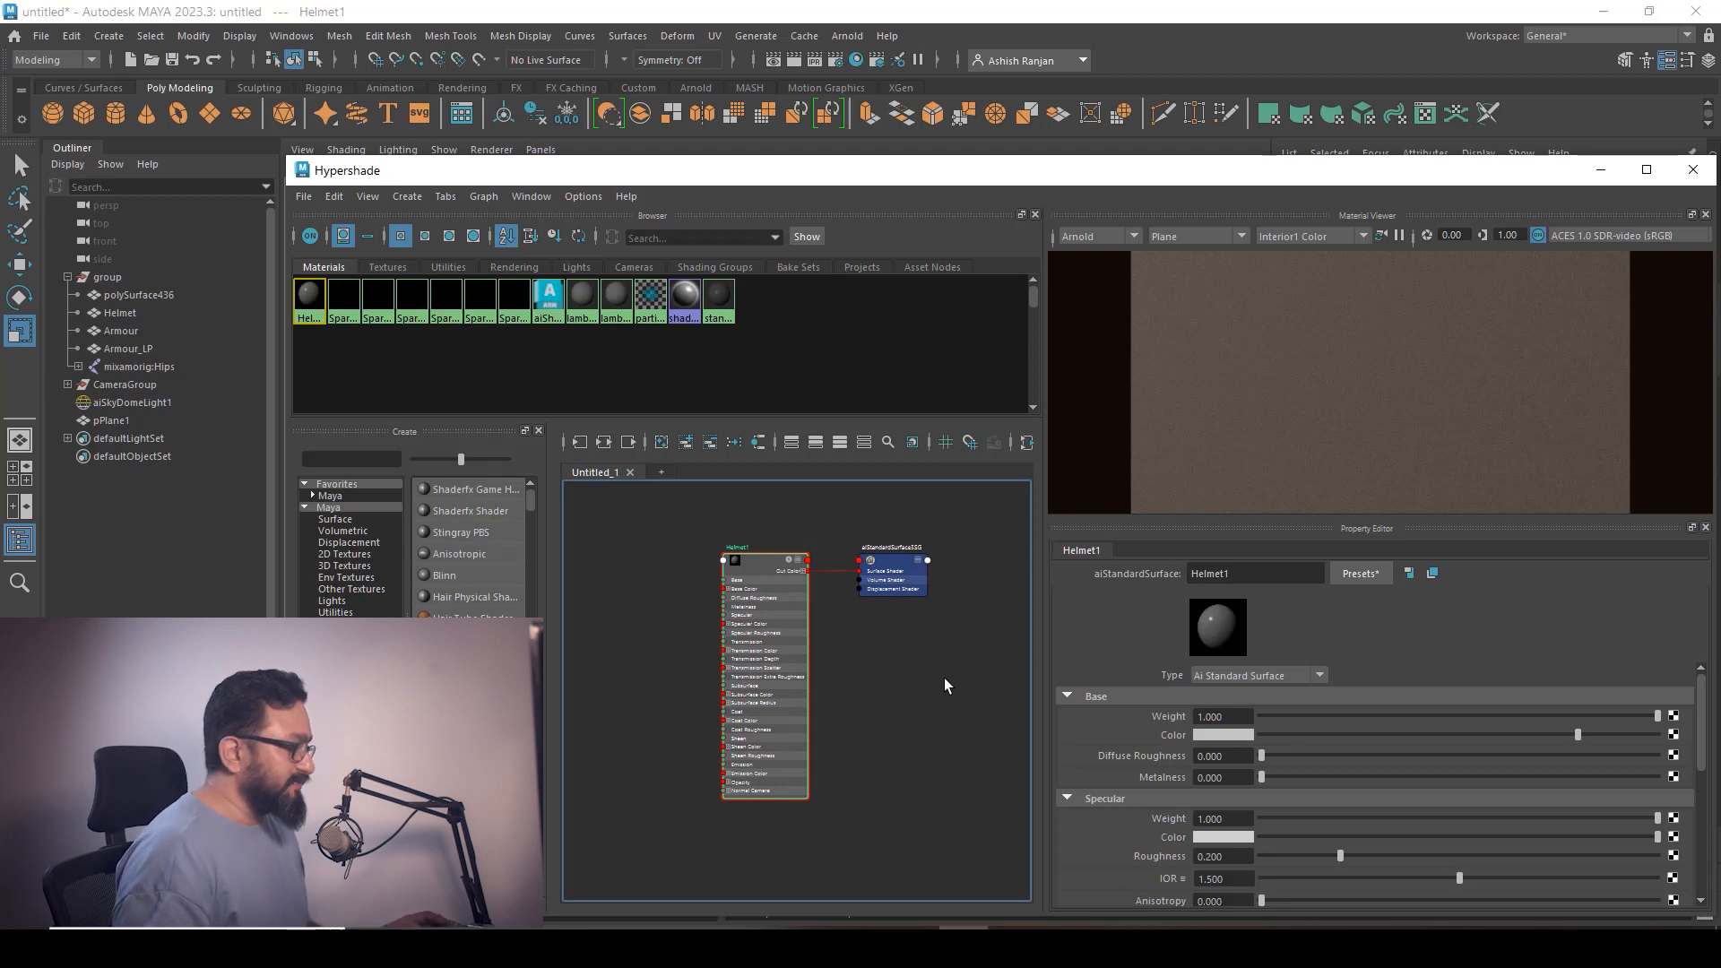
Switch to File Explorer, open the Part 2 Scene Setup sourceimages folder and locate the Spartan_Helmet texture maps
key(alt+Tab)
drag(836, 305, 945, 303)
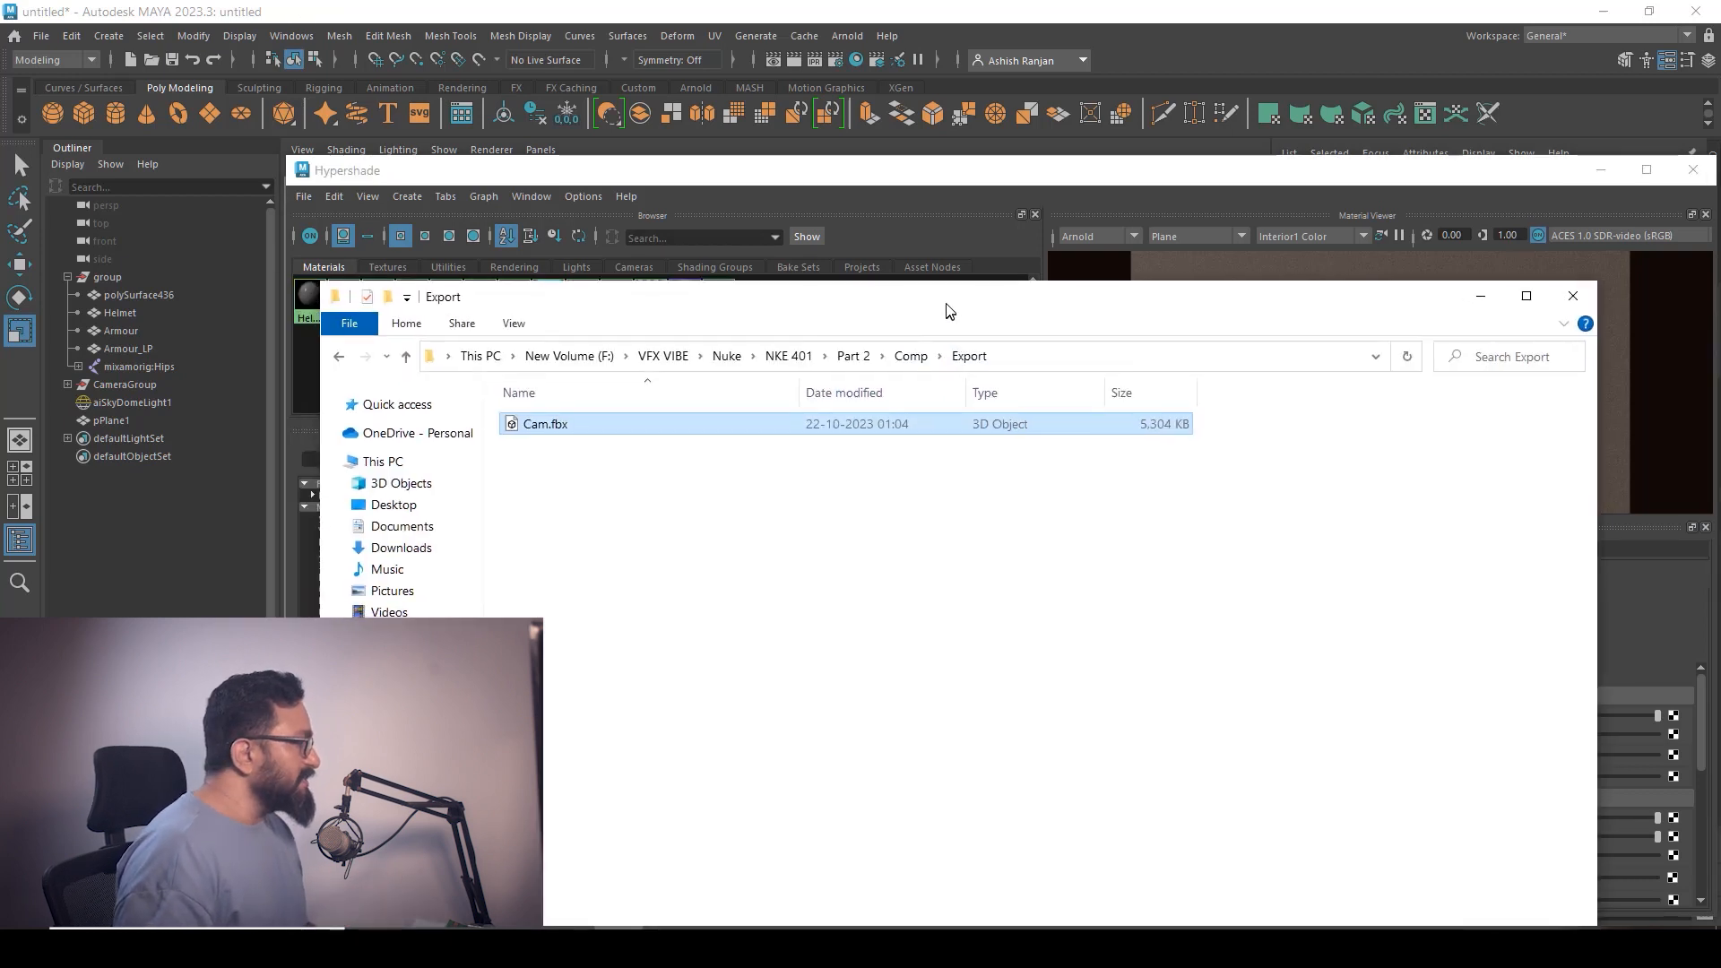
click(853, 355)
double_click(560, 445)
double_click(578, 683)
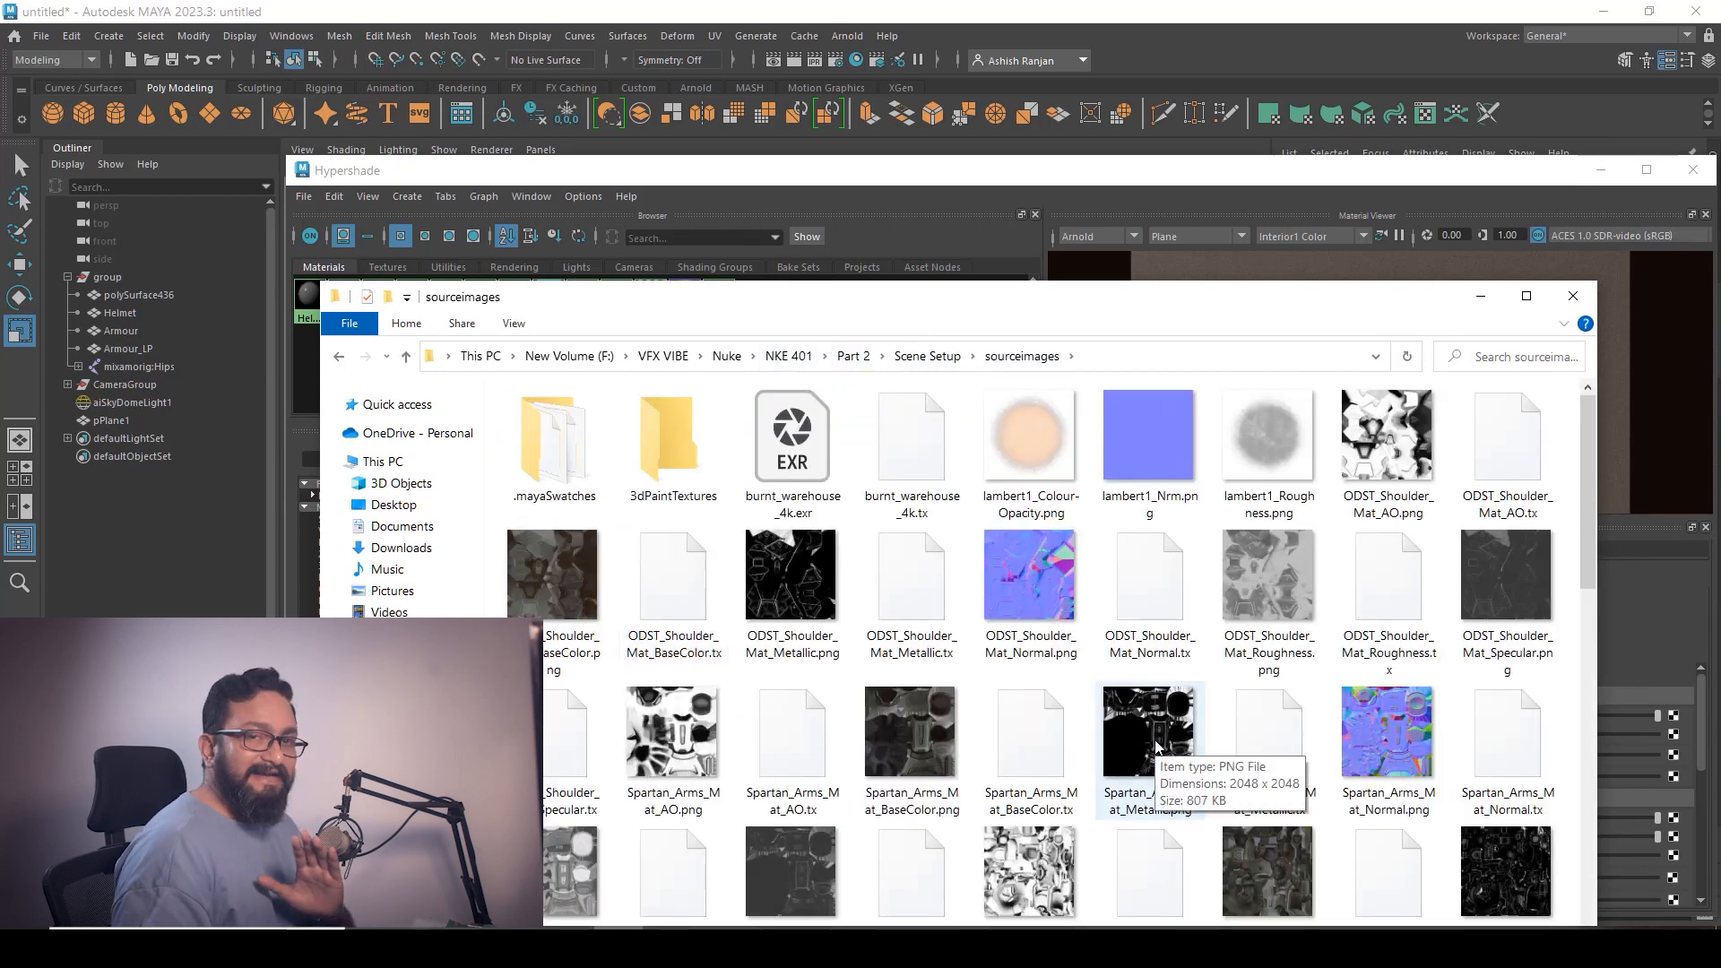
drag(1093, 298, 1054, 181)
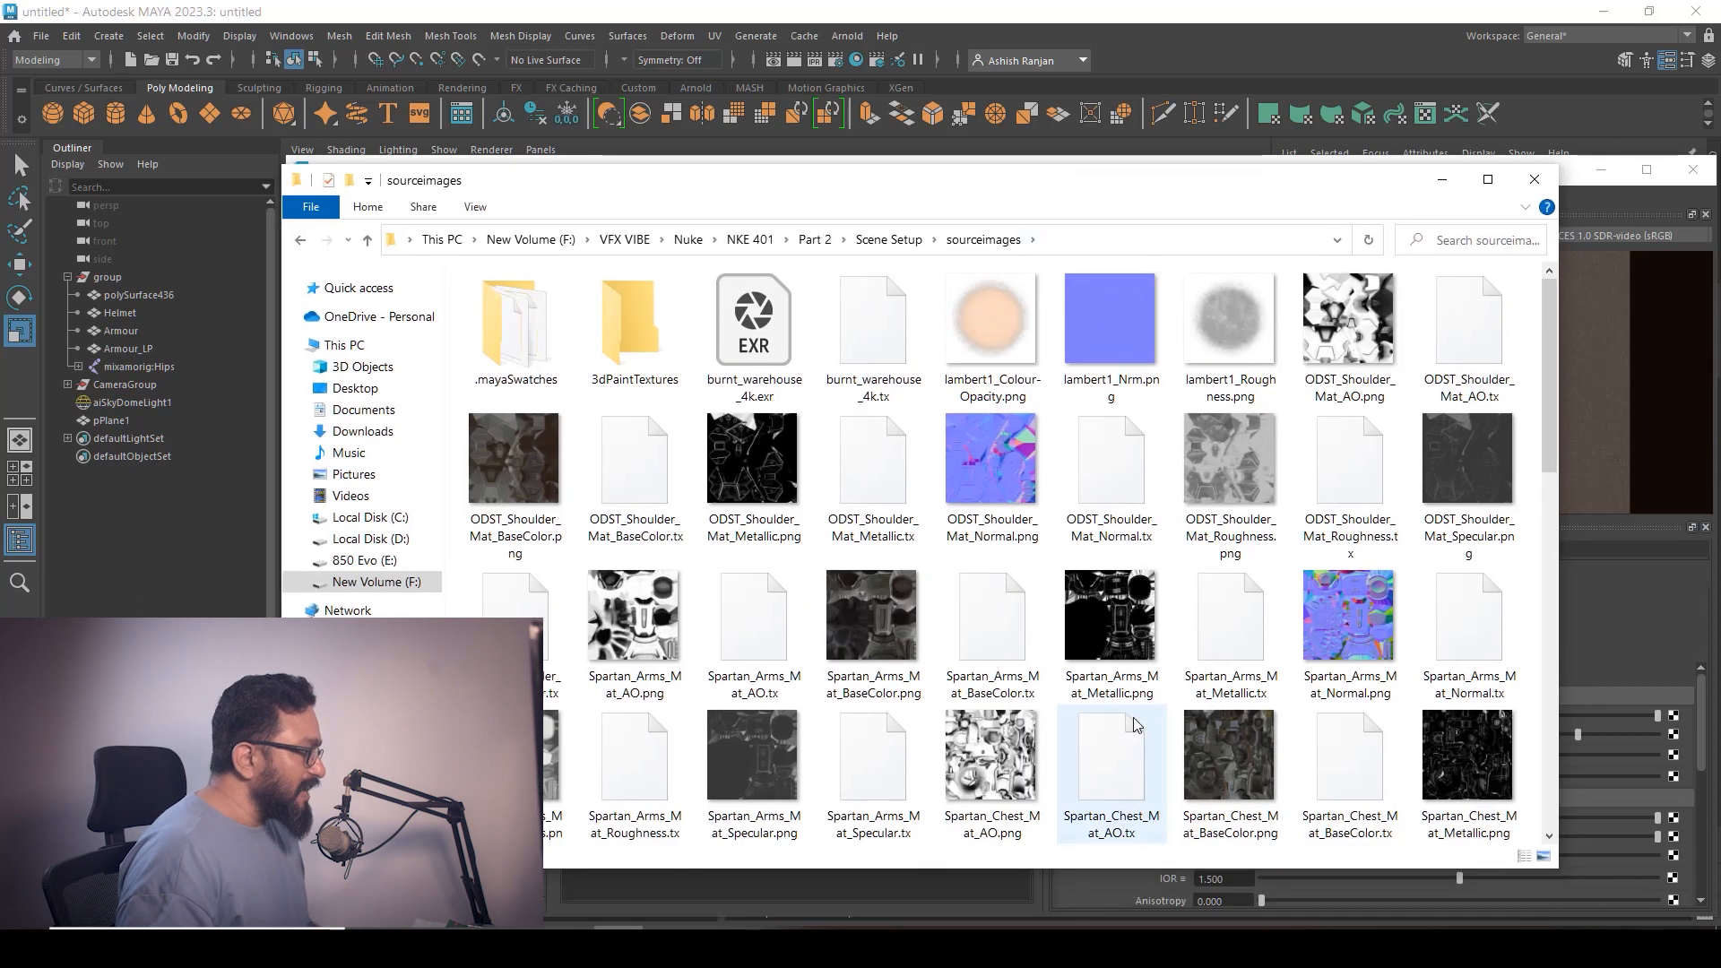
scroll(1075, 628, down, 5)
scroll(1063, 615, down, 3)
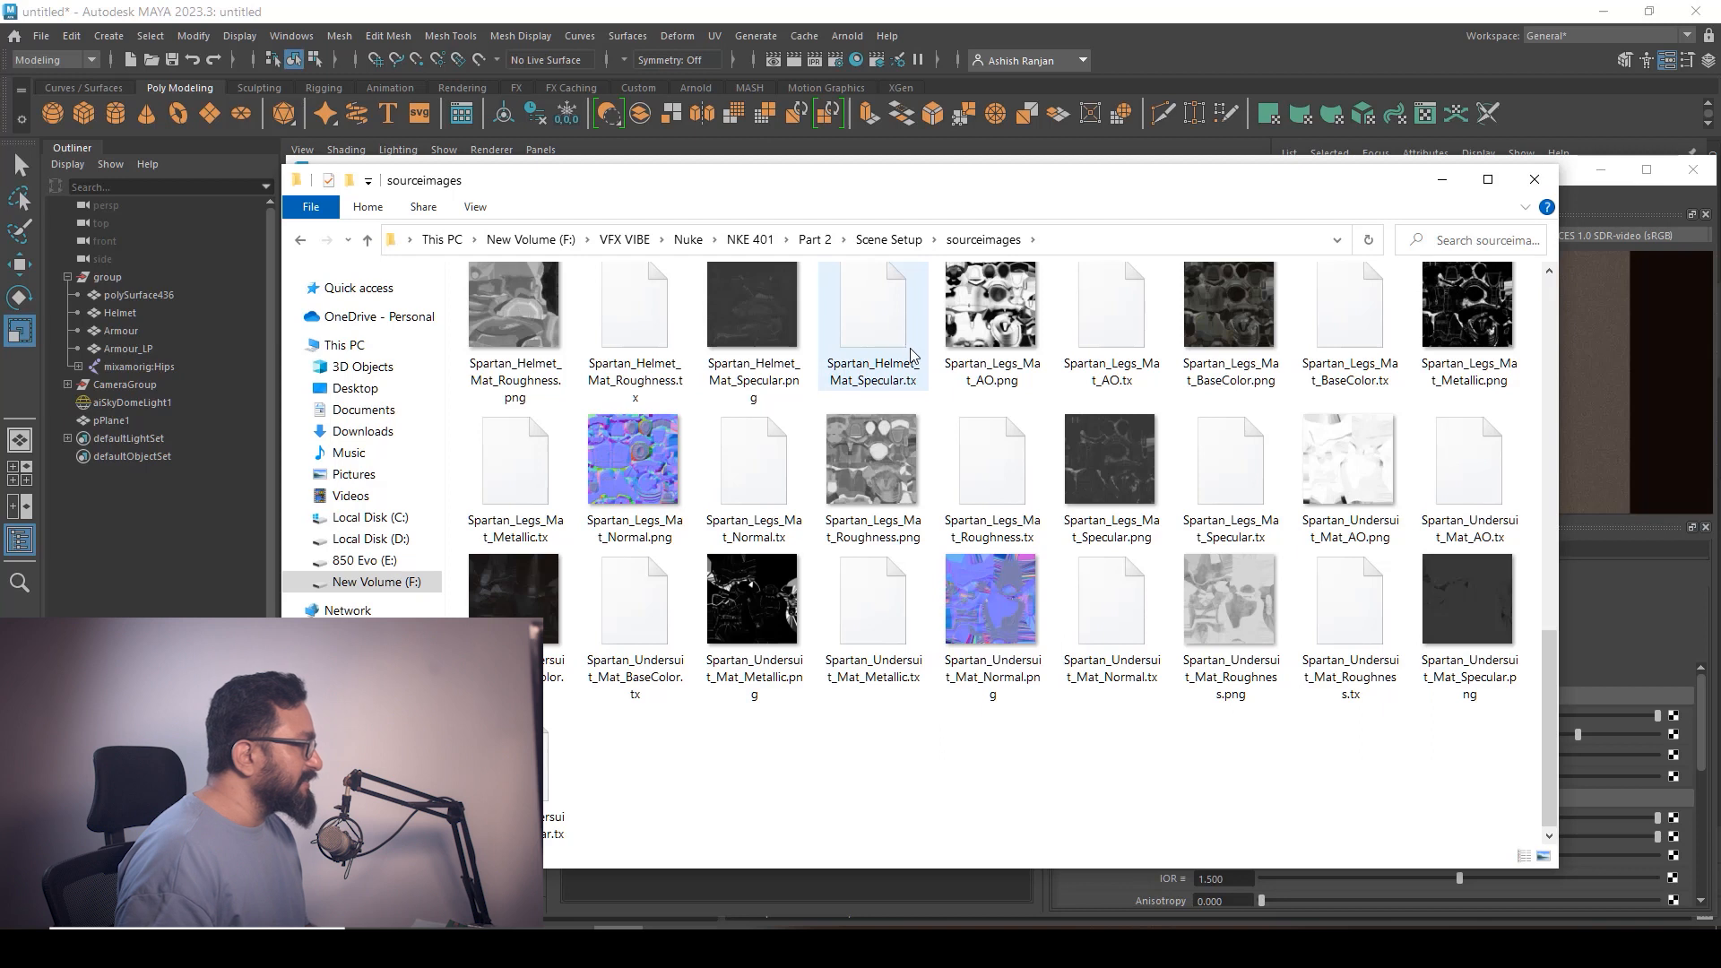
scroll(897, 377, up, 2)
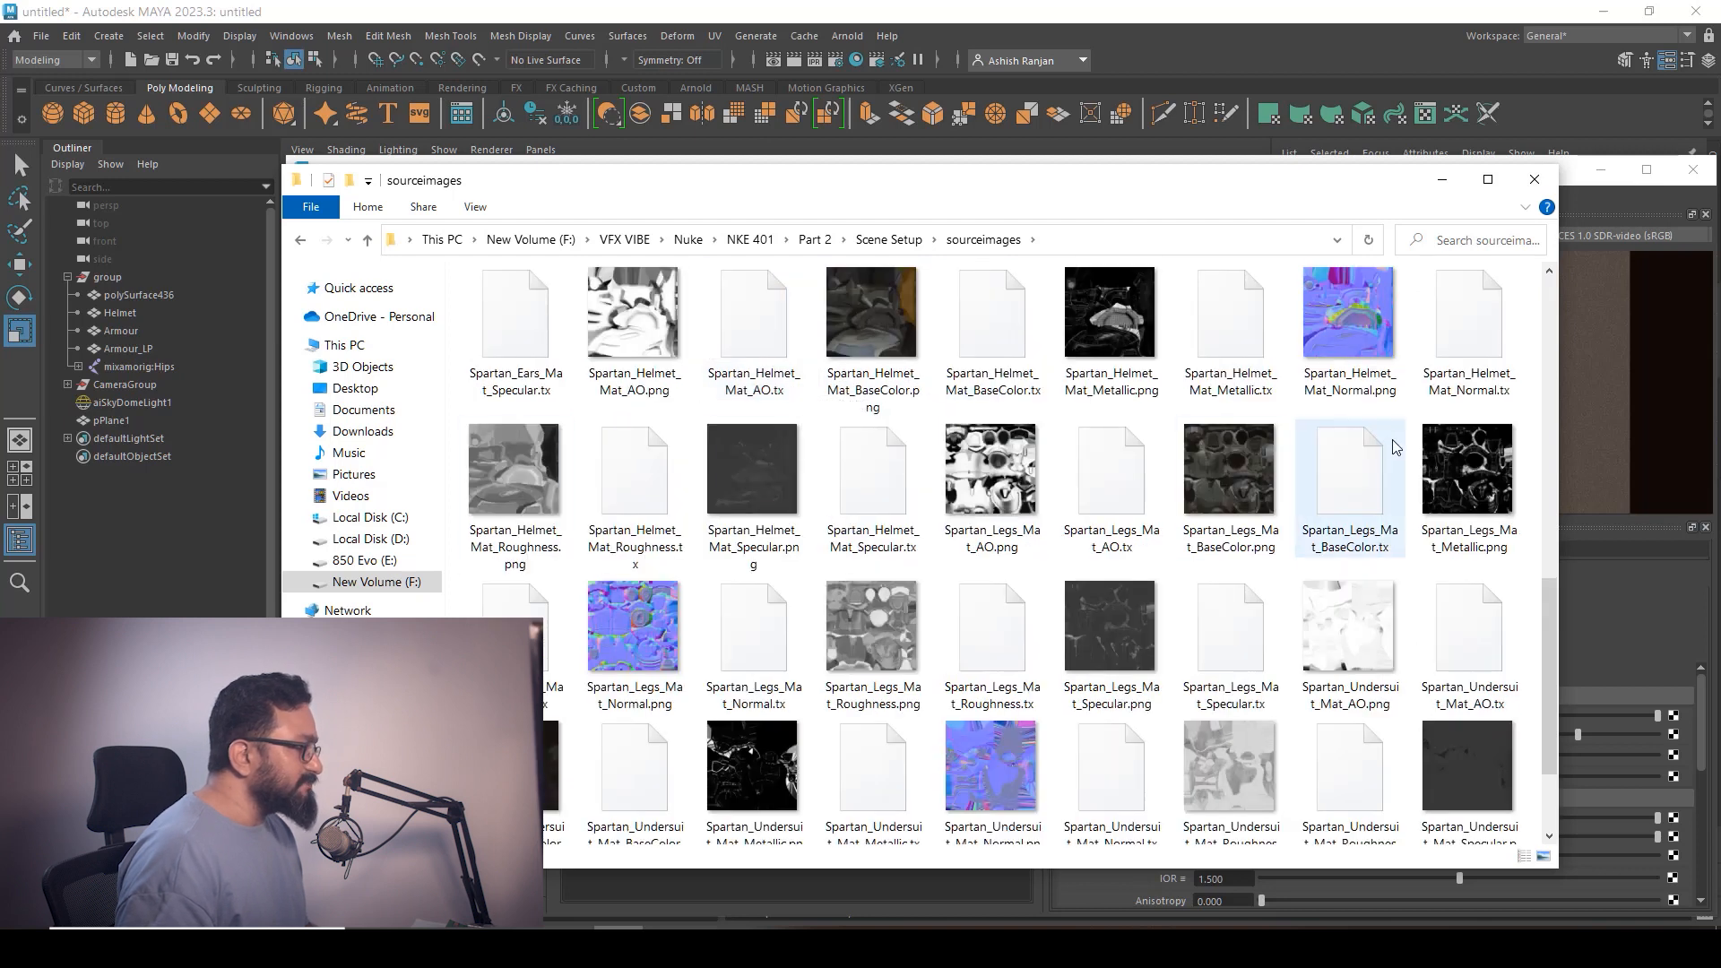
click(1349, 318)
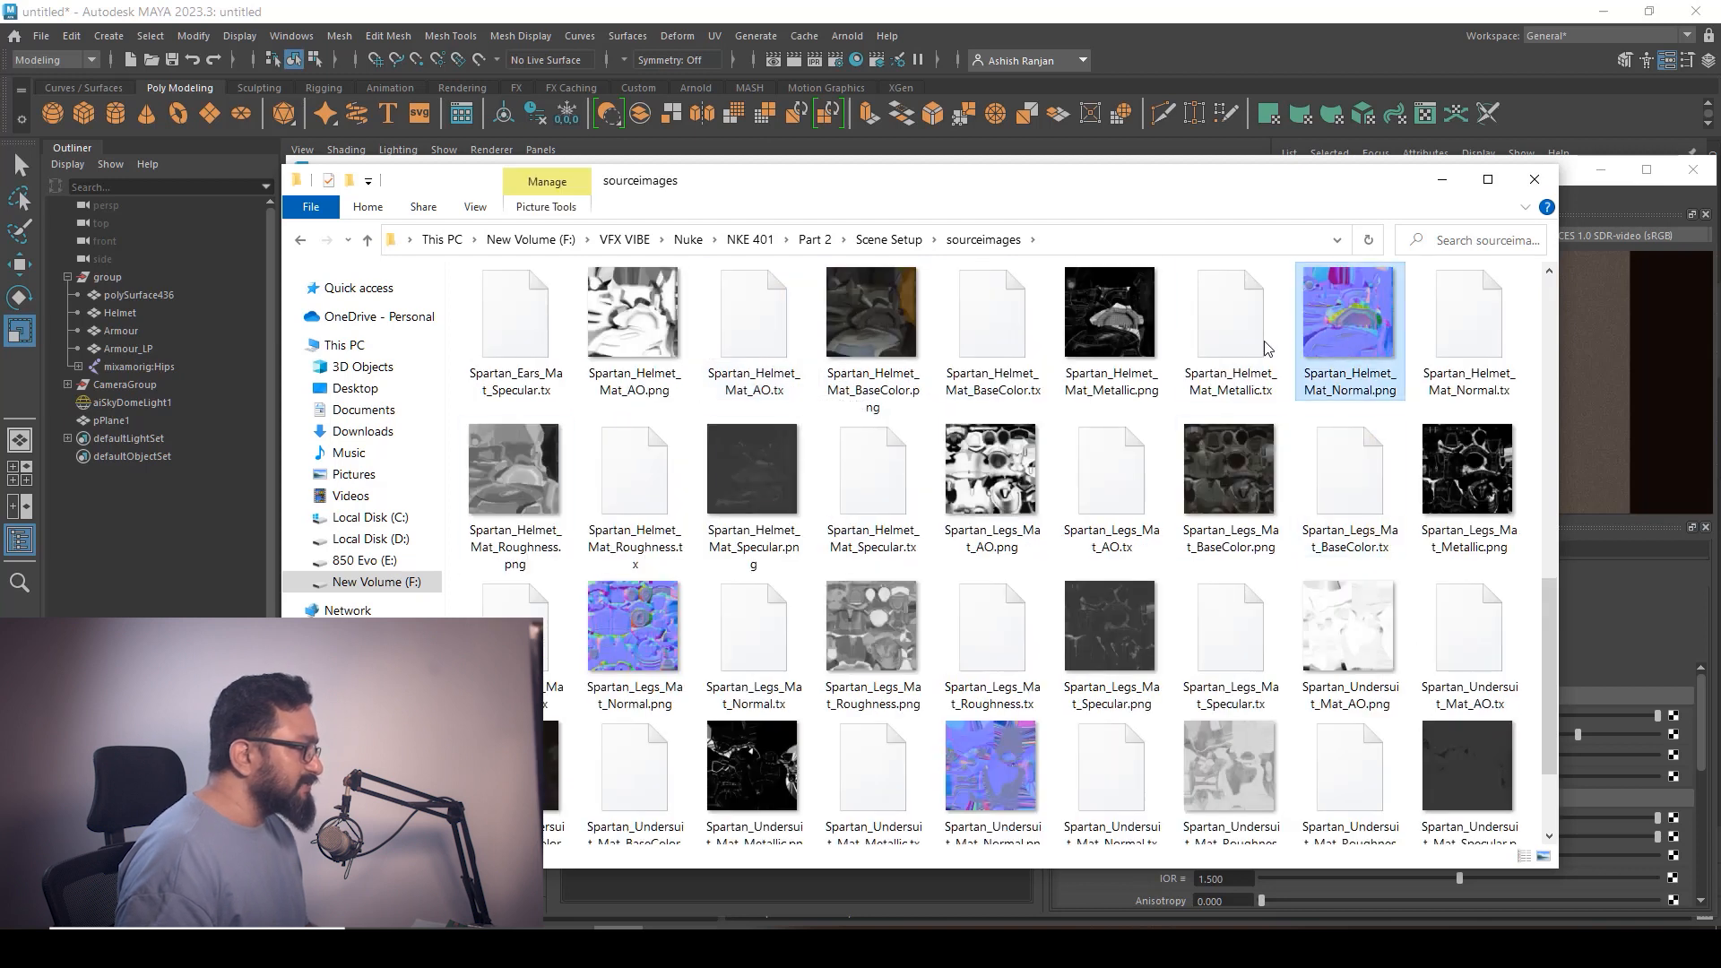
Bring Spartan_Helmet_Mat_BaseColor.png into the Hypershade graph as a file texture beside the Helmet1 material
click(882, 333)
drag(990, 191, 1438, 273)
drag(1332, 427, 631, 628)
drag(723, 661, 838, 677)
drag(838, 676, 715, 566)
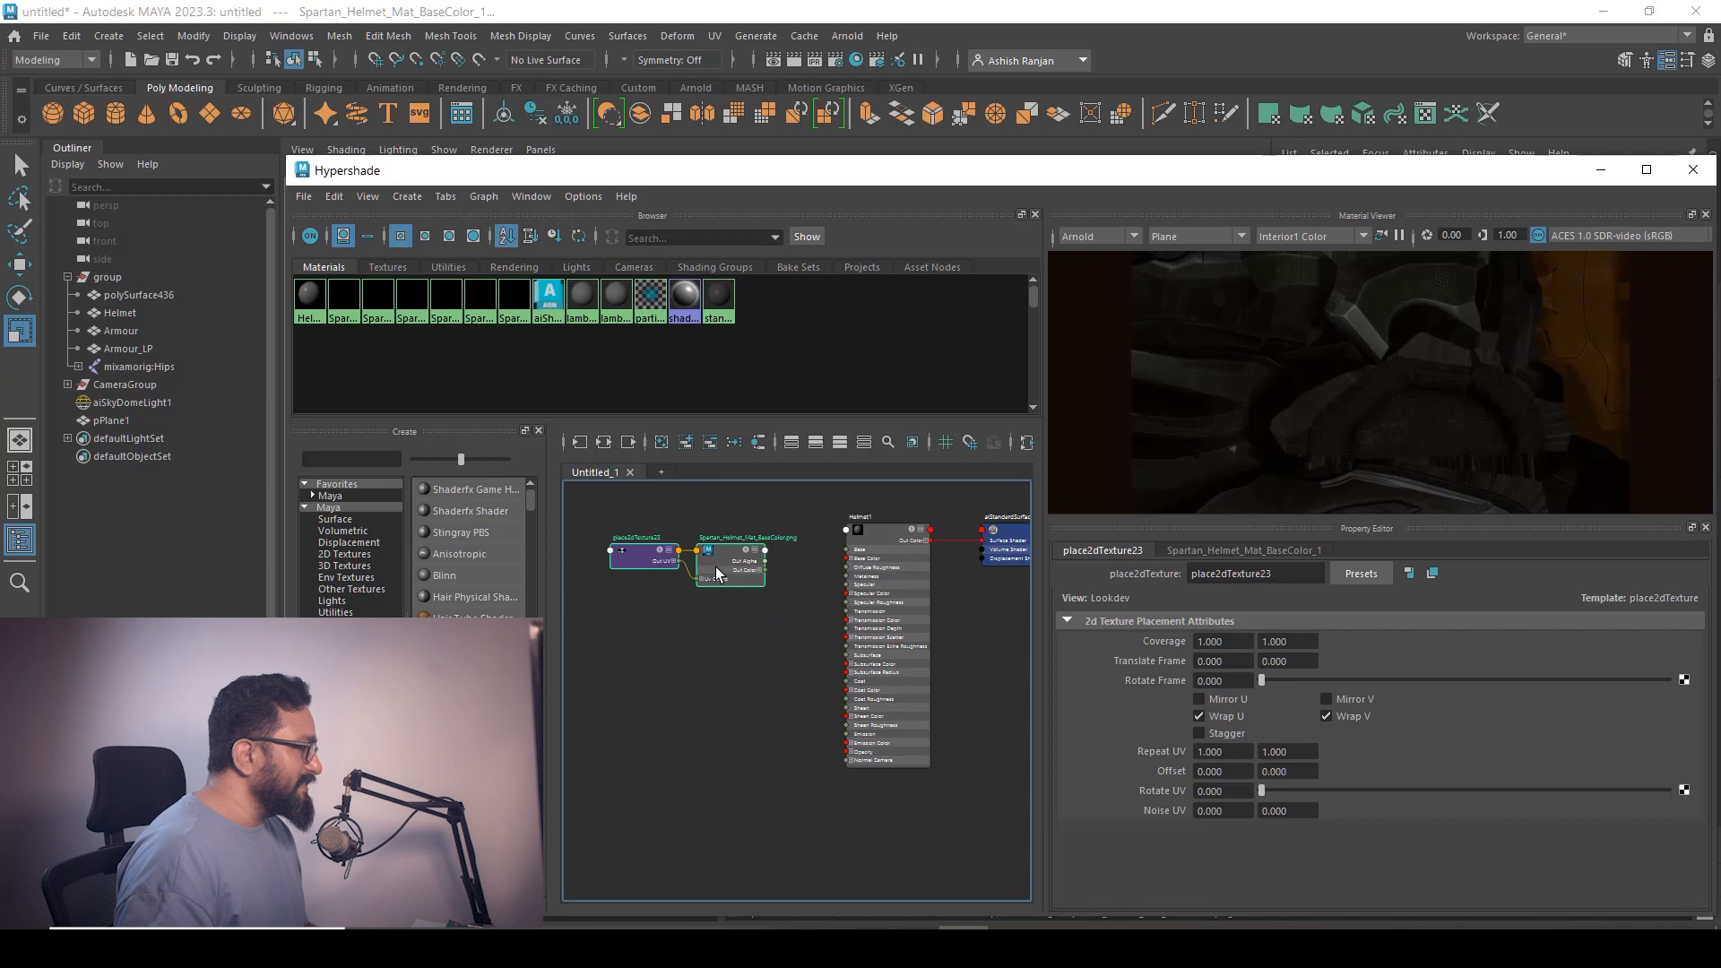
Connect the Out Color of Spartan_Helmet_Mat_BaseColor.png to the Base Color of the Helmet1 material
scroll(721, 564, up, 5)
scroll(866, 645, down, 3)
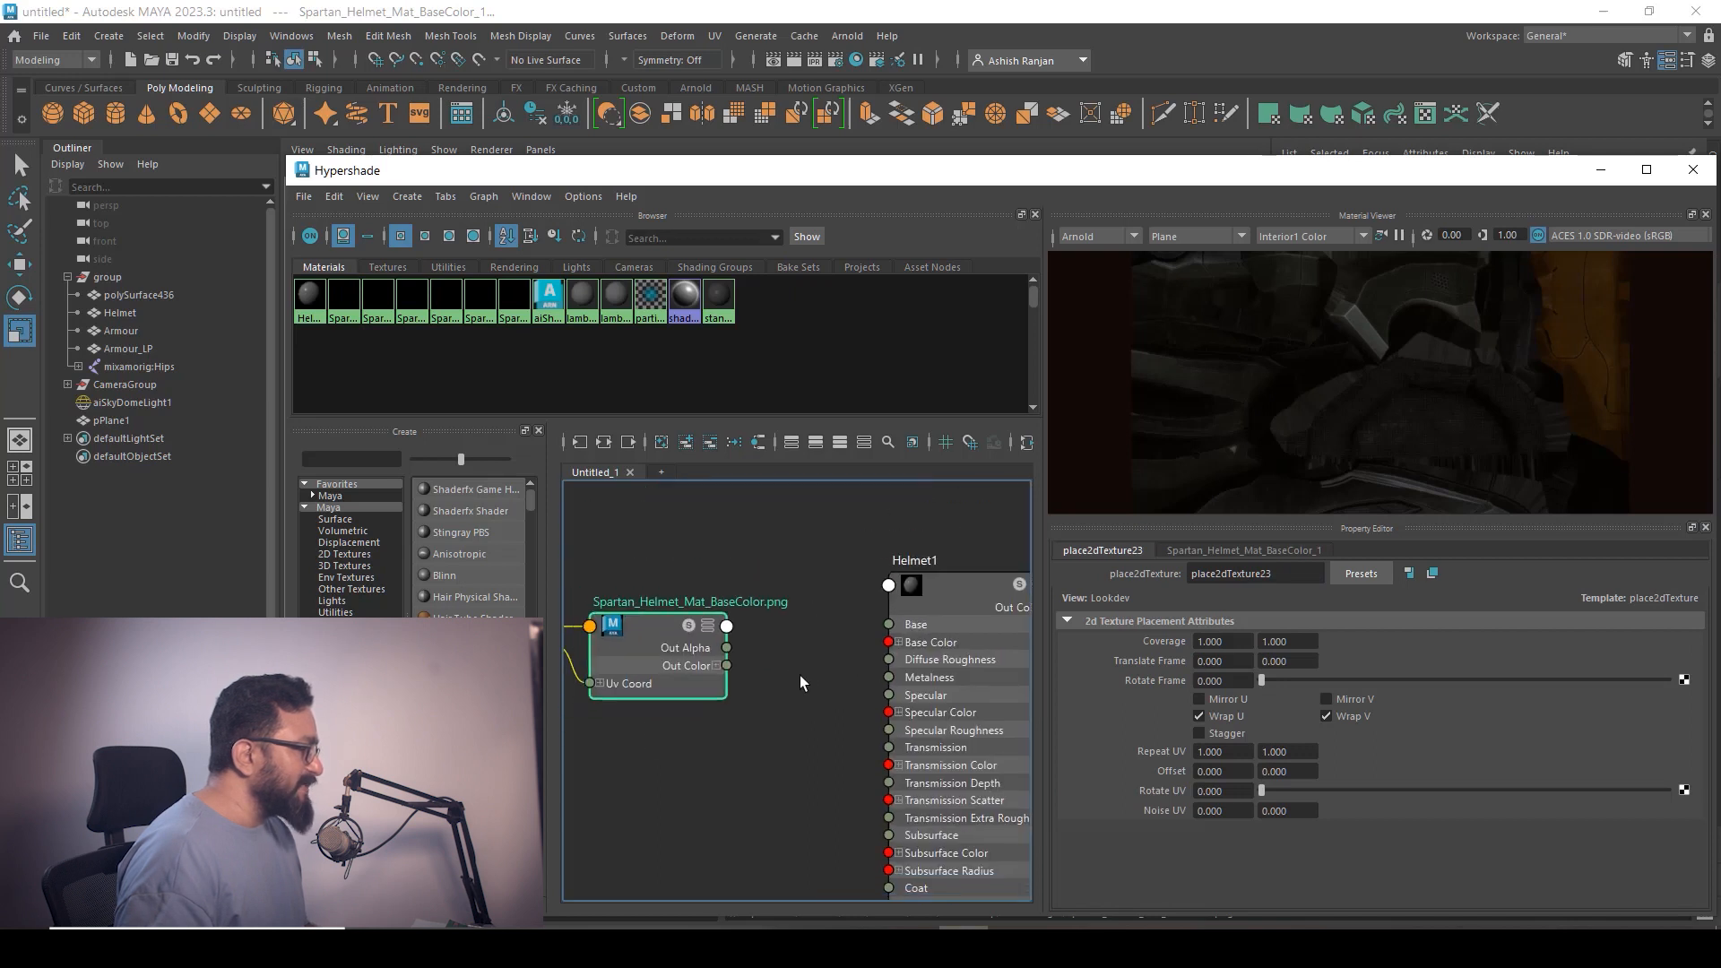
click(727, 625)
click(790, 588)
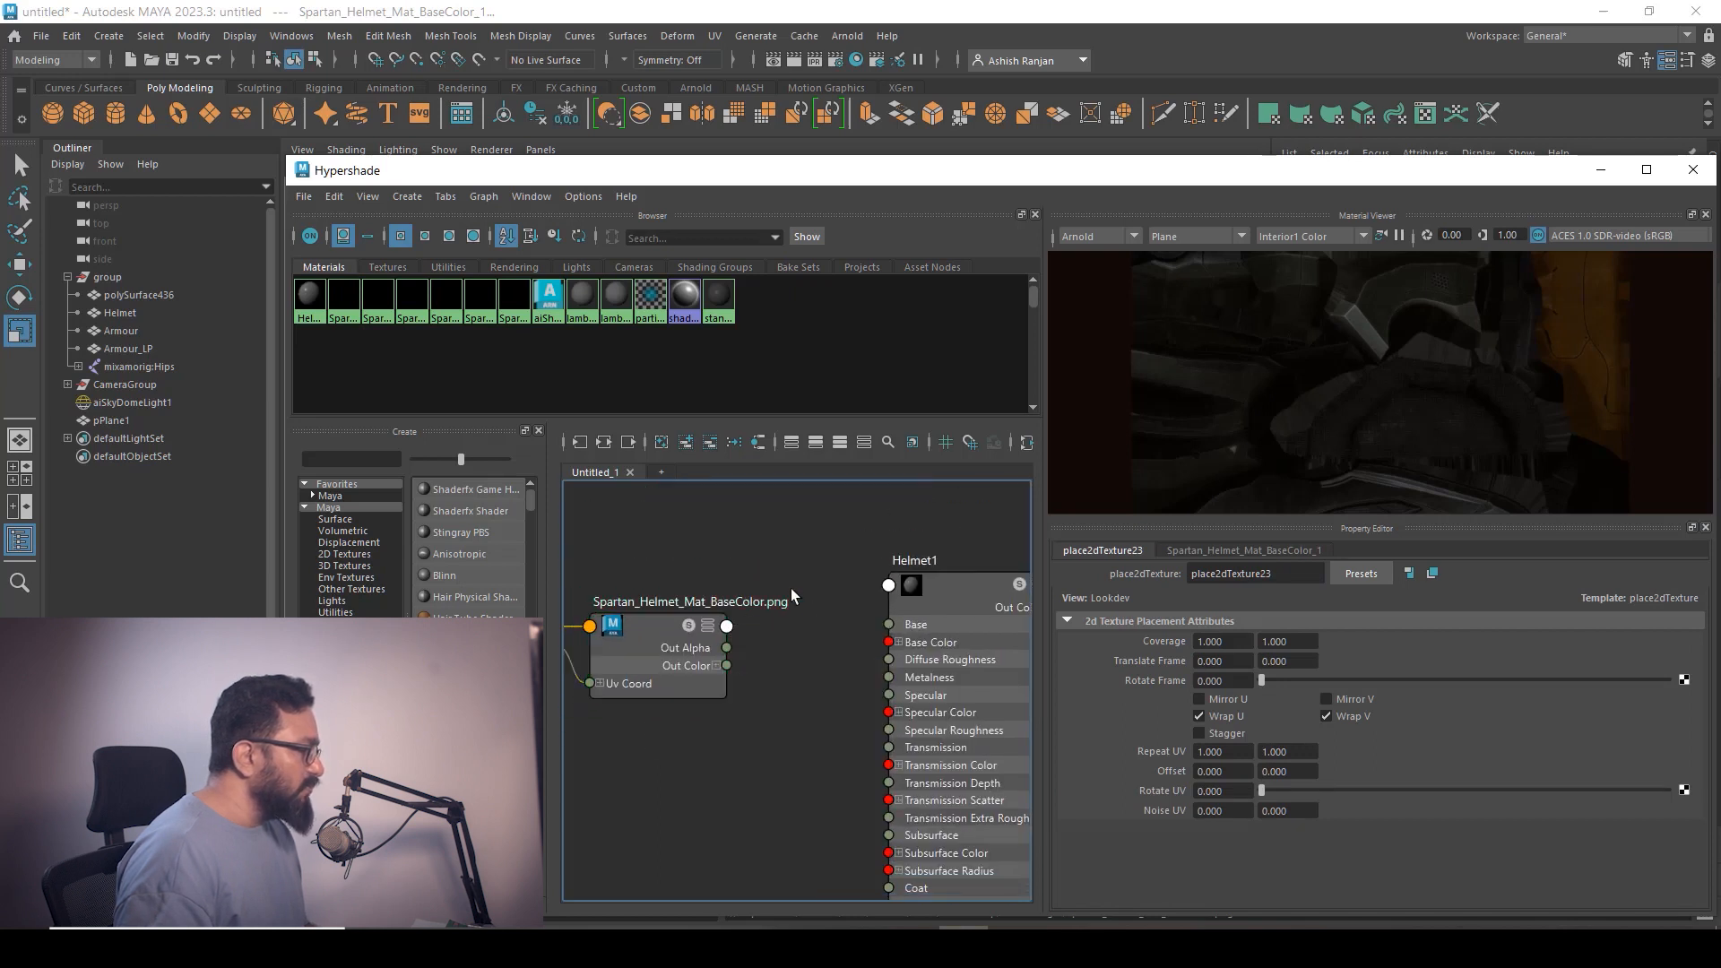
drag(727, 666, 888, 642)
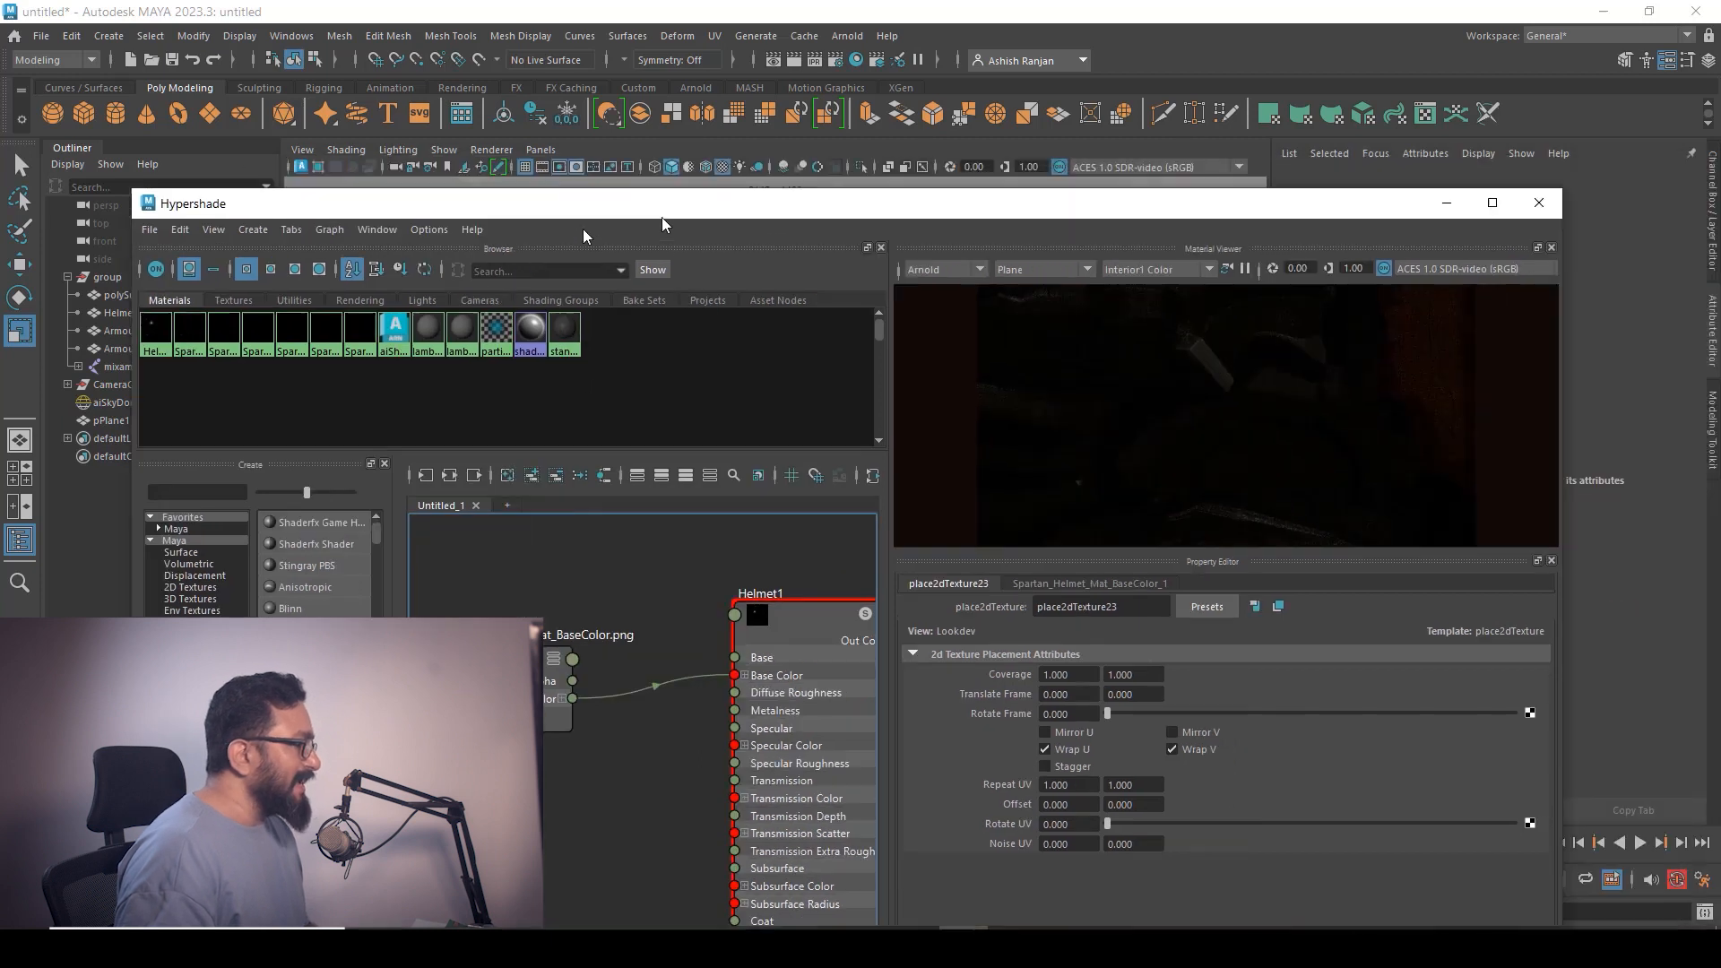
Set the Material Viewer's renderer to Hardware and examine the helmet base colour texture up close
drag(803, 170, 552, 218)
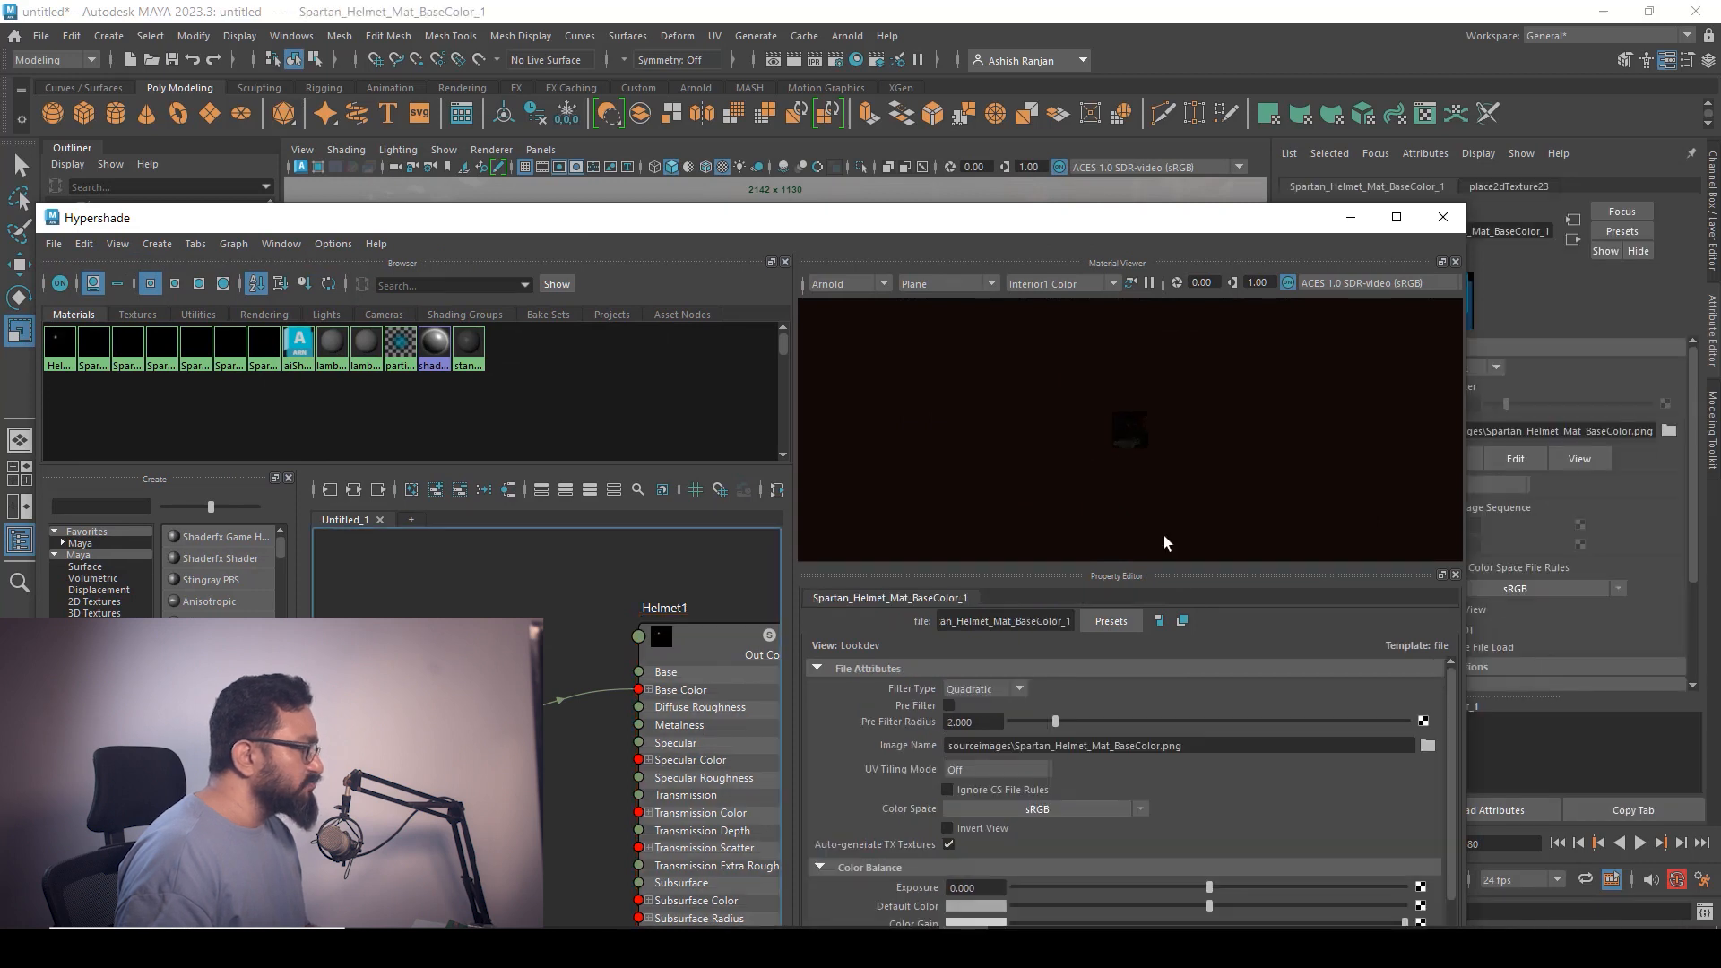
scroll(1155, 441, up, 1)
scroll(1155, 441, up, 1)
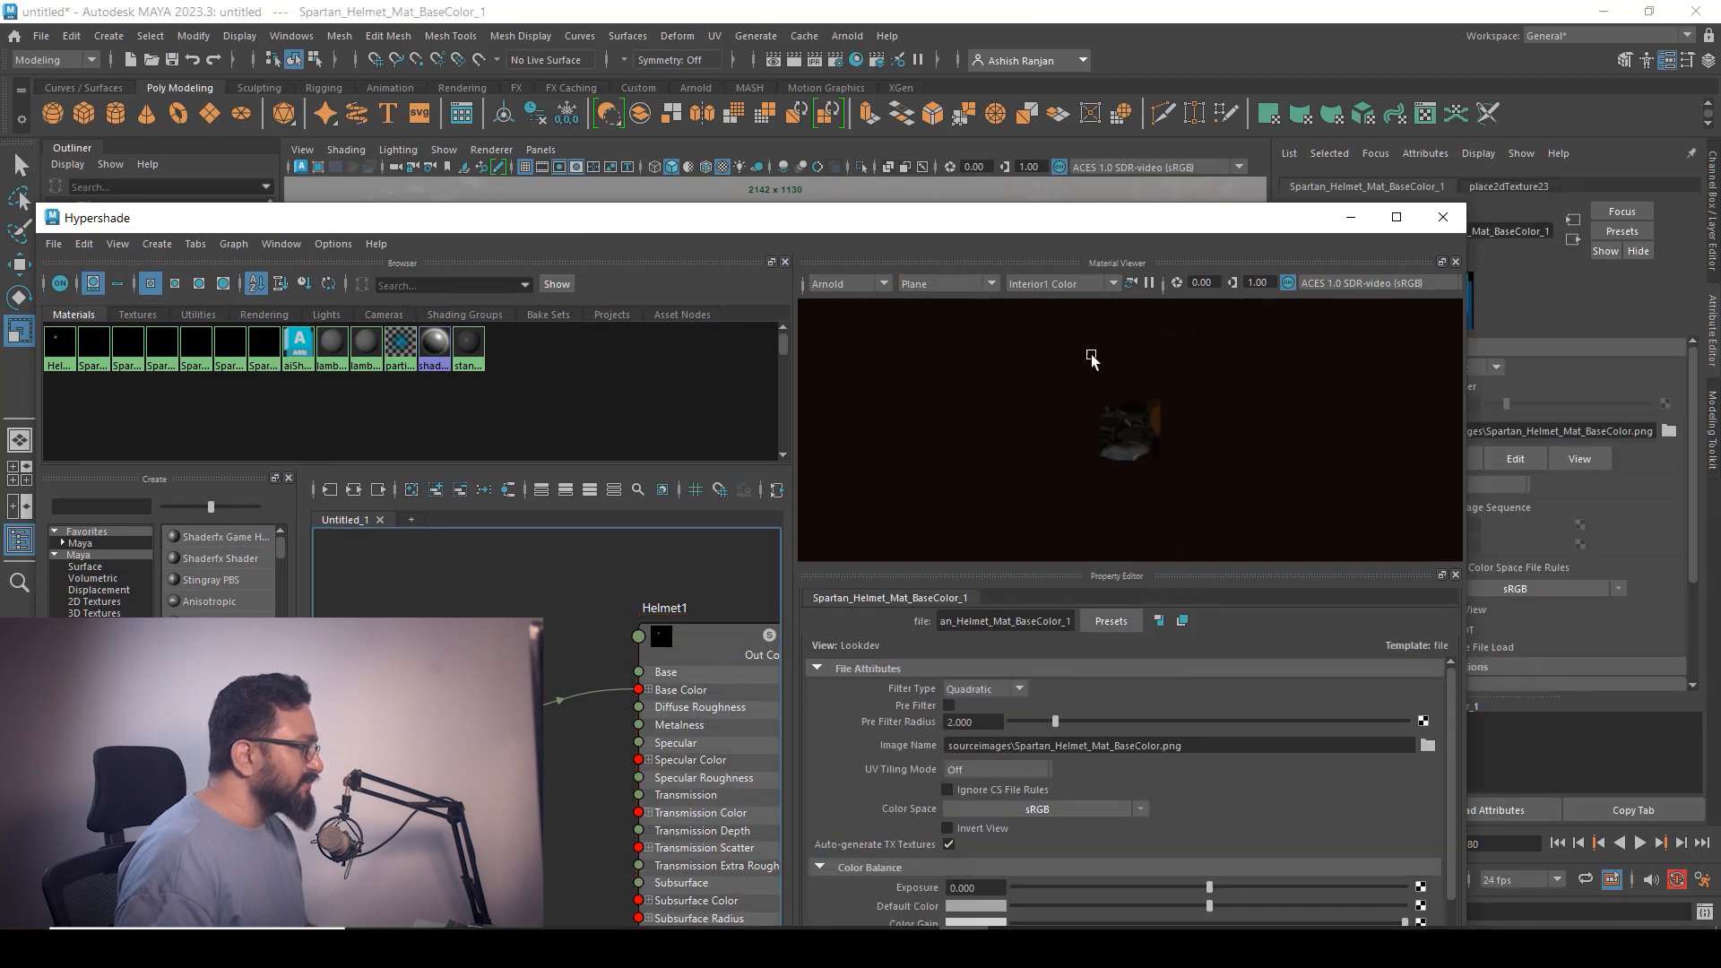
click(868, 283)
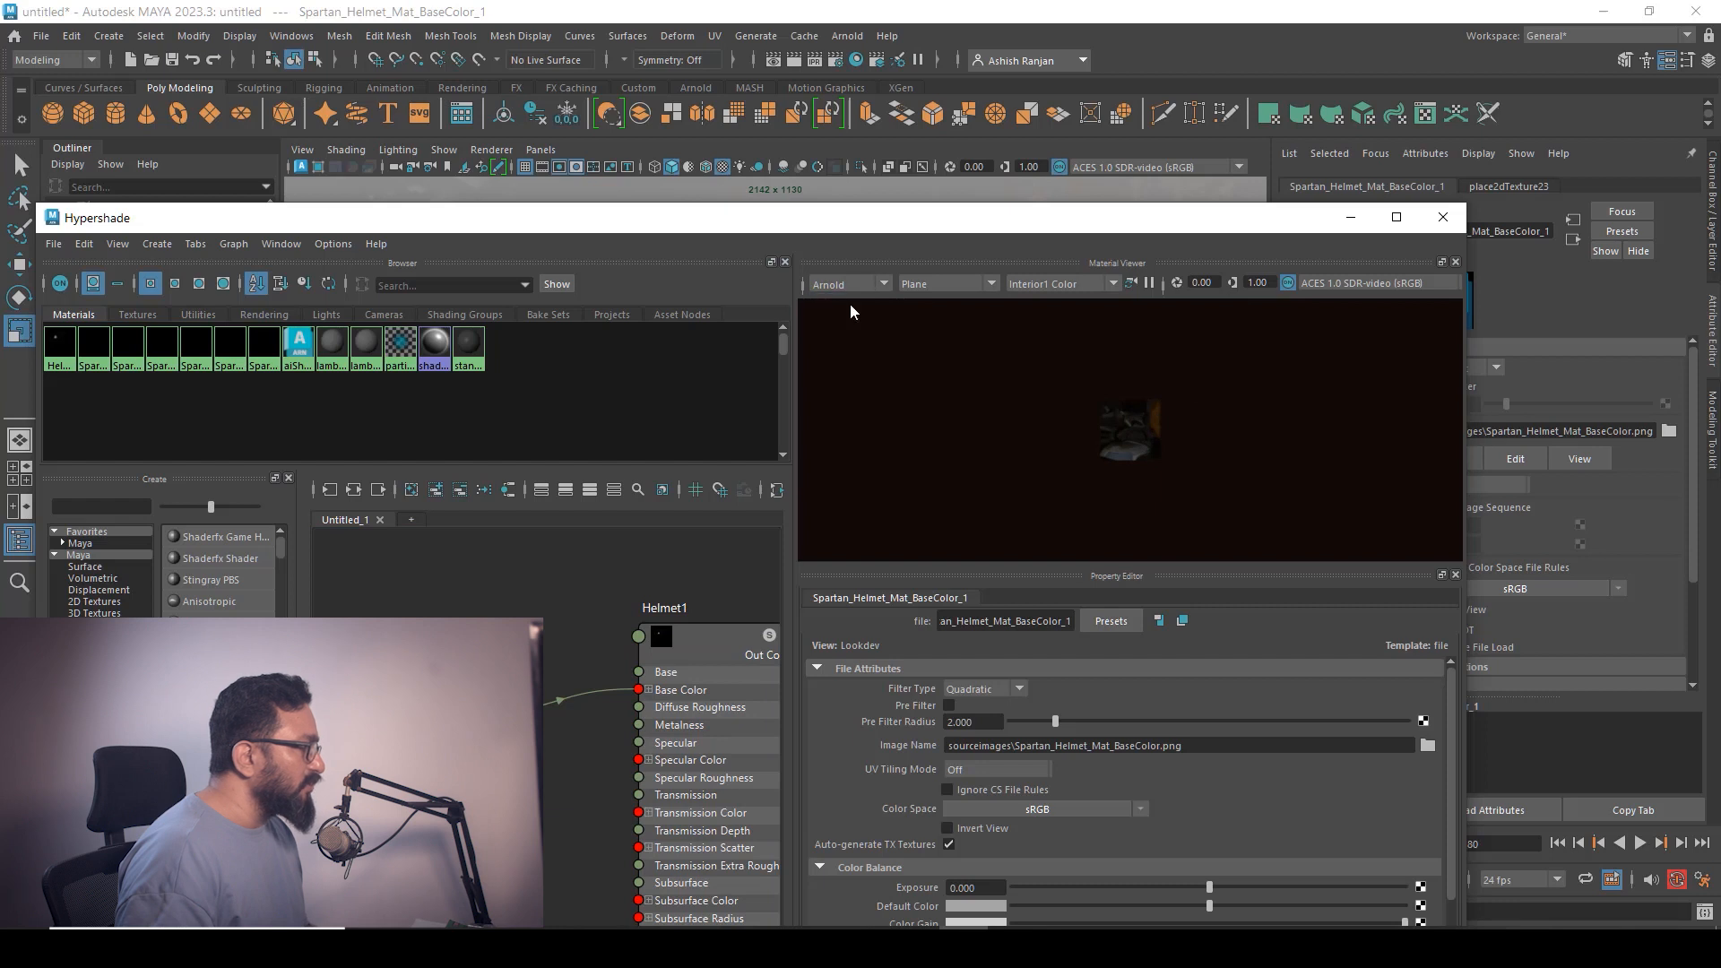
click(849, 304)
scroll(1149, 448, up, 3)
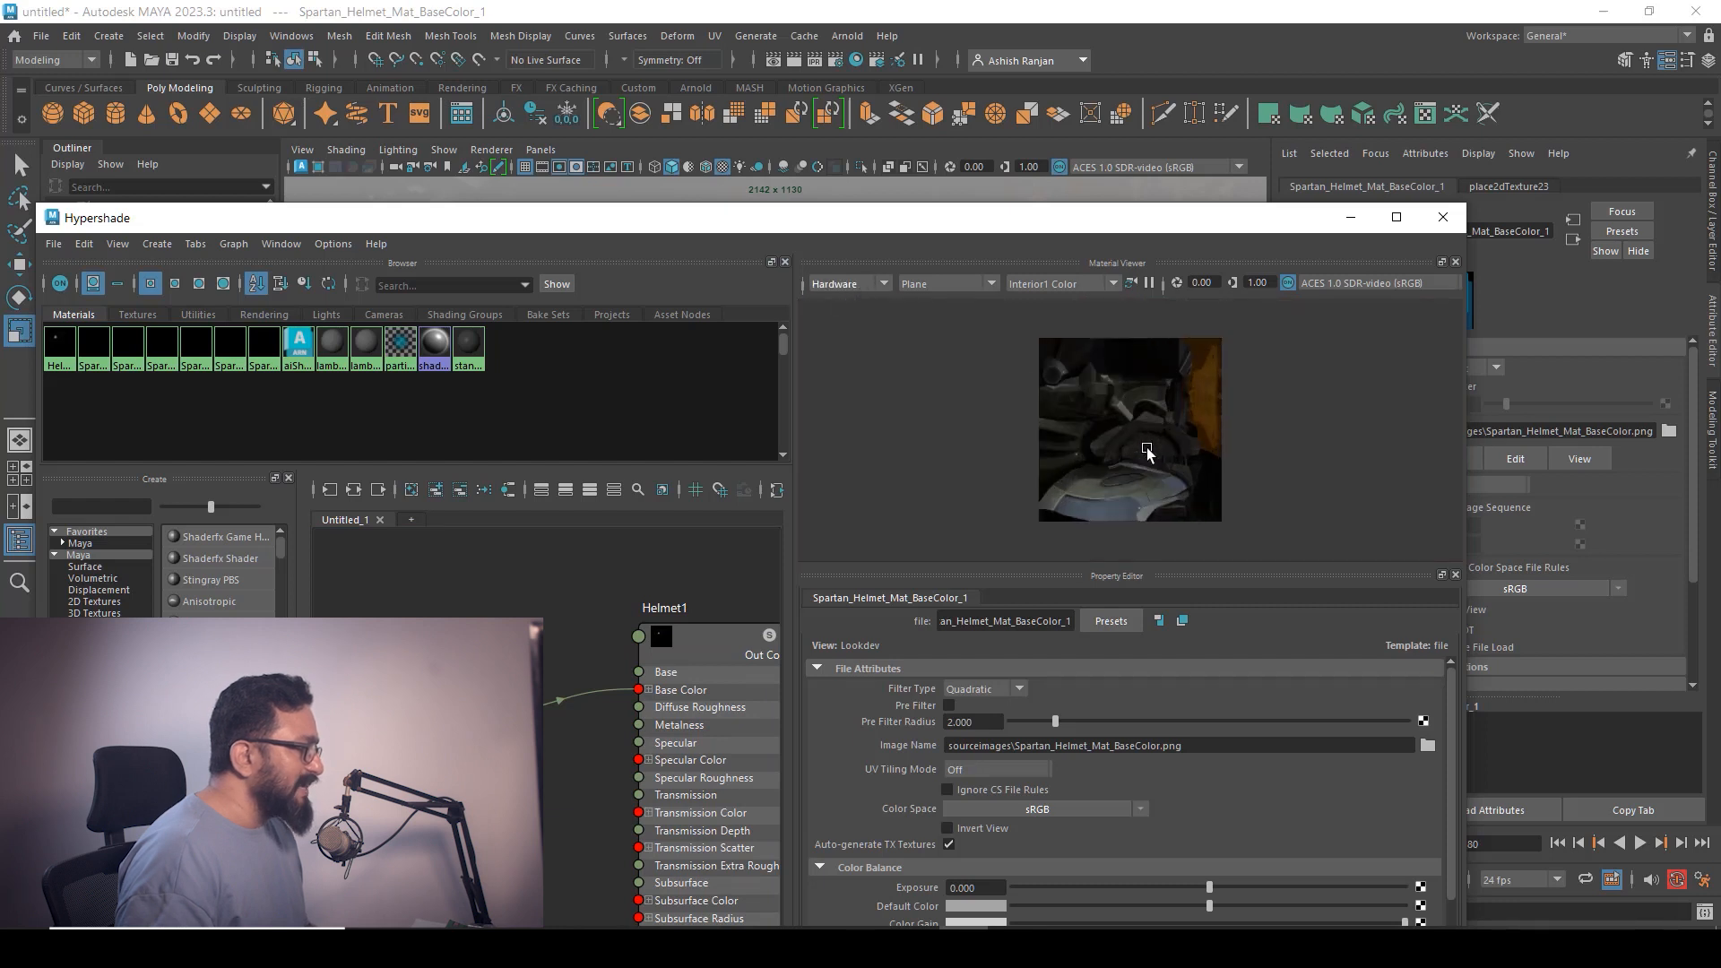
scroll(1153, 454, up, 2)
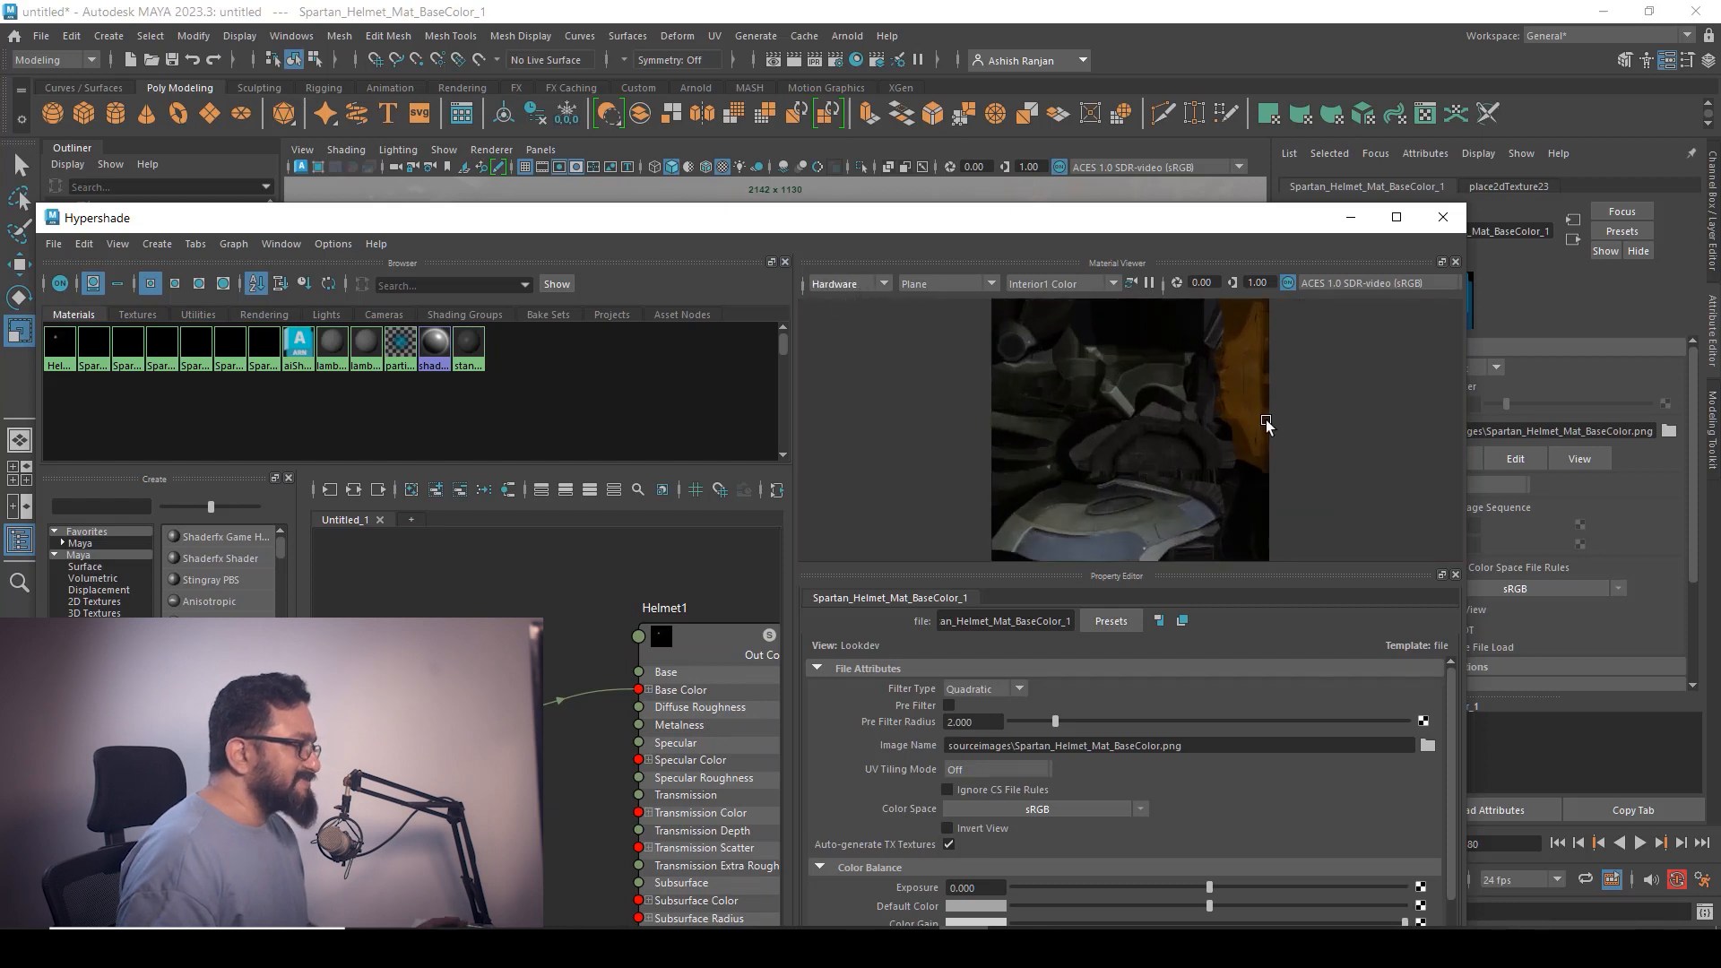
Move the base colour texture and its placement node away from Helmet1 to make room in the graph
drag(1169, 229, 1281, 222)
scroll(680, 698, down, 3)
alt+middle_drag(680, 698, 653, 750)
drag(589, 625, 818, 756)
alt+middle_drag(760, 713, 655, 674)
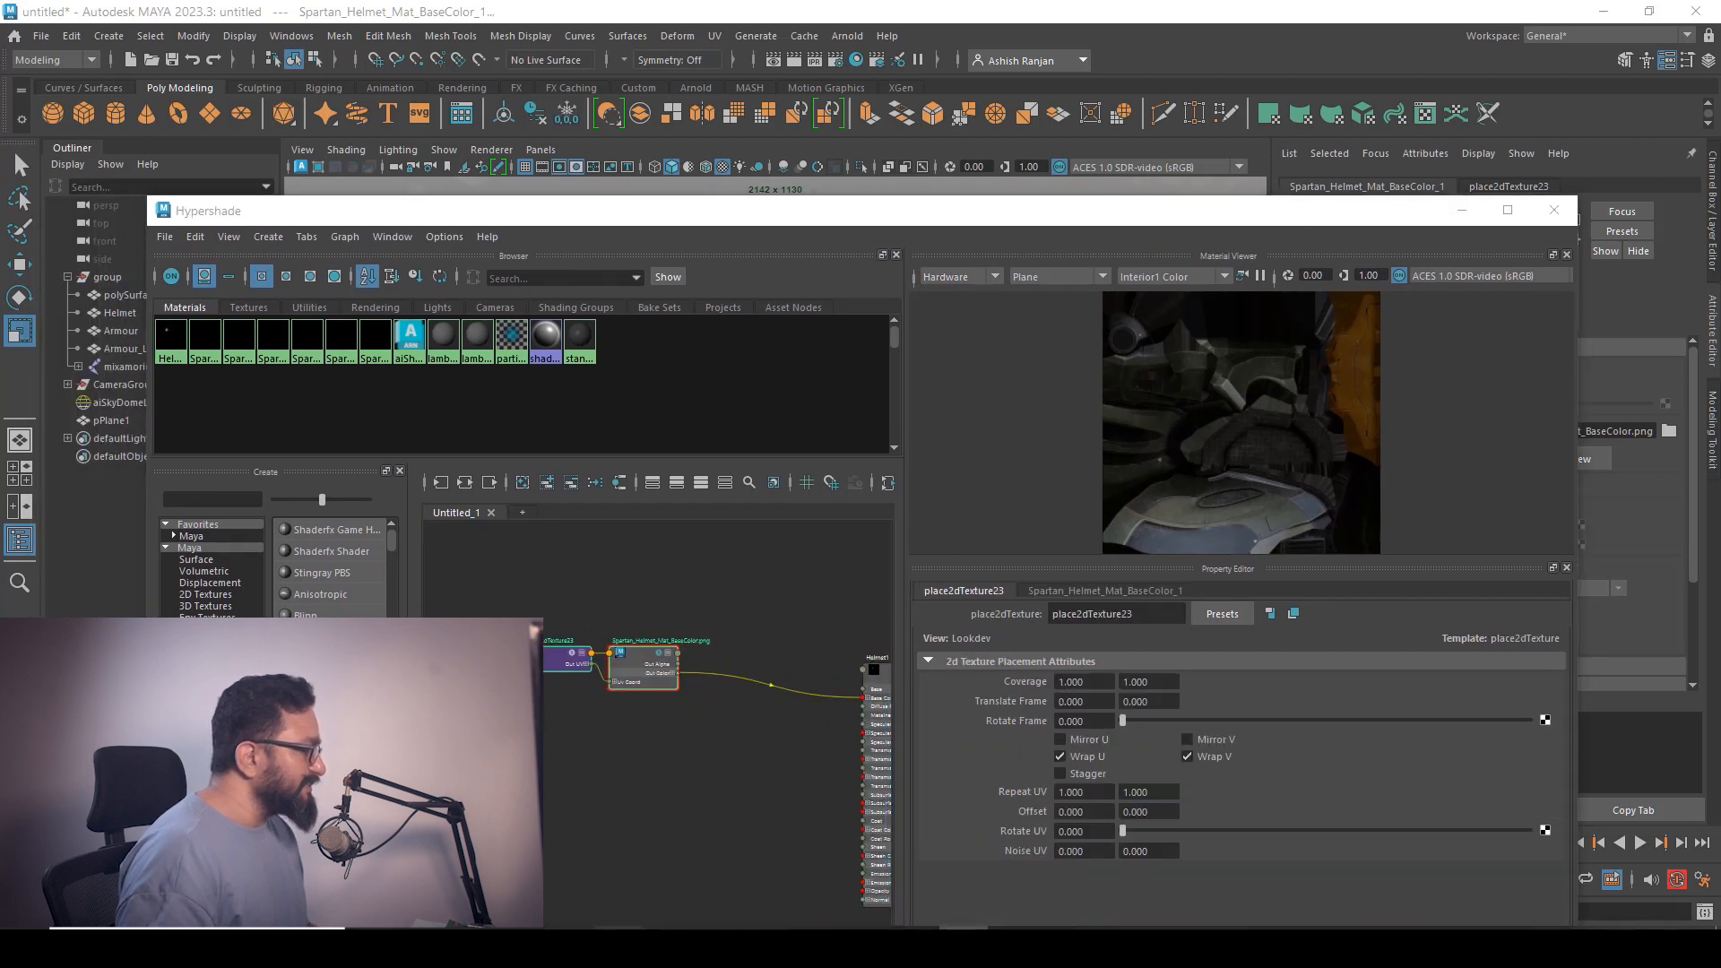
Bring Spartan_Helmet_Mat_AO.png from the sourceimages folder into the graph and place it above the base colour texture
key(alt+Tab)
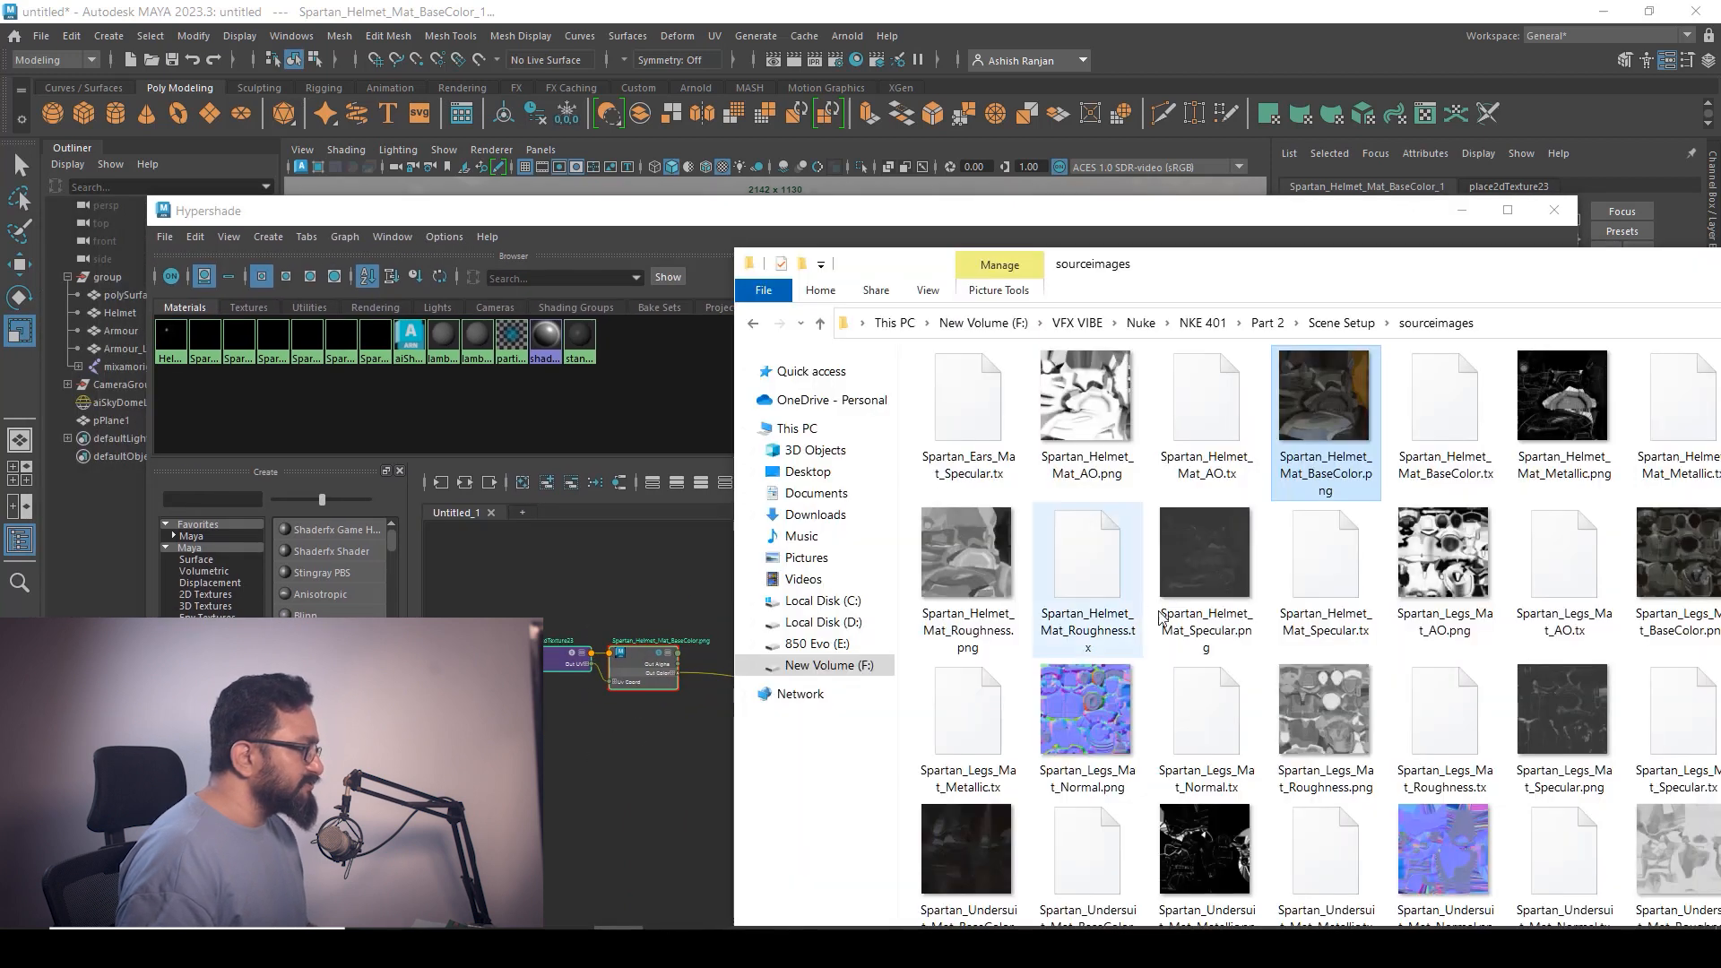
click(1560, 424)
click(1102, 418)
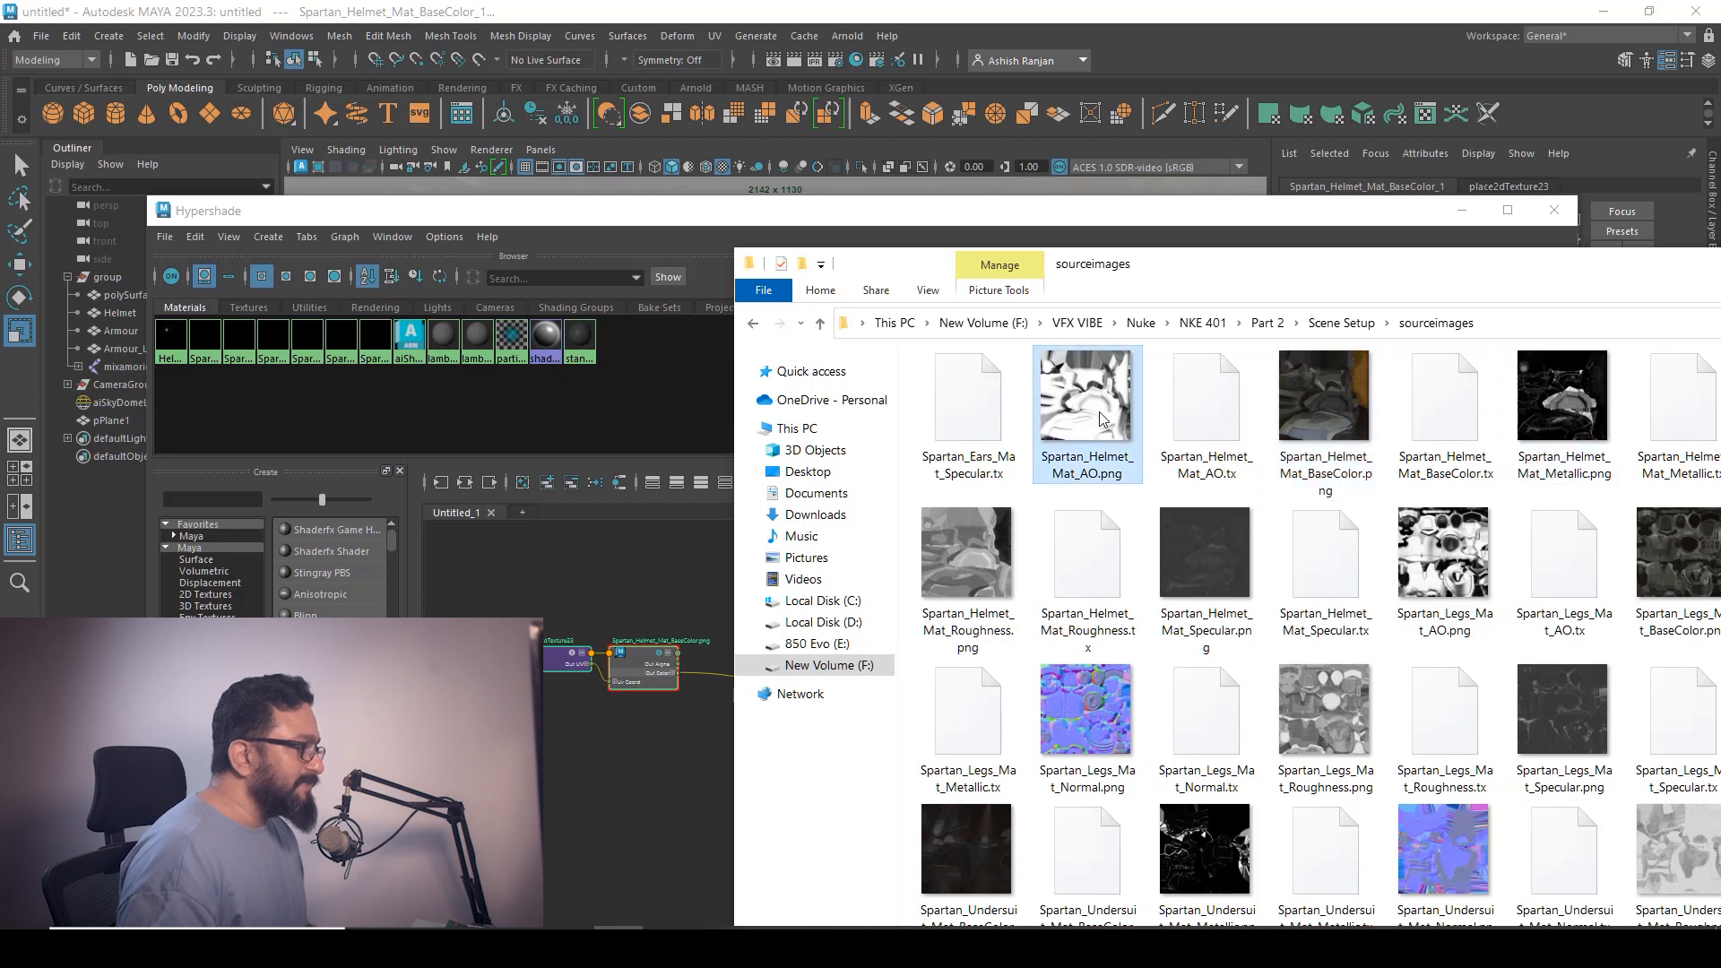
drag(1113, 443, 744, 887)
alt+middle_drag(703, 790, 762, 831)
drag(745, 859, 715, 628)
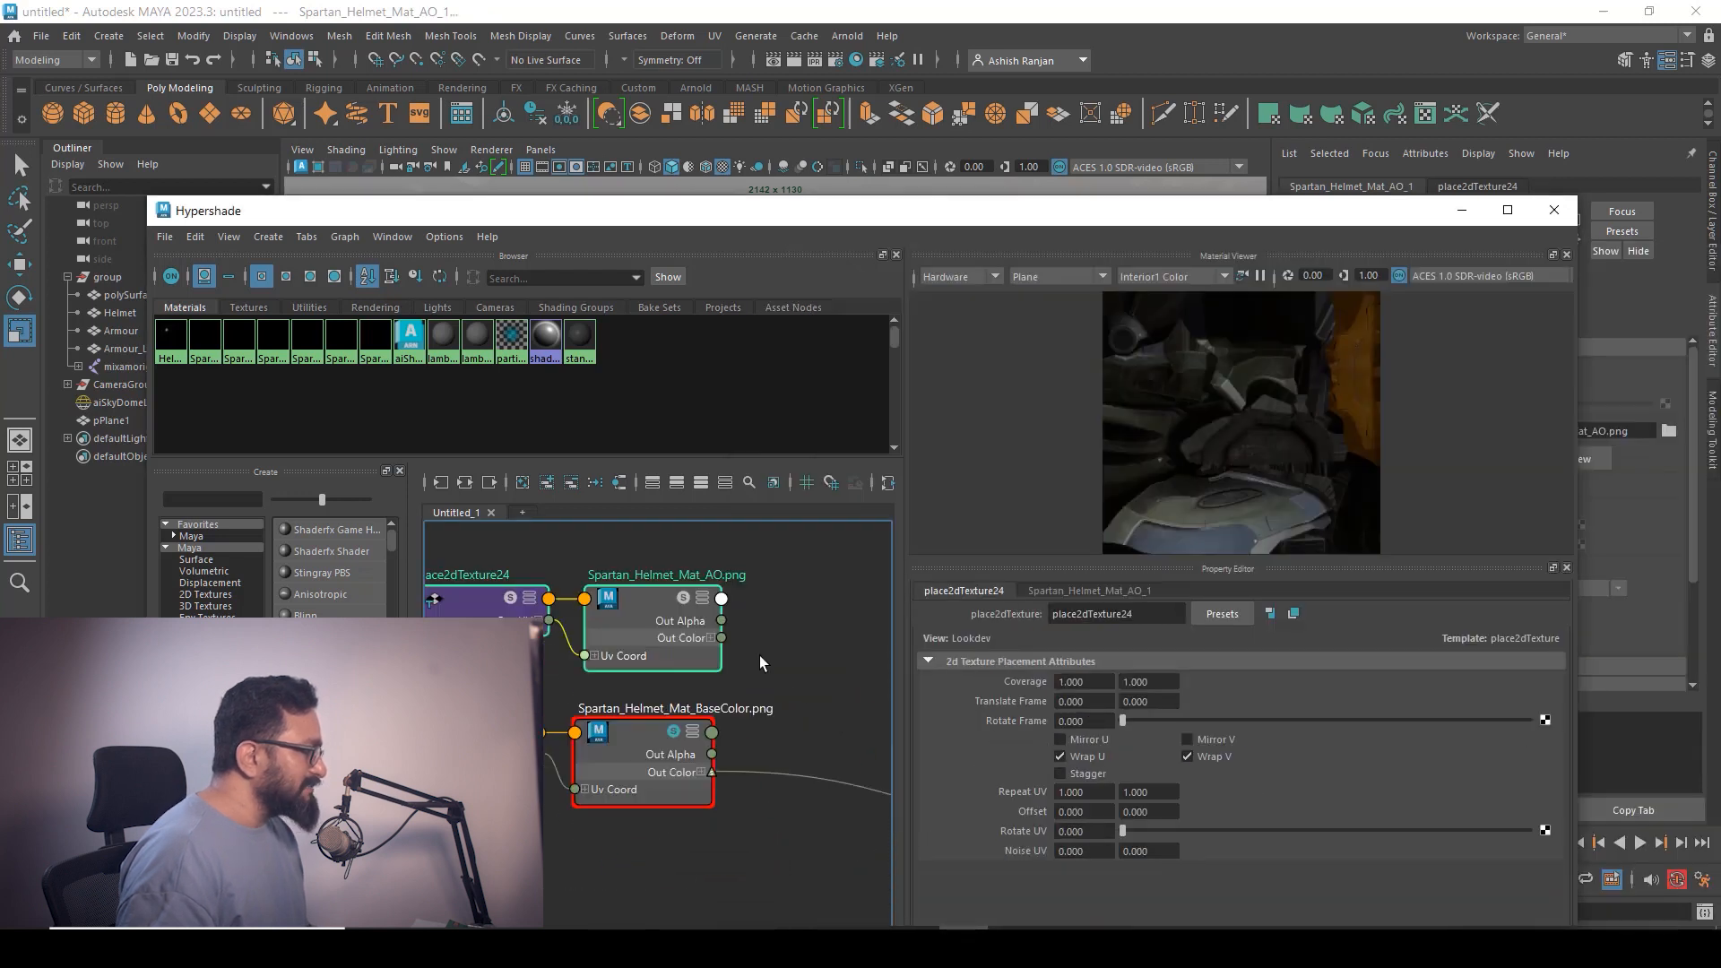
Create an aiMultiply node and position it between the helmet AO texture and the Helmet1 material
scroll(761, 654, up, 3)
key(Tab)
text(aiMult)
key(Return)
drag(721, 654, 744, 609)
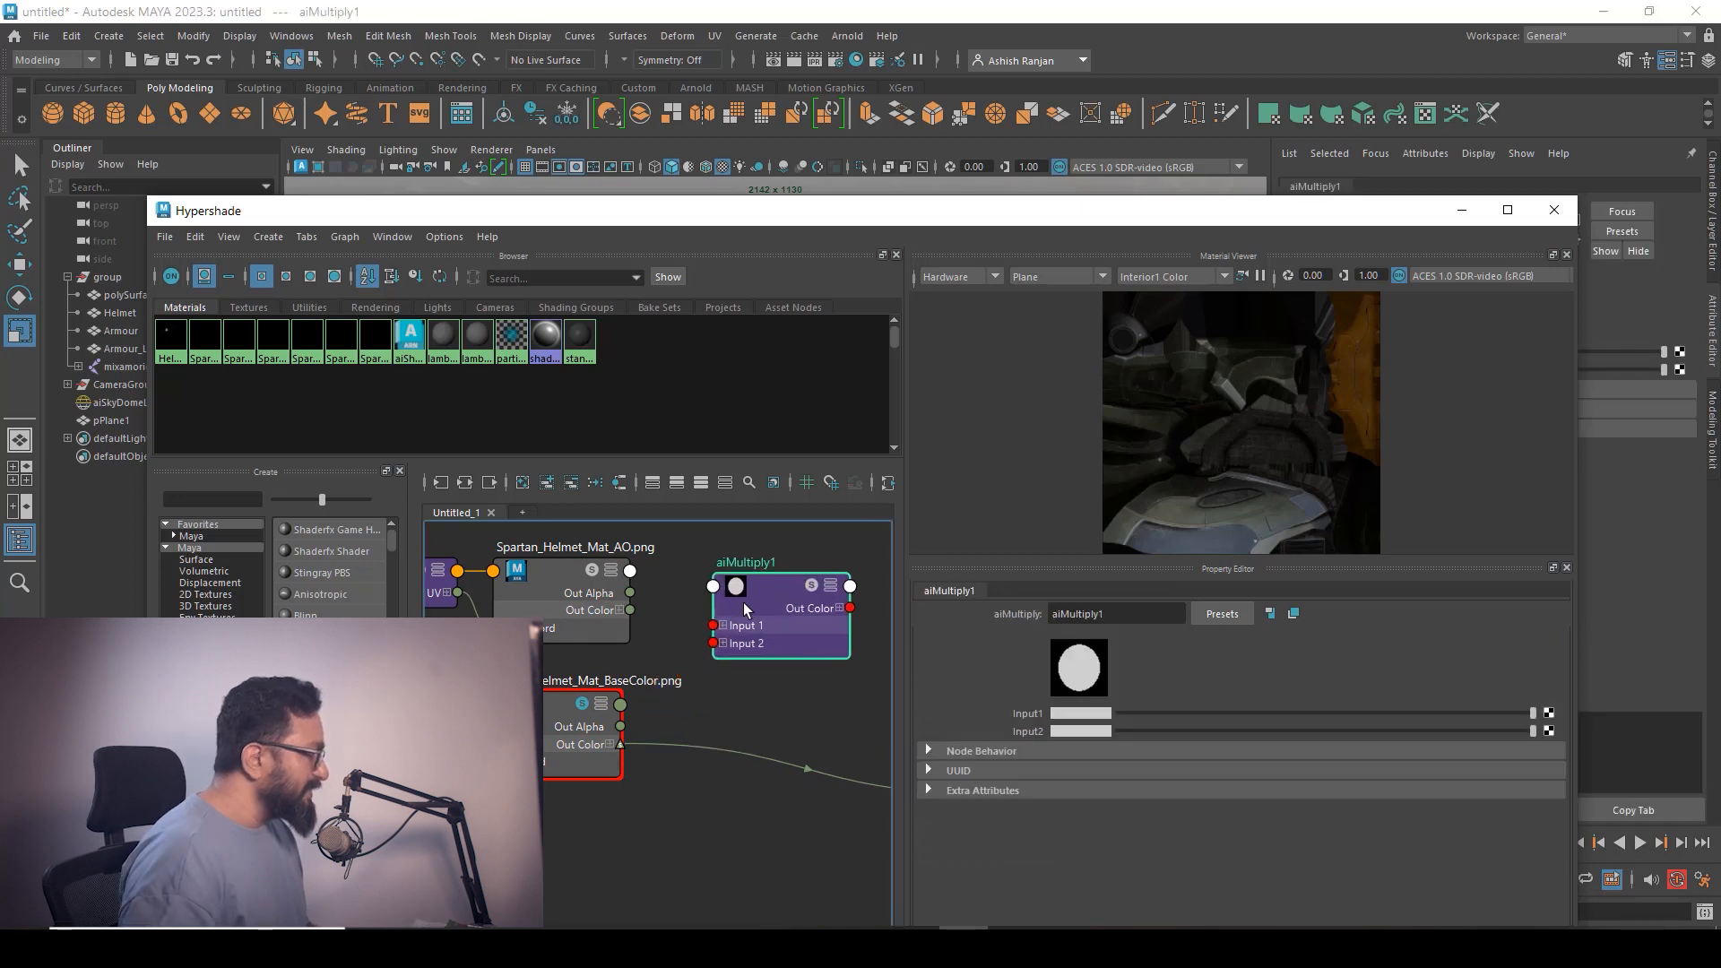
alt+middle_drag(651, 606, 634, 626)
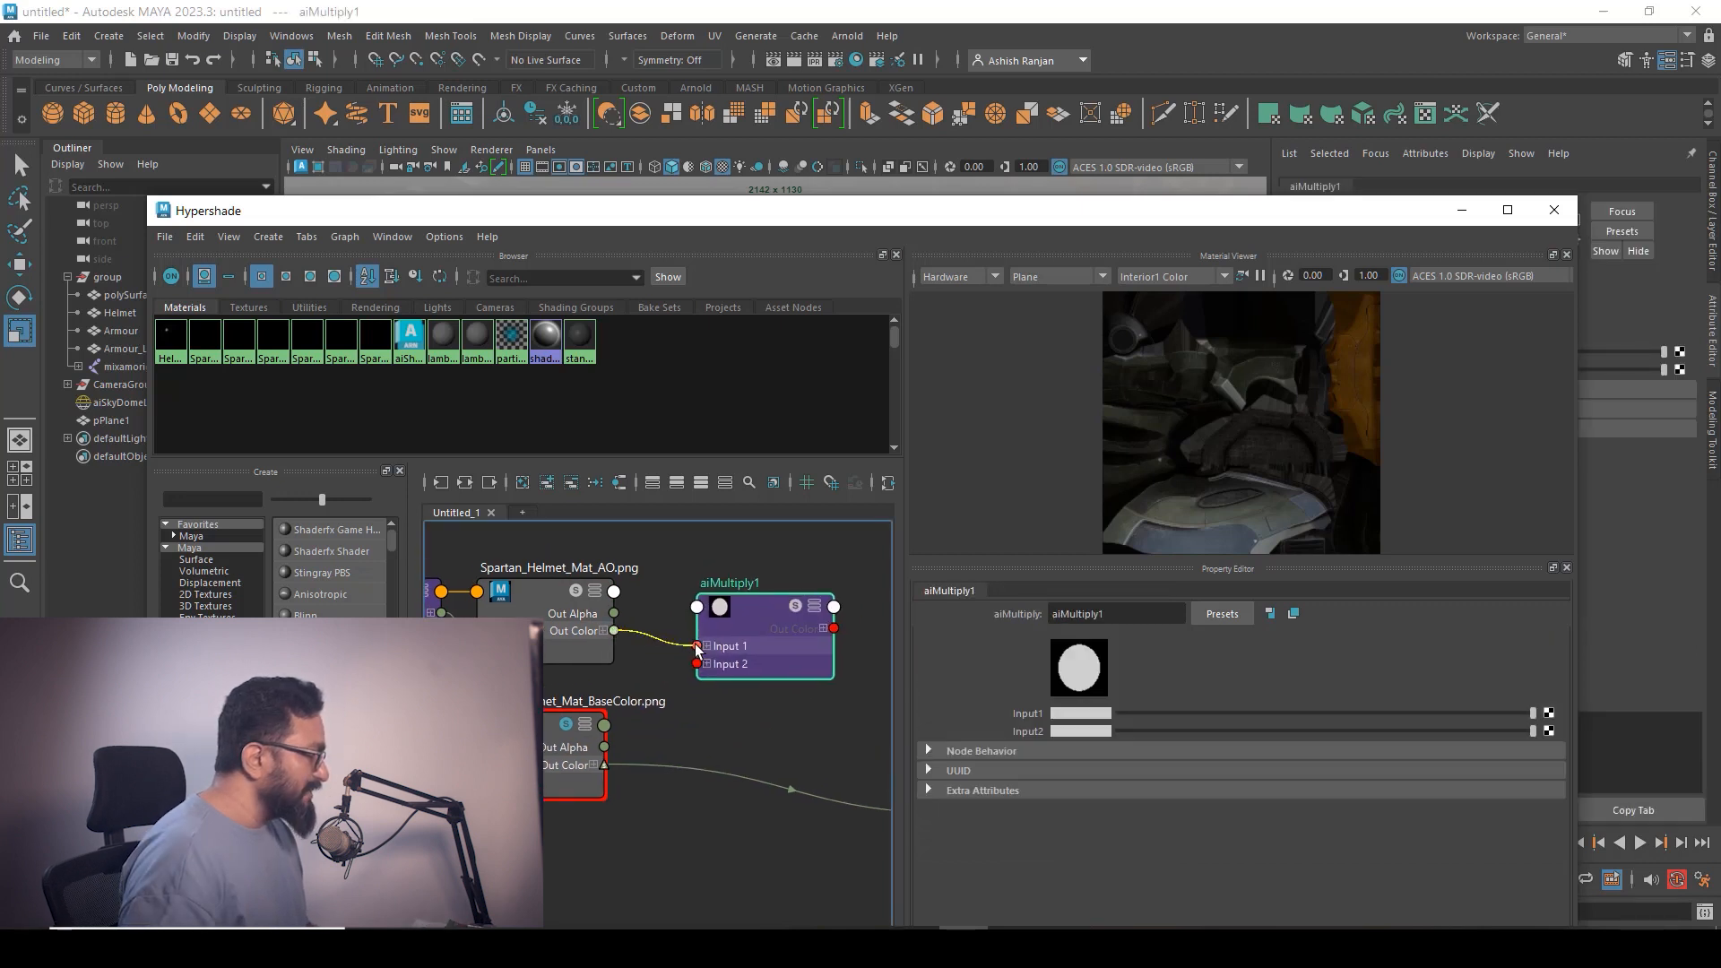
Feed the helmet AO and base colour textures into aiMultiply1's Input 1 and Input 2, and its Out Color into Helmet1's Base Color
drag(697, 647, 698, 647)
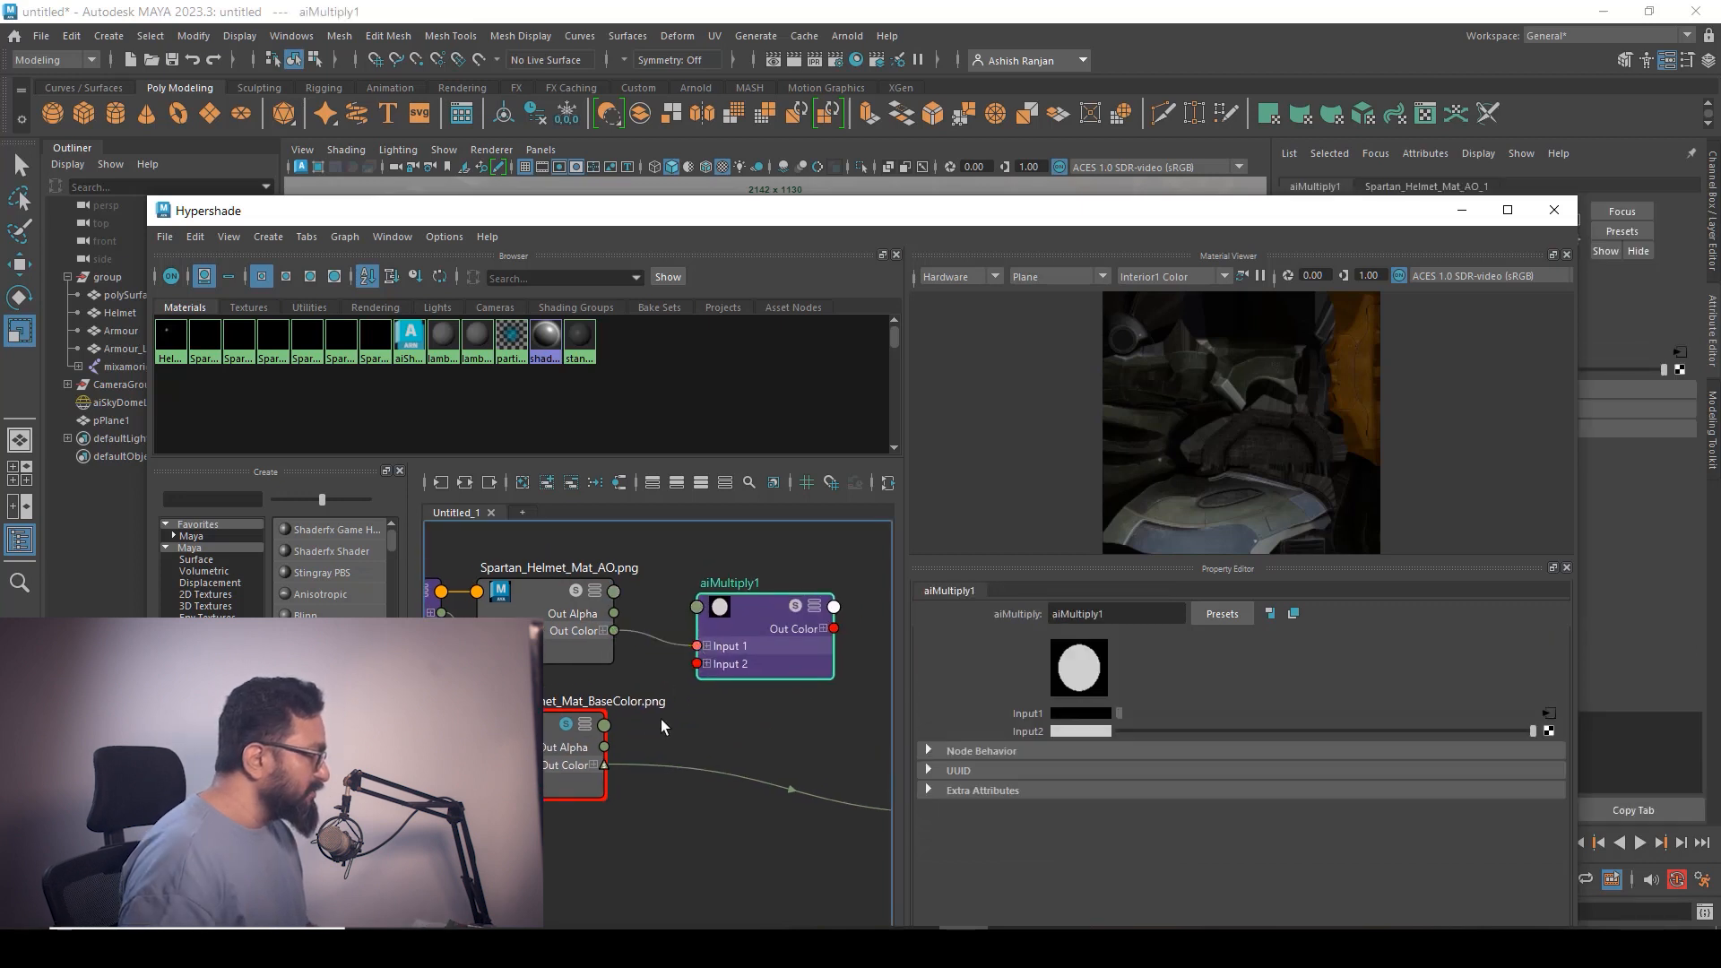
drag(672, 709, 698, 664)
alt+middle_drag(818, 722, 606, 745)
scroll(606, 745, down, 3)
click(605, 743)
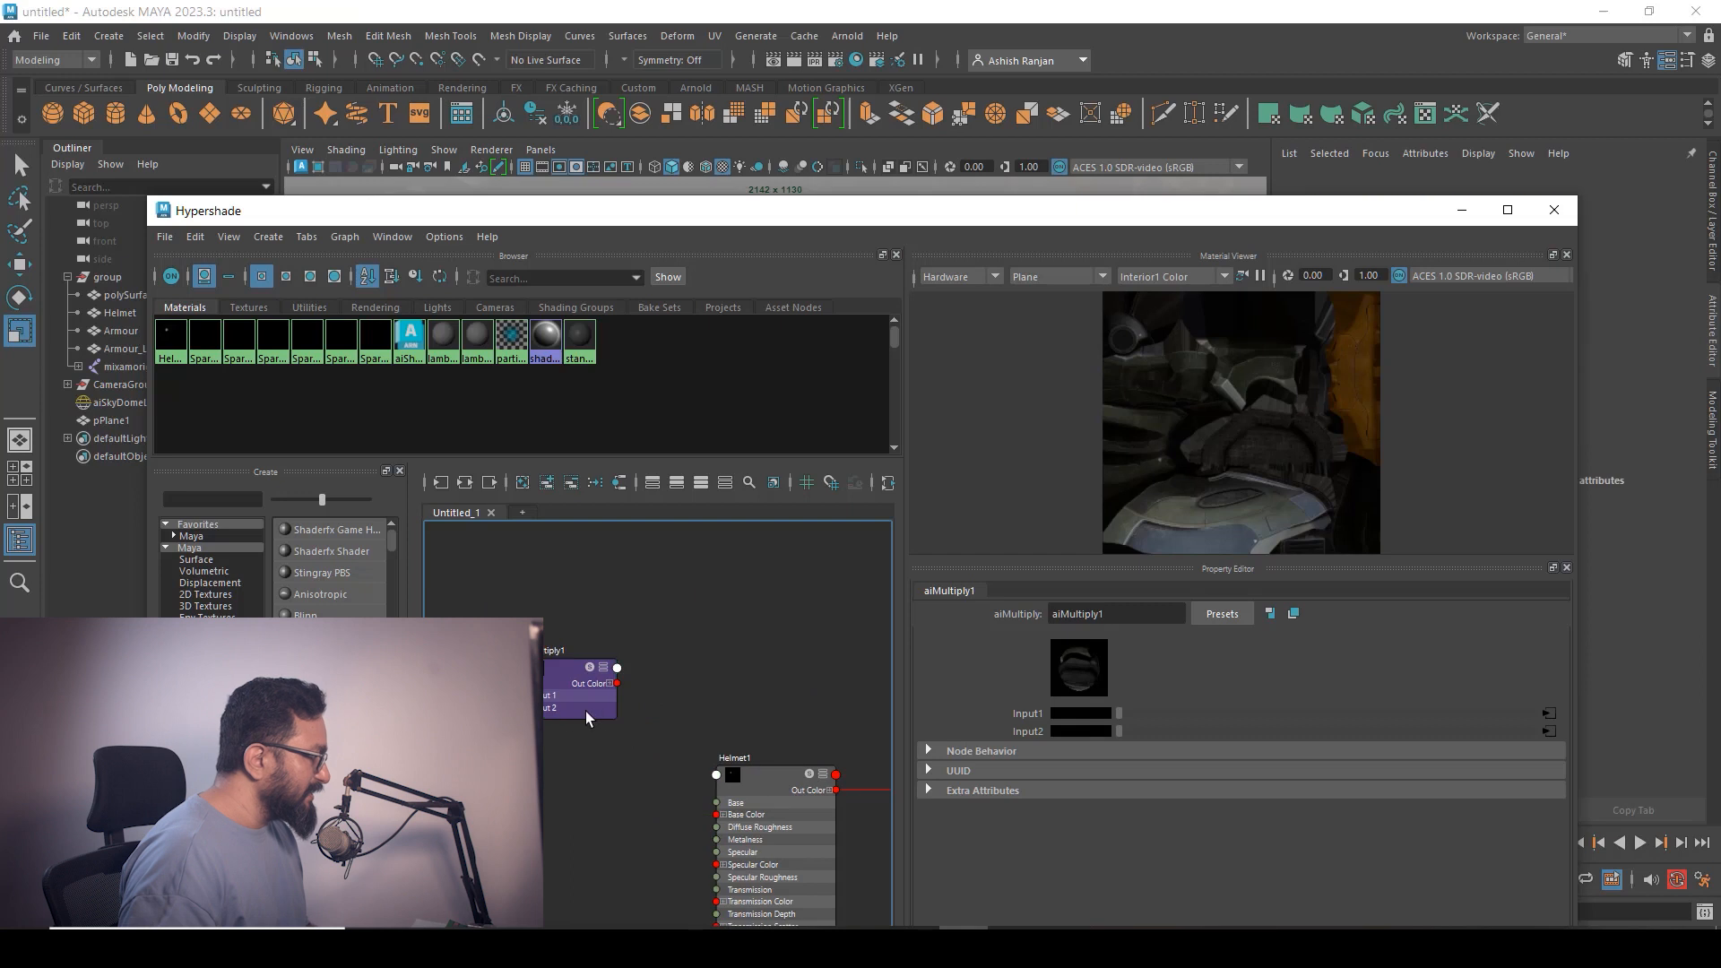
drag(571, 683, 717, 814)
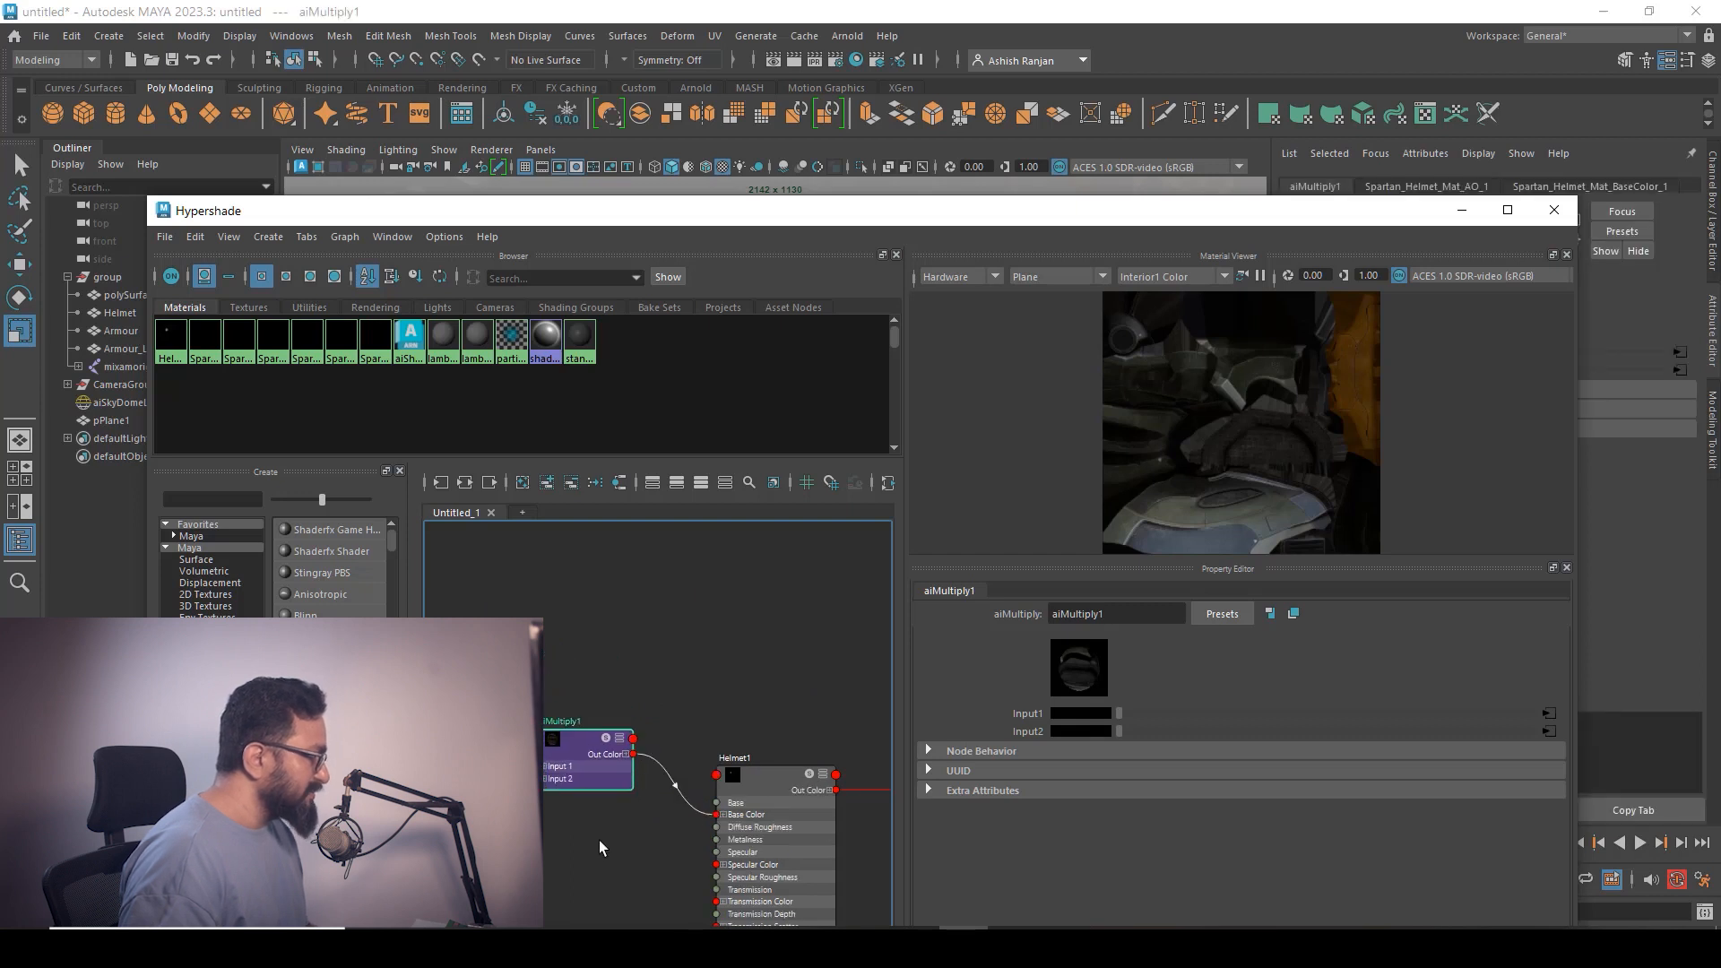
Rearrange the helmet AO and base colour textures with their placement nodes into a tidy layout beside aiMultiply1
alt+middle_drag(599, 844, 811, 852)
alt+middle_drag(690, 842, 814, 851)
scroll(724, 733, up, 5)
scroll(744, 744, down, 5)
drag(561, 647, 819, 780)
drag(744, 735, 728, 697)
drag(574, 761, 829, 900)
drag(758, 850, 707, 843)
alt+middle_drag(753, 776, 594, 758)
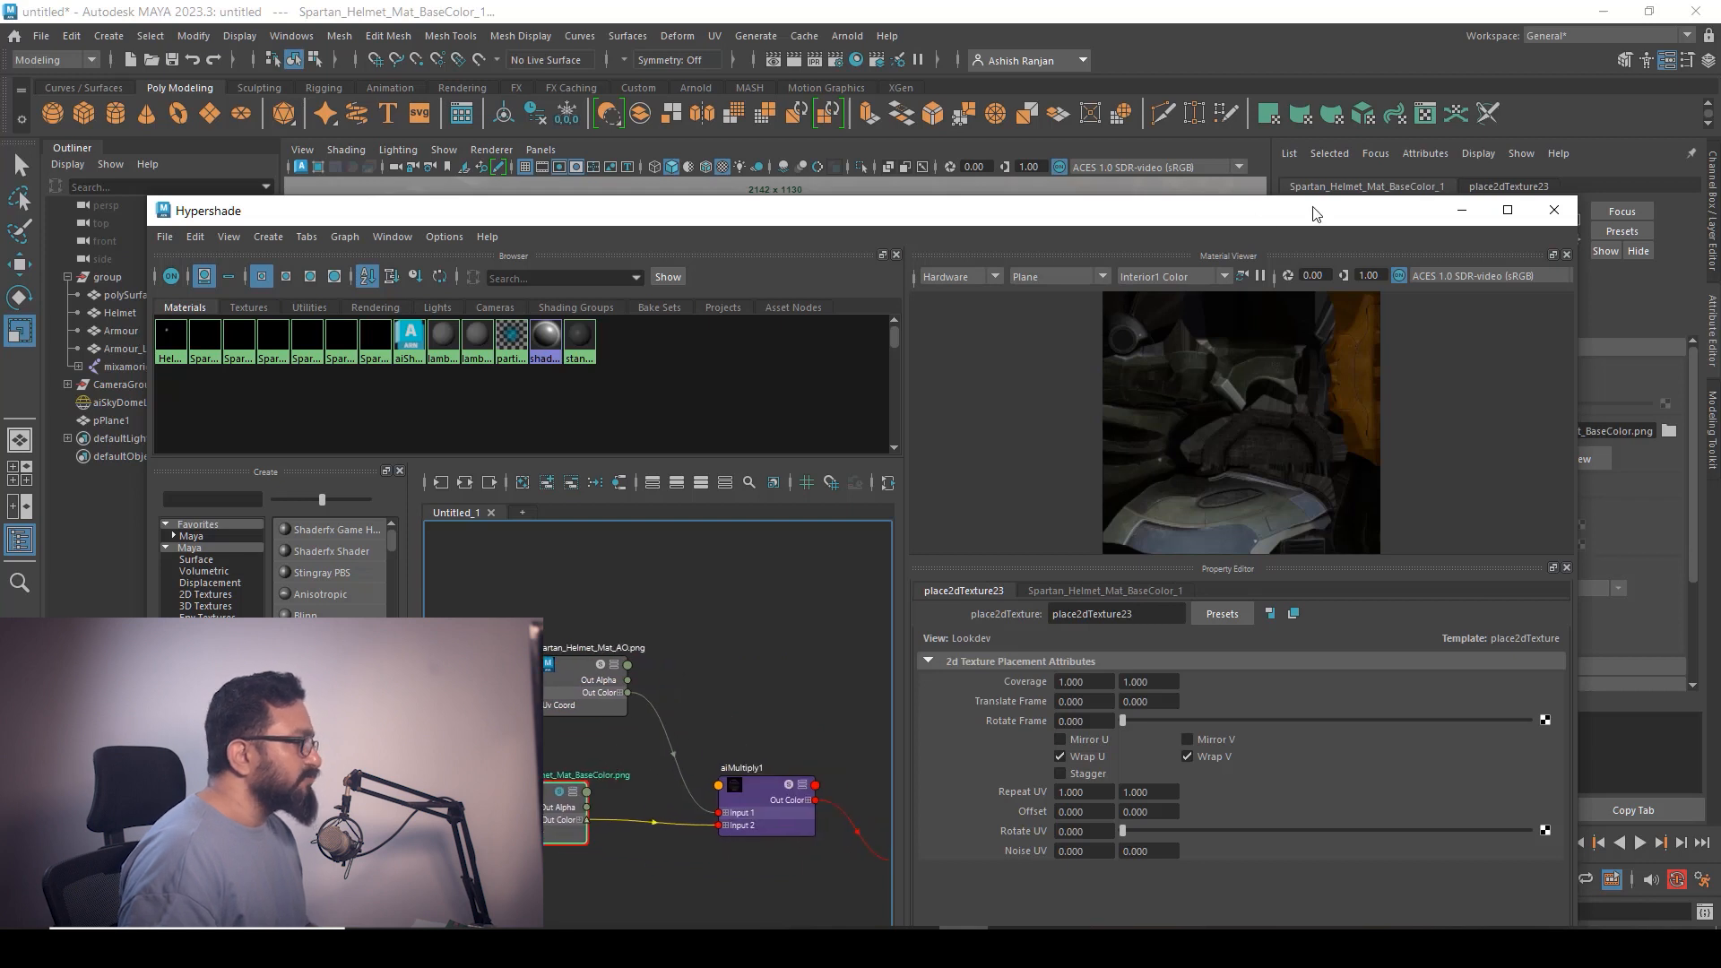
Minimize the Hypershade and inspect the textured helmet in the viewport through Camera1 and up close through persp
click(1453, 222)
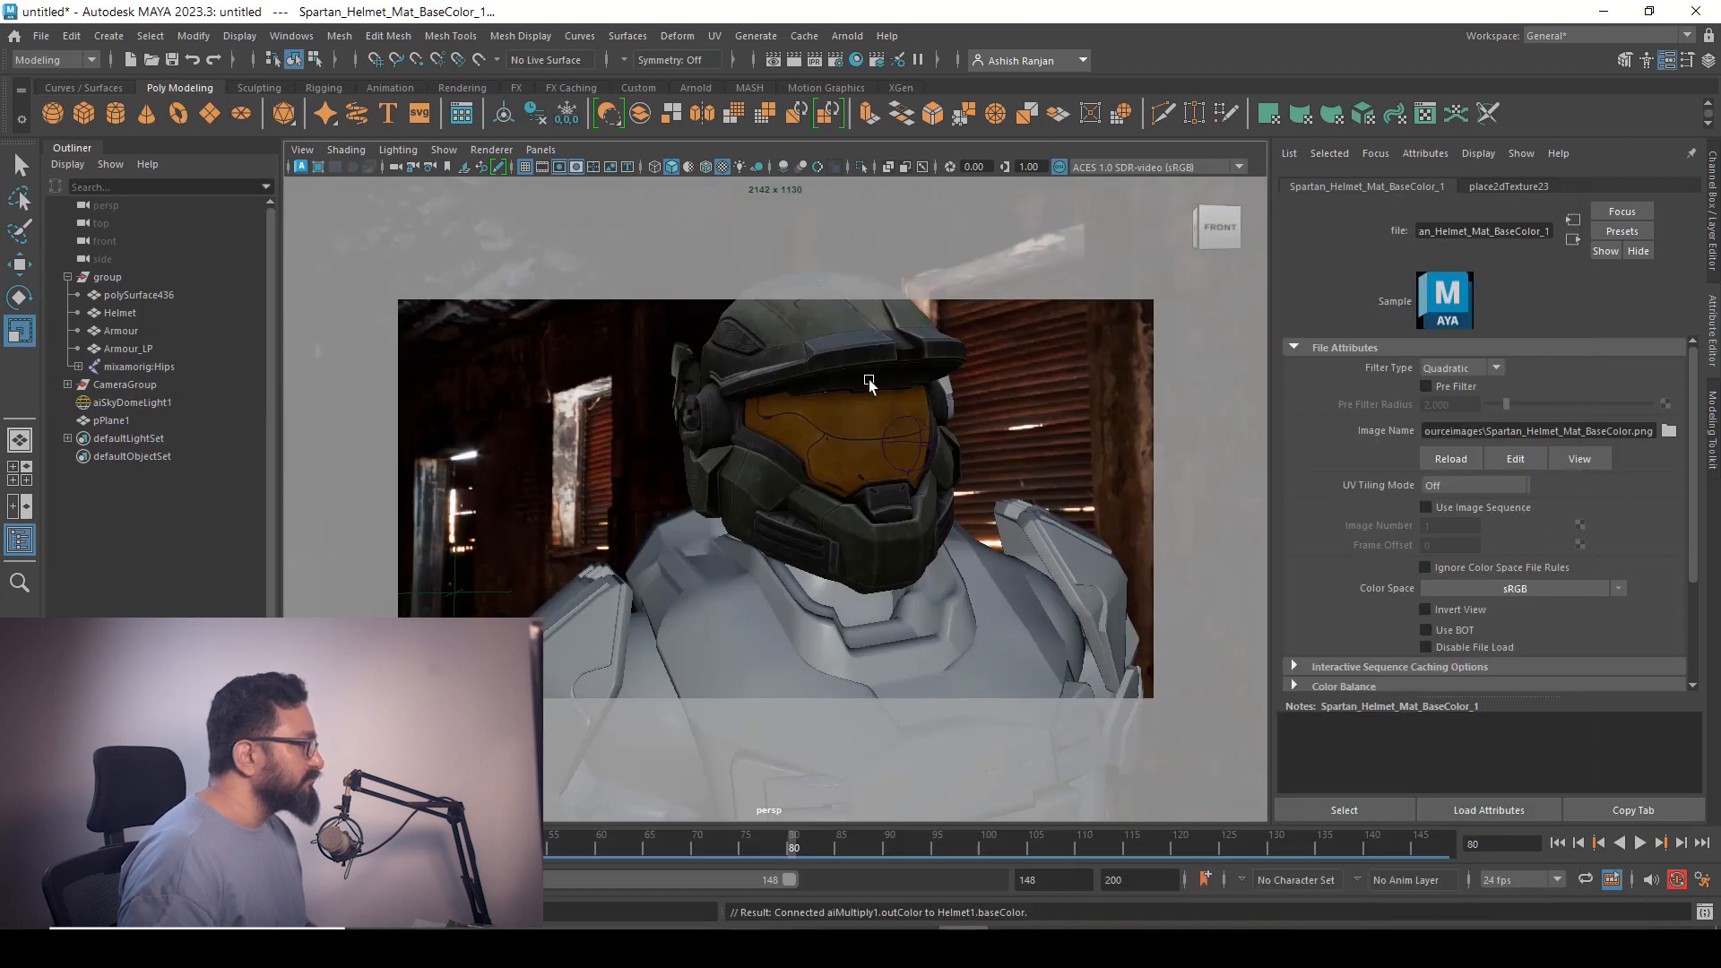
click(541, 150)
mouse_move(577, 170)
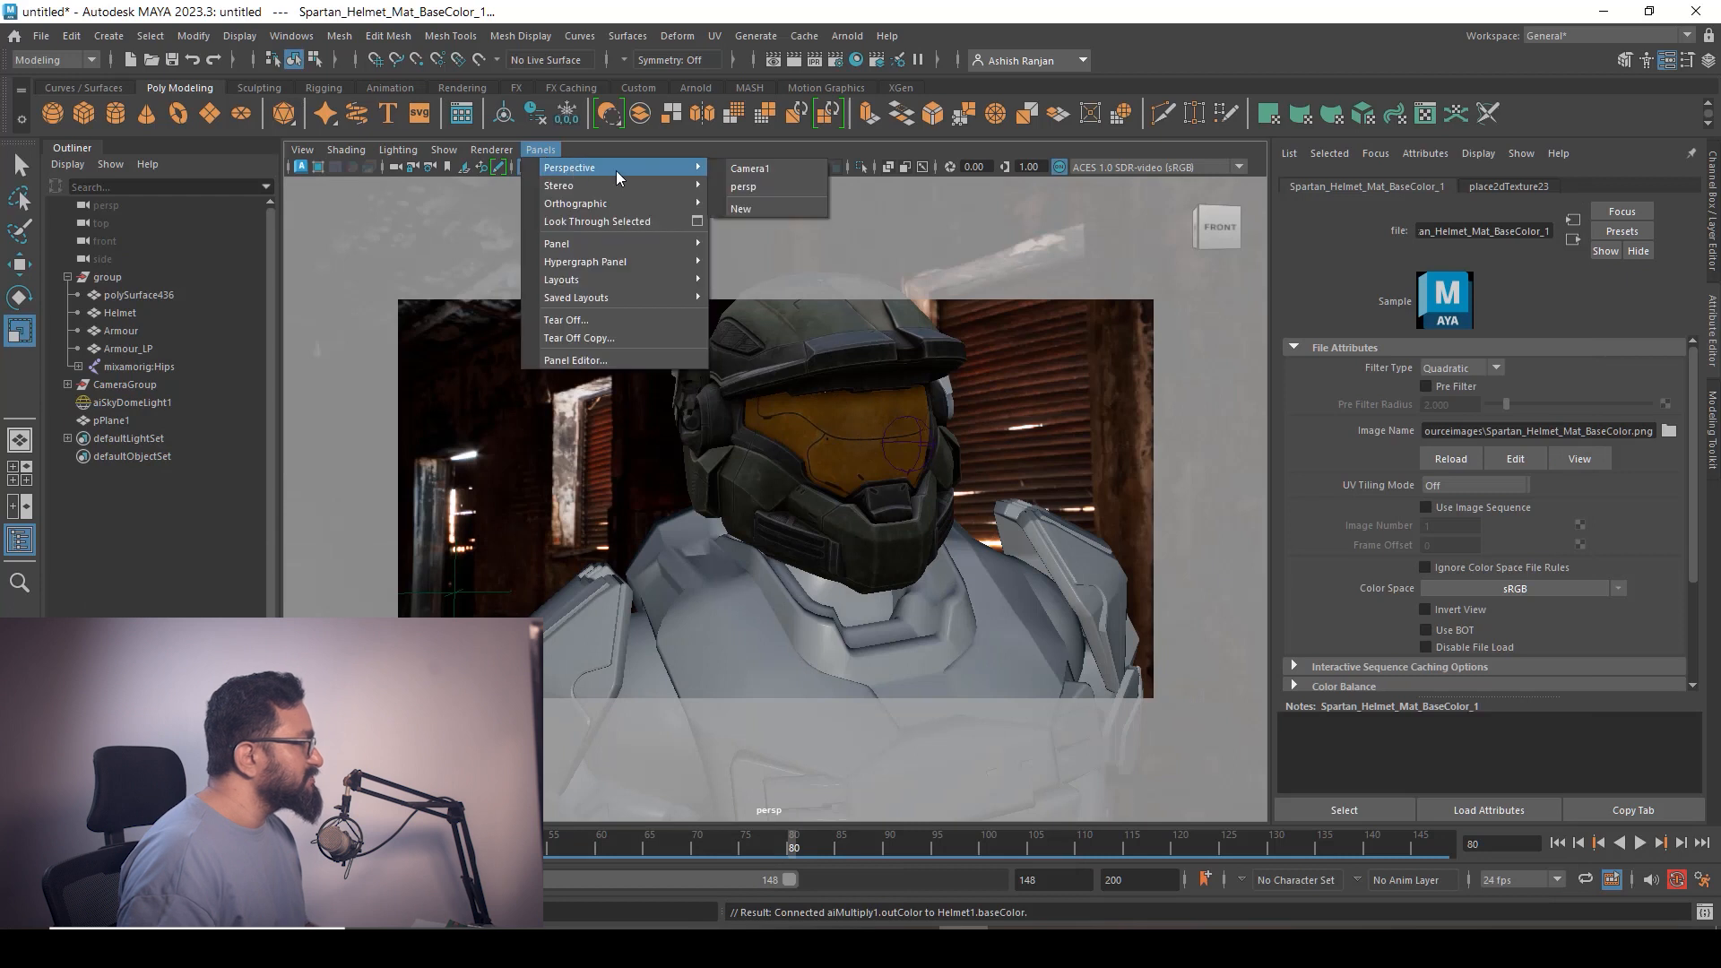
click(758, 171)
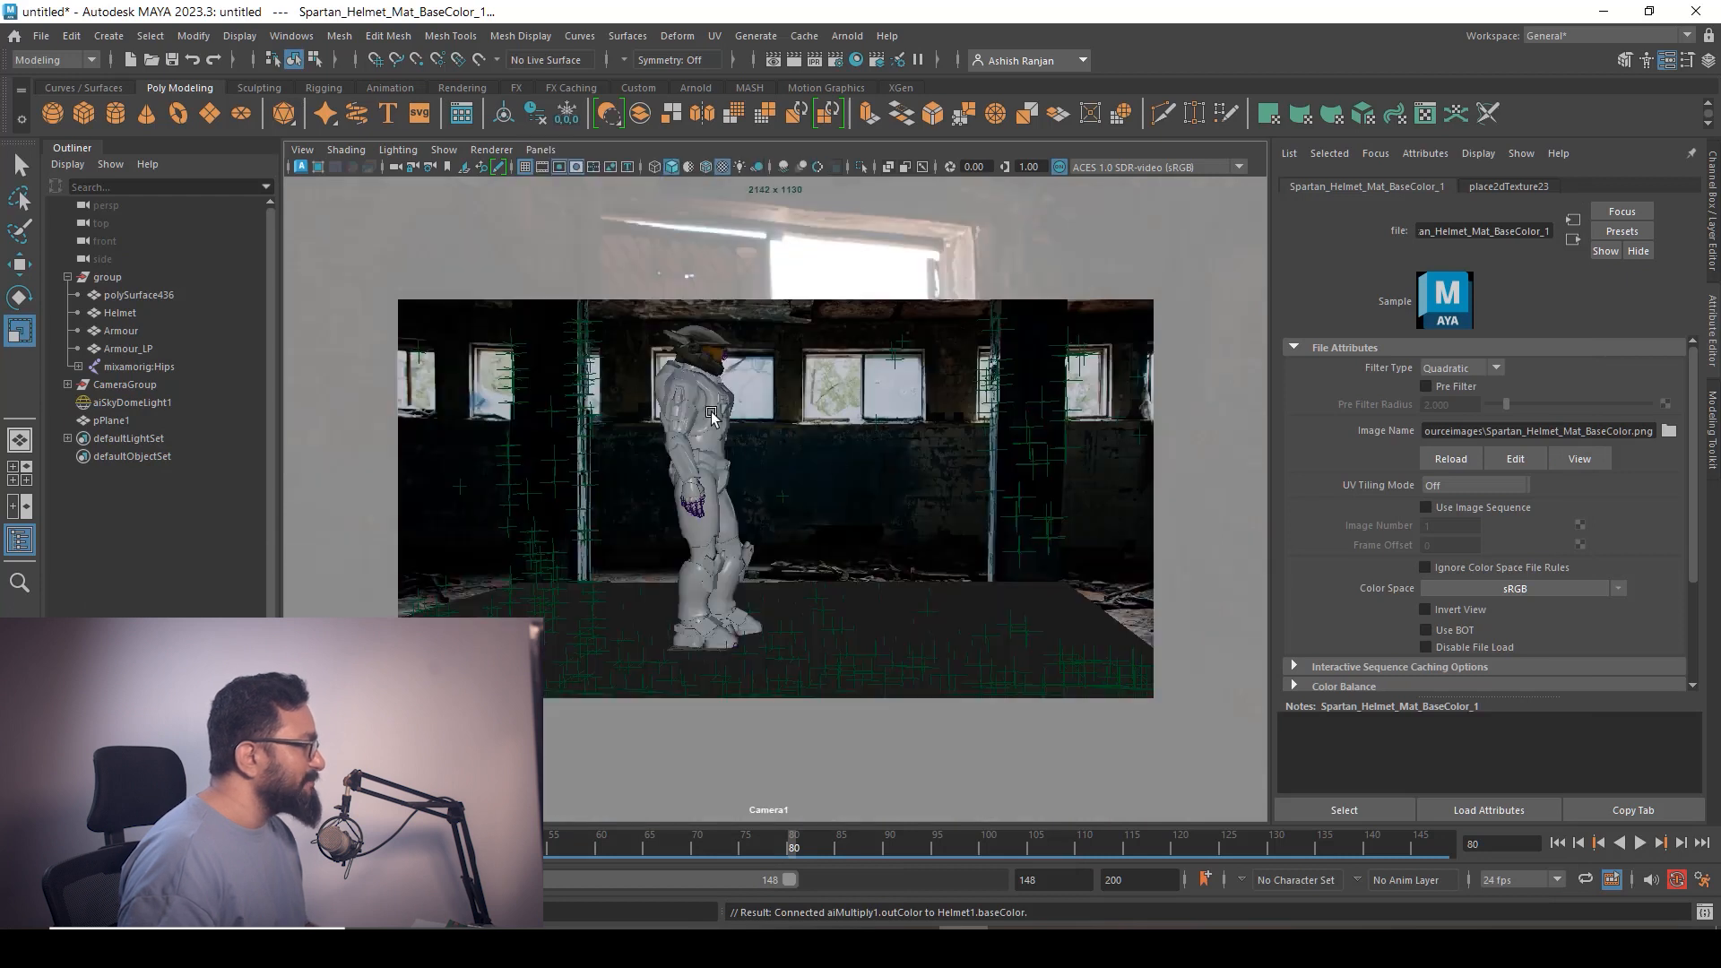
click(540, 150)
click(750, 193)
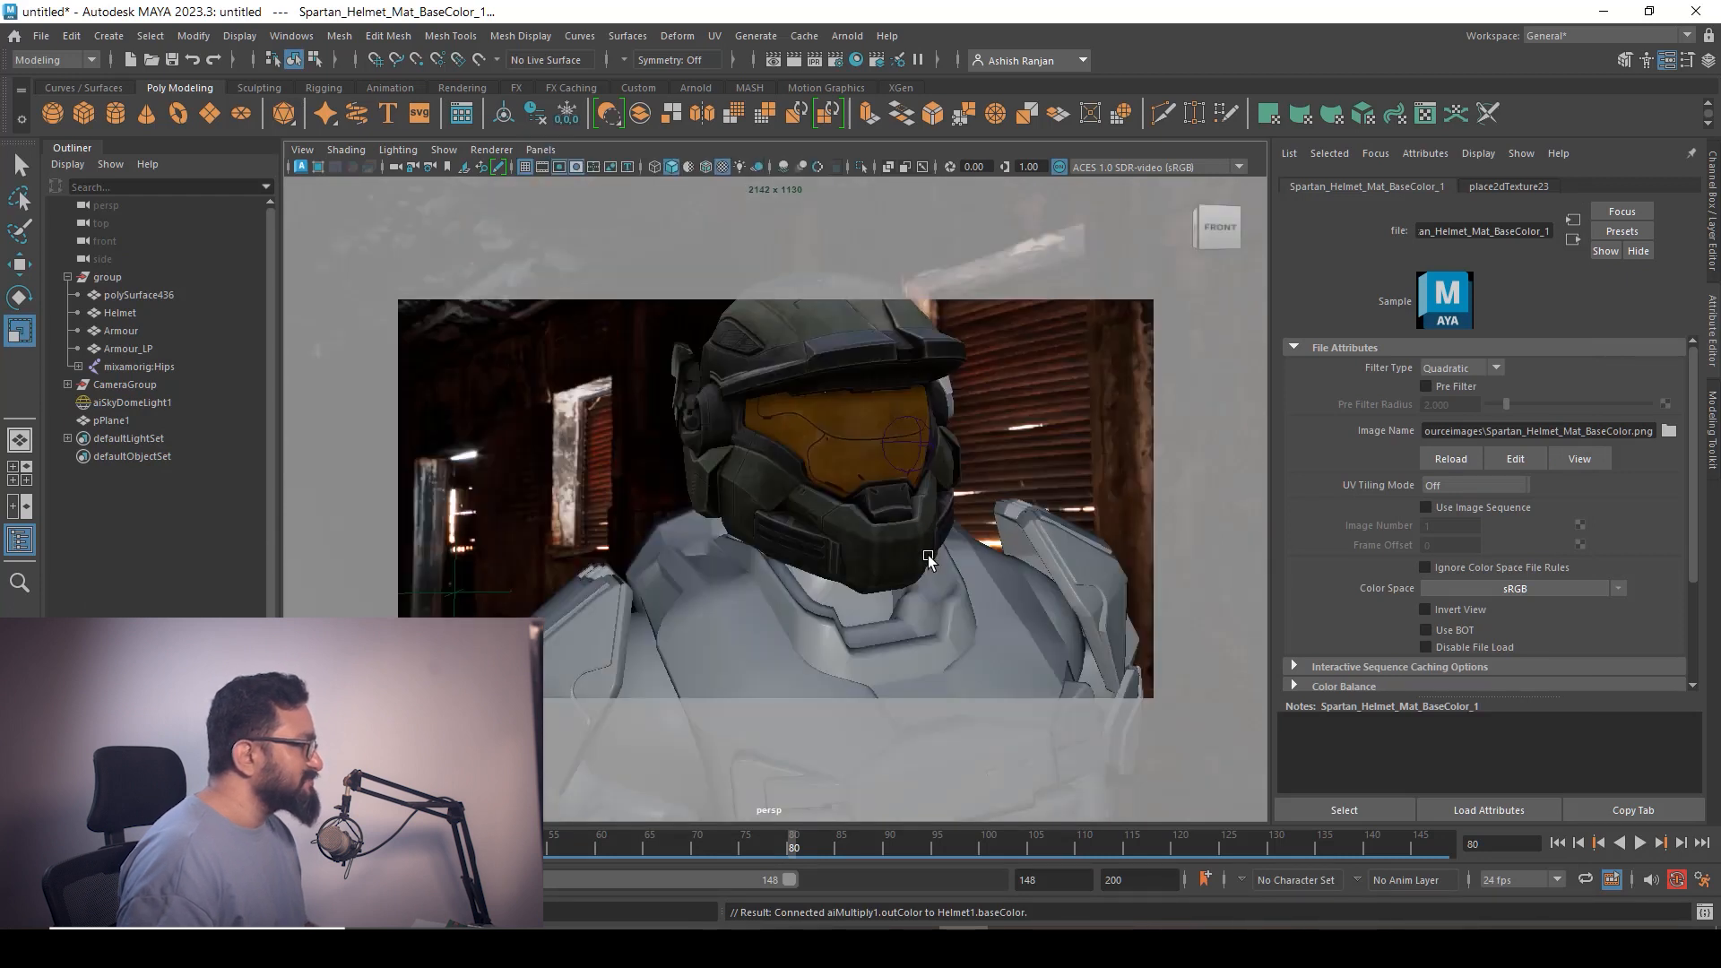
alt+drag(928, 556, 916, 574)
alt+middle_drag(968, 522, 898, 578)
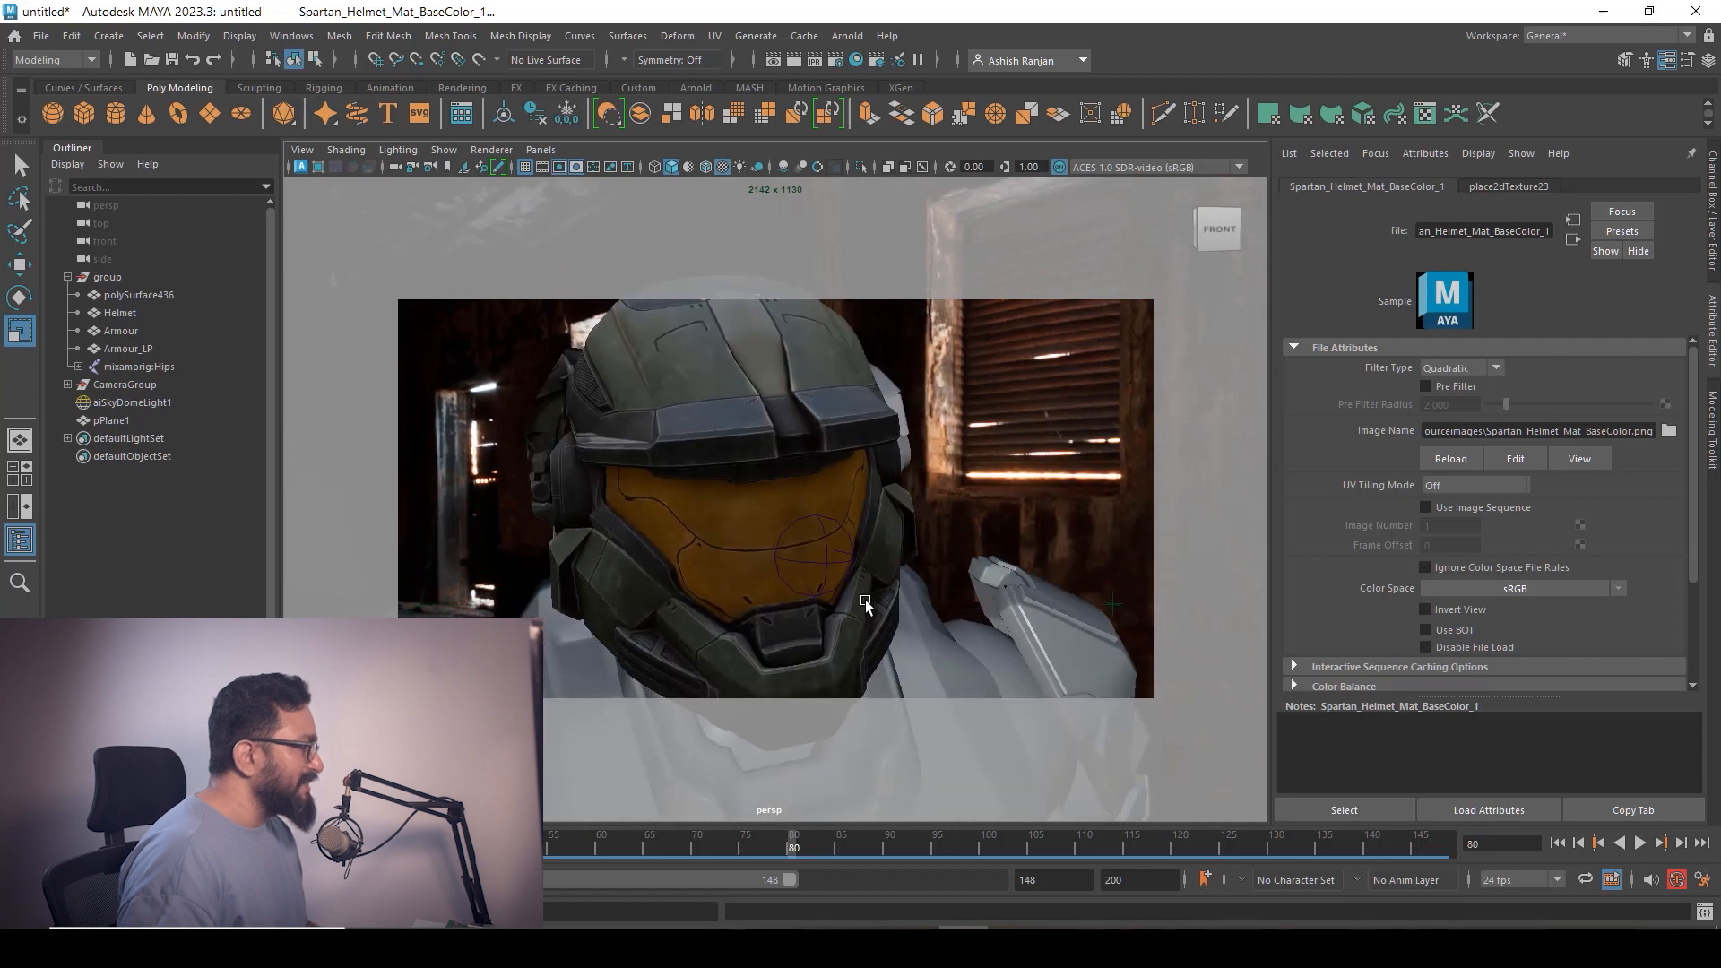
alt+drag(864, 600, 881, 588)
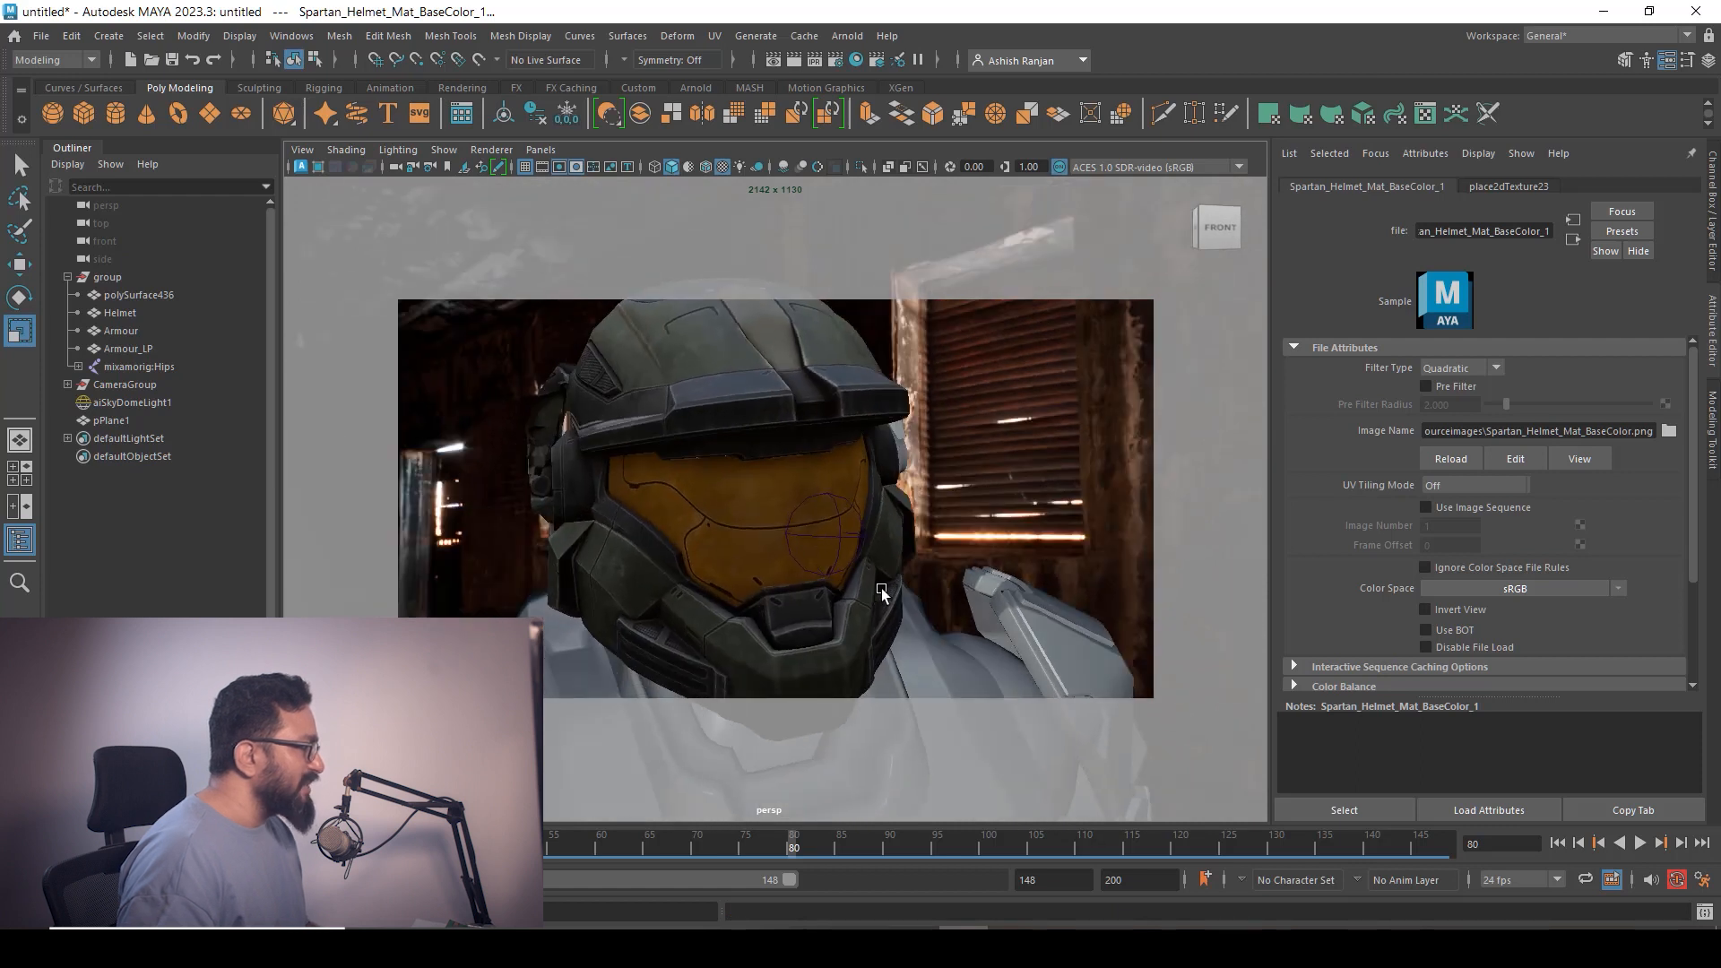
Render the scene in the Arnold RenderView, examine the helmet up close, and close the render window
click(848, 37)
click(932, 89)
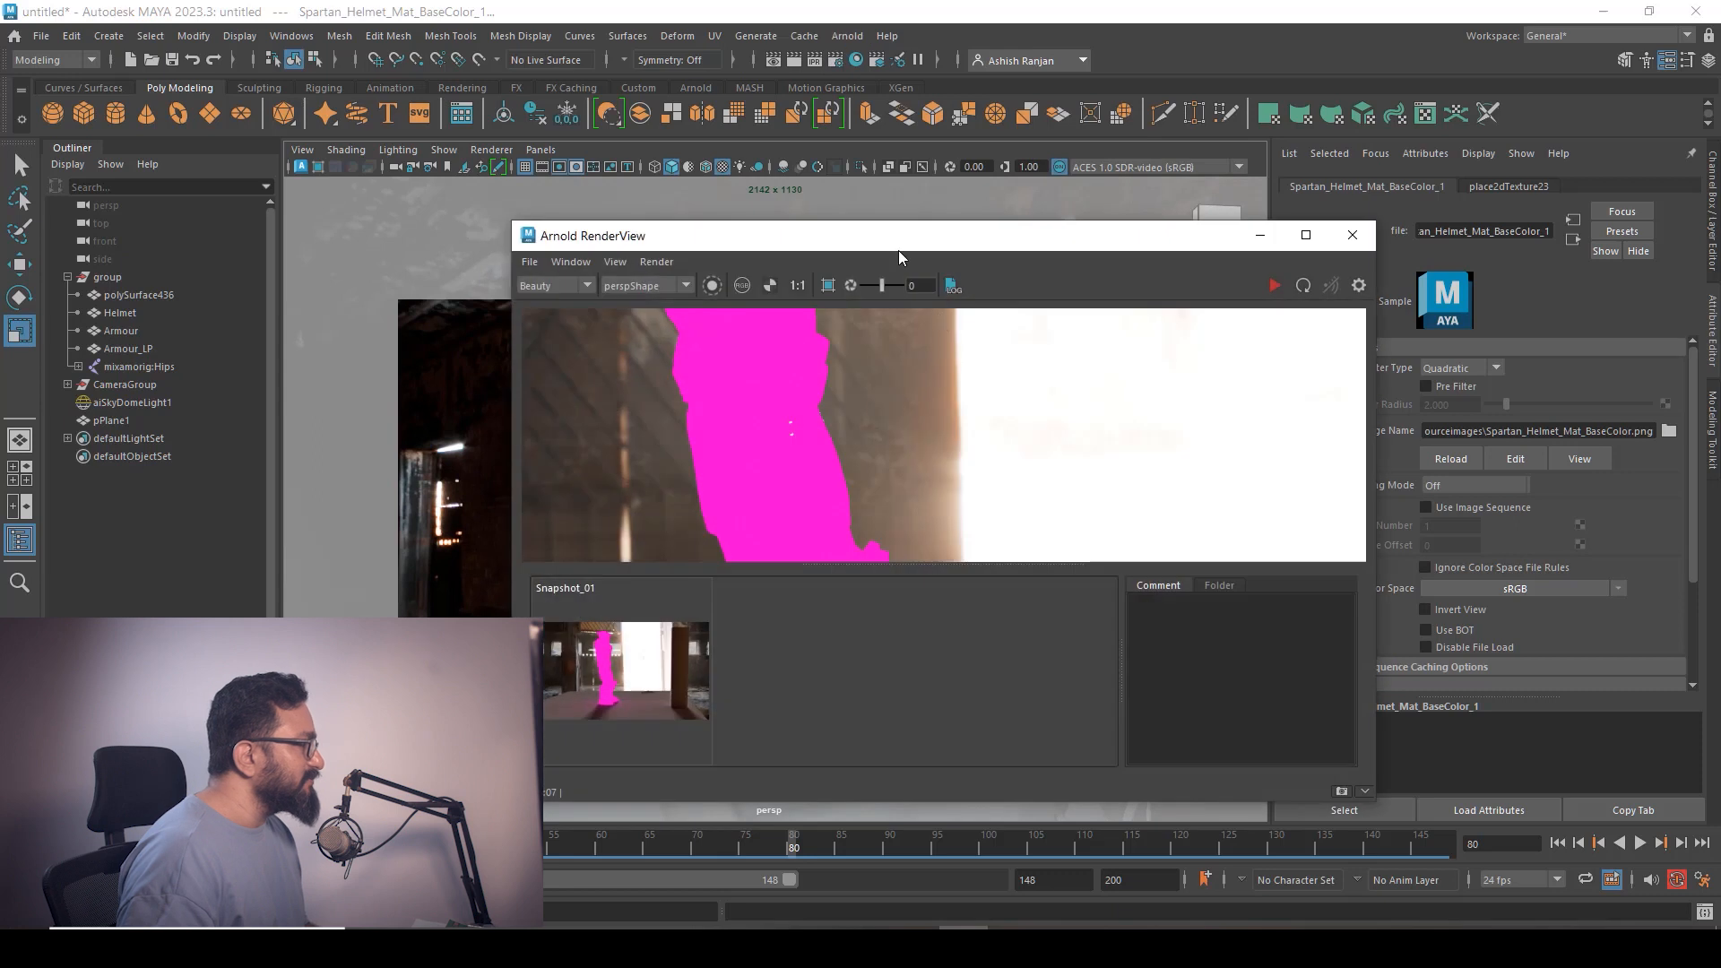
scroll(891, 531, down, 5)
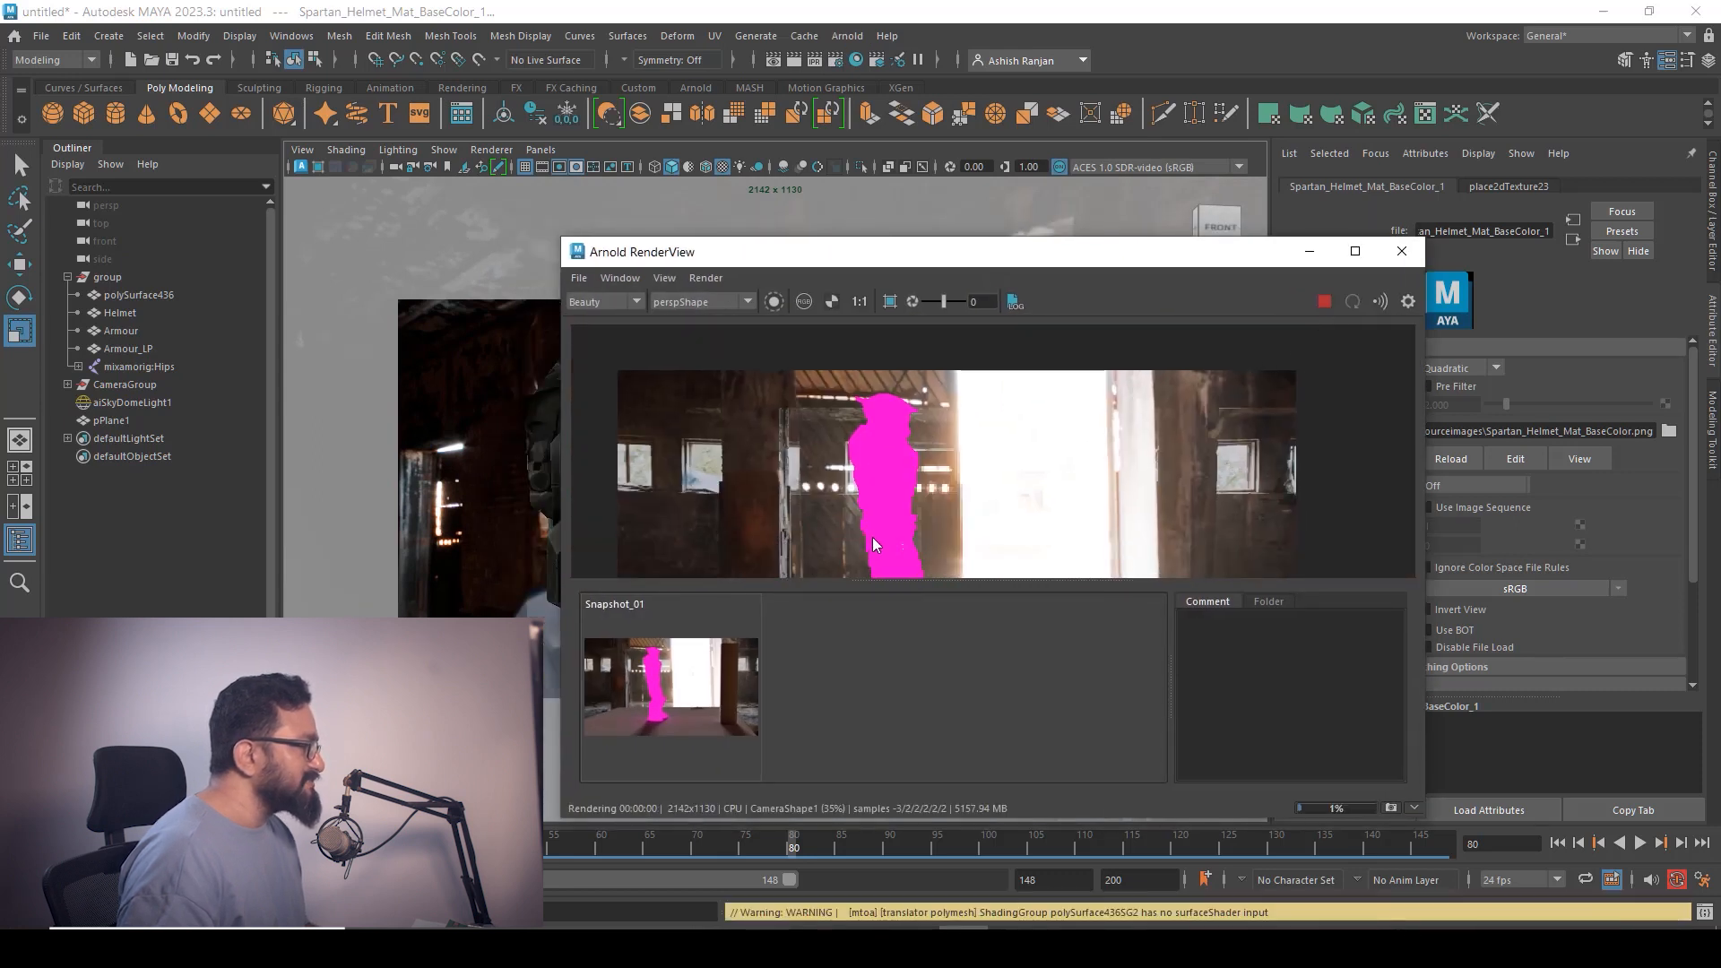
scroll(923, 448, up, 10)
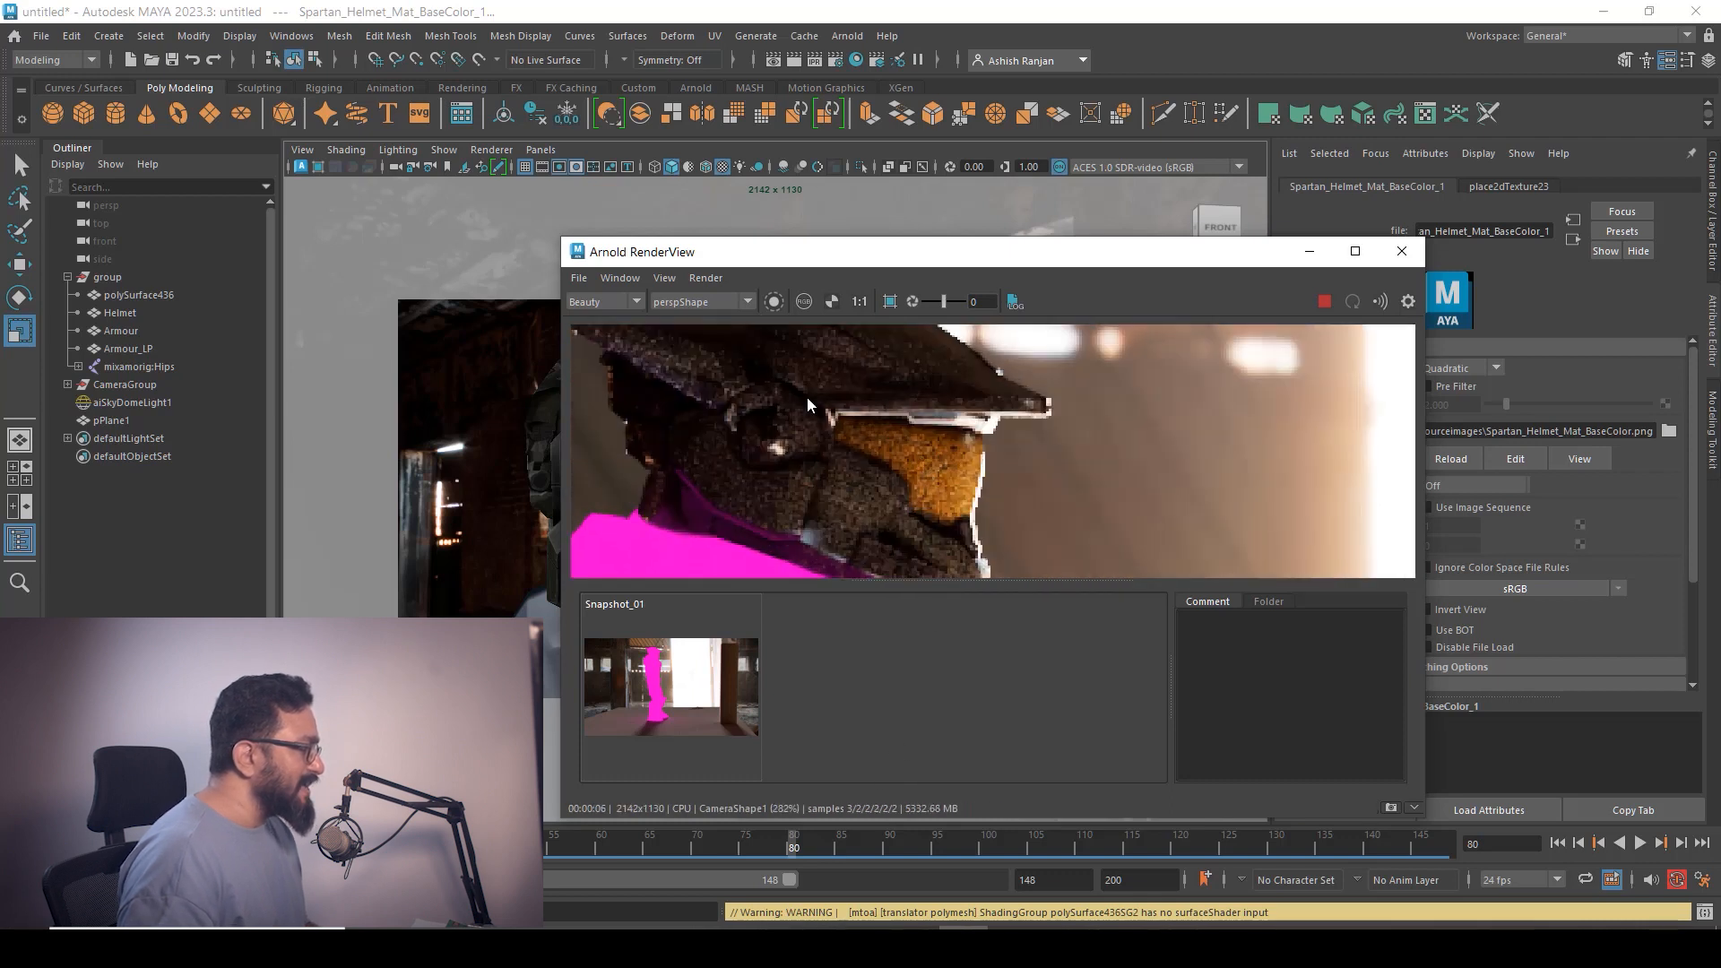
scroll(864, 466, down, 3)
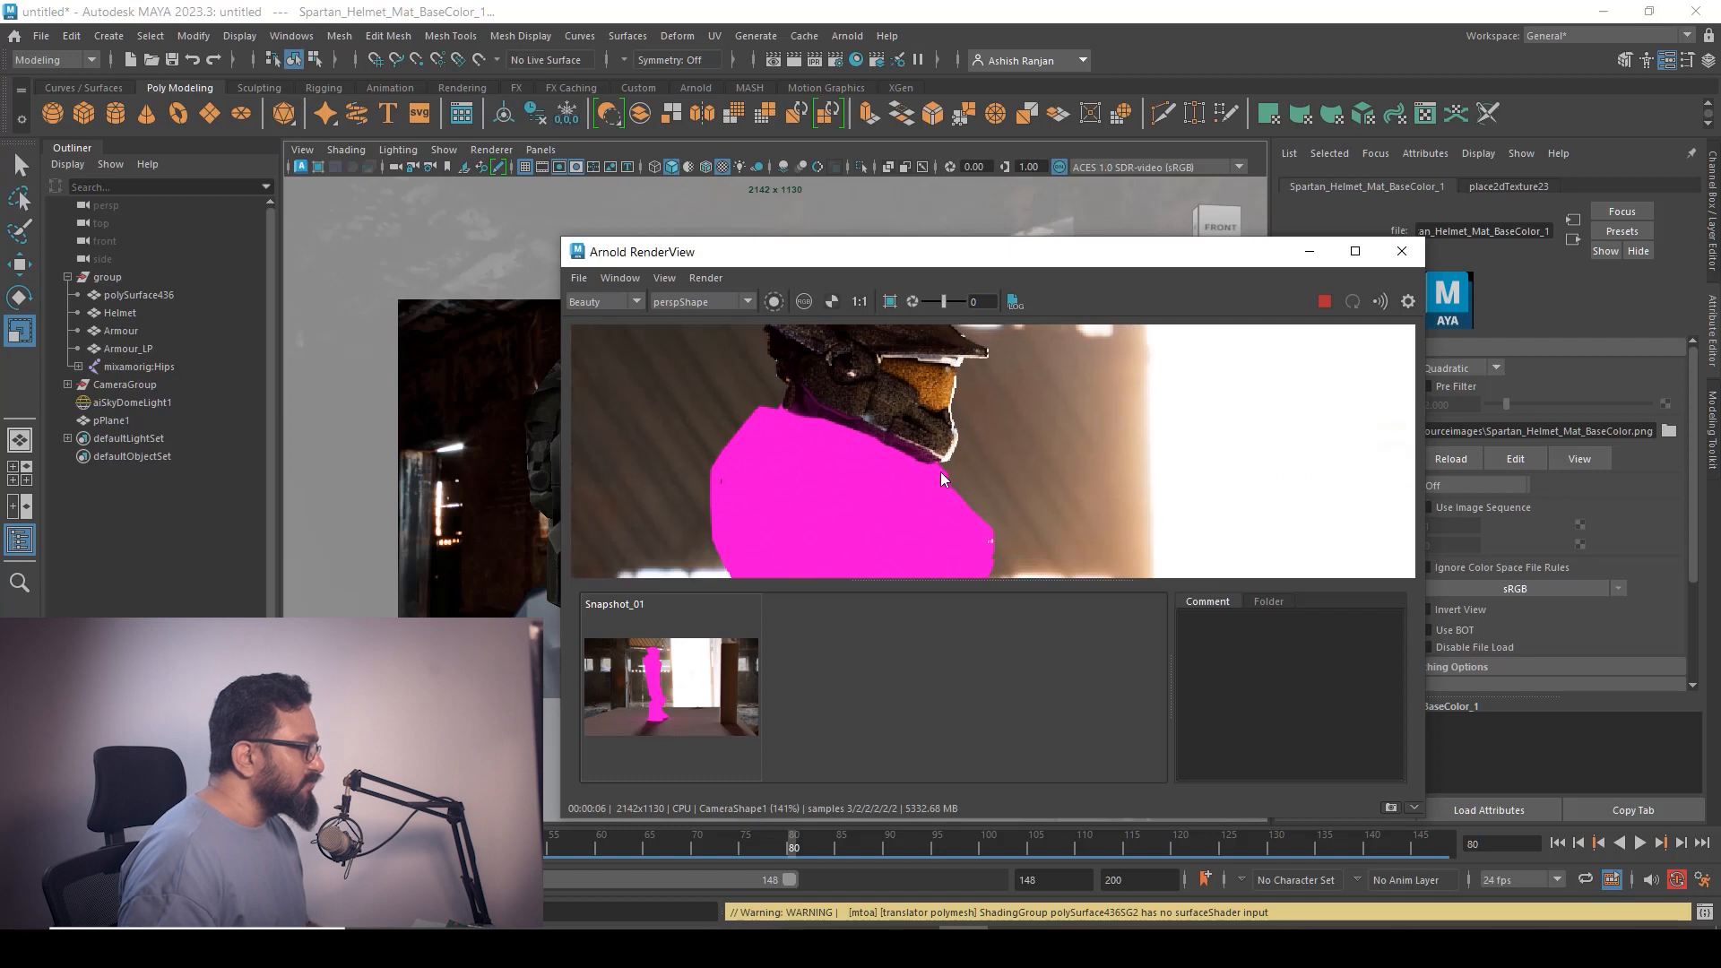
middle_drag(945, 525, 900, 460)
scroll(900, 460, down, 1)
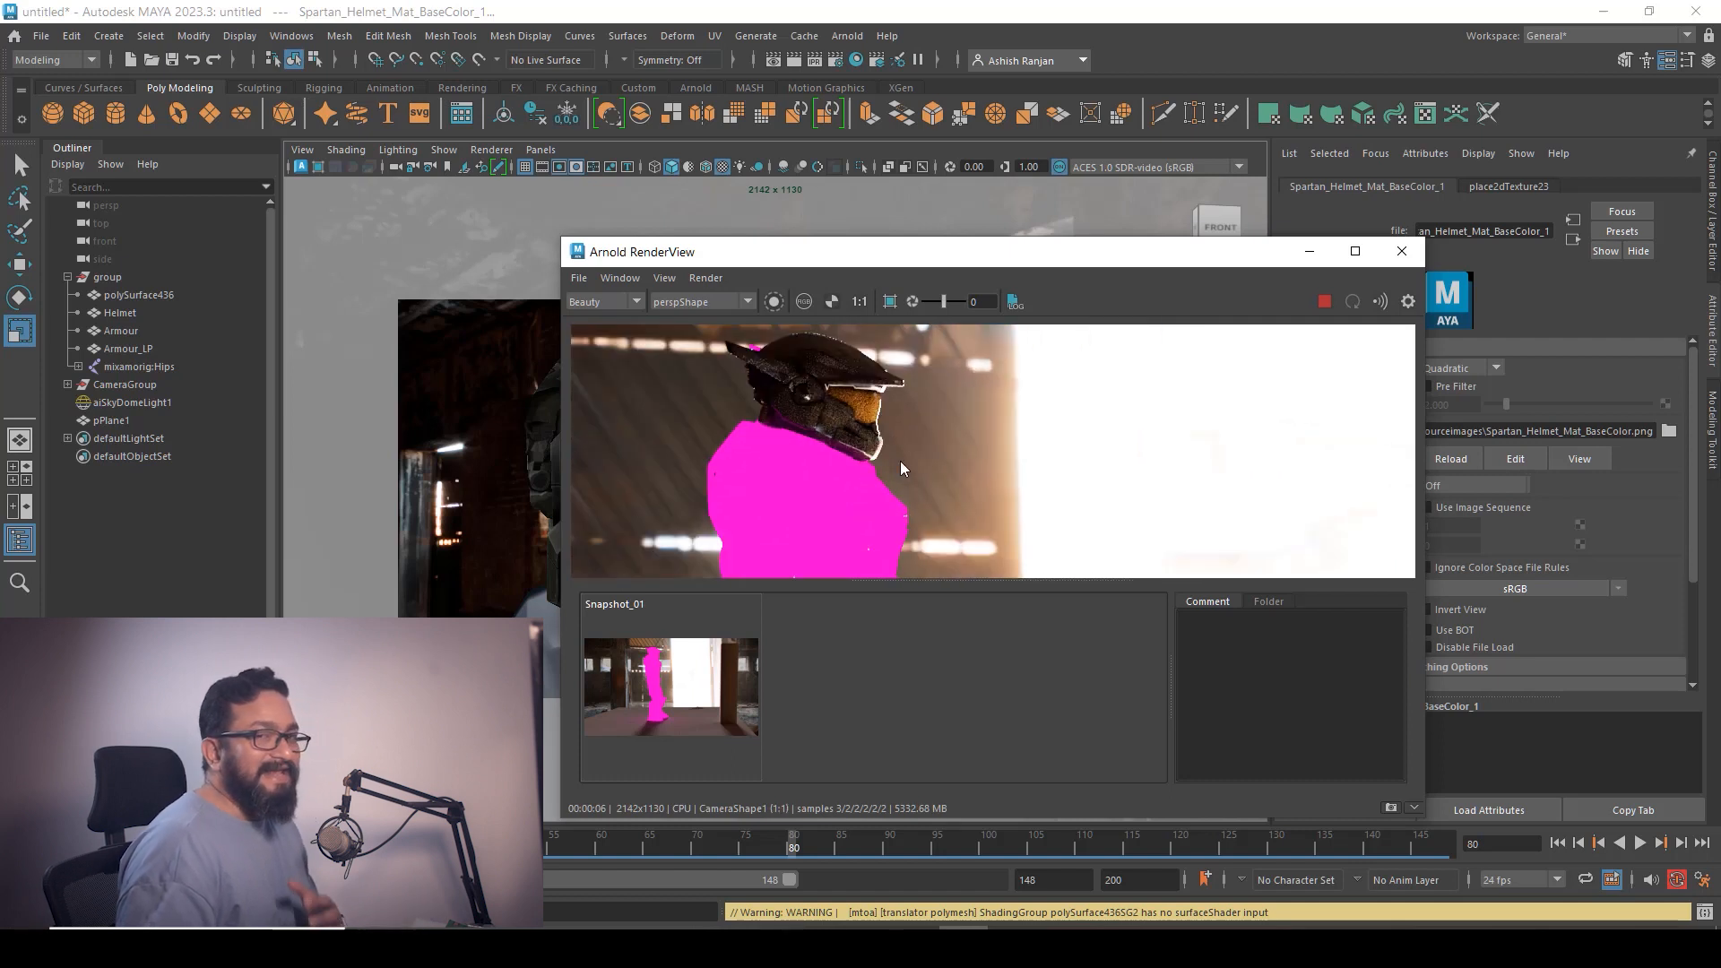
click(1401, 251)
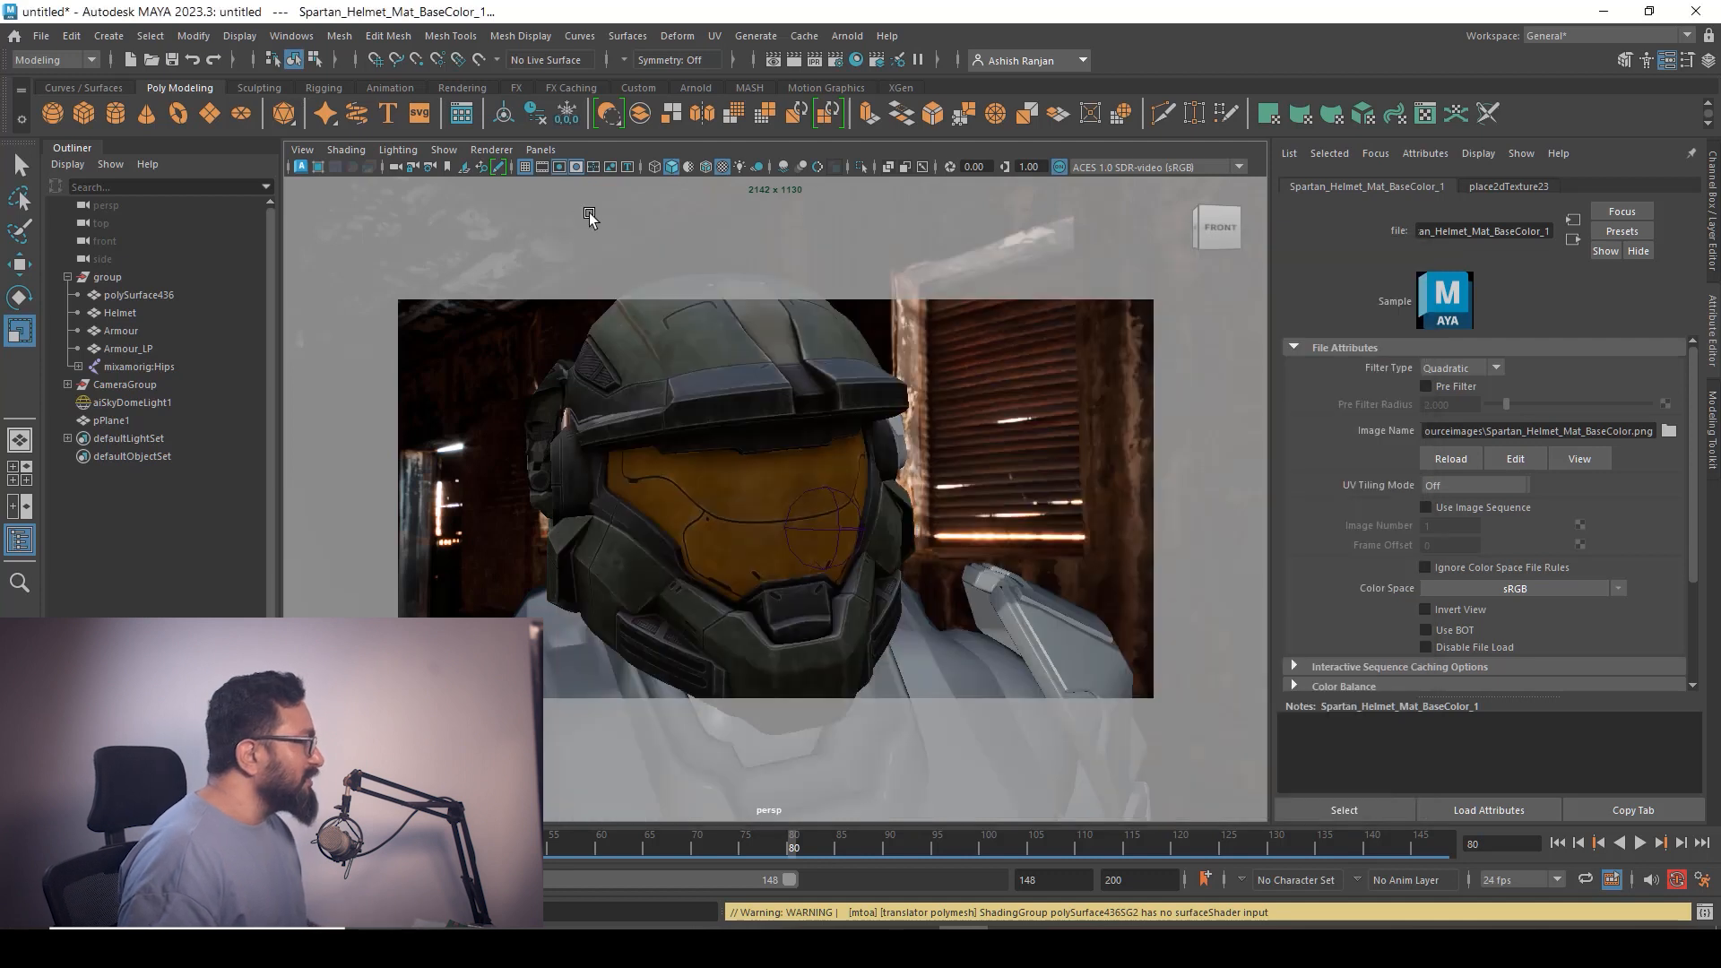
Switch the viewport to Camera1 and rotate aiSkyDomeLight1 about its vertical axis to shift the bright opening behind the Spartan
click(545, 150)
mouse_move(664, 175)
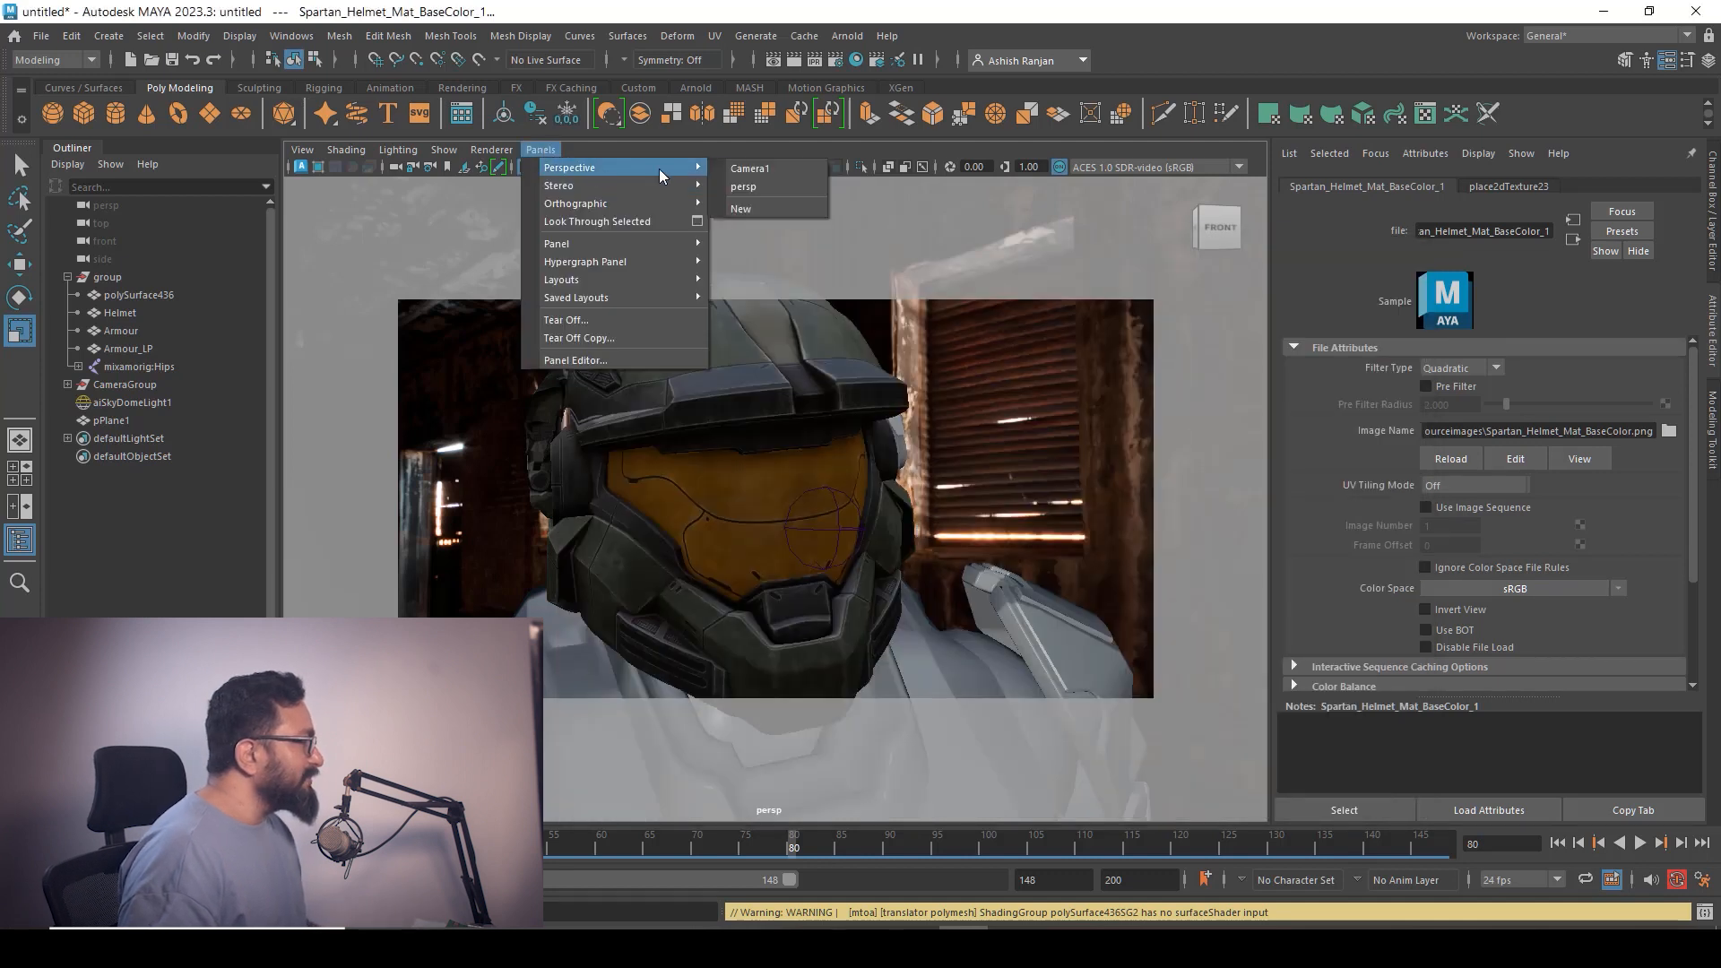
click(753, 175)
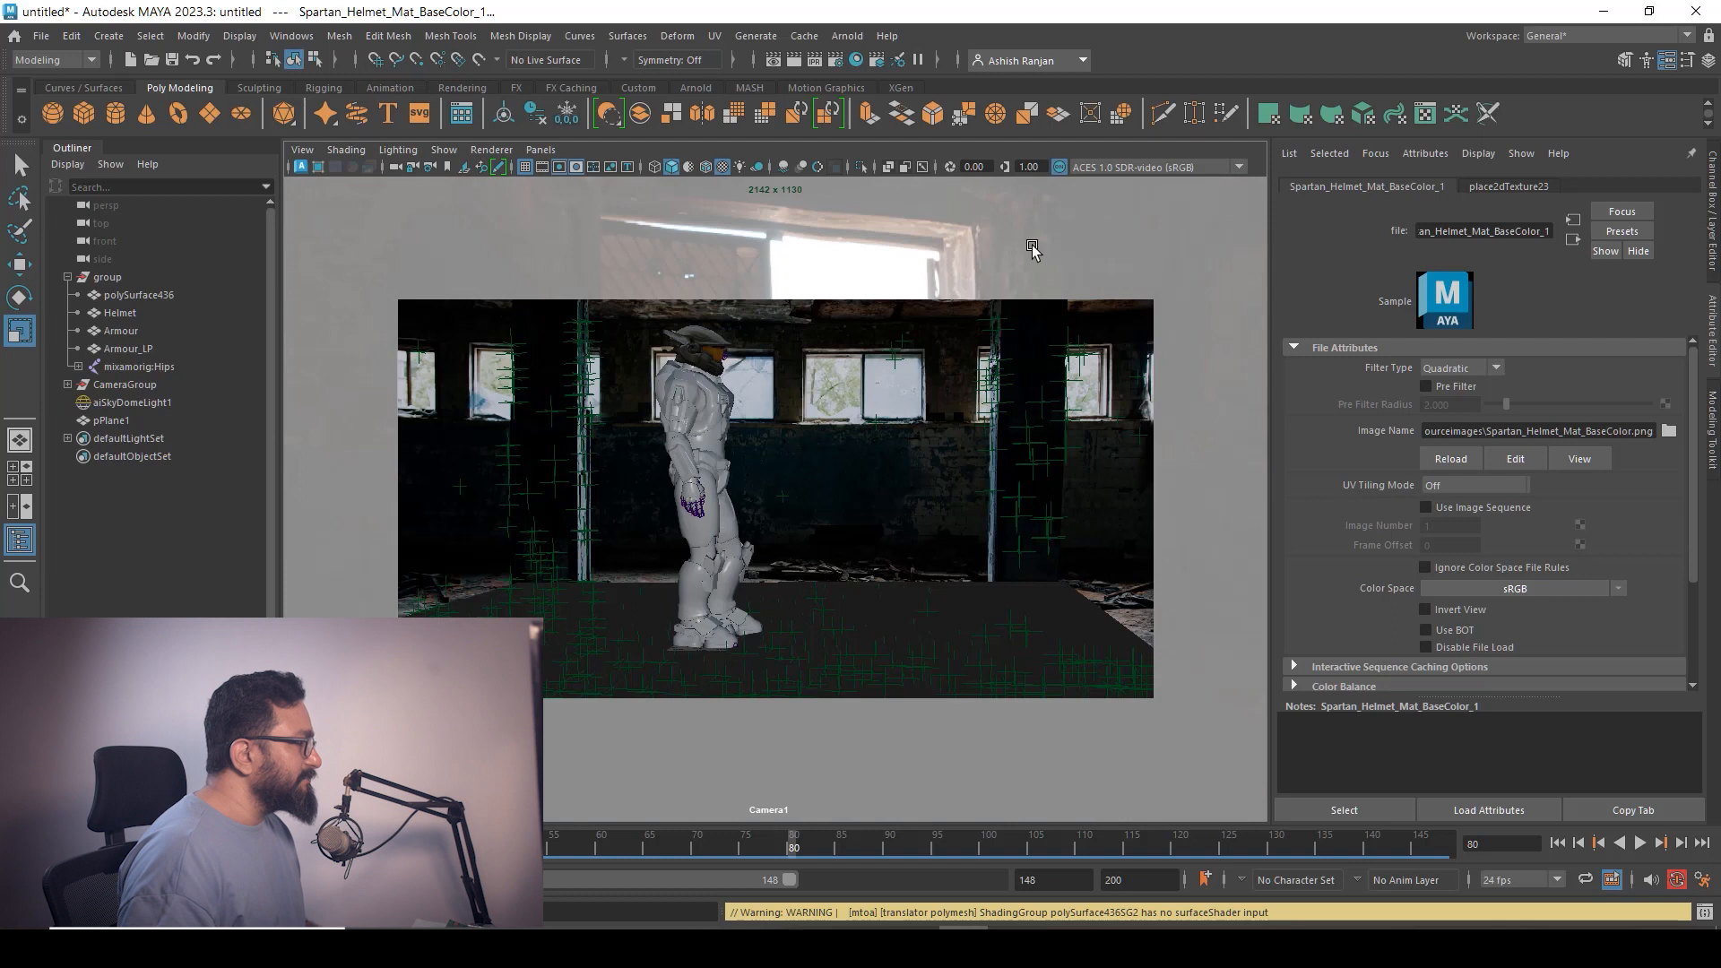
click(1134, 277)
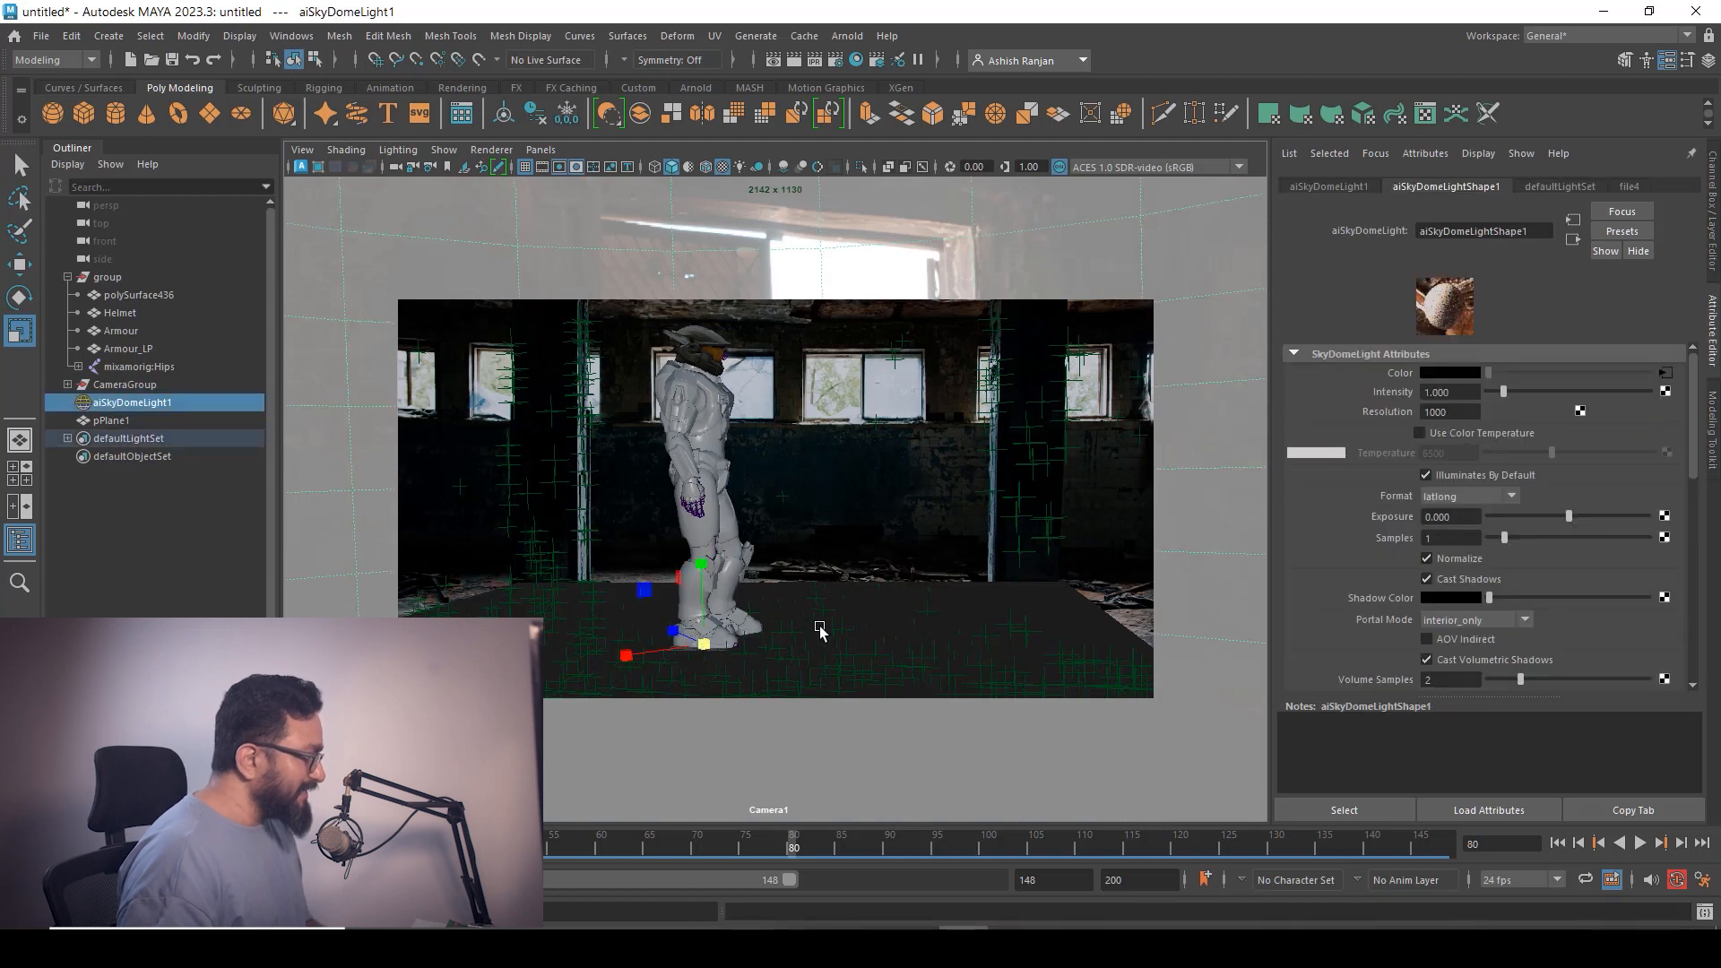
key(e)
drag(694, 666, 735, 660)
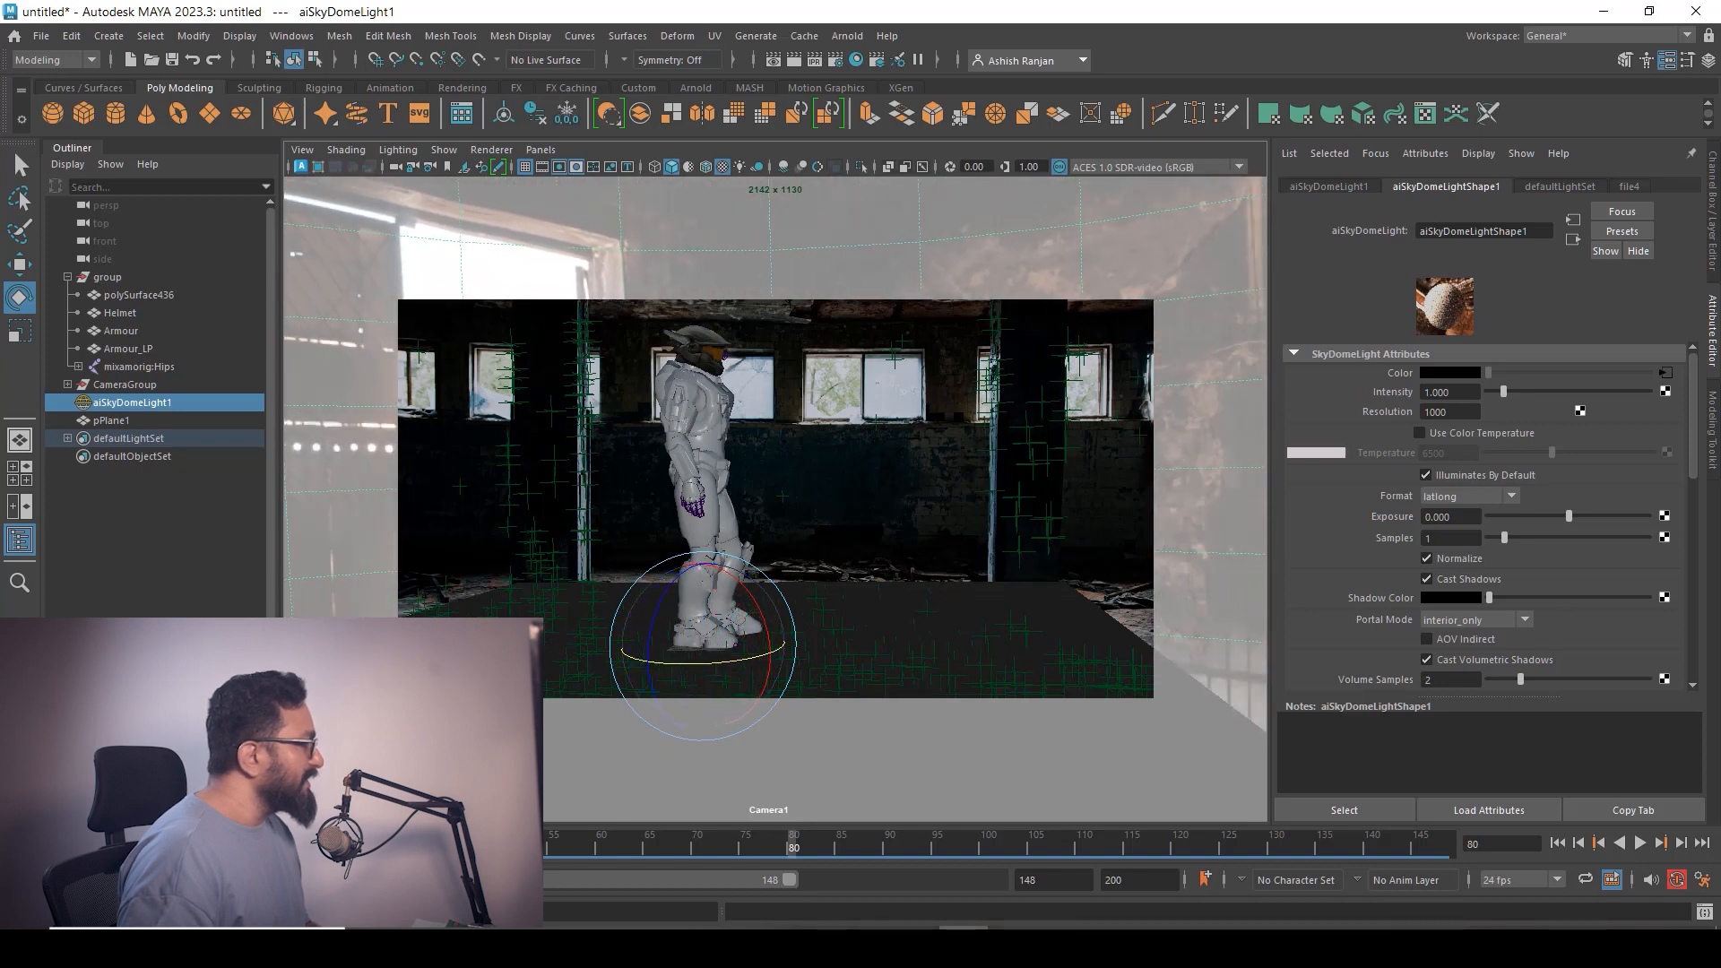
Render through CameraShape1 with the rotated sky dome, examine the helmet up close, and minimize the render window
click(212, 925)
click(1323, 302)
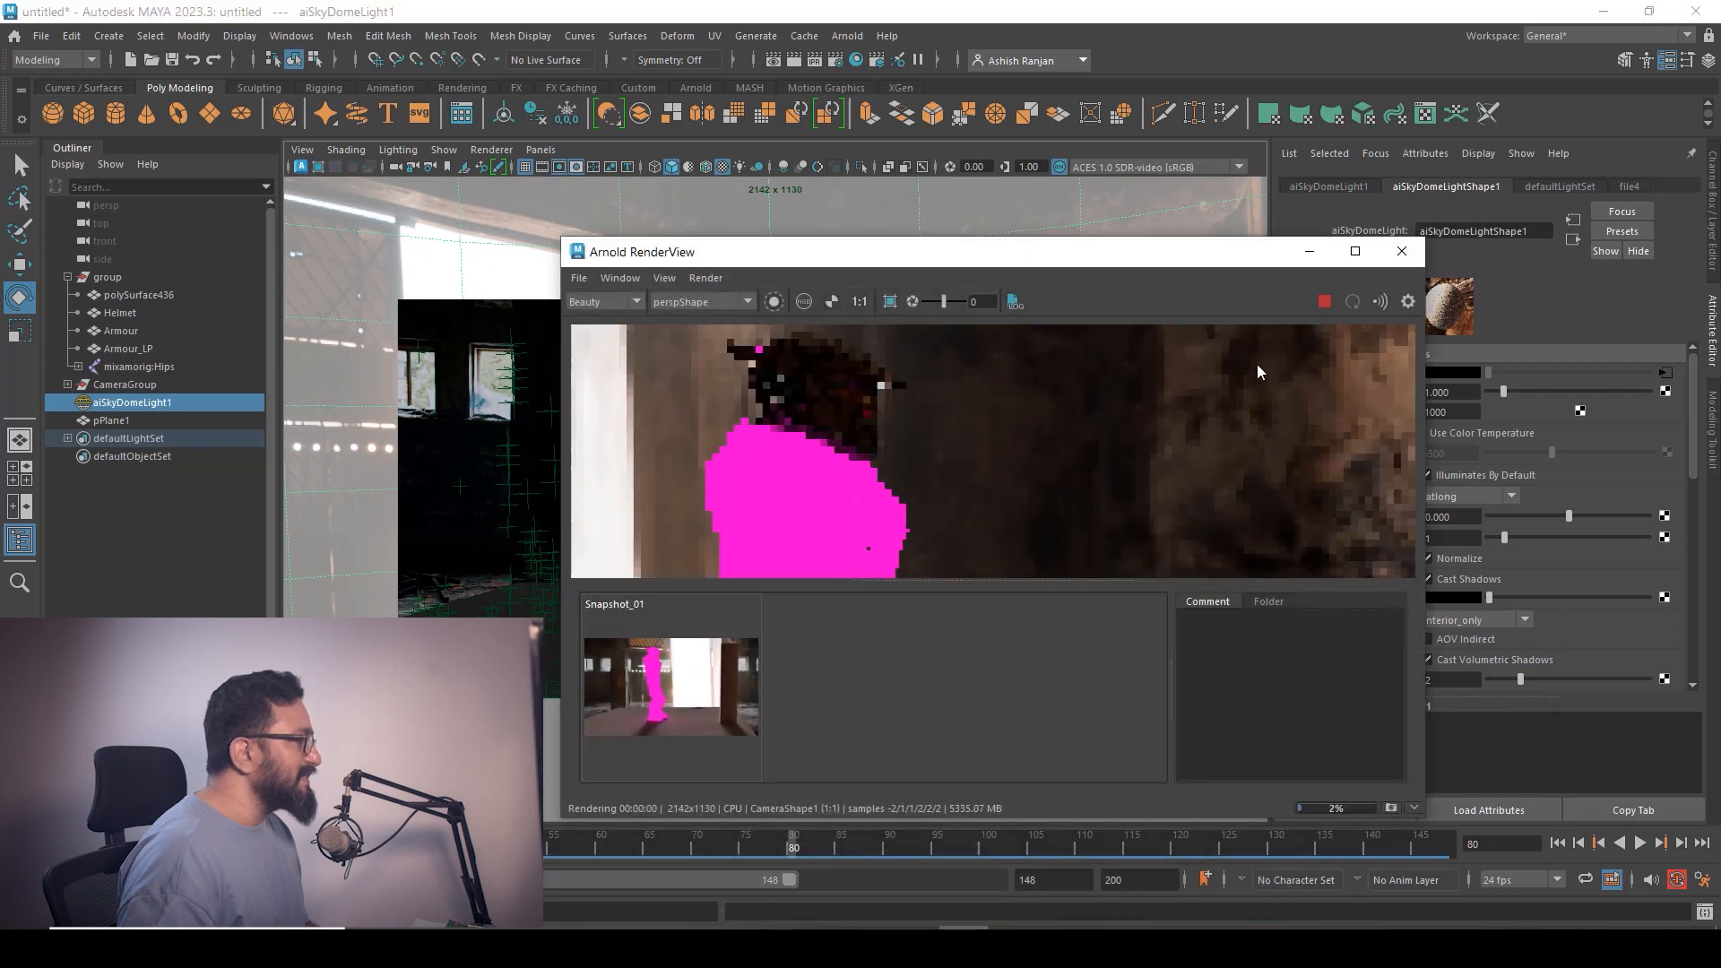
click(717, 329)
mouse_move(888, 461)
middle_down()
mouse_move(886, 520)
mouse_move(864, 477)
middle_up()
scroll(836, 448, up, 4)
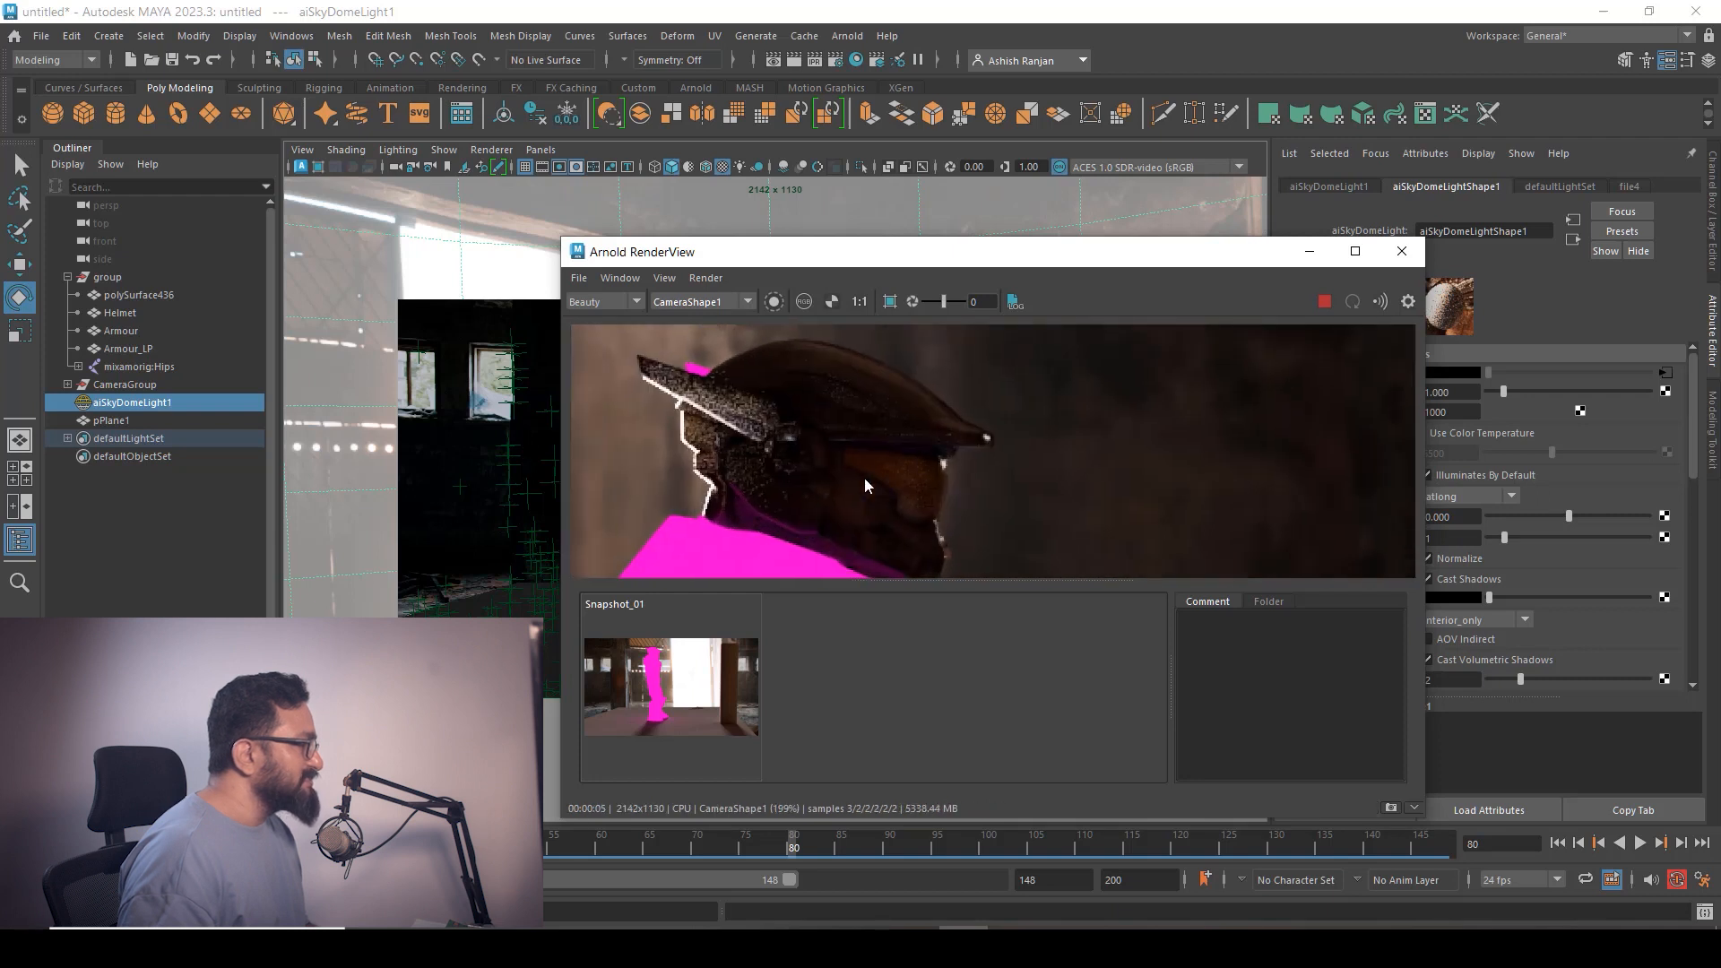
click(1309, 253)
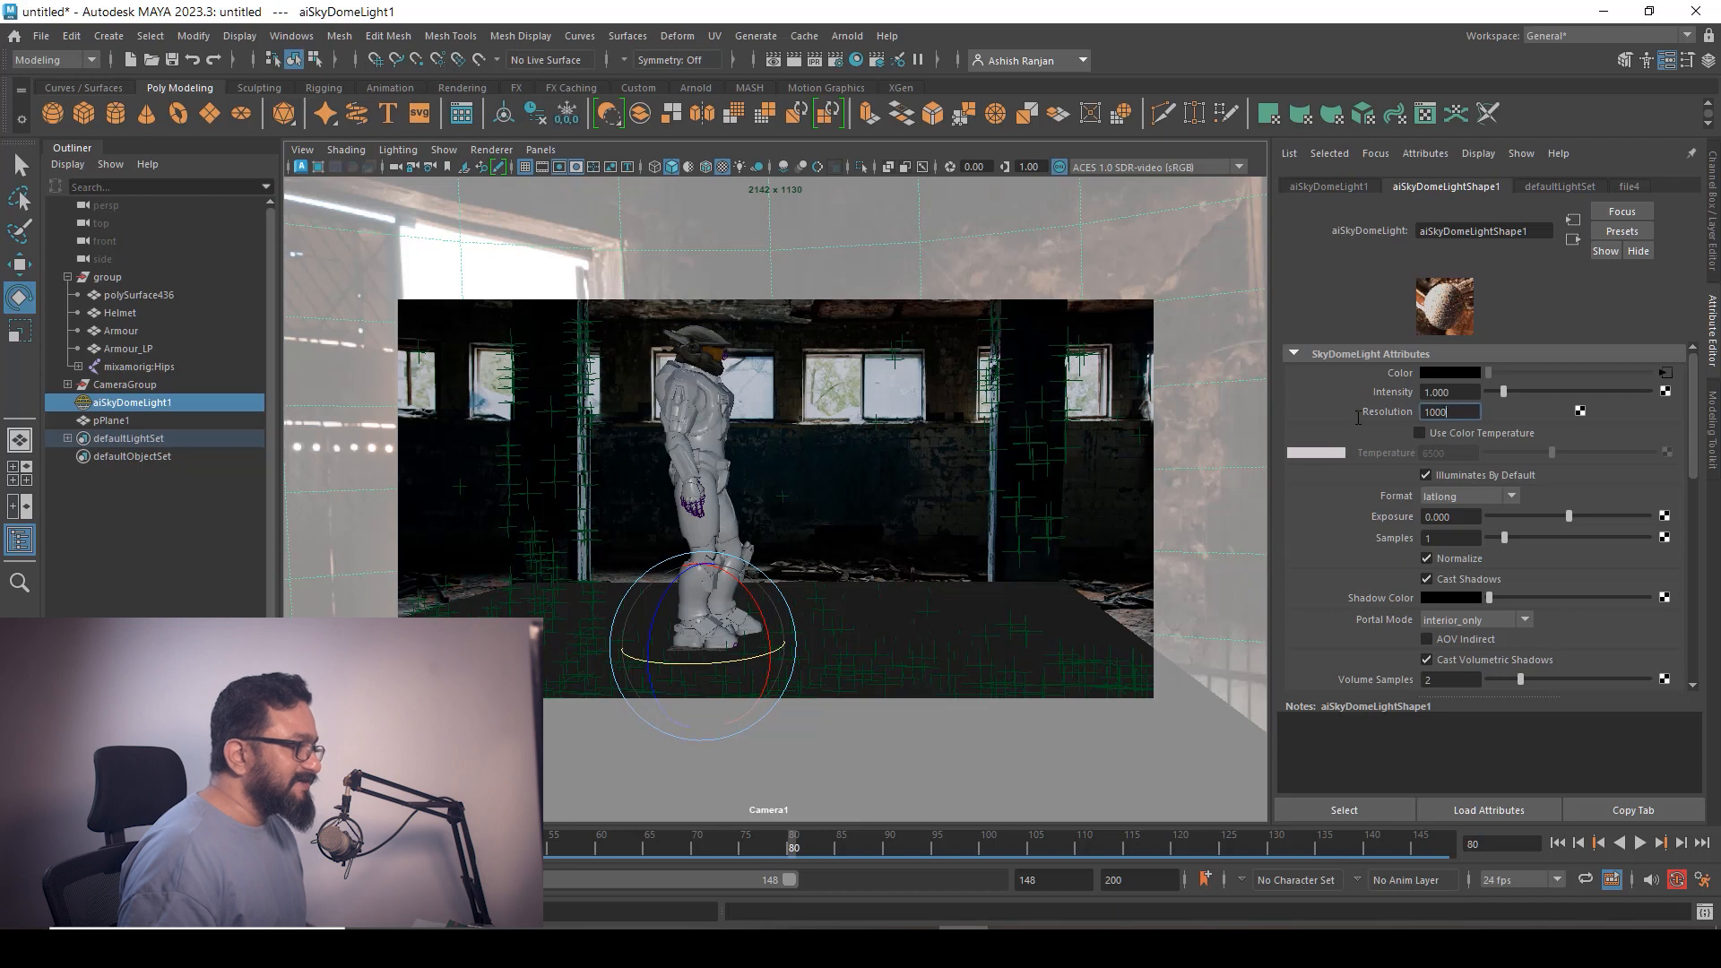
Set the sky dome light's resolution to 4000 and its intensity to 0.5
text(4000)
key(Return)
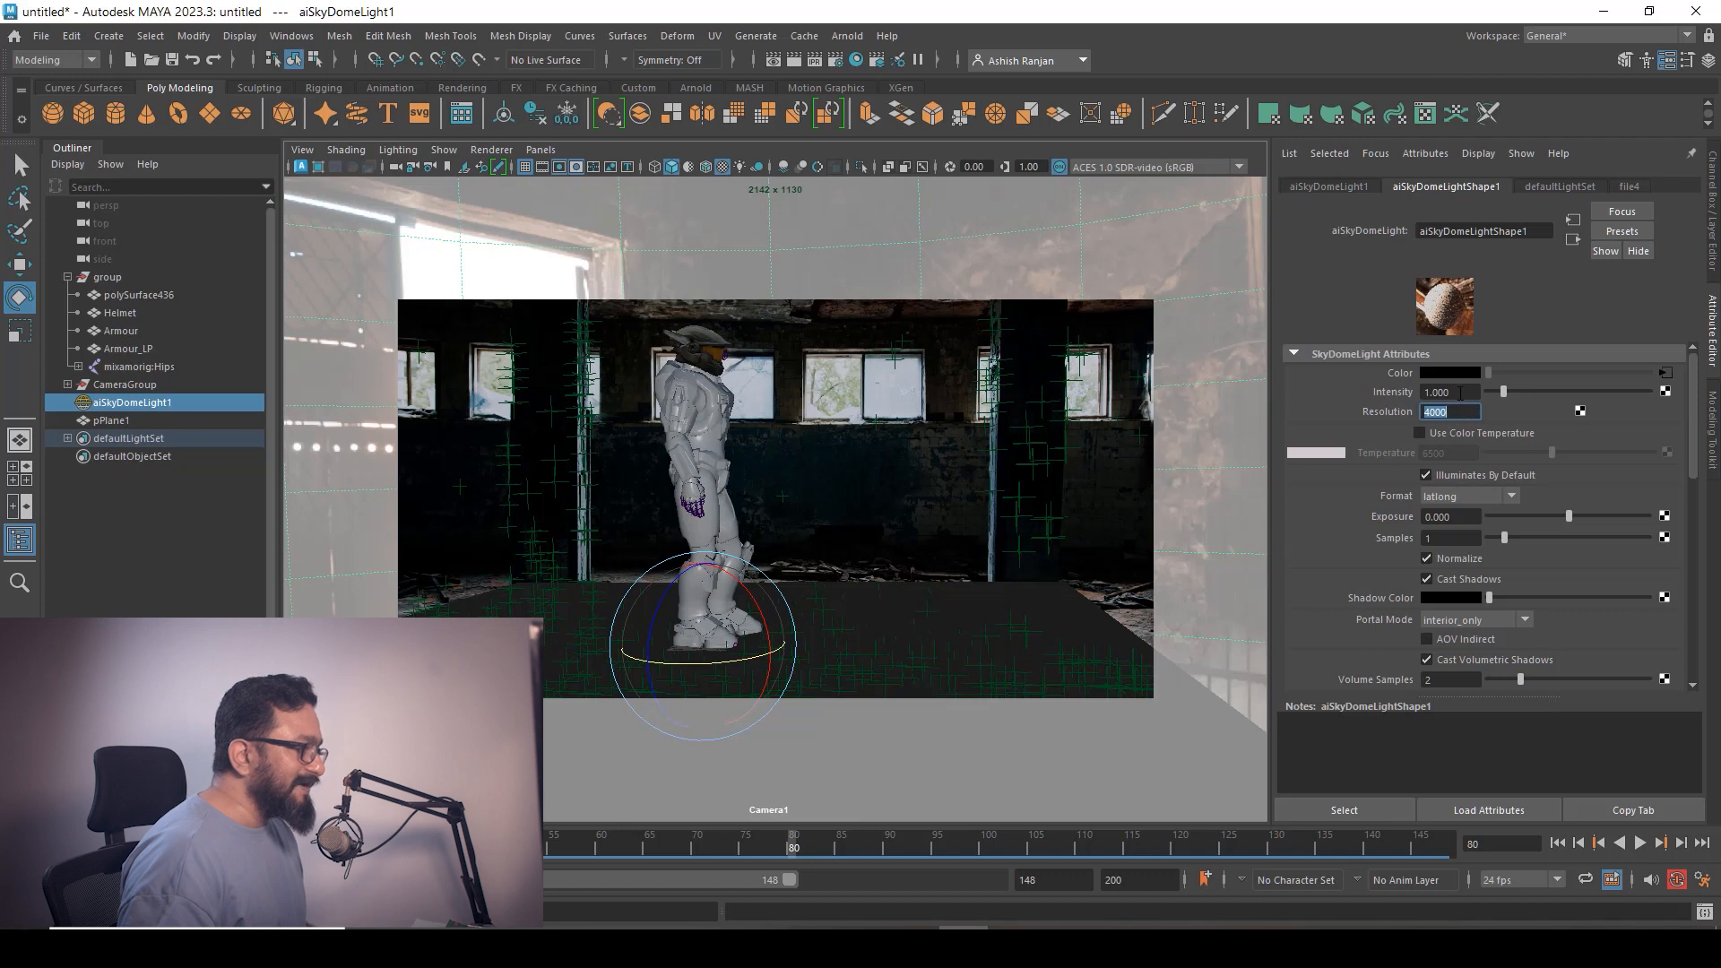
click(1435, 391)
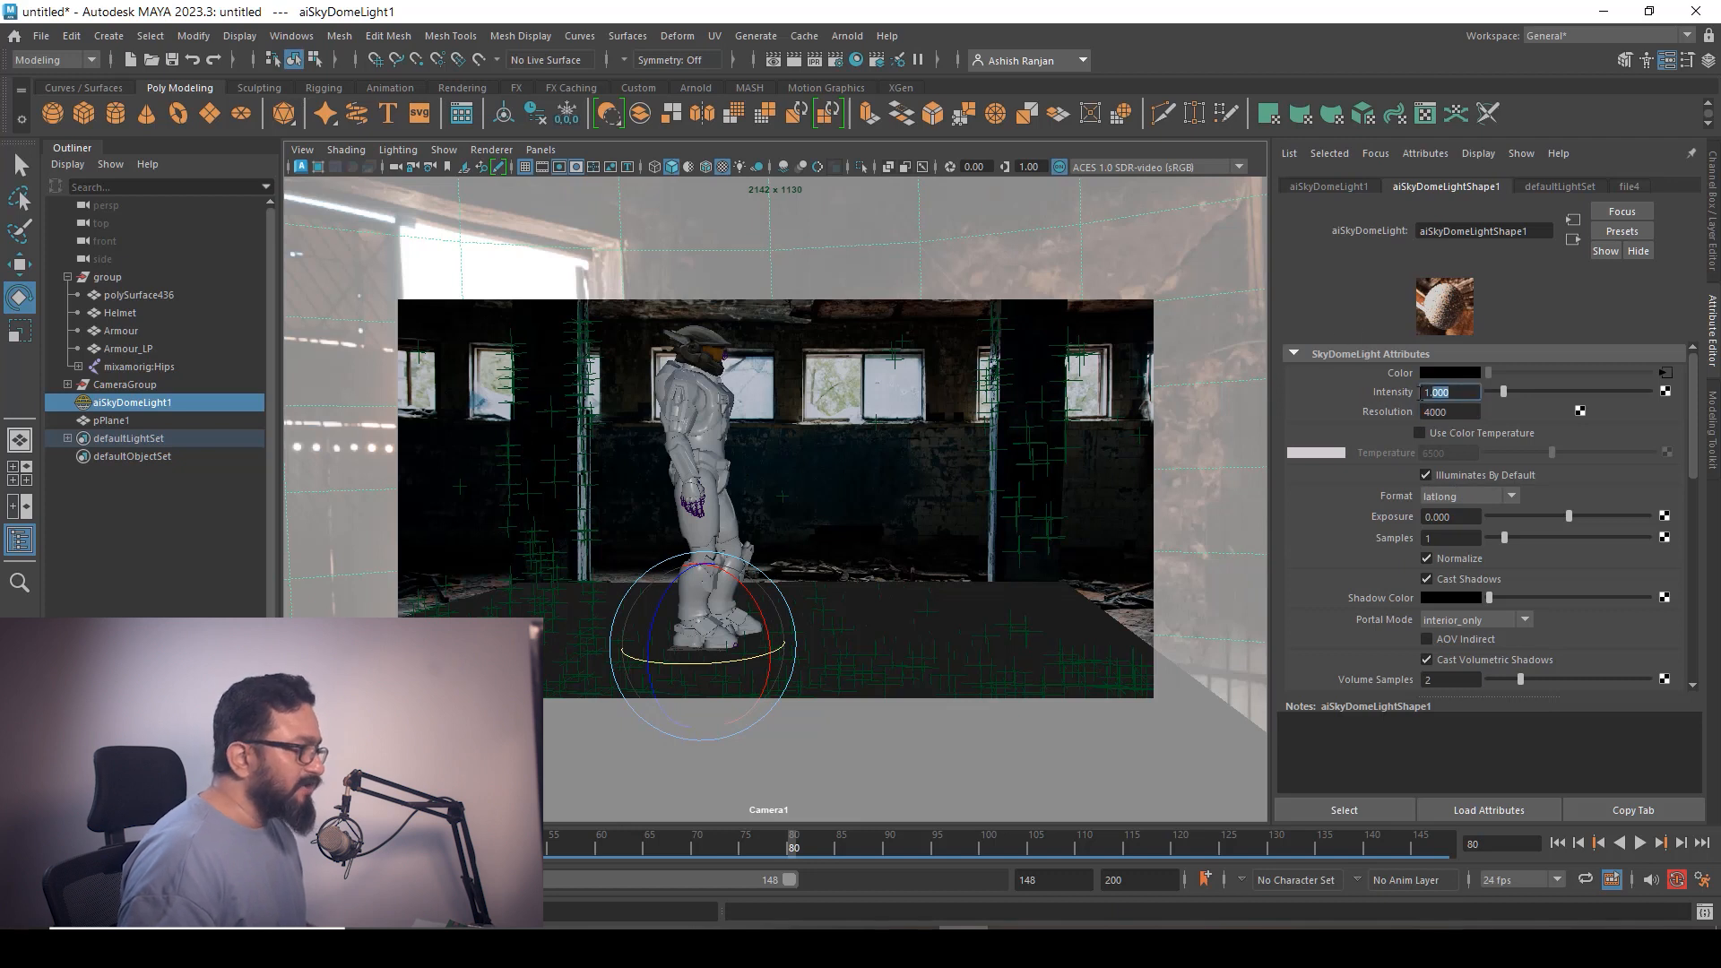
text(0.5)
key(Return)
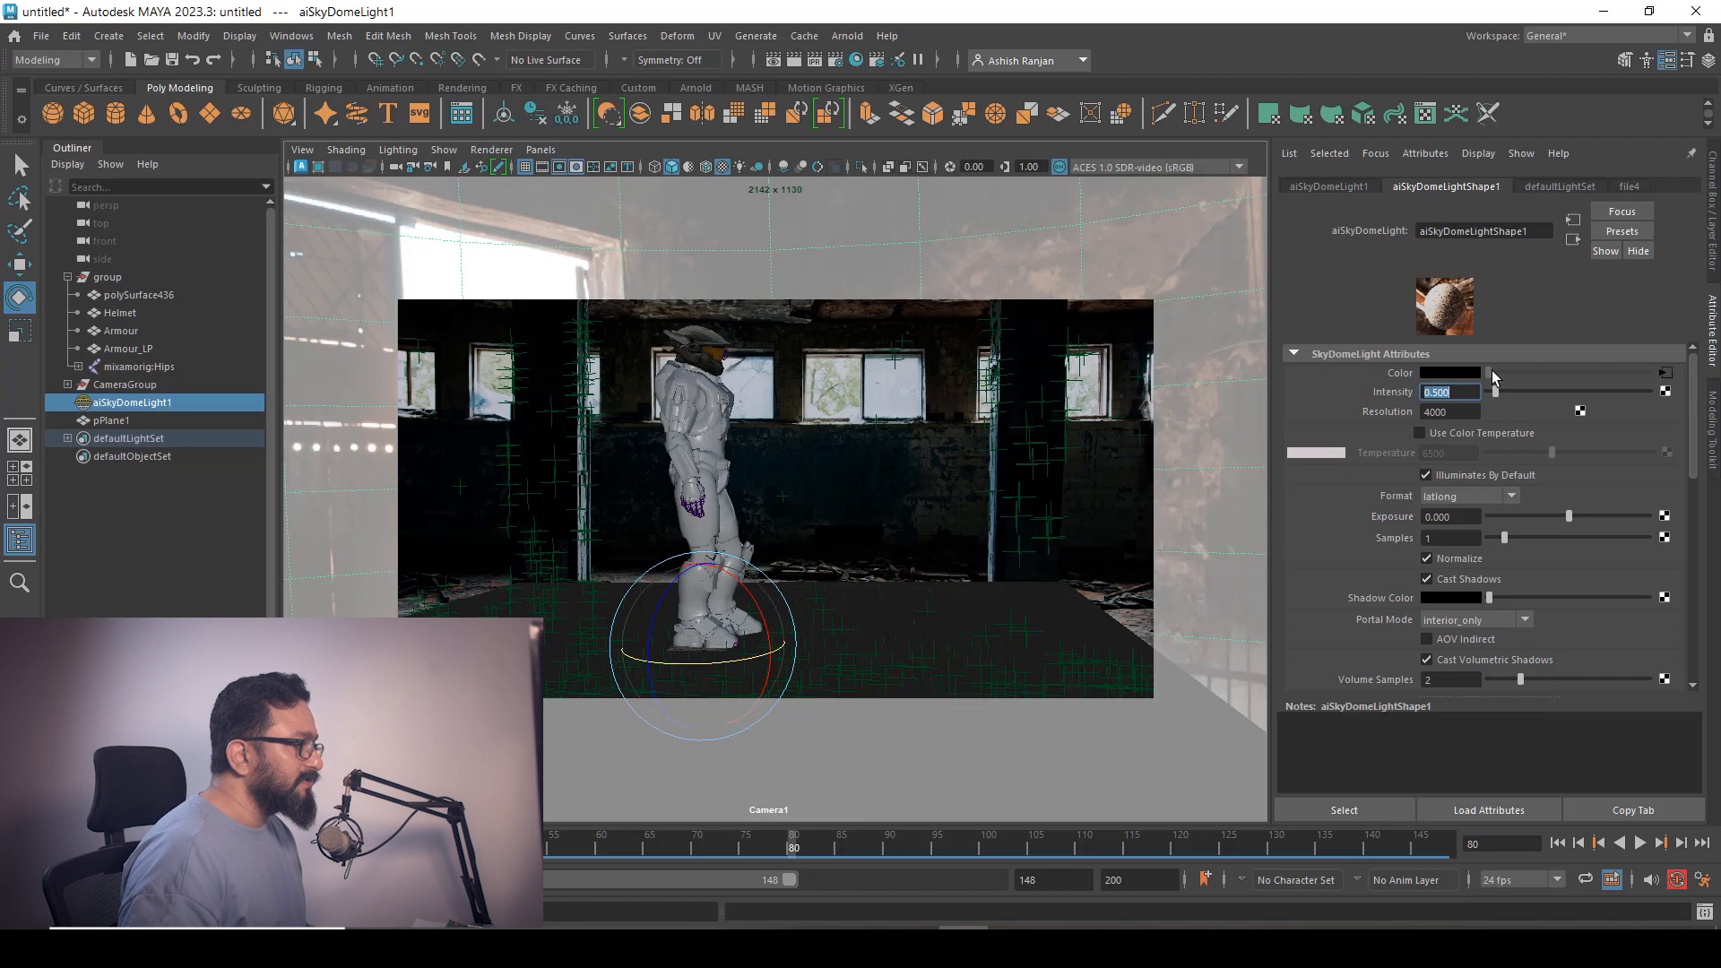
Render the helmet again with the reduced sky dome intensity, and stop the render
key(alt+Tab)
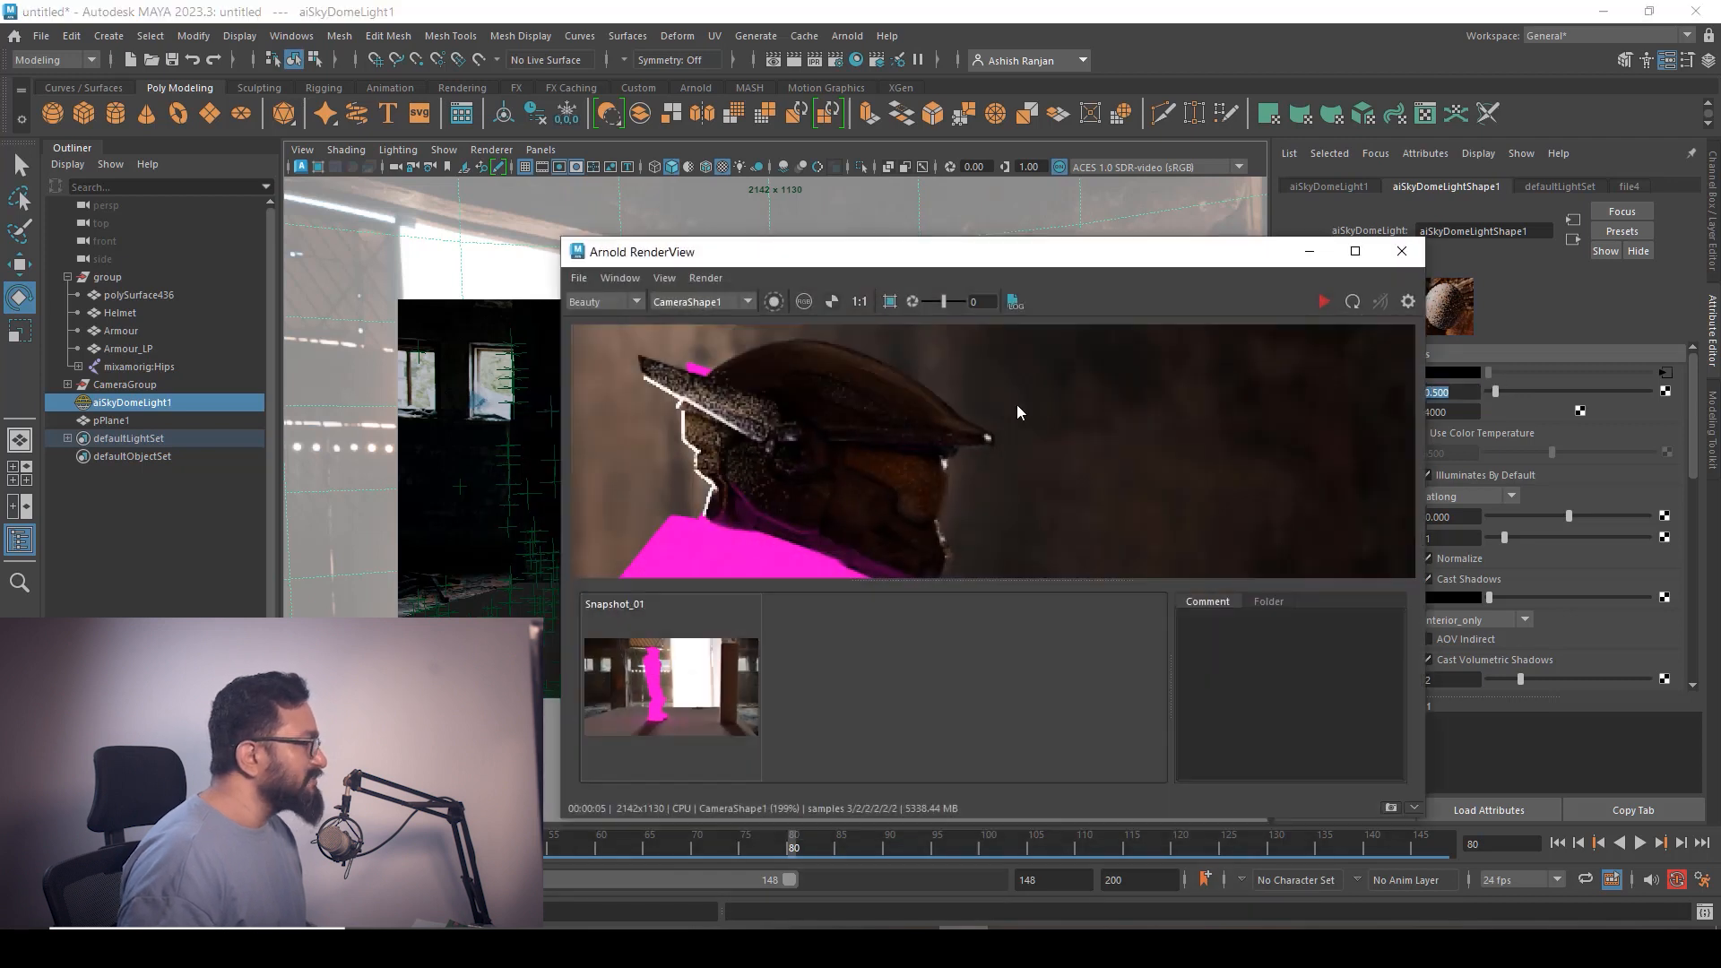
click(1318, 308)
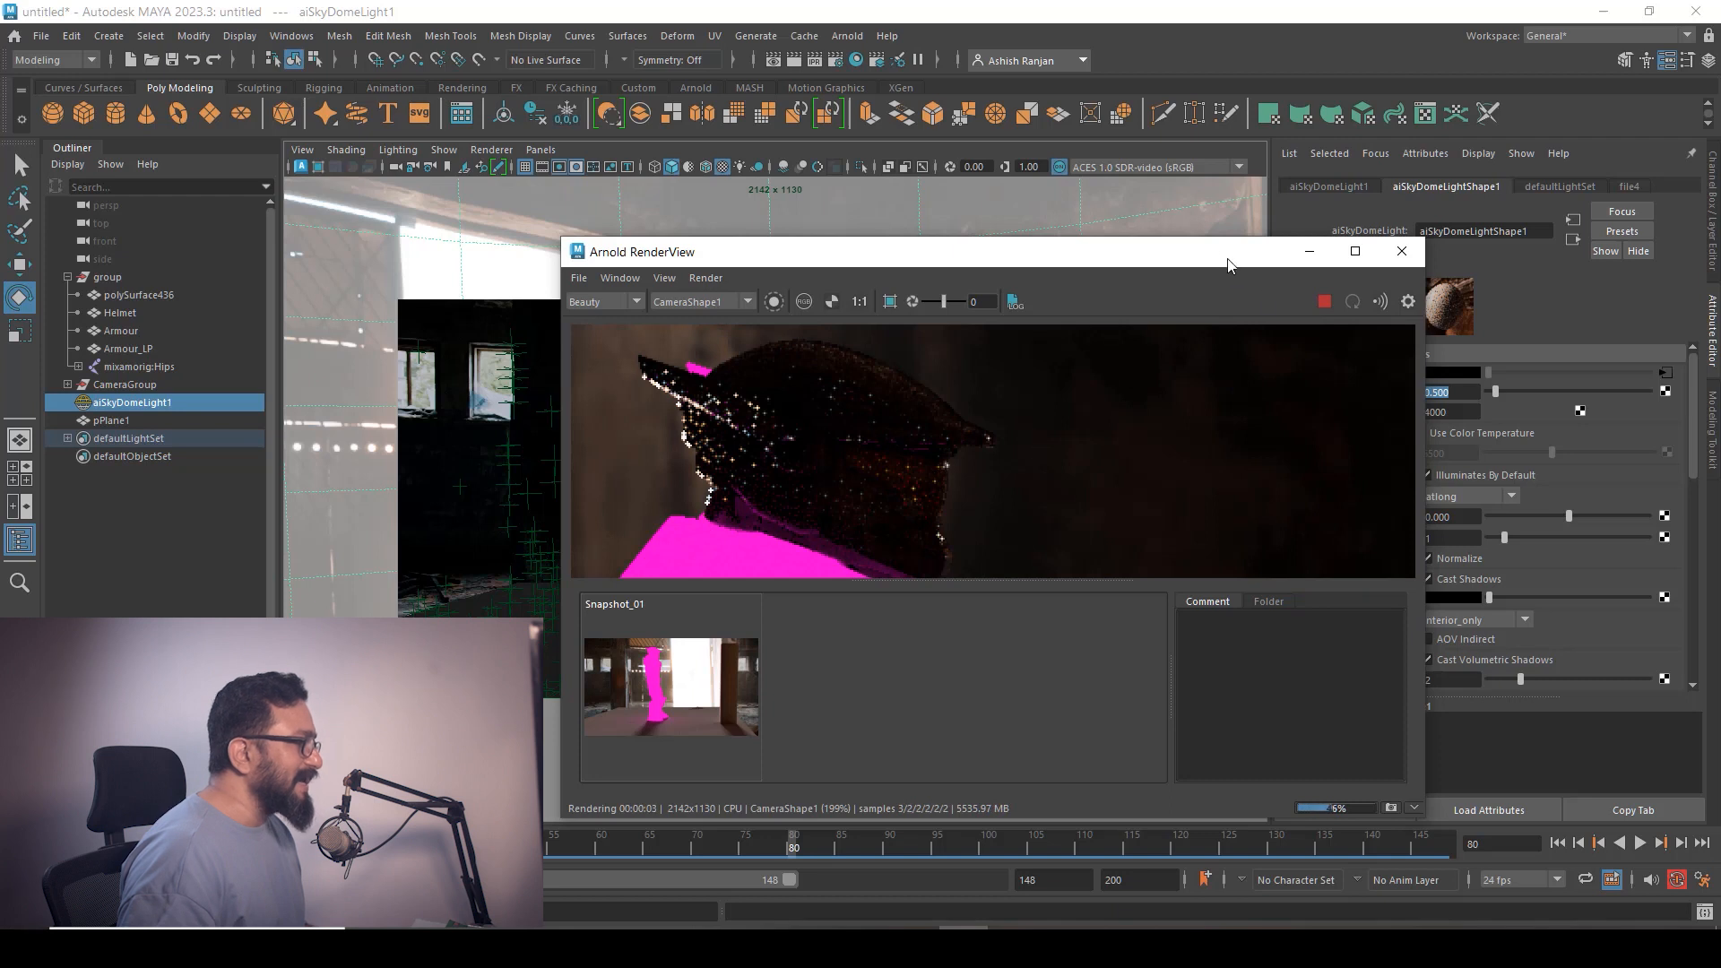
drag(1228, 265, 1255, 290)
click(1351, 326)
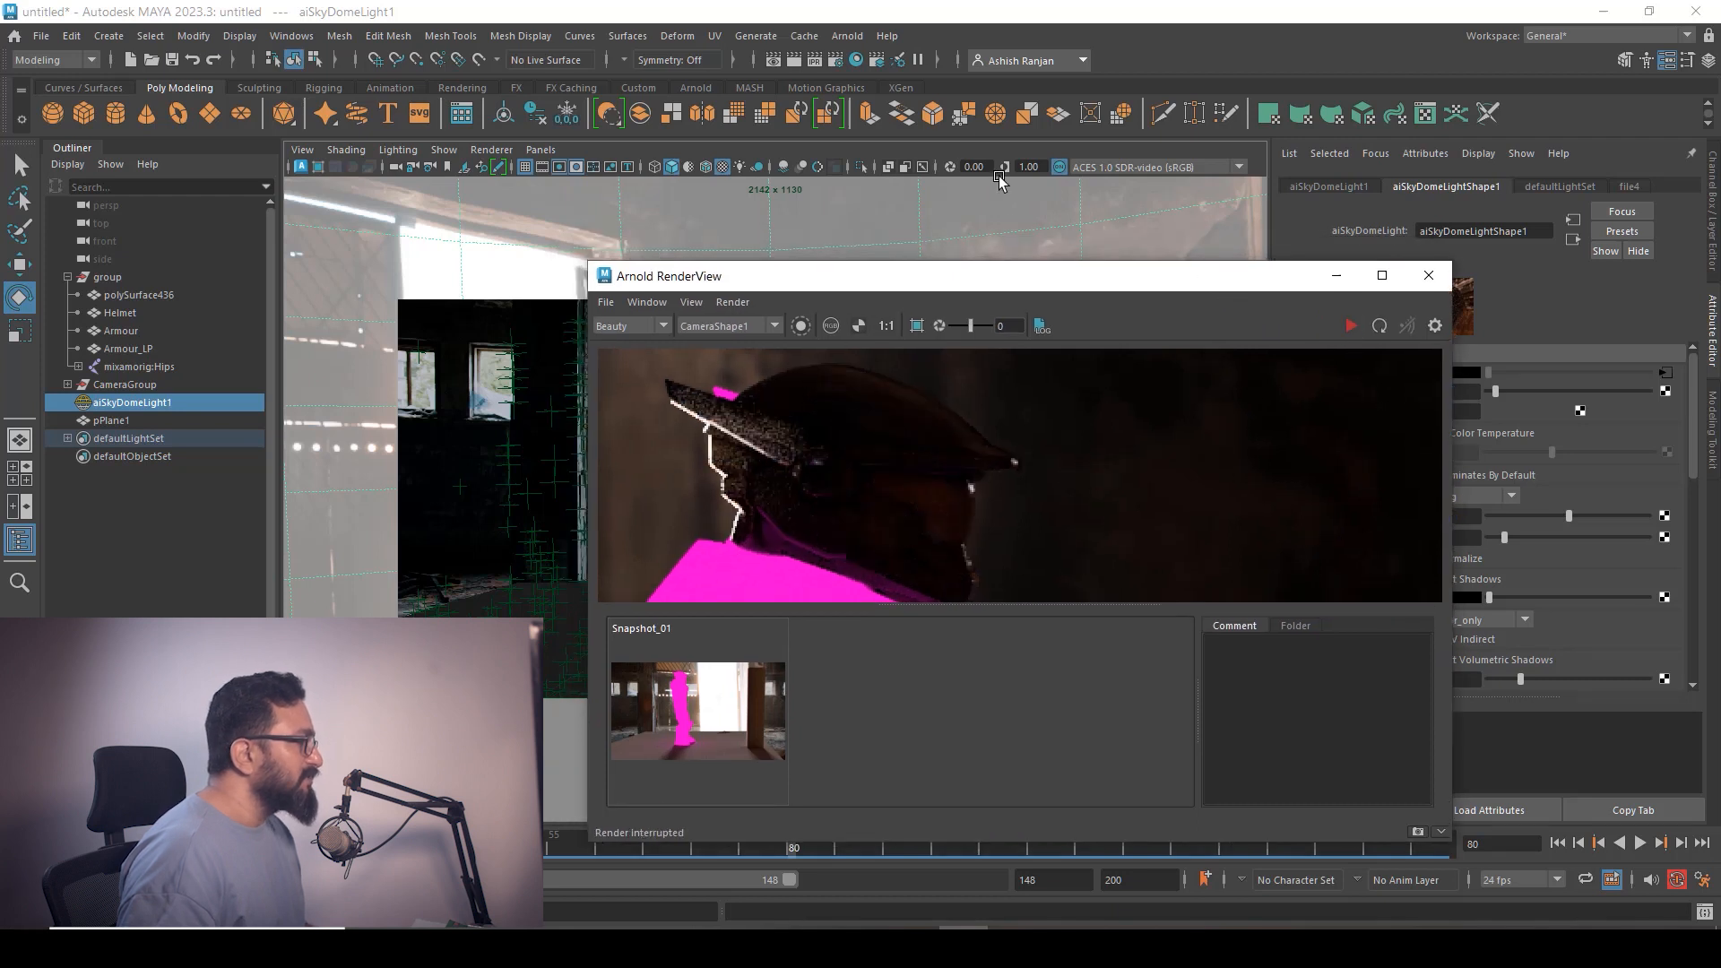
Rotate the sky dome light to bring its bright opening back behind the Spartan, and check the helmet in a new render
drag(926, 277, 1334, 277)
drag(742, 663, 702, 663)
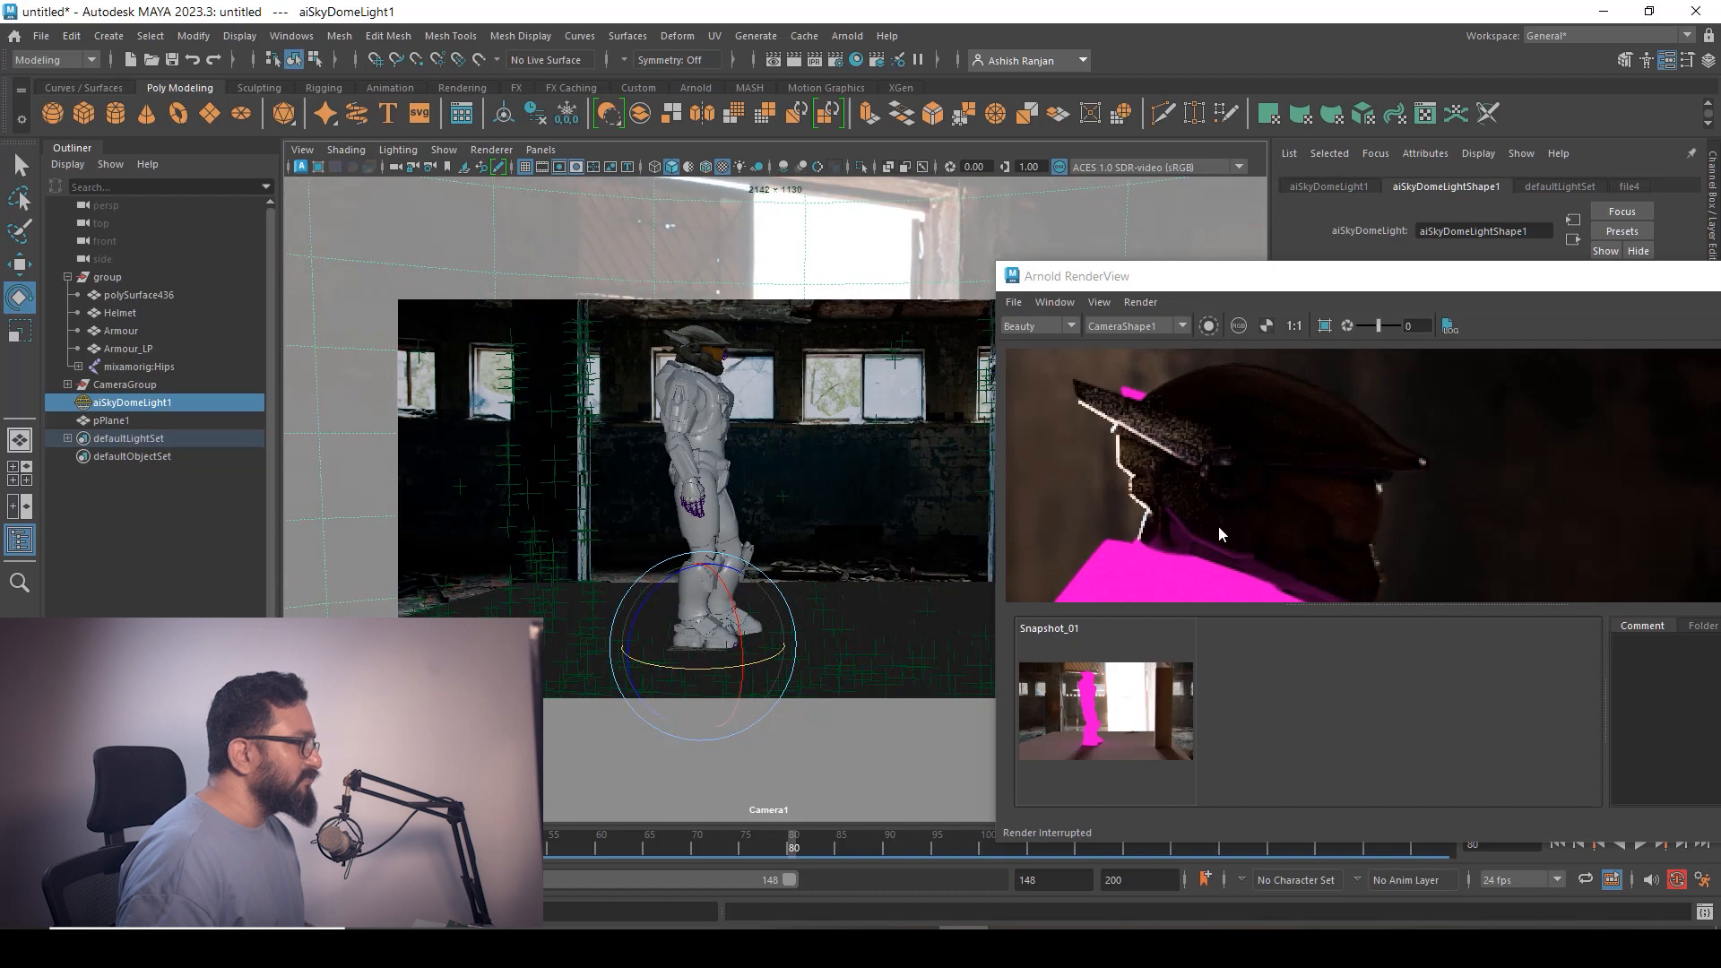
drag(1341, 283, 1227, 255)
click(1646, 298)
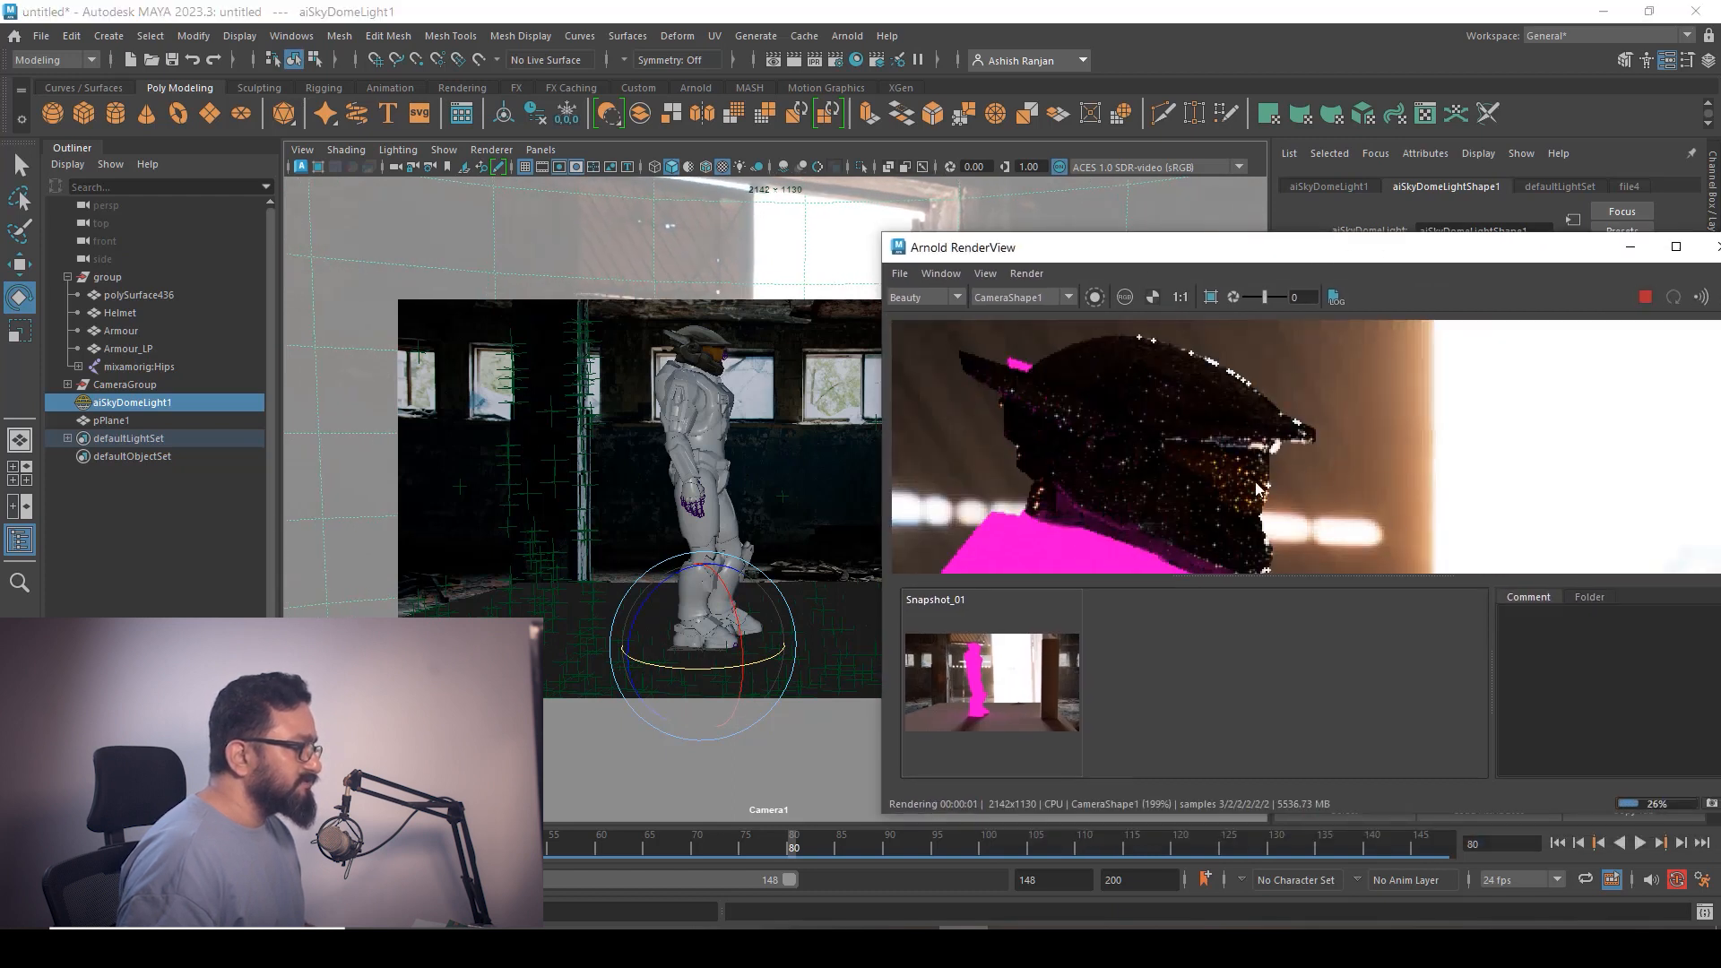
drag(1574, 249, 1411, 280)
click(1470, 283)
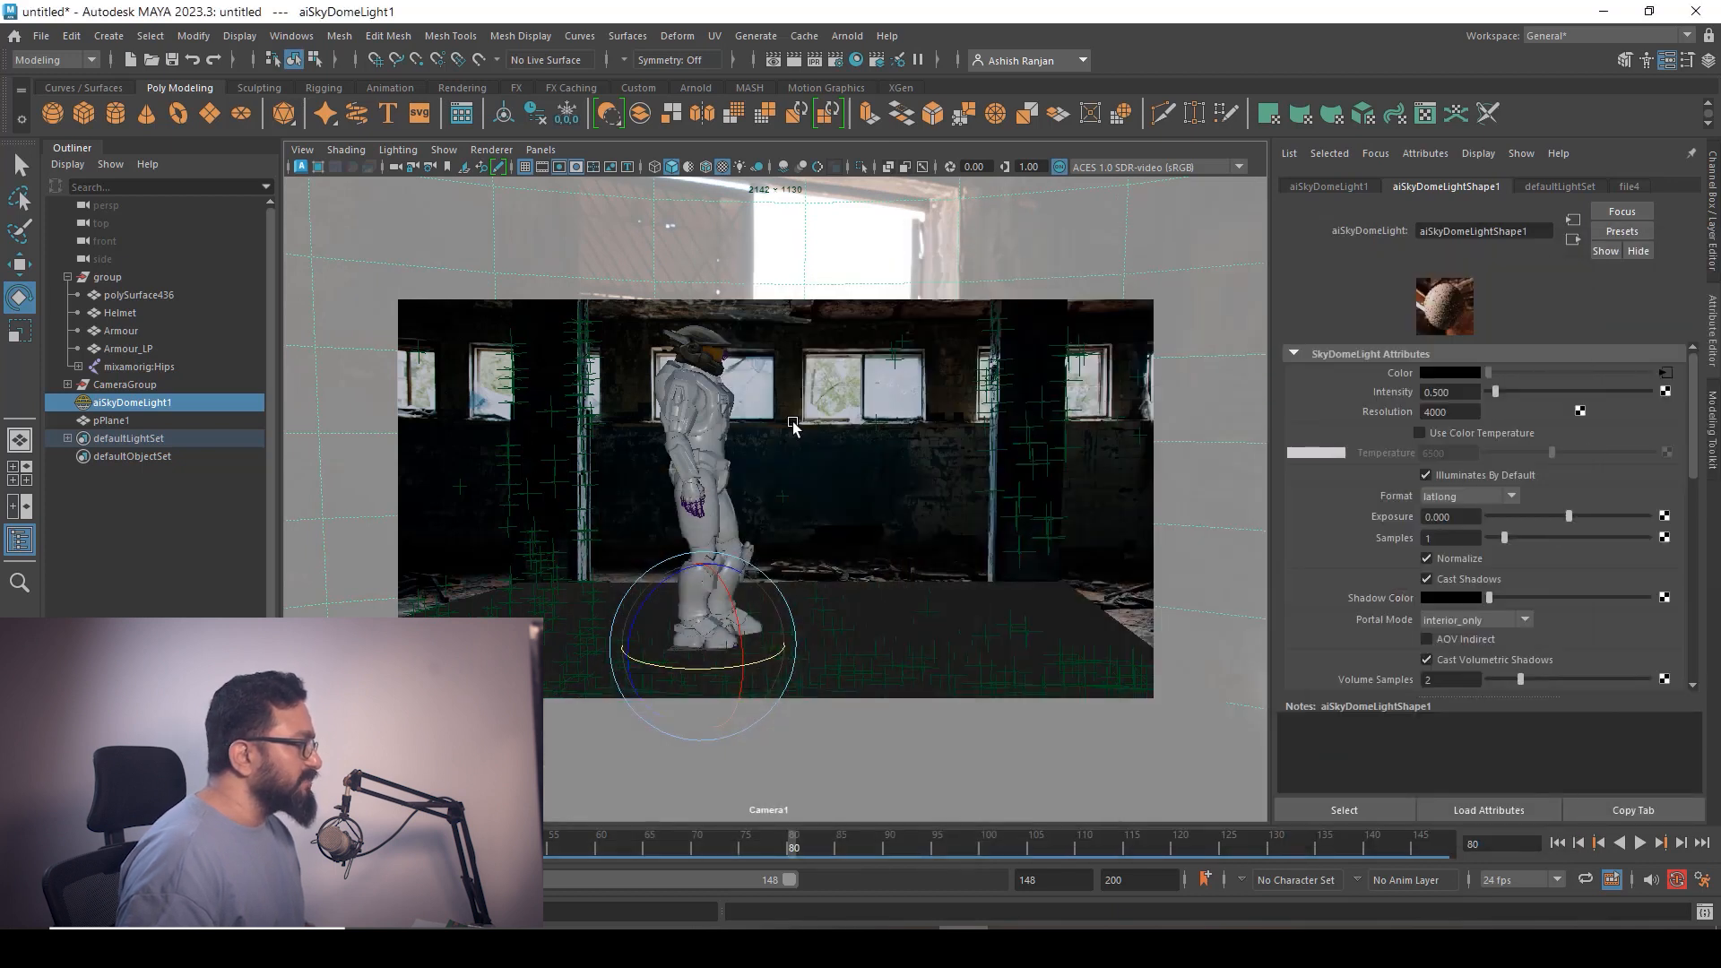
Switch to the persp view framed on the Spartan's upper body and create an Arnold area light
key(space)
key(space)
scroll(938, 491, down, 5)
mouse_move(938, 492)
alt+mouse_down()
mouse_move(960, 615)
mouse_move(932, 484)
alt+mouse_up()
click(847, 35)
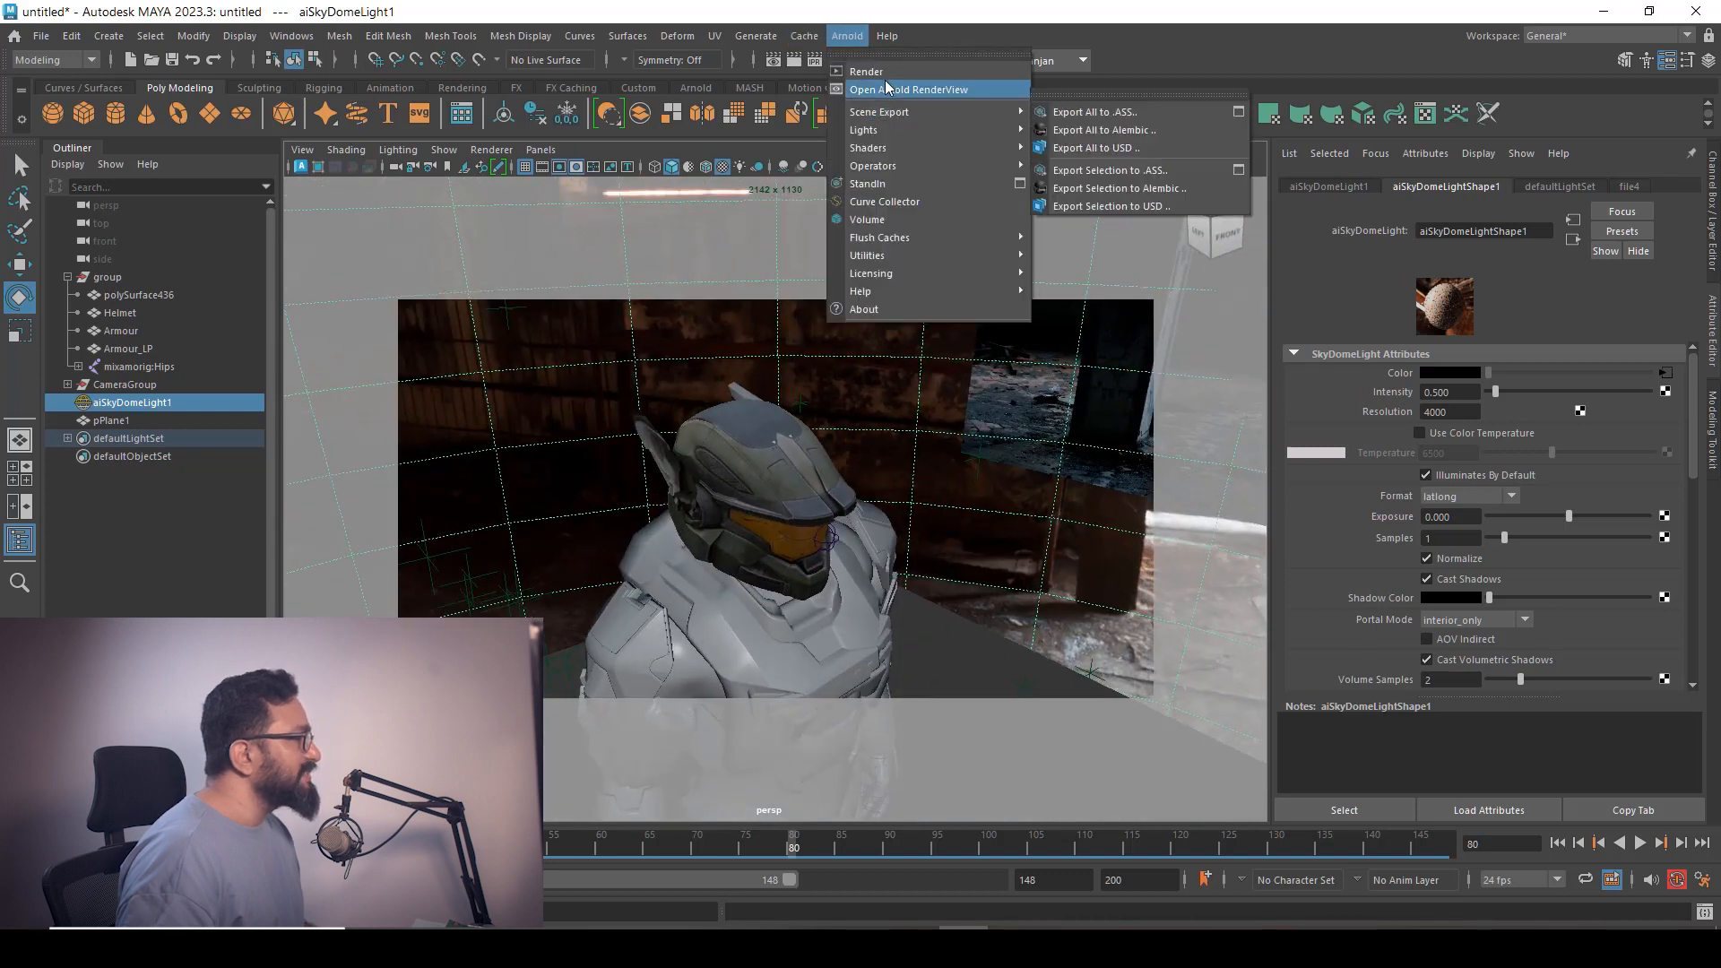
mouse_move(897, 130)
click(1075, 130)
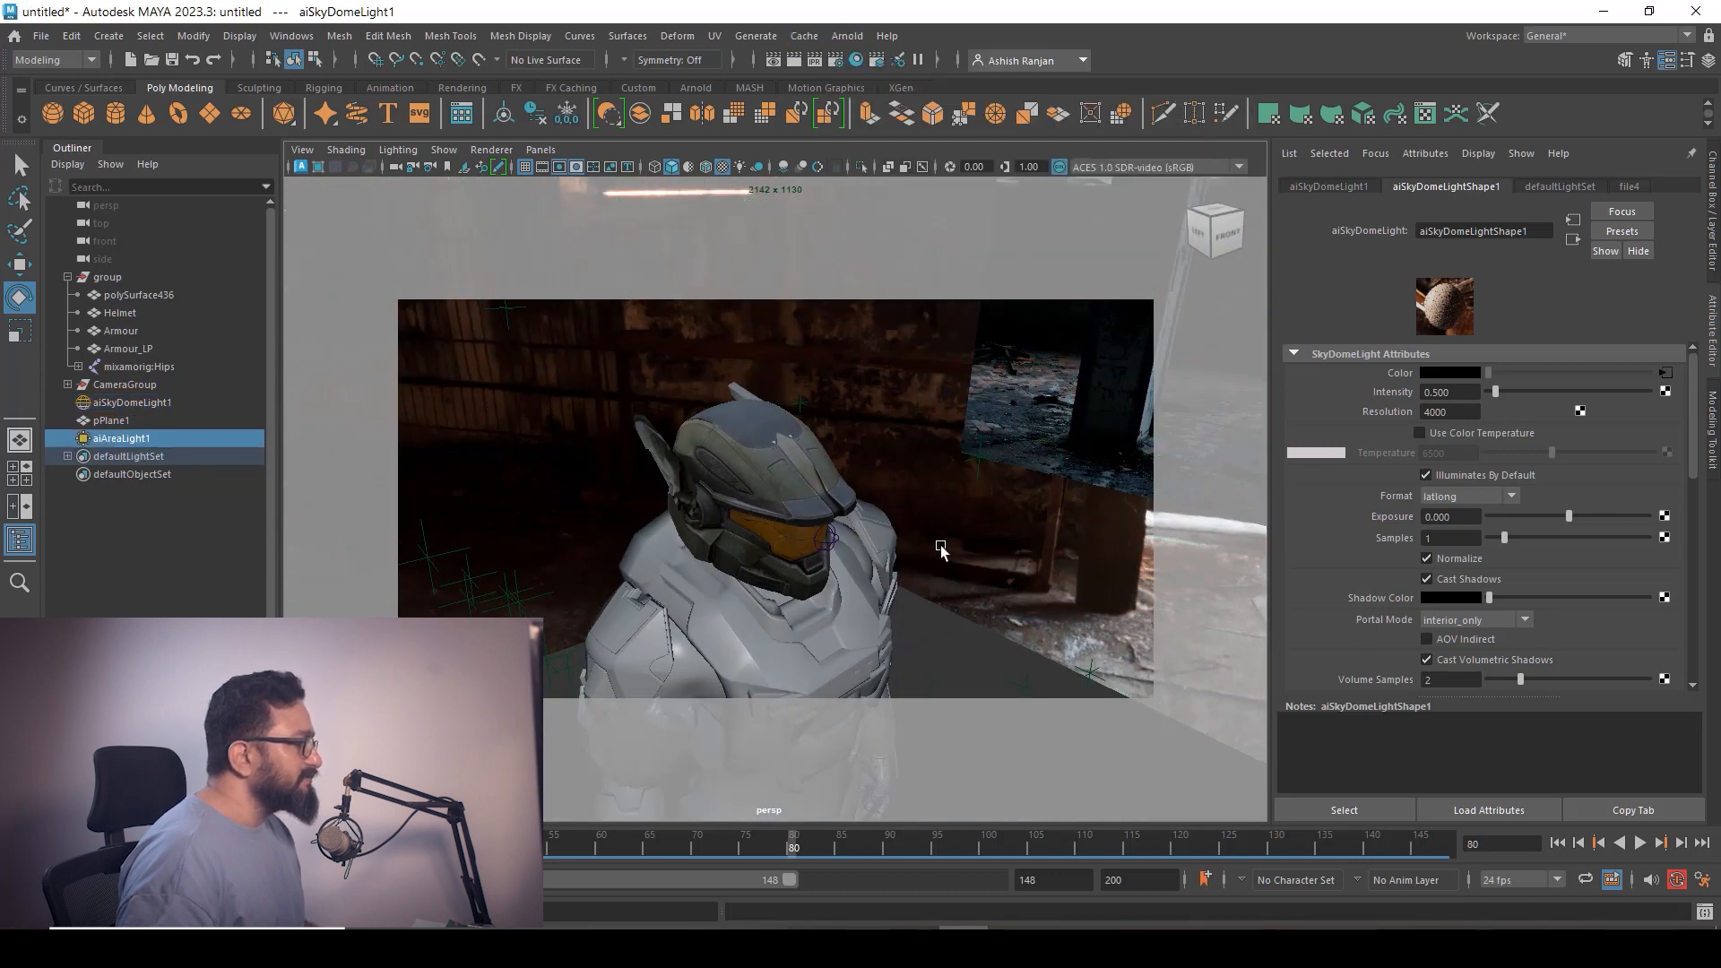
Move the area light out from the Spartan, rotate it, and bring the Arnold RenderView back up
scroll(791, 596, down, 5)
key(w)
drag(790, 596, 914, 601)
alt+drag(891, 678, 903, 603)
key(t)
key(e)
drag(827, 659, 789, 664)
key(alt+Tab)
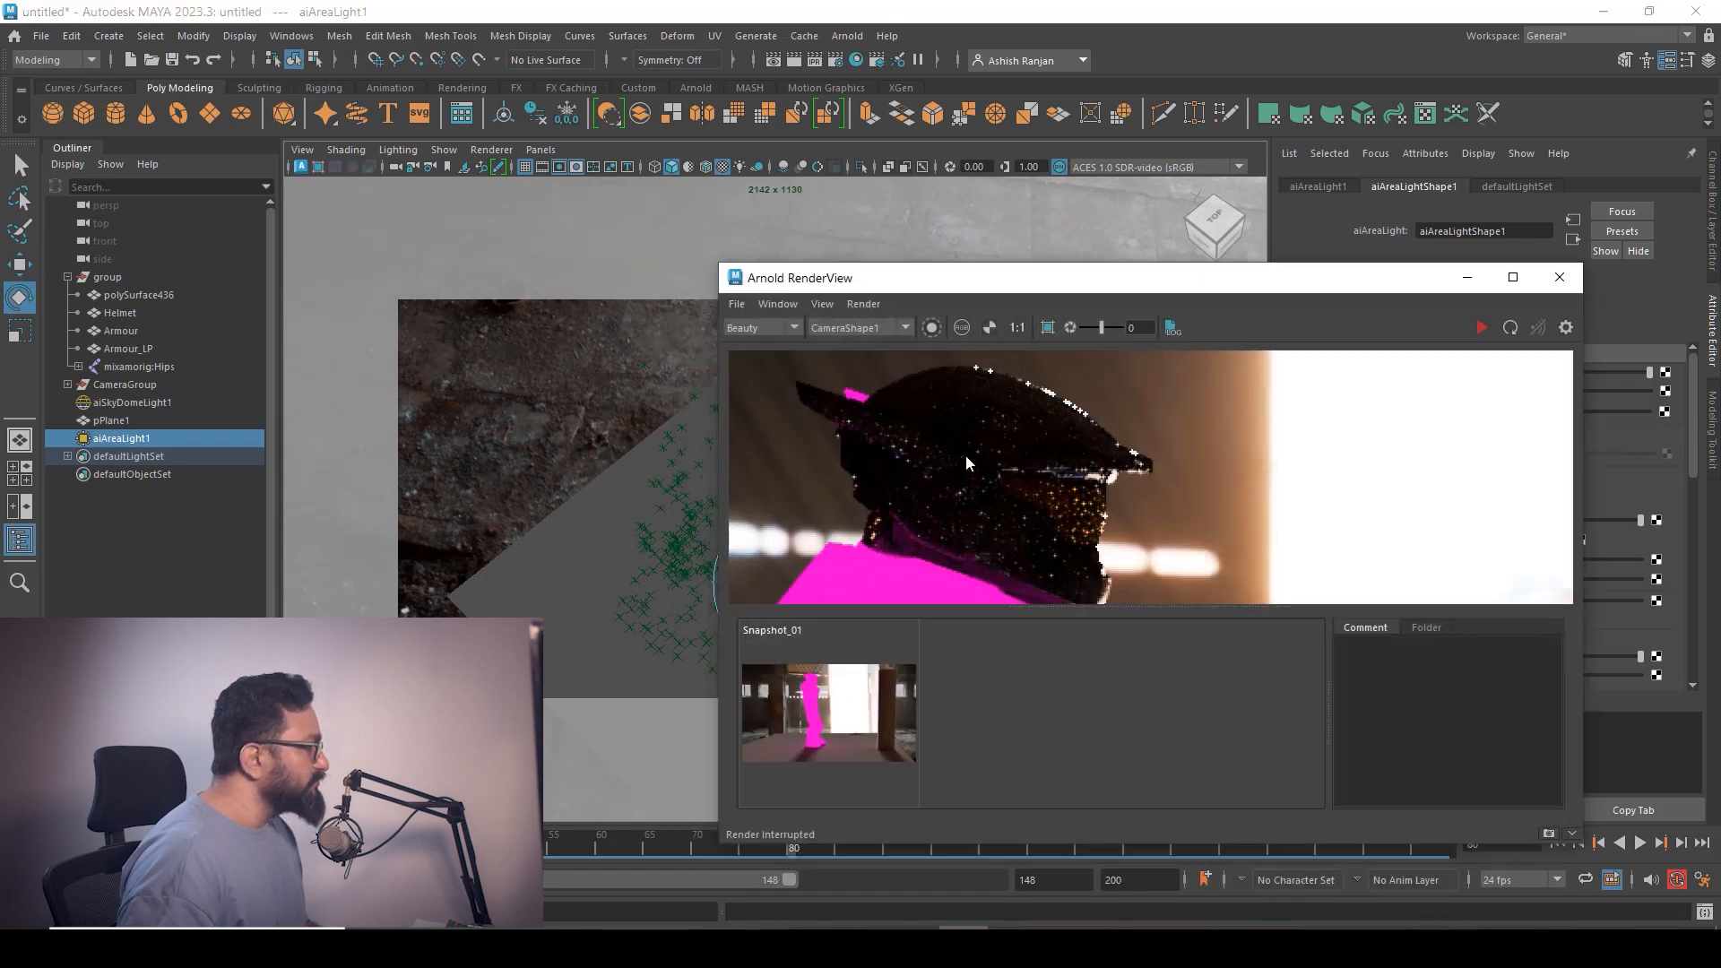
Move the render window clear of the light attributes and set the area light's exposure to 15
drag(1327, 280, 927, 383)
double_click(1448, 413)
text(15)
key(Return)
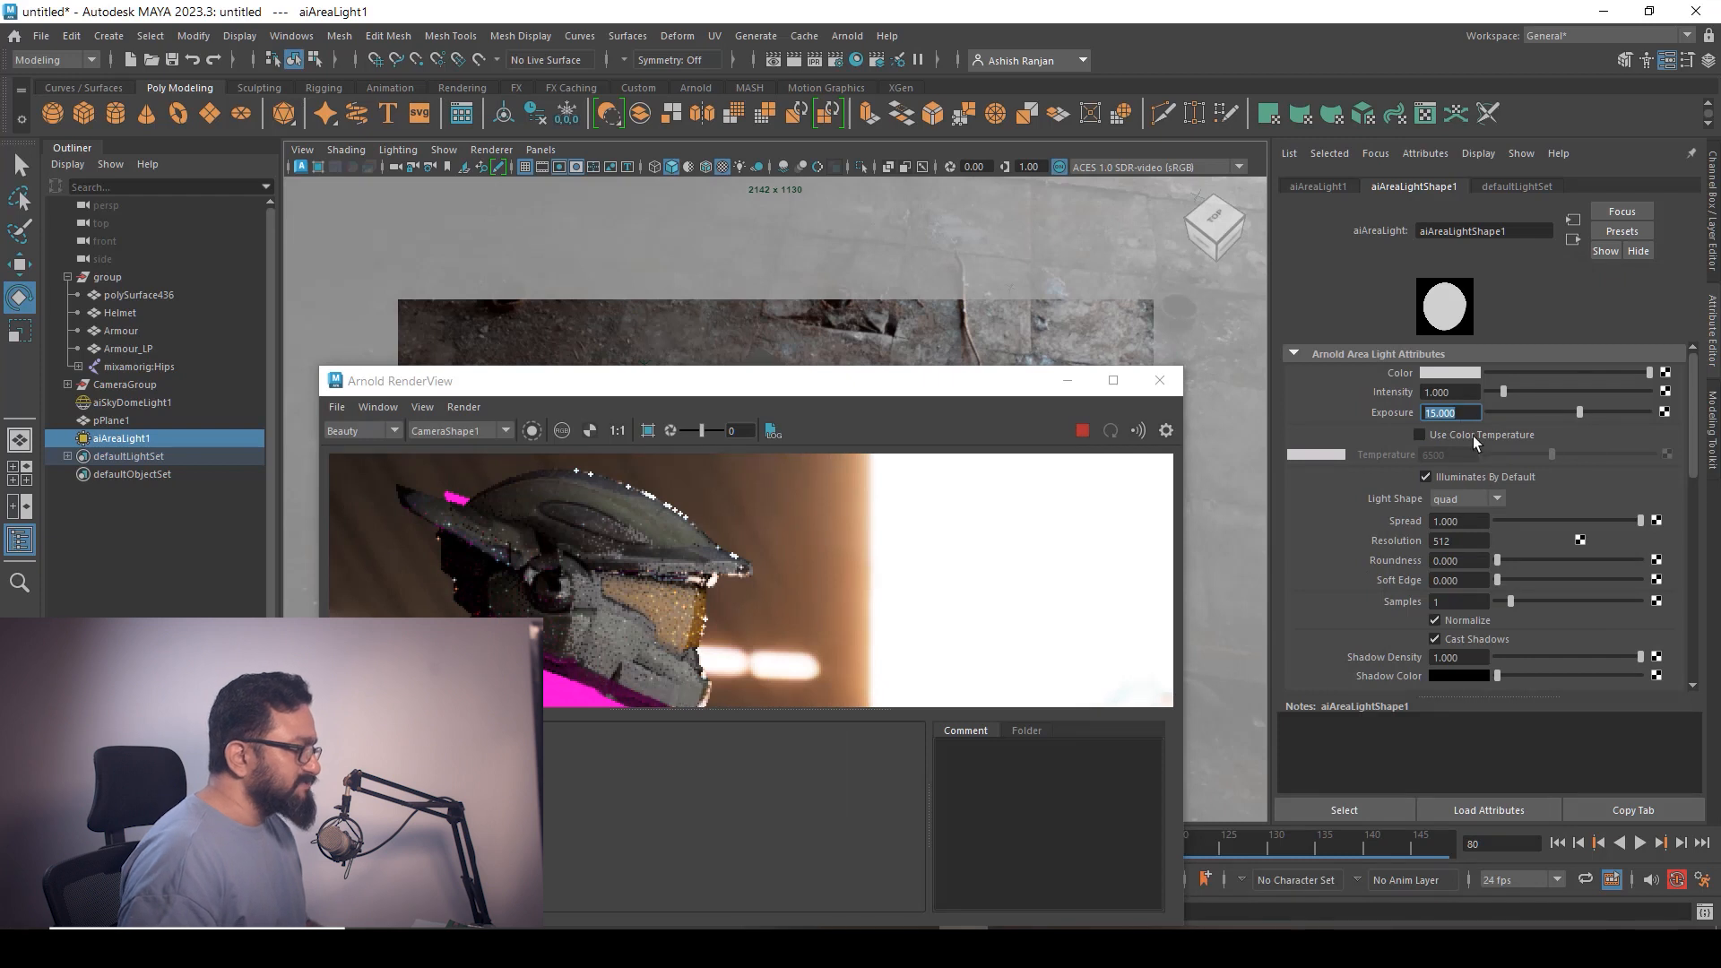
Try an area light exposure of 12 in the live render, and put it back to 15
text(12)
key(Return)
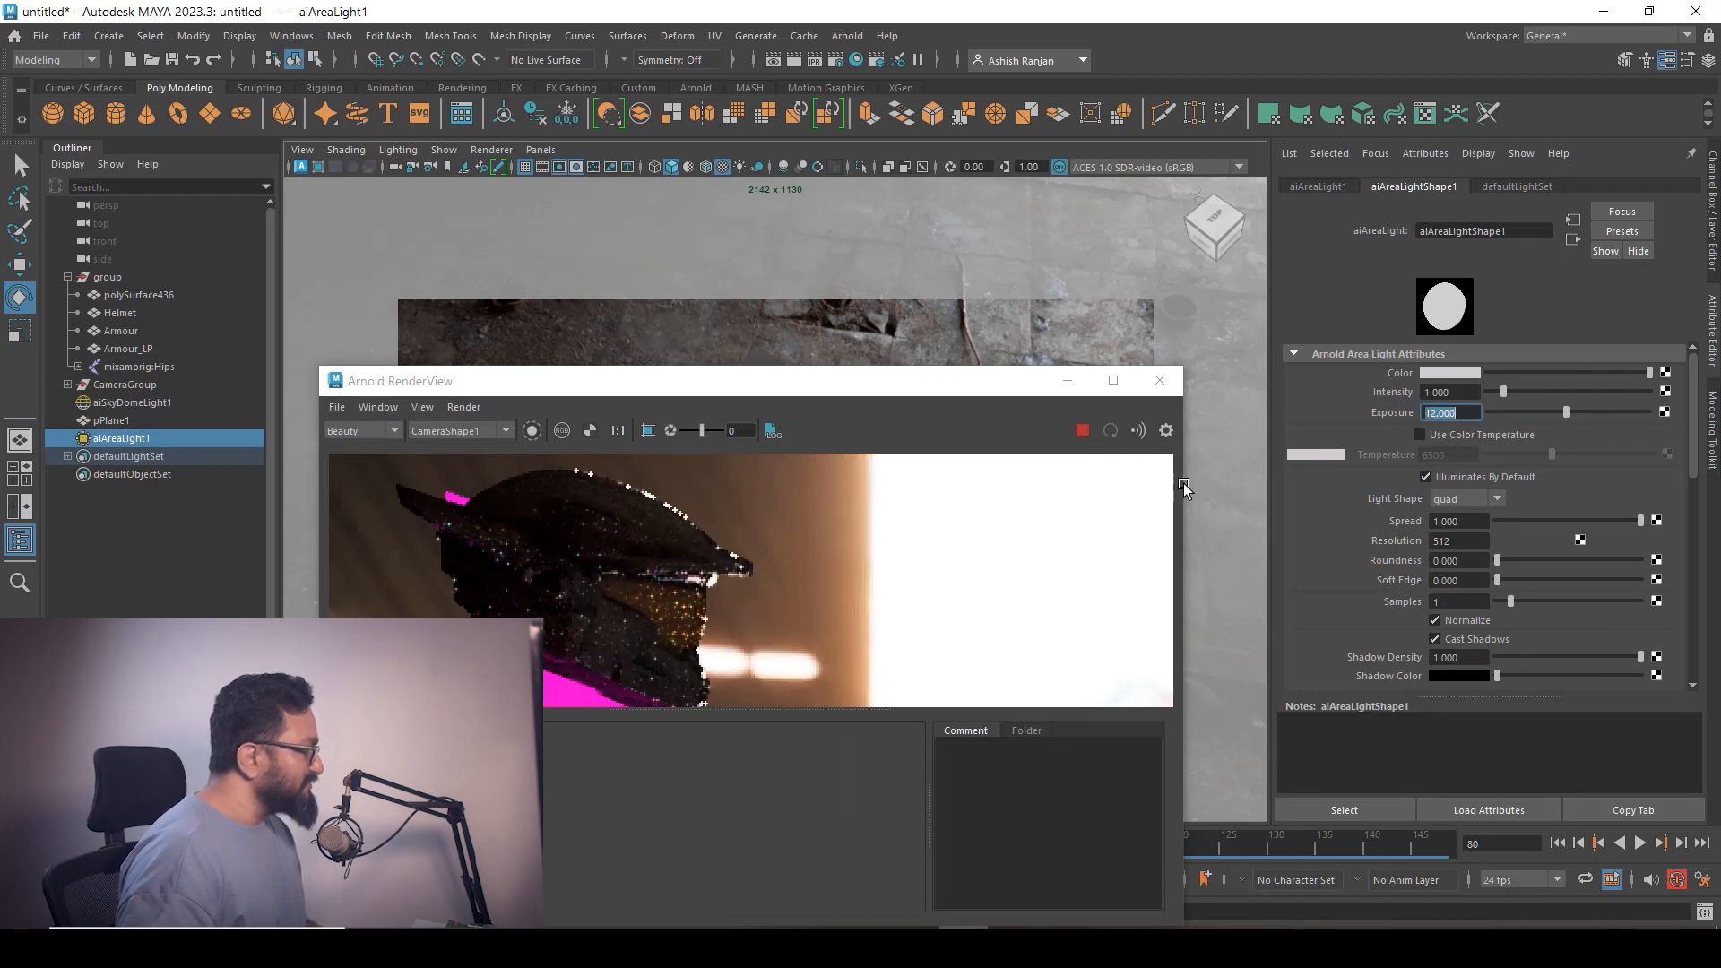
key(Return)
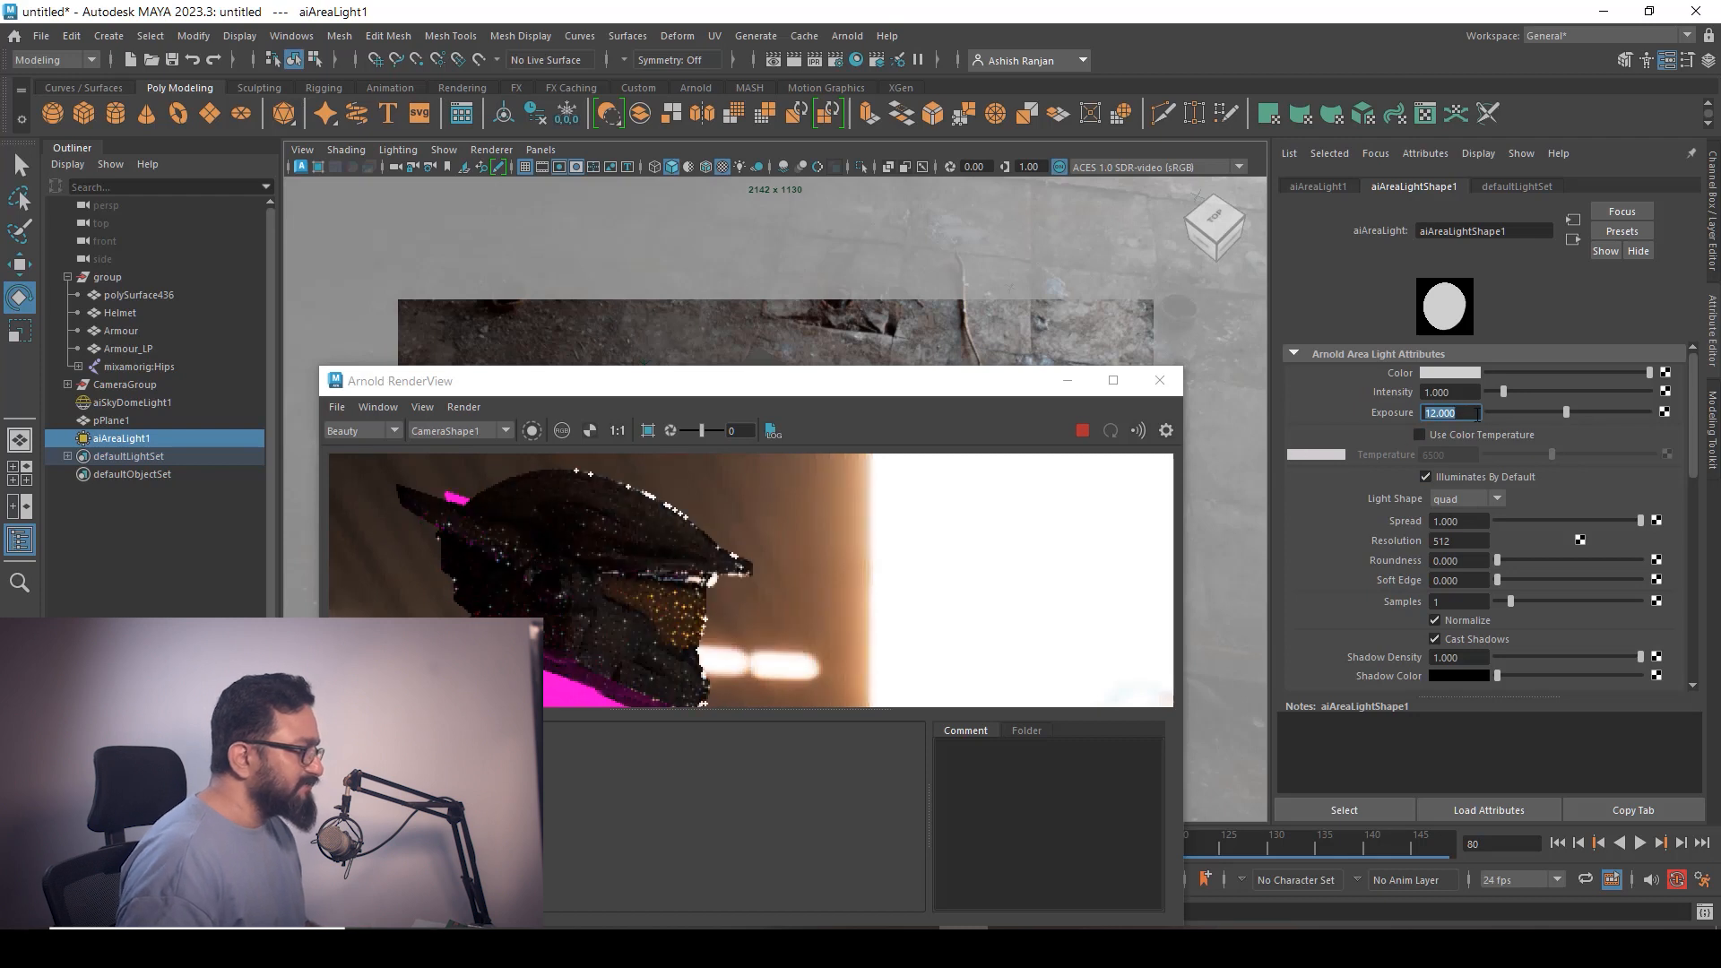
text(15)
key(Return)
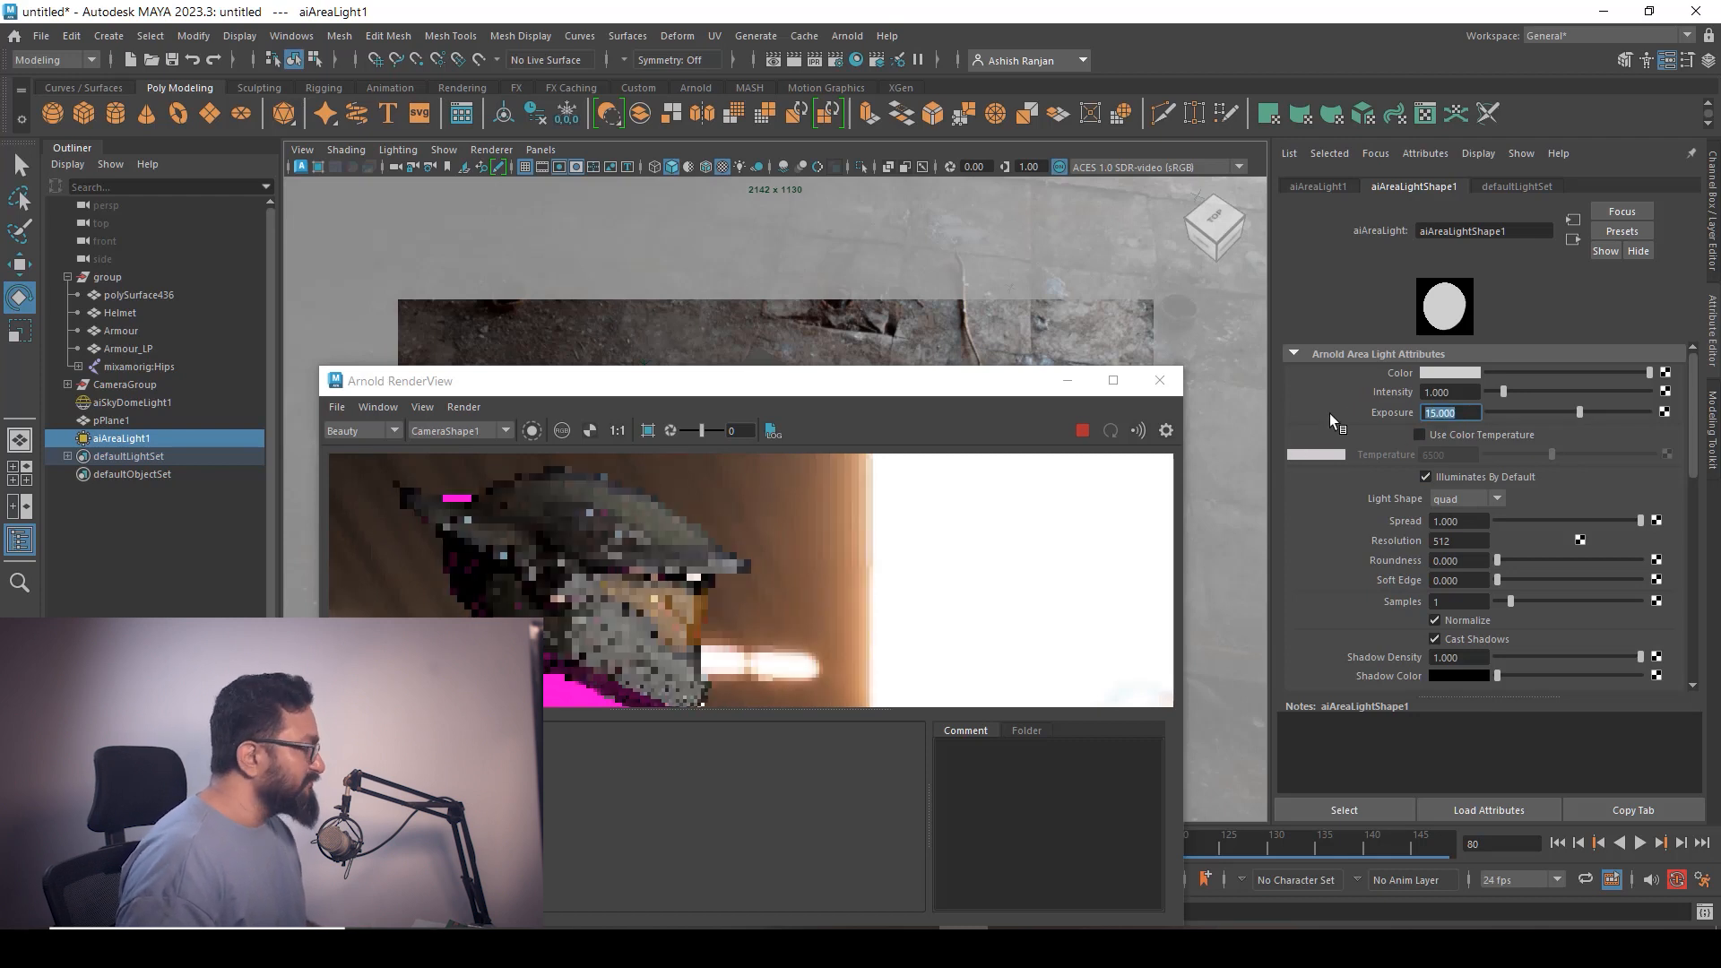
Inspect the helmet and visor up close in the render lit by the area light, and put the render away
drag(843, 396, 952, 290)
scroll(774, 557, up, 3)
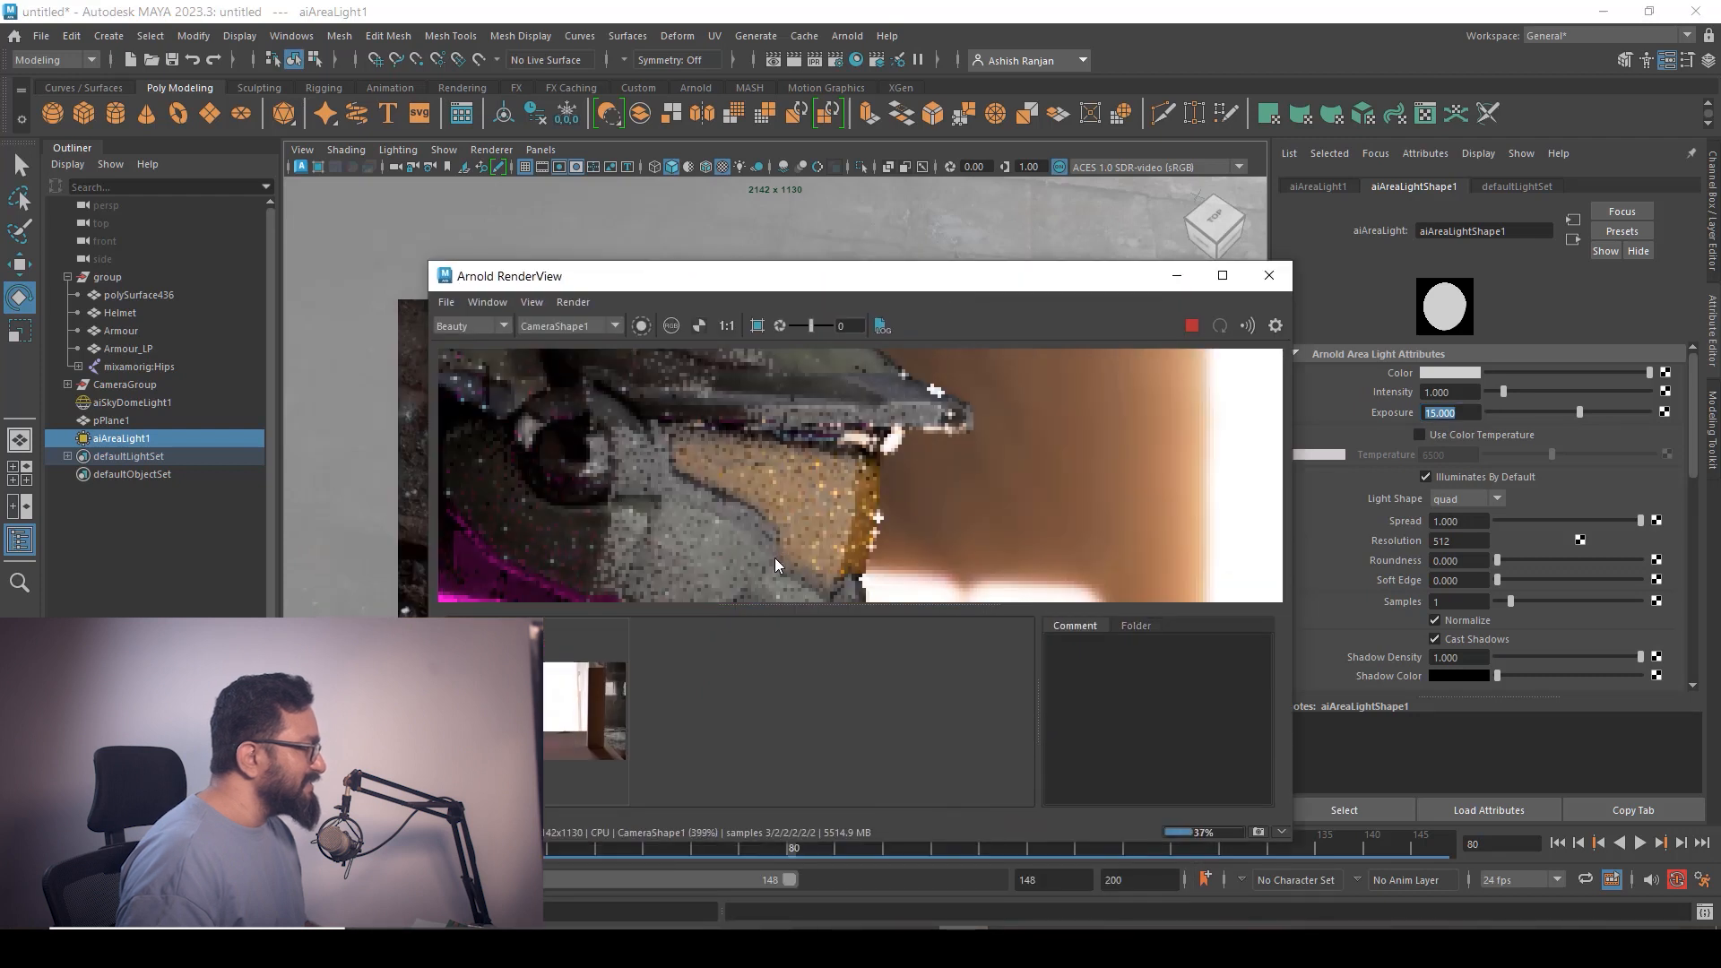
middle_drag(859, 548, 867, 607)
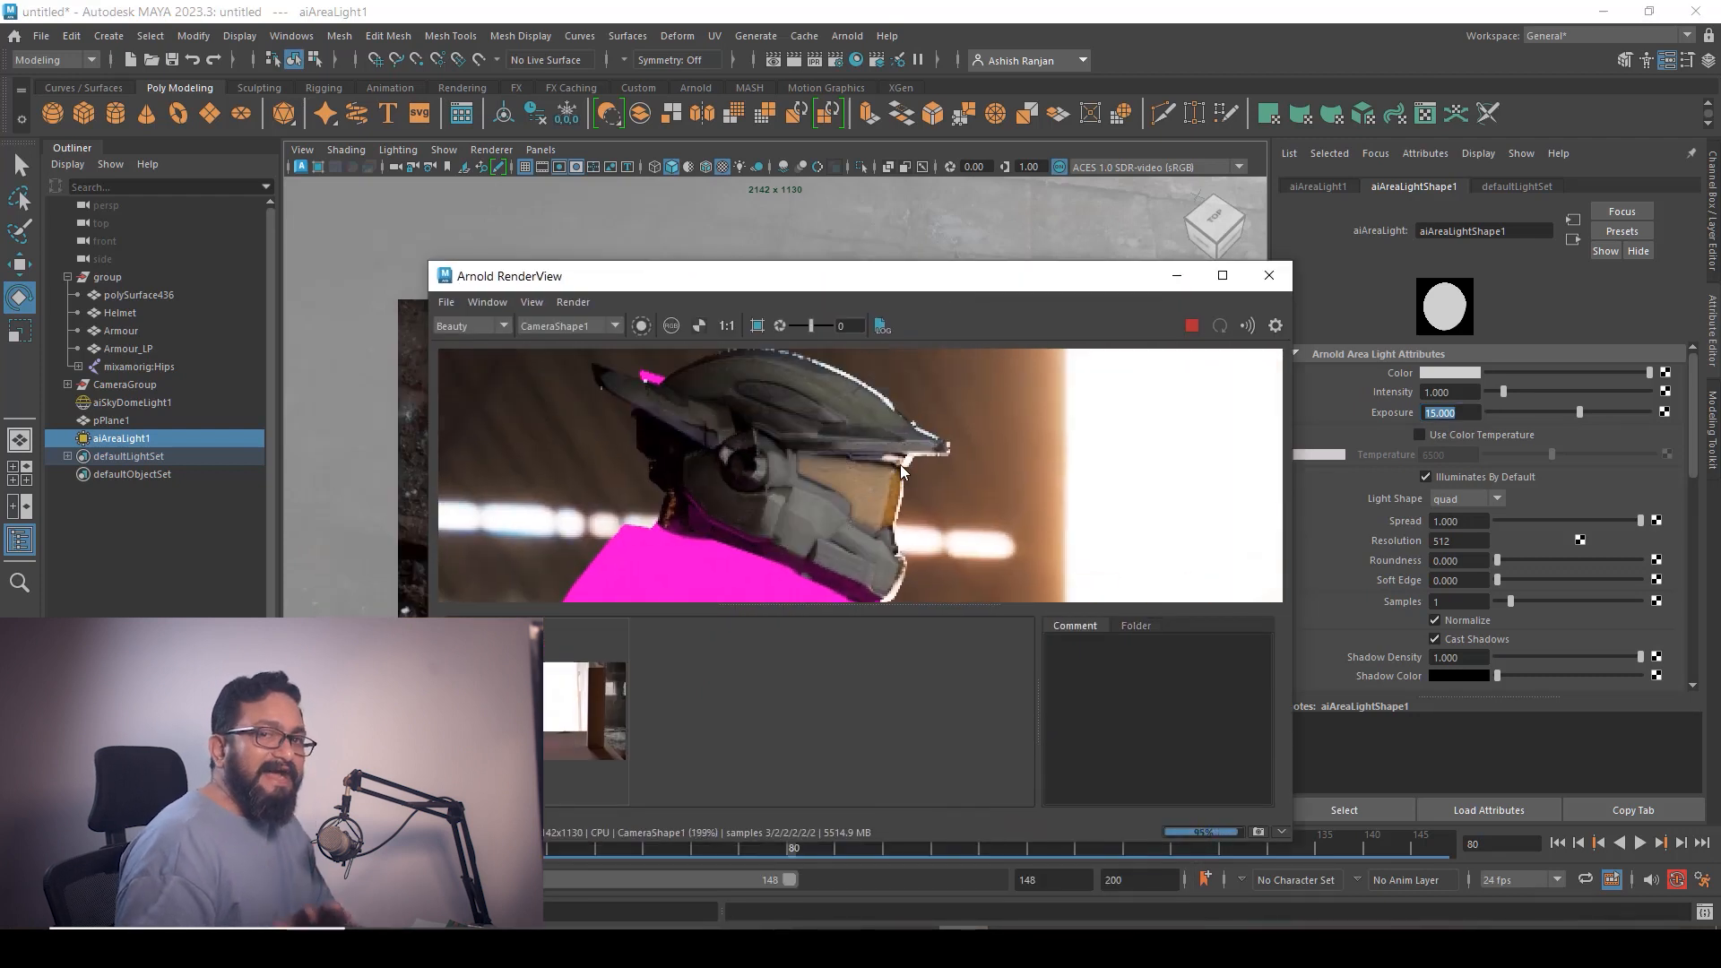
click(1177, 275)
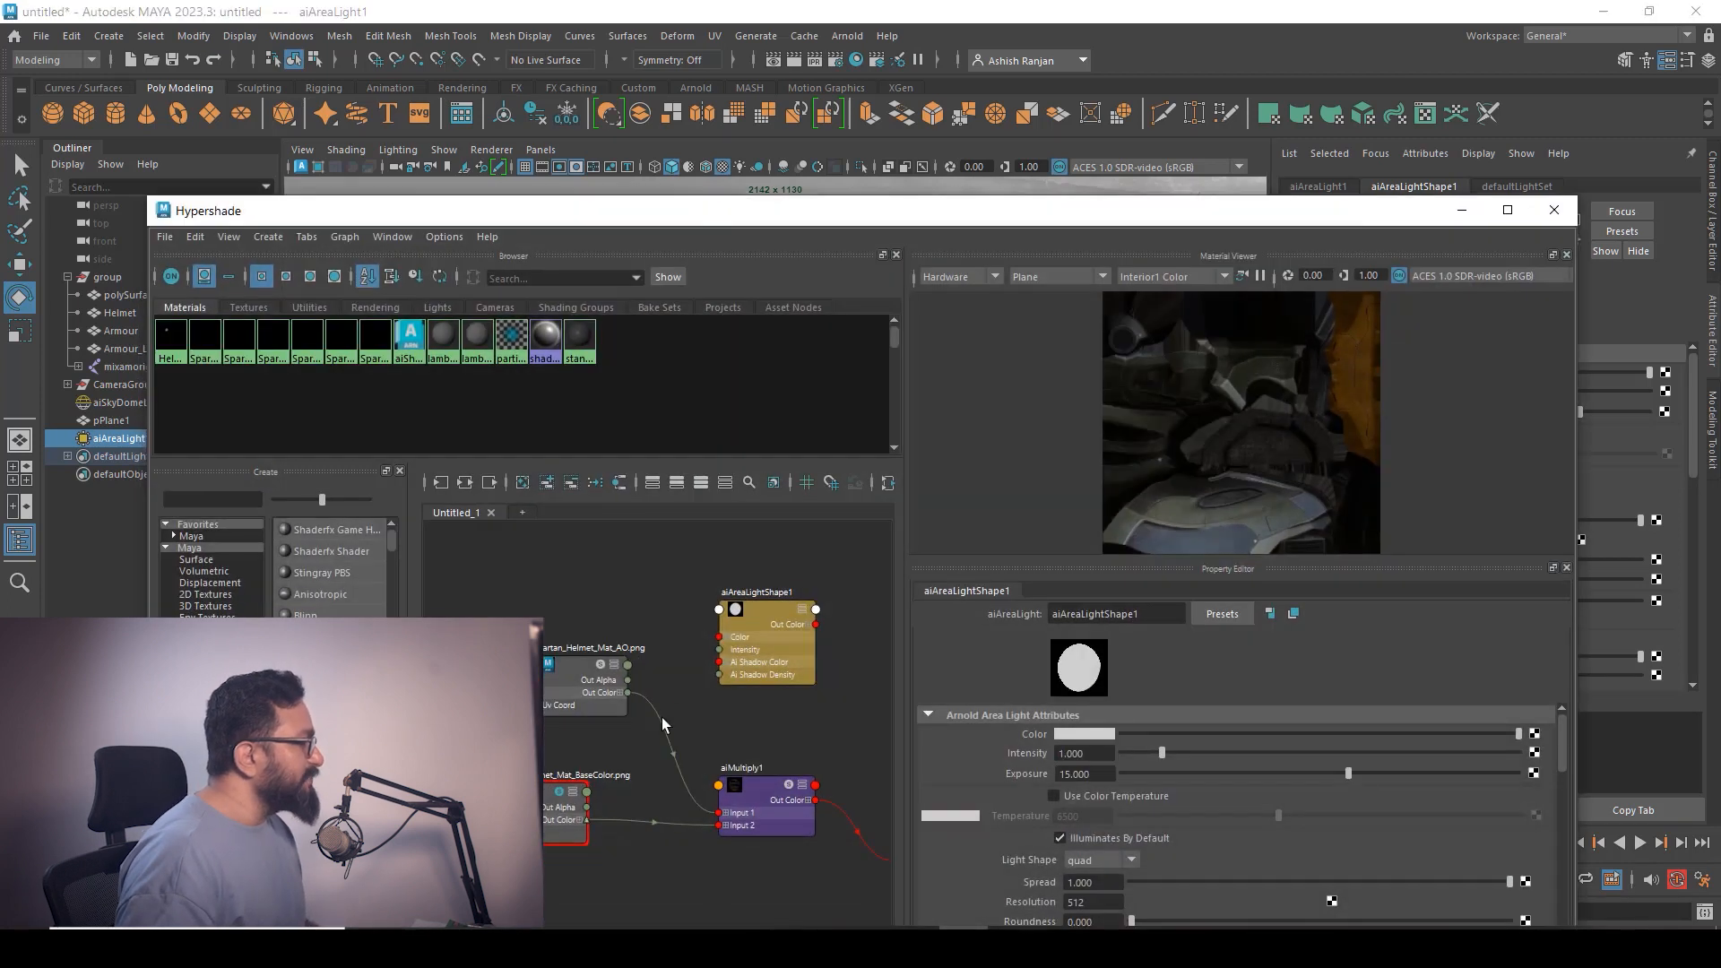
Graph the Helmet1 material's input and output connections in the Hypershade
scroll(662, 720, down, 3)
scroll(717, 711, up, 3)
scroll(787, 691, up, 3)
click(805, 674)
click(170, 341)
click(464, 482)
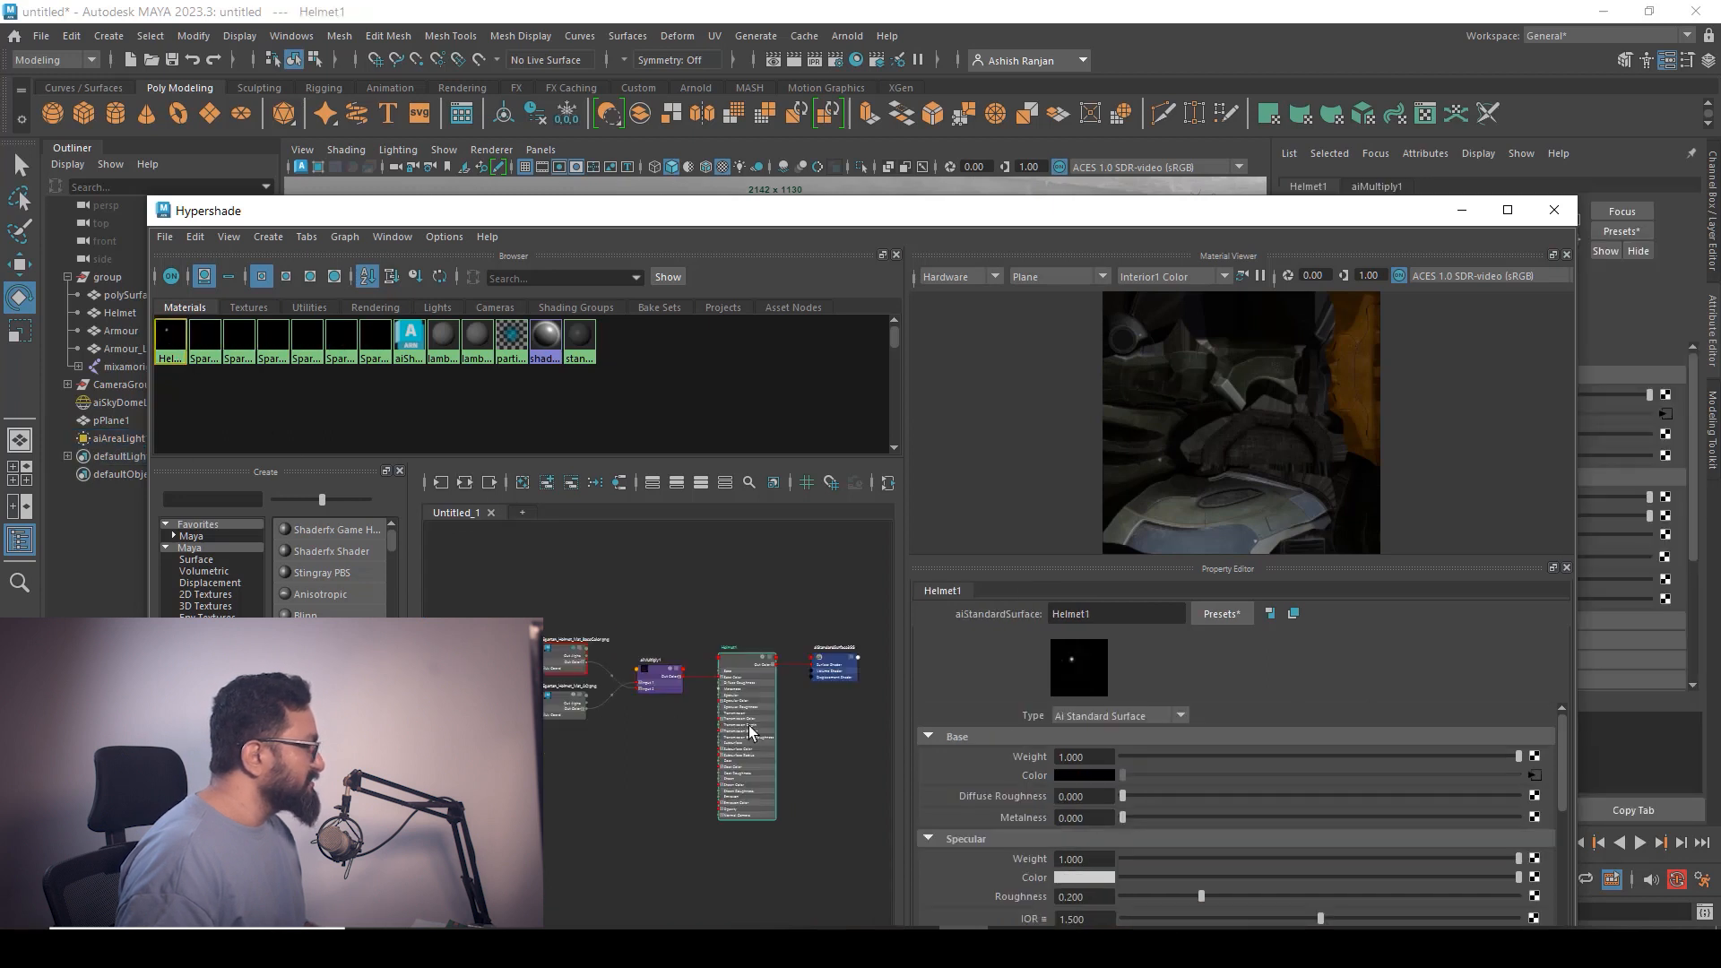
alt+middle_drag(646, 763, 657, 726)
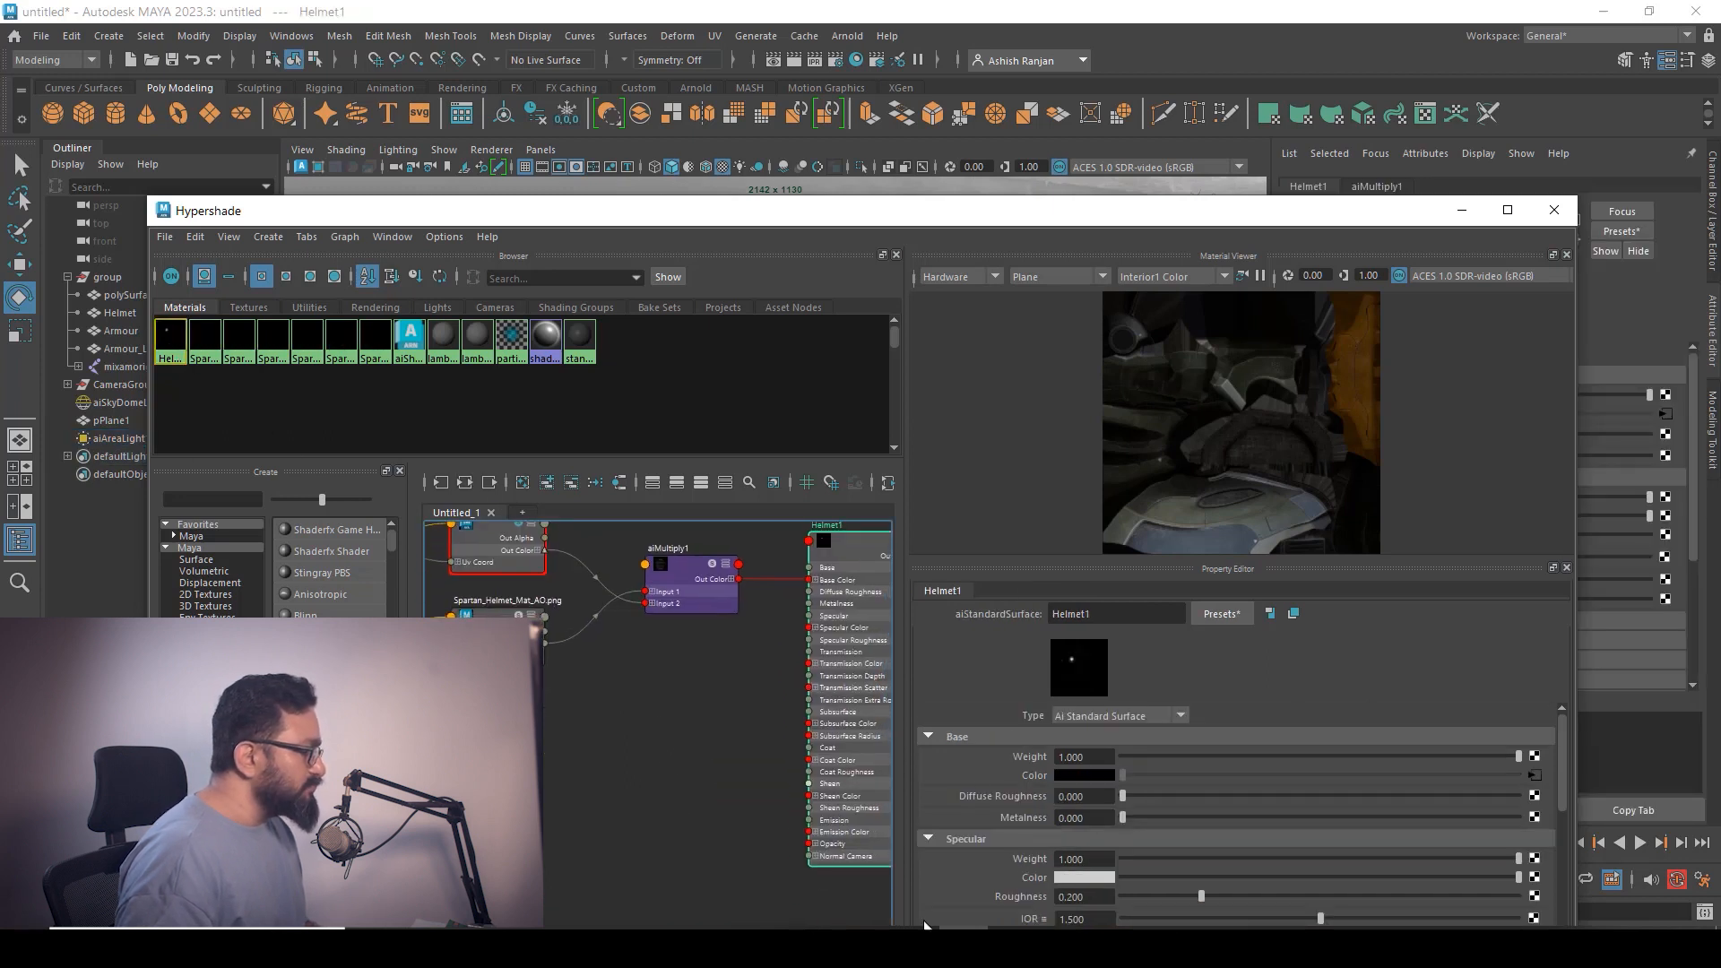
Bring Spartan_Helmet_Mat_Metallic.png from the sourceimages folder into the Helmet1 graph and place it below the AO texture
click(619, 941)
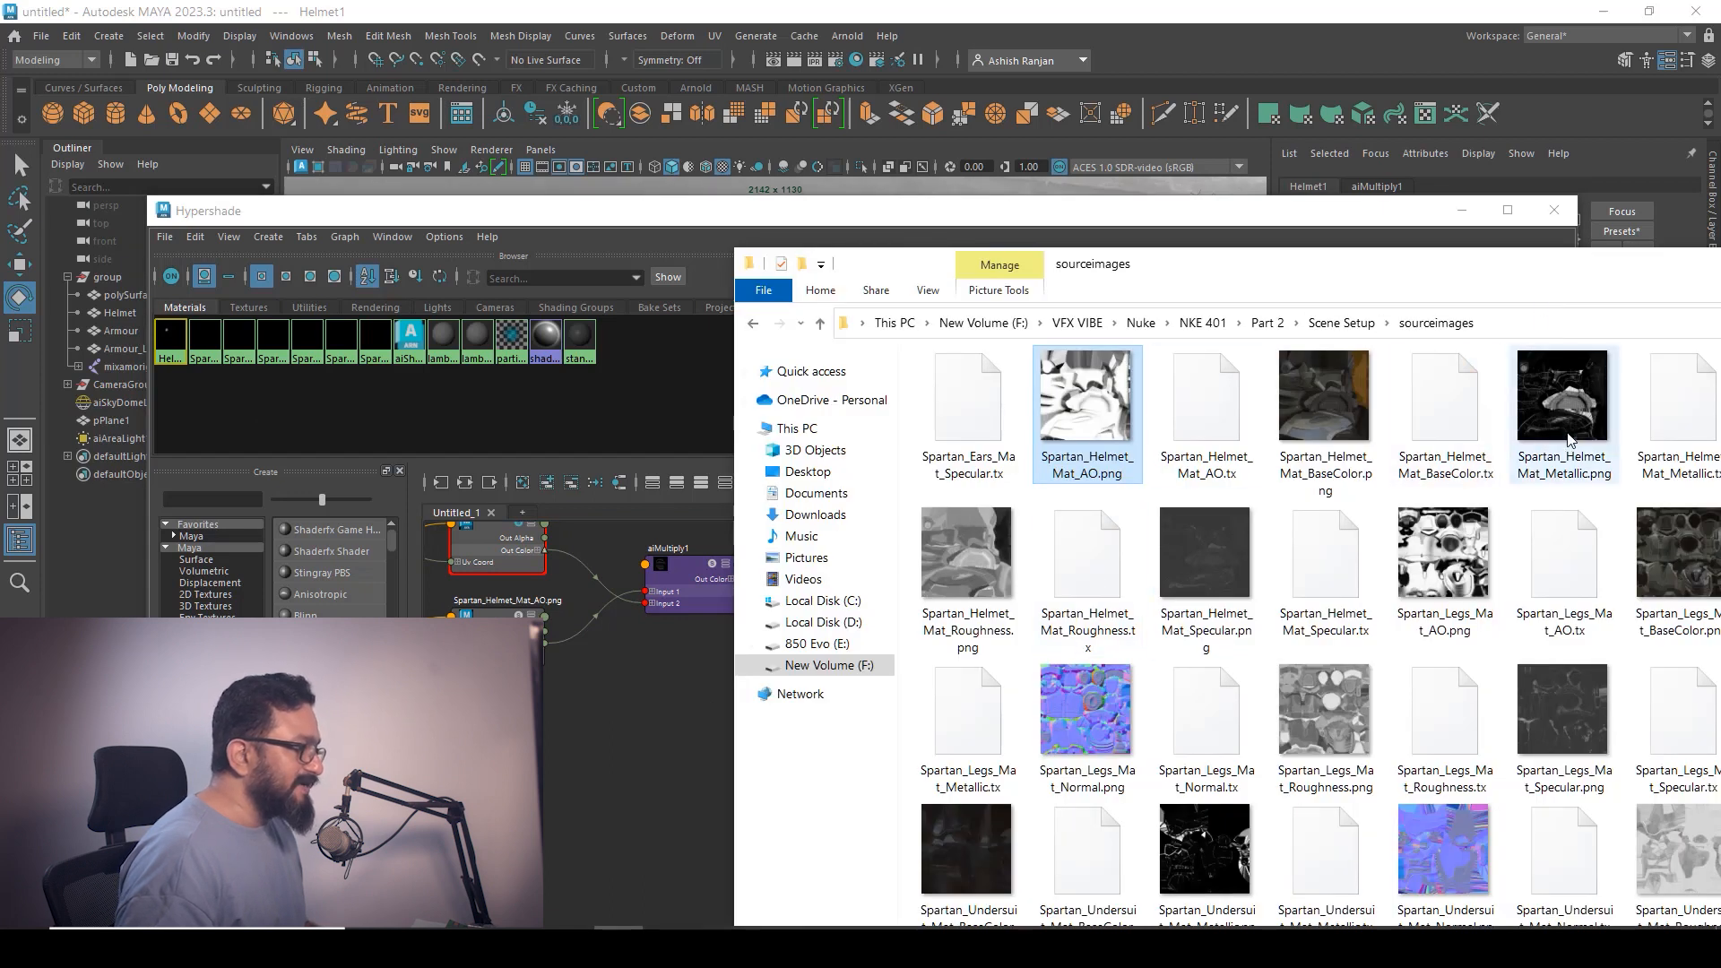
drag(1568, 414, 648, 762)
drag(574, 674, 860, 849)
drag(769, 770, 568, 715)
alt+middle_drag(737, 703, 713, 753)
click(593, 740)
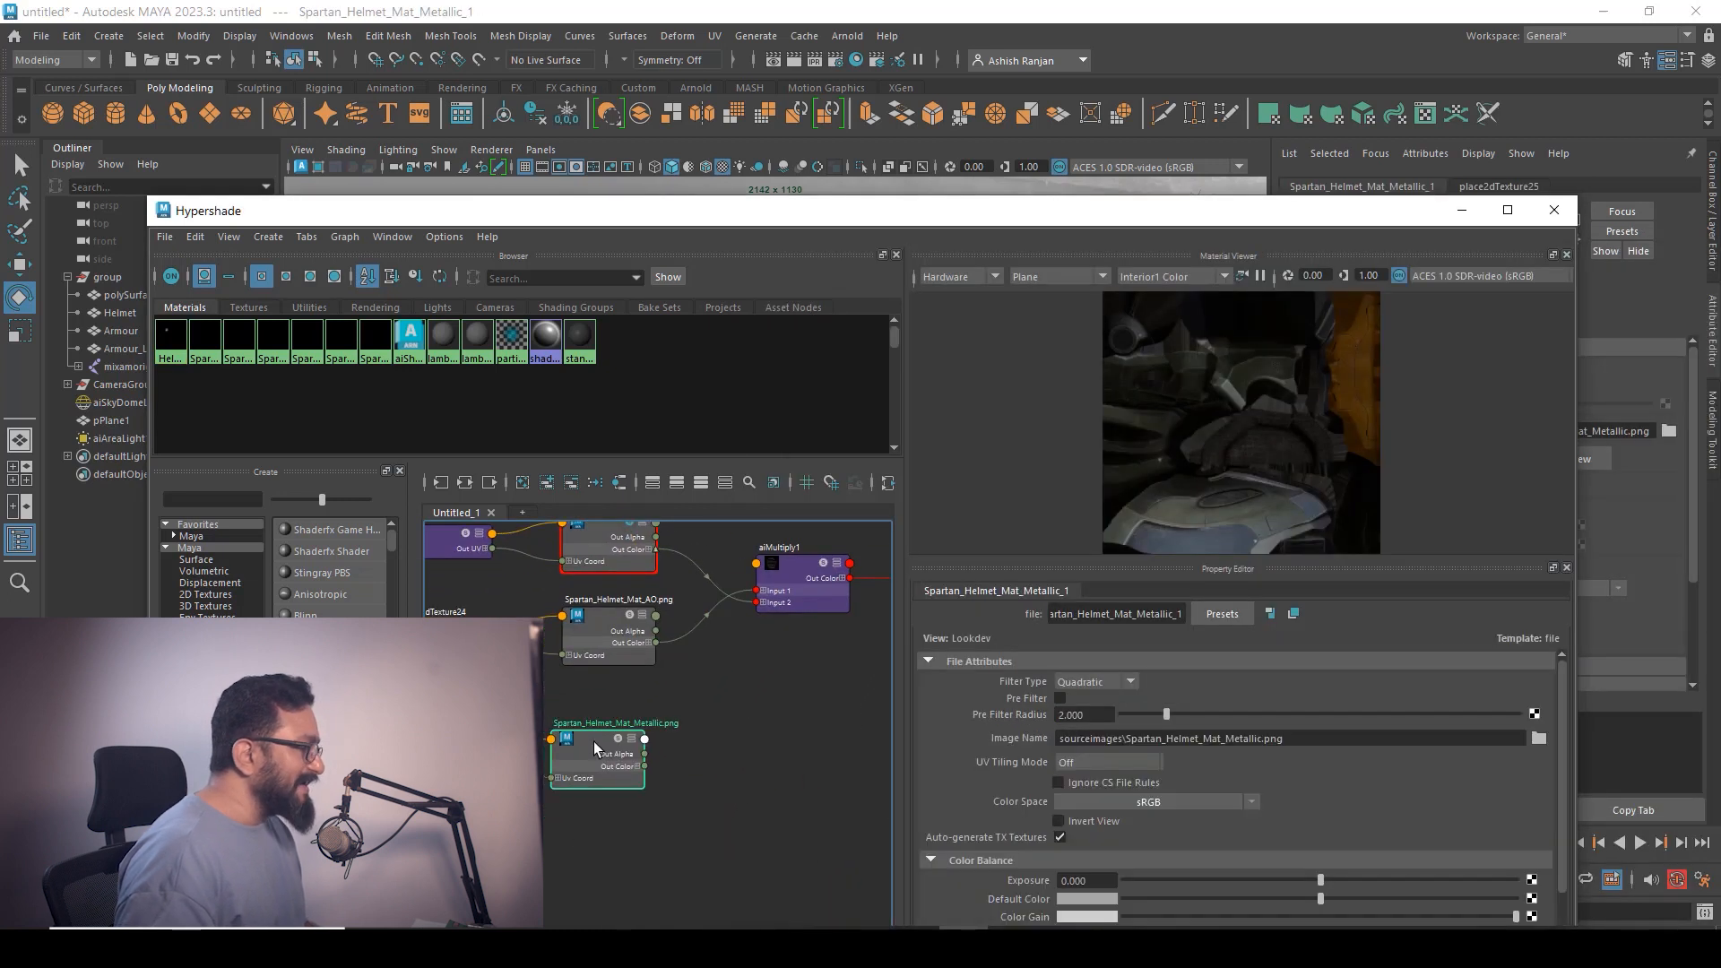
Solo the metallic texture in the material viewer and expand its colour output into separate R, G and B channels
click(616, 739)
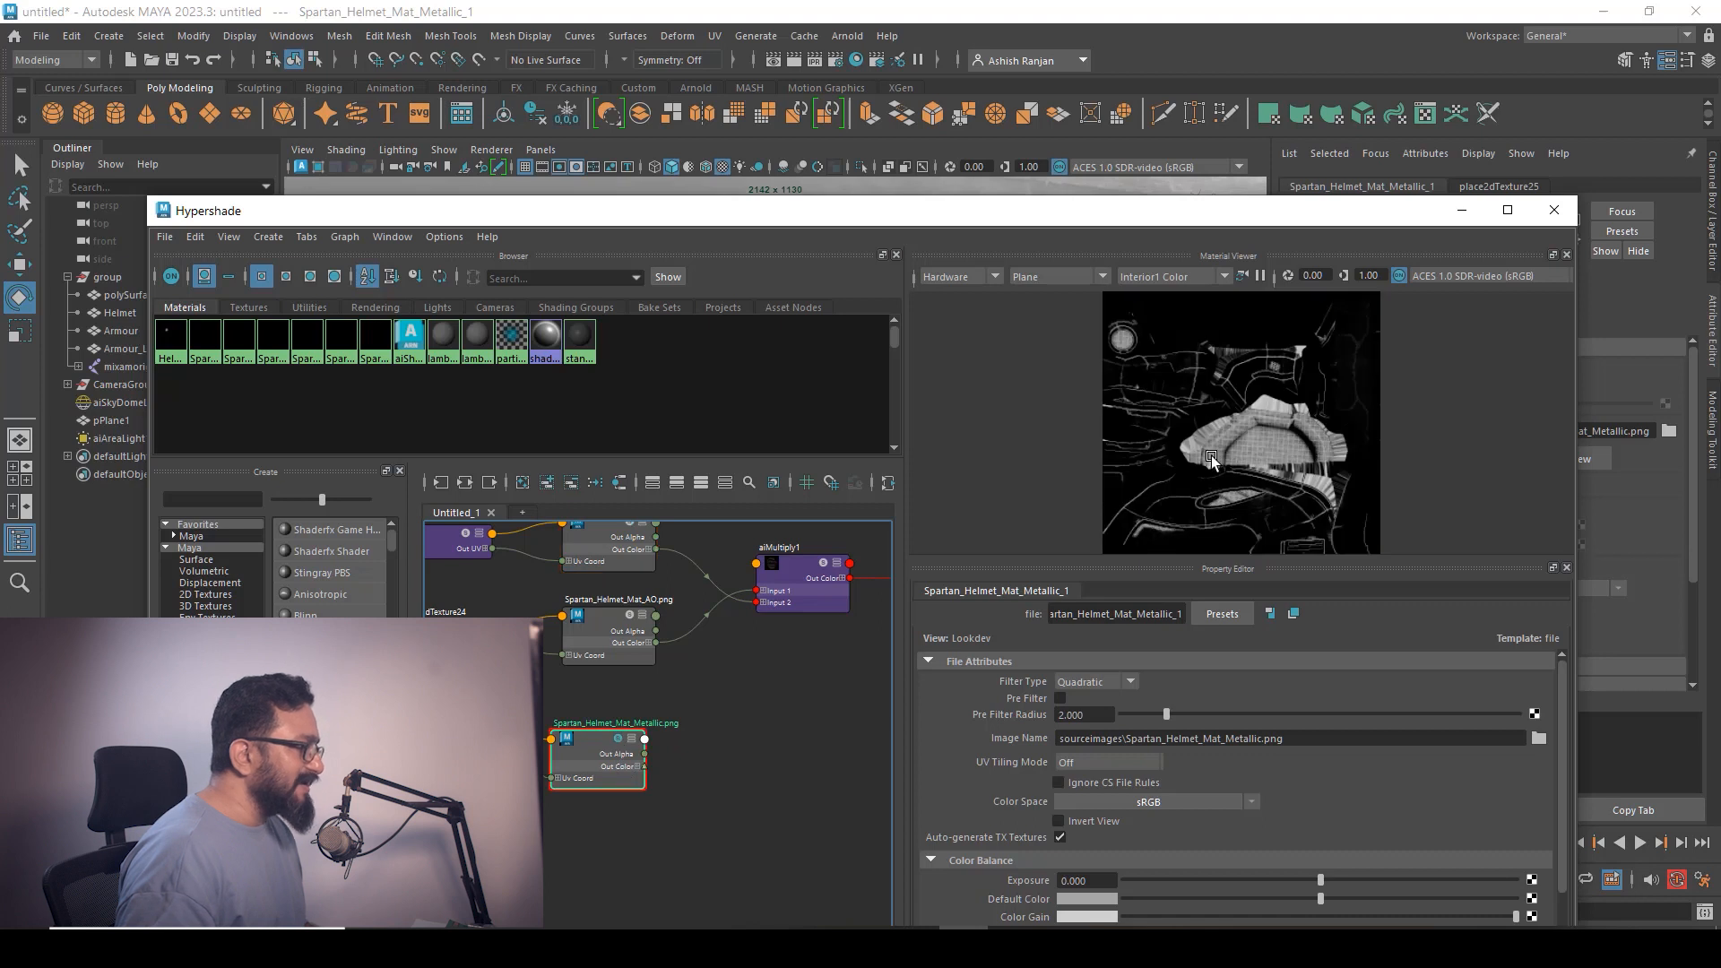
scroll(547, 822, up, 10)
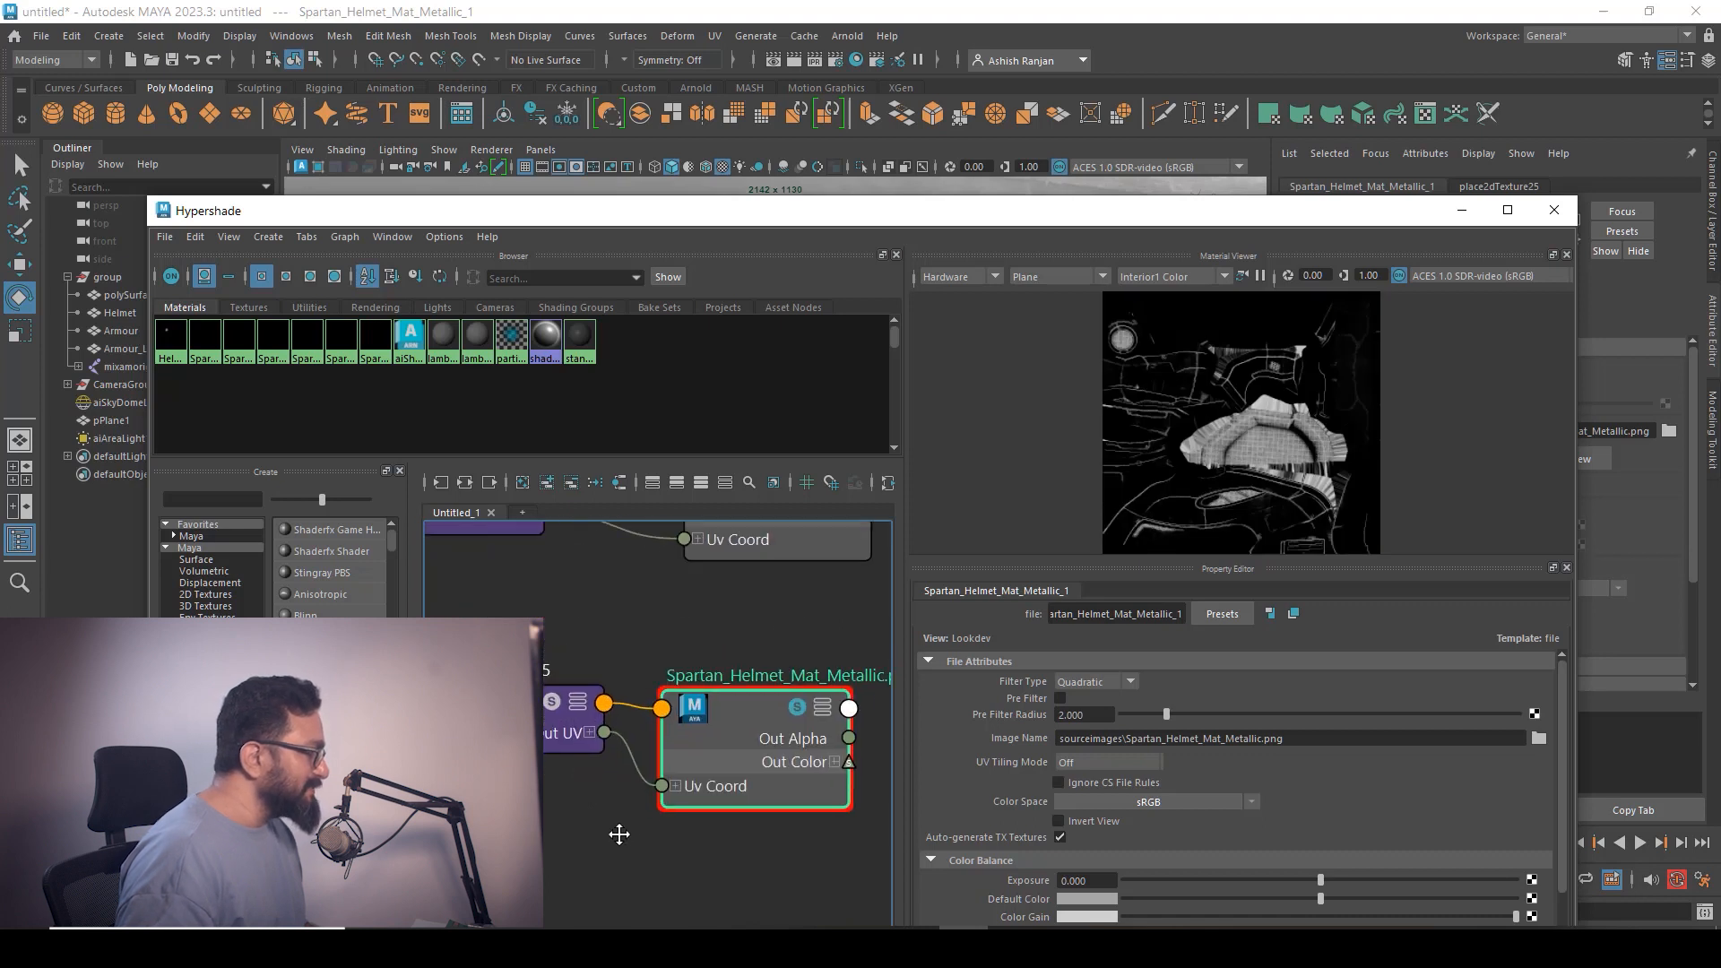
scroll(579, 790, down, 6)
scroll(591, 793, up, 8)
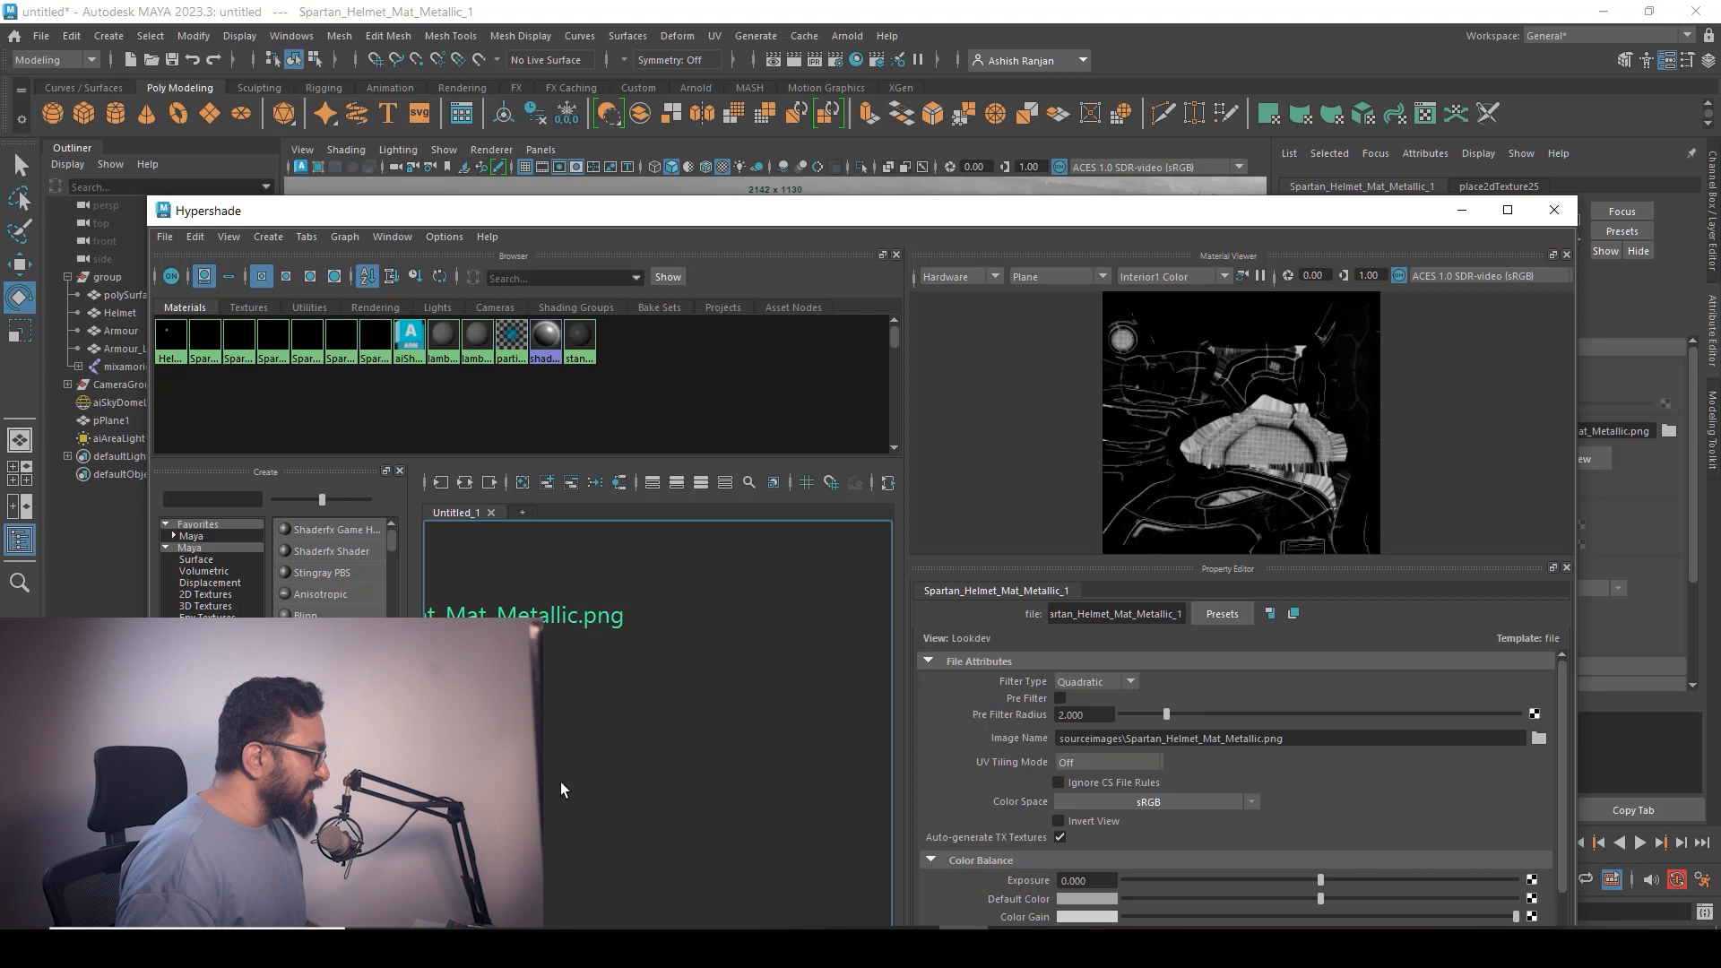
scroll(582, 757, down, 5)
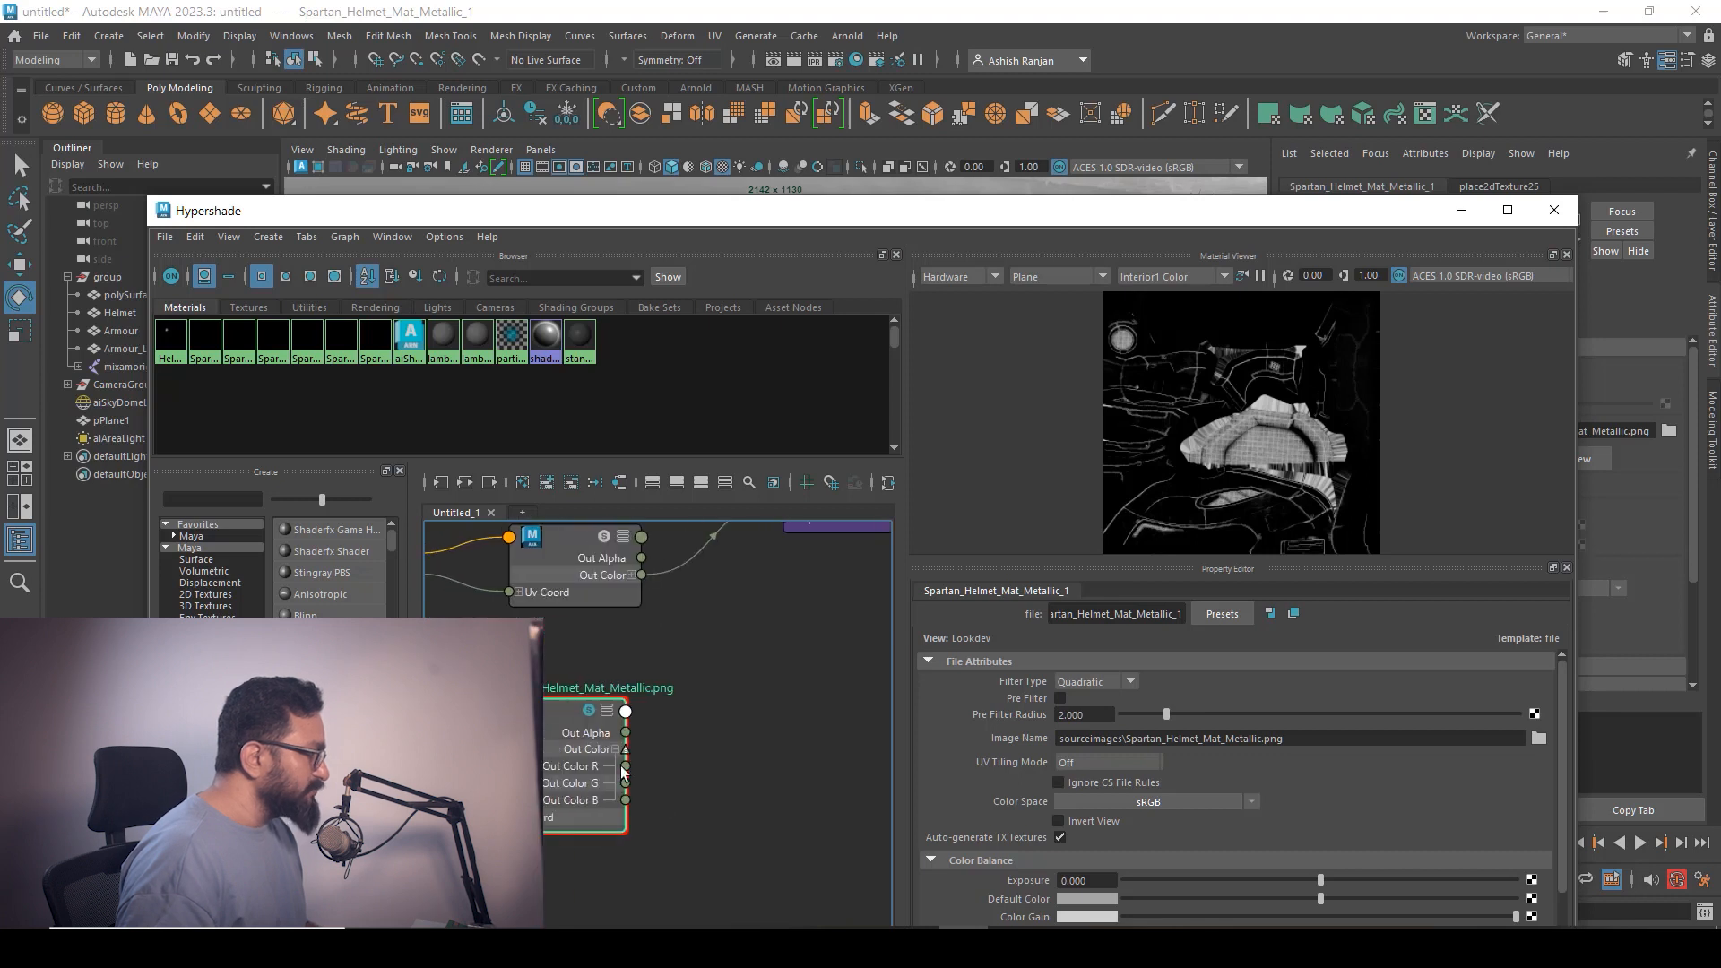
Set the metallic texture's color space to Raw and turn on Alpha Is Luminance
scroll(1291, 797, down, 1)
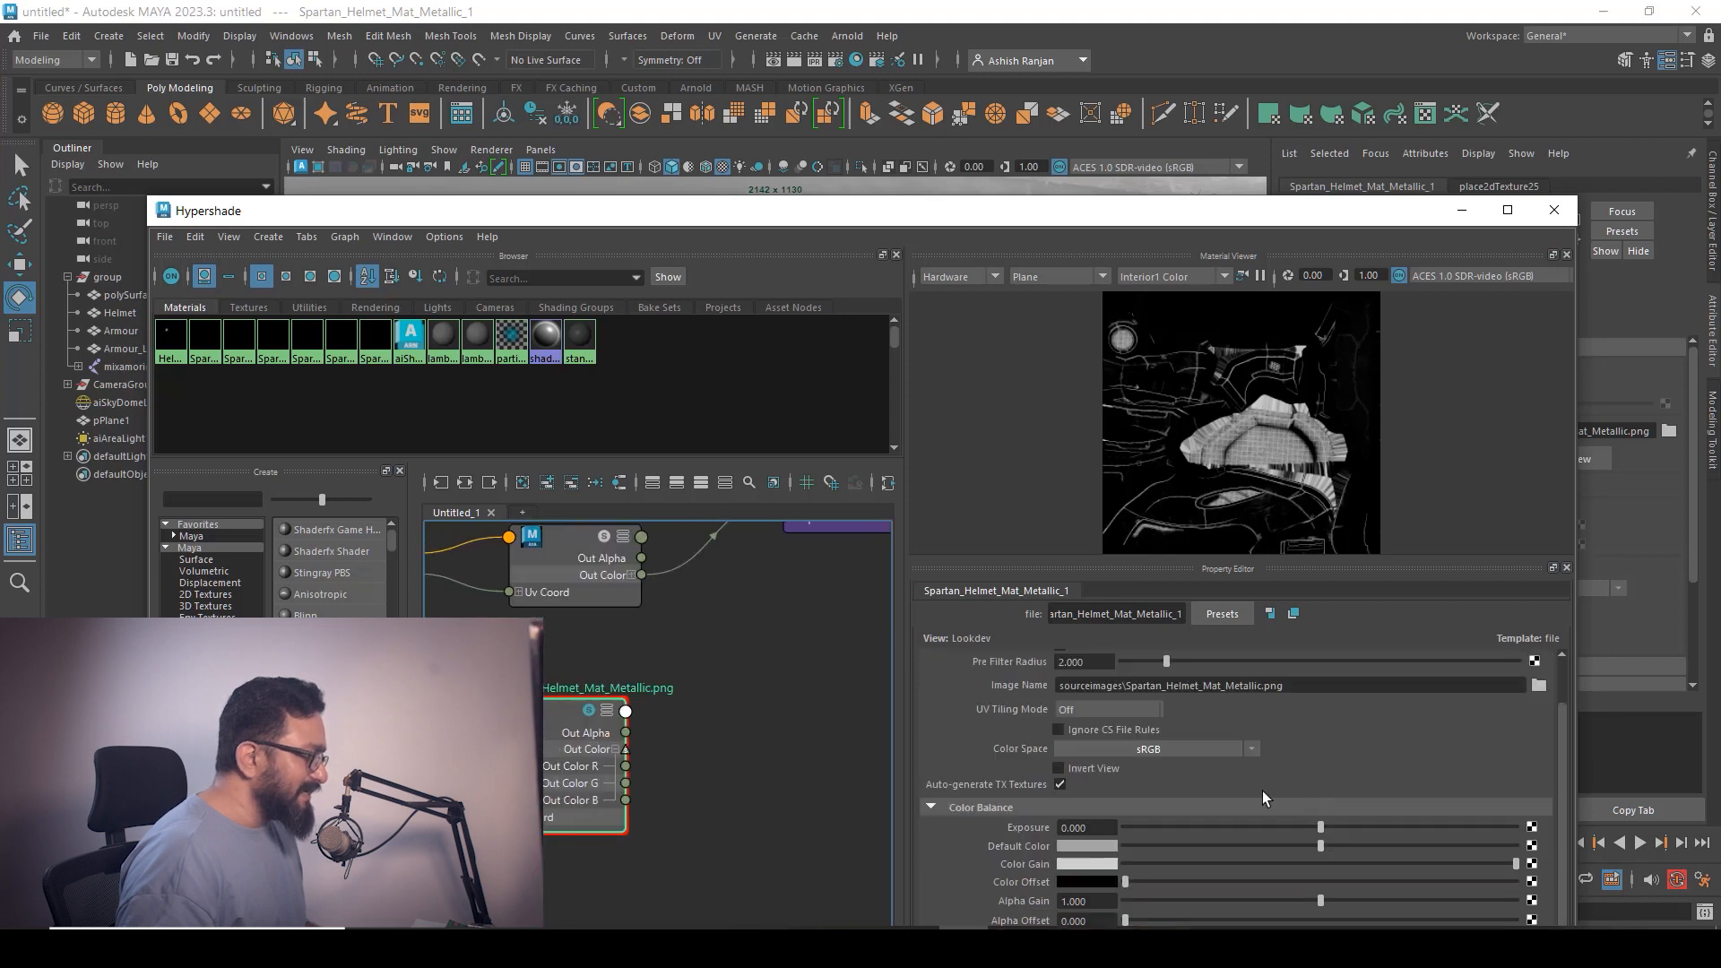
click(1254, 751)
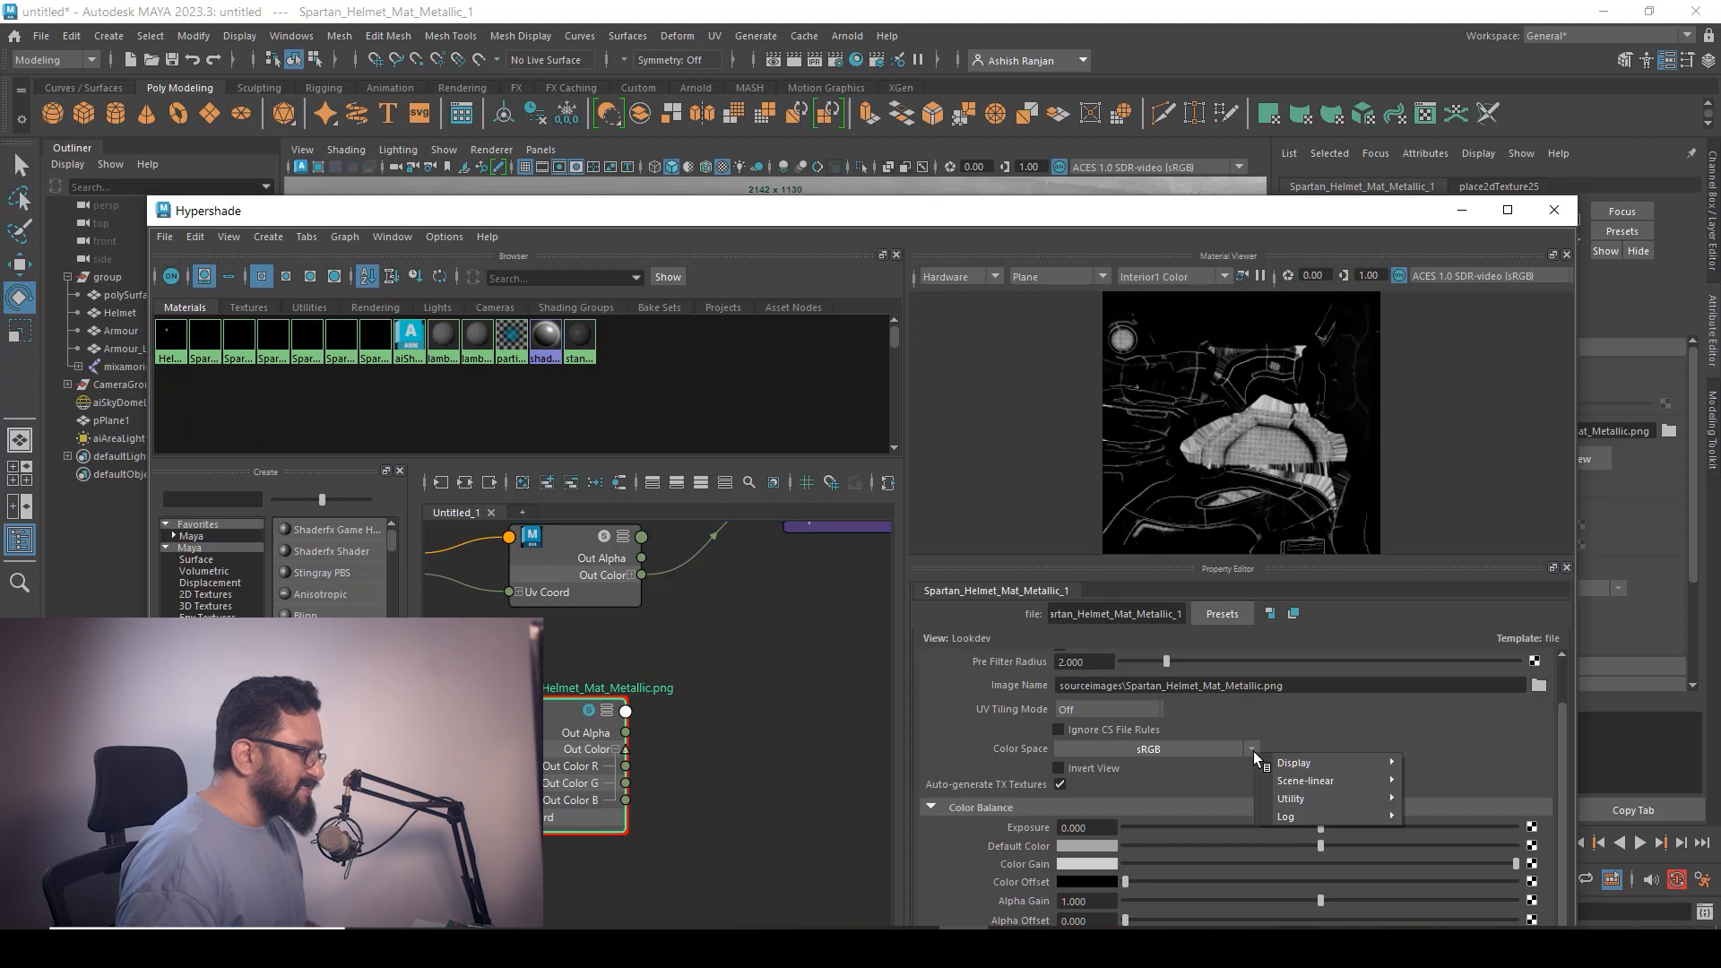
mouse_move(1298, 799)
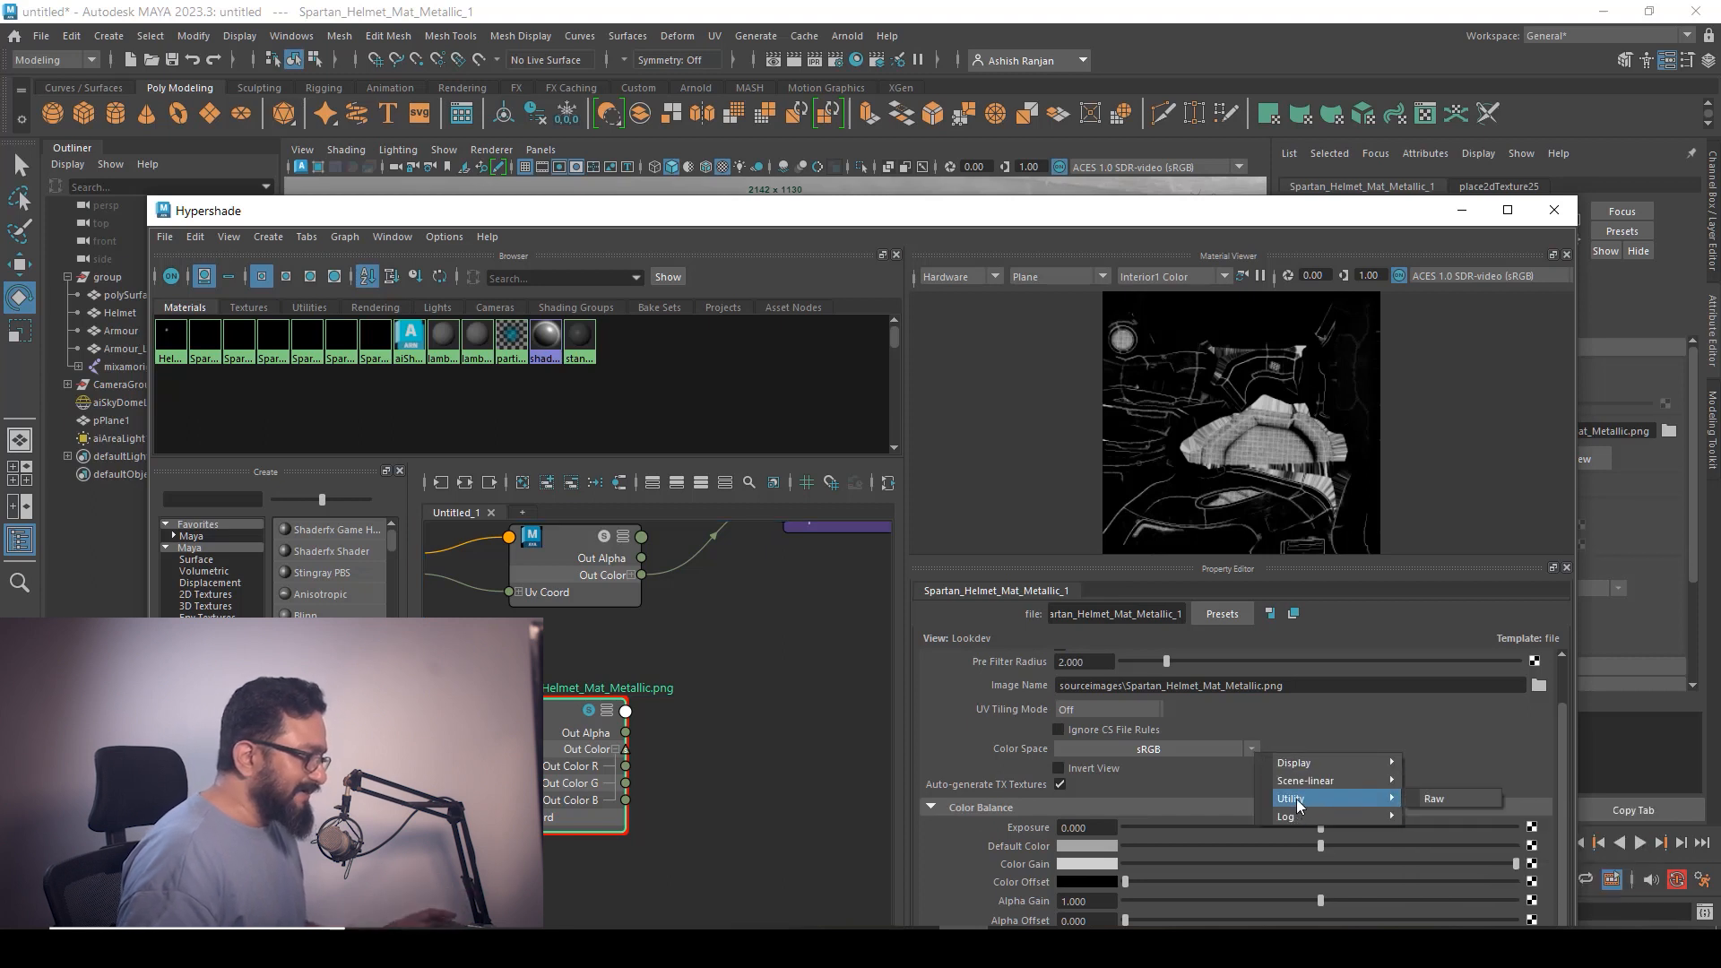
click(1436, 800)
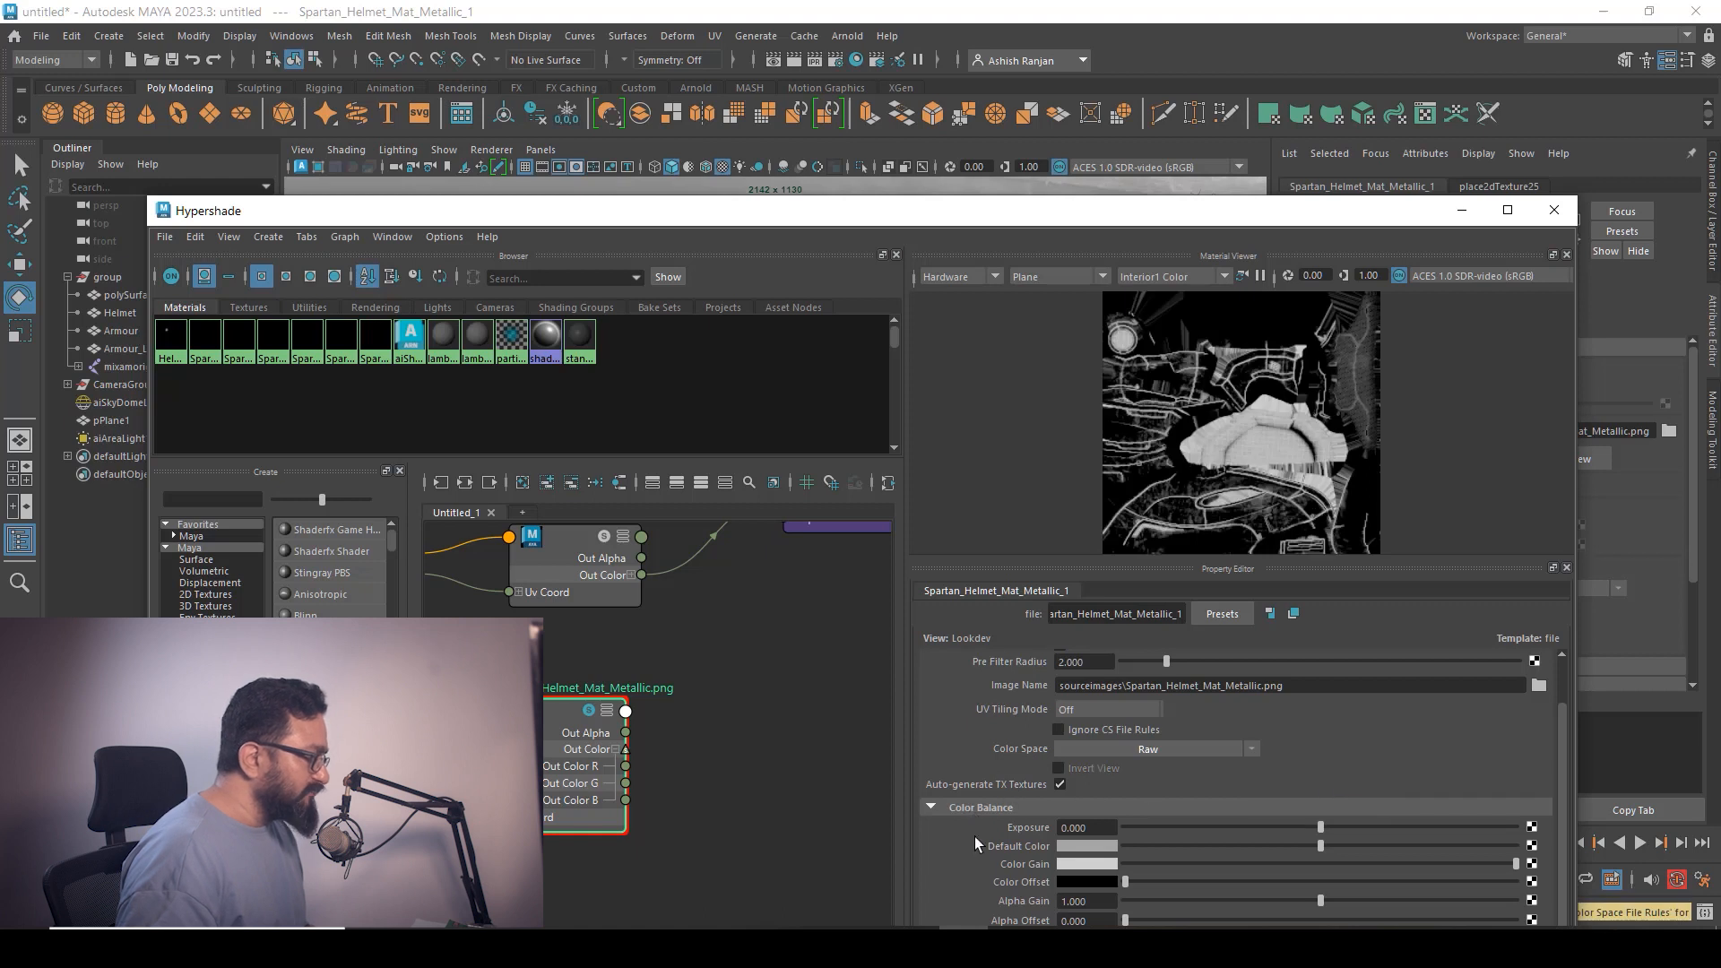
drag(1136, 223, 1121, 117)
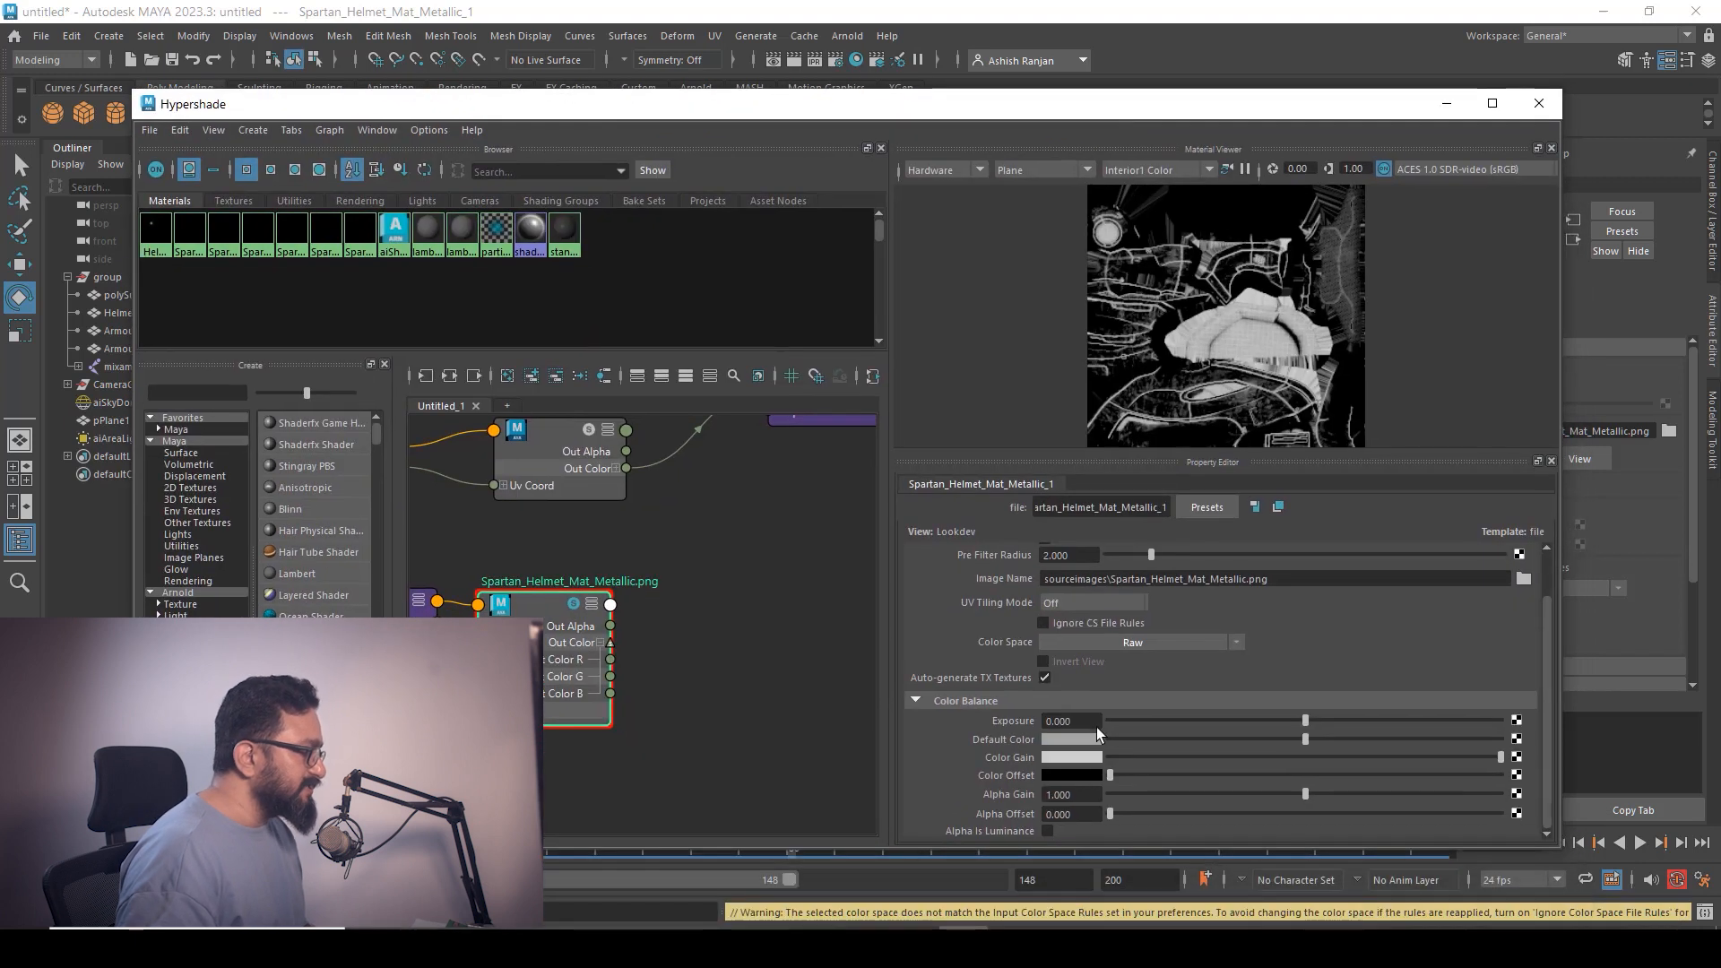
click(1046, 831)
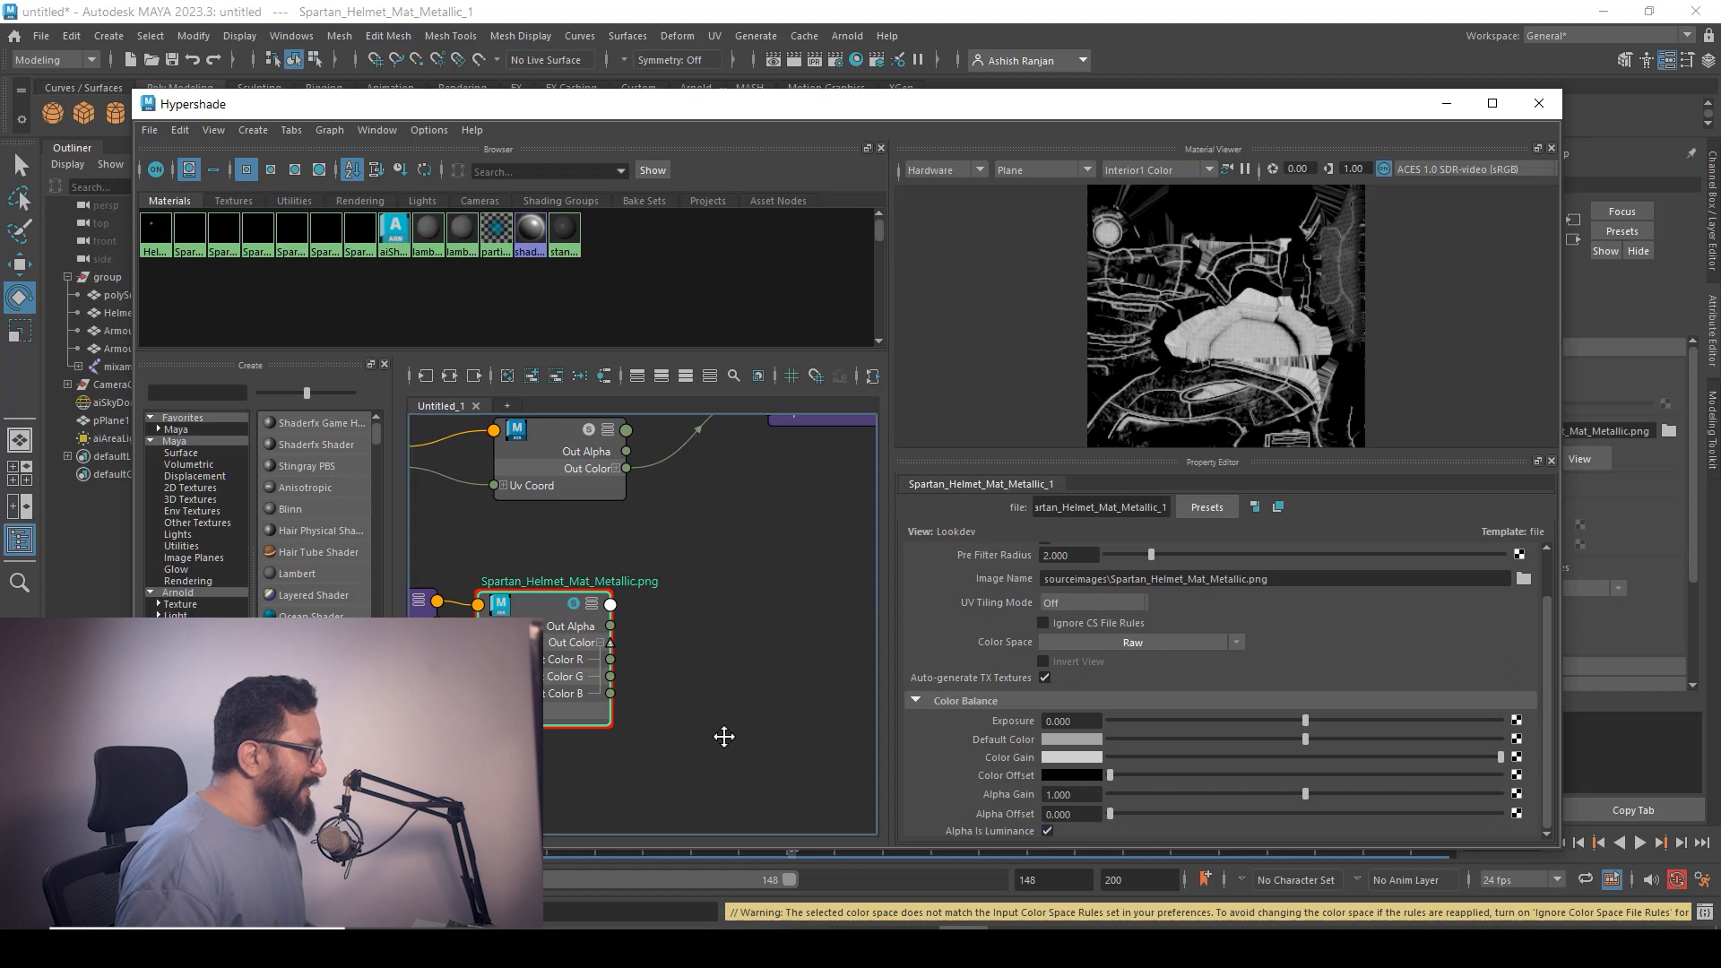
Enlarge the node graph area and connect the metallic texture's Out Color R to Metalness on Helmet1
key(a)
alt+middle_drag(675, 759, 646, 732)
scroll(646, 732, up, 3)
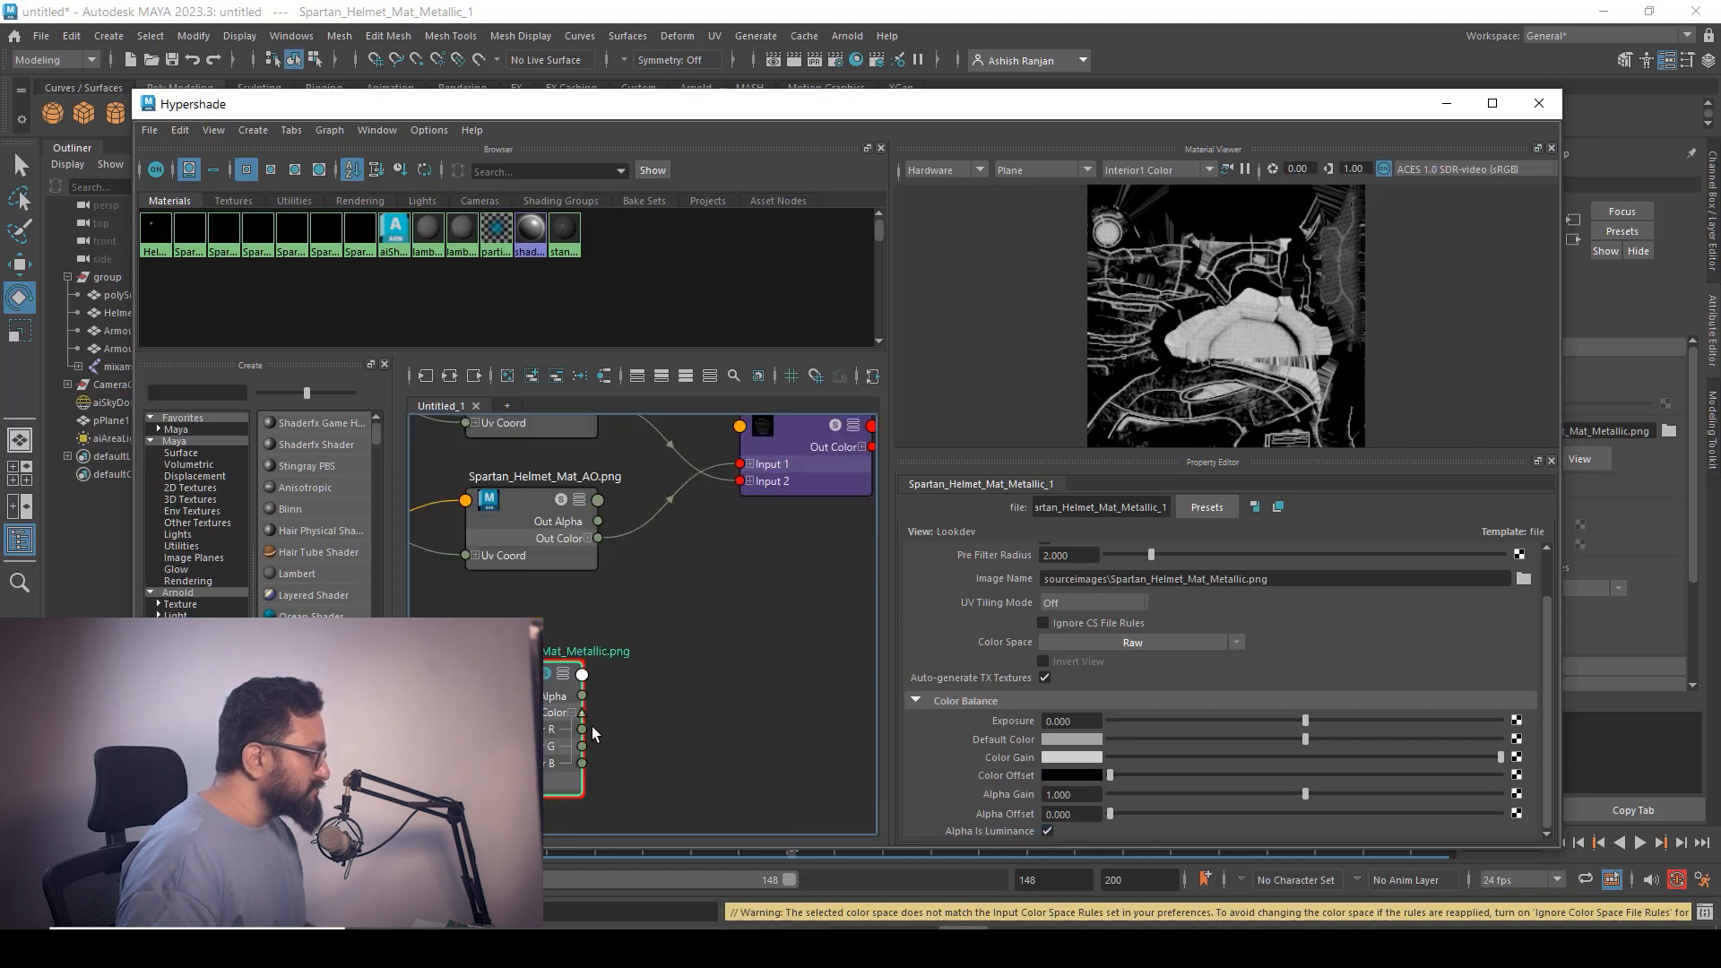
drag(582, 729, 652, 726)
alt+middle_drag(834, 617, 715, 685)
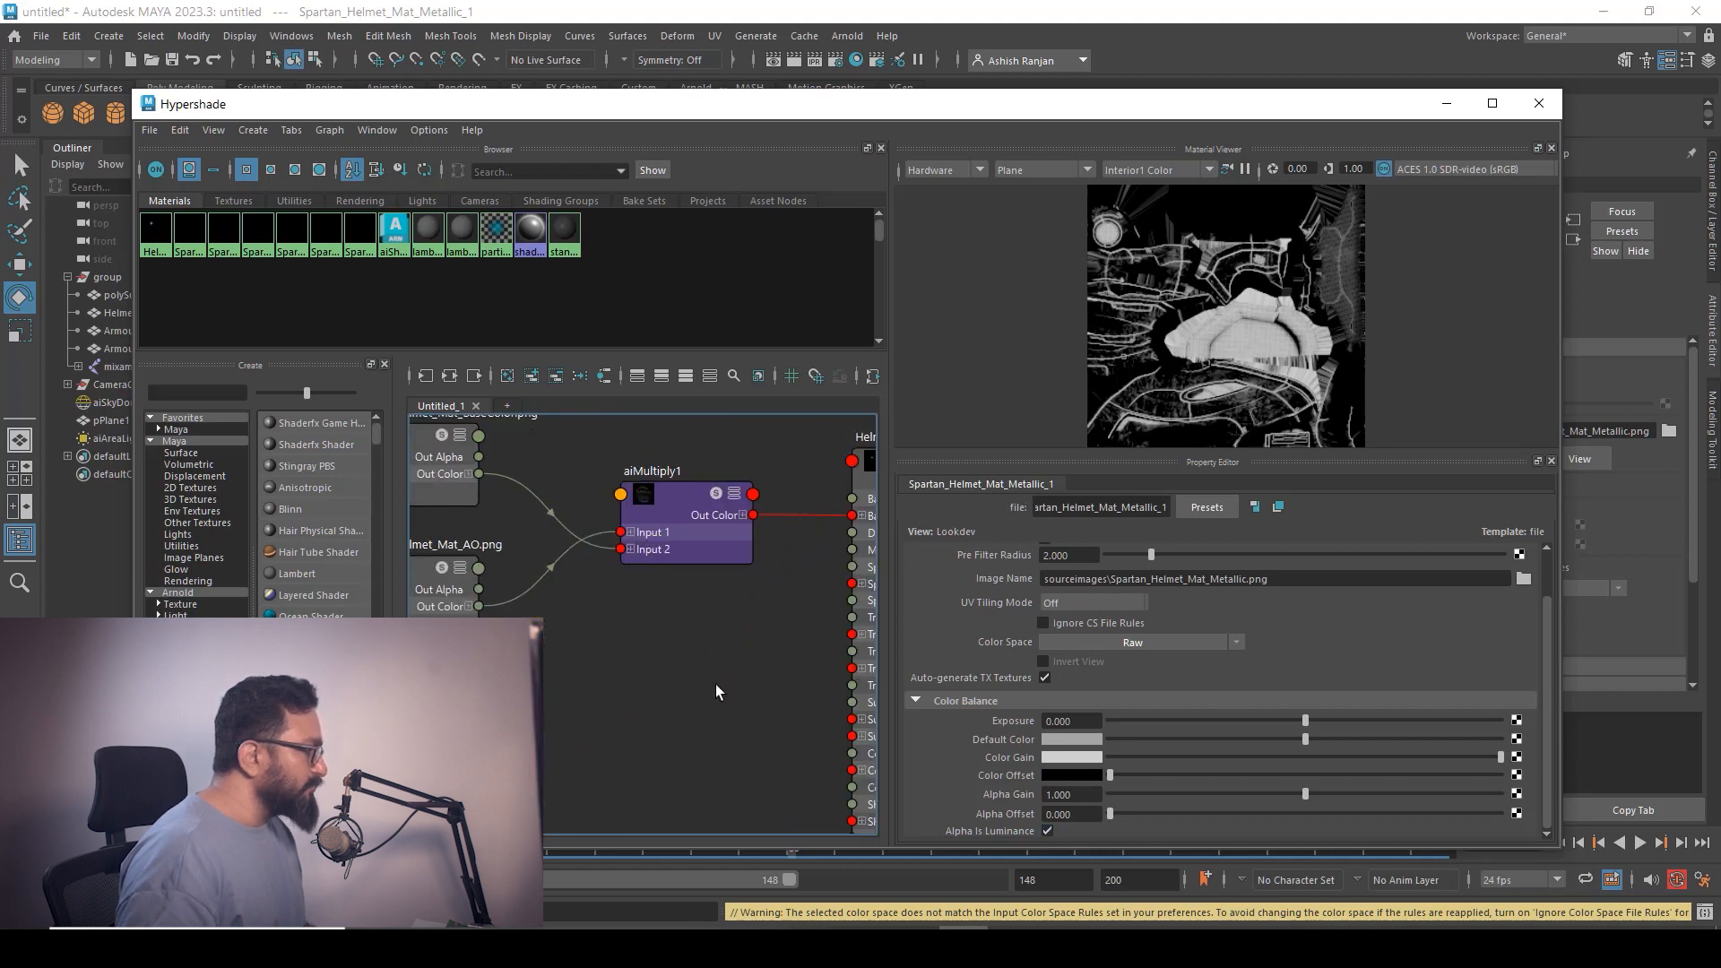
scroll(715, 684, down, 3)
drag(896, 597, 1169, 606)
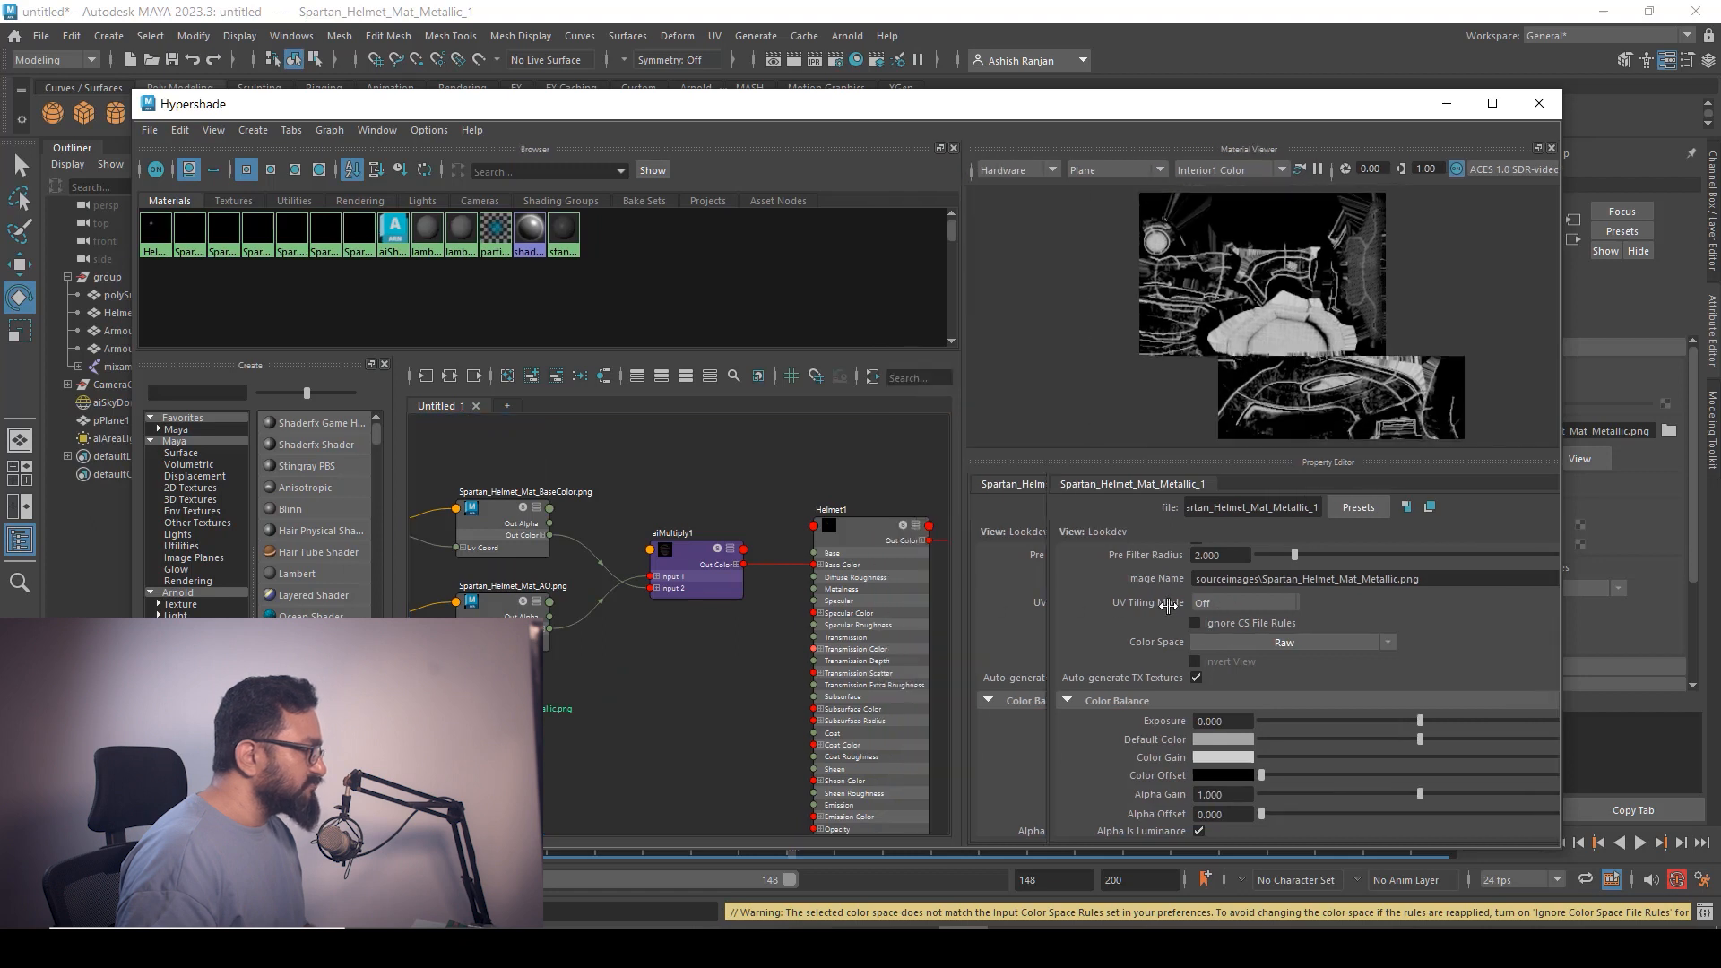
scroll(711, 684, up, 4)
scroll(782, 661, down, 2)
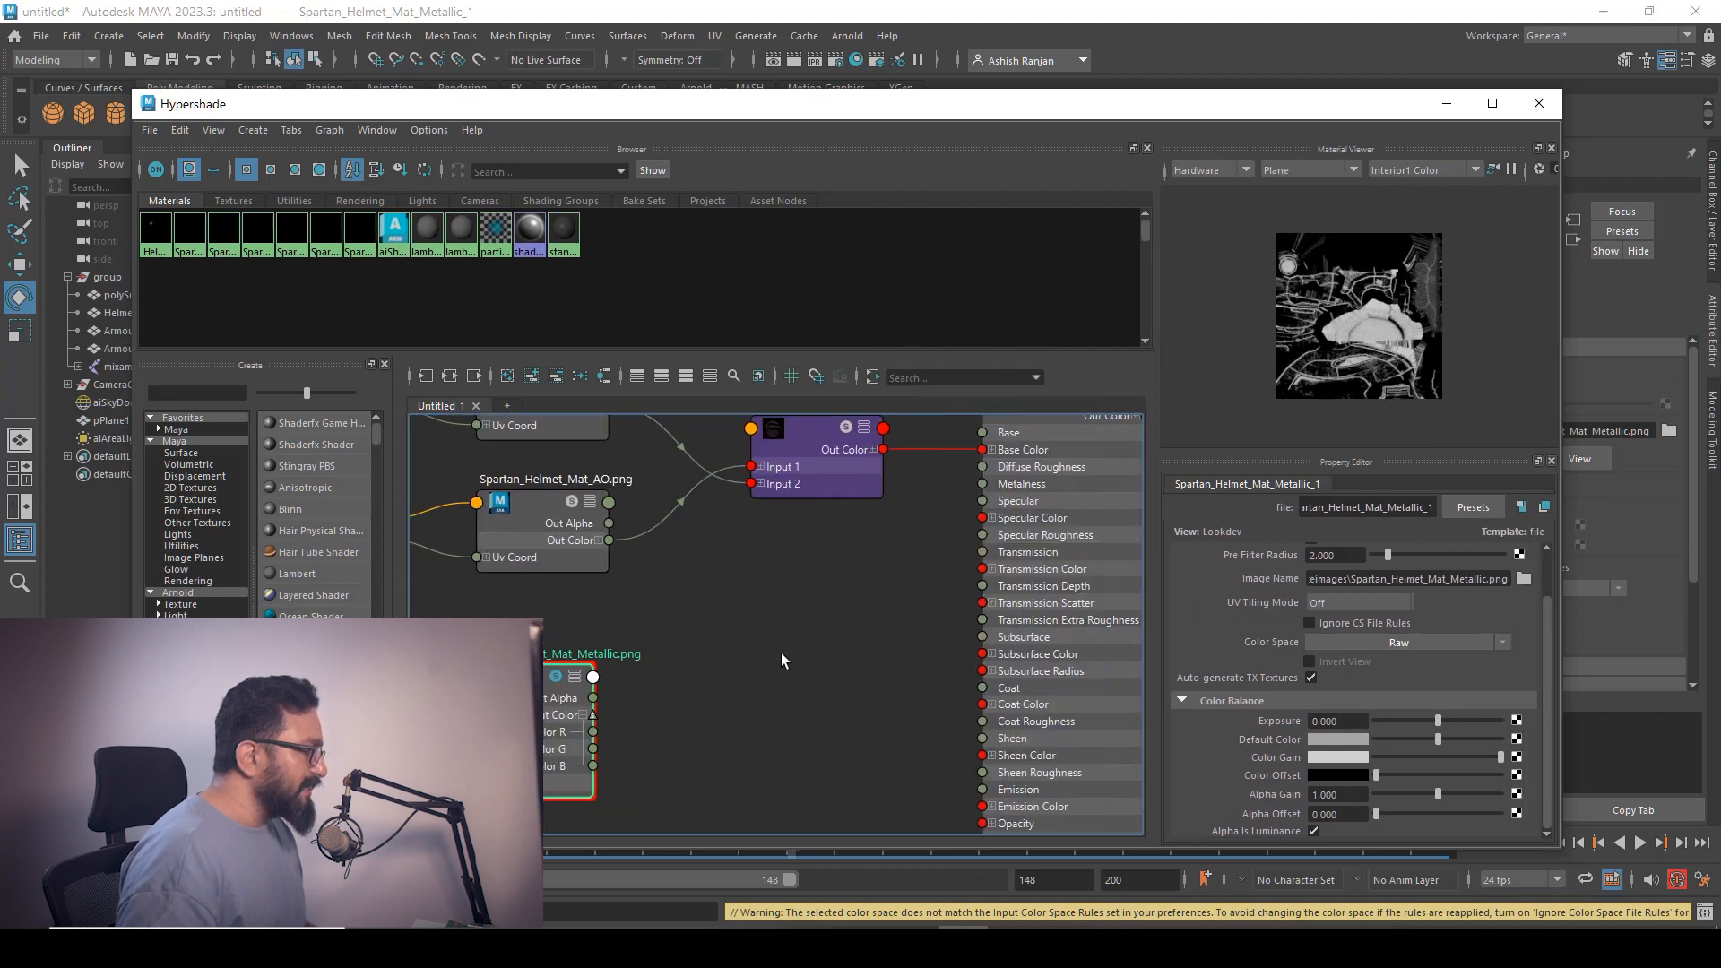
drag(591, 737, 982, 484)
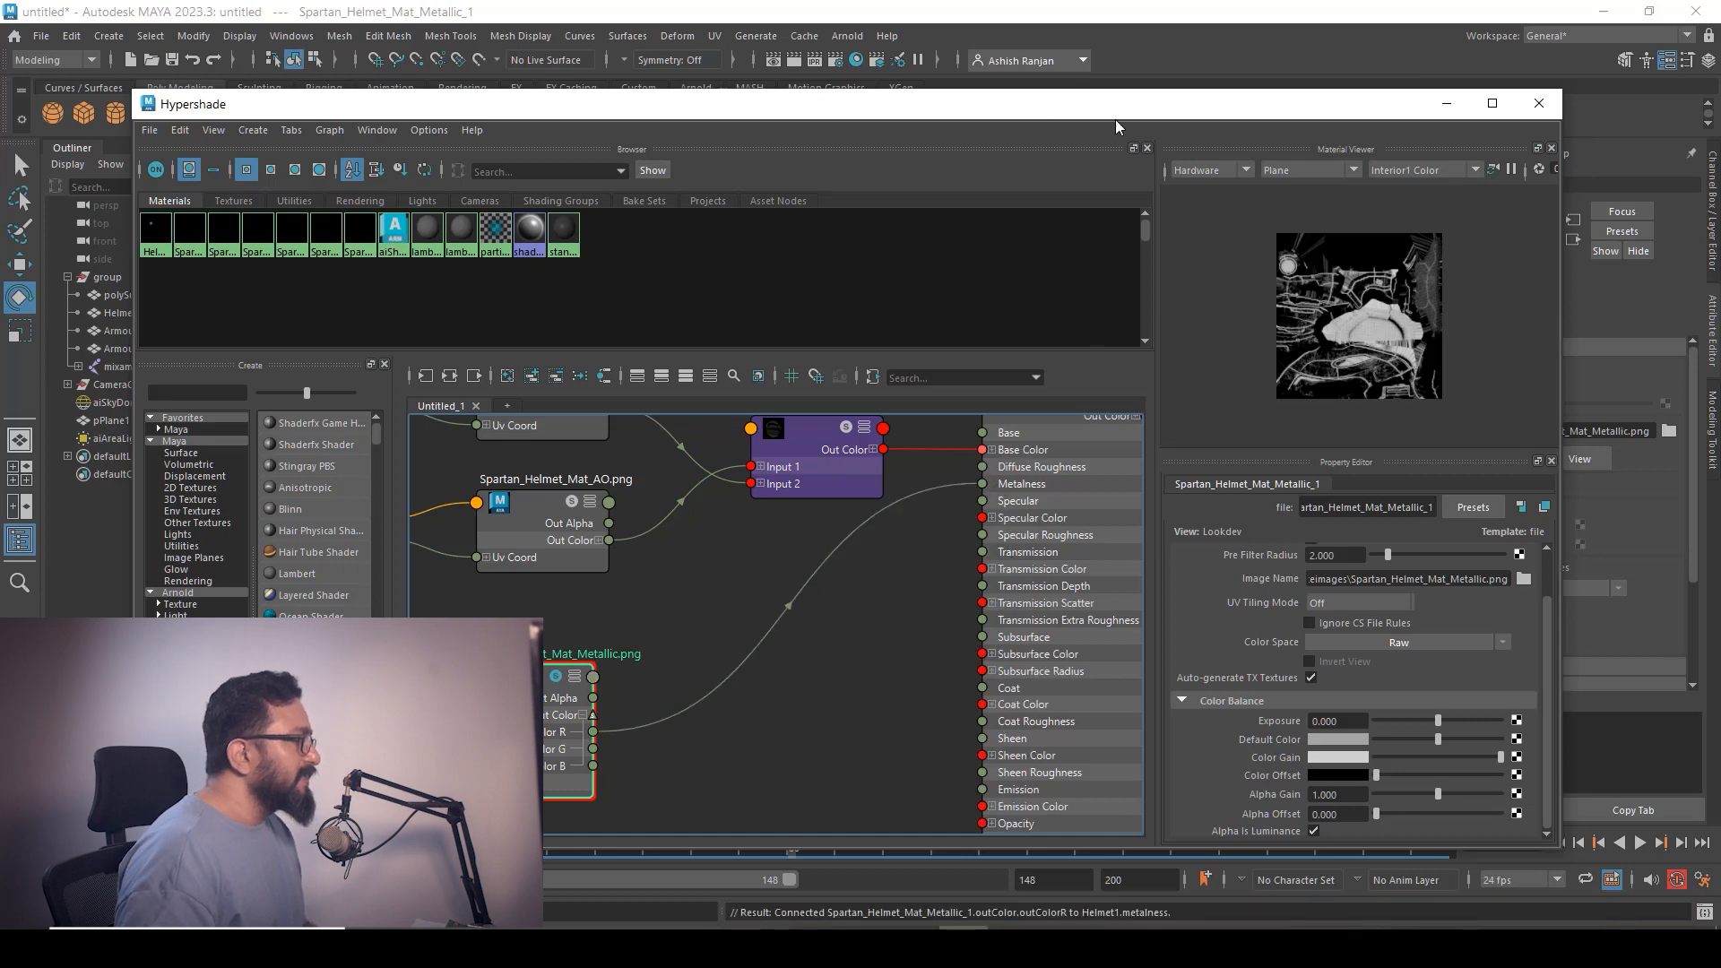
Render the helmet again in the Arnold RenderView to check the metalness map, and put the render away
click(1446, 103)
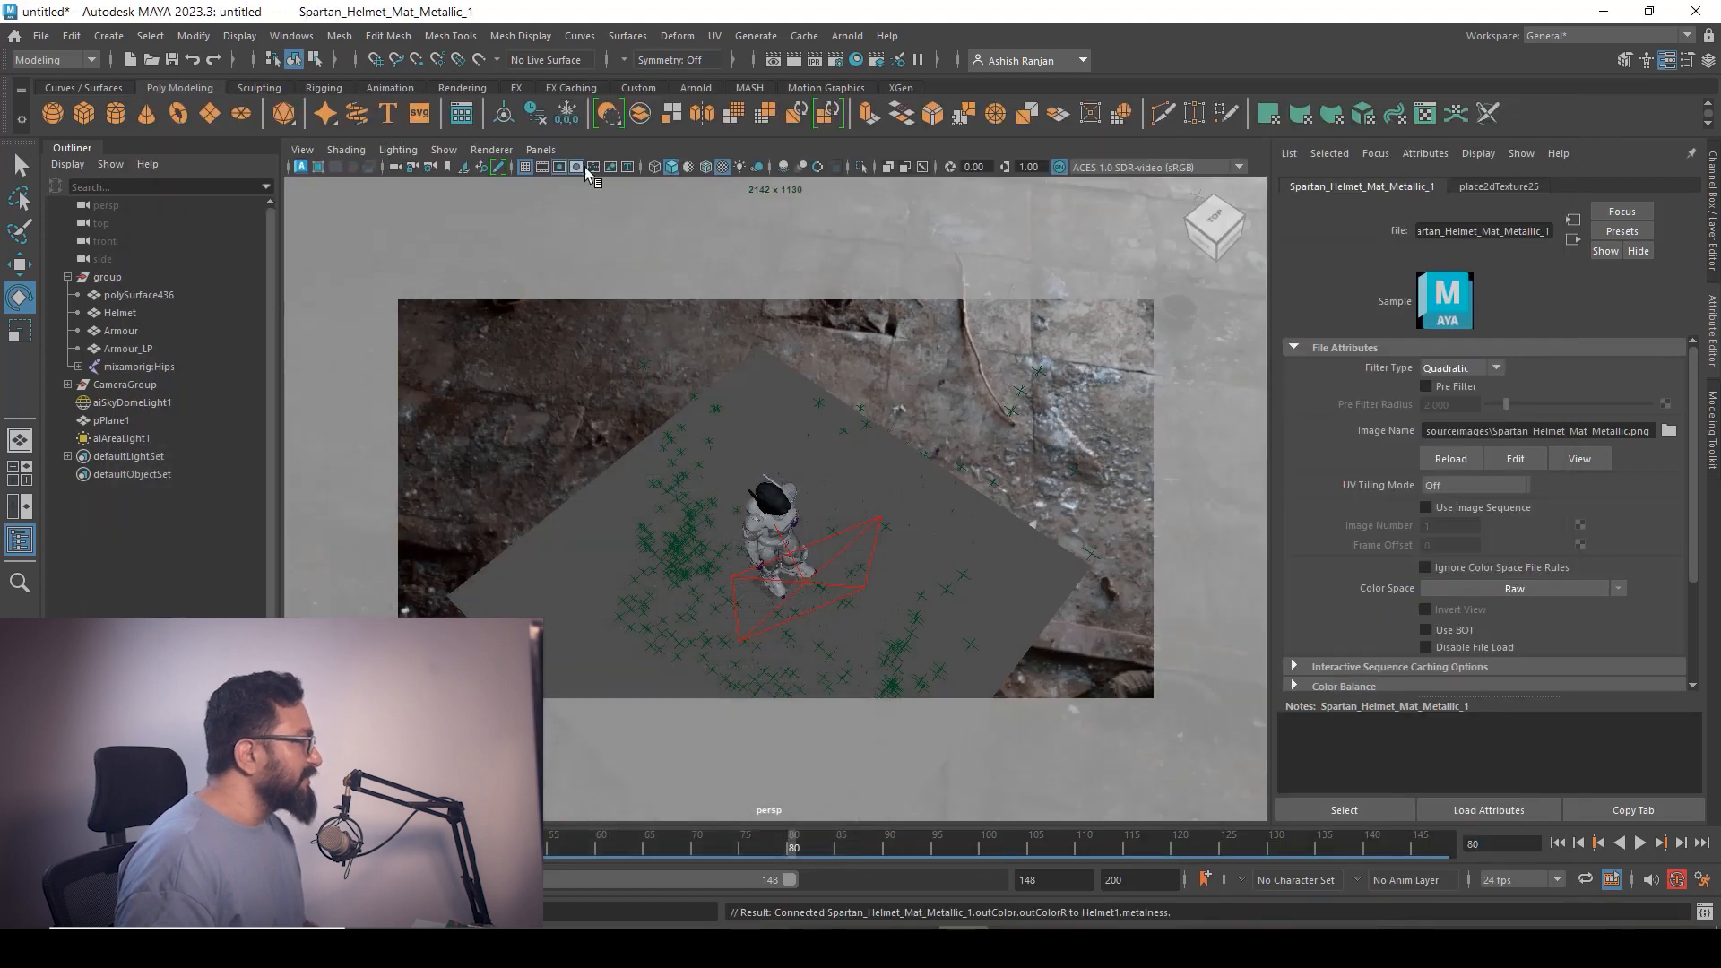
click(198, 924)
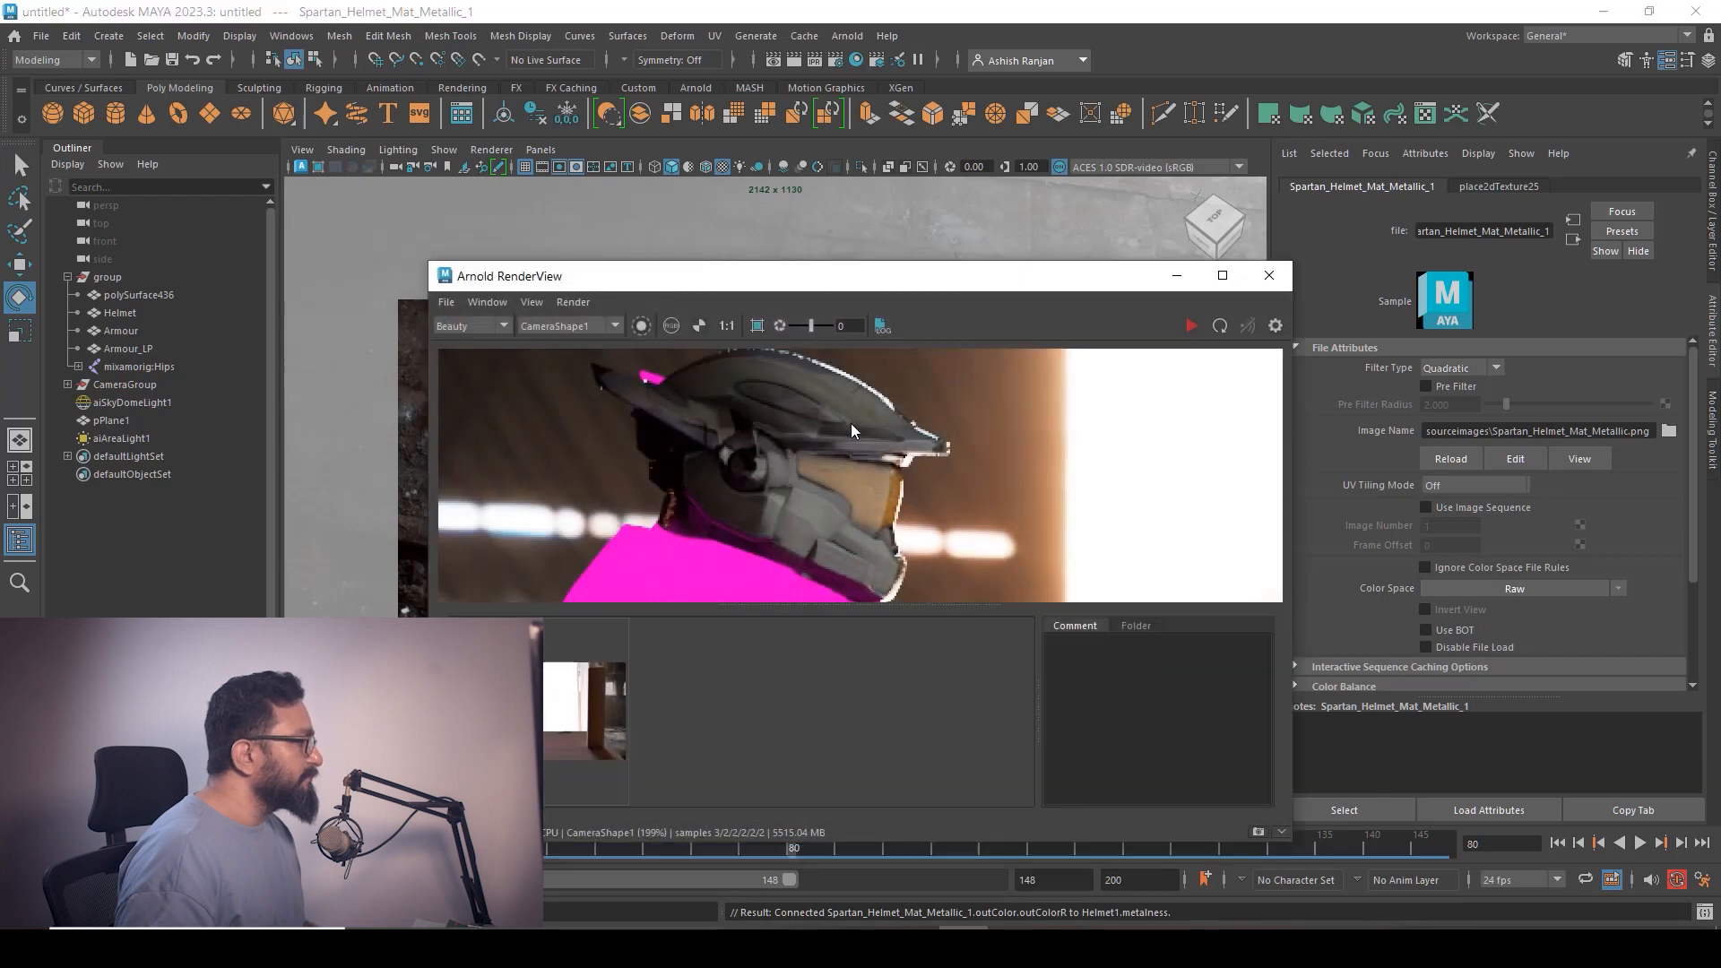
click(1212, 325)
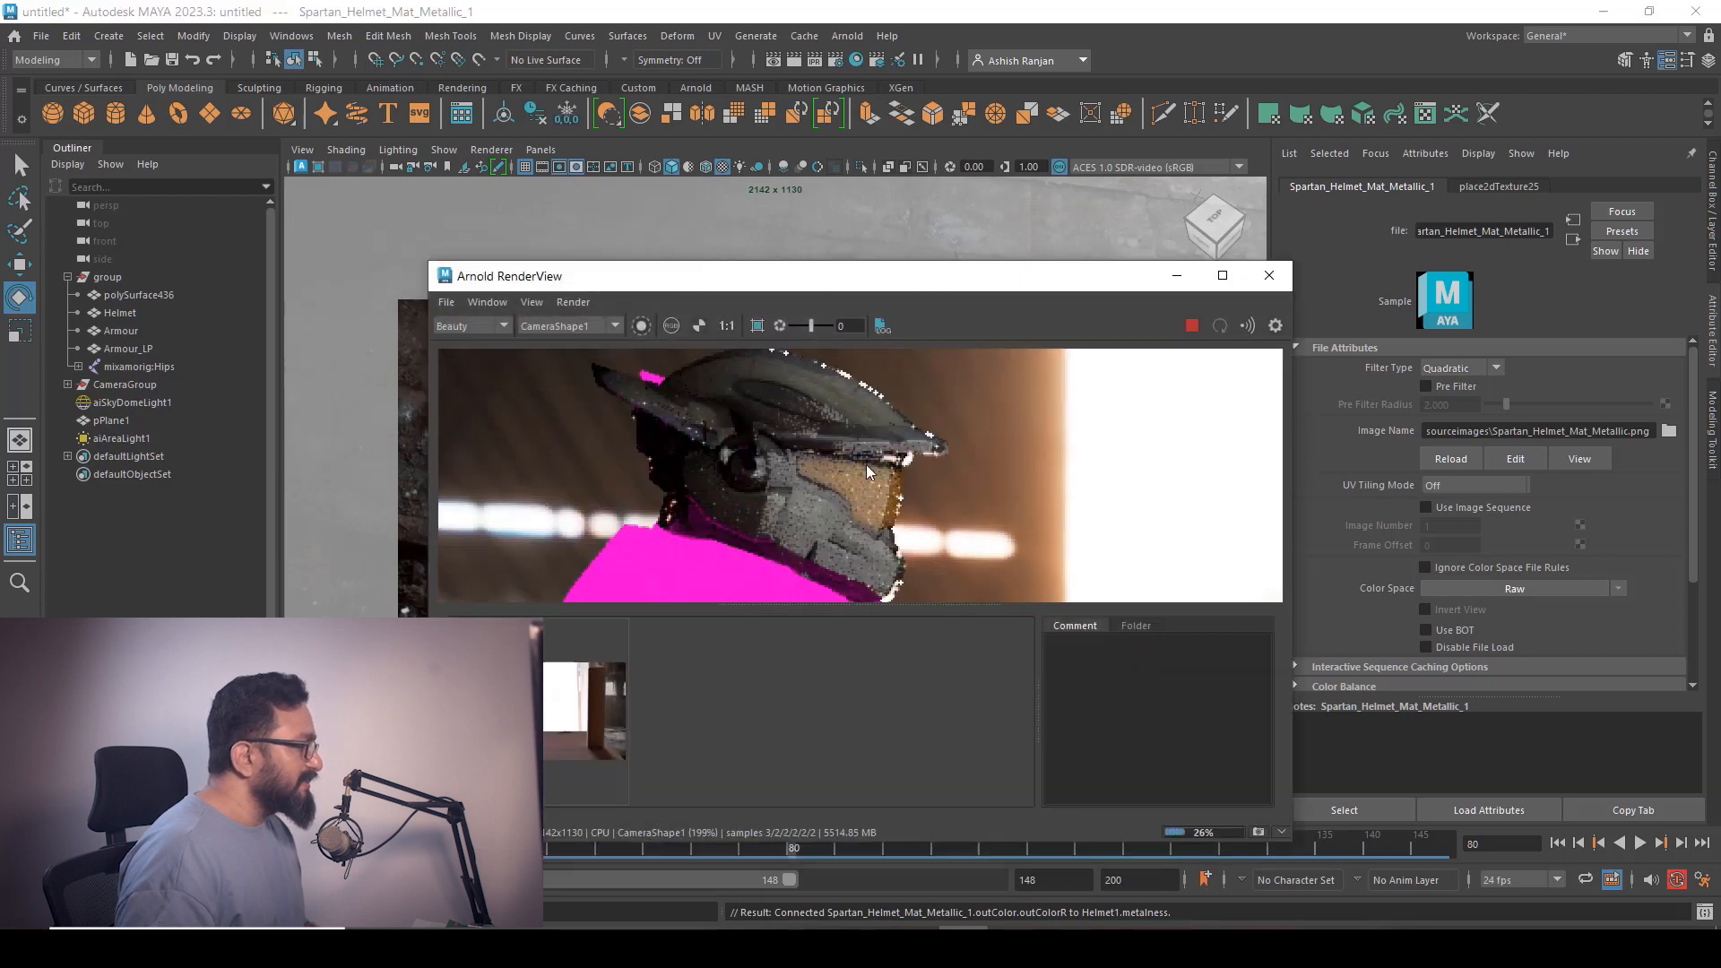
click(1176, 275)
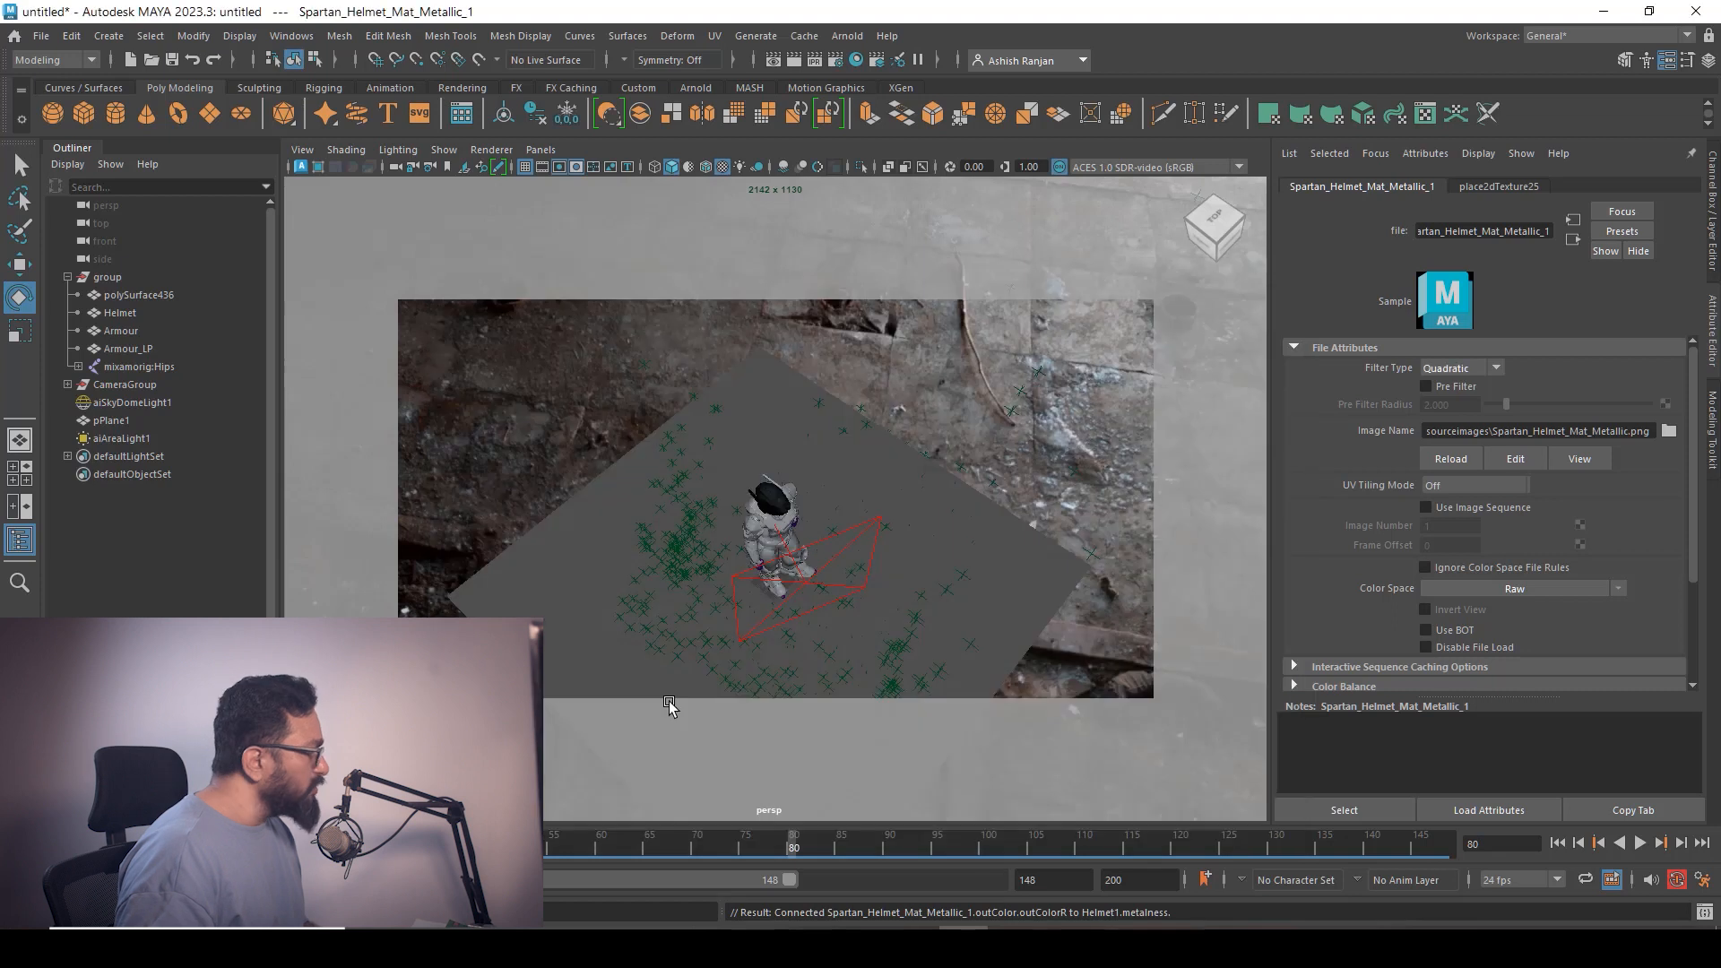
Bring Spartan_Helmet_Mat_Roughness.png from the sourceimages folder into the Hypershade graph and place it below the metallic texture
click(161, 925)
scroll(781, 660, down, 4)
alt+middle_drag(721, 743, 822, 658)
click(800, 720)
click(643, 927)
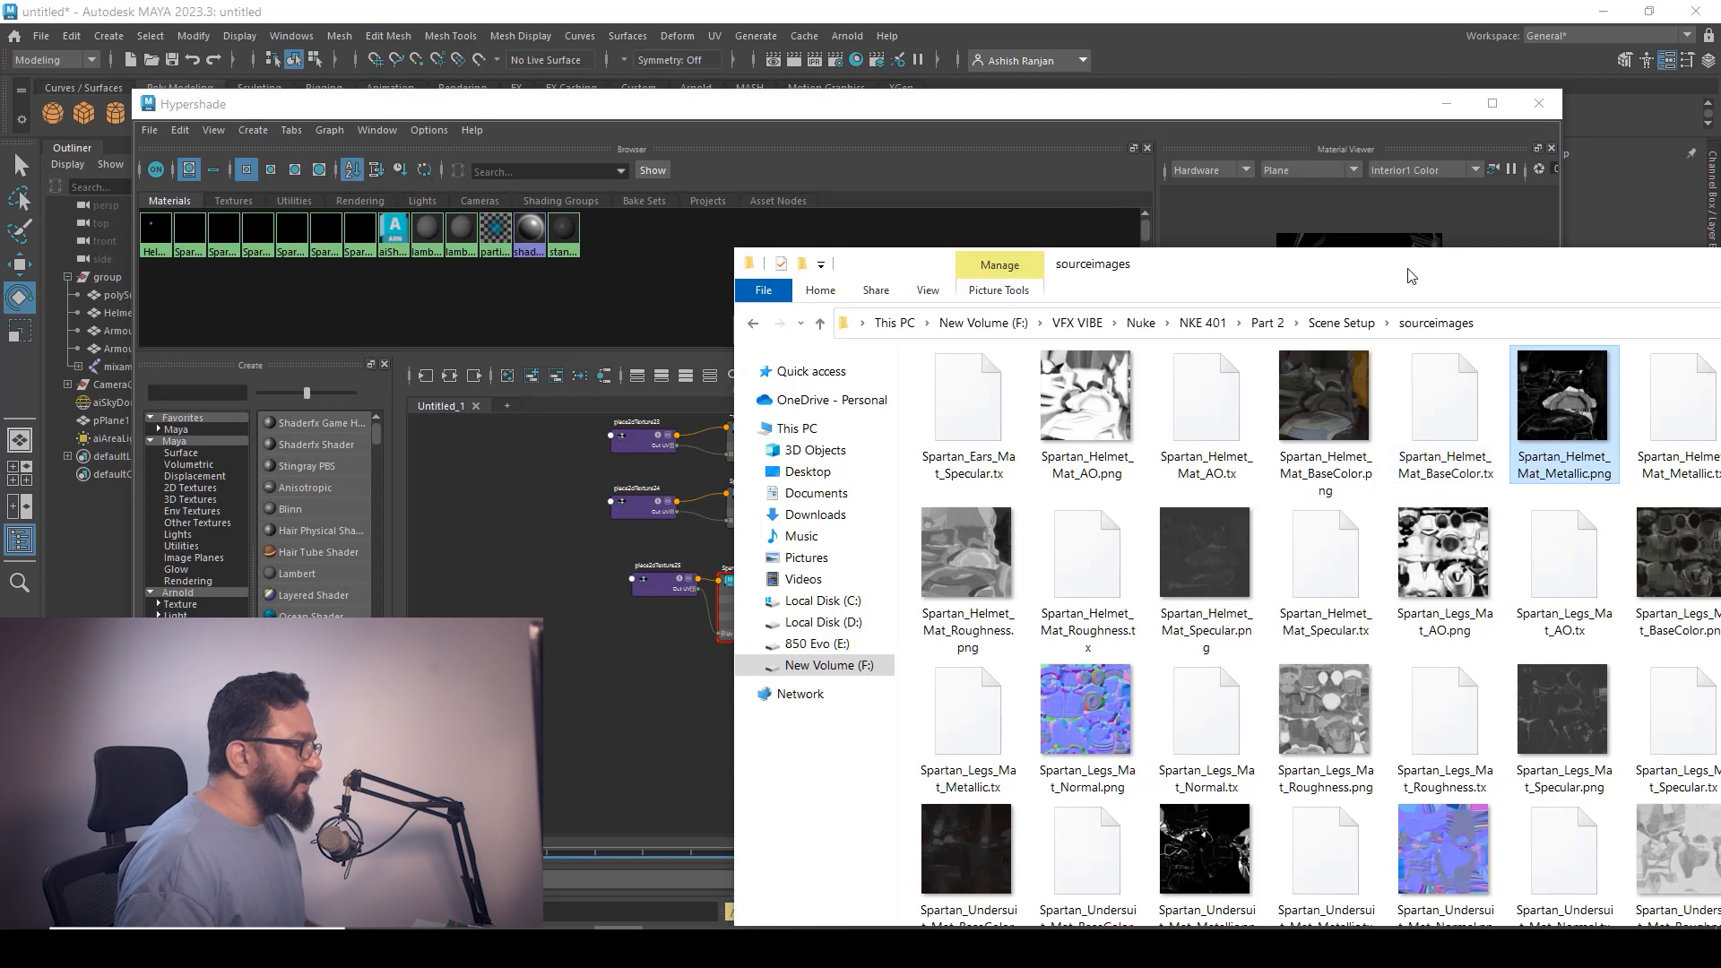
drag(1408, 274, 1148, 213)
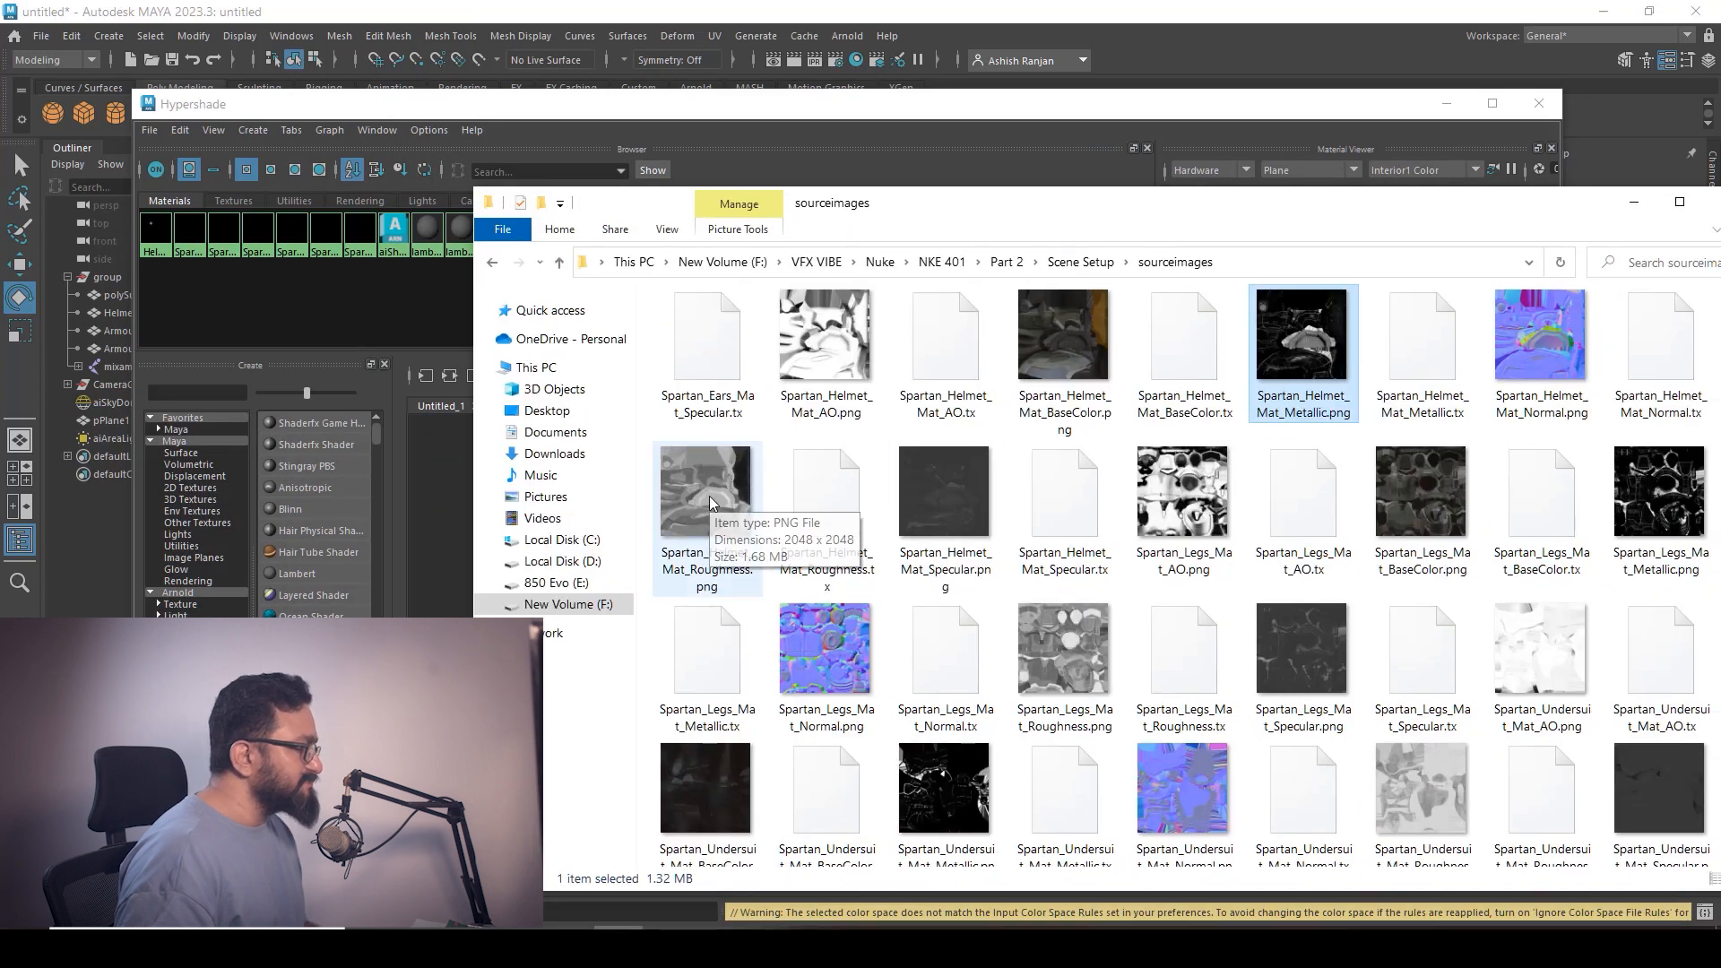
drag(1058, 211, 1268, 195)
drag(930, 512, 624, 696)
drag(768, 705, 780, 599)
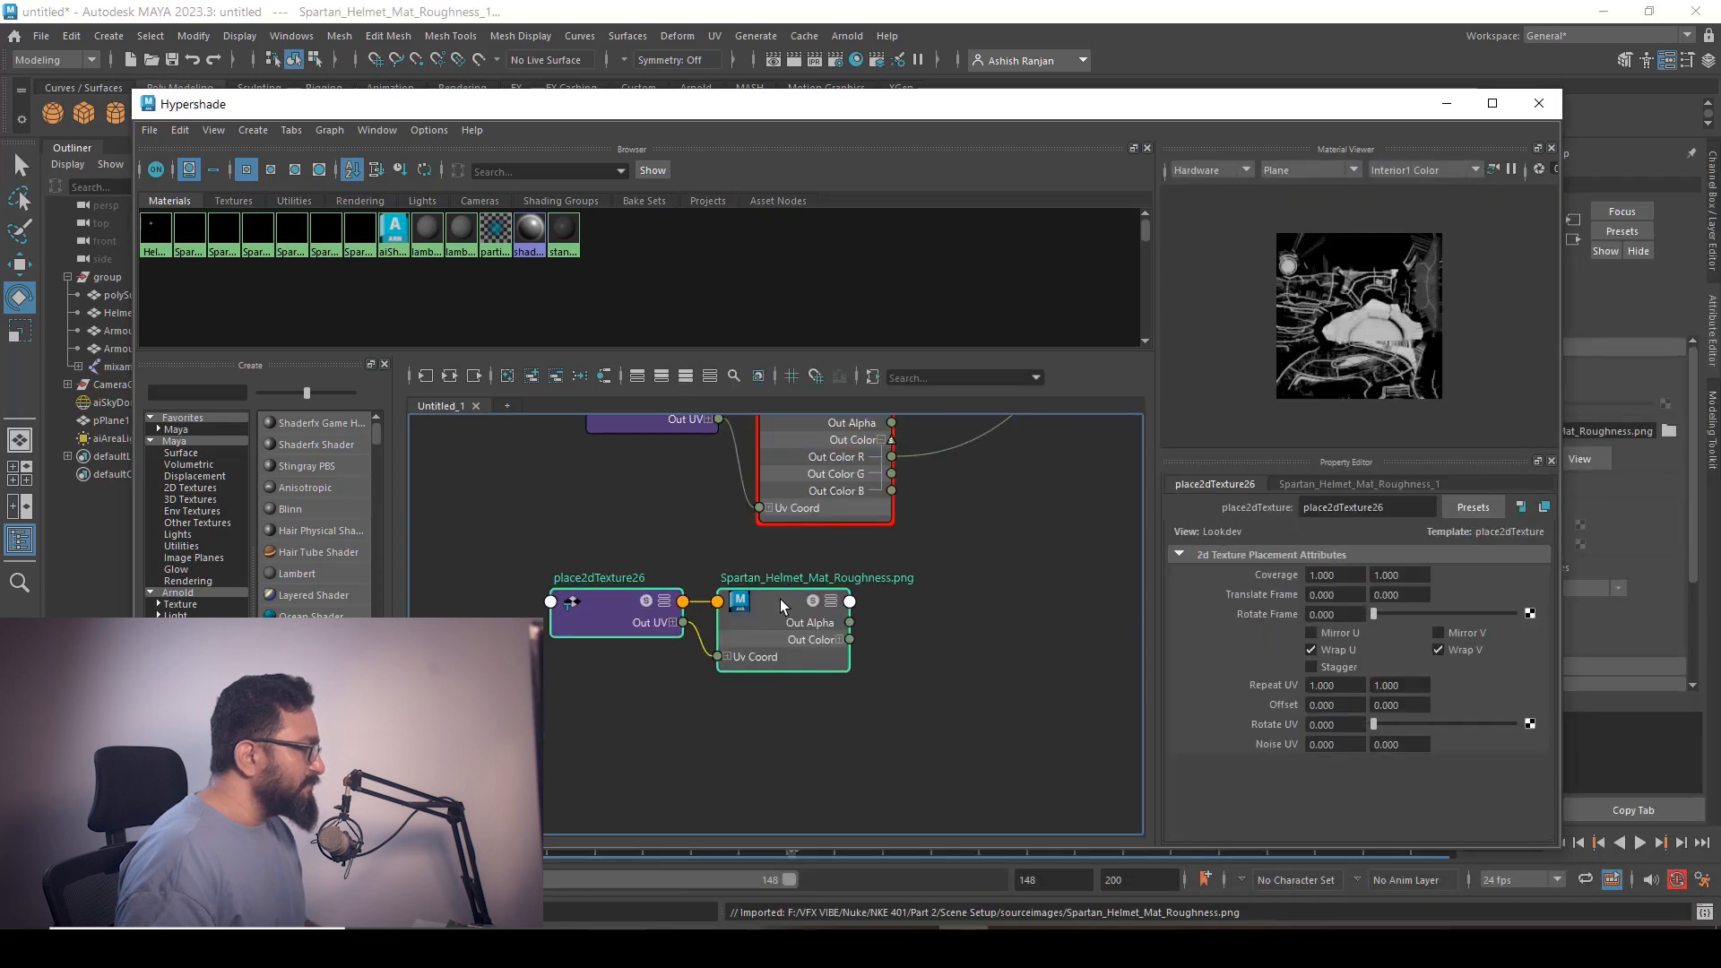
Set the roughness texture's color space to Raw and turn on Alpha Is Luminance
click(780, 598)
click(1399, 697)
click(1402, 716)
alt+middle_drag(892, 651, 727, 666)
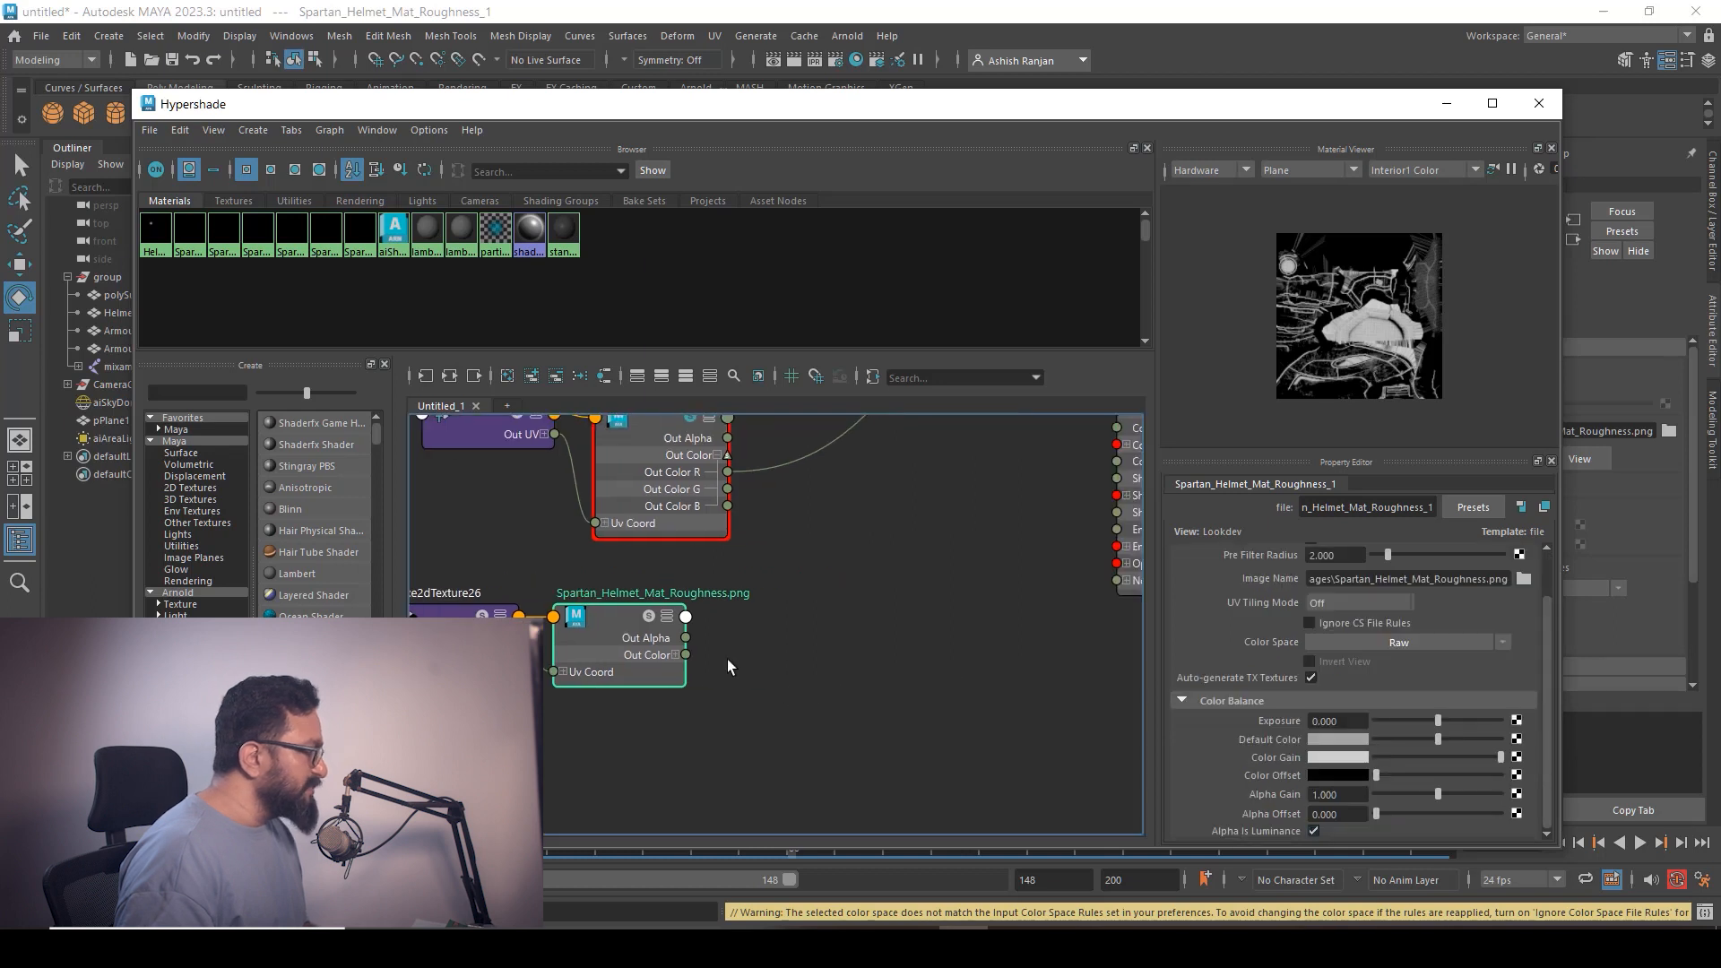
Expand the roughness texture's Out Color and connect Out Color R to Specular Roughness on Helmet1
click(675, 655)
alt+middle_drag(885, 610, 782, 695)
scroll(788, 696, down, 2)
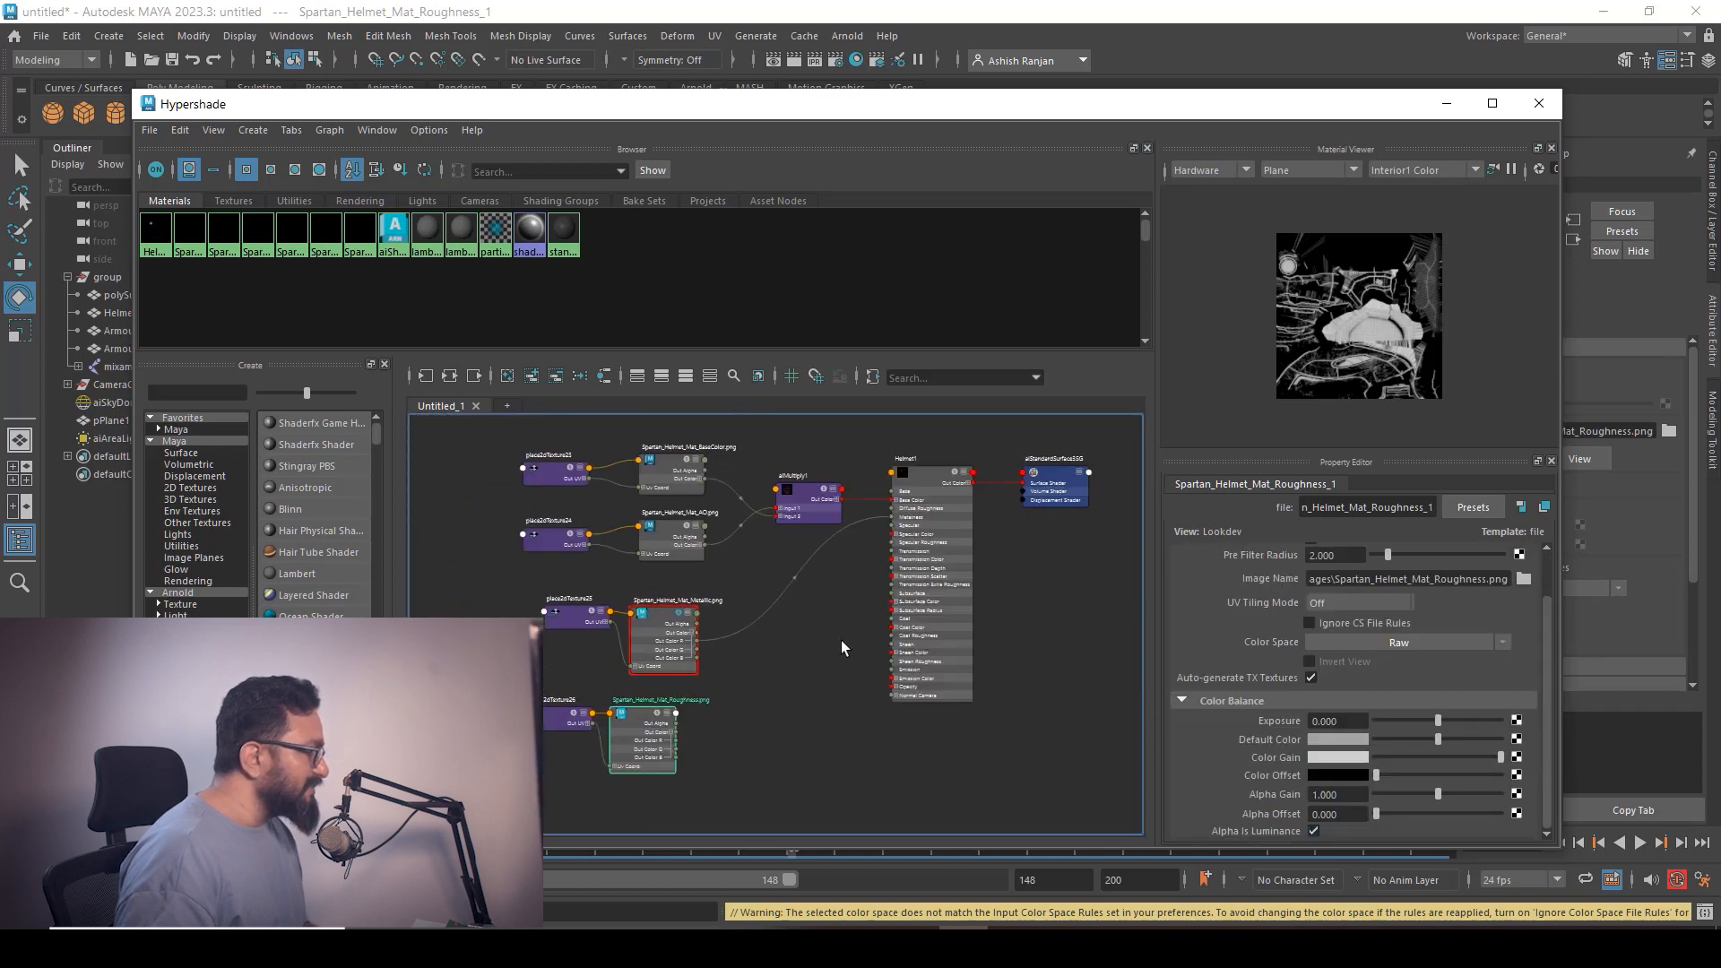
scroll(841, 647, up, 1)
scroll(566, 755, up, 4)
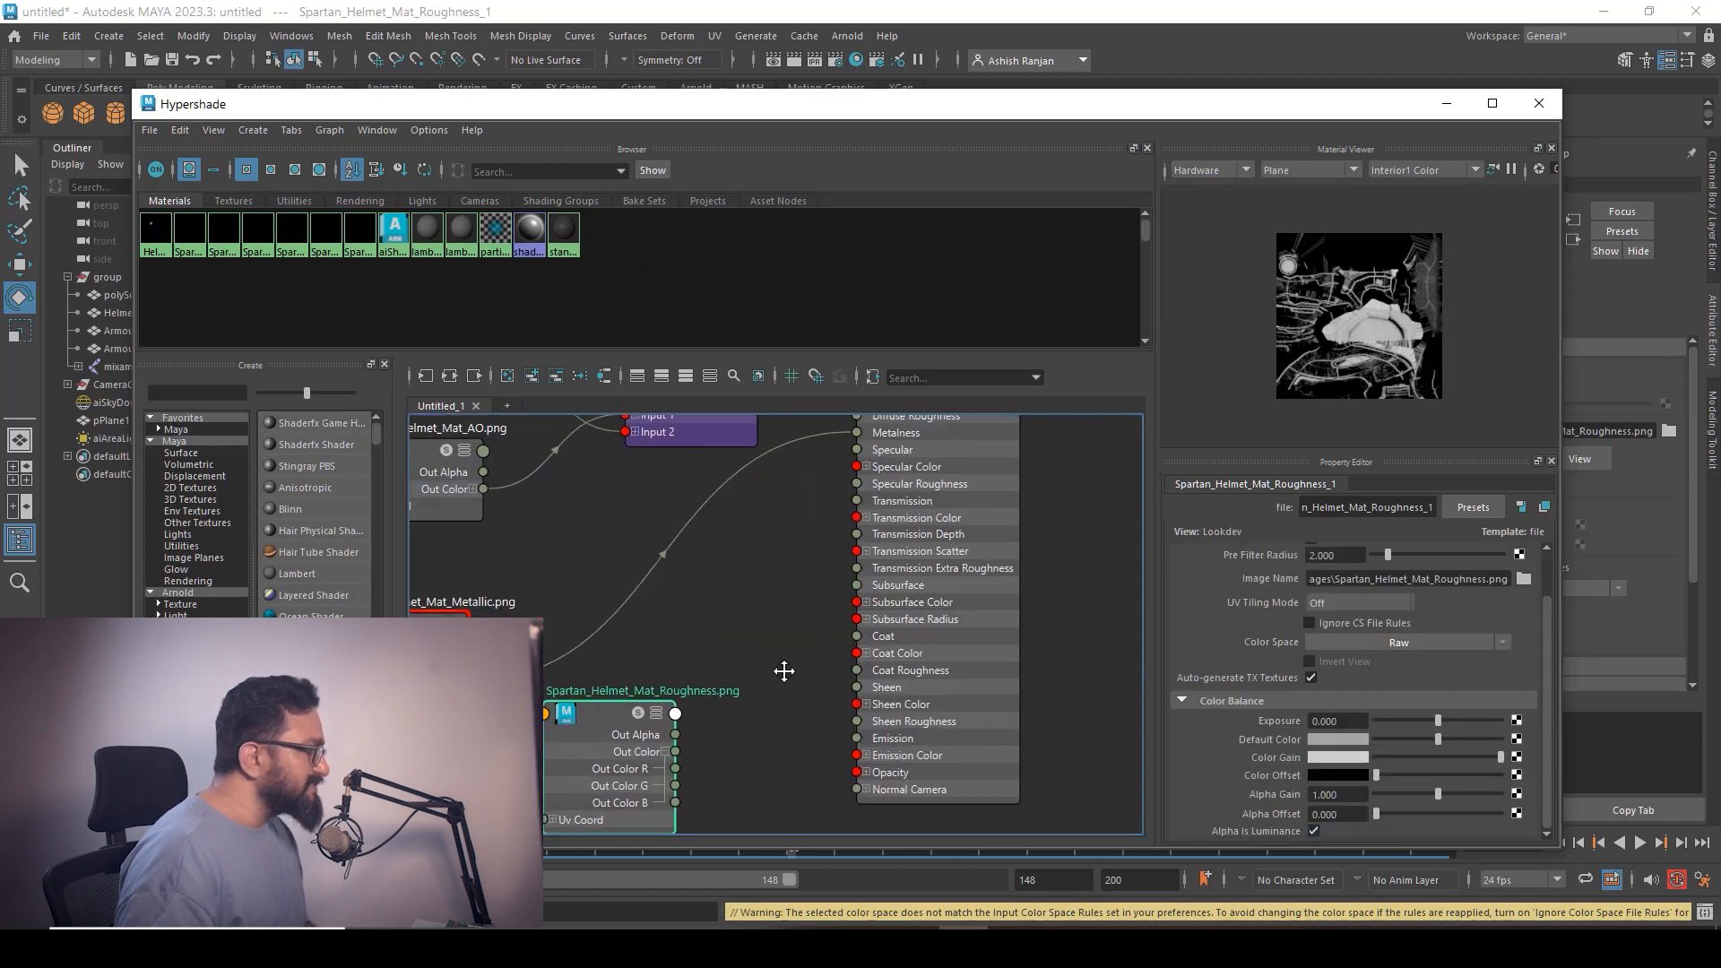
drag(678, 769, 862, 484)
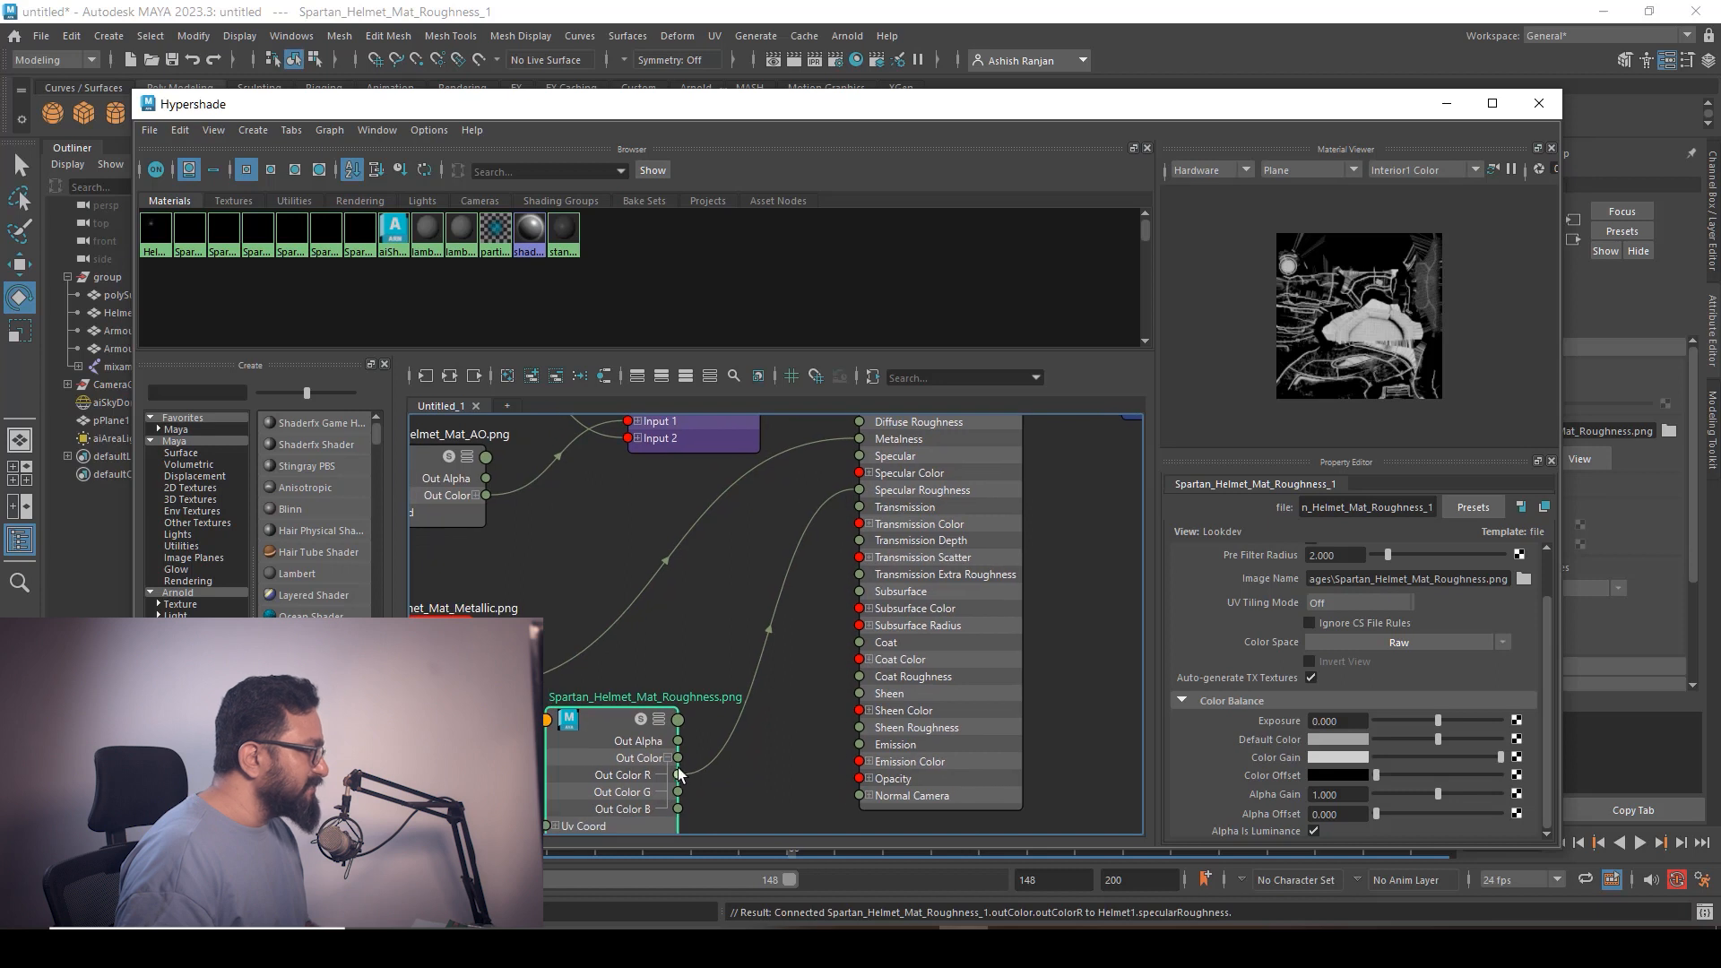
Also connect the roughness texture's Out Color R to Diffuse Roughness on Helmet1
drag(740, 728, 762, 627)
alt+middle_drag(739, 670, 718, 718)
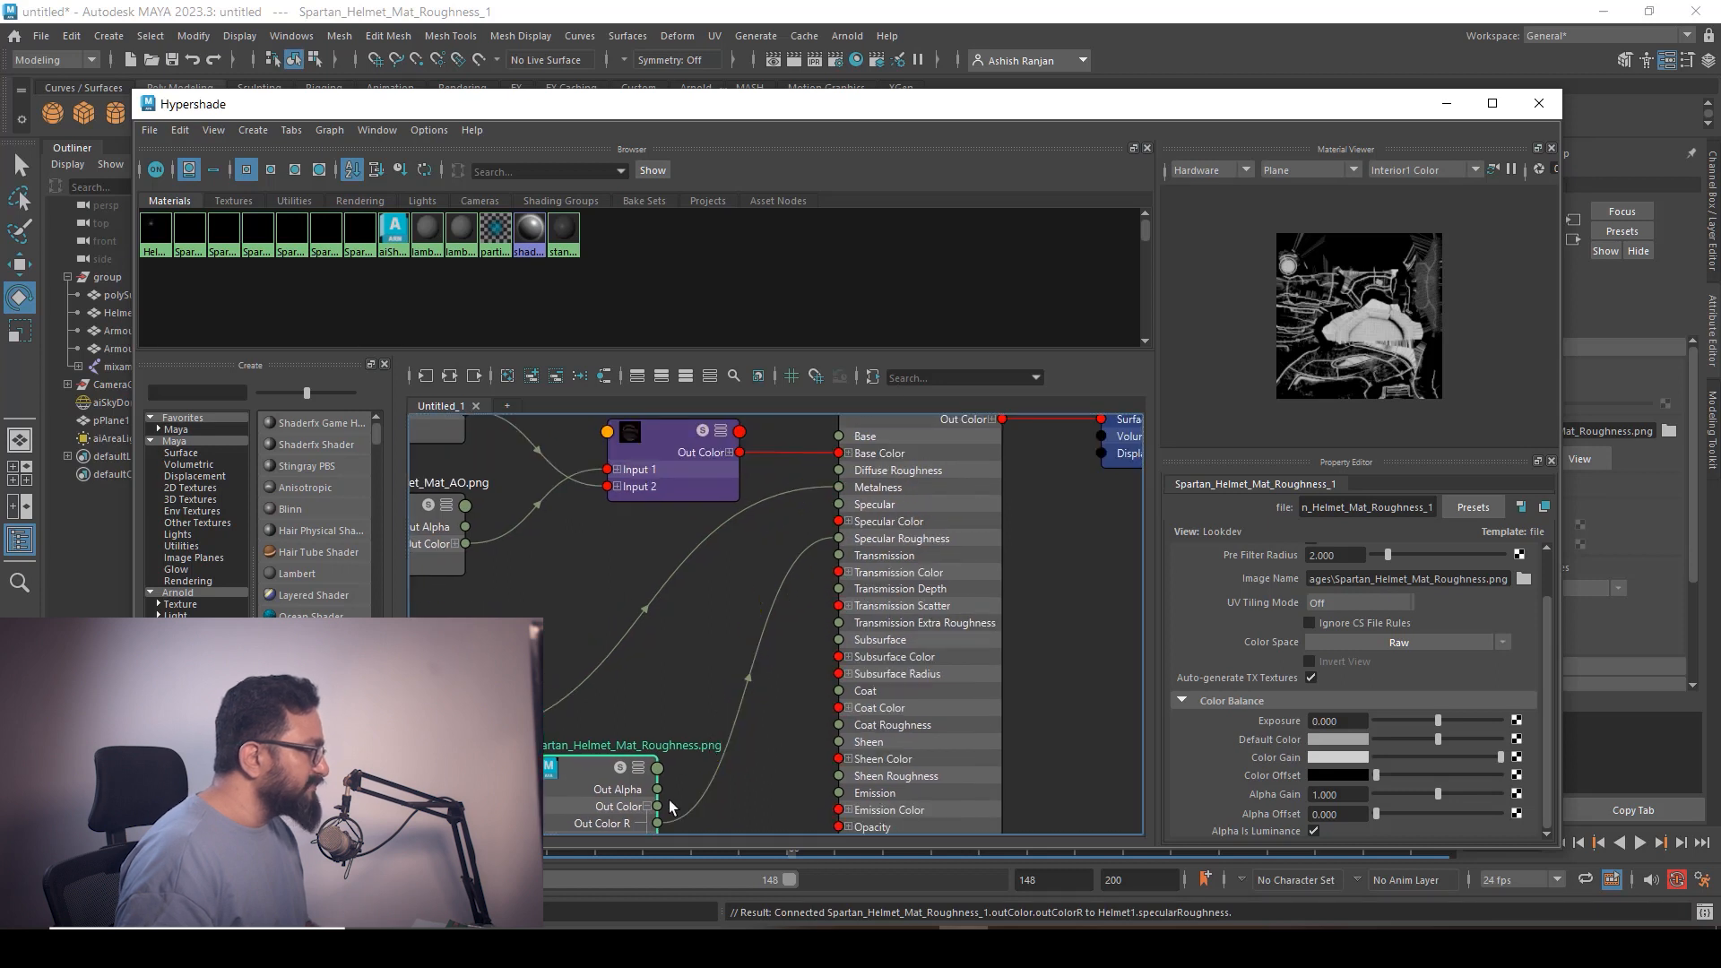
drag(657, 823, 843, 469)
alt+middle_drag(776, 731, 875, 667)
scroll(971, 687, down, 3)
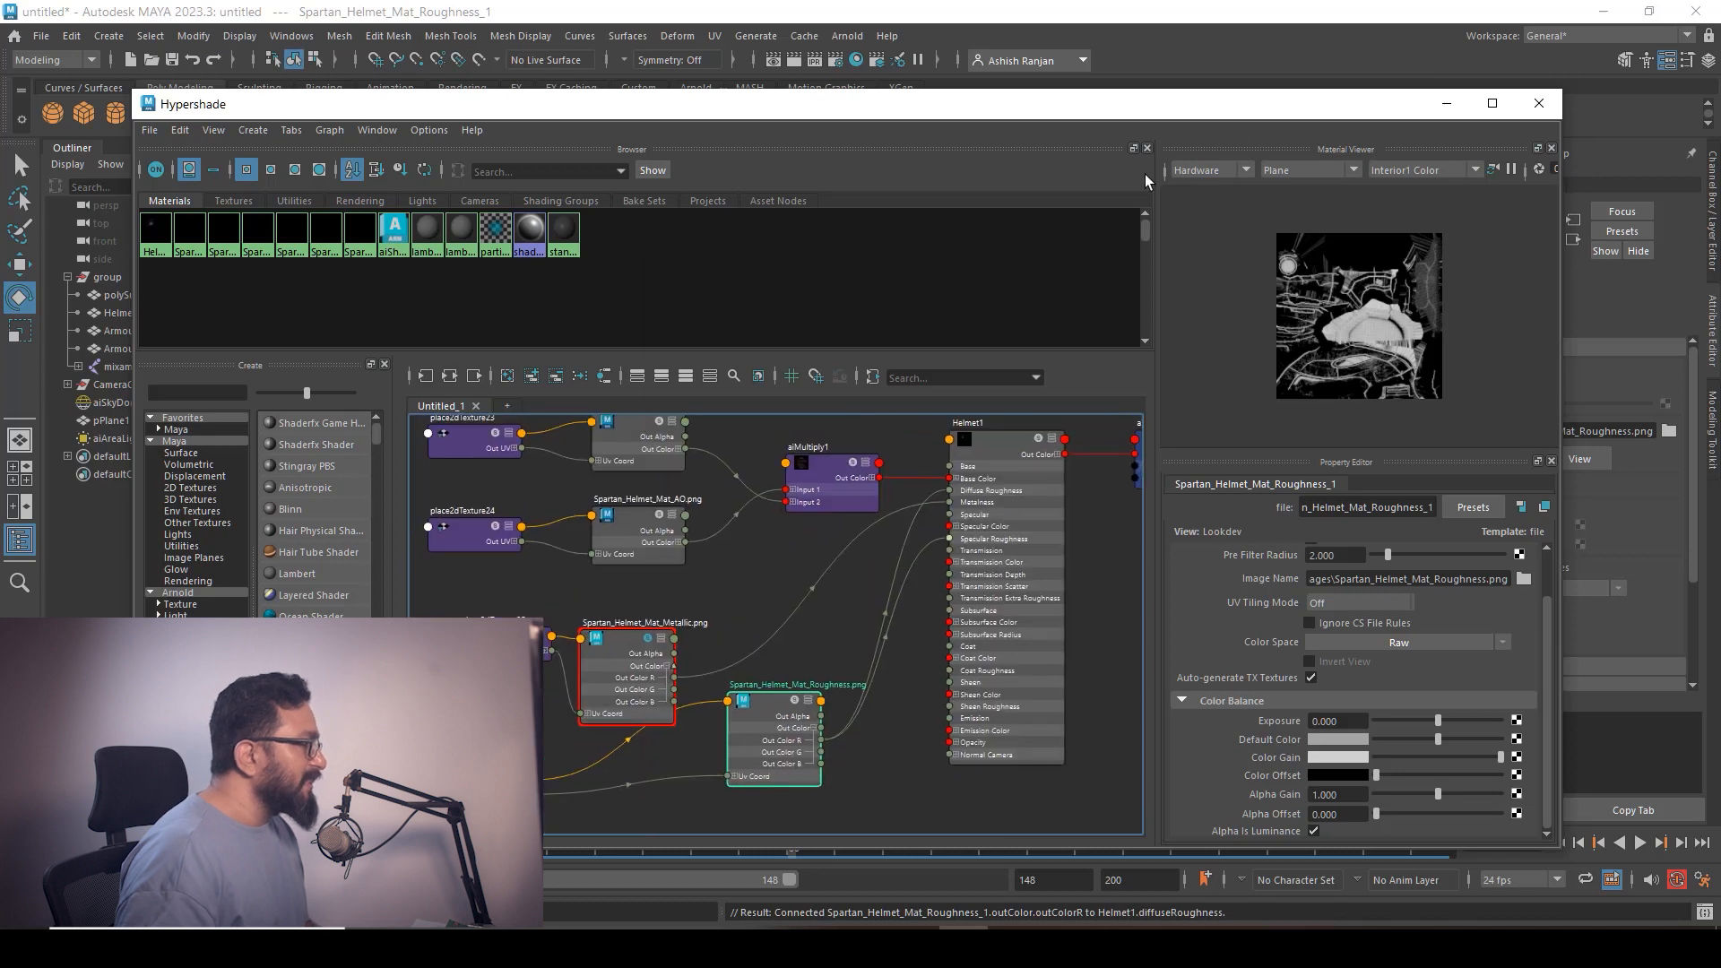
Put the Hypershade away and render the helmet in the Arnold RenderView to check the roughness map, stopping the render after the check
click(1448, 105)
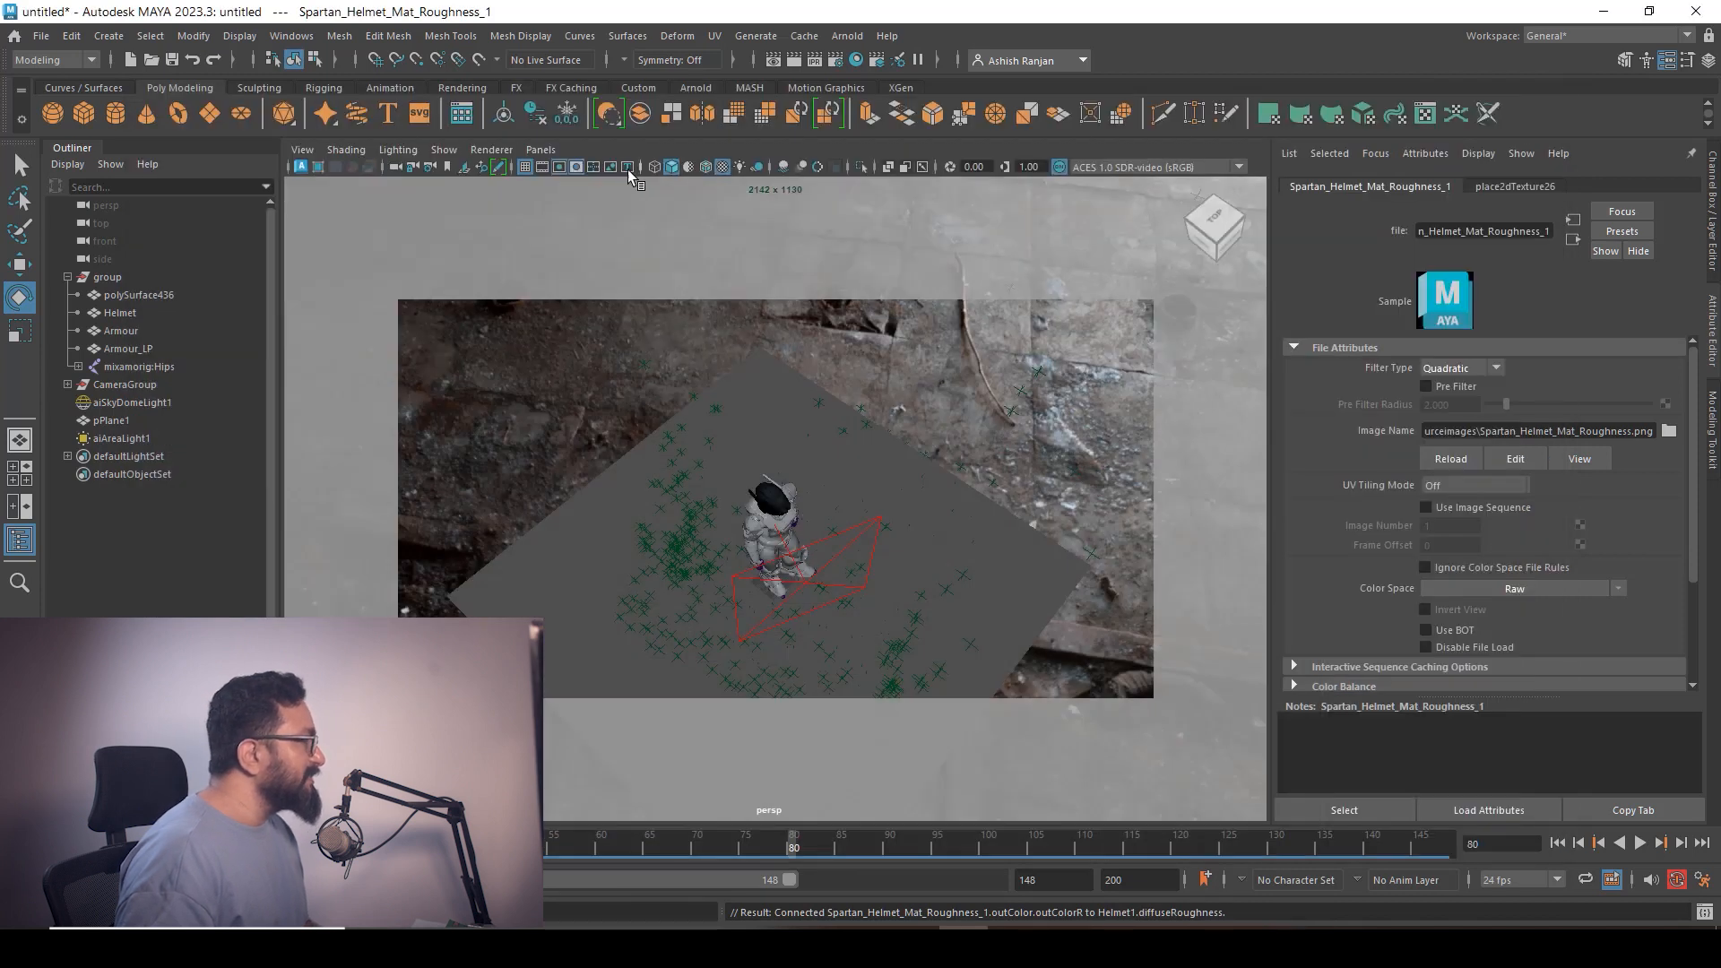
key(alt+Tab)
click(1208, 325)
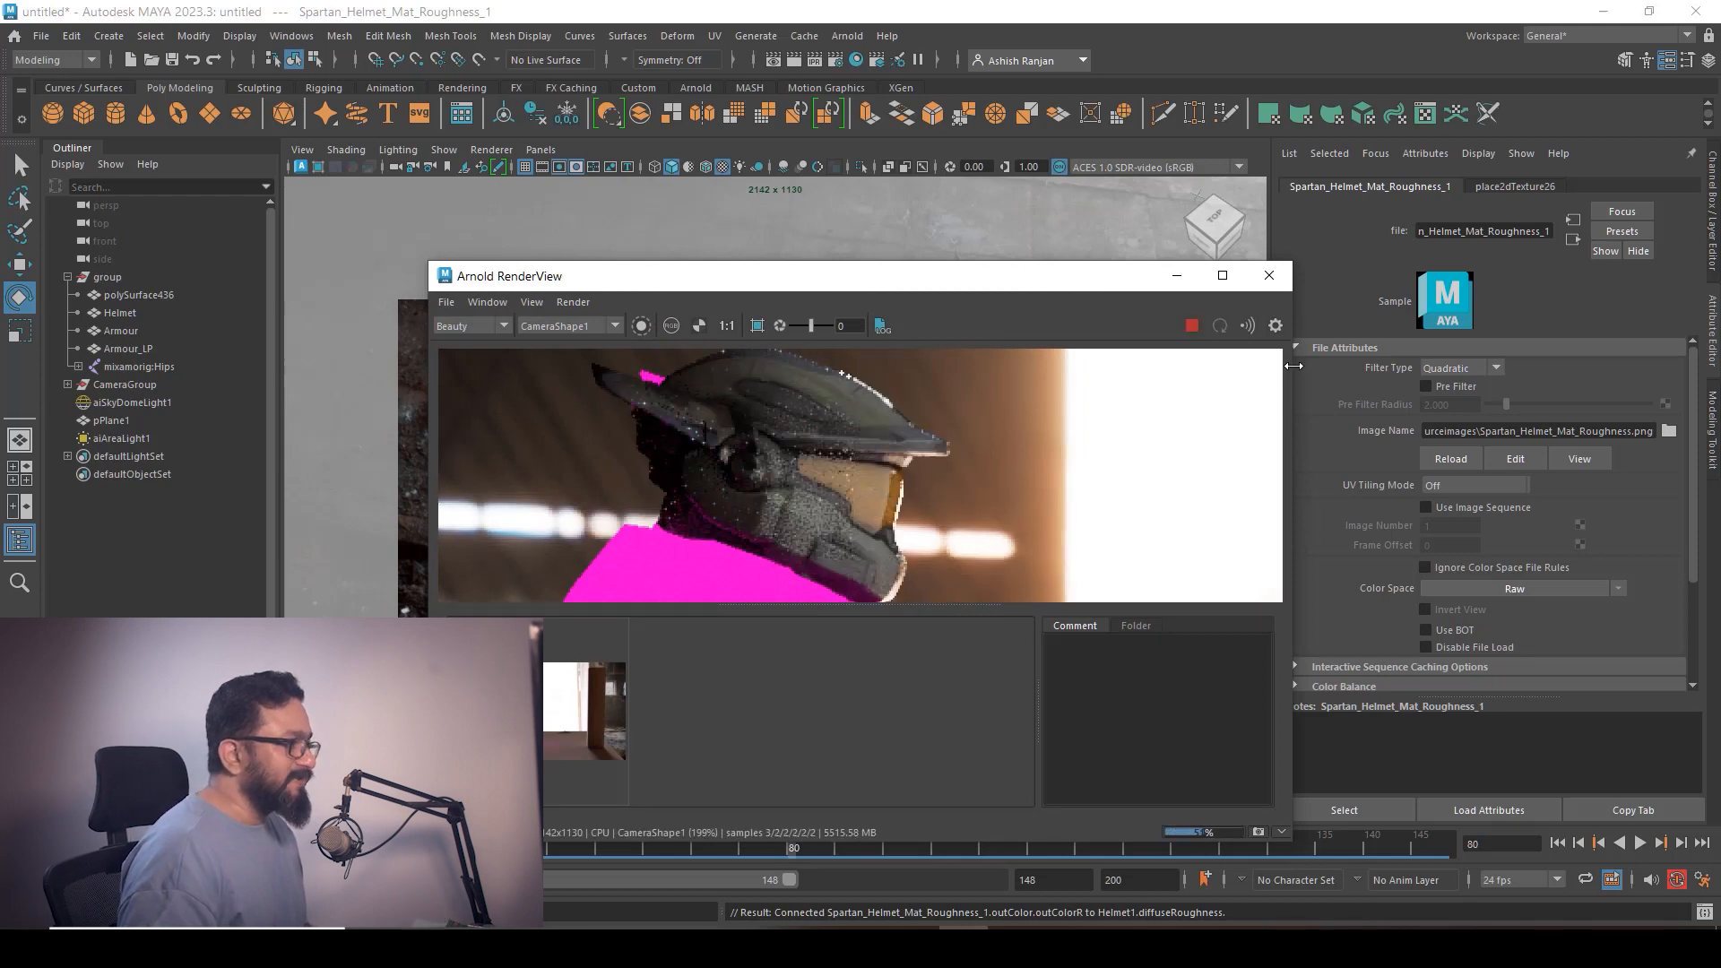
click(1191, 326)
Bring Spartan_Helmet_Mat_Specular.png from the sourceimages folder into the Hypershade graph and put the folder window away
click(619, 941)
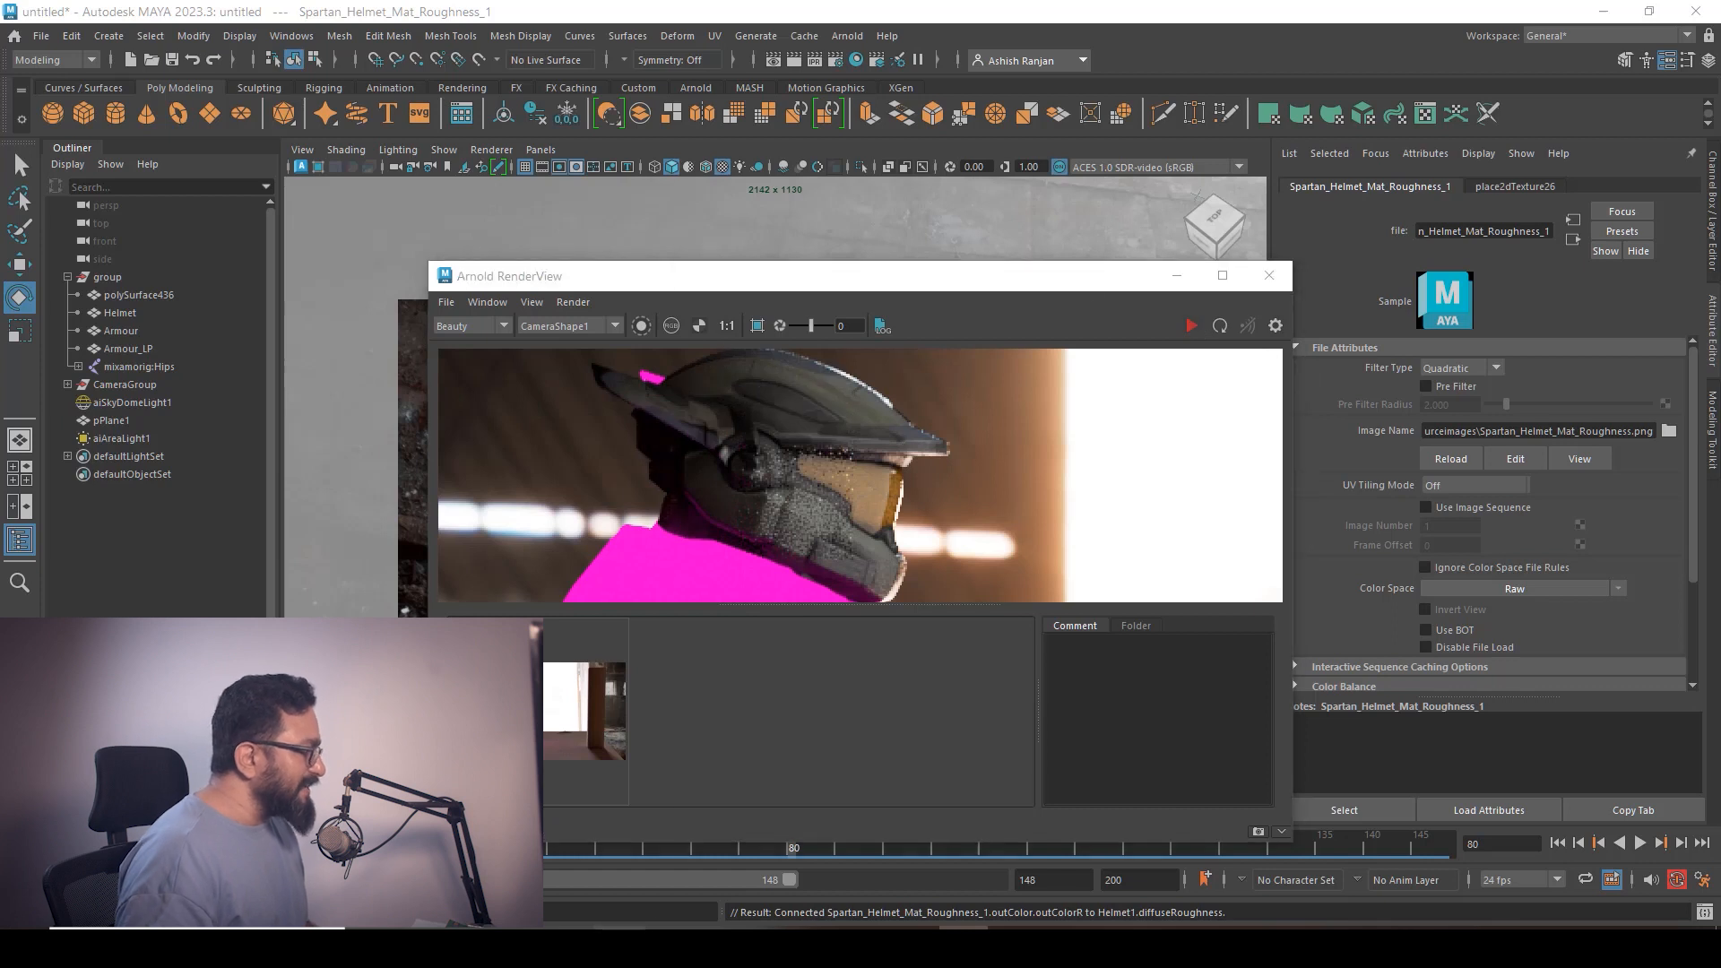
click(1171, 480)
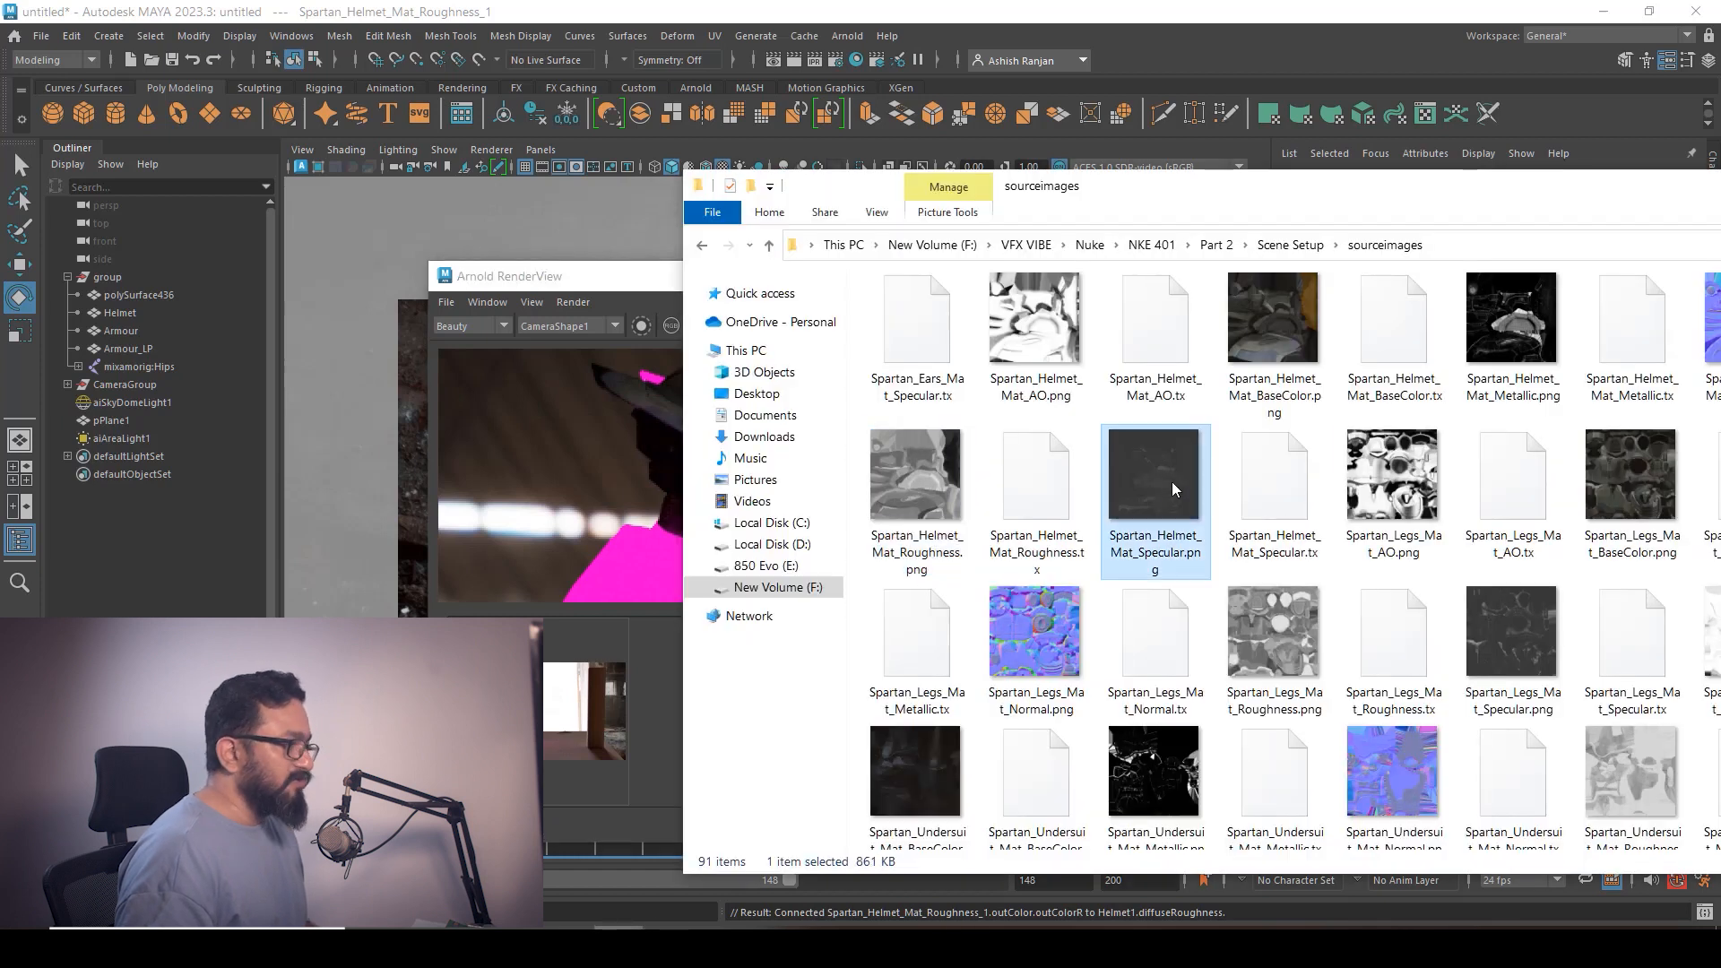
click(593, 942)
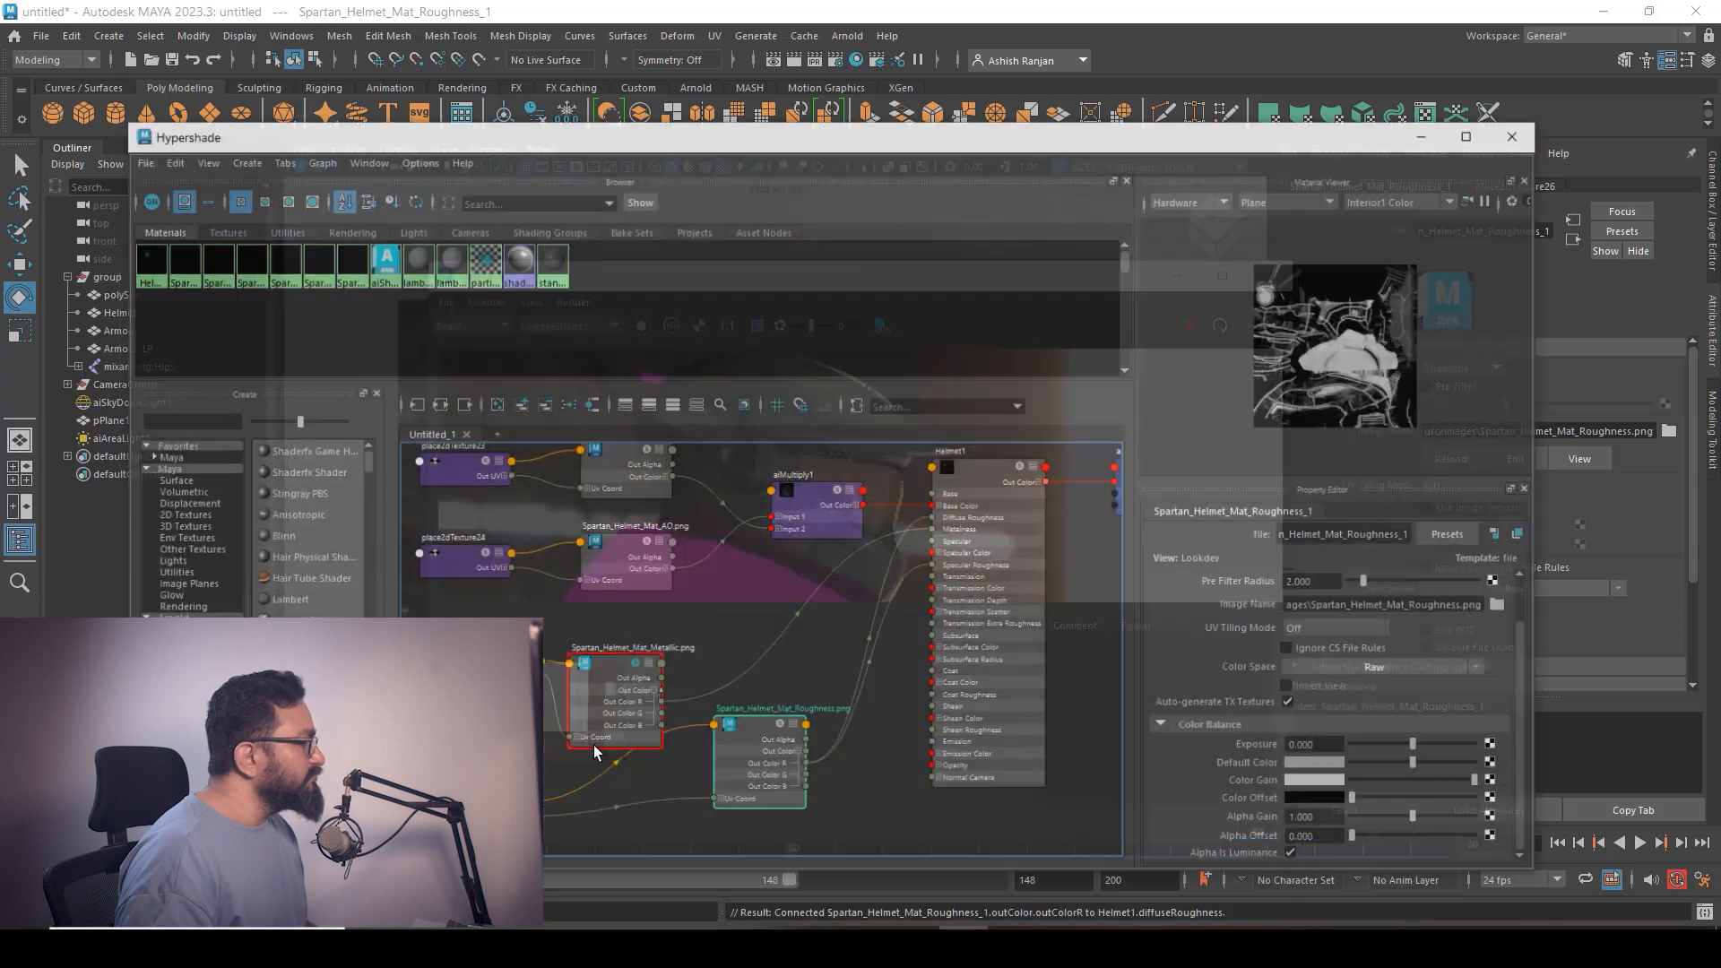
drag(1253, 113, 1314, 579)
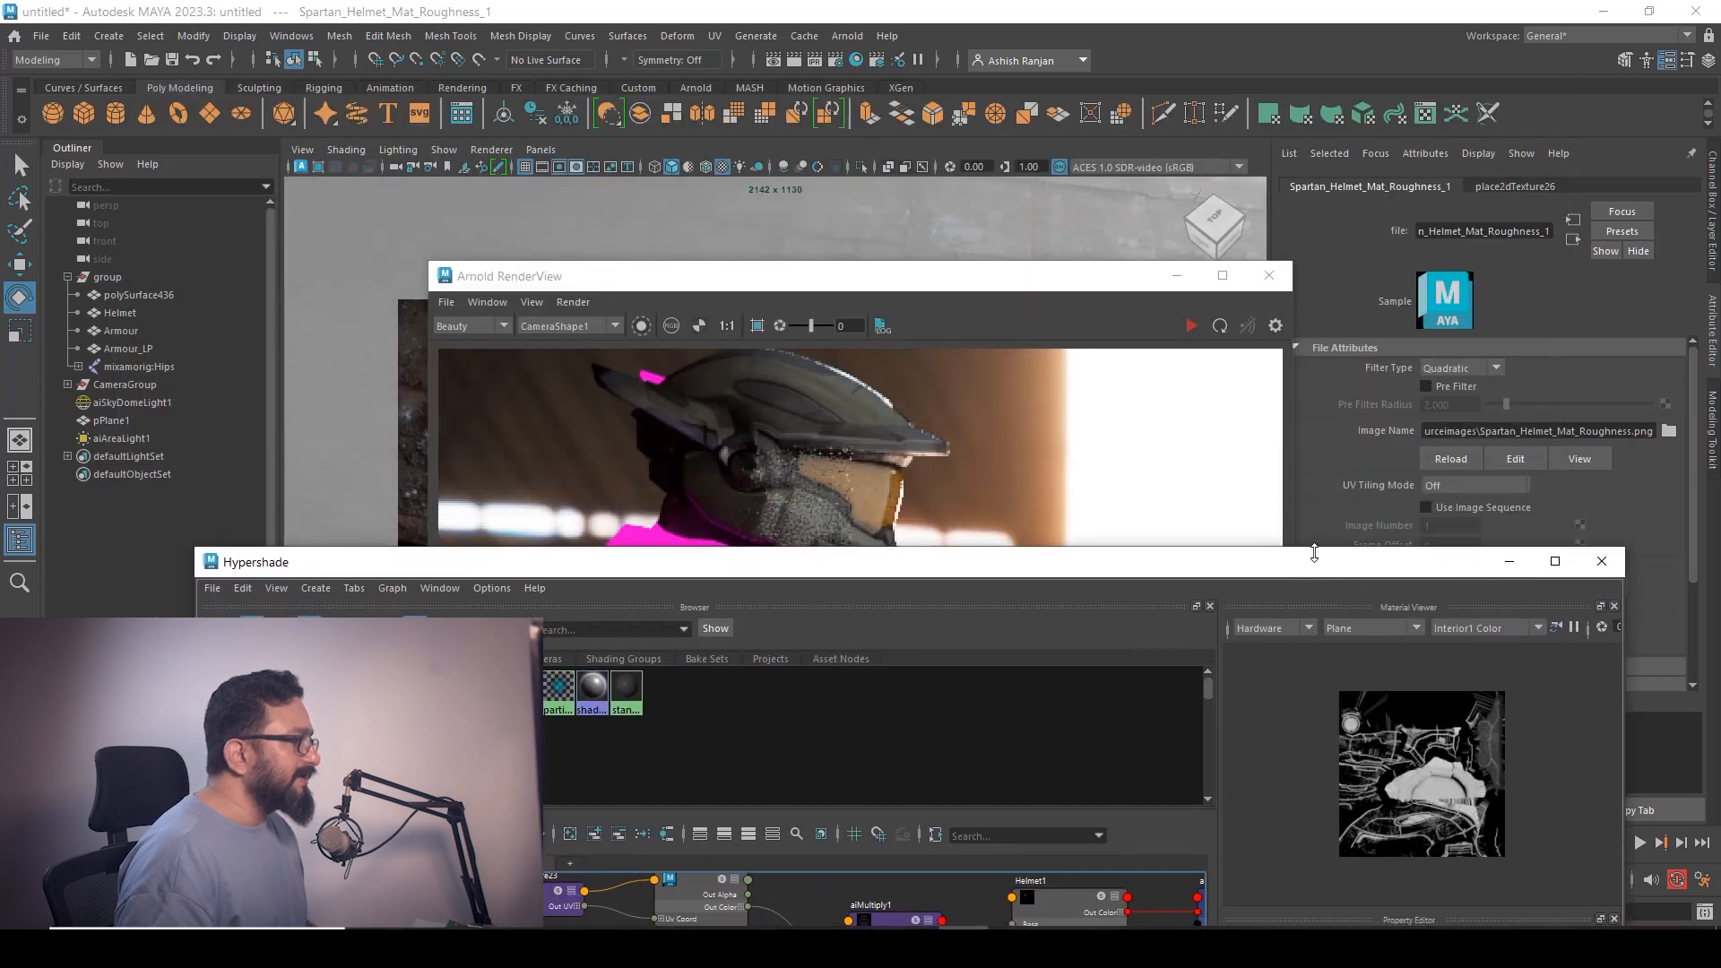
drag(905, 556, 1051, 188)
drag(1156, 476, 647, 670)
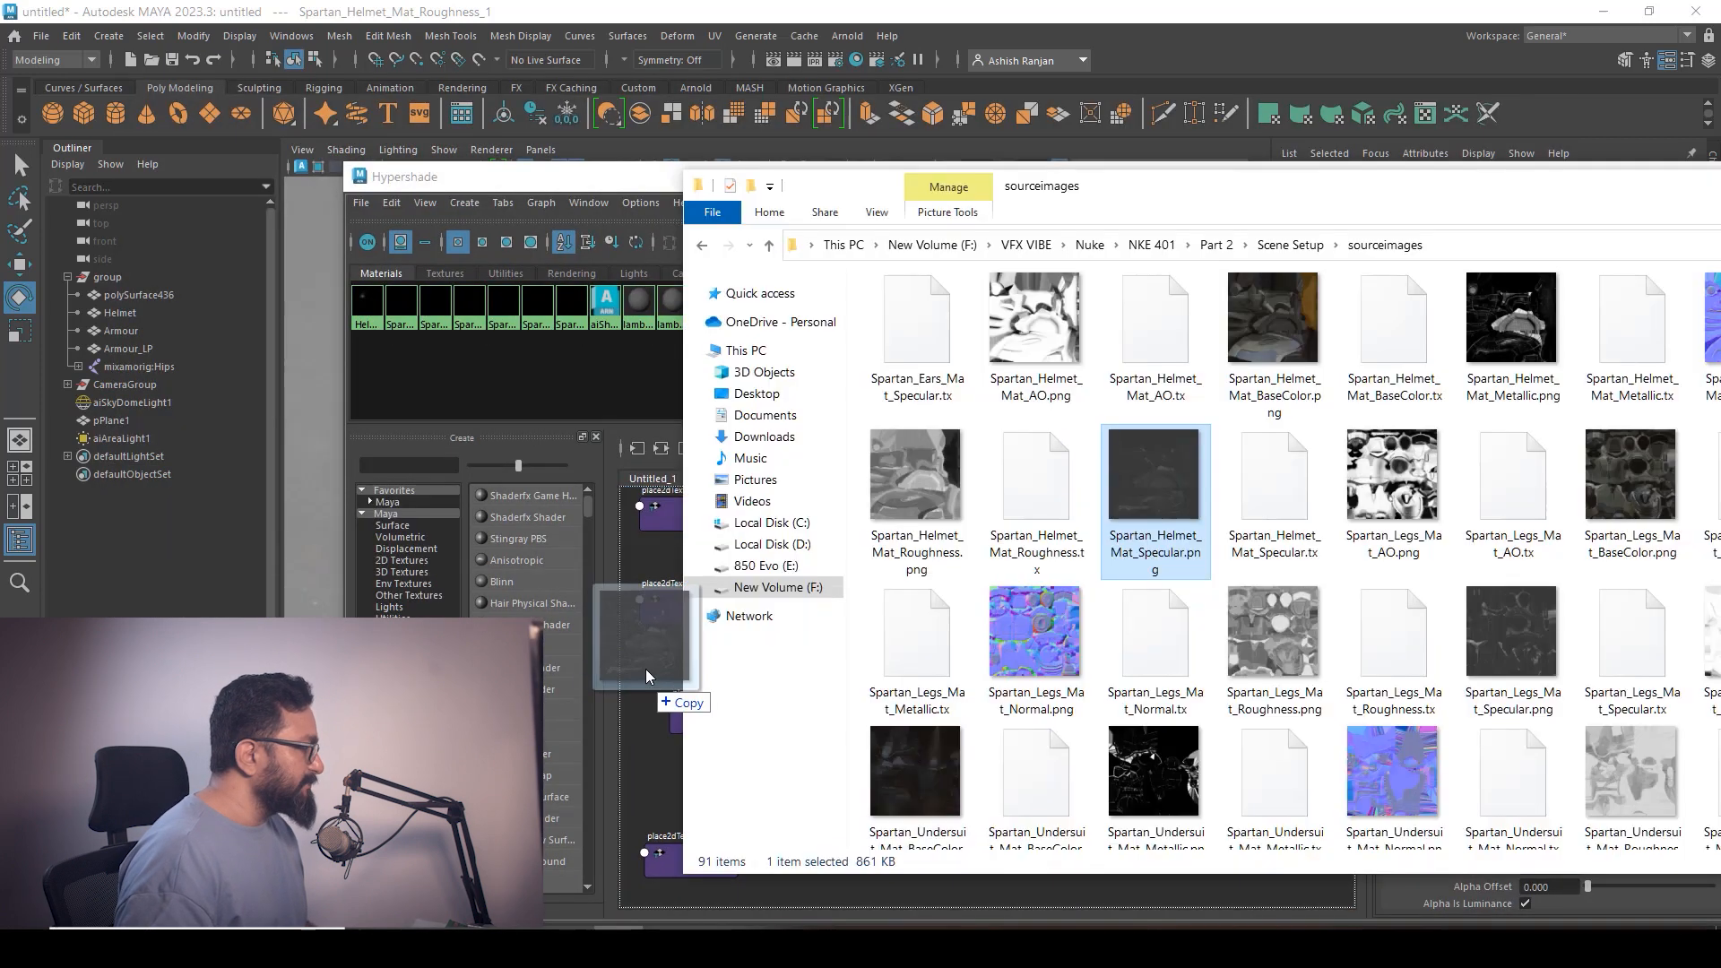
drag(1663, 199, 1398, 242)
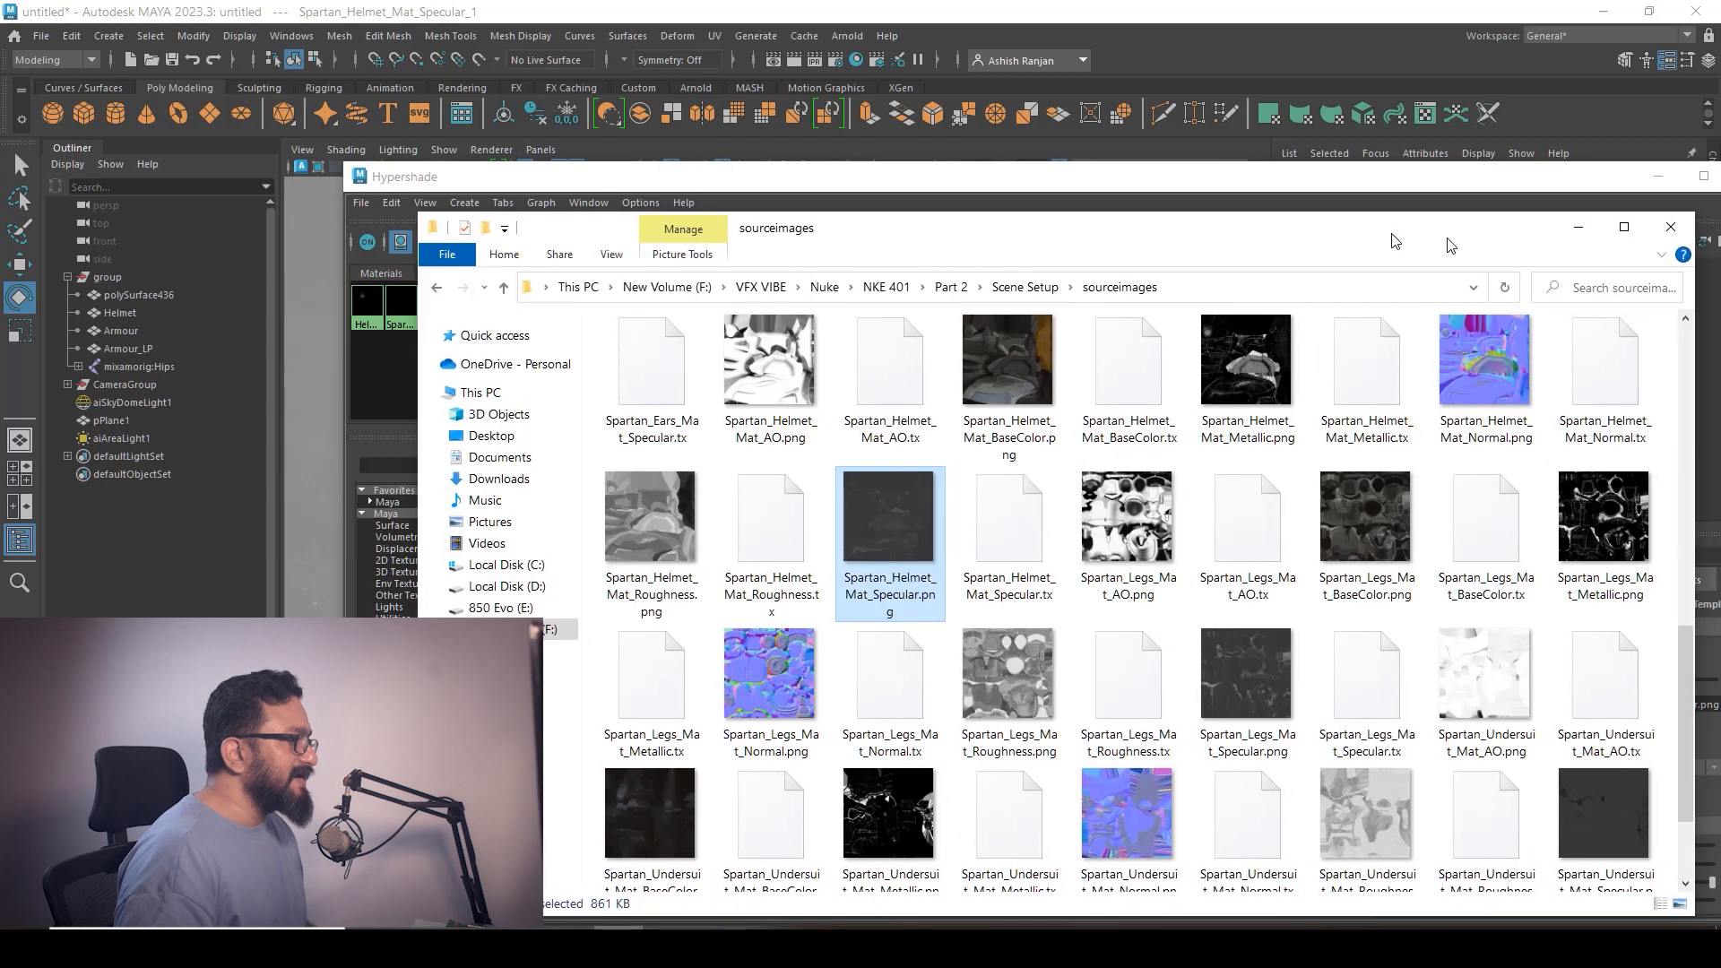
click(1575, 234)
Place the specular texture below the roughness texture and rearrange the place2dTexture nodes beside their textures
alt+middle_drag(791, 748, 752, 613)
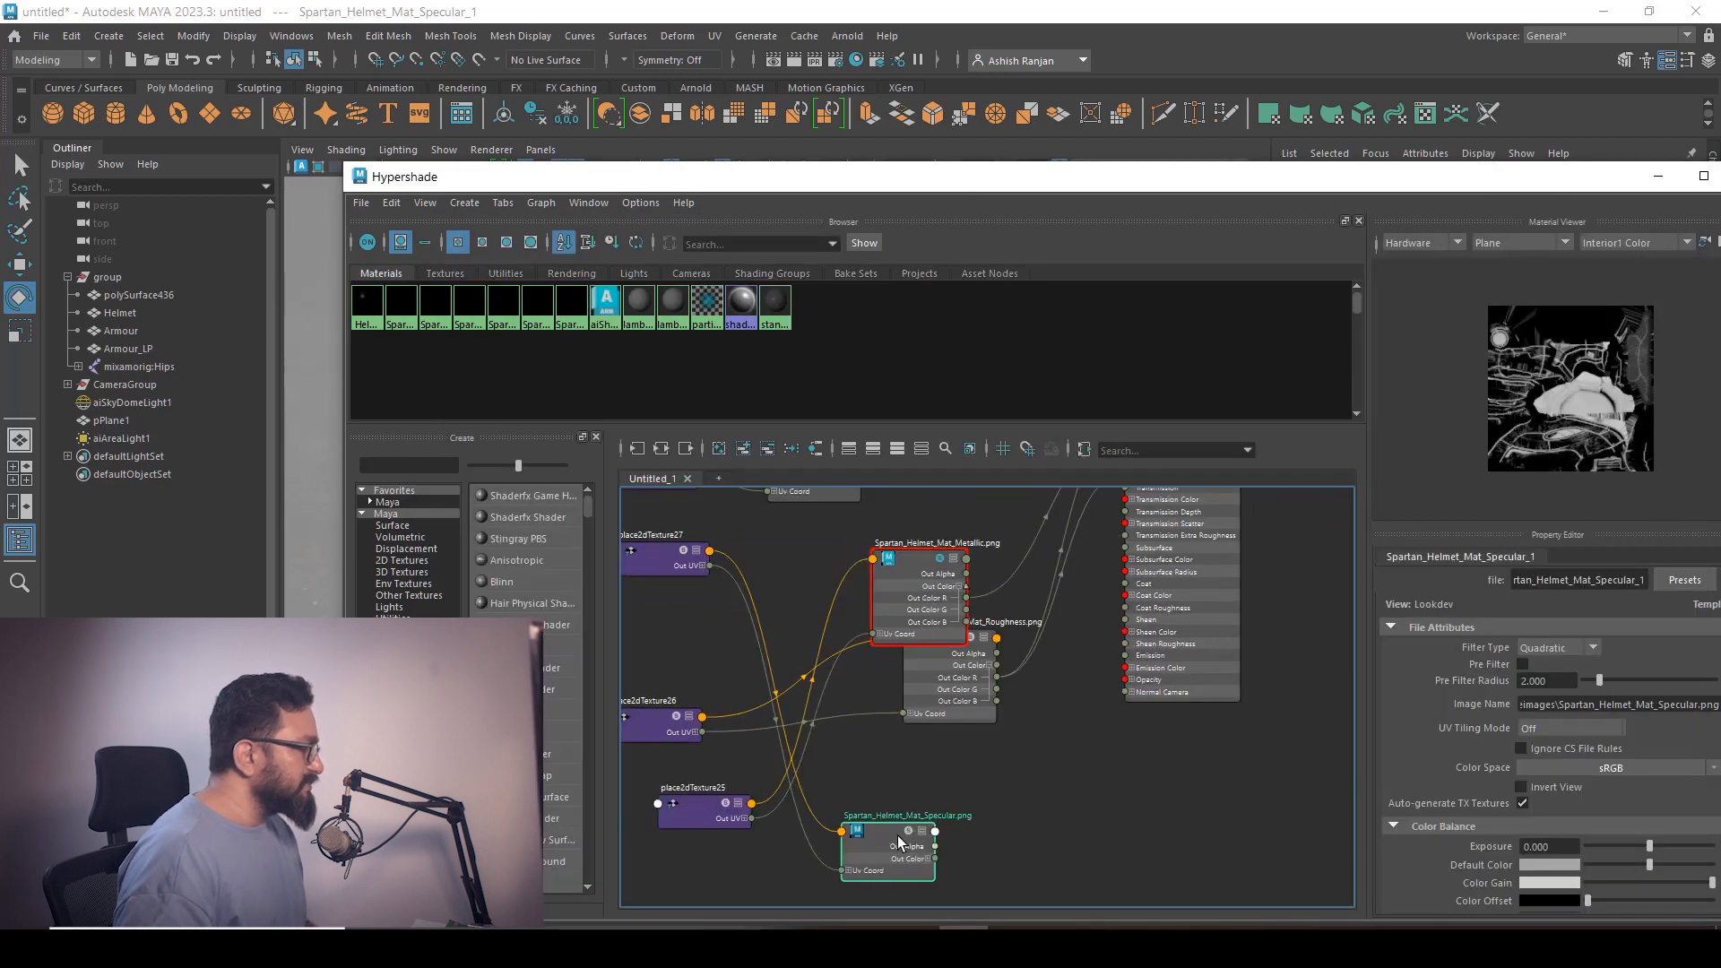
drag(896, 836, 926, 825)
drag(687, 815, 691, 663)
drag(923, 833, 1036, 754)
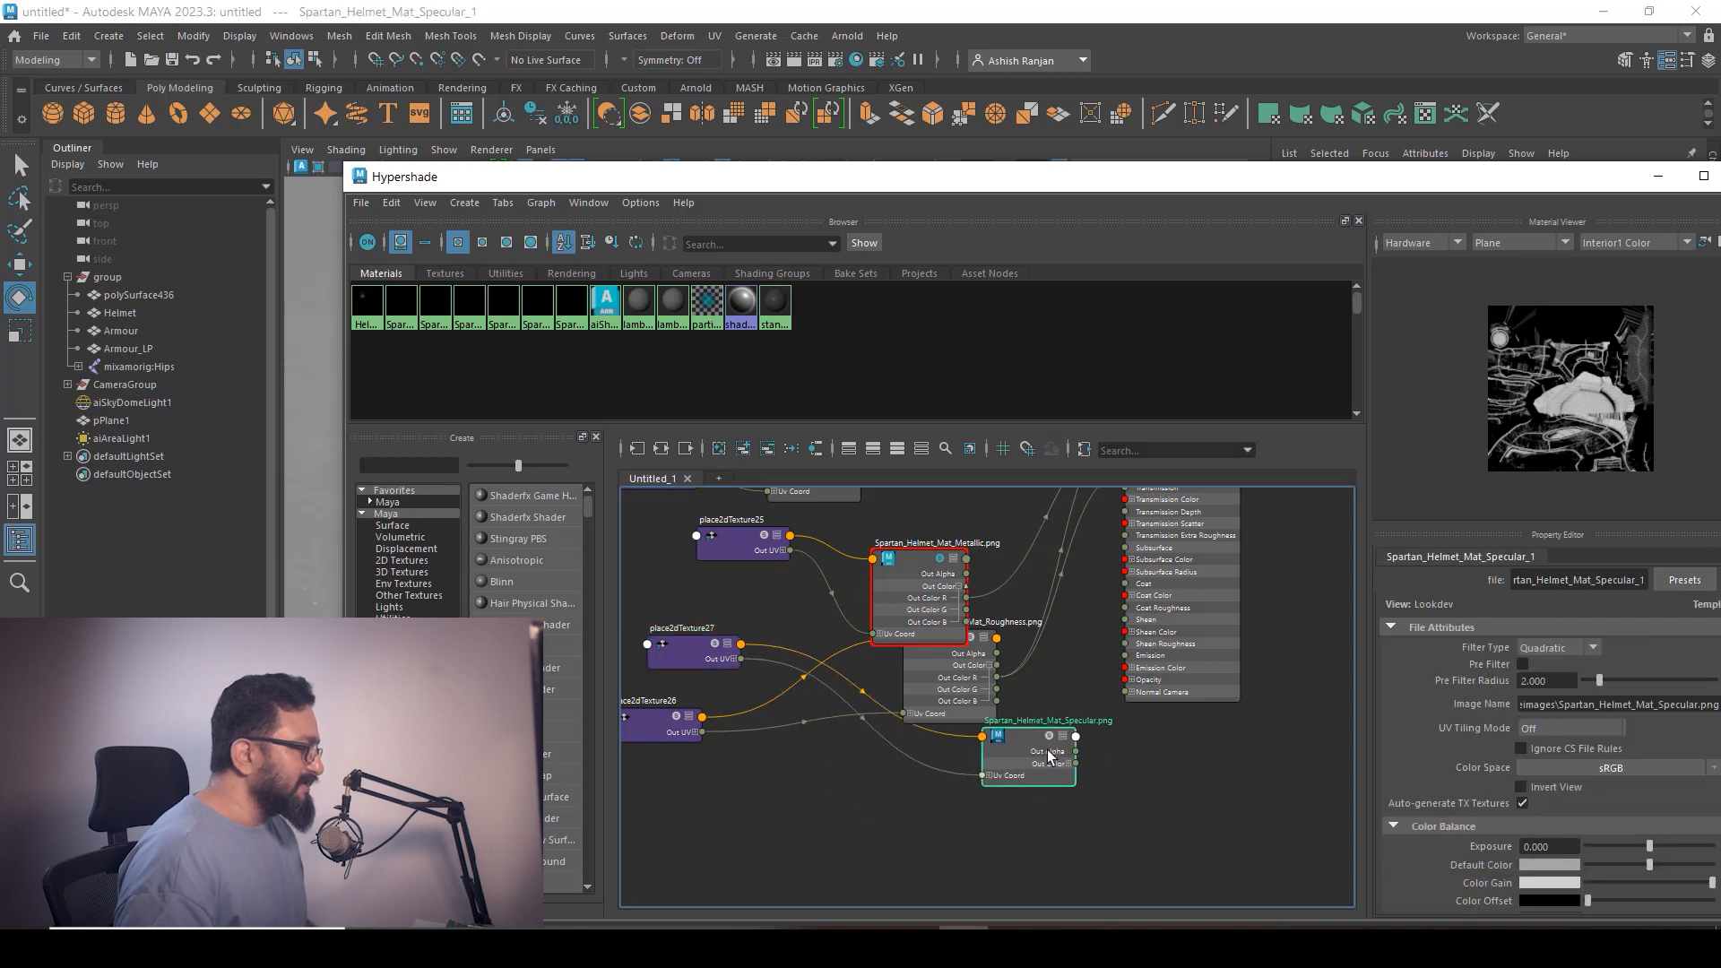
Expand the specular texture's color outputs and connect its Out Color to Specular Color on Helmet1
scroll(1067, 749, up, 4)
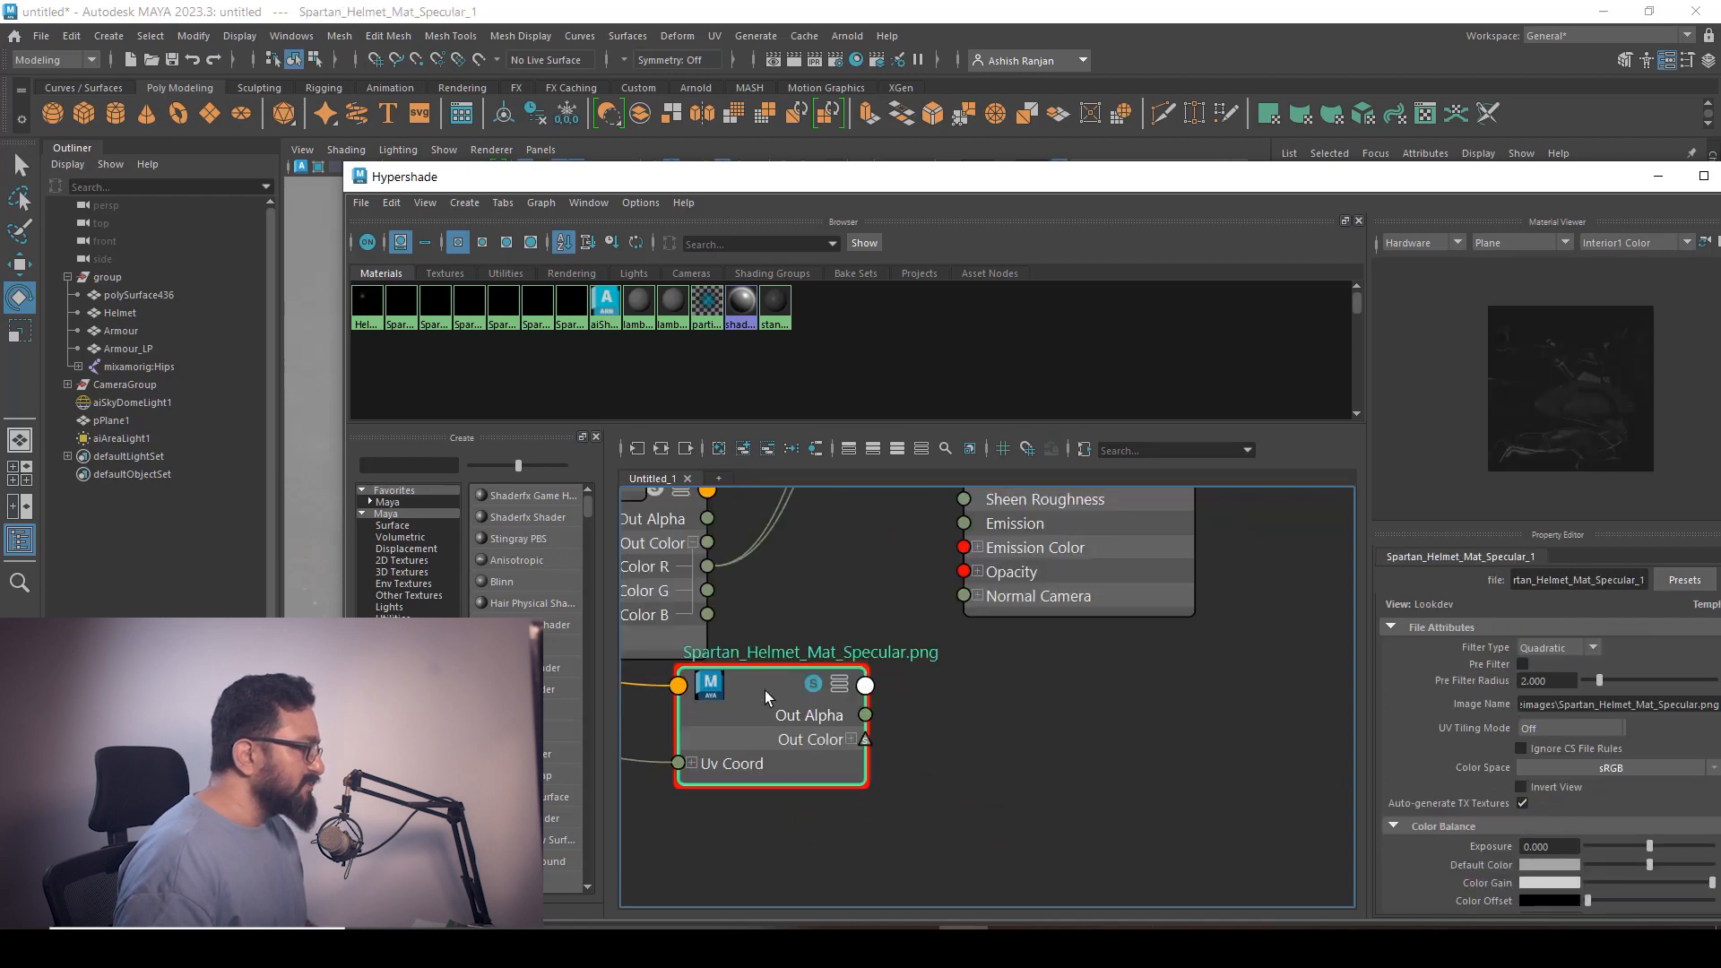
click(850, 739)
alt+middle_drag(898, 766, 901, 820)
scroll(927, 794, down, 6)
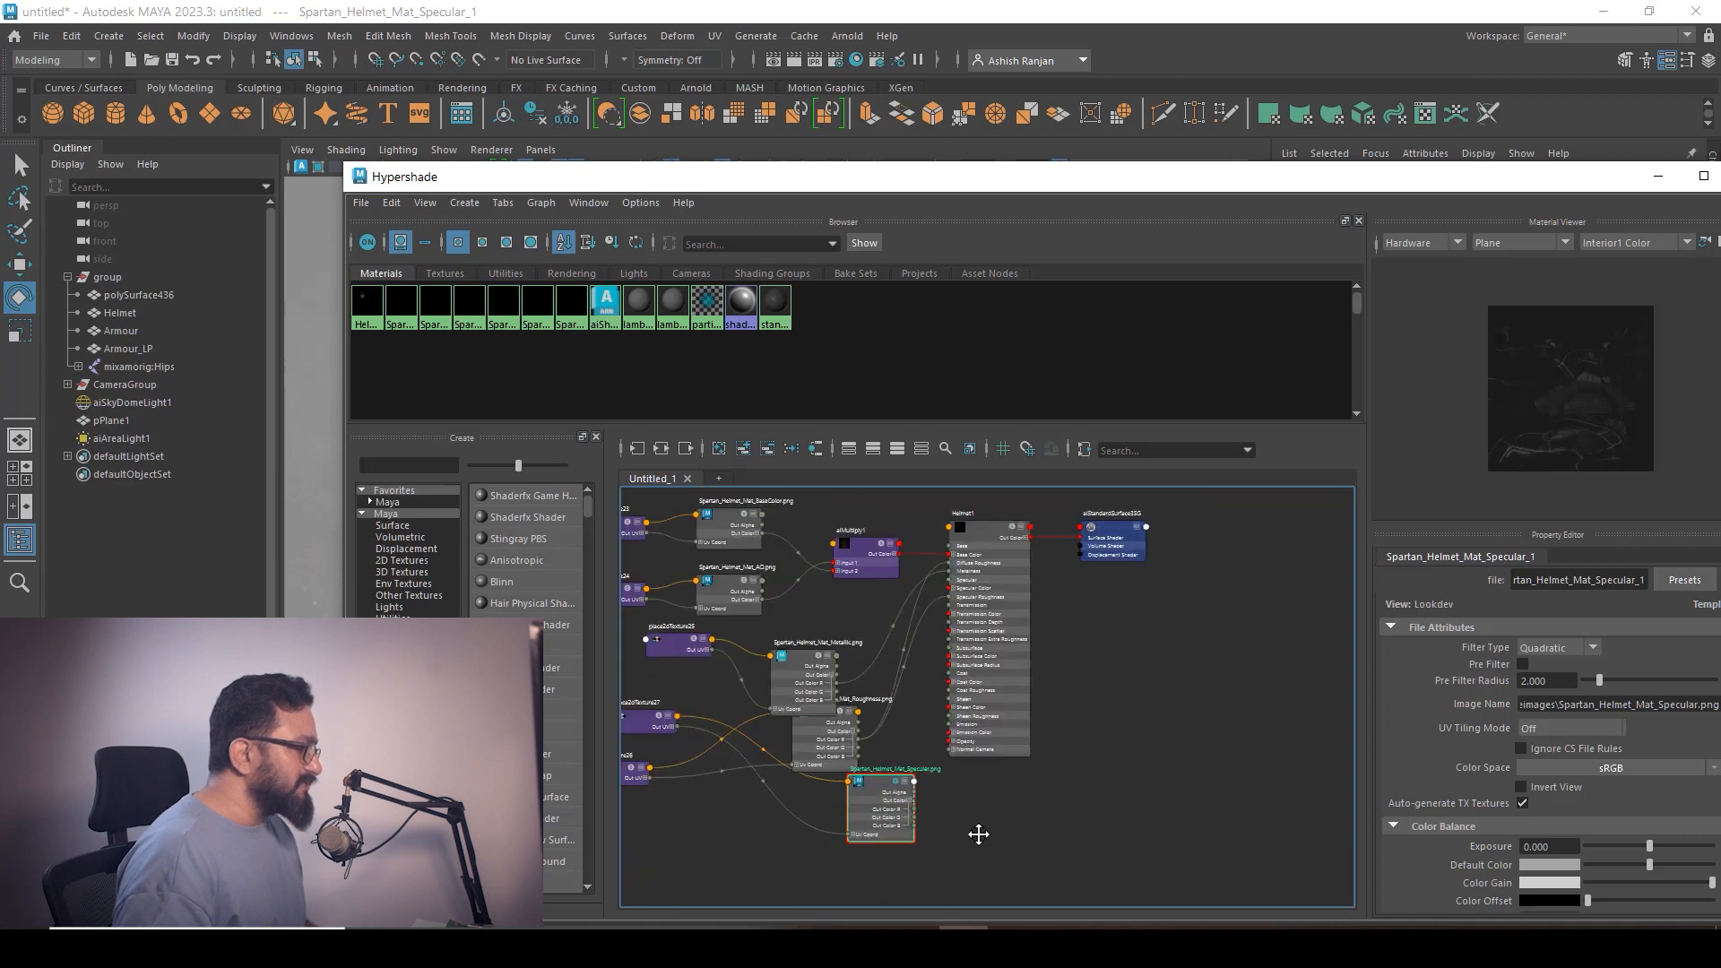
scroll(932, 686, up, 4)
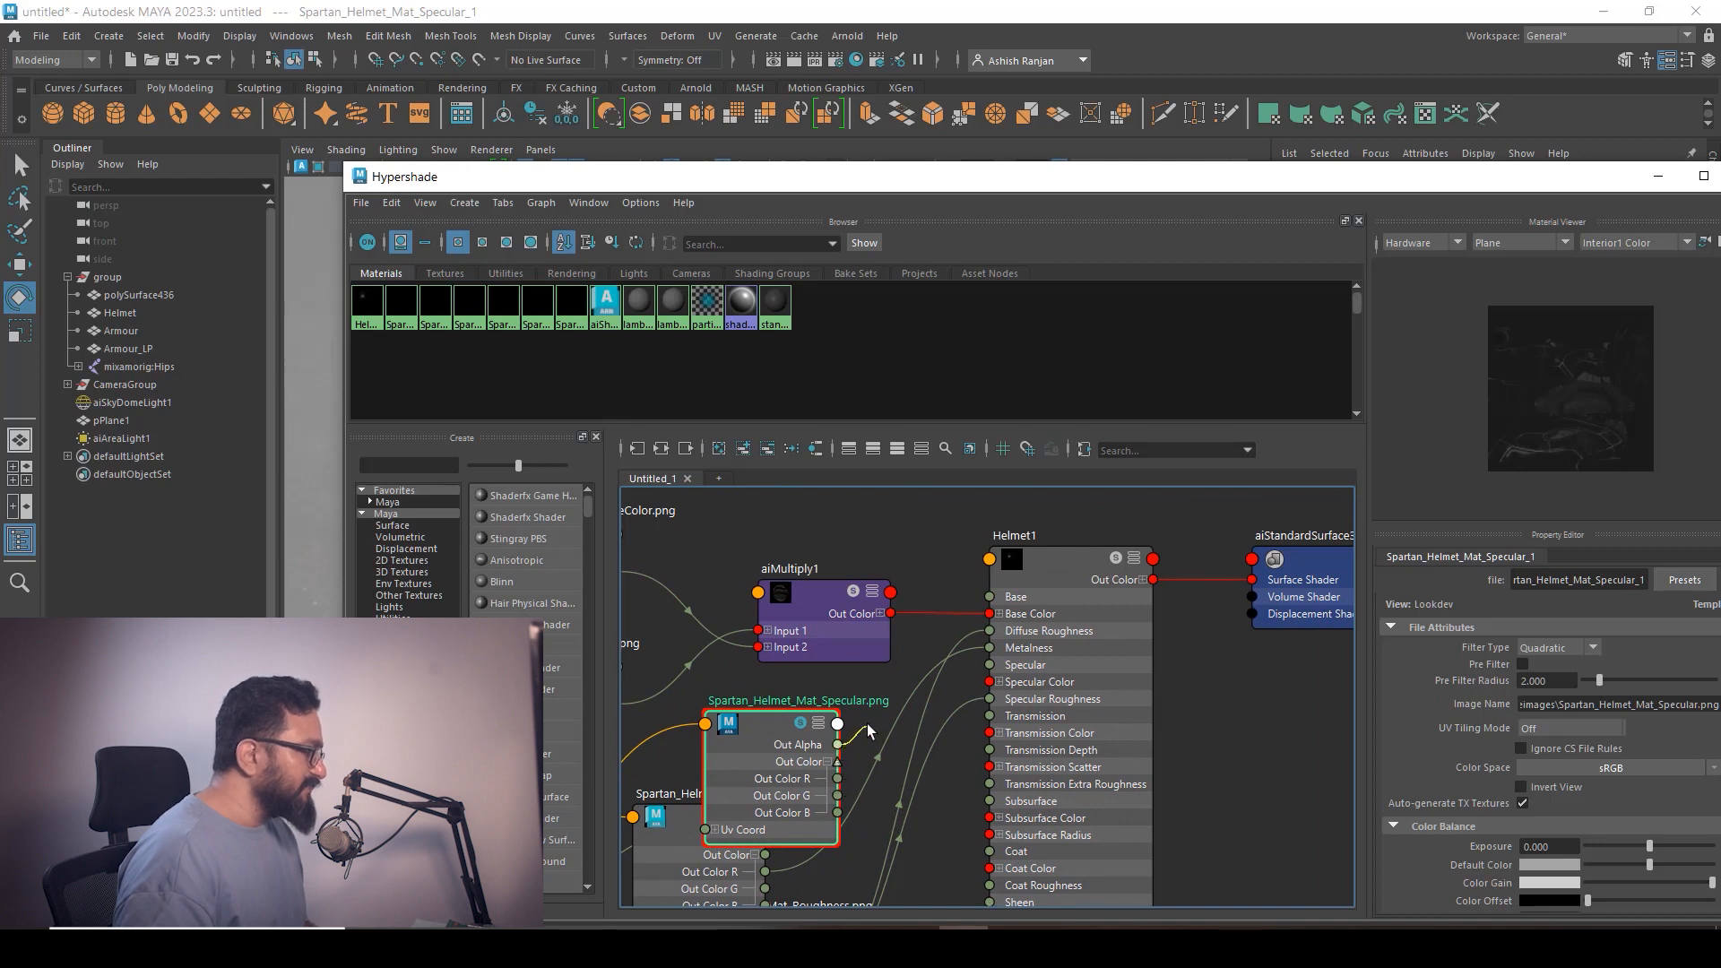
drag(832, 764, 1002, 683)
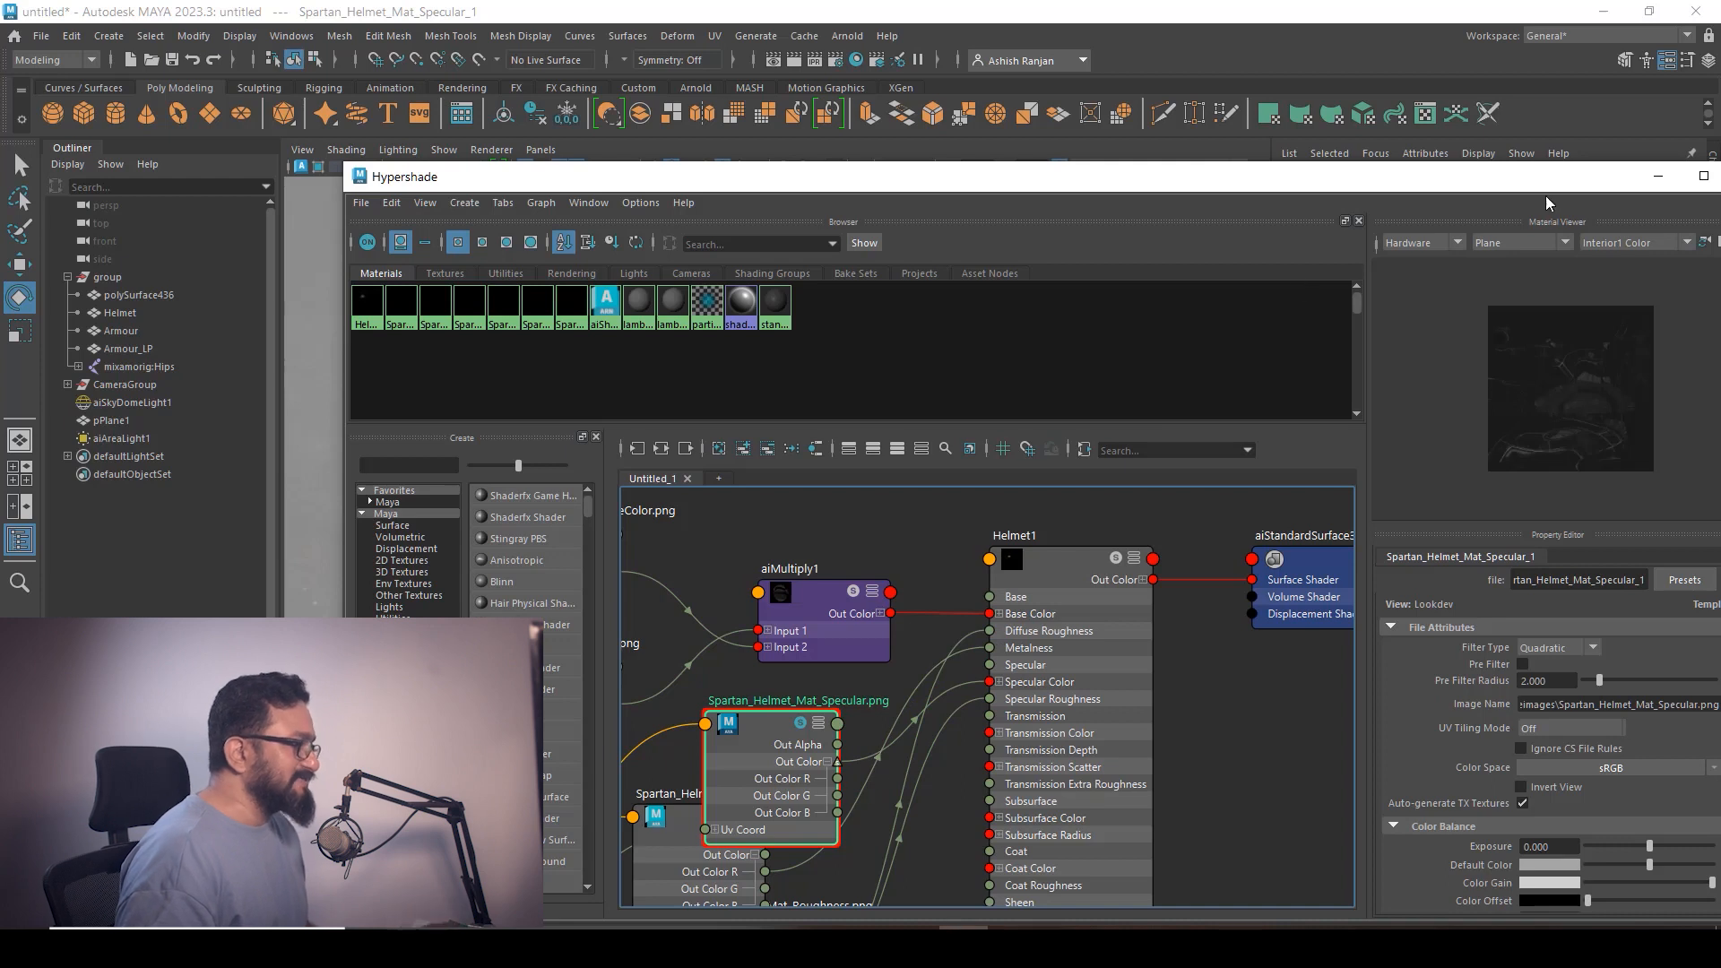
Put the Hypershade away, render in the Arnold RenderView and examine the fully textured helmet on the Spartan
drag(1456, 184, 1287, 197)
click(1487, 192)
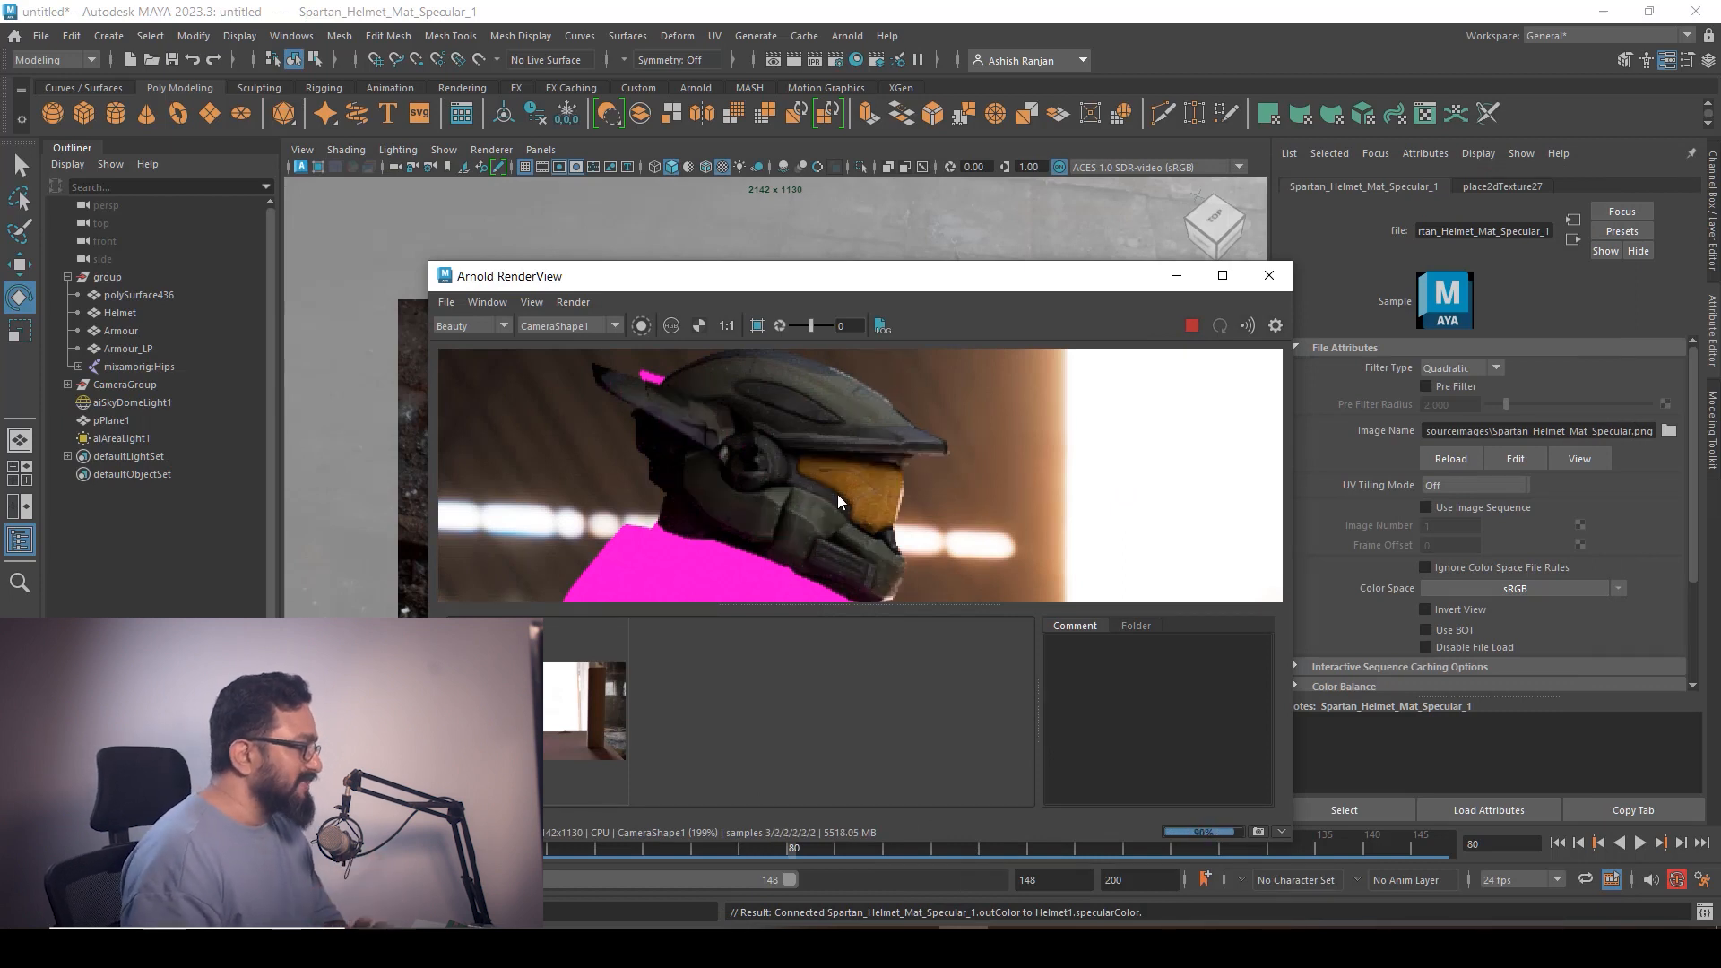
scroll(921, 573, down, 5)
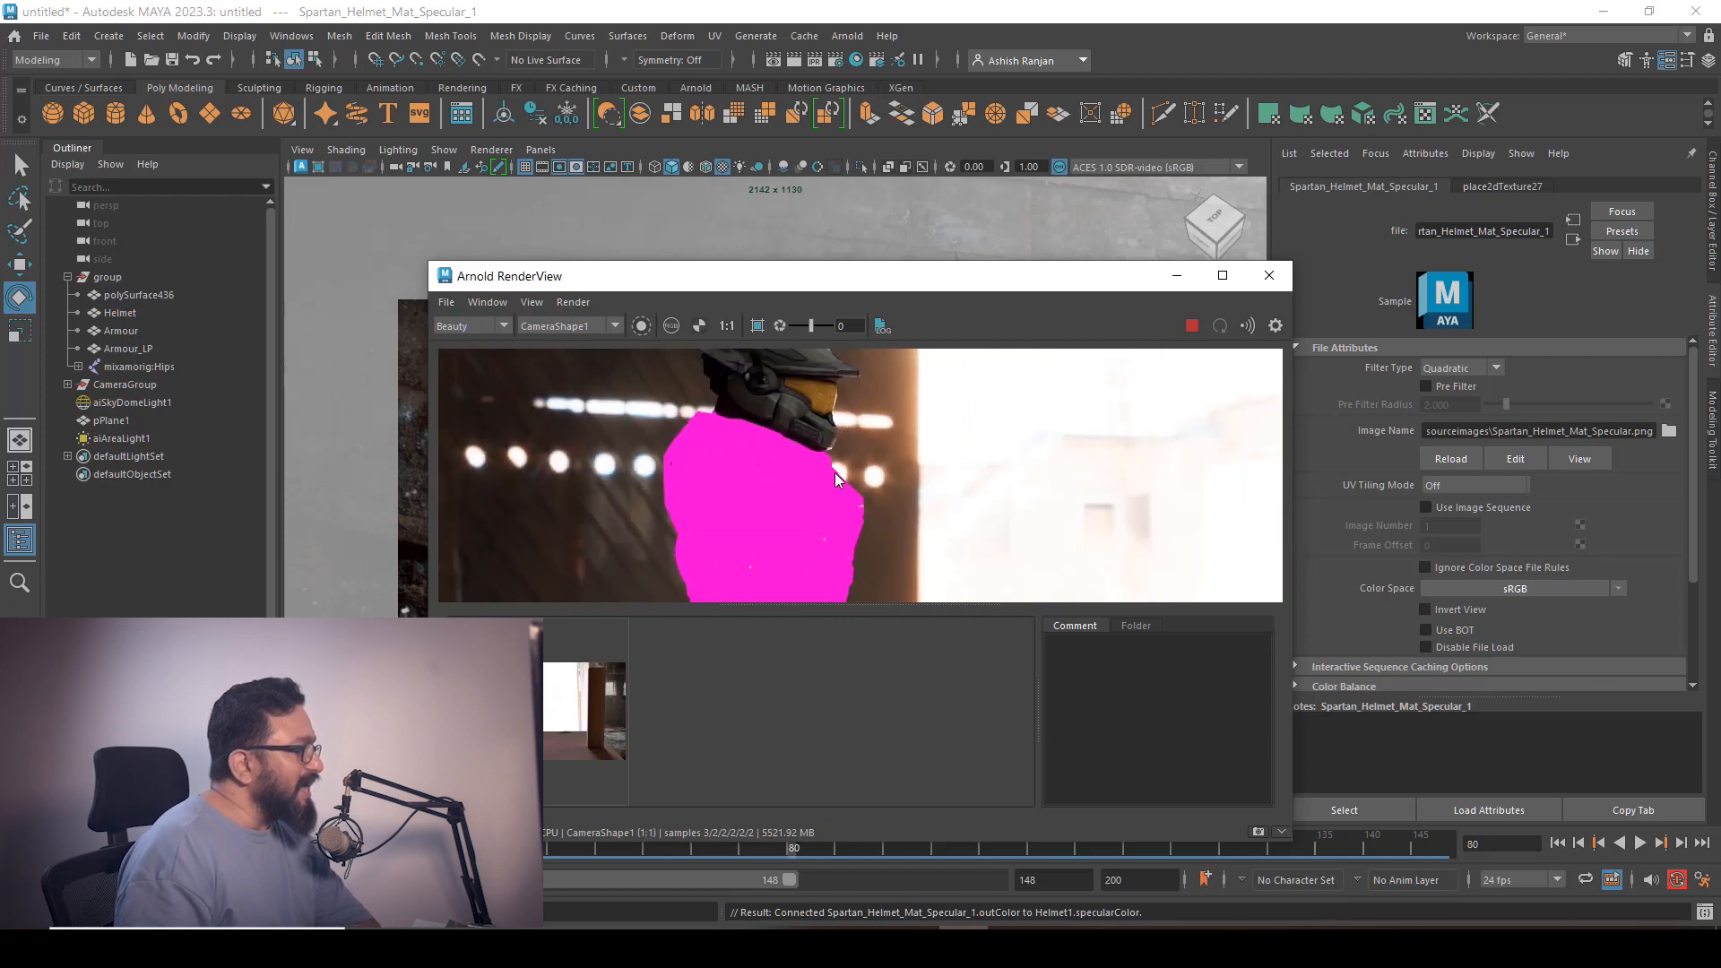
middle_drag(938, 581, 885, 518)
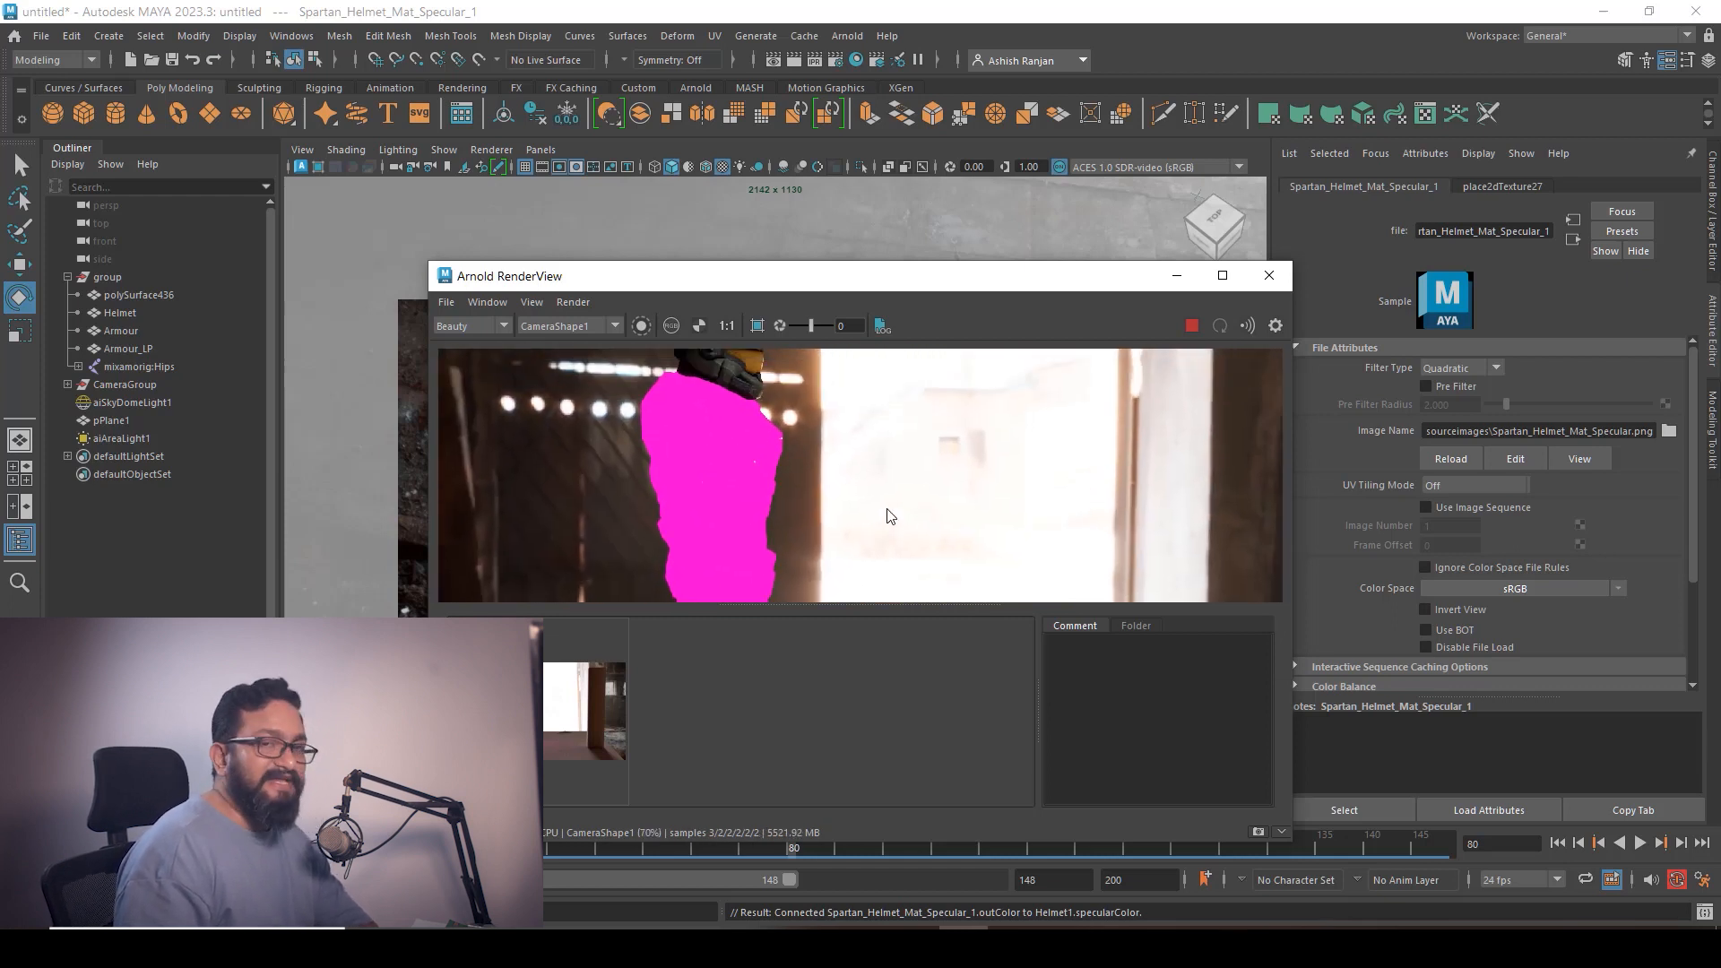
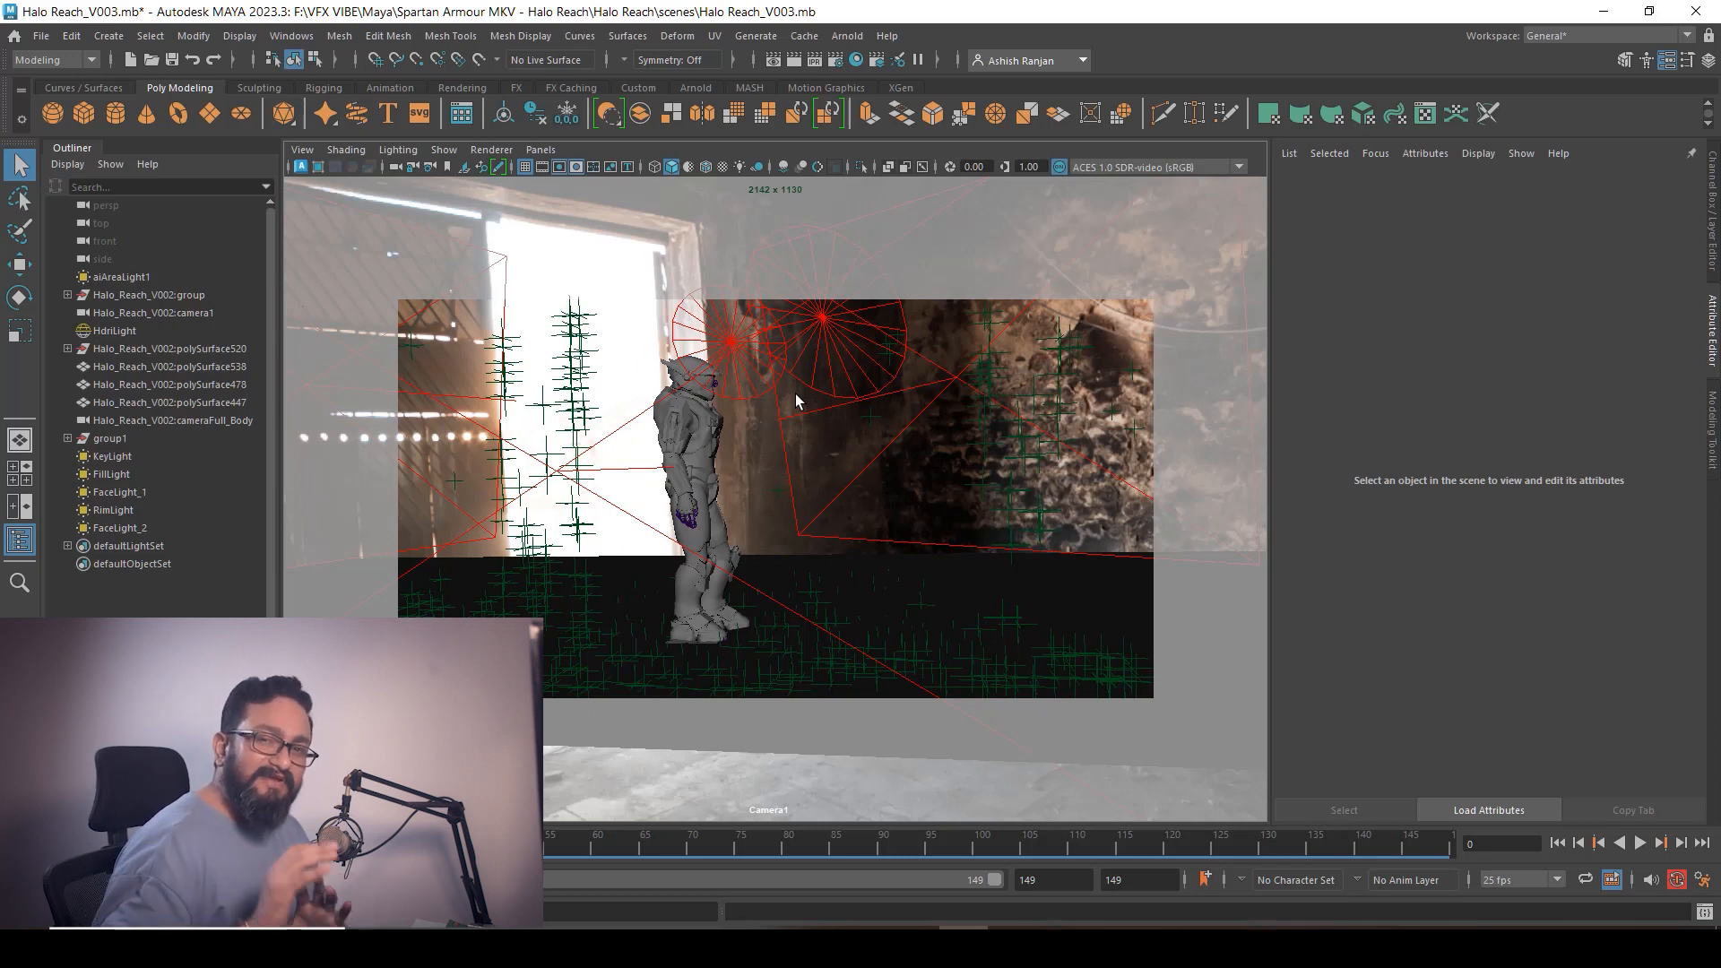
In the Halo Reach_V003.mb scene, render the Spartan through CameraShape1 in the Arnold RenderView, and put the render window away
click(853, 34)
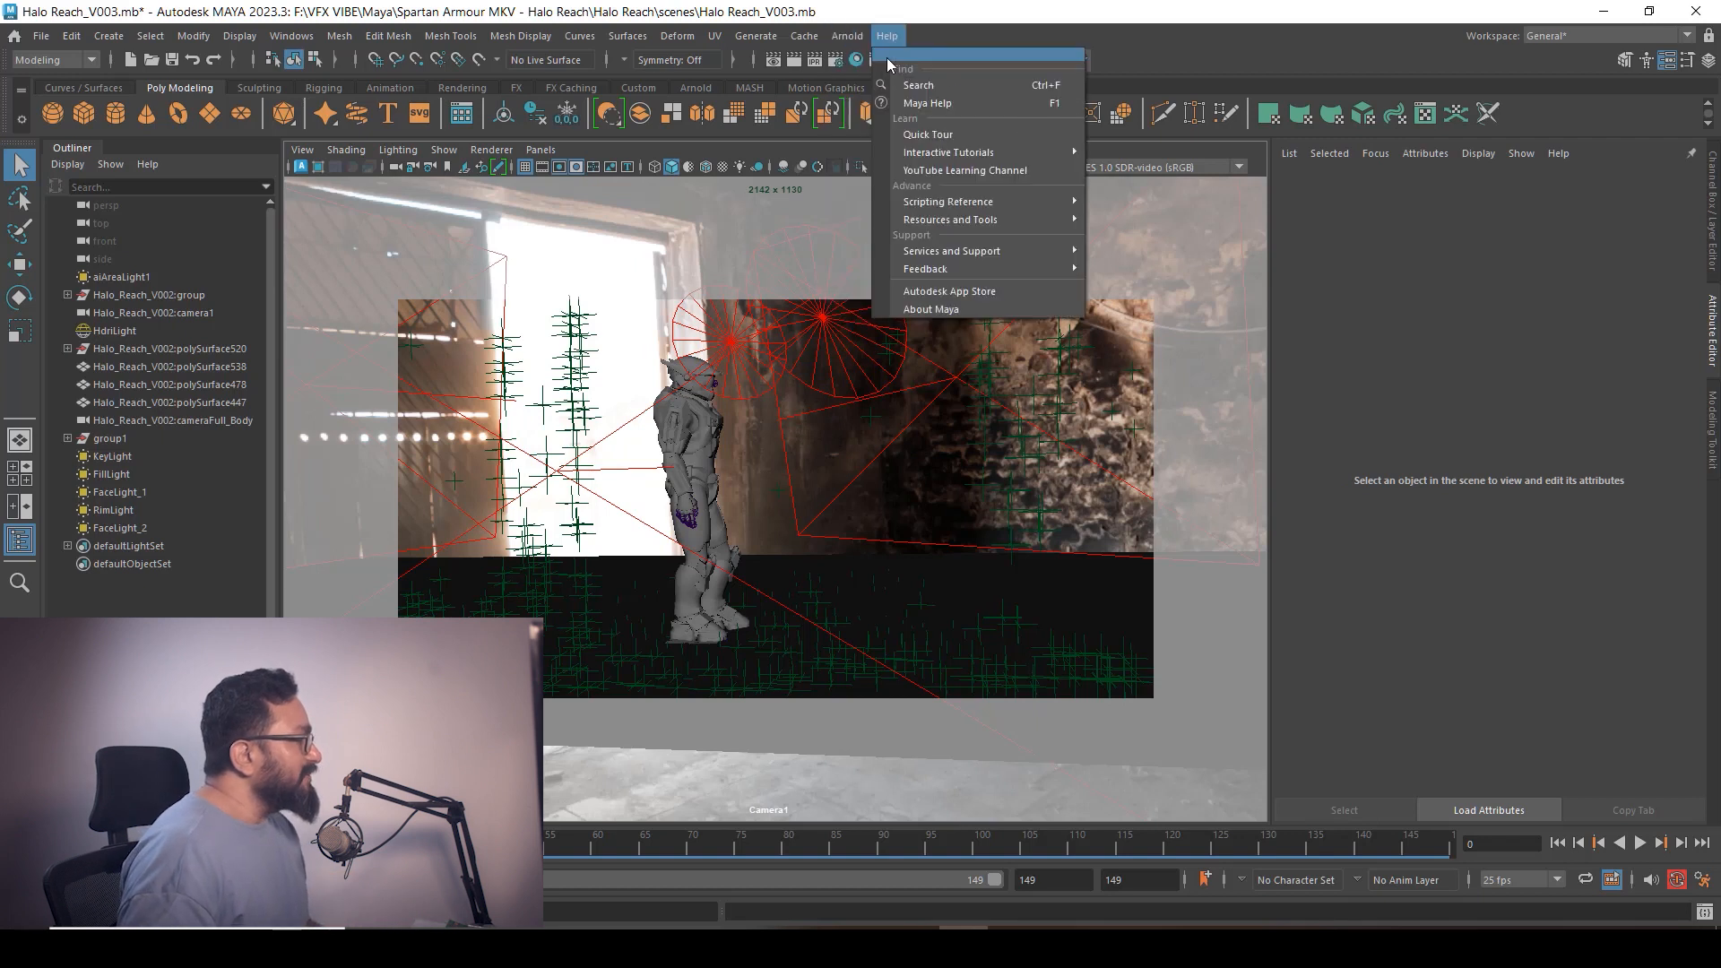
click(874, 90)
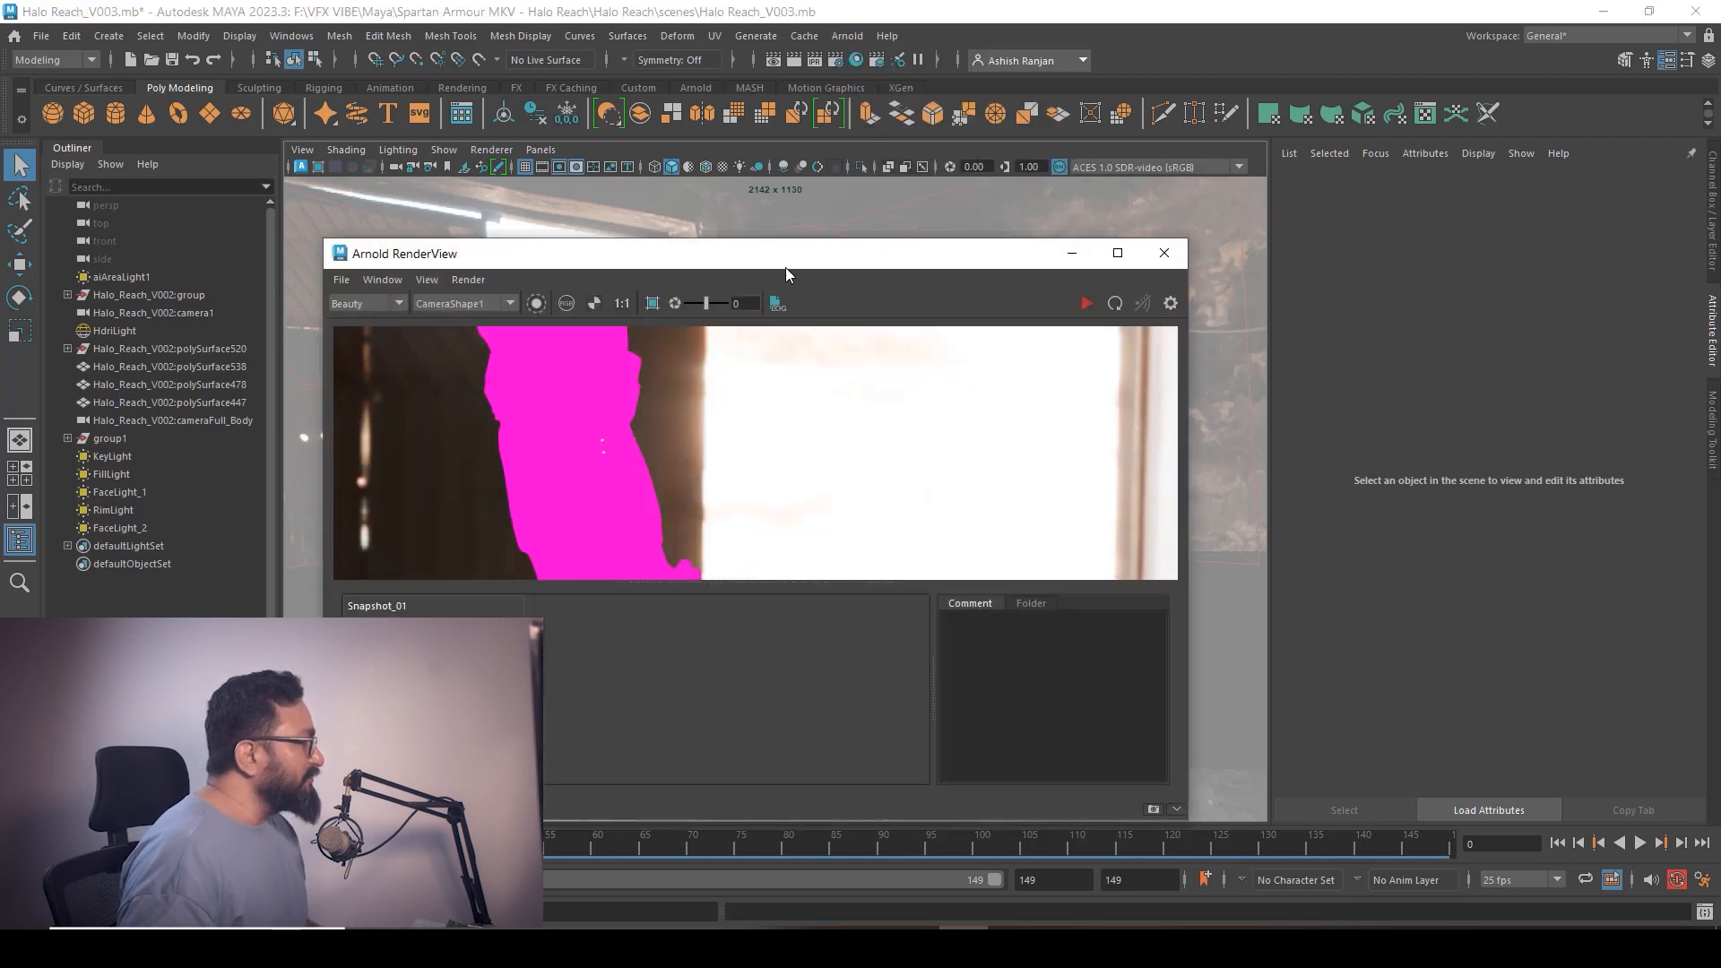
drag(785, 260, 912, 259)
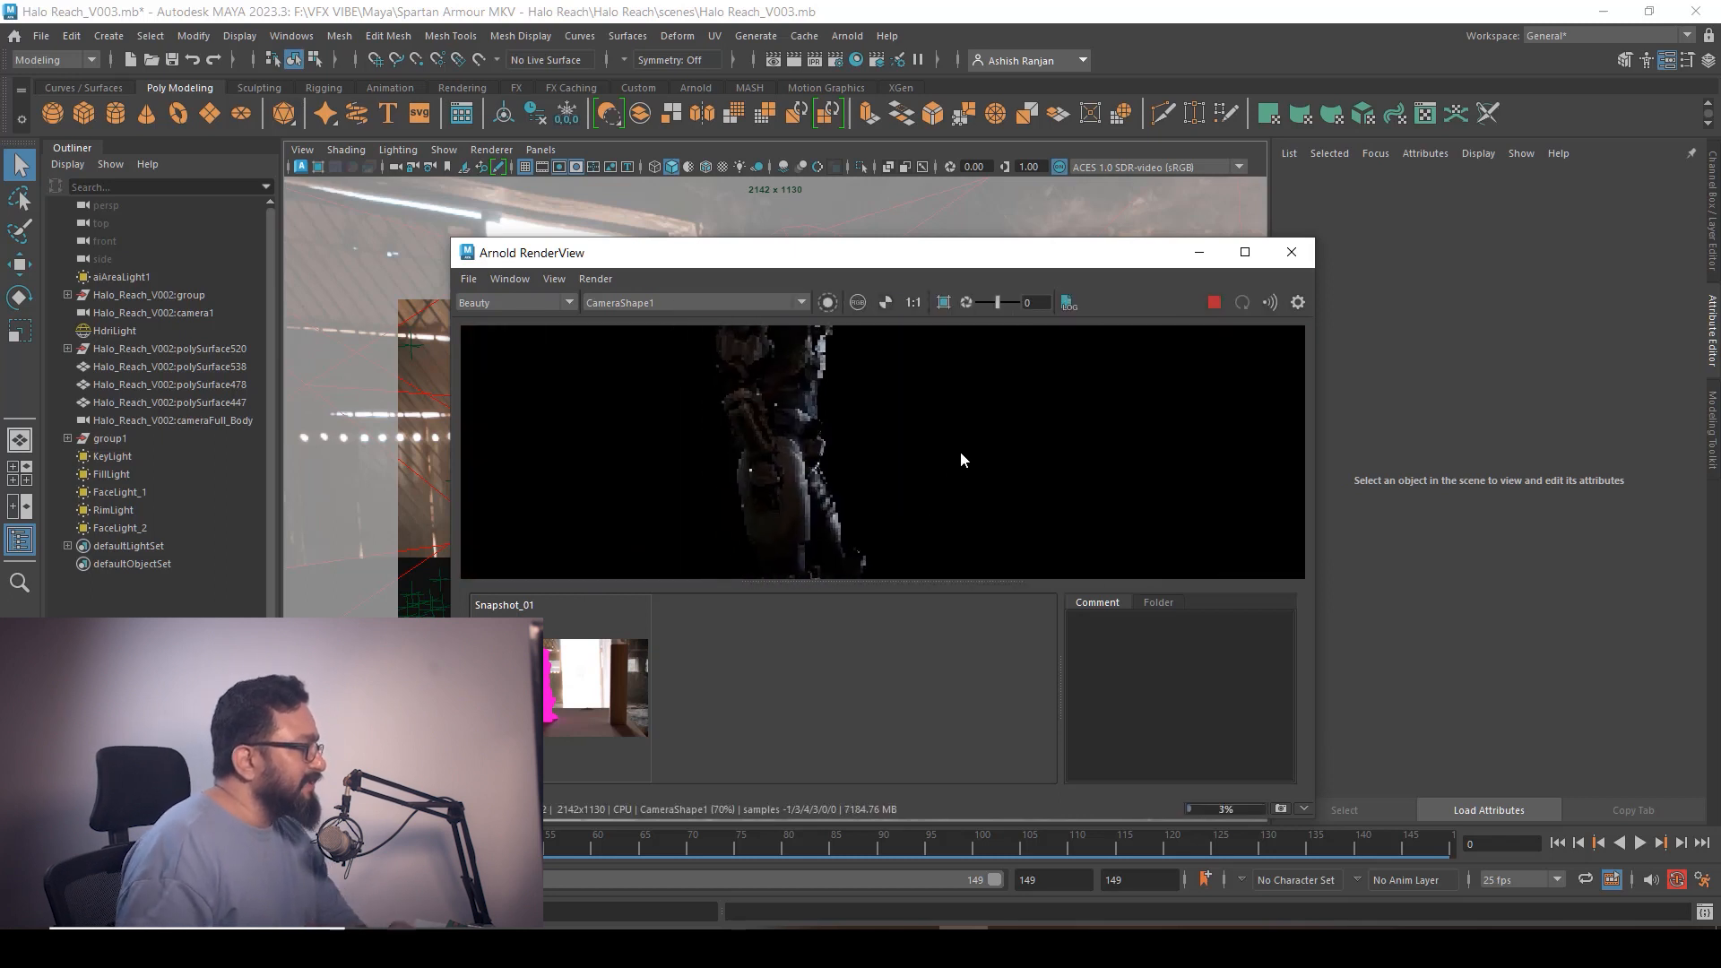
drag(1149, 260, 1066, 262)
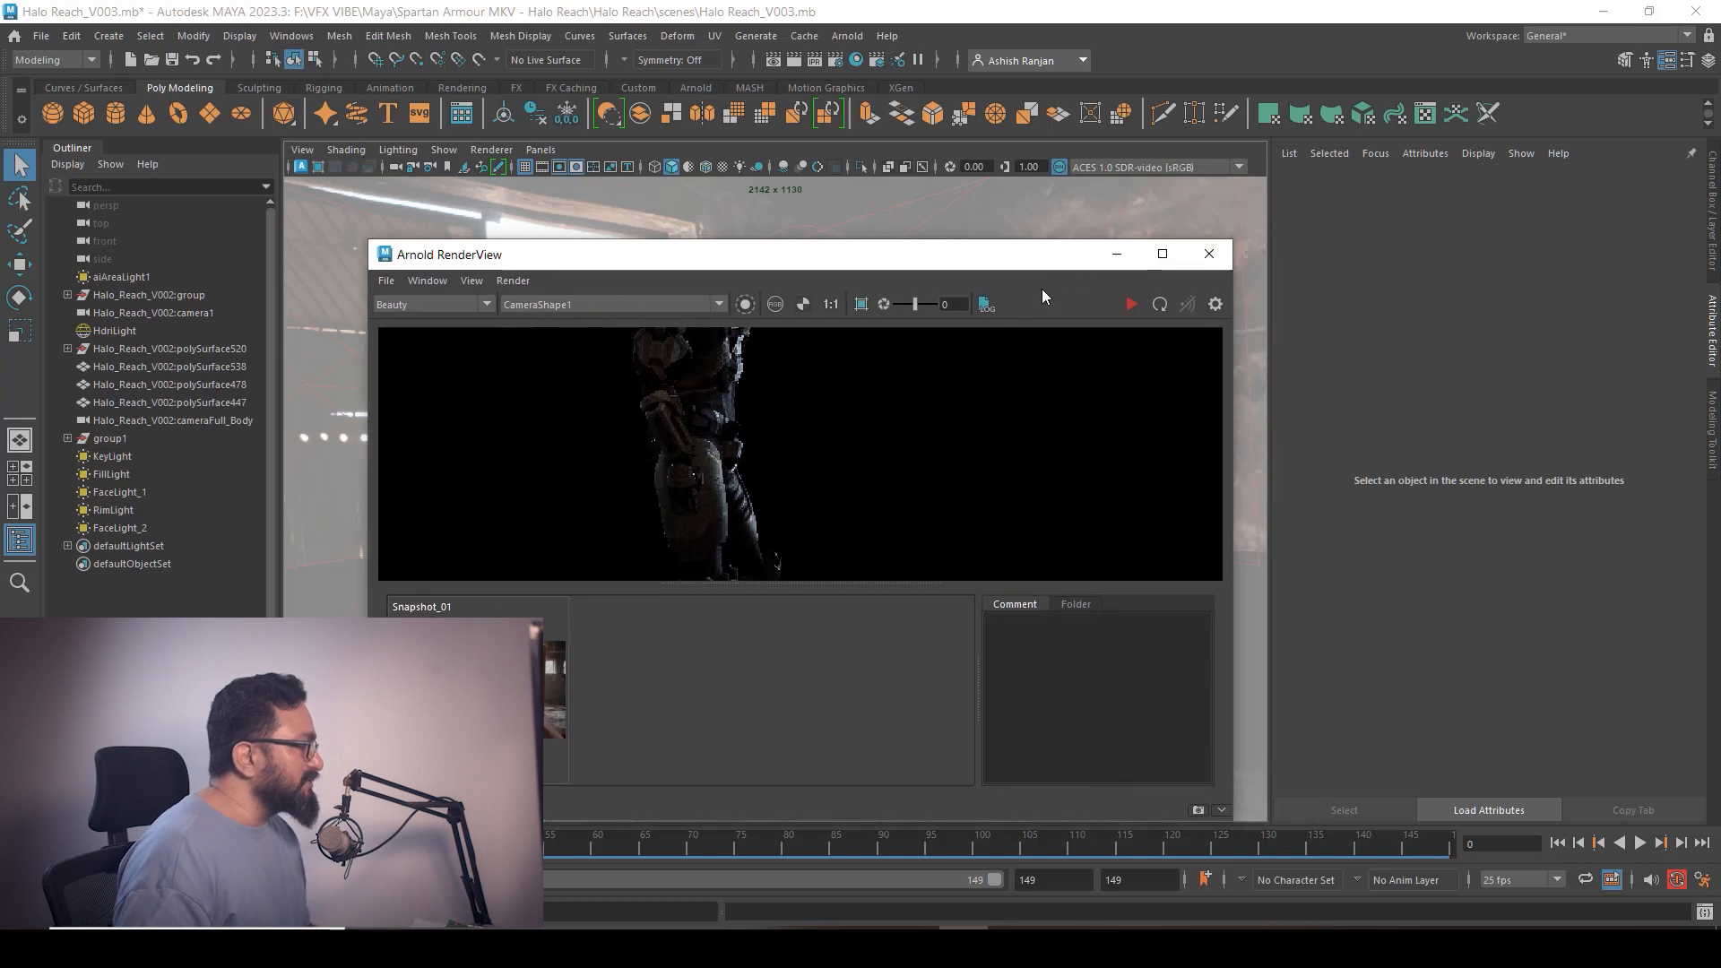
click(1117, 254)
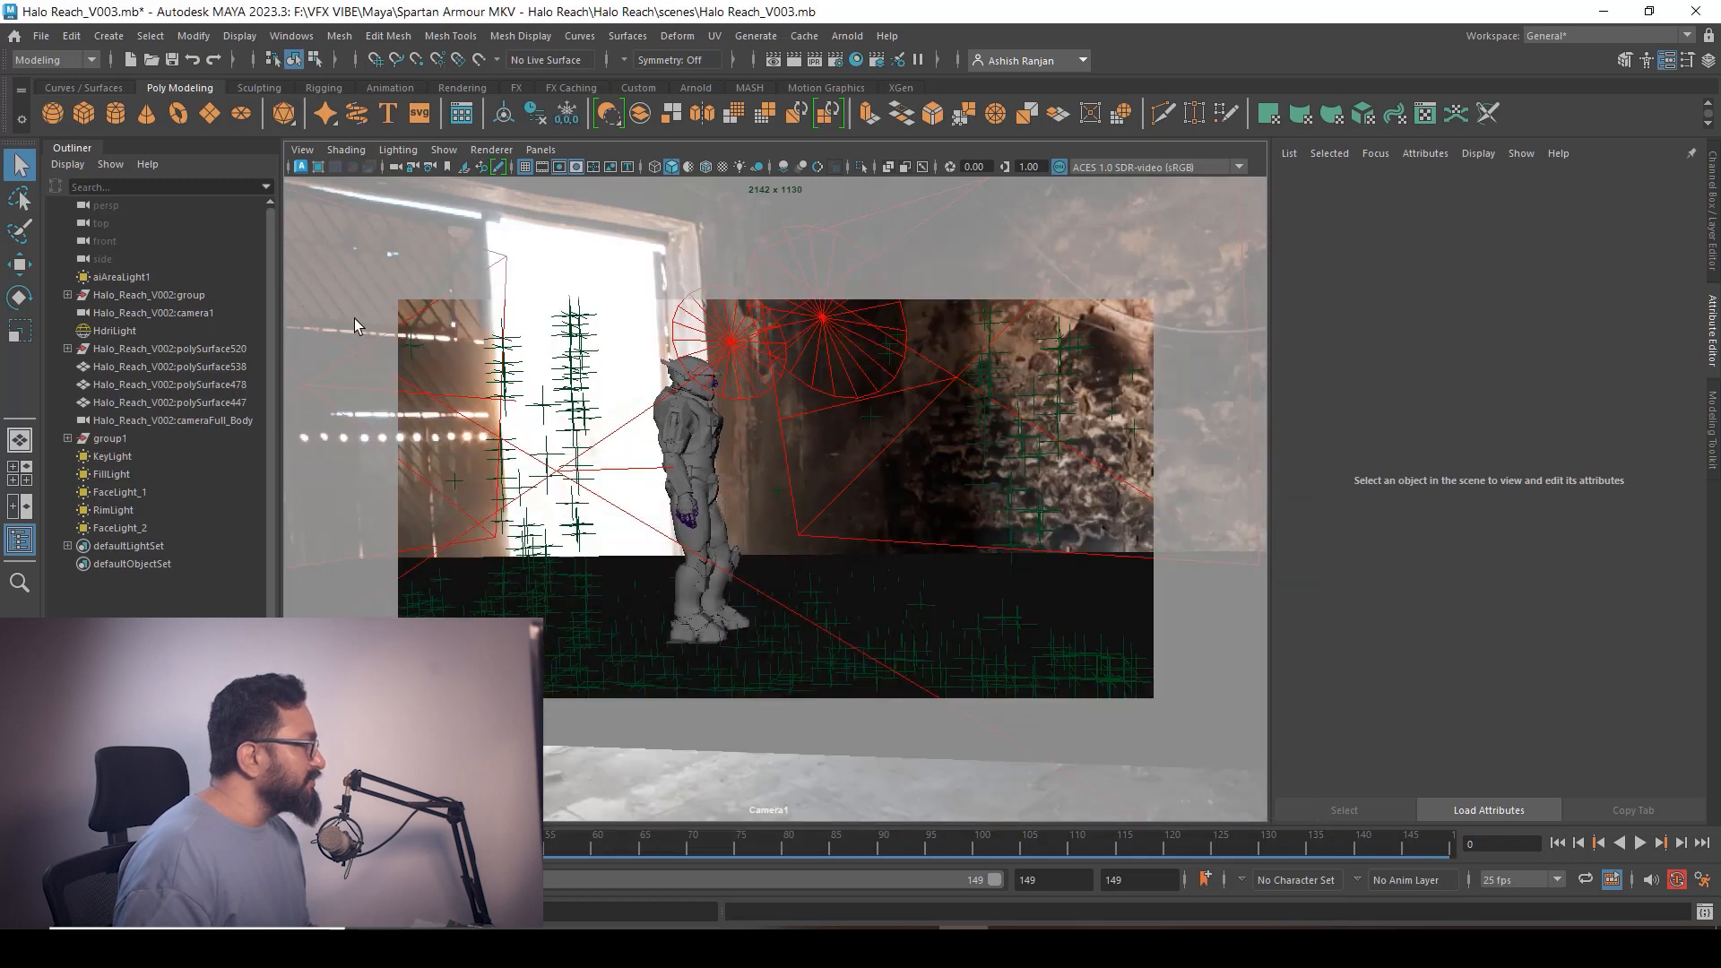
Open the attributes of Camera1's image plane and set its Display Mode to RGBA
click(304, 151)
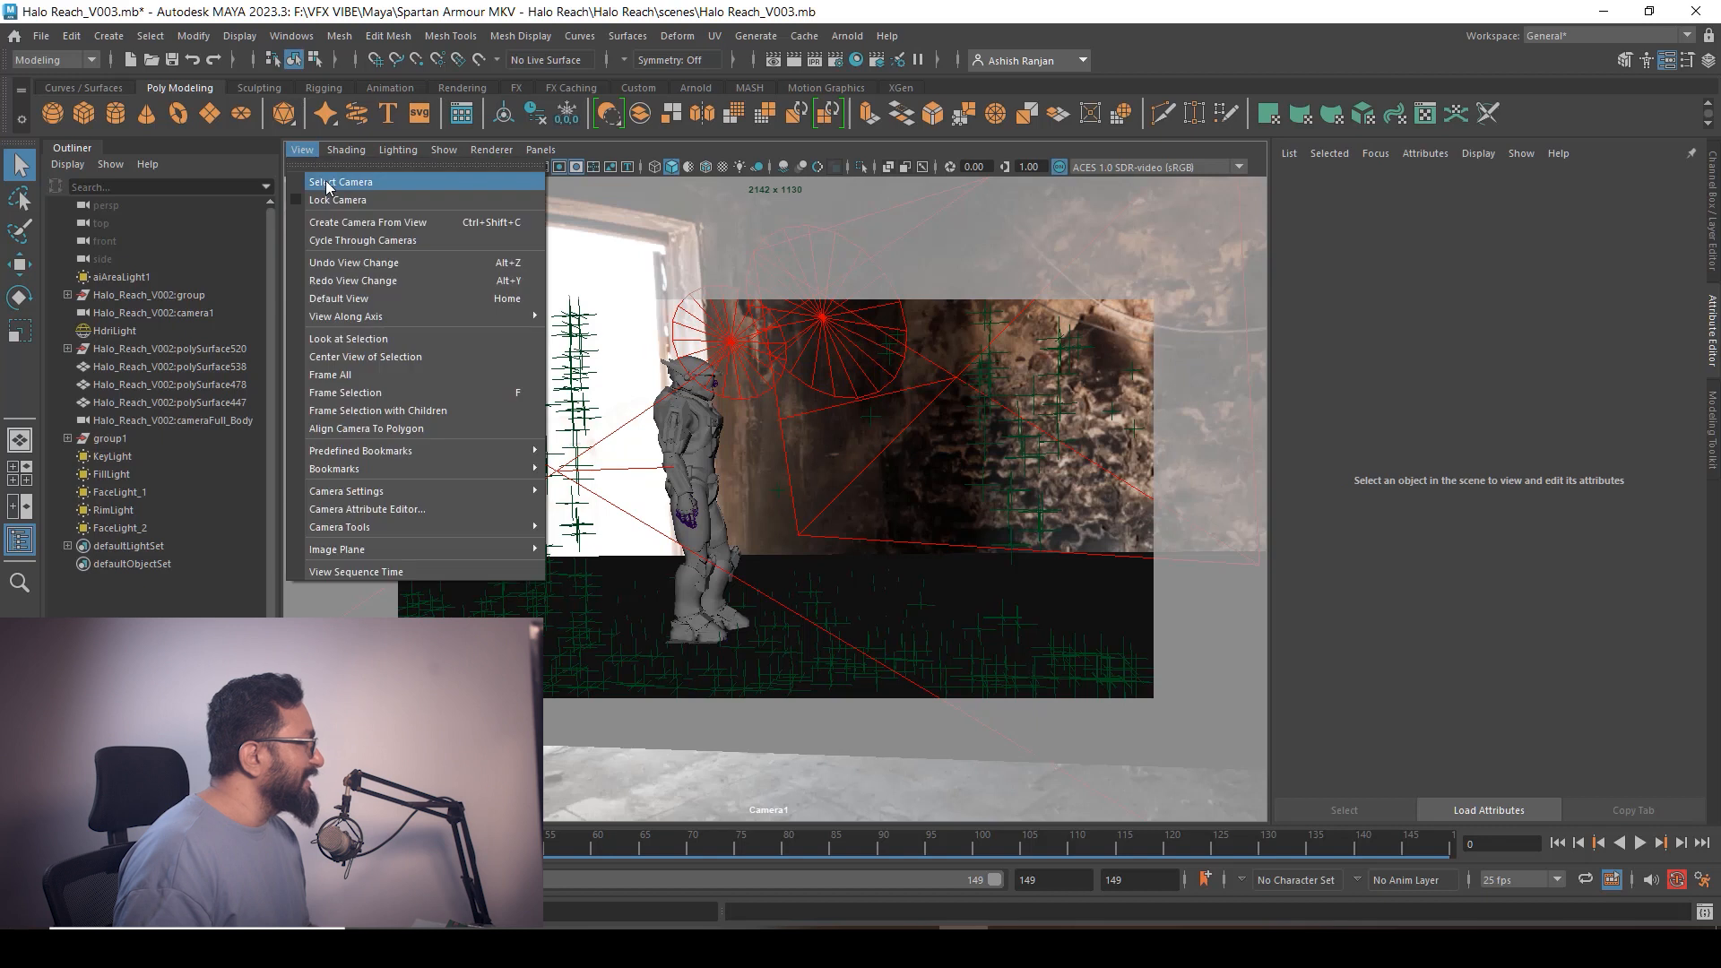
click(341, 182)
click(312, 154)
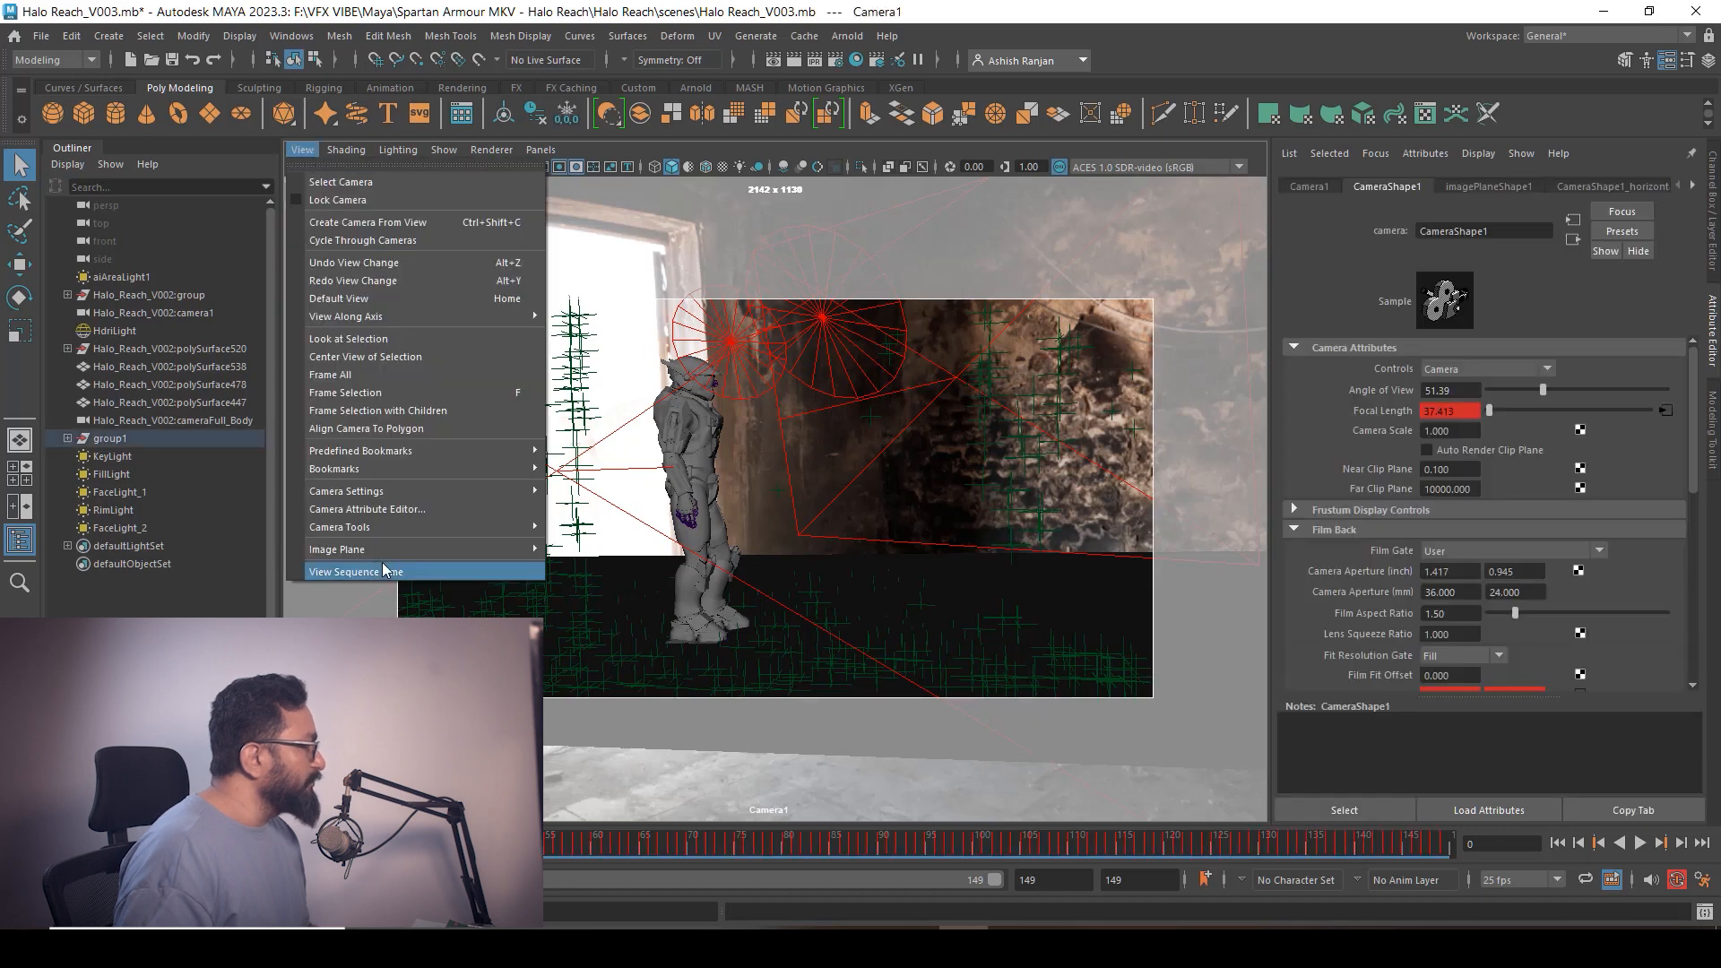
mouse_move(386, 549)
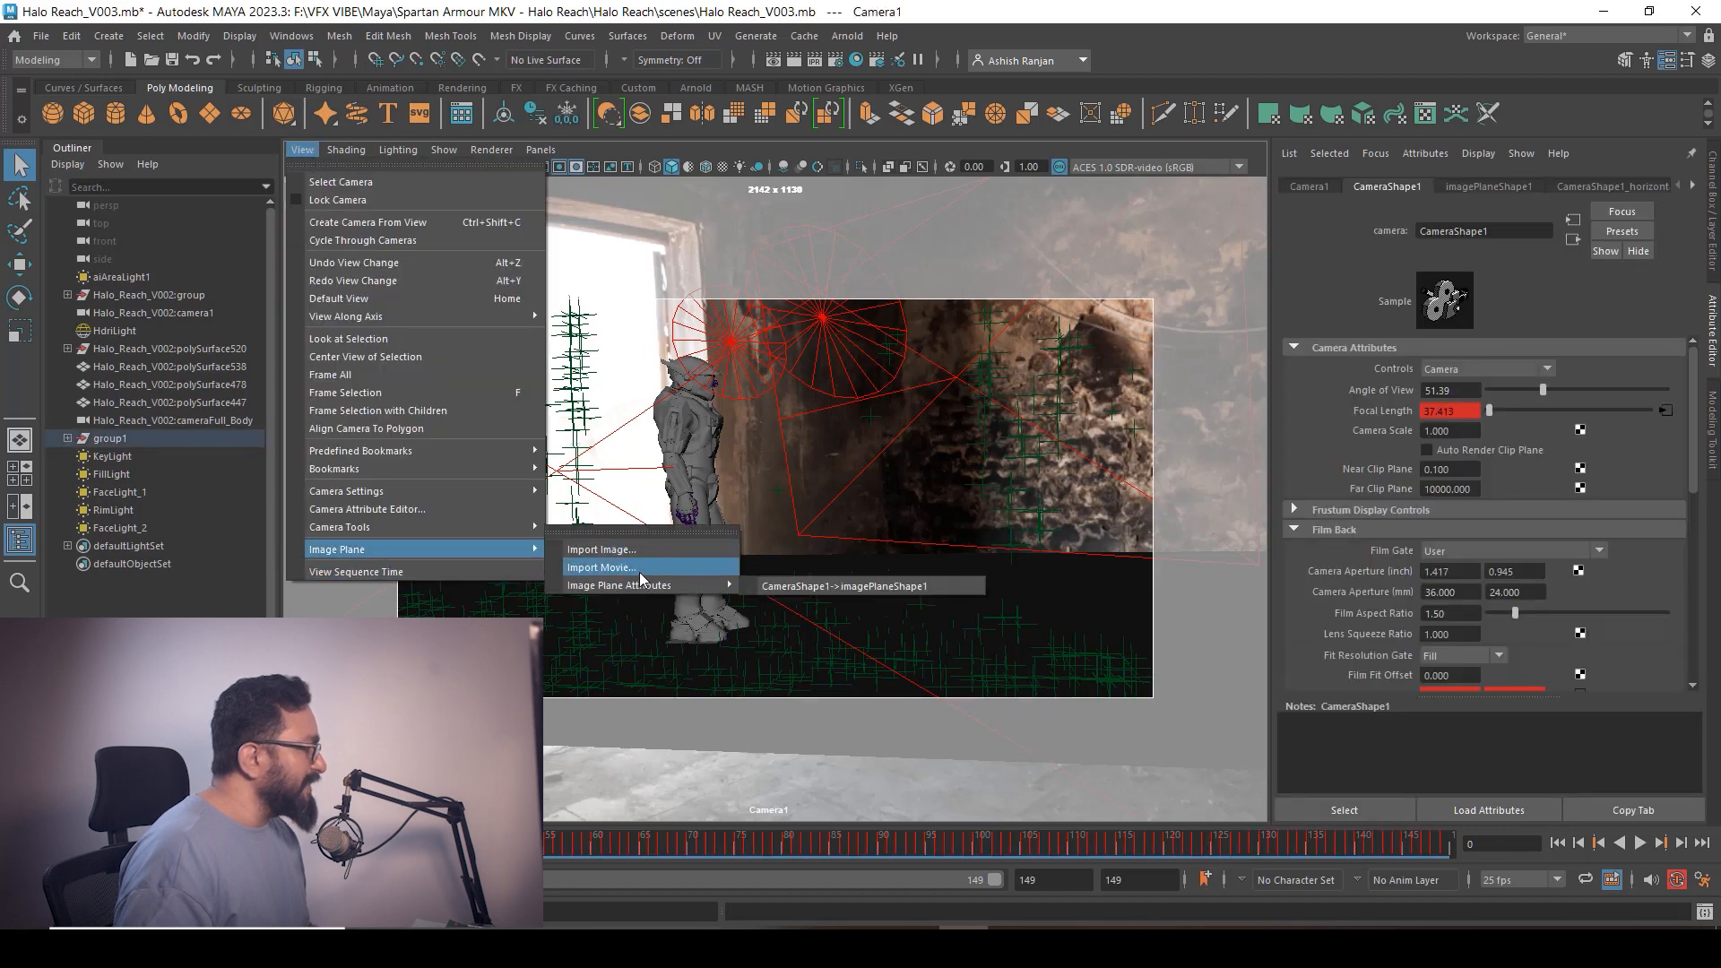
mouse_move(645, 581)
click(852, 585)
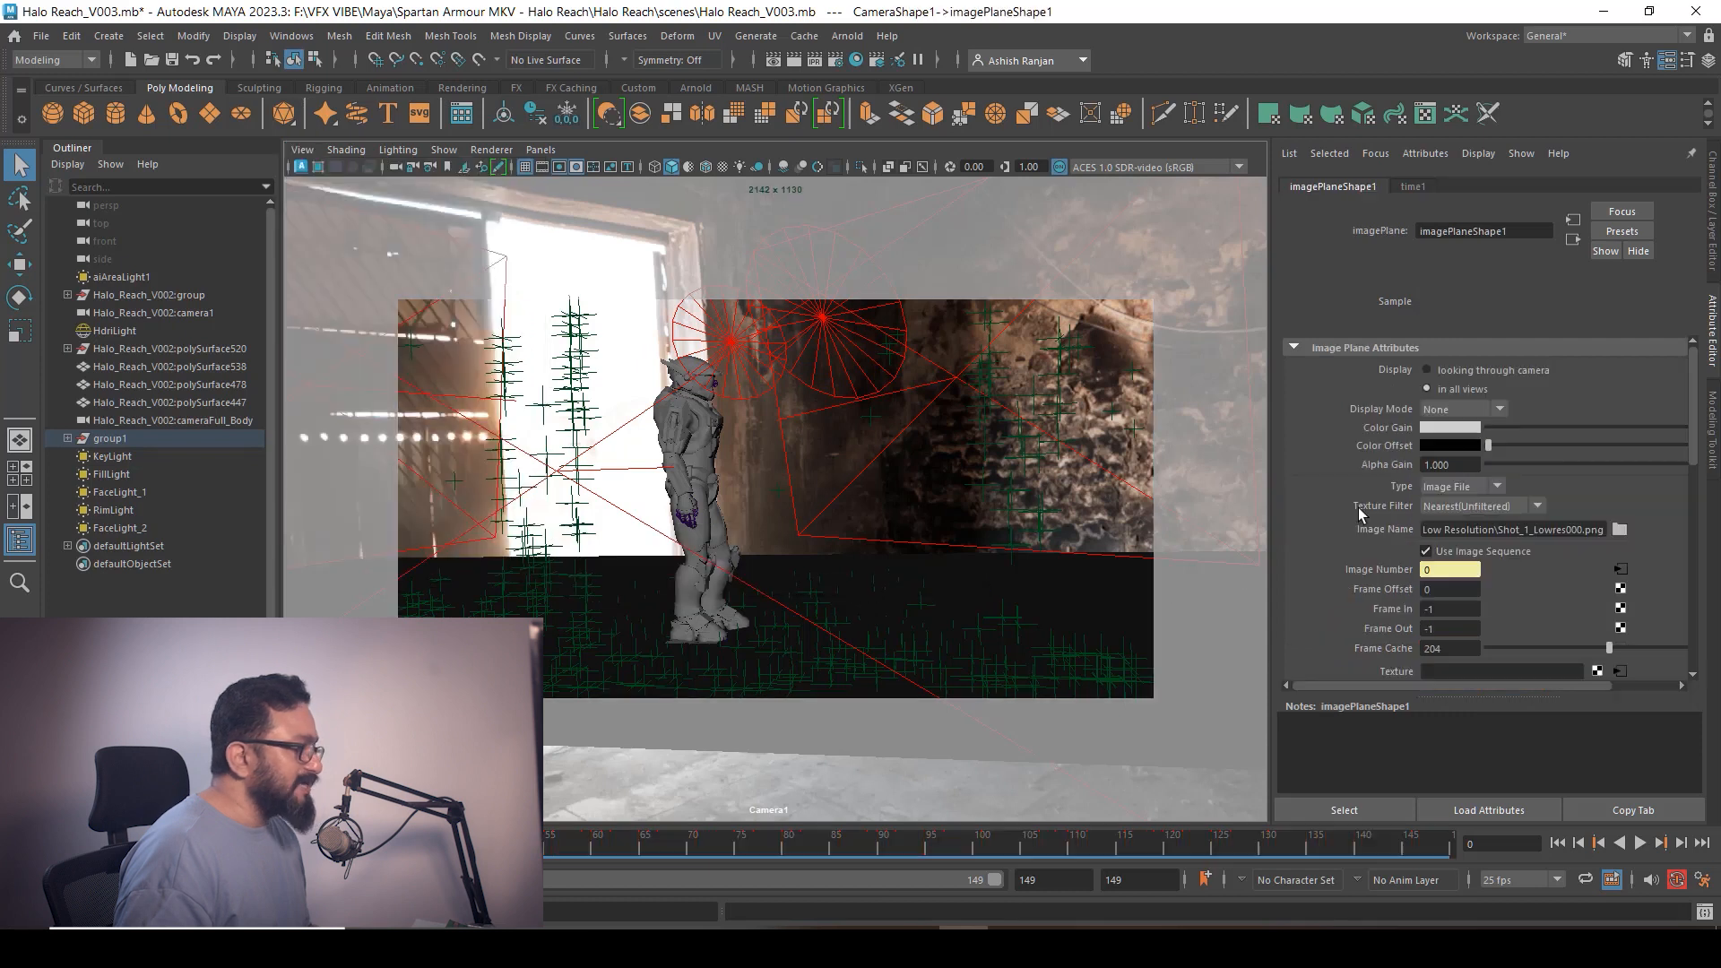
click(1456, 409)
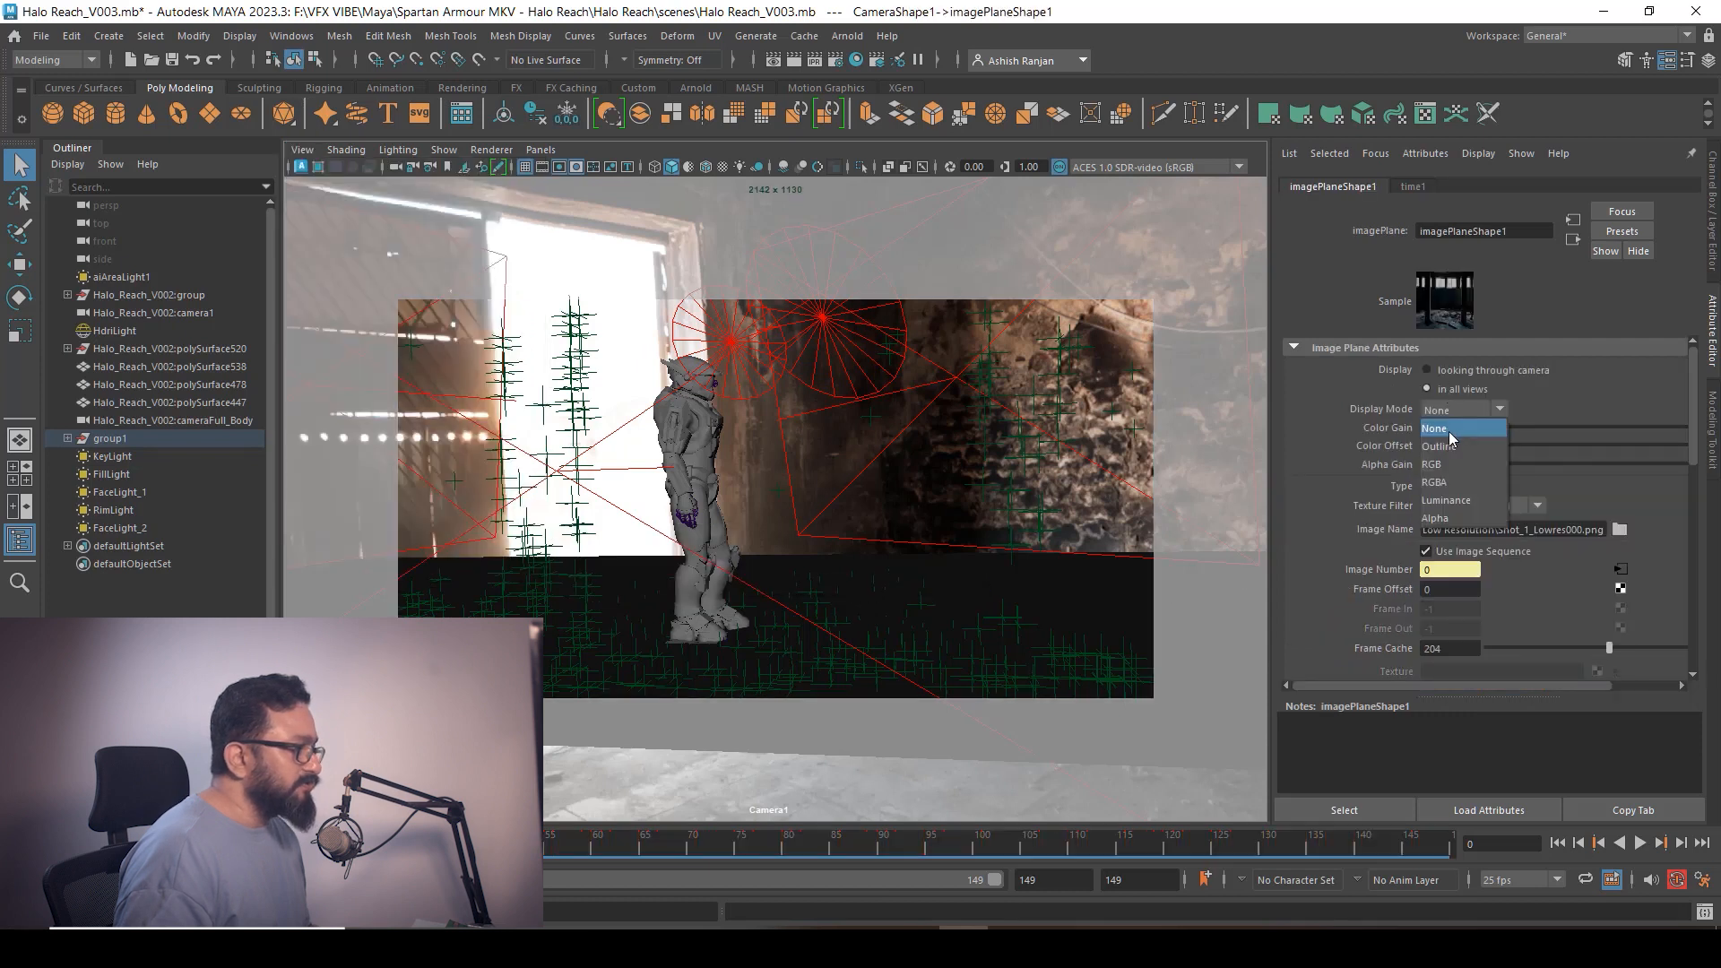
click(1439, 482)
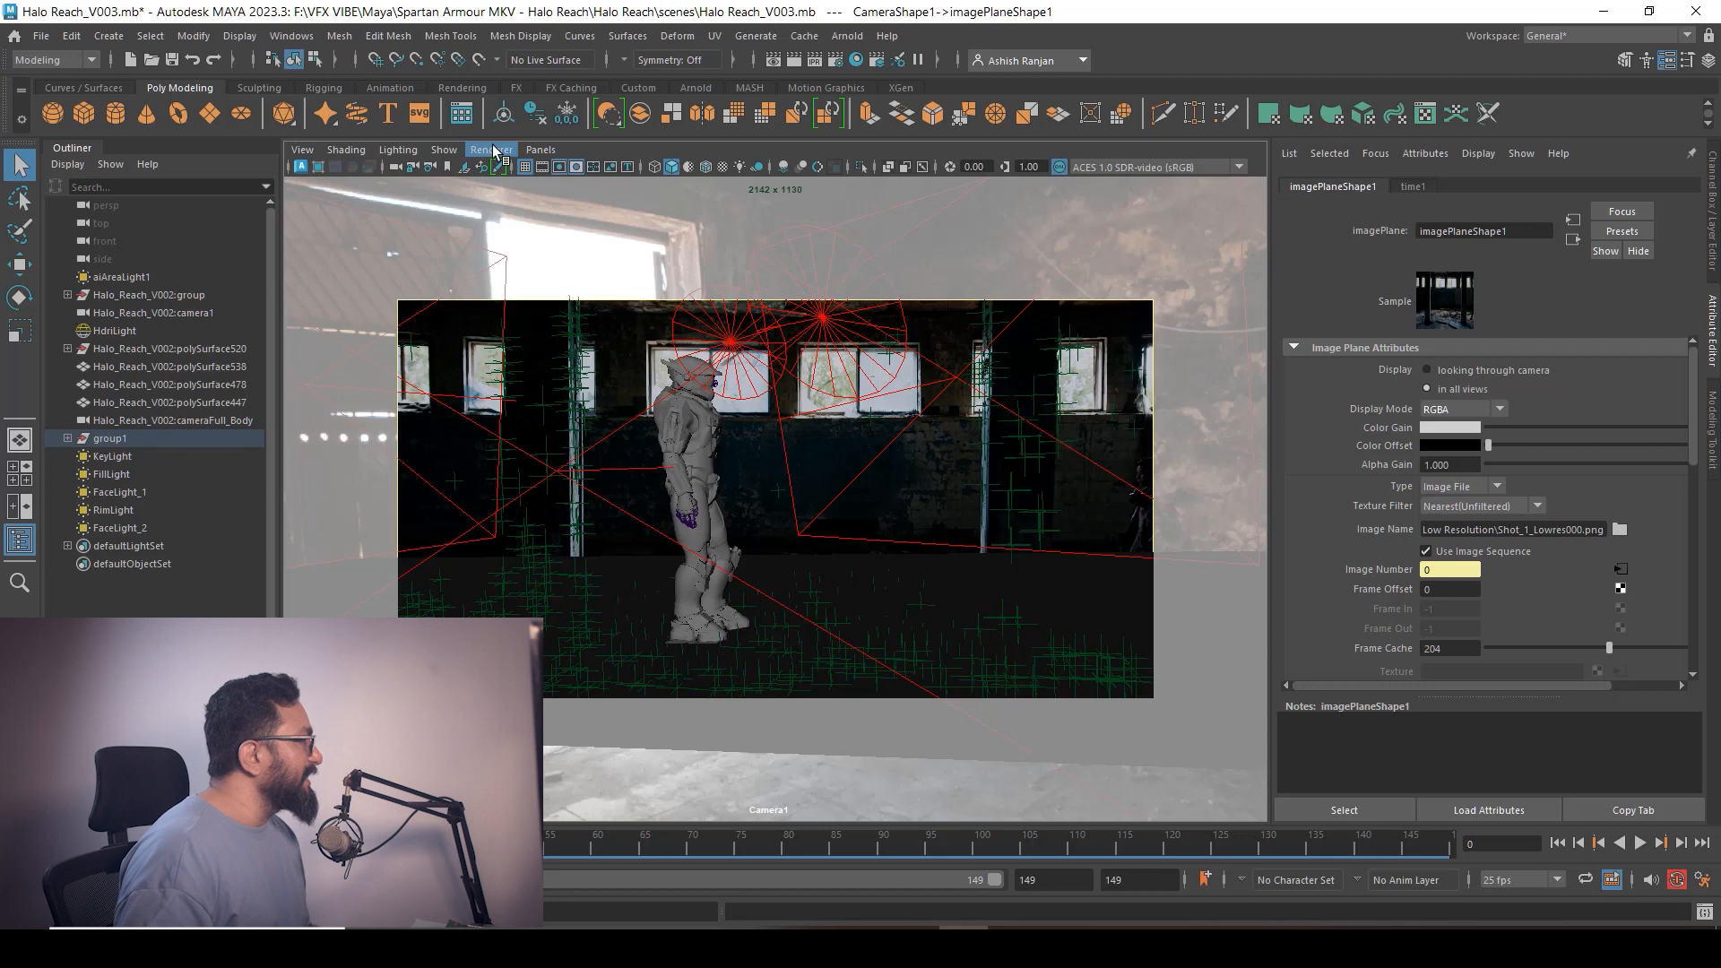
Render the shot again in the Arnold RenderView, enlarge the render area and examine the Spartan against the background plate
click(773, 60)
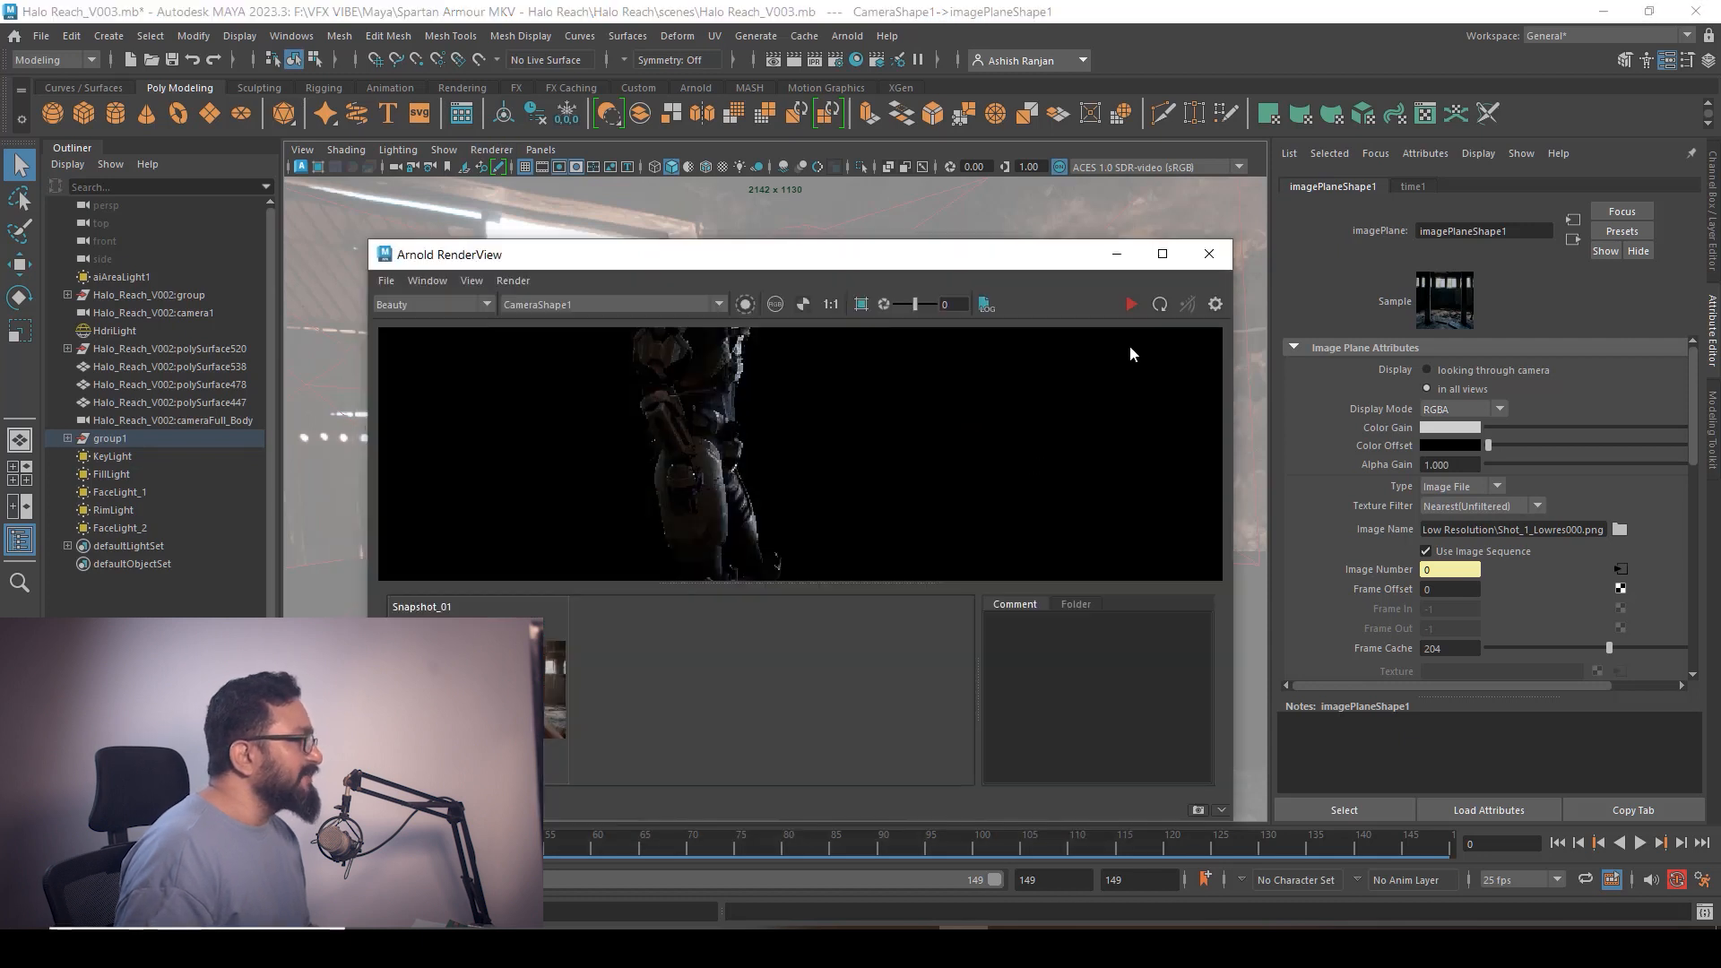
click(1131, 311)
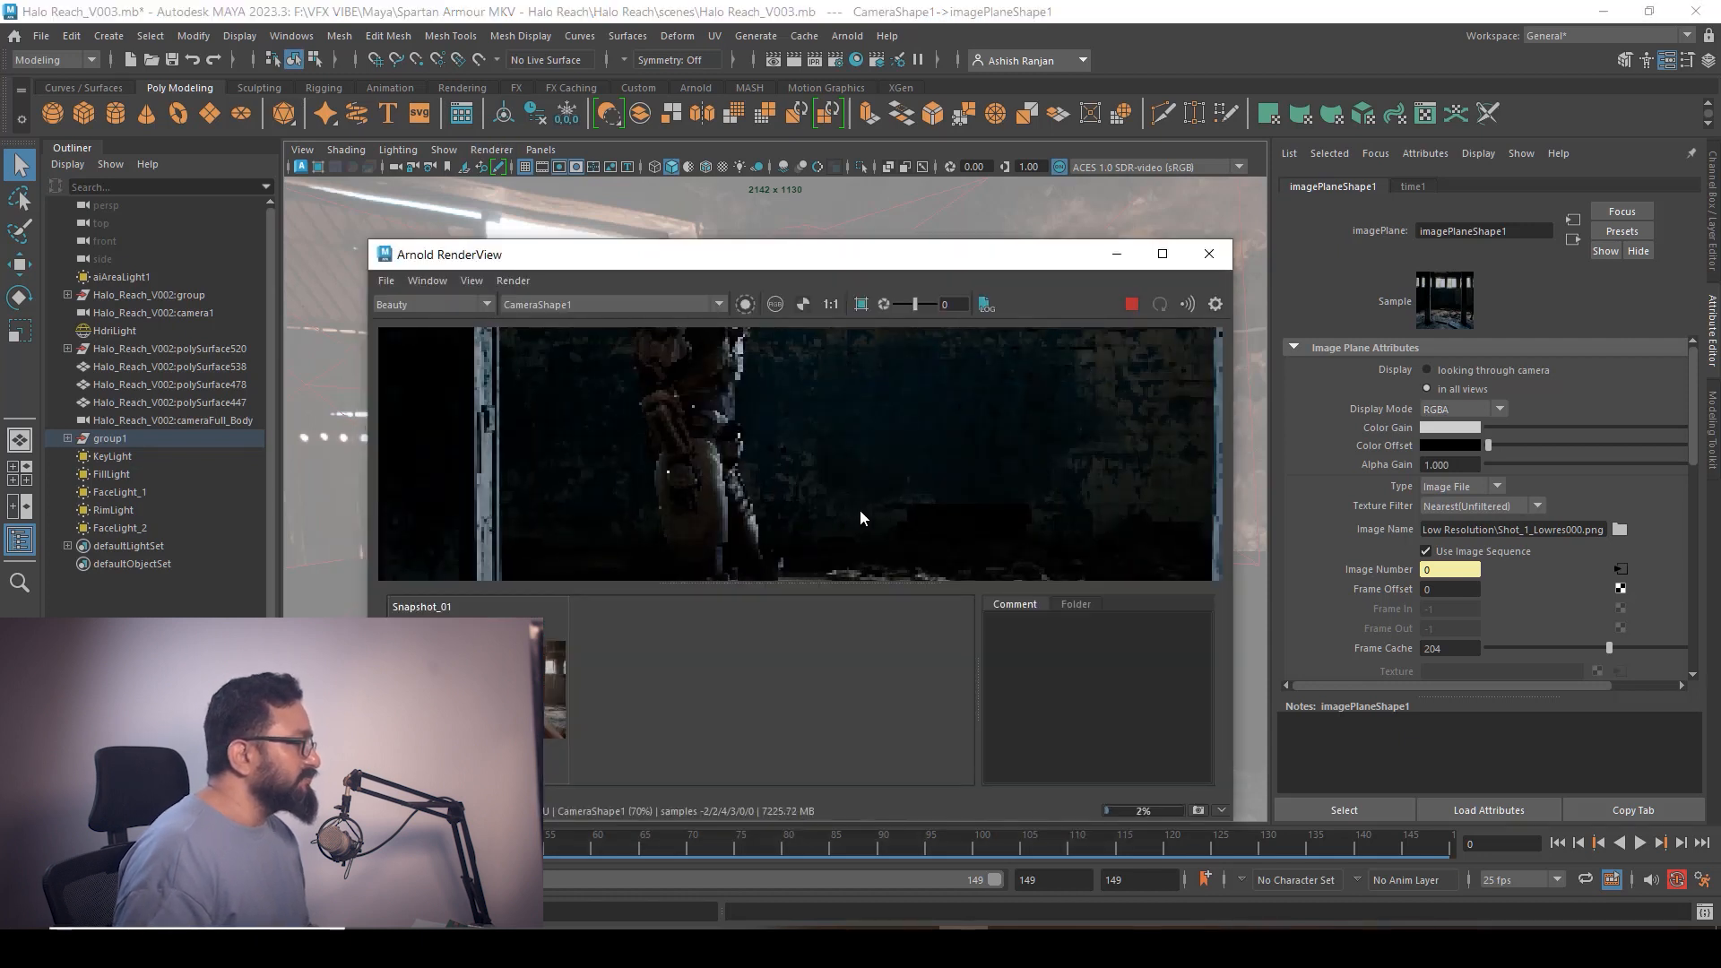
scroll(902, 466, down, 4)
middle_drag(912, 483, 864, 484)
scroll(865, 484, up, 2)
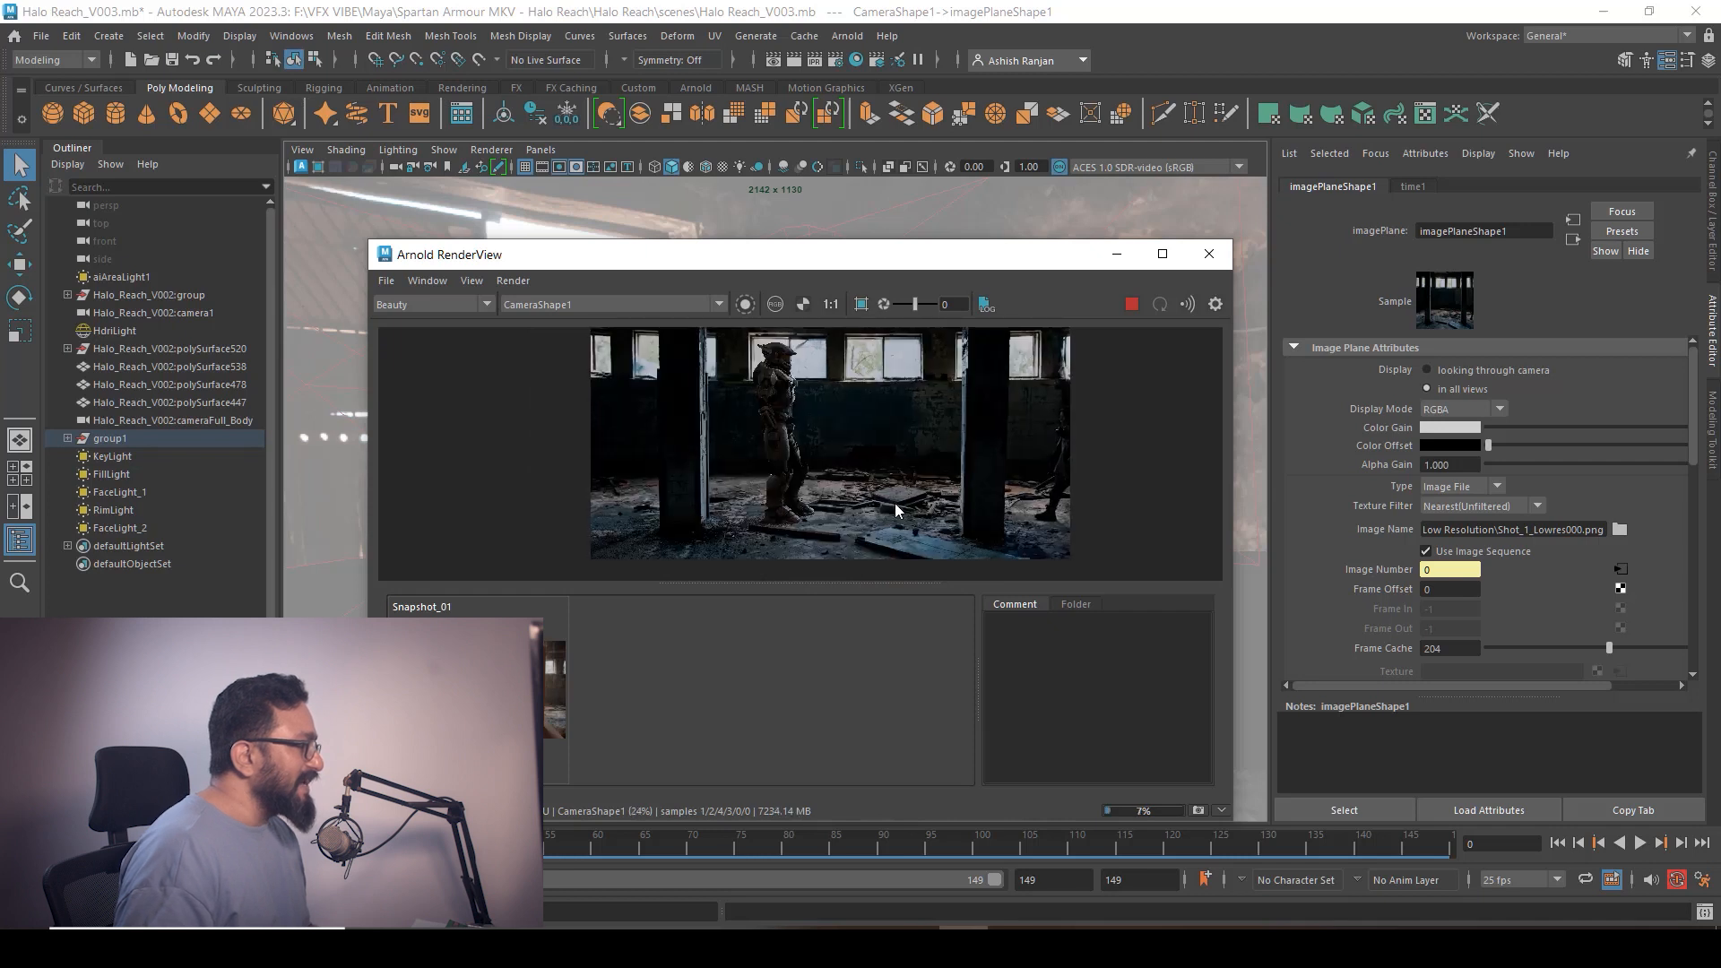
drag(915, 582, 931, 753)
scroll(875, 536, up, 2)
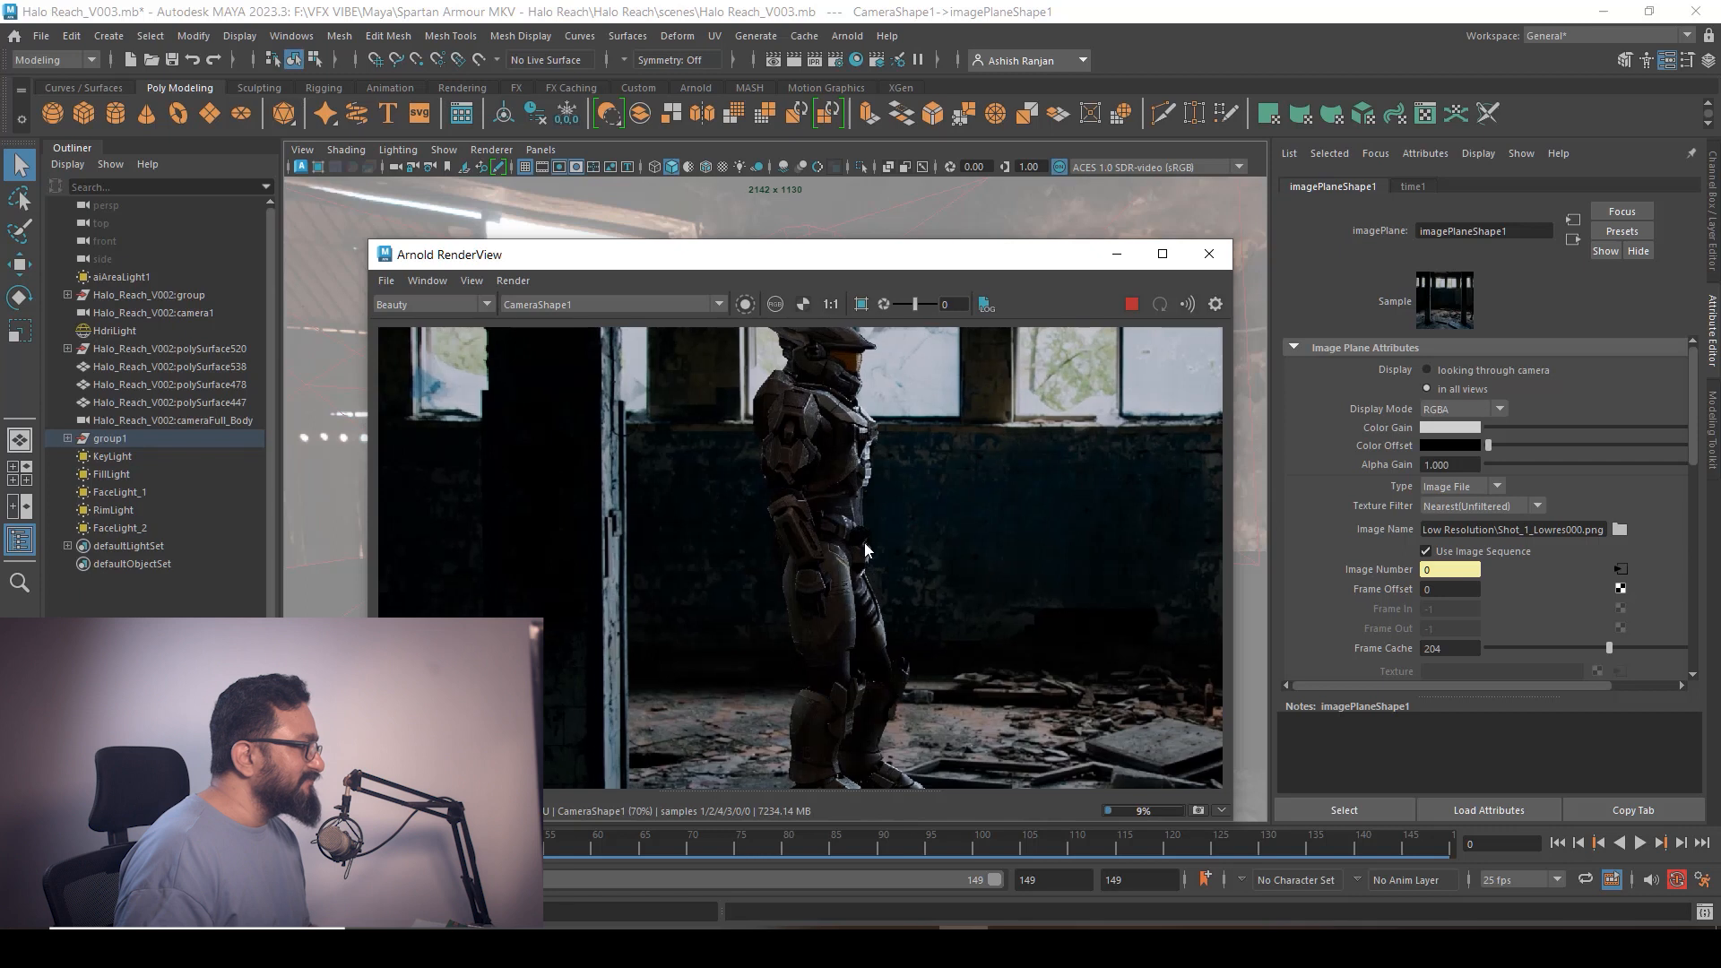
middle_drag(880, 608, 895, 529)
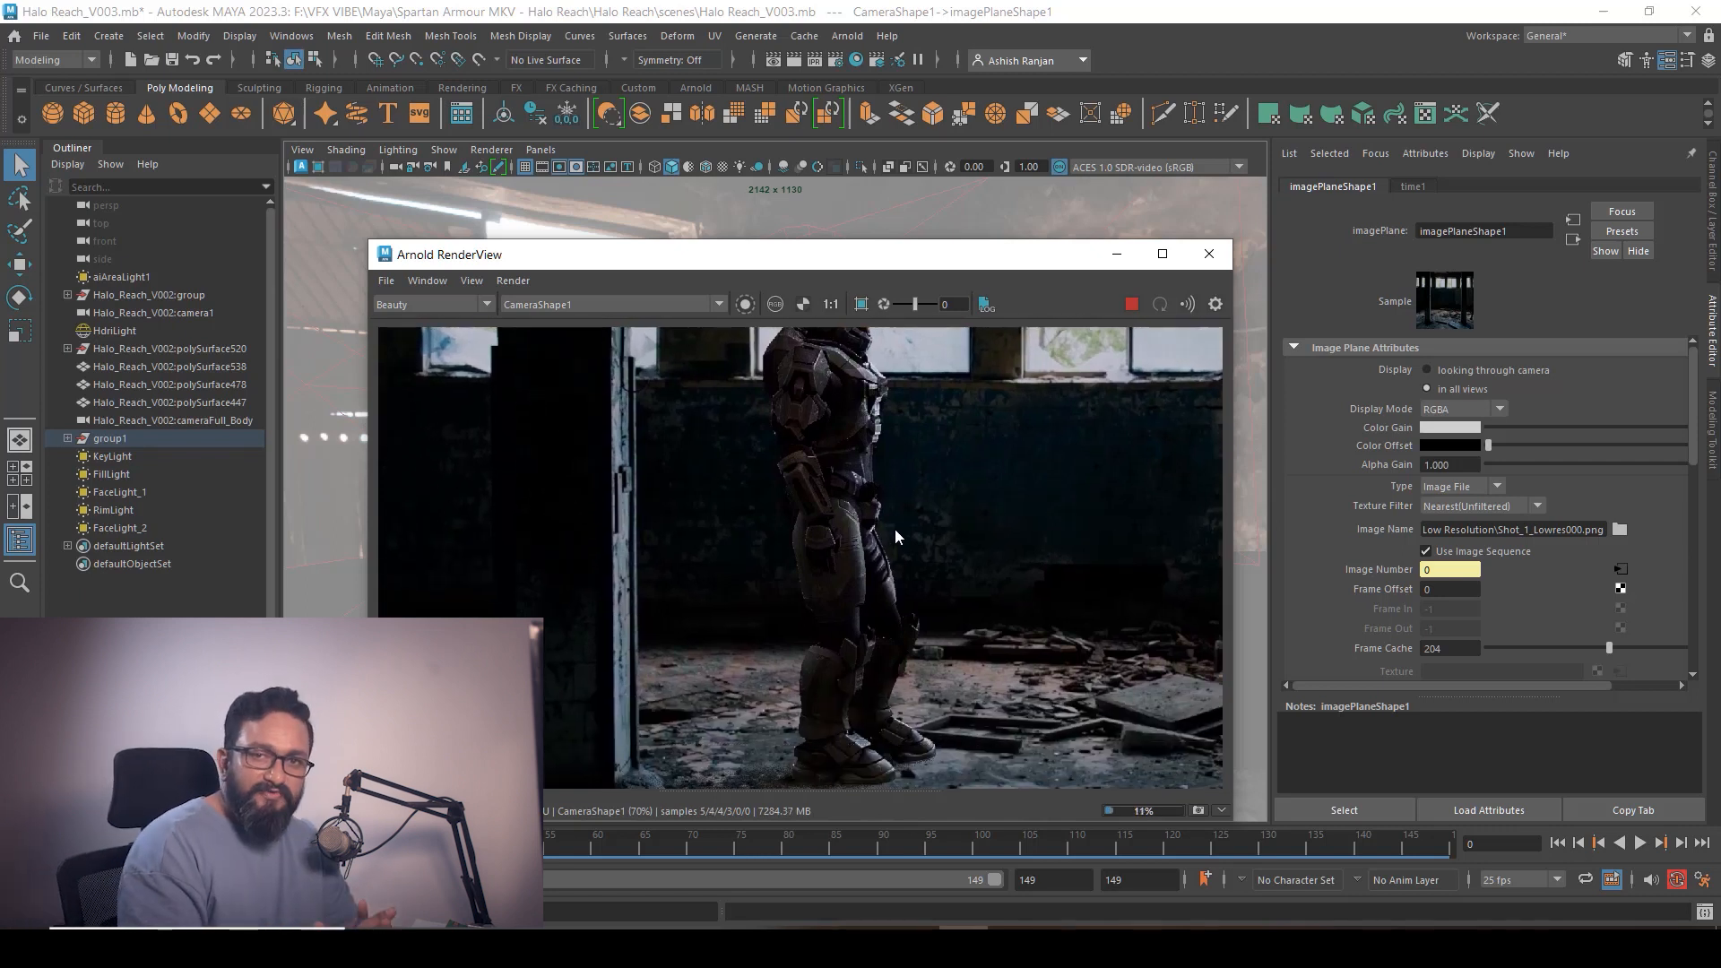